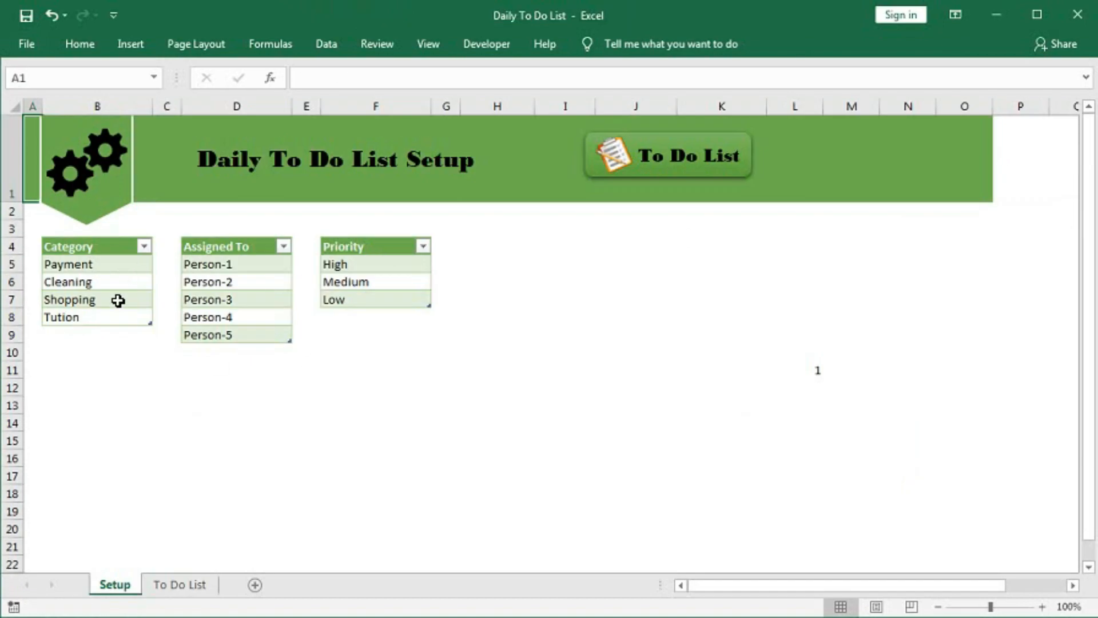
{"action": "left_click", "coordinate": [104, 315]}
{"action": "left_click_drag", "start_coordinate": [343, 264], "coordinate": [343, 300]}
{"action": "right_click", "coordinate": [248, 296]}
{"action": "key", "text": "d"}
{"action": "key", "text": "r"}
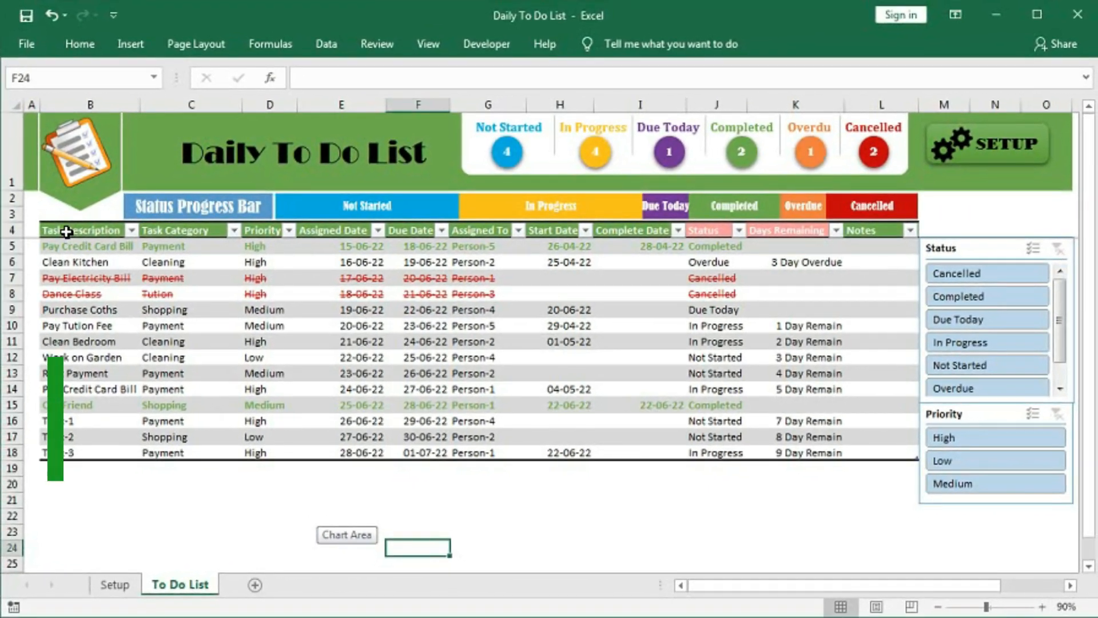
Step: Examine the task table and its first row's description, category choices, priority and assigned date formula
{"action": "left_click_drag", "start_coordinate": [63, 230], "coordinate": [870, 456]}
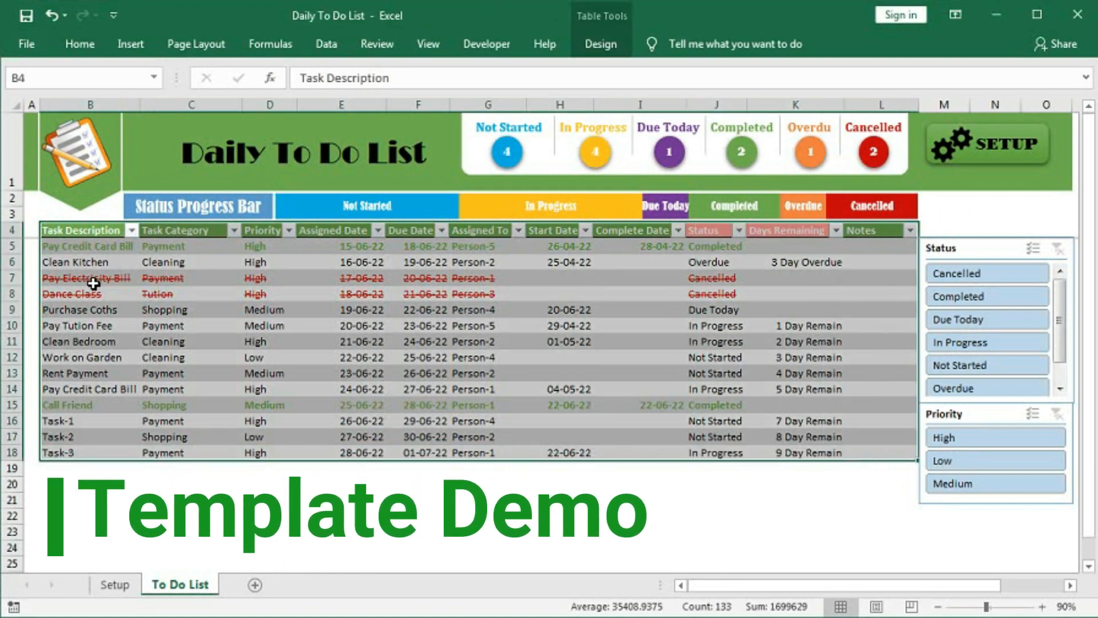
{"action": "left_click", "coordinate": [92, 281]}
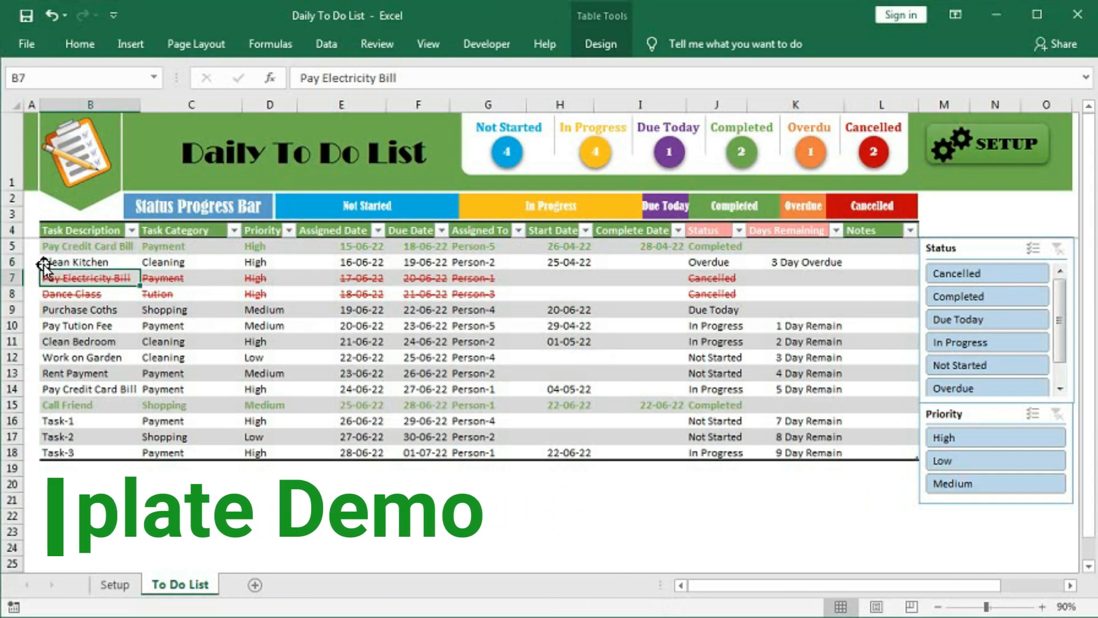
{"action": "left_click", "coordinate": [81, 231]}
{"action": "left_click", "coordinate": [81, 246]}
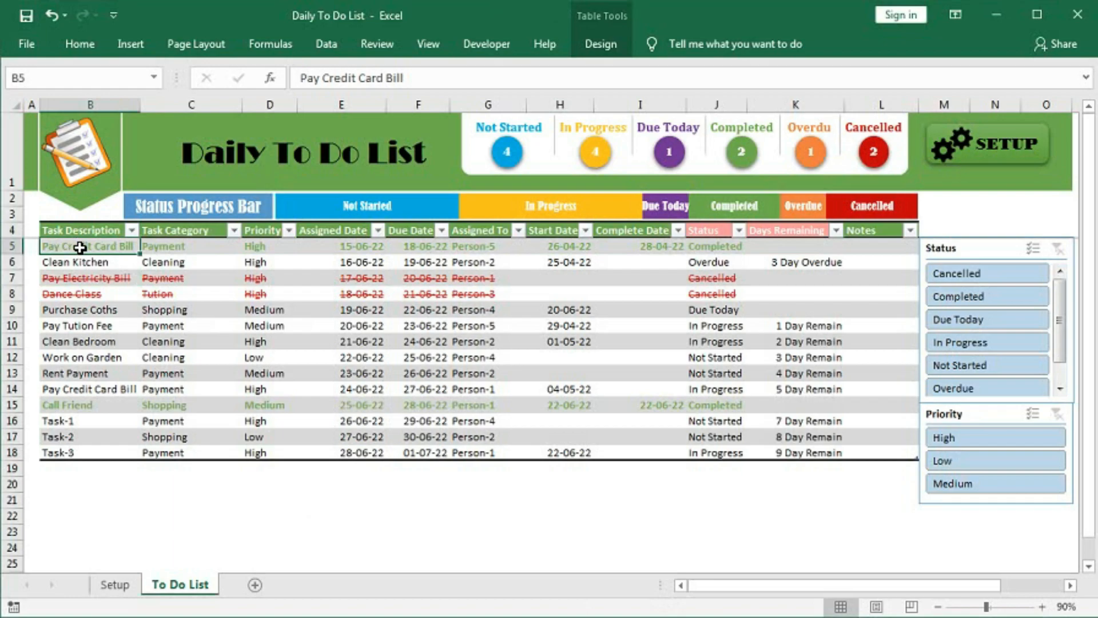
{"action": "left_click", "coordinate": [169, 250]}
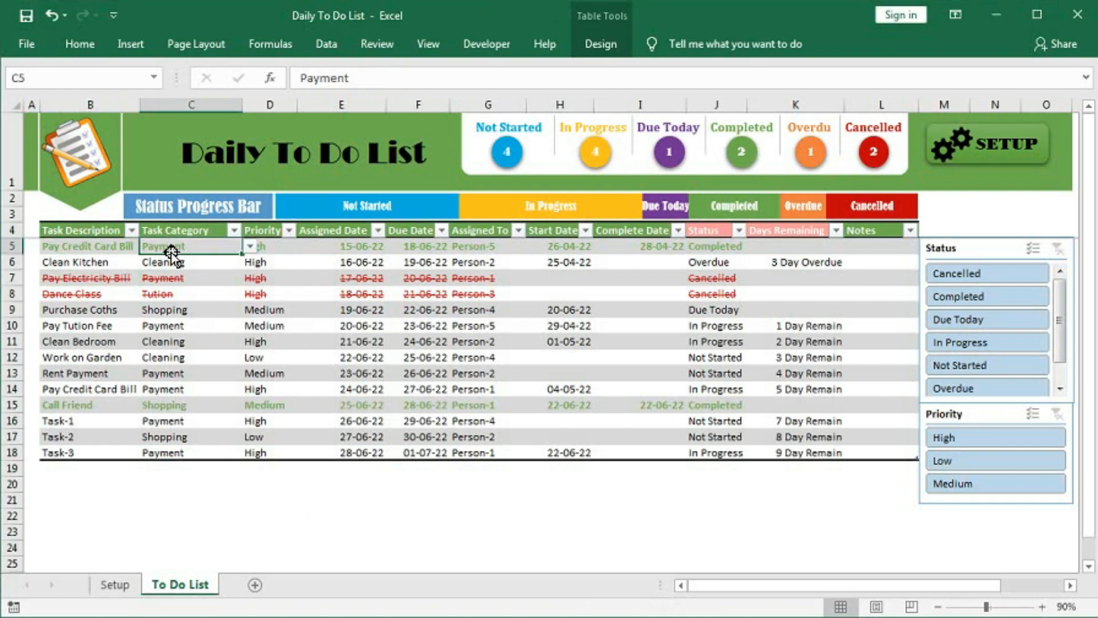
{"action": "left_click", "coordinate": [250, 246]}
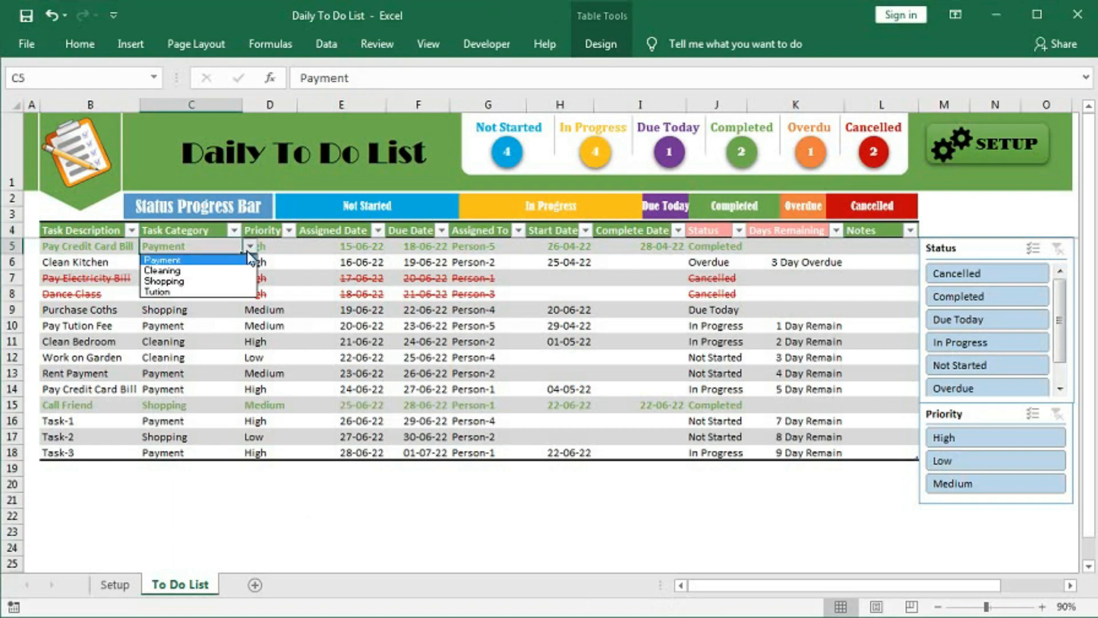
{"action": "left_click", "coordinate": [214, 262]}
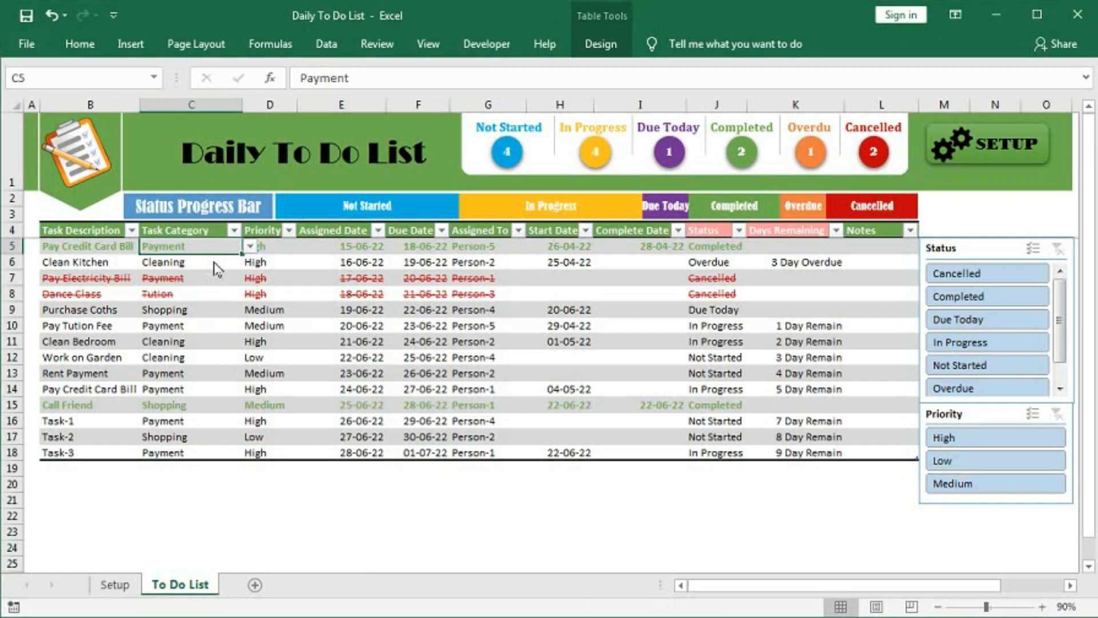
{"action": "left_click", "coordinate": [274, 250]}
{"action": "left_click", "coordinate": [300, 251]}
{"action": "left_click", "coordinate": [300, 251]}
{"action": "left_click", "coordinate": [332, 245]}
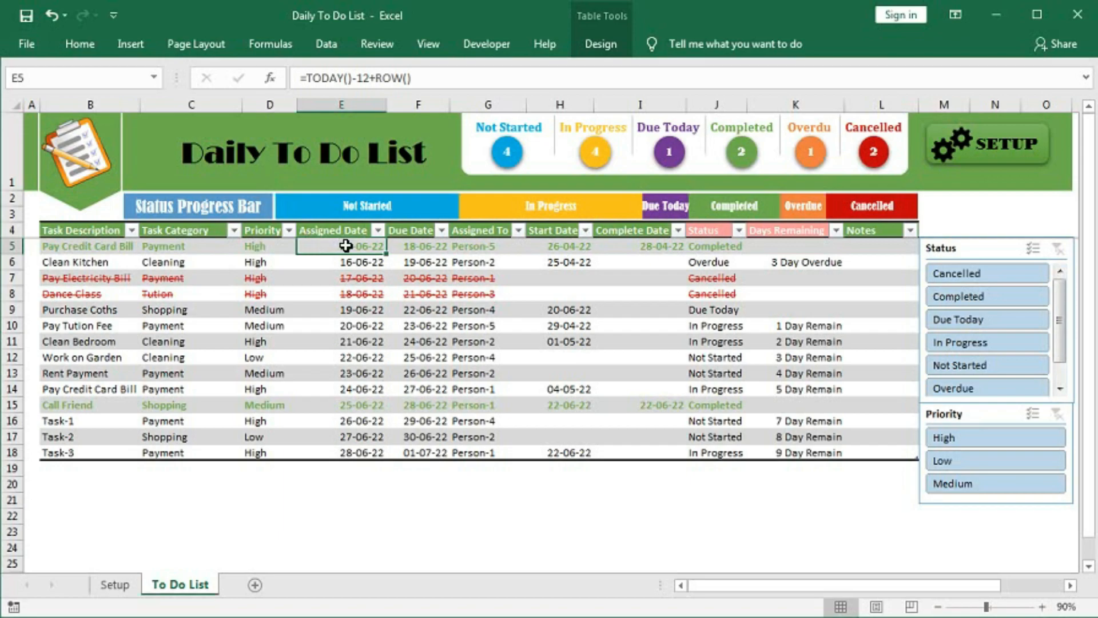
Step: Examine the first task's due date formula, assignee choices, start date, complete date, status formula and notes cell
{"action": "left_click", "coordinate": [400, 247]}
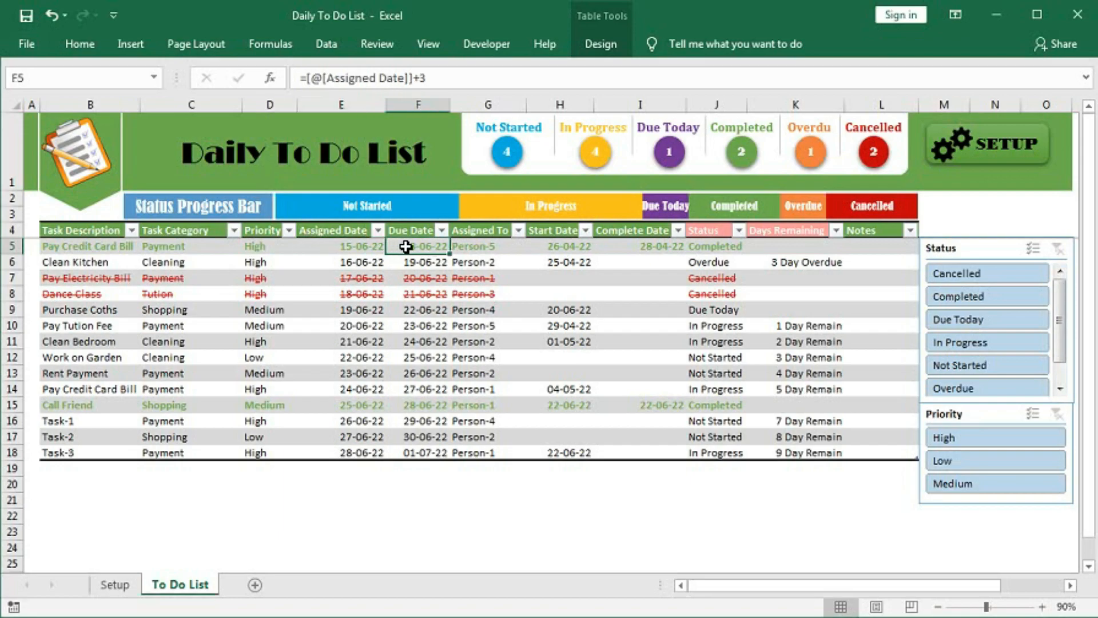
{"action": "left_click", "coordinate": [469, 250]}
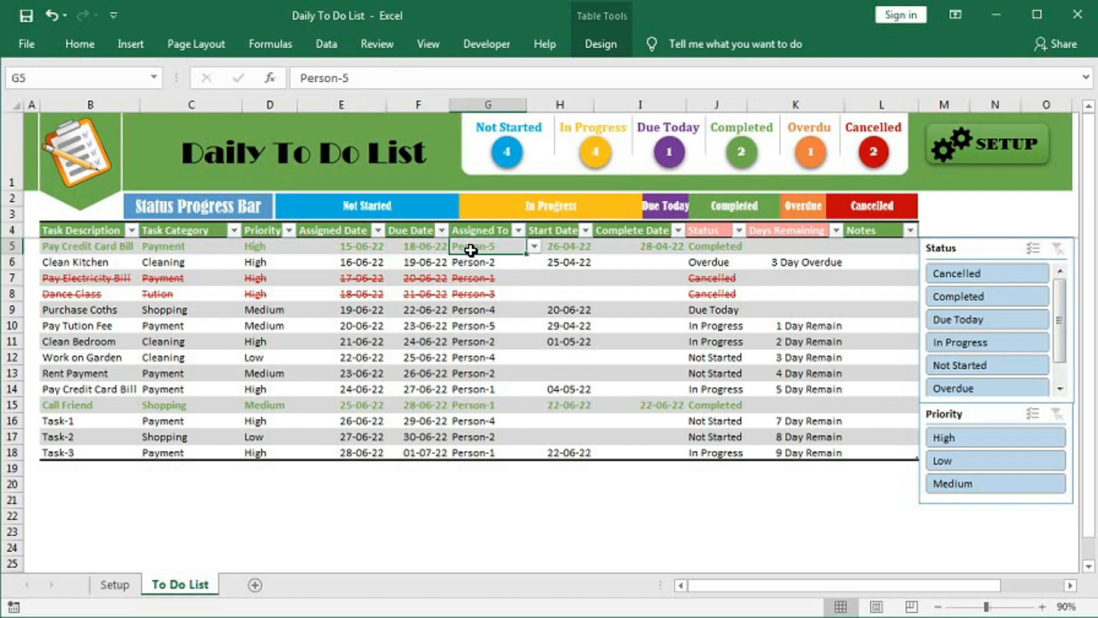
{"action": "left_click", "coordinate": [534, 246]}
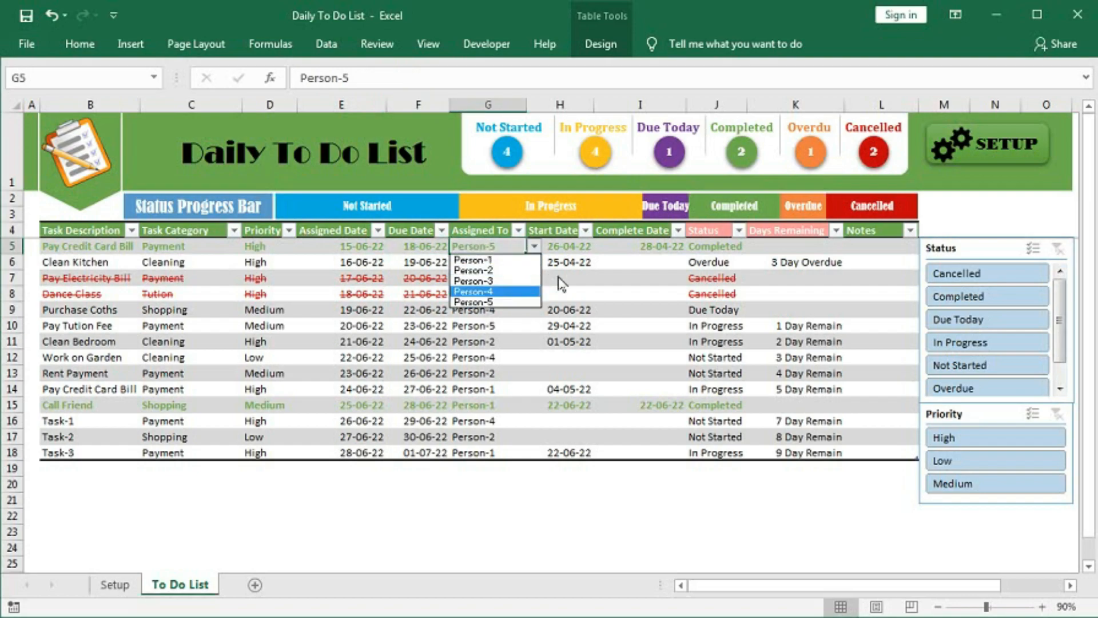
{"action": "left_click", "coordinate": [559, 246]}
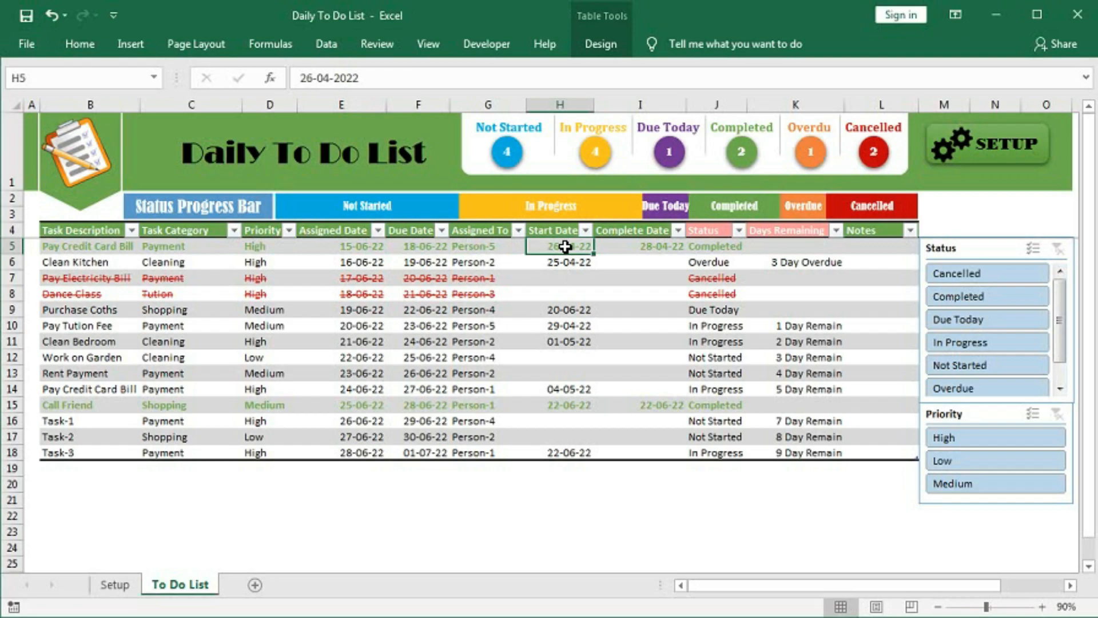
{"action": "left_click", "coordinate": [620, 245]}
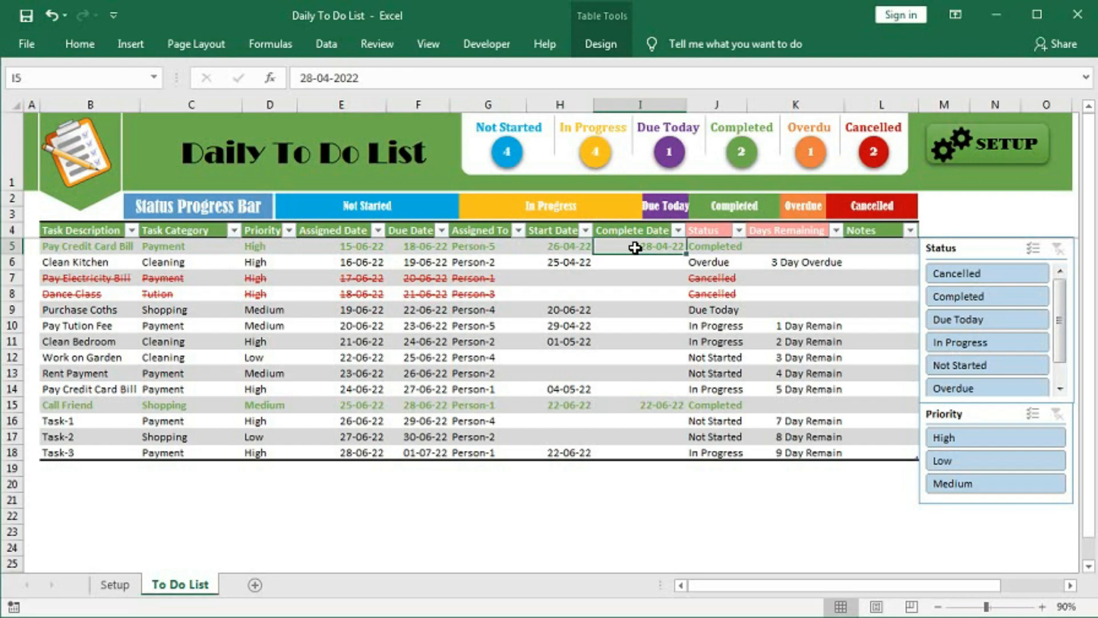
{"action": "left_click", "coordinate": [703, 248]}
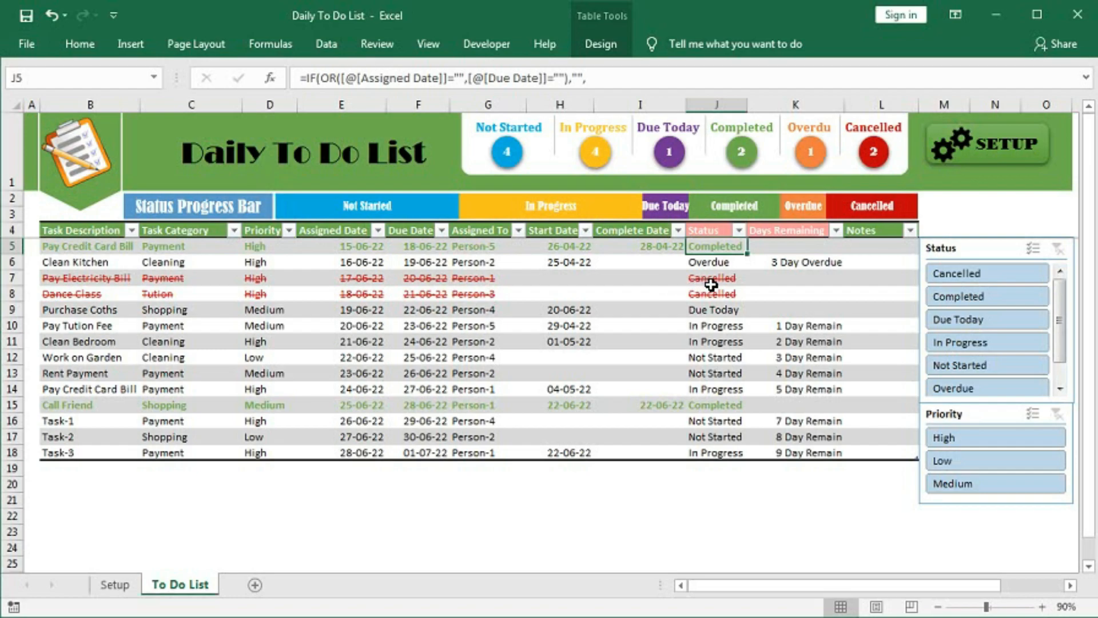
{"action": "left_click", "coordinate": [861, 247]}
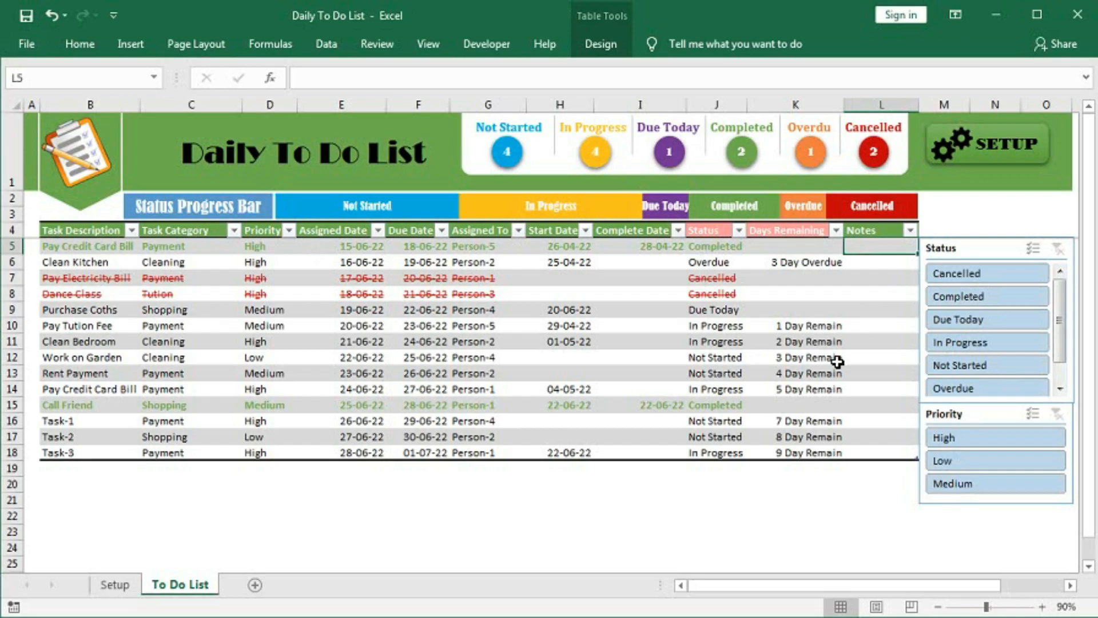
Step: Filter the tasks by Completed status, switch to In Progress, and try selecting multiple statuses including Due Today
{"action": "left_click", "coordinate": [953, 306]}
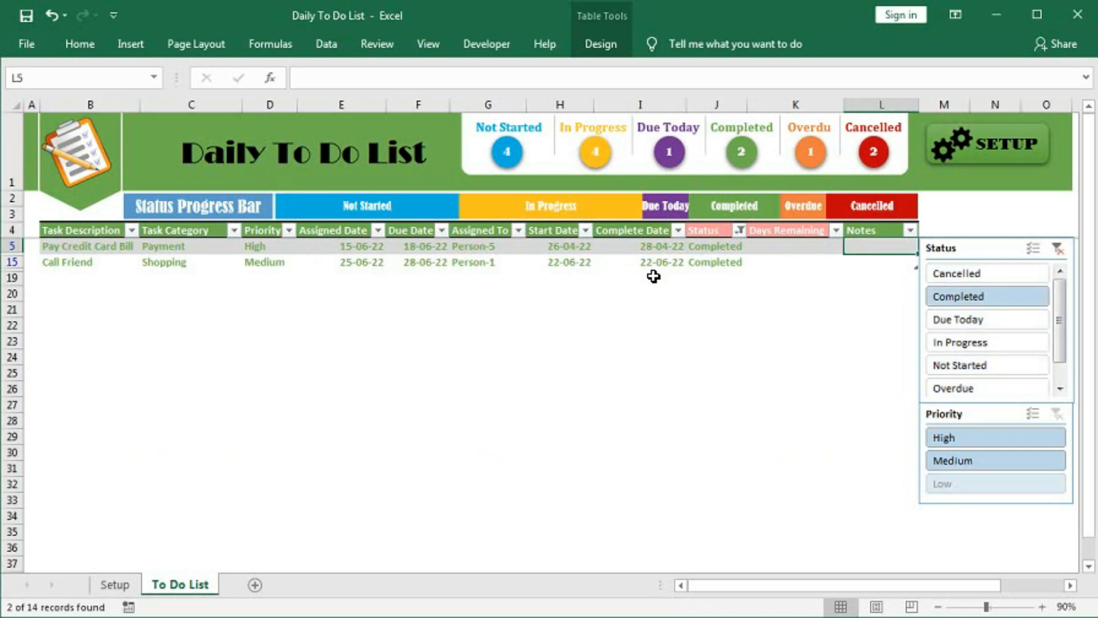
{"action": "left_click", "coordinate": [948, 342]}
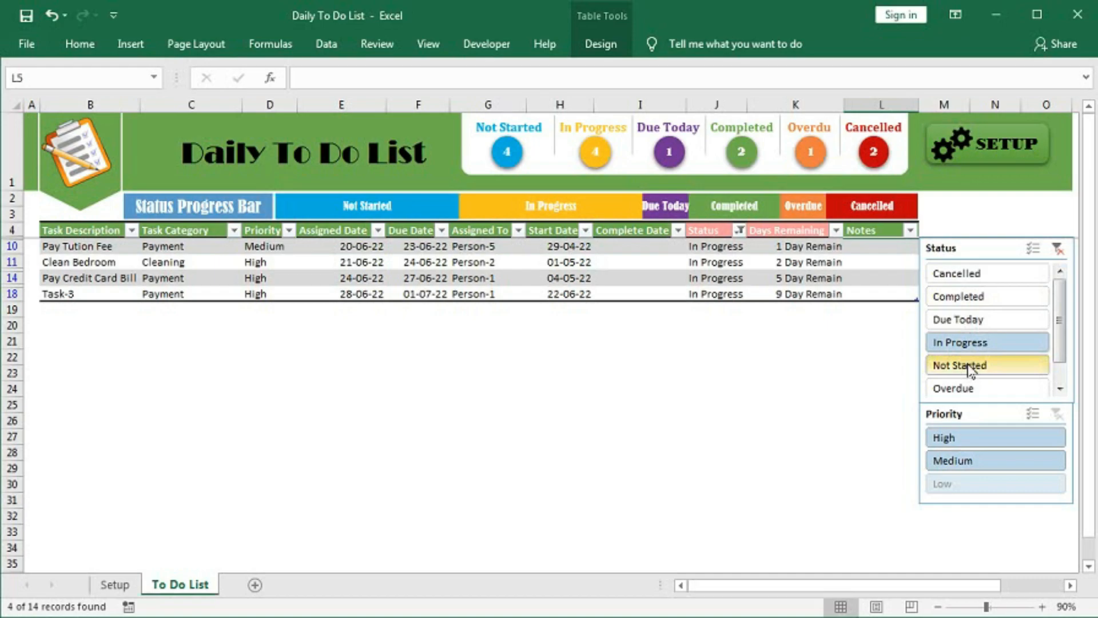
{"action": "left_click", "coordinate": [1032, 252]}
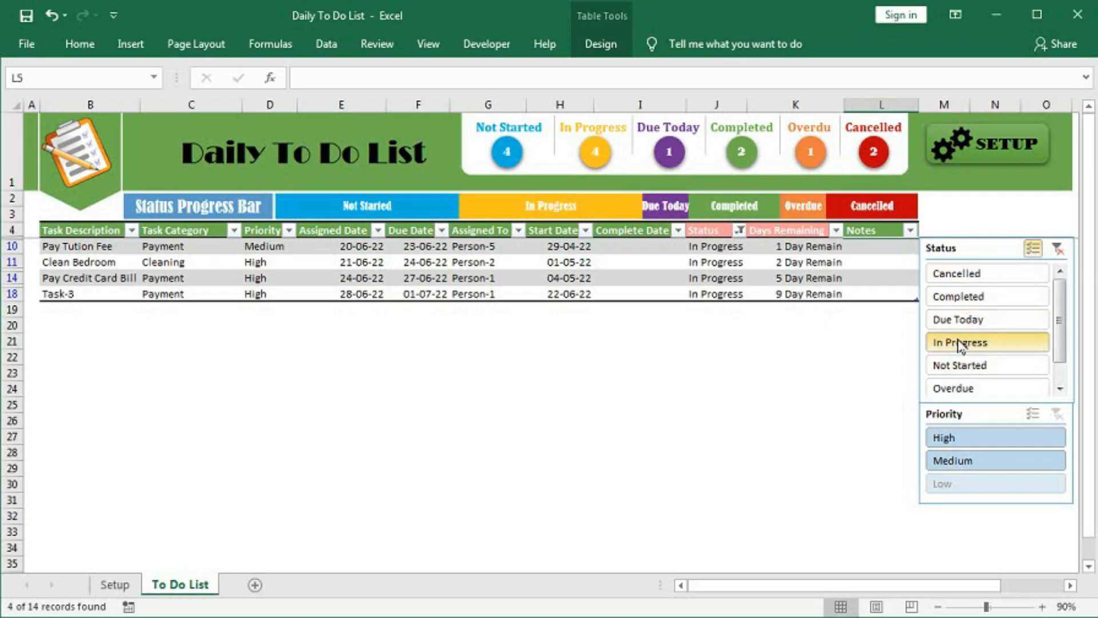
{"action": "left_click", "coordinate": [959, 320]}
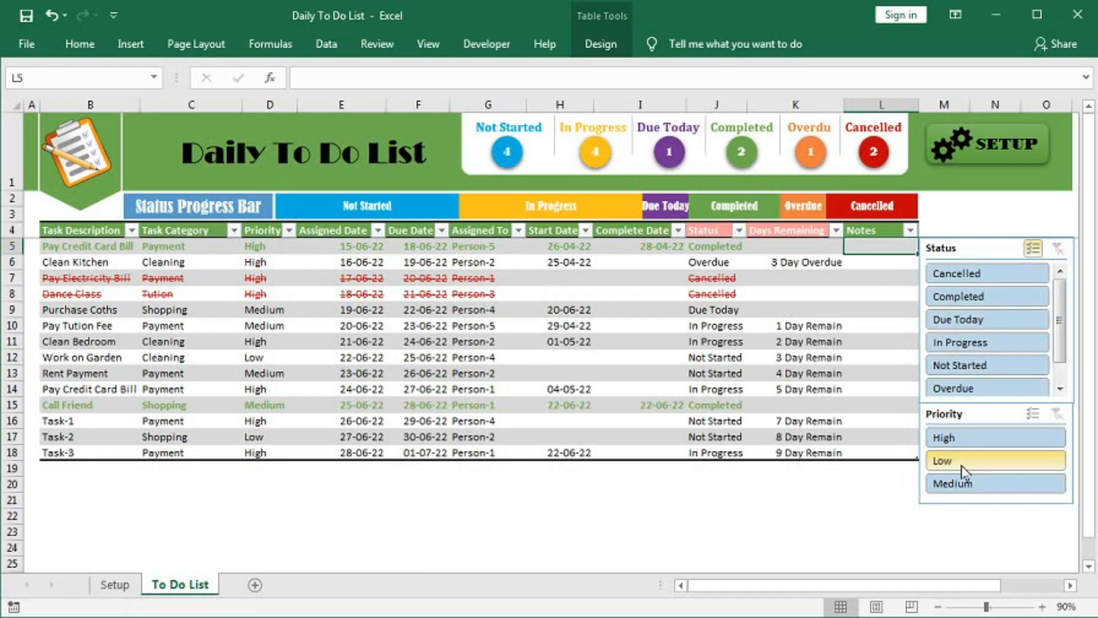
Step: Filter the tasks by High priority, by Medium priority, and finally by High and Medium together with multi-selection enabled
{"action": "left_click", "coordinate": [968, 440]}
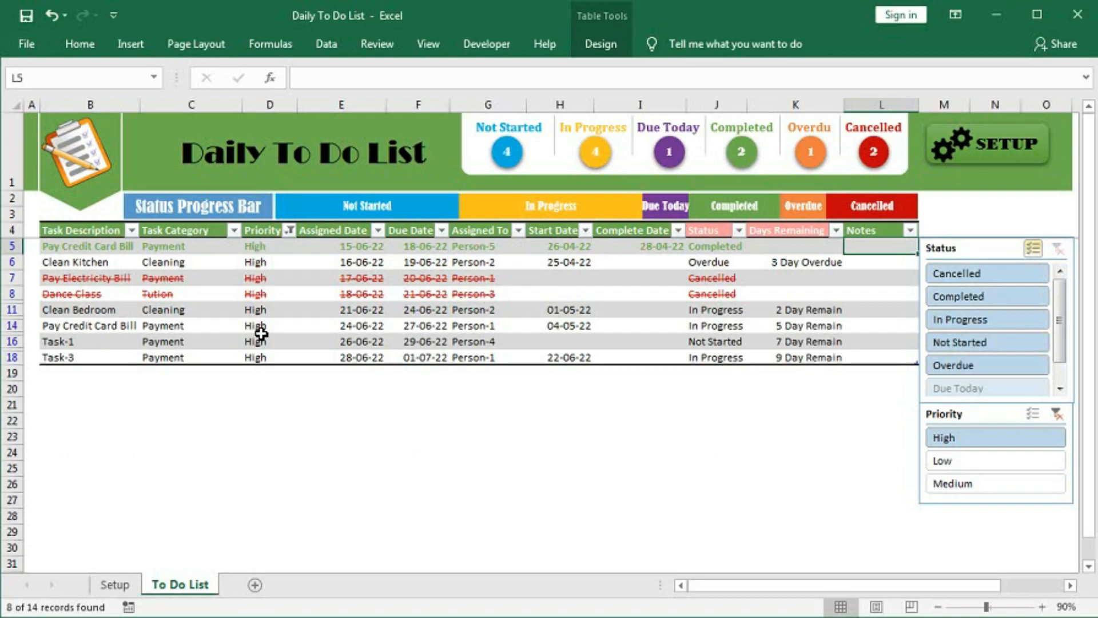
{"action": "left_click", "coordinate": [968, 485]}
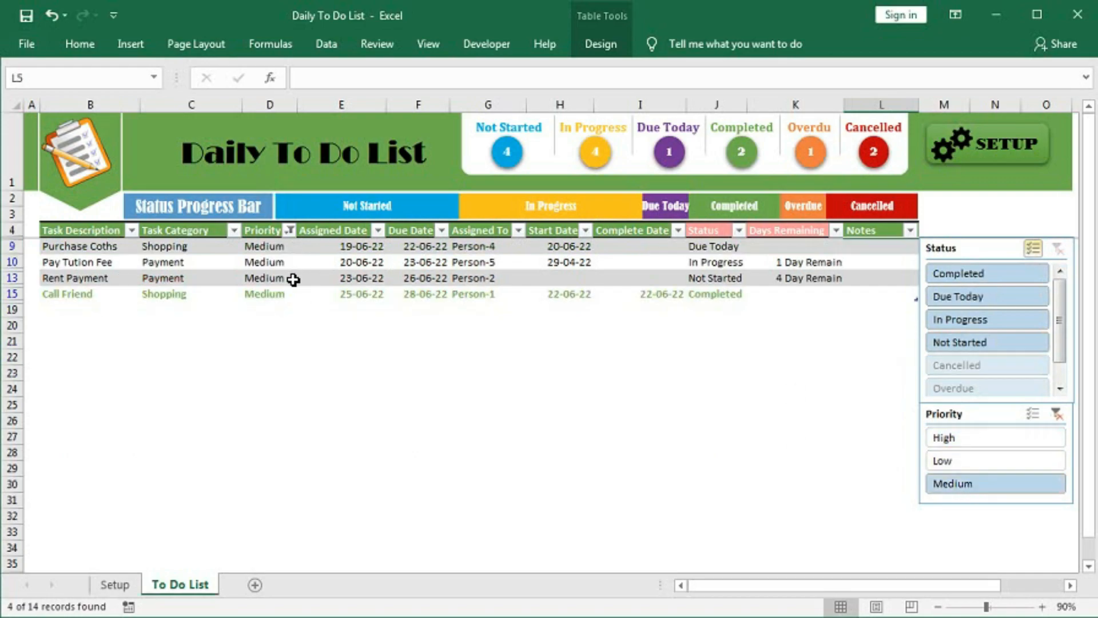
{"action": "left_click", "coordinate": [1032, 417]}
{"action": "left_click", "coordinate": [987, 449]}
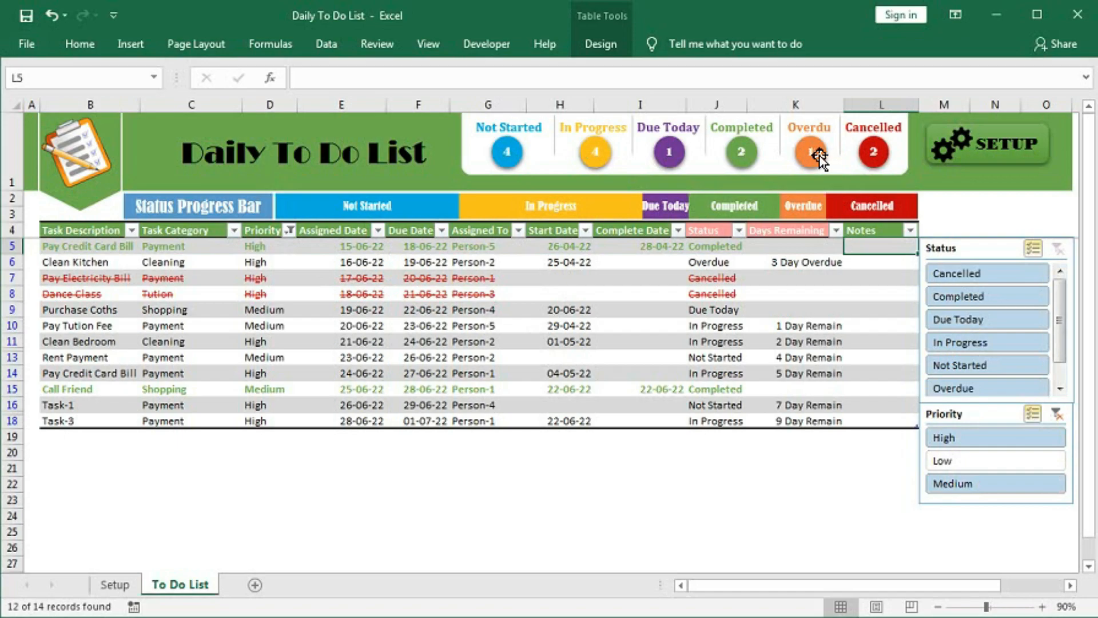
Step: Examine the status progress bar and the category choices offered for the first task
{"action": "mouse_move", "coordinate": [287, 213]}
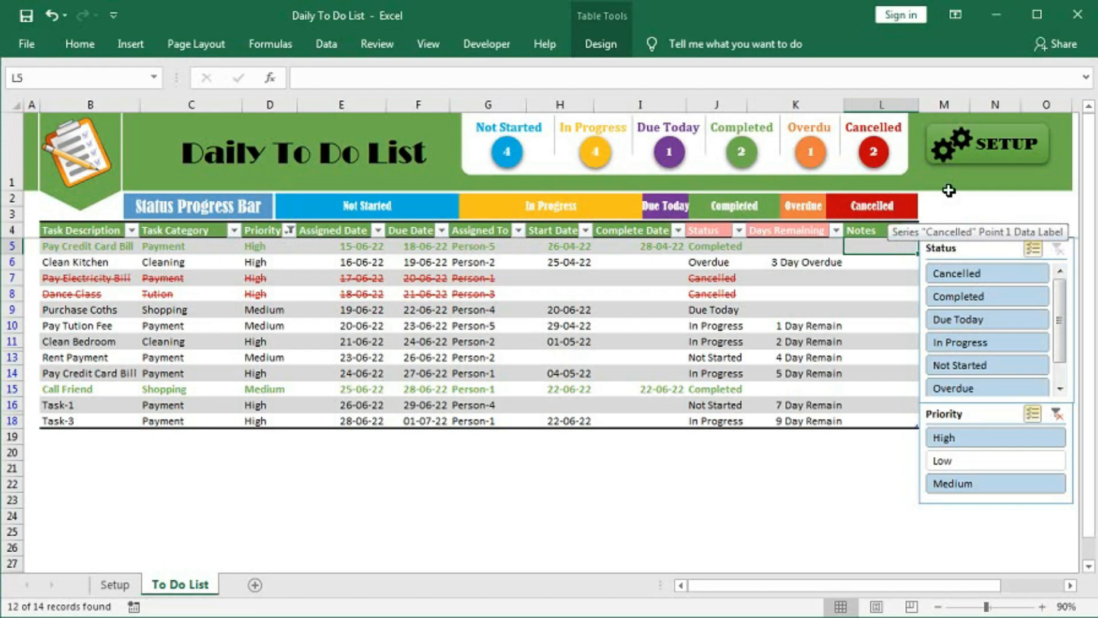
{"action": "left_click", "coordinate": [172, 250]}
{"action": "left_click", "coordinate": [249, 247]}
{"action": "left_click", "coordinate": [249, 247]}
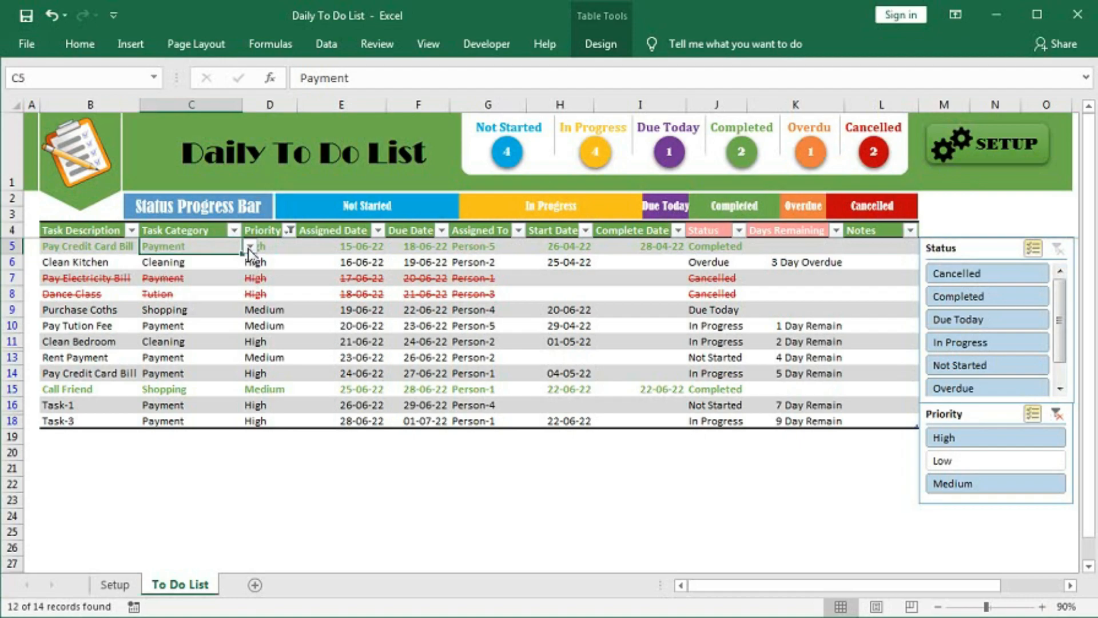
Step: Go to the Setup sheet and examine the entries of the Category, Assigned To and Priority lists
{"action": "left_click", "coordinate": [1001, 152]}
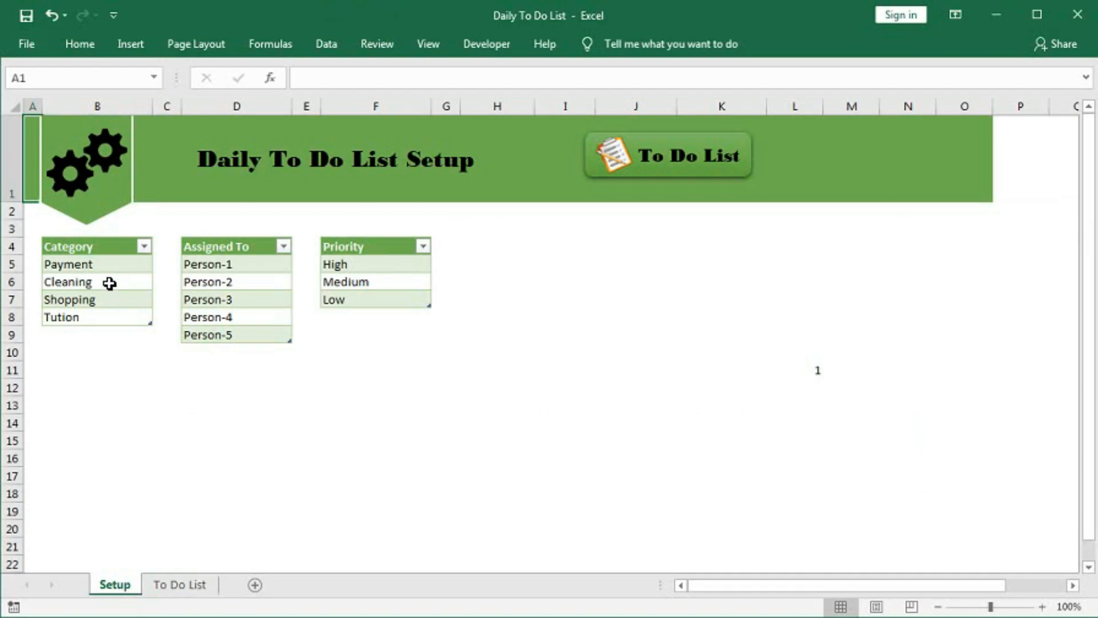
{"action": "left_click_drag", "start_coordinate": [105, 264], "coordinate": [103, 313]}
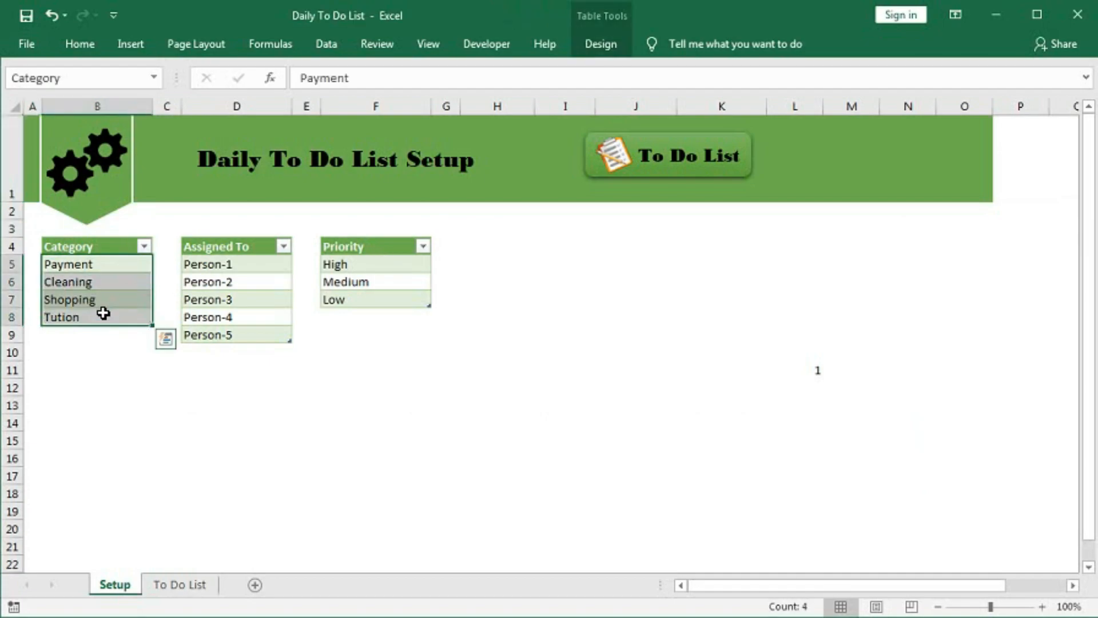
{"action": "left_click", "coordinate": [103, 313]}
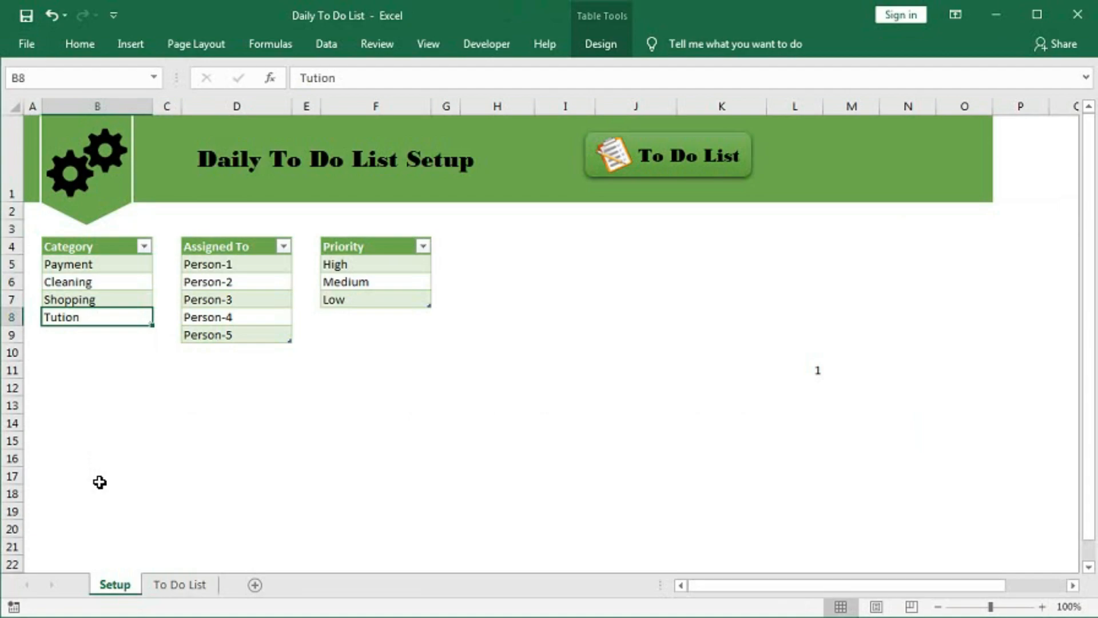
{"action": "left_click_drag", "start_coordinate": [196, 264], "coordinate": [208, 337]}
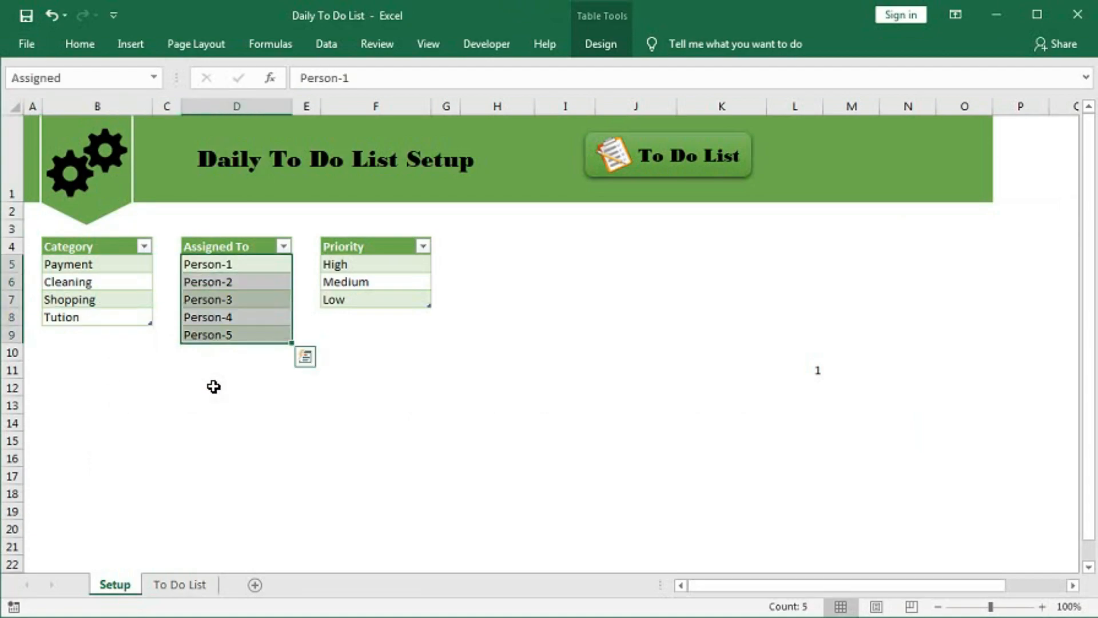
{"action": "left_click_drag", "start_coordinate": [360, 266], "coordinate": [356, 295]}
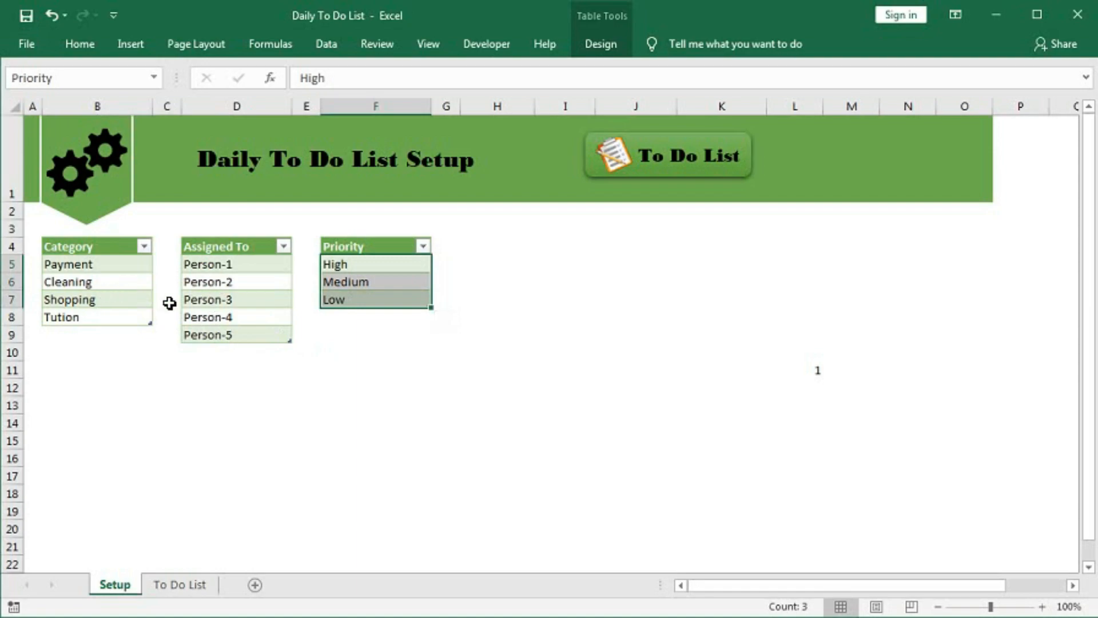
Step: Delete the Person-3 table row from the Assigned To list and return to the To Do List sheet
{"action": "left_click", "coordinate": [220, 300]}
{"action": "right_click", "coordinate": [220, 300]}
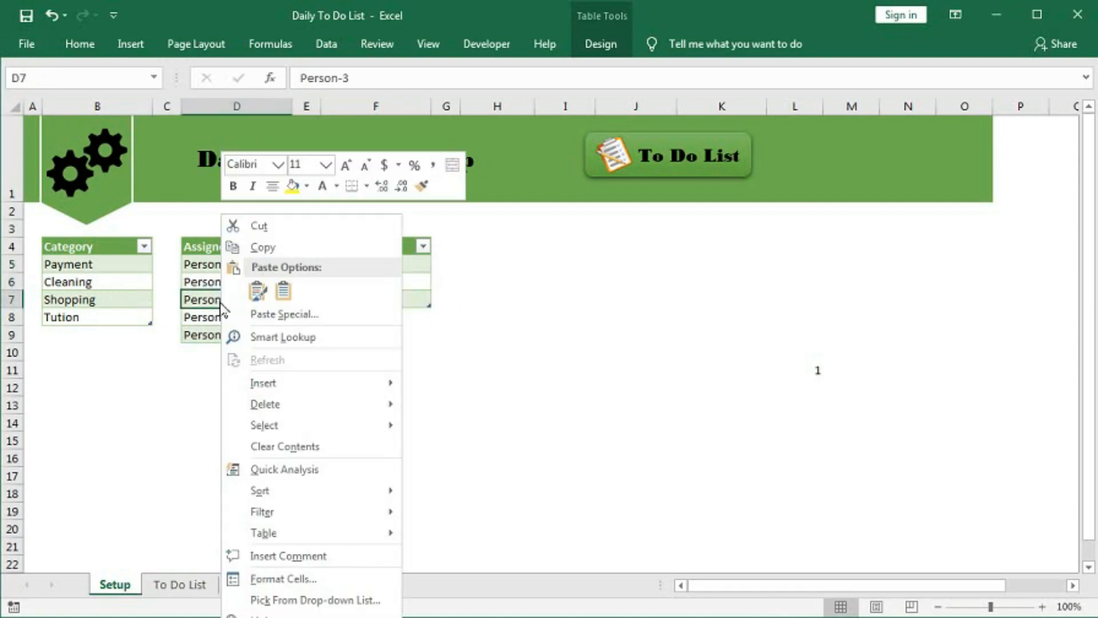
{"action": "mouse_move", "coordinate": [333, 408]}
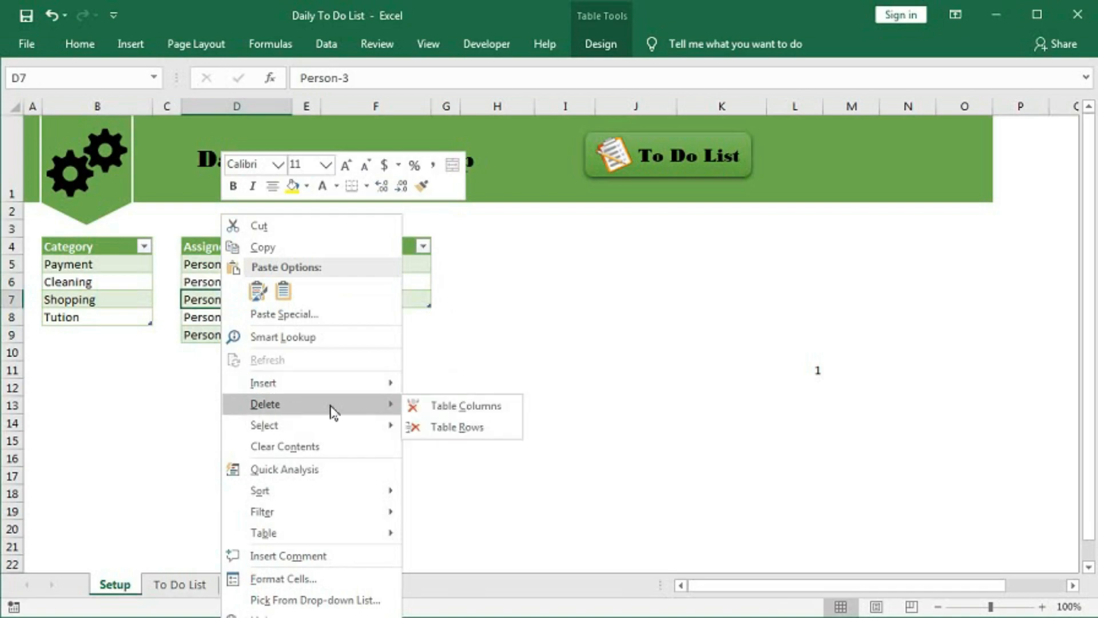
{"action": "left_click", "coordinate": [456, 428]}
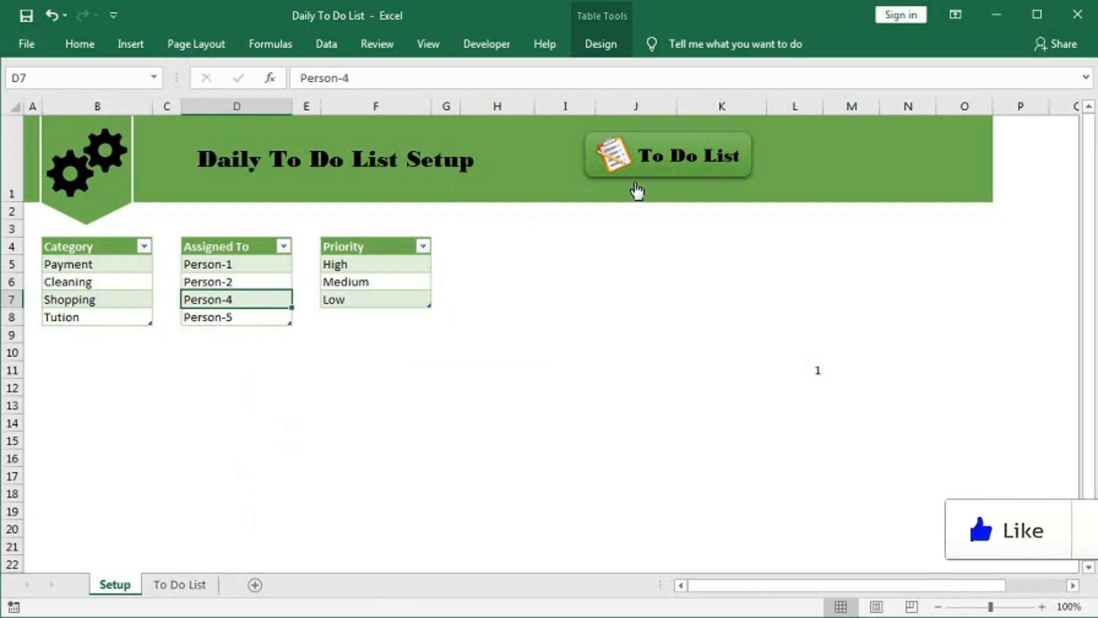
{"action": "left_click", "coordinate": [658, 158]}
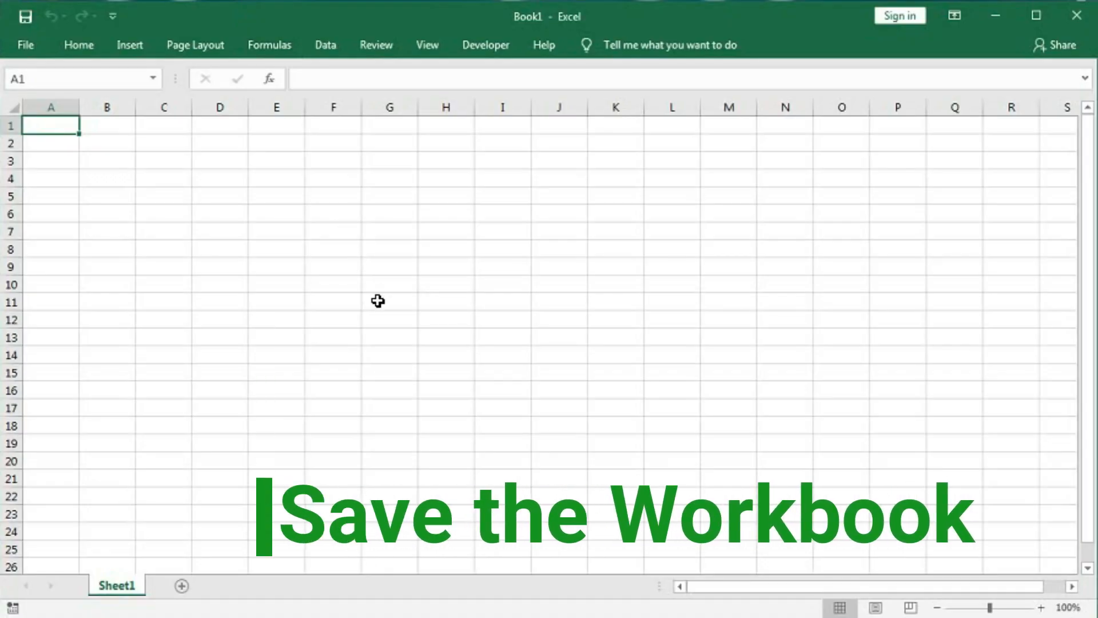
Step: Save the new workbook in the To do List folder under the file name Daily To Do List
{"action": "left_click", "coordinate": [25, 46]}
{"action": "left_click", "coordinate": [46, 252]}
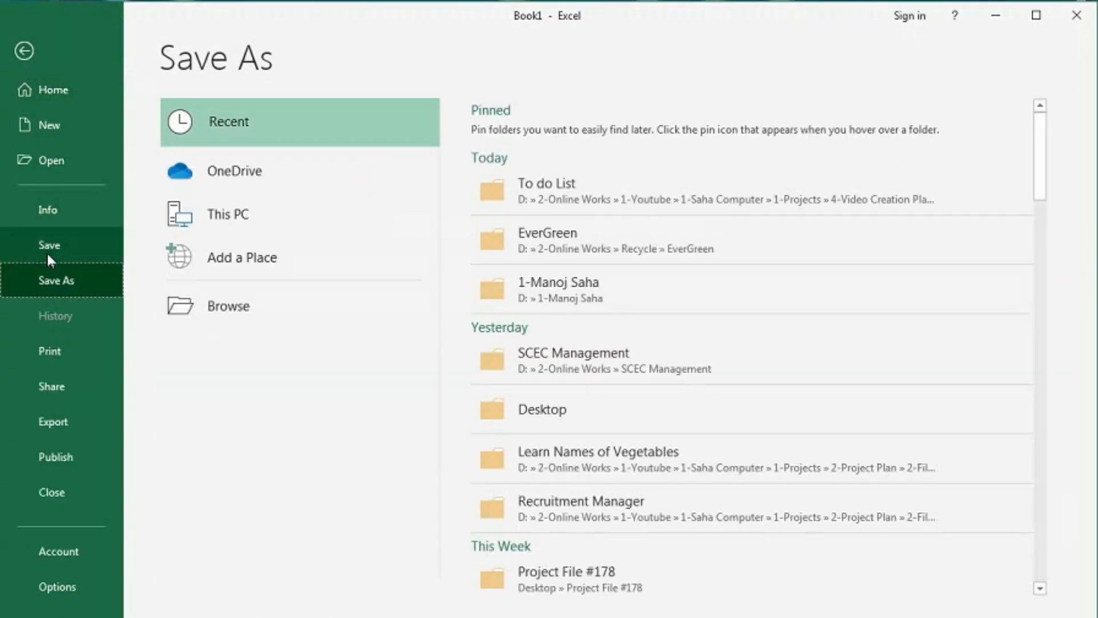
{"action": "left_click", "coordinate": [529, 193]}
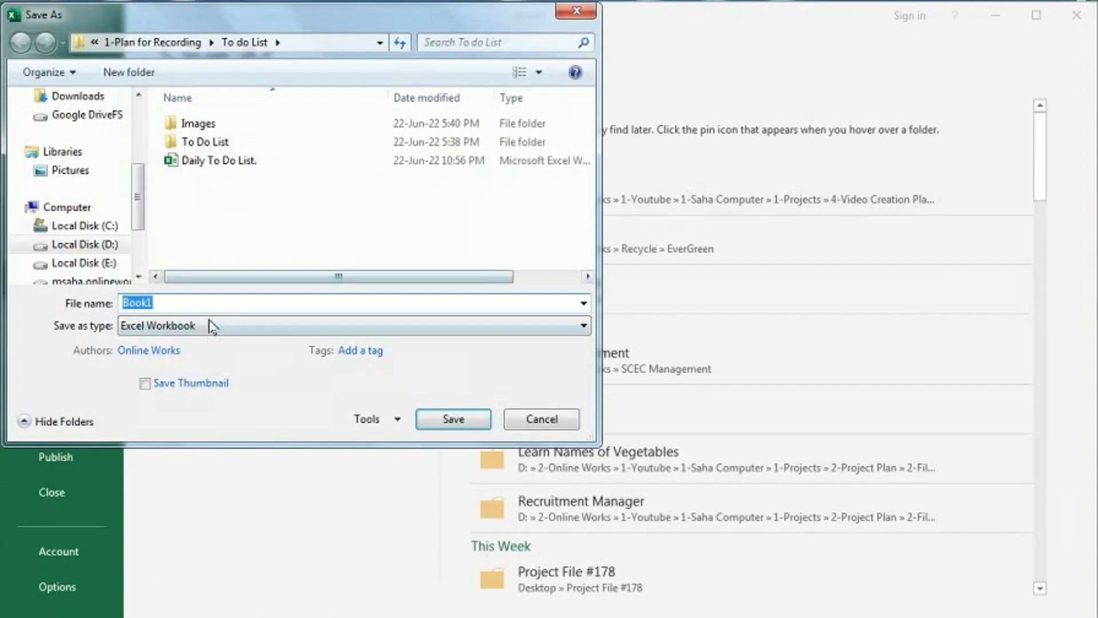
{"action": "type", "text": "Daily To Do Lis"}
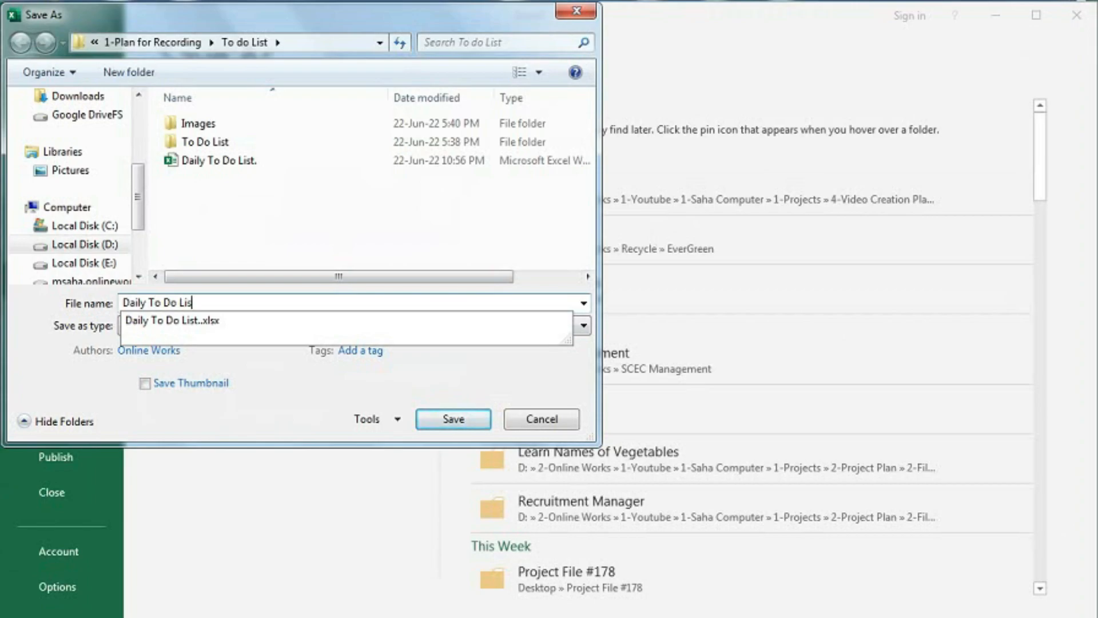
{"action": "left_click", "coordinate": [449, 418]}
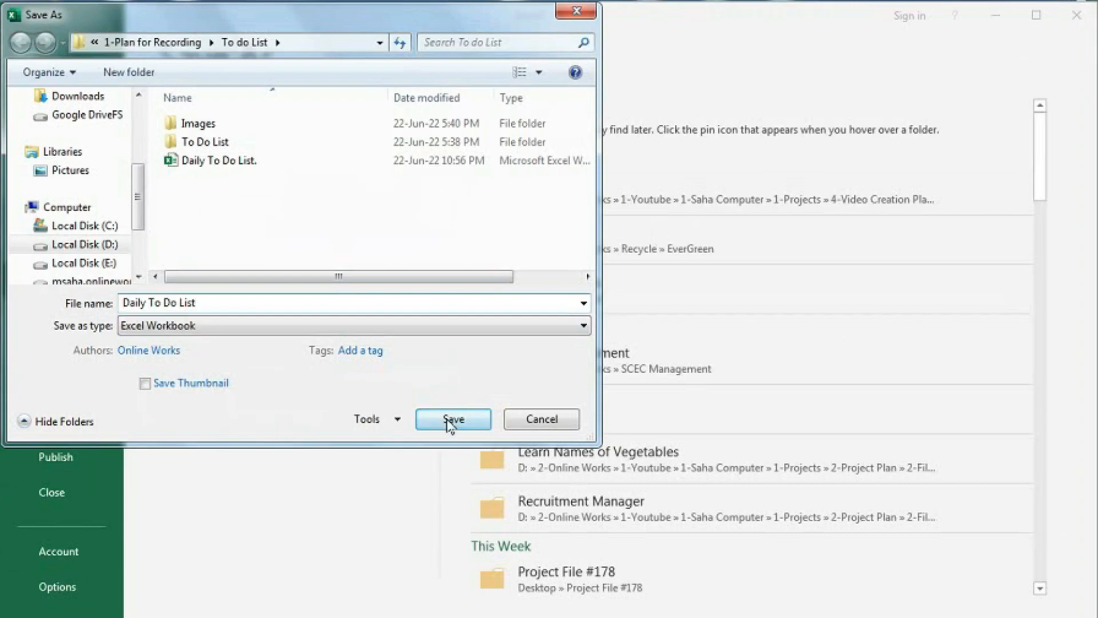
{"action": "left_click", "coordinate": [451, 421]}
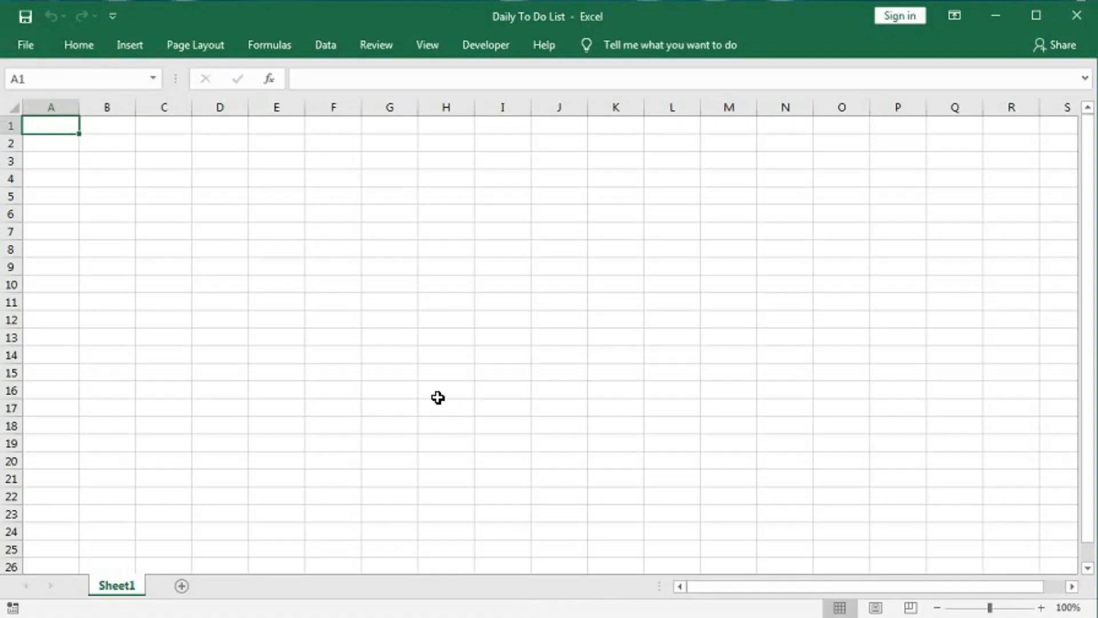
Step: Add a second worksheet, naming the first sheet Setup and the new one To Do List
{"action": "left_click", "coordinate": [183, 587]}
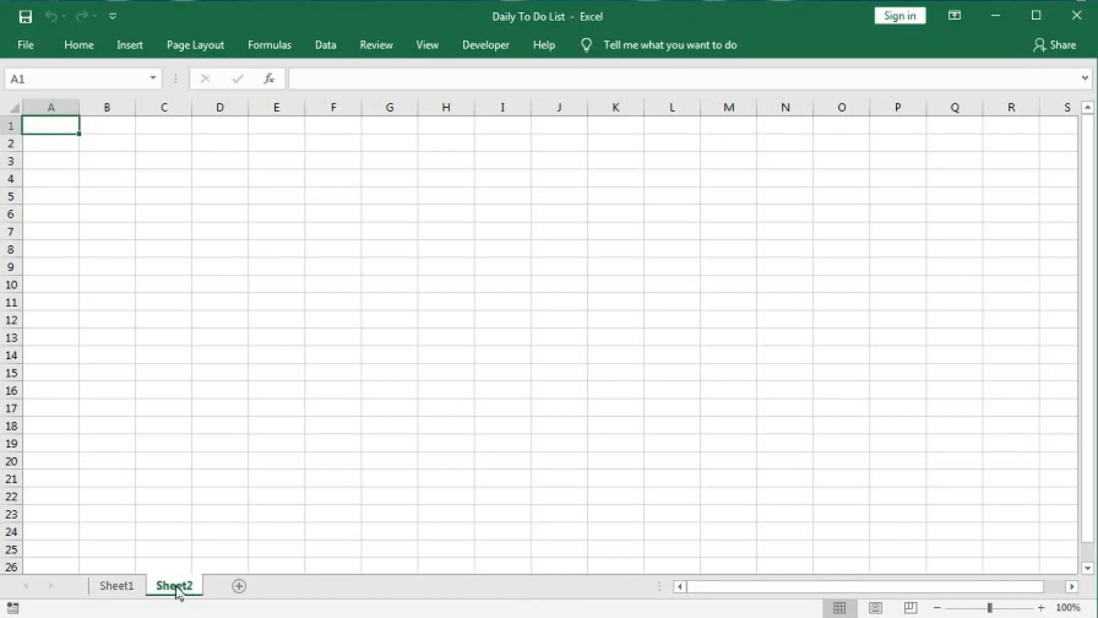
{"action": "left_click", "coordinate": [109, 590]}
{"action": "right_click", "coordinate": [106, 590]}
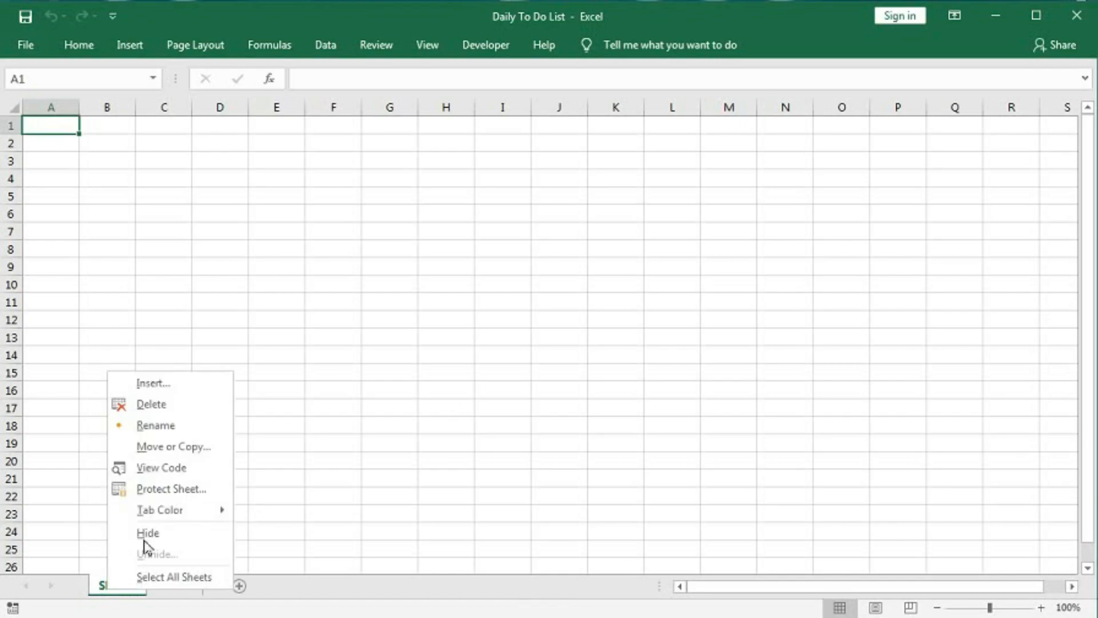
{"action": "left_click", "coordinate": [147, 424]}
{"action": "type", "text": "Setup"}
{"action": "key", "text": "Return"}
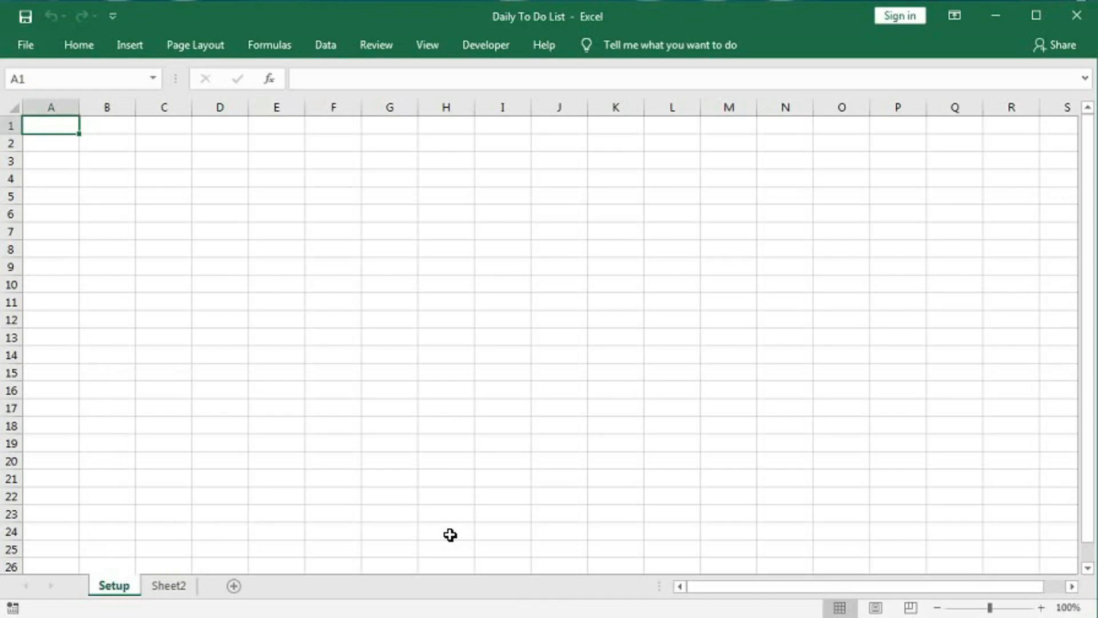
{"action": "double_click", "coordinate": [161, 587]}
{"action": "type", "text": "To Do List"}
{"action": "key", "text": "Return"}
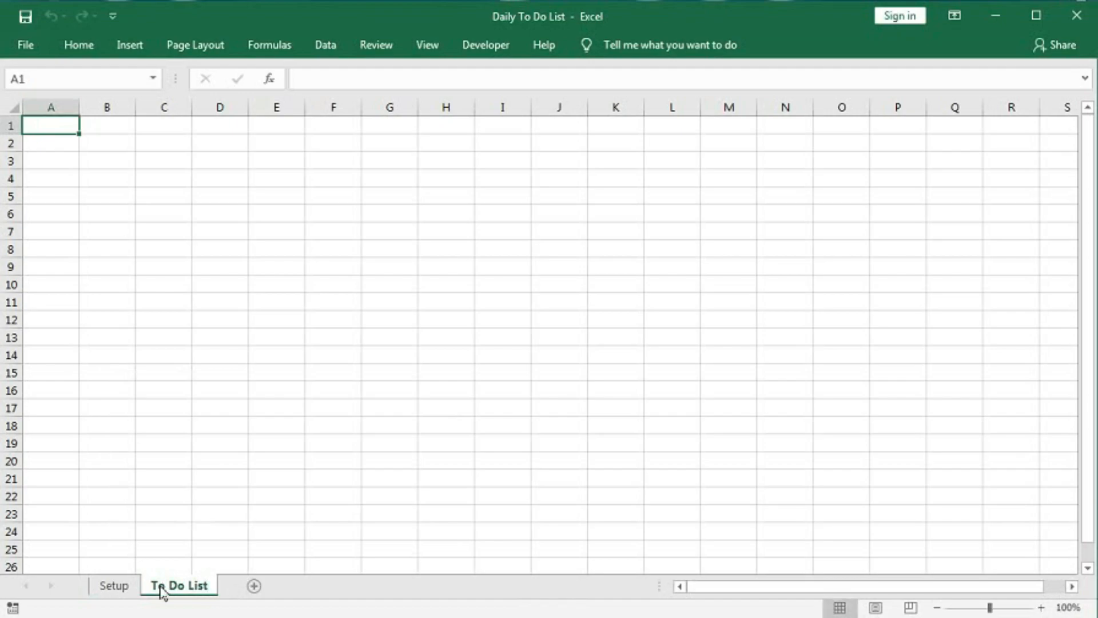
Step: On the Setup sheet, set the height of row 1 to 75 and narrow column A to a slim margin
{"action": "left_click", "coordinate": [116, 587]}
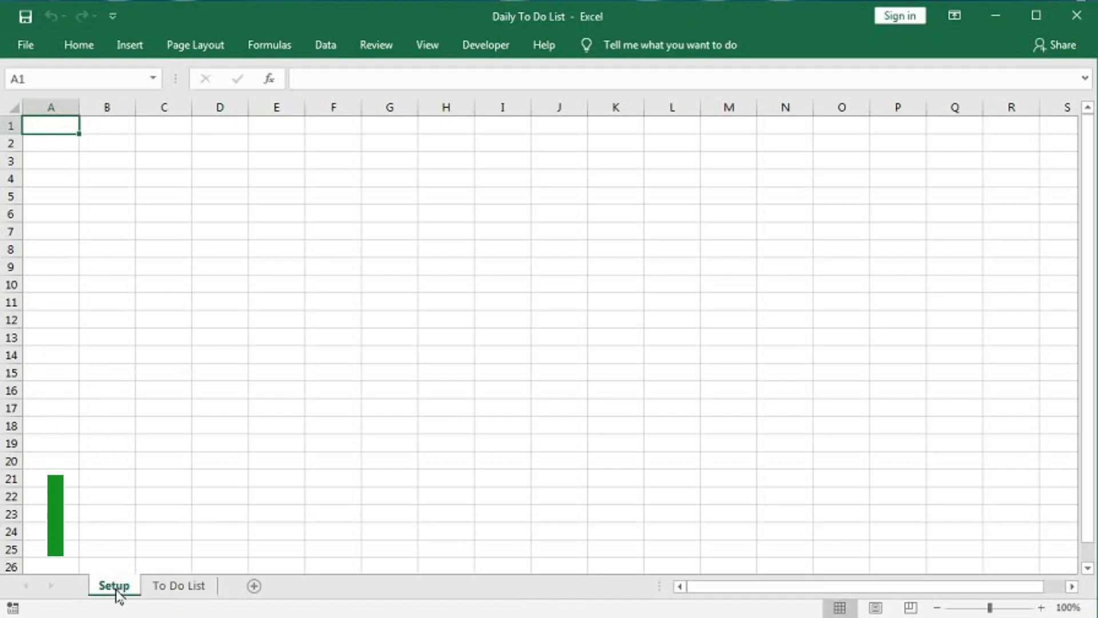
{"action": "left_click", "coordinate": [11, 126]}
{"action": "right_click", "coordinate": [11, 126]}
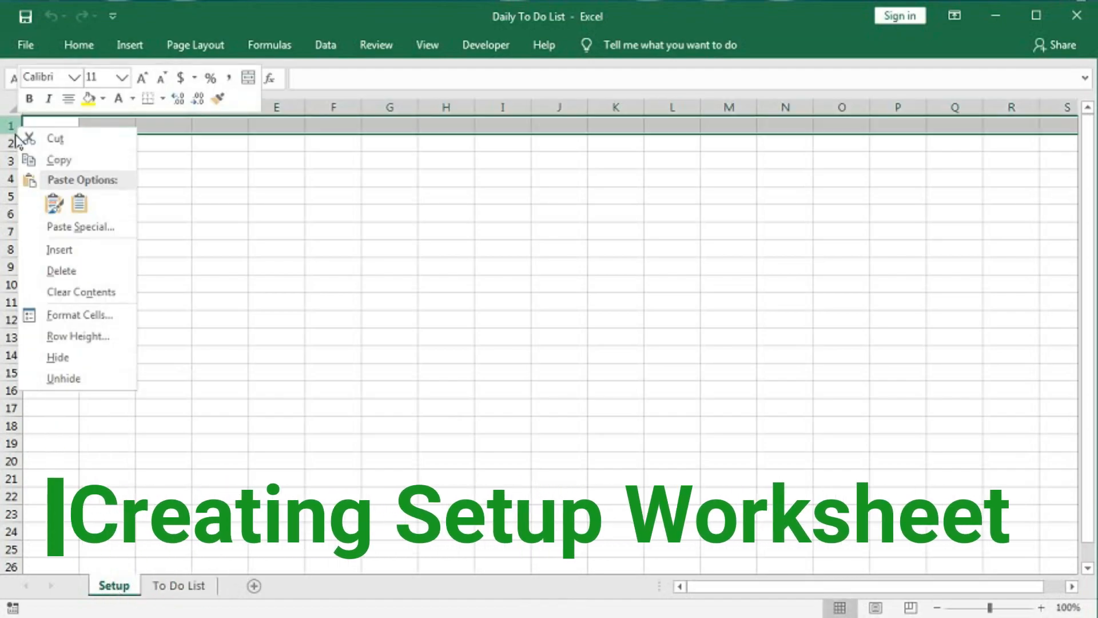
{"action": "left_click", "coordinate": [54, 336]}
{"action": "left_click_drag", "start_coordinate": [32, 289], "coordinate": [70, 292]}
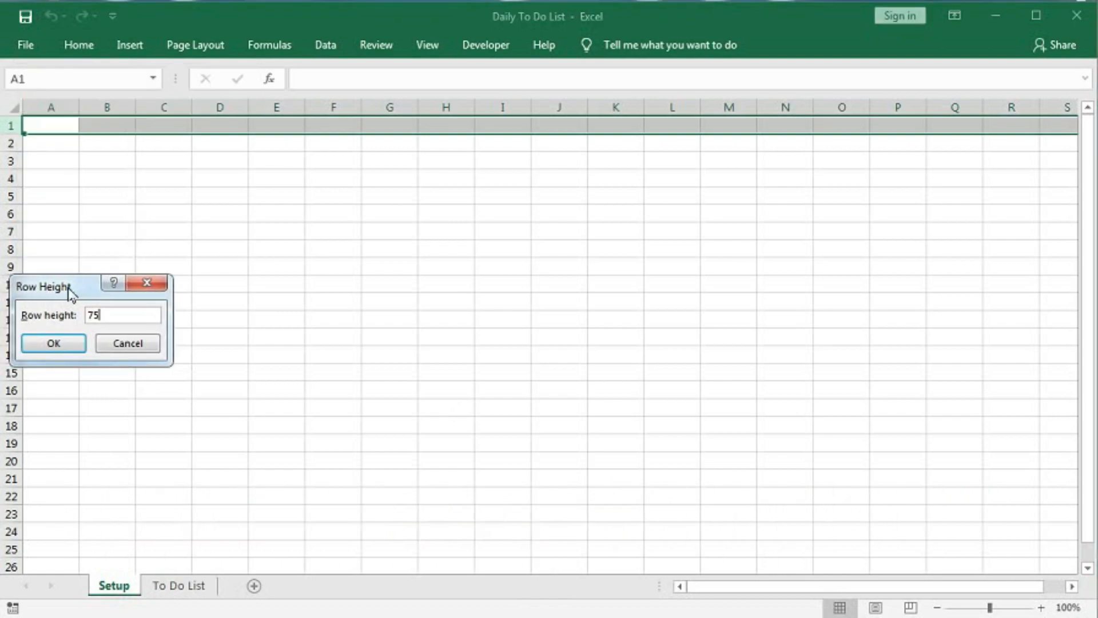
{"action": "left_click", "coordinate": [61, 343]}
{"action": "left_click_drag", "start_coordinate": [79, 107], "coordinate": [36, 105]}
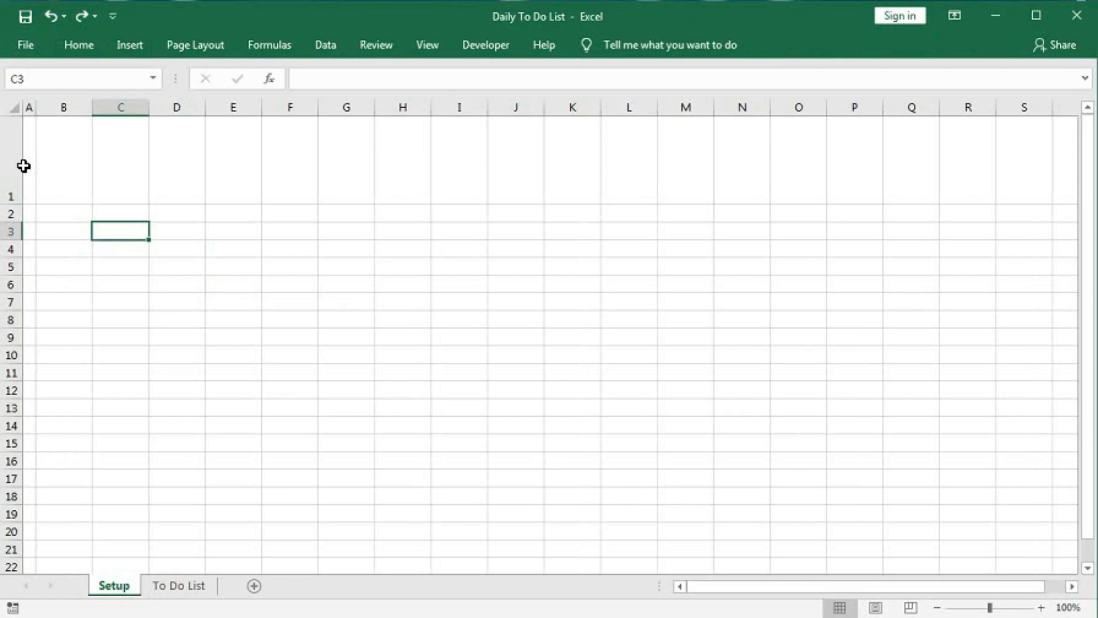
Step: Fill cells A1 to L1 with the green theme color as a header band
{"action": "left_click", "coordinate": [24, 165]}
{"action": "left_click_drag", "start_coordinate": [24, 165], "coordinate": [618, 164]}
{"action": "left_click", "coordinate": [92, 49]}
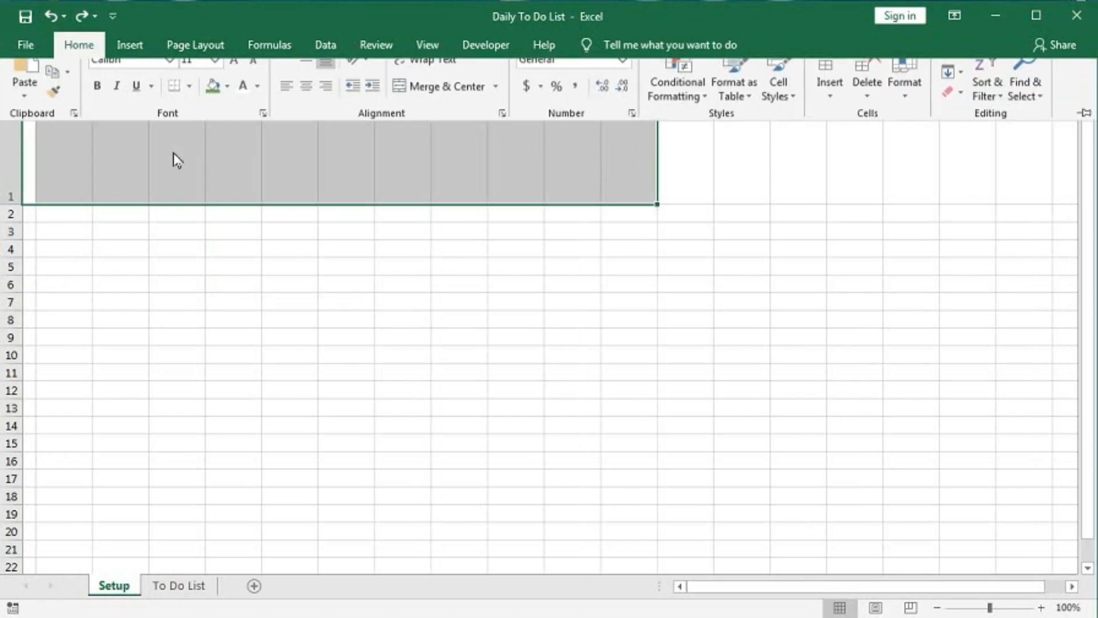
{"action": "left_click", "coordinate": [228, 105]}
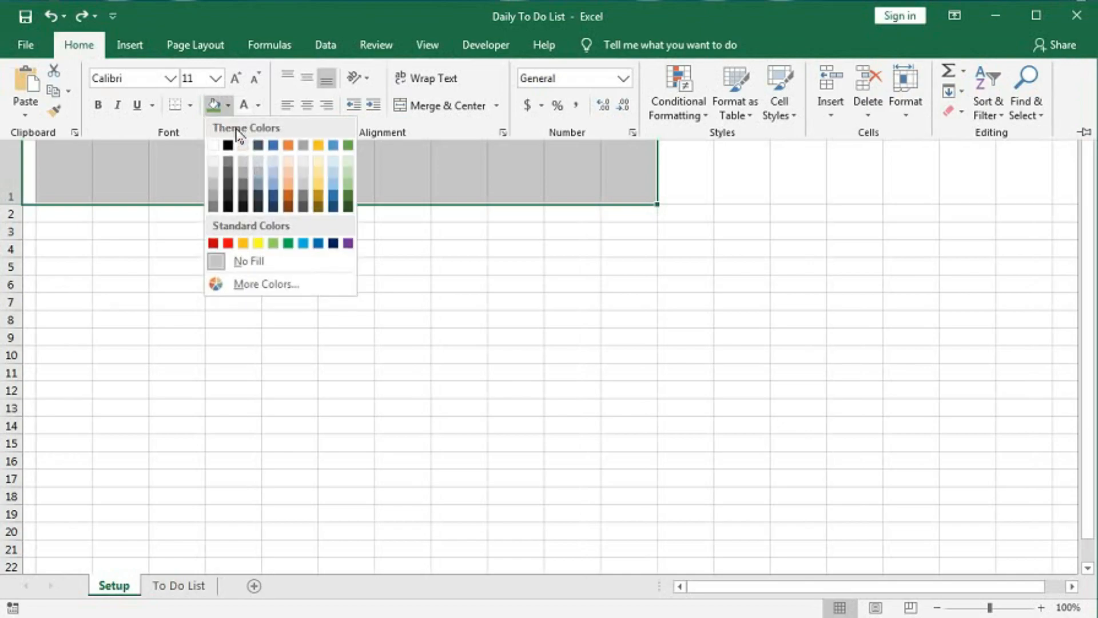
{"action": "left_click", "coordinate": [347, 146]}
{"action": "left_click", "coordinate": [267, 159]}
{"action": "left_click", "coordinate": [267, 159]}
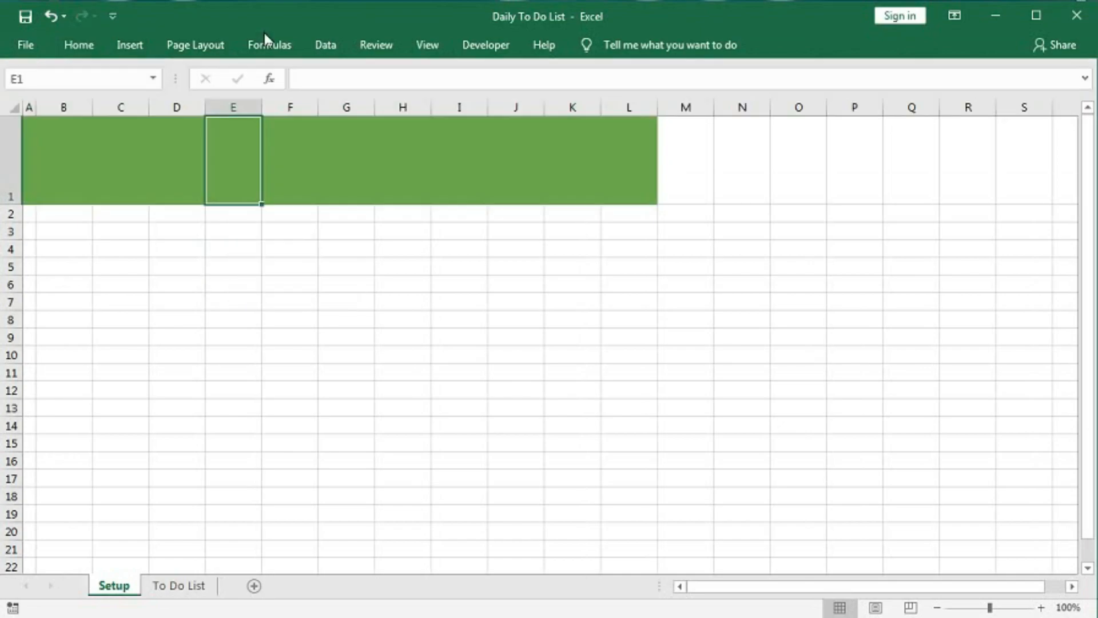
Step: Draw a pentagon block arrow about 4.52 cm wide and 2.54 cm high below the green header band
{"action": "left_click", "coordinate": [133, 57]}
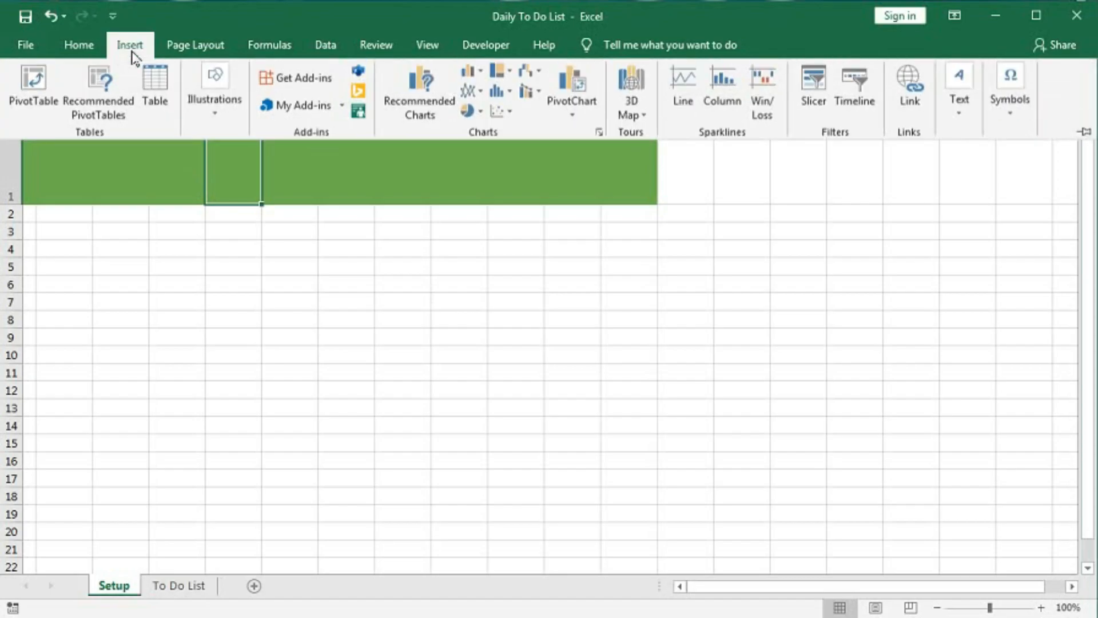
{"action": "left_click", "coordinate": [221, 125]}
{"action": "left_click", "coordinate": [283, 189]}
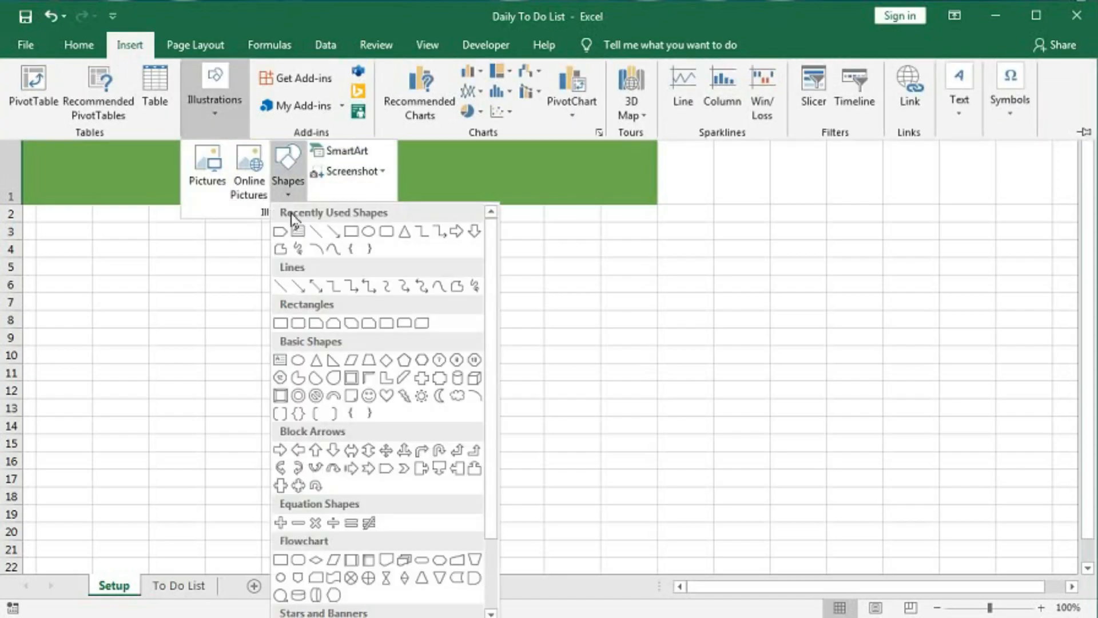
{"action": "left_click", "coordinate": [387, 469]}
{"action": "left_click_drag", "start_coordinate": [213, 249], "coordinate": [365, 336]}
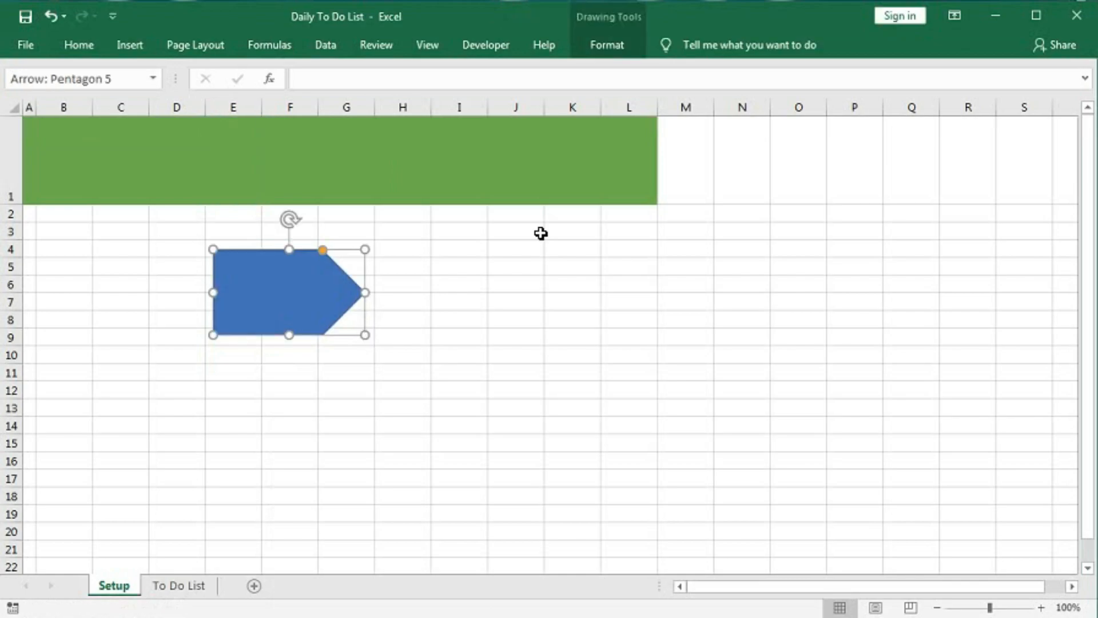
Step: Rotate the pentagon arrow 90° clockwise, then fit it over columns B and C of the header at about 2.92 by 4.1 cm
{"action": "left_click", "coordinate": [617, 50]}
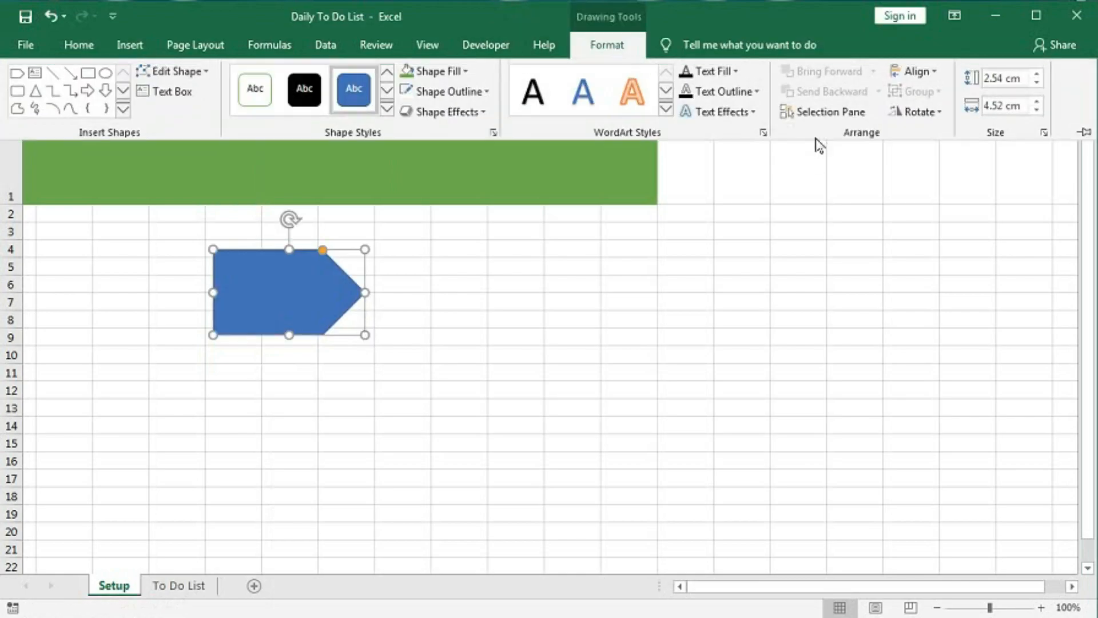
{"action": "left_click", "coordinate": [913, 111]}
{"action": "left_click", "coordinate": [912, 132]}
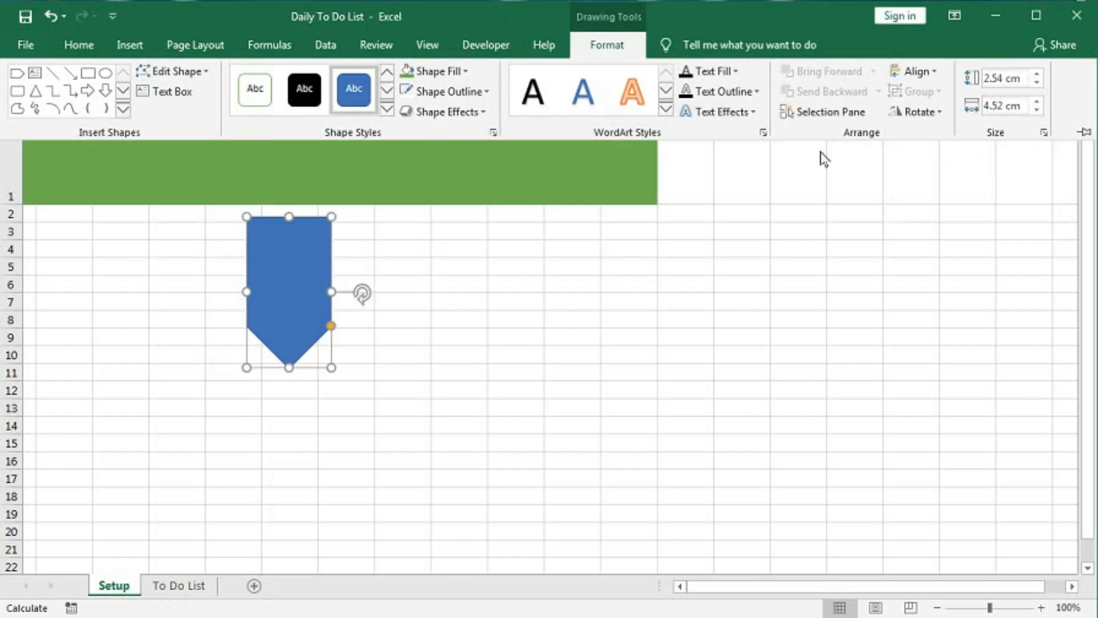
{"action": "left_click", "coordinate": [310, 293]}
{"action": "left_click_drag", "start_coordinate": [267, 262], "coordinate": [73, 158]}
{"action": "left_click_drag", "start_coordinate": [121, 192], "coordinate": [133, 192]}
{"action": "left_click_drag", "start_coordinate": [85, 267], "coordinate": [85, 252]}
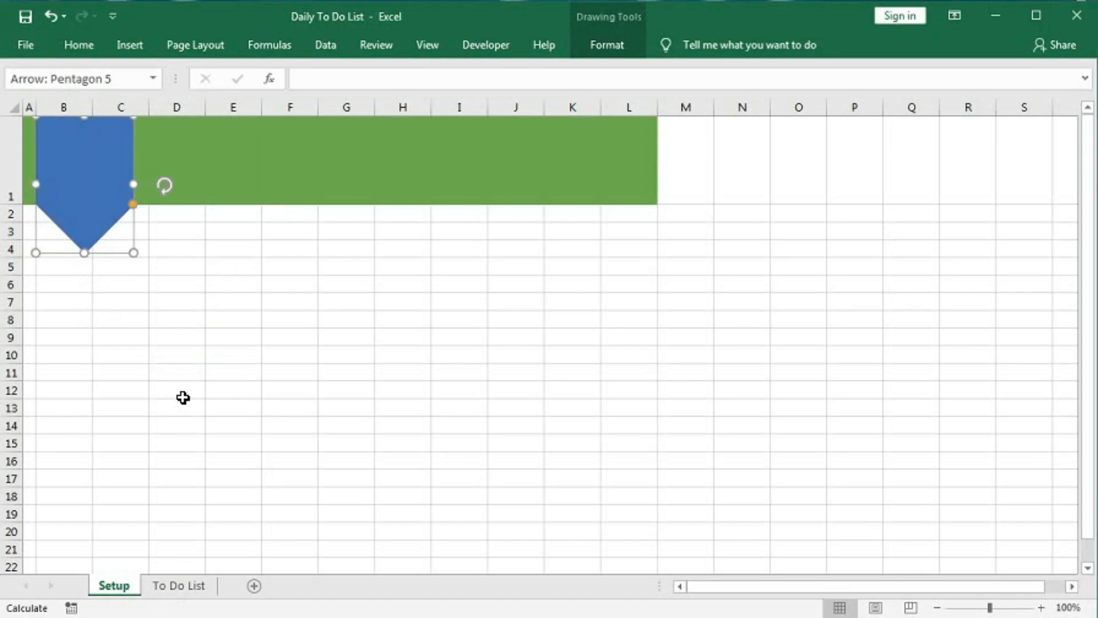
Step: Give the pentagon arrow the header's green fill and a white outline with a 1½ pt weight
{"action": "left_click", "coordinate": [607, 45]}
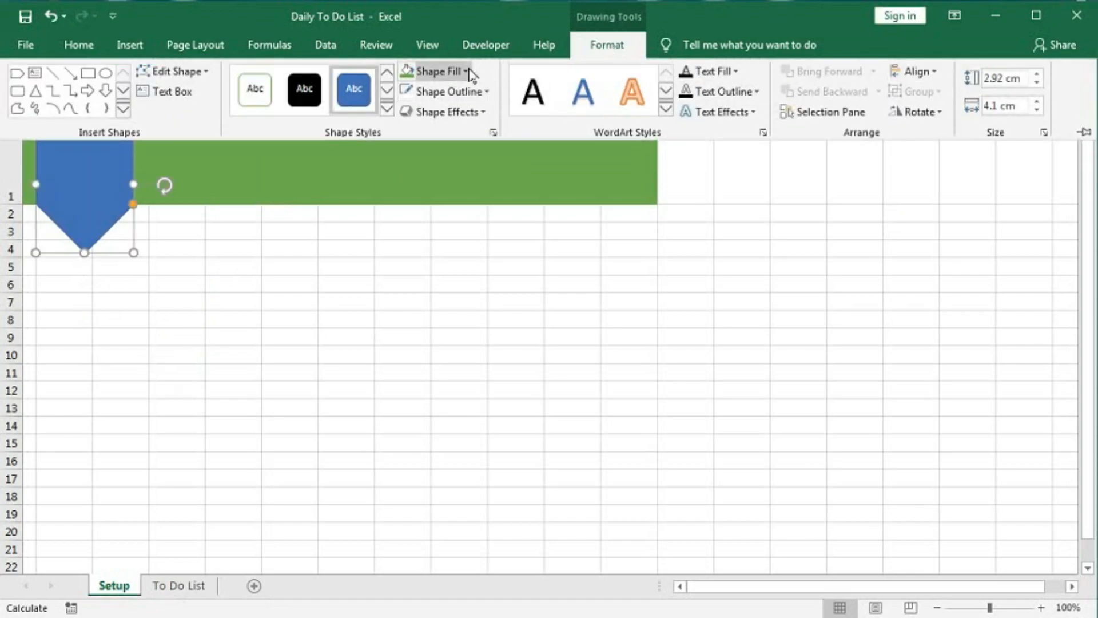
{"action": "left_click", "coordinate": [468, 71]}
{"action": "left_click", "coordinate": [539, 132]}
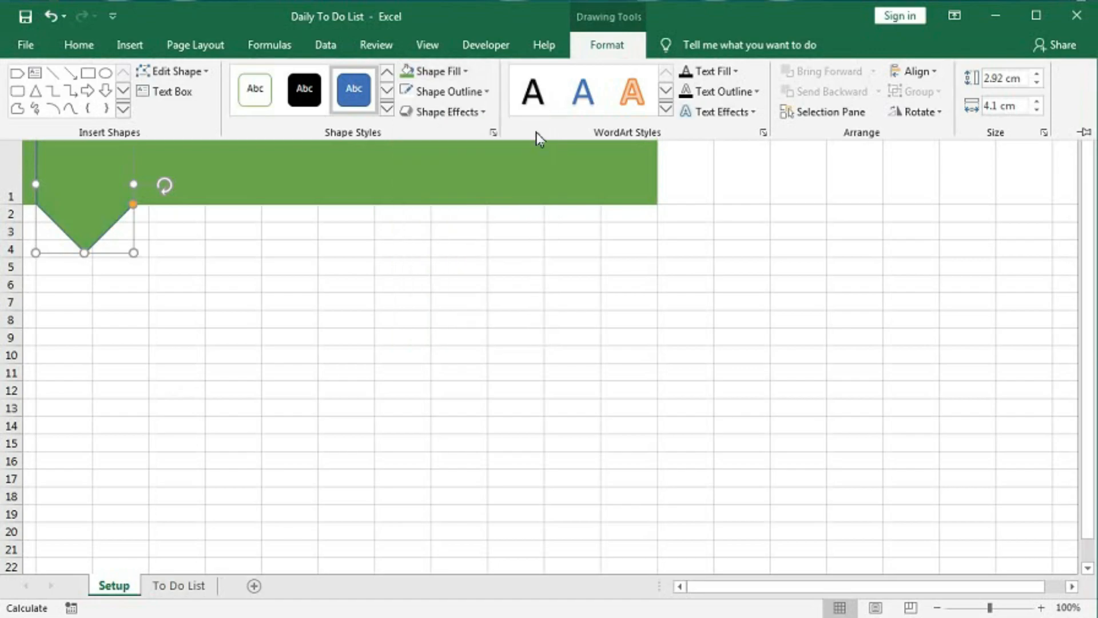
{"action": "left_click", "coordinate": [487, 93]}
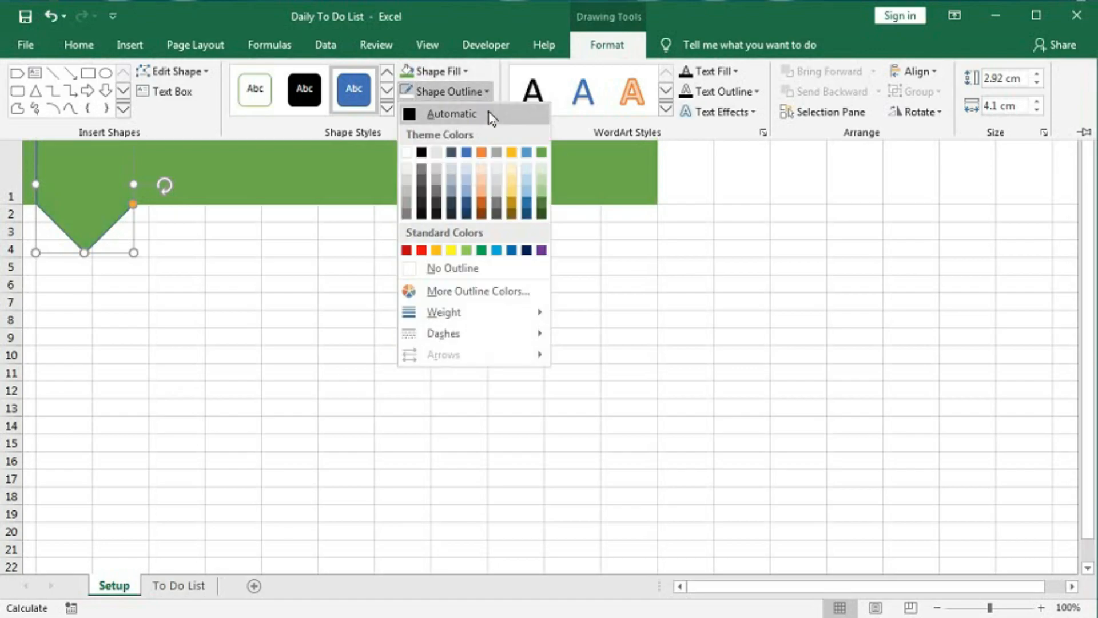
{"action": "left_click", "coordinate": [407, 153]}
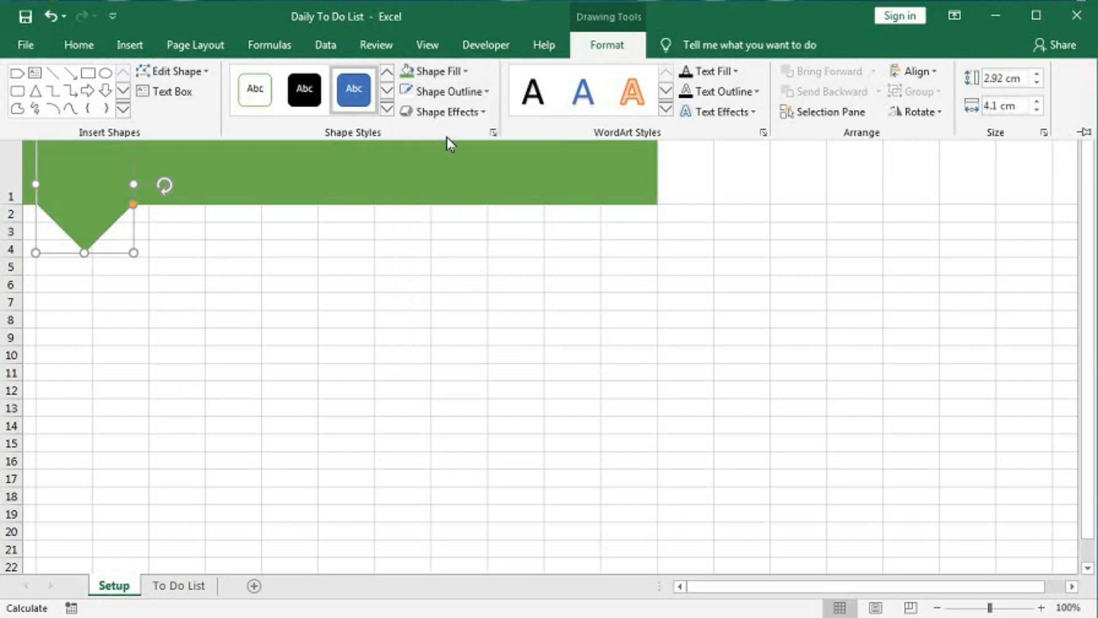
{"action": "left_click", "coordinate": [488, 94]}
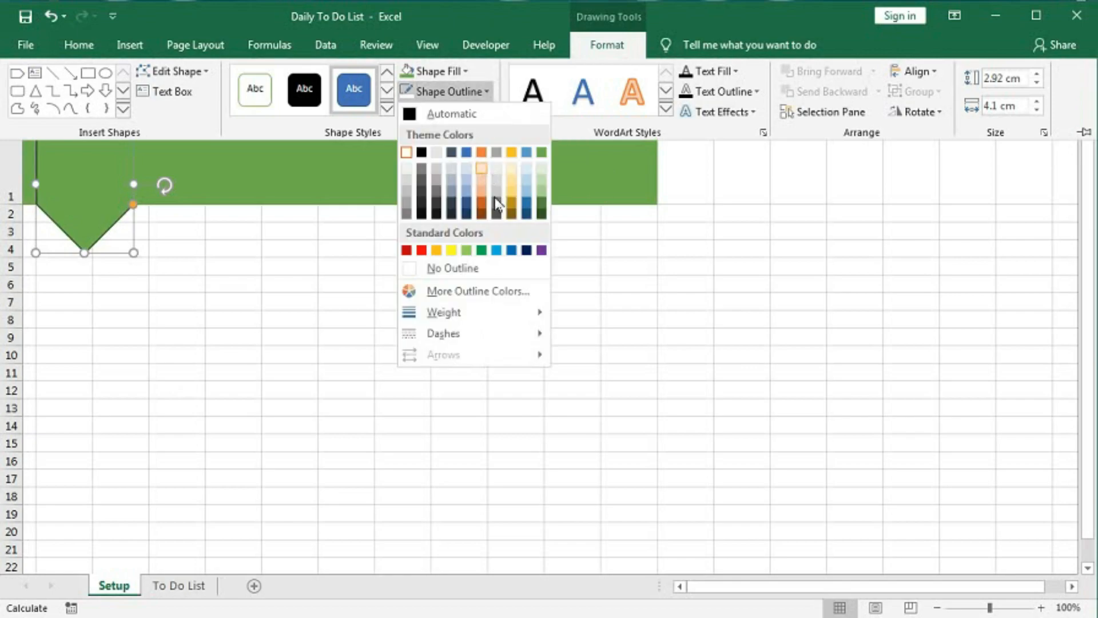
{"action": "mouse_move", "coordinate": [479, 320]}
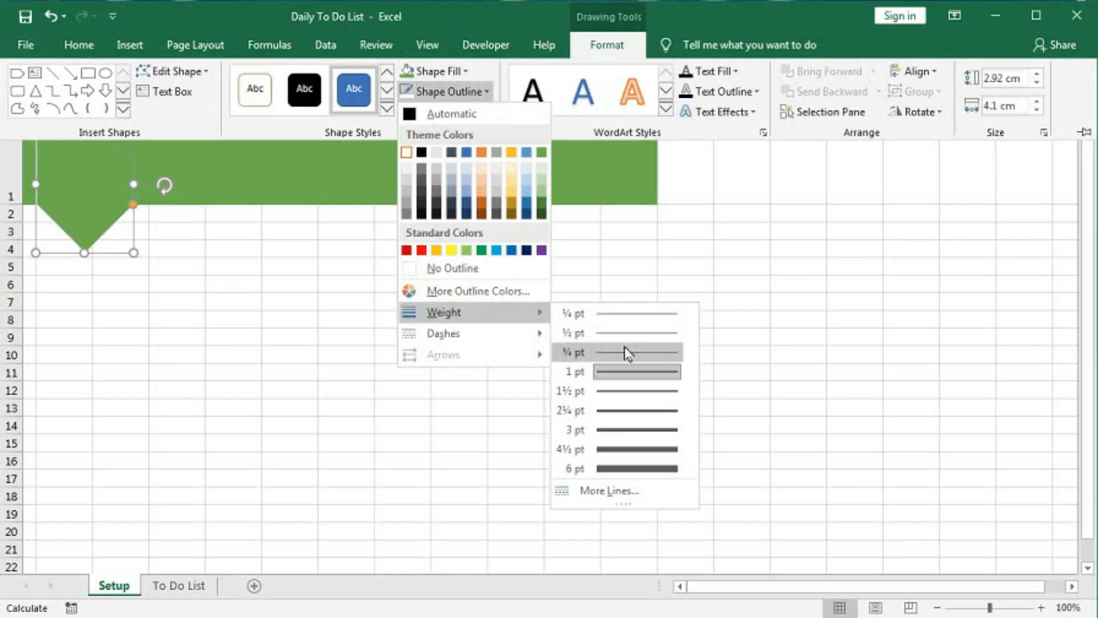
{"action": "left_click", "coordinate": [613, 391]}
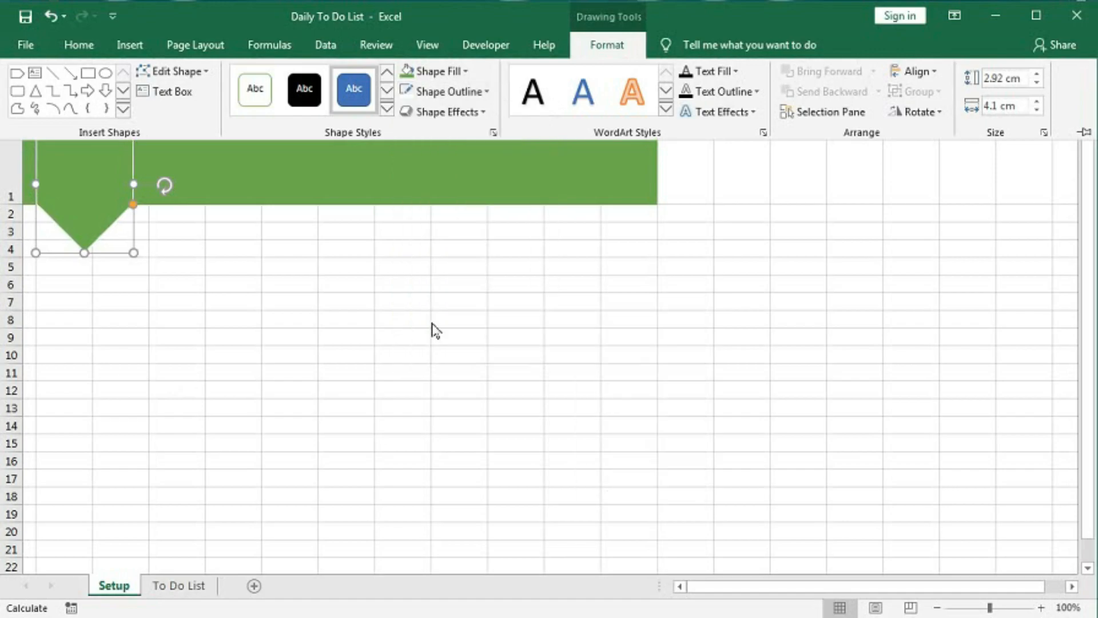
{"action": "left_click", "coordinate": [346, 319]}
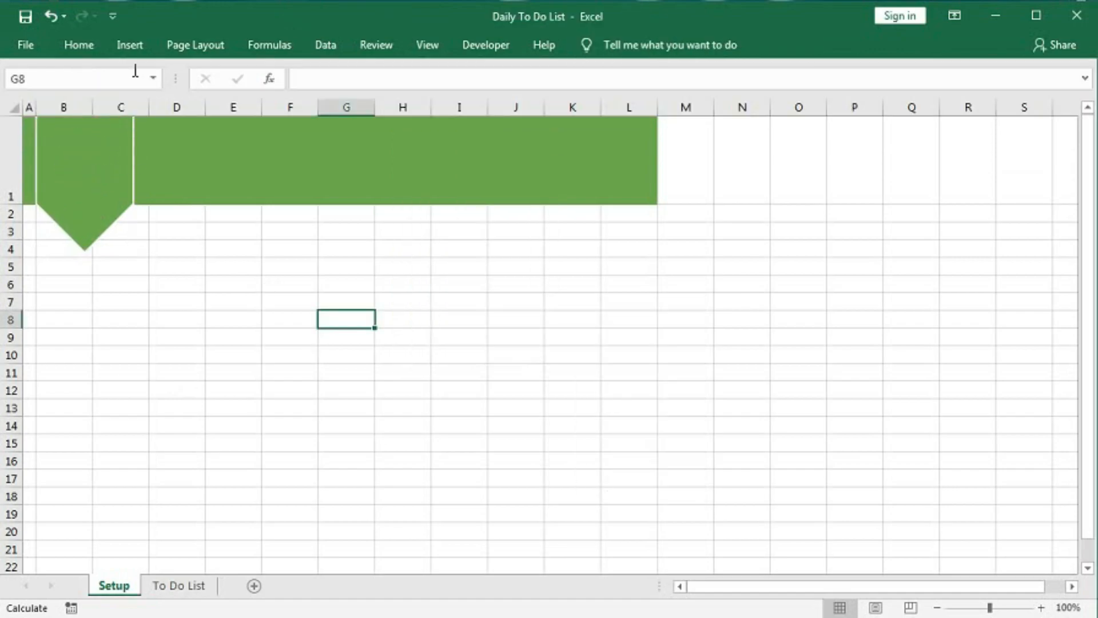
Step: Insert the Gear picture from the Images folder, shrink it and place it on the pentagon in the header
{"action": "left_click", "coordinate": [130, 46]}
{"action": "left_click", "coordinate": [215, 115]}
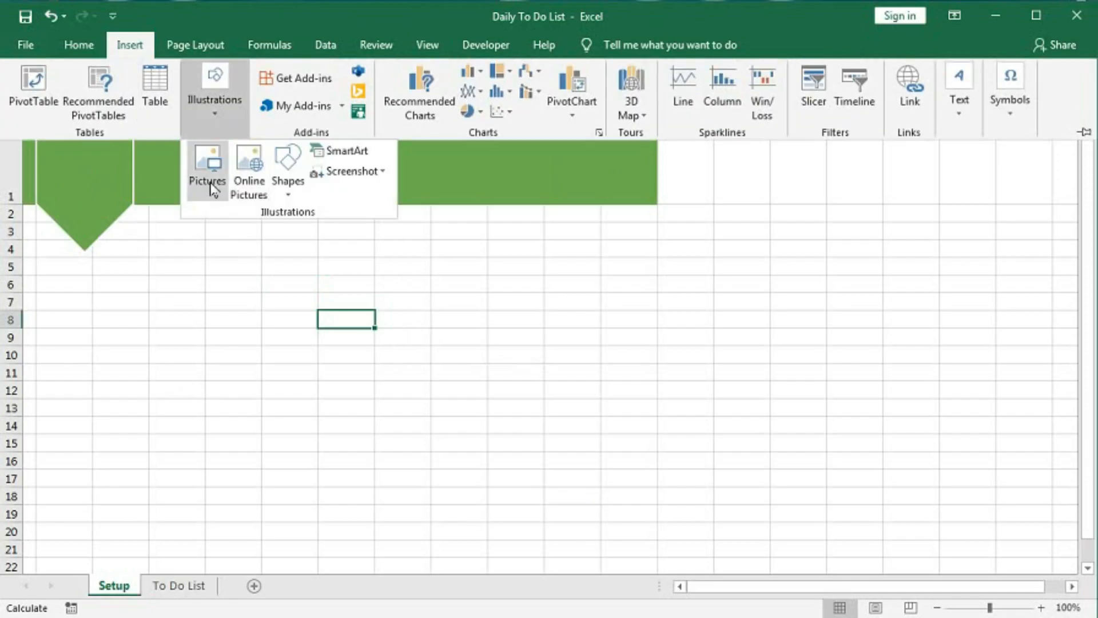
{"action": "left_click", "coordinate": [209, 184]}
{"action": "left_click", "coordinate": [209, 148]}
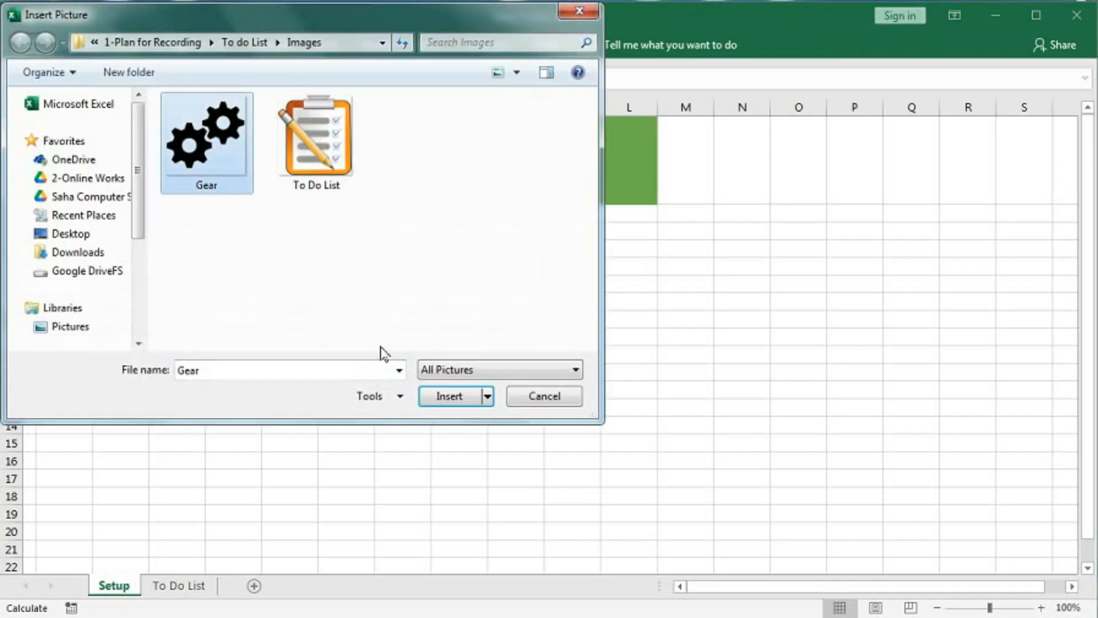
{"action": "left_click", "coordinate": [438, 399]}
{"action": "left_click_drag", "start_coordinate": [421, 397], "coordinate": [325, 313]}
{"action": "left_click_drag", "start_coordinate": [474, 221], "coordinate": [108, 150]}
{"action": "left_click_drag", "start_coordinate": [83, 191], "coordinate": [86, 168]}
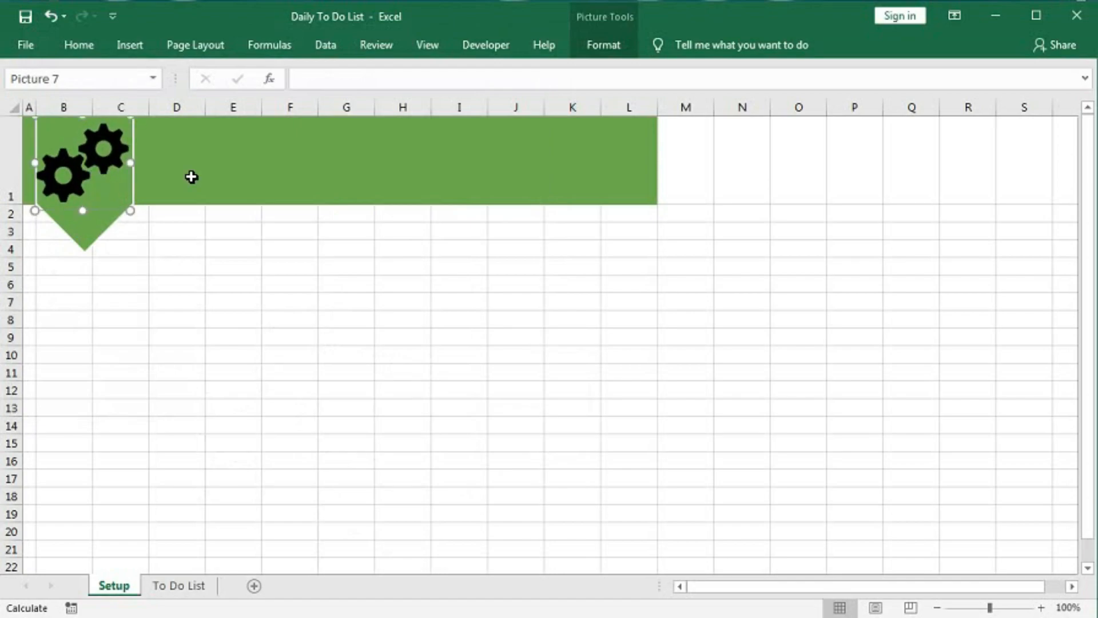
Step: Enter the title "To Do List Setup" in cell D1 of the green header band
{"action": "left_click", "coordinate": [194, 153]}
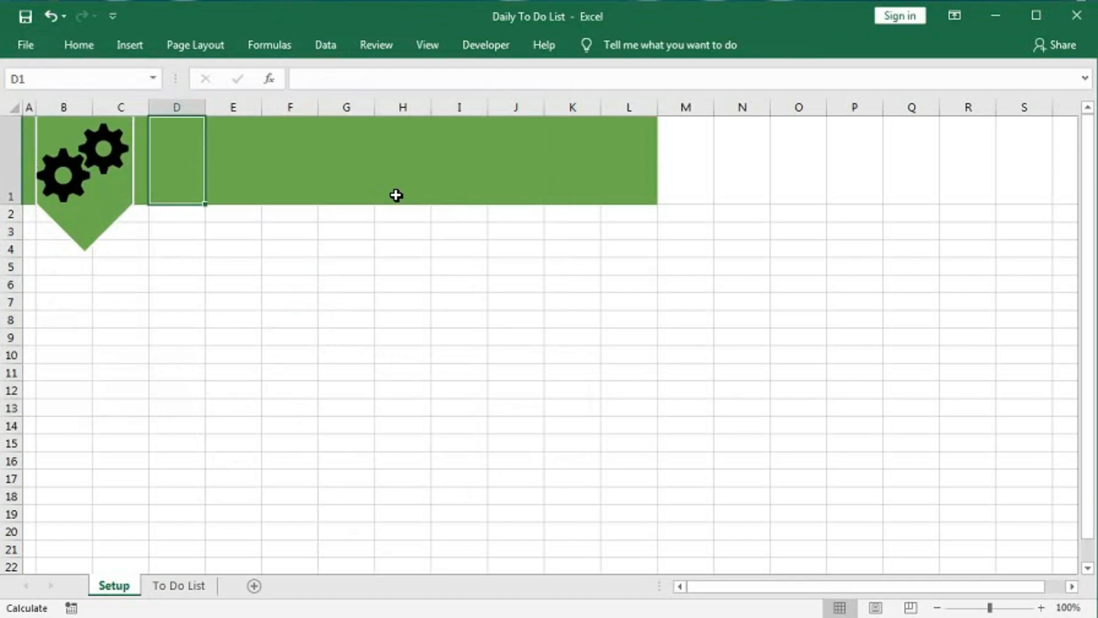
{"action": "type", "text": "To"}
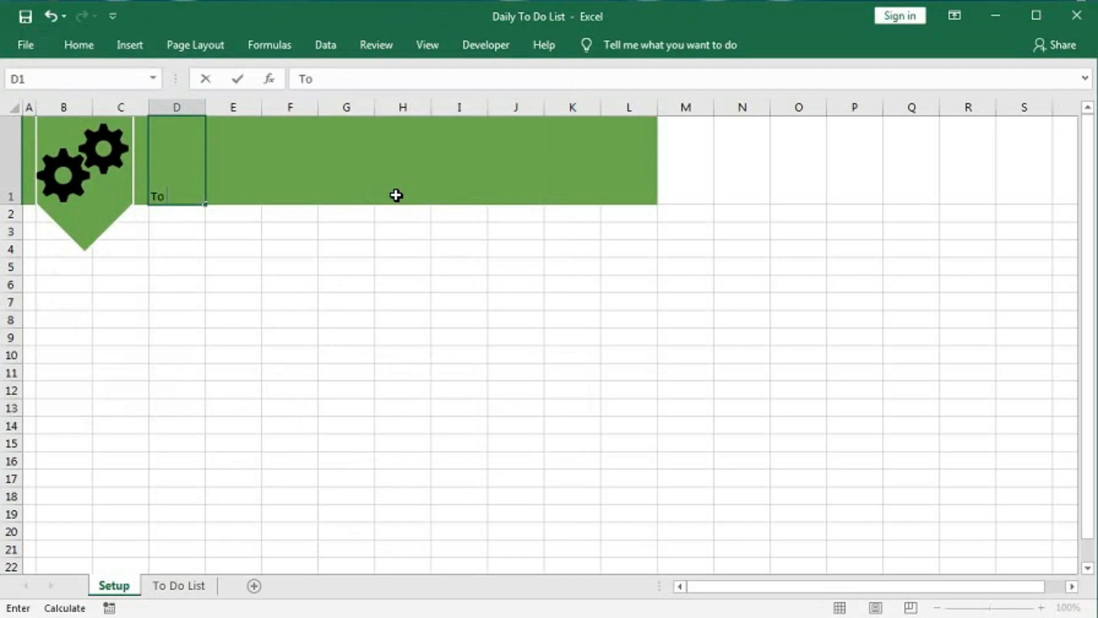
{"action": "type", "text": " Do List"}
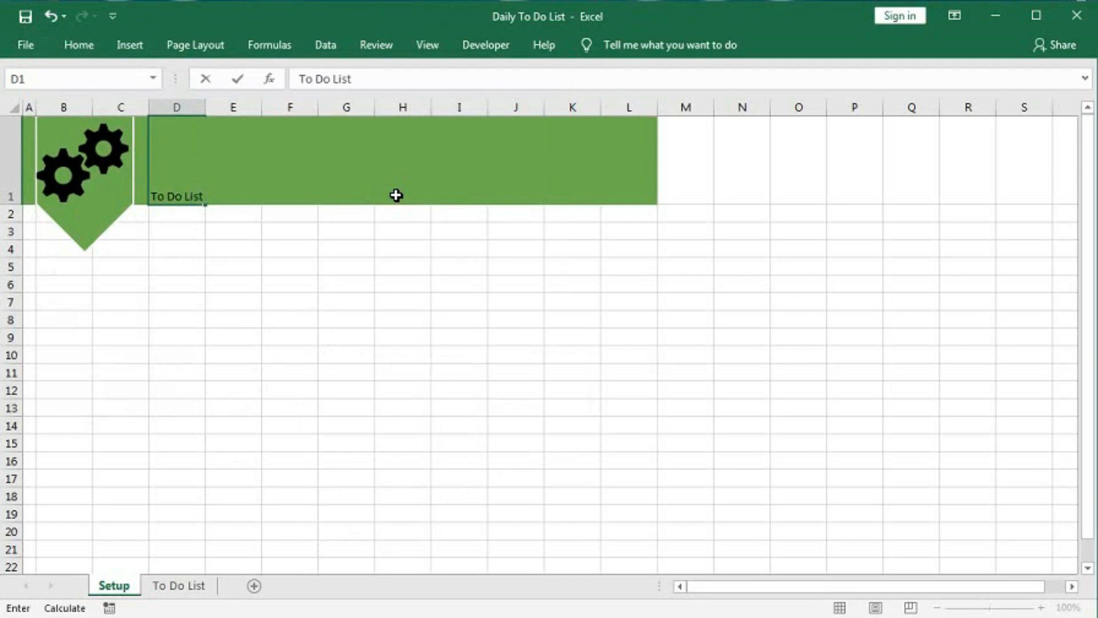
{"action": "type", "text": " Letup"}
{"action": "key", "text": "BackSpace"}
{"action": "key", "text": "BackSpace"}
{"action": "key", "text": "BackSpace"}
{"action": "key", "text": "BackSpace"}
{"action": "key", "text": "BackSpace"}
{"action": "type", "text": "Setup"}
{"action": "left_click", "coordinate": [172, 172]}
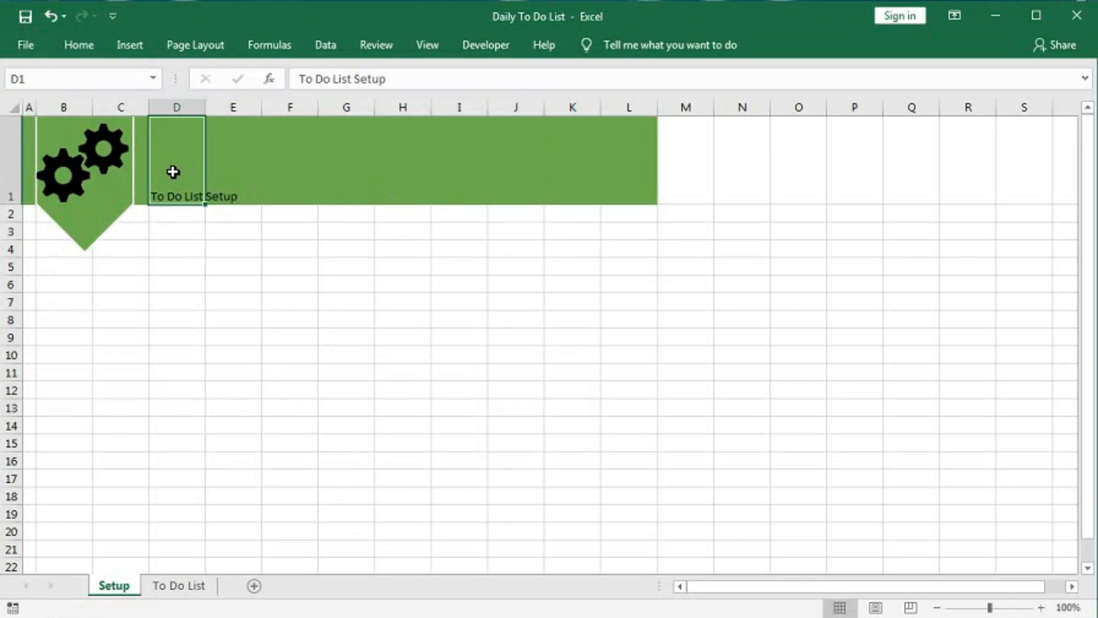
Step: Middle-align the header title in D1 vertically and set its font to Bodoni MT Black
{"action": "left_click", "coordinate": [79, 46]}
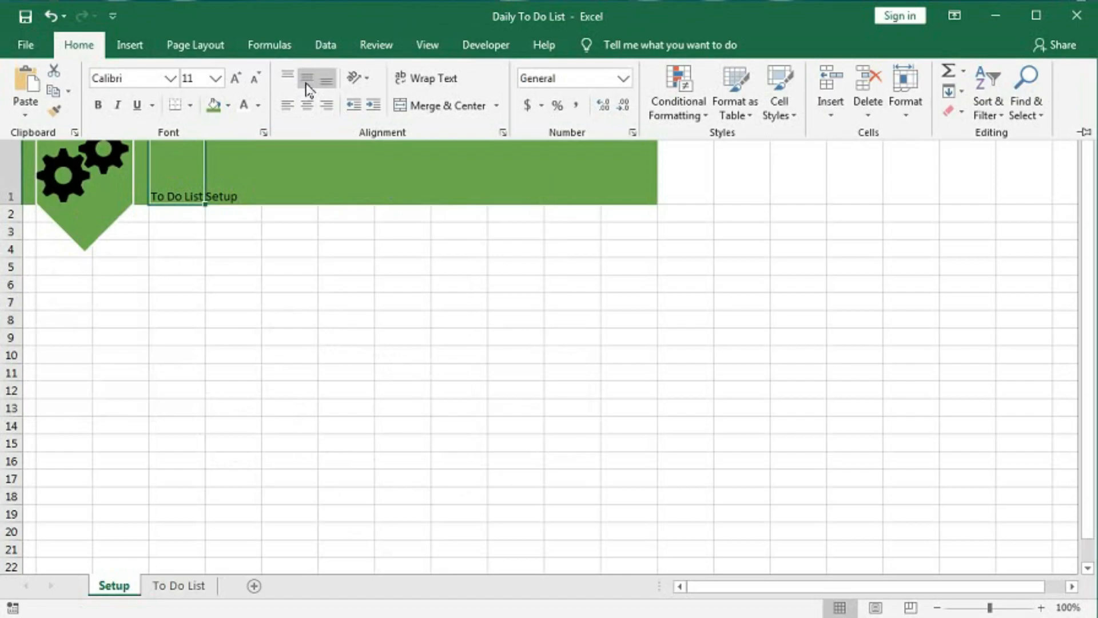
{"action": "left_click", "coordinate": [307, 86]}
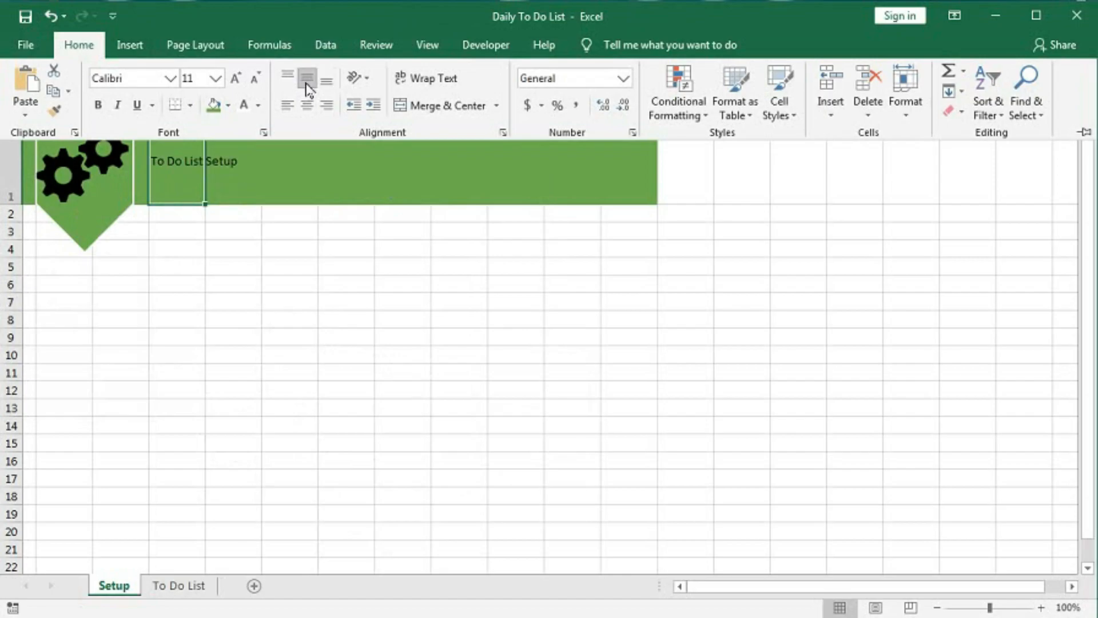
{"action": "left_click", "coordinate": [170, 78]}
{"action": "scroll", "coordinate": [154, 404], "scroll_direction": "down", "scroll_amount": 3}
{"action": "left_click", "coordinate": [159, 460]}
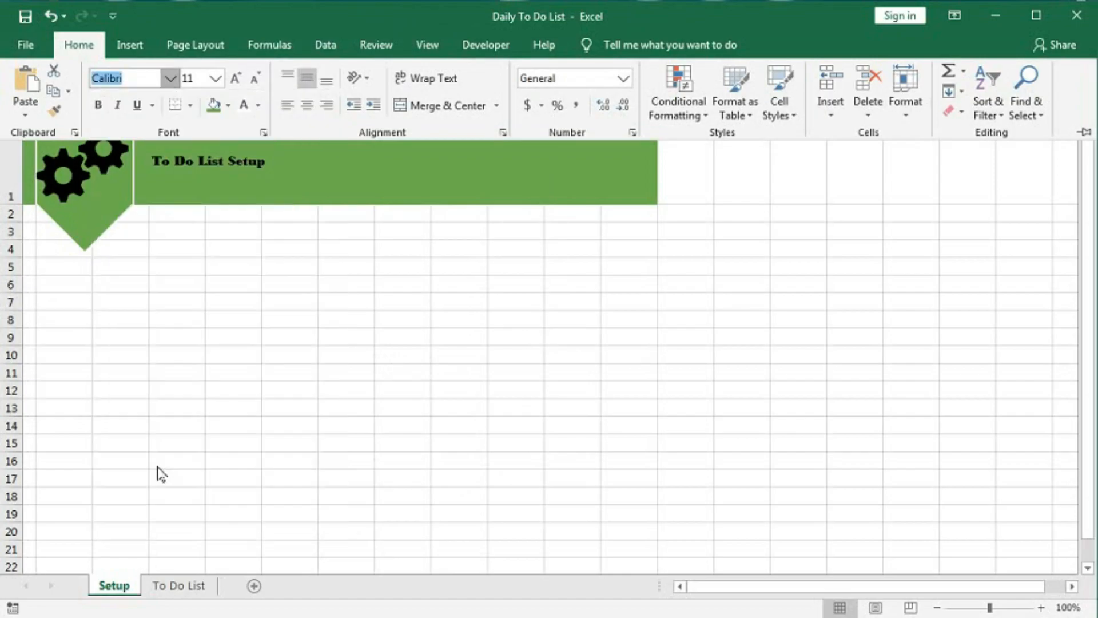
Step: Increase the font size of the header title in D1 to 24
{"action": "left_click", "coordinate": [237, 79]}
{"action": "left_click", "coordinate": [236, 79]}
{"action": "left_click", "coordinate": [237, 79]}
{"action": "left_click", "coordinate": [236, 79]}
{"action": "left_click", "coordinate": [237, 78]}
{"action": "left_click", "coordinate": [237, 79]}
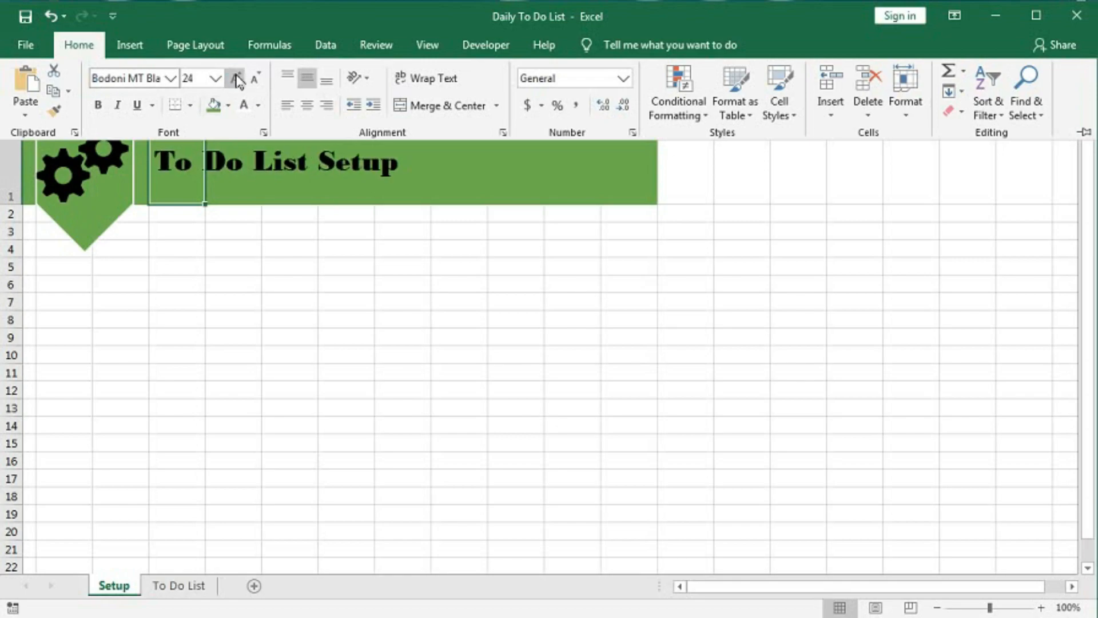
{"action": "left_click", "coordinate": [287, 301]}
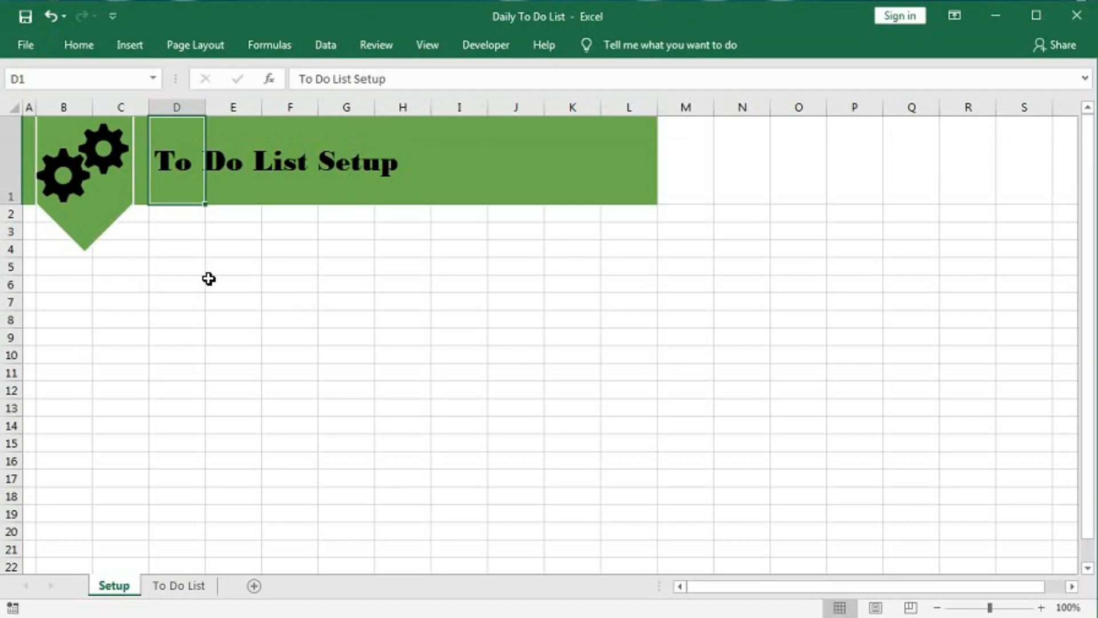
Step: Set the pentagon and the gear picture together to not move or size with cells
{"action": "left_click_drag", "start_coordinate": [95, 113], "coordinate": [108, 114]}
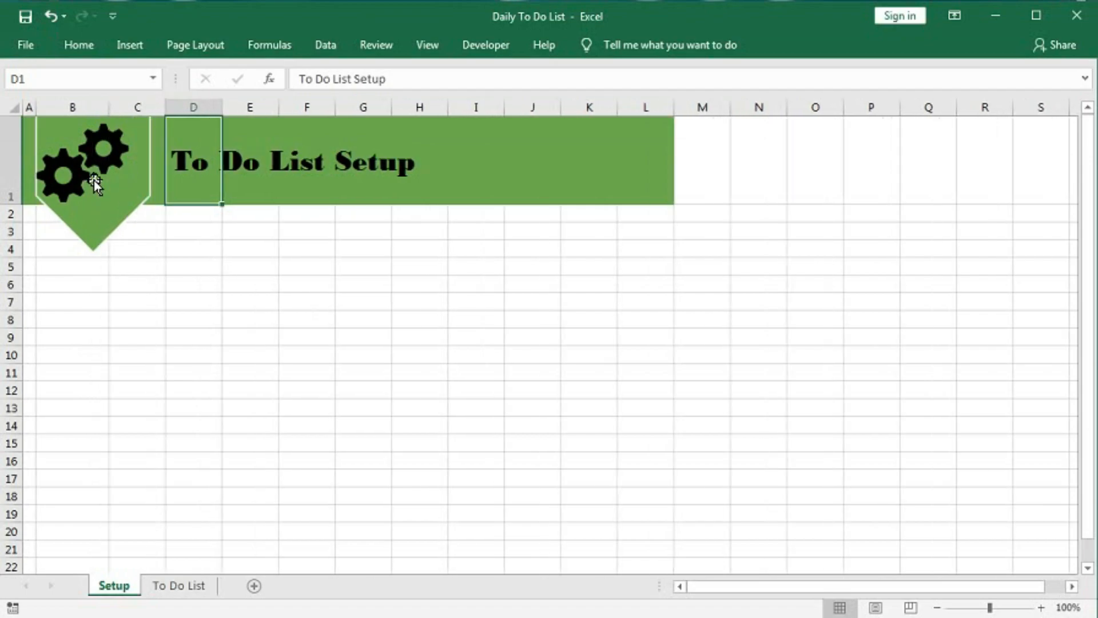
{"action": "key", "text": "ctrl+z"}
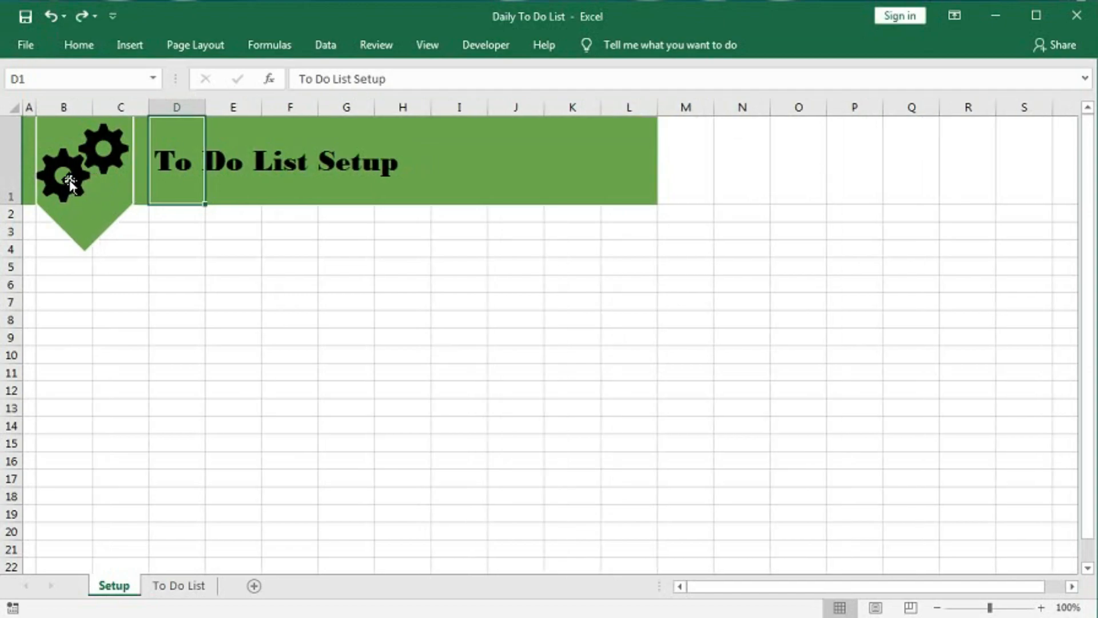
{"action": "left_click", "coordinate": [71, 180]}
{"action": "left_click", "coordinate": [86, 232]}
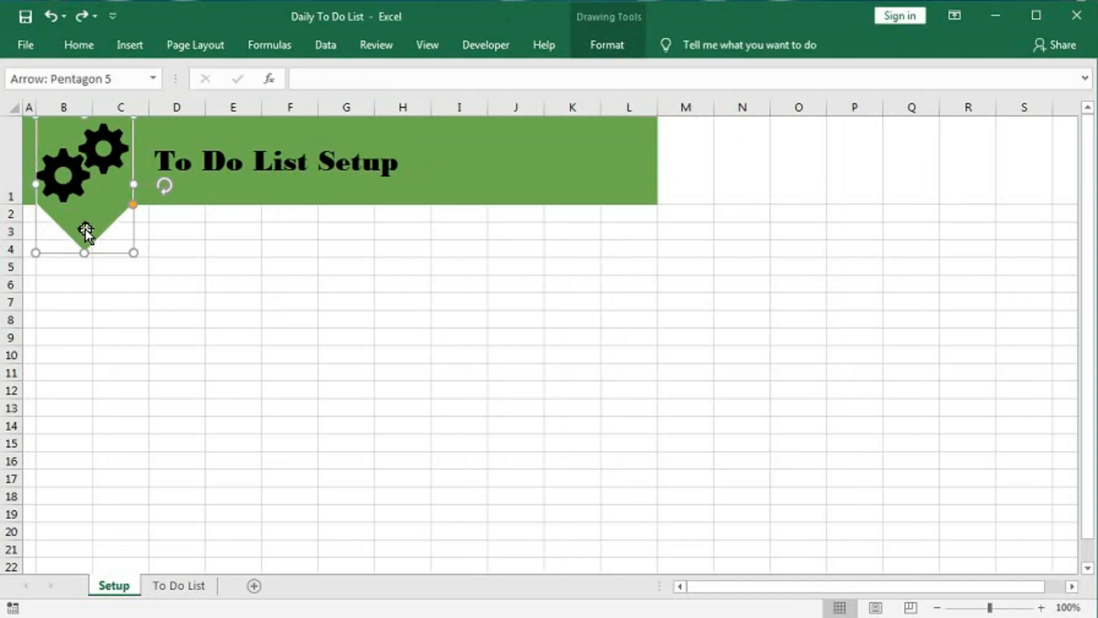
{"action": "left_click", "coordinate": [77, 180], "text": "ctrl"}
{"action": "right_click", "coordinate": [79, 181]}
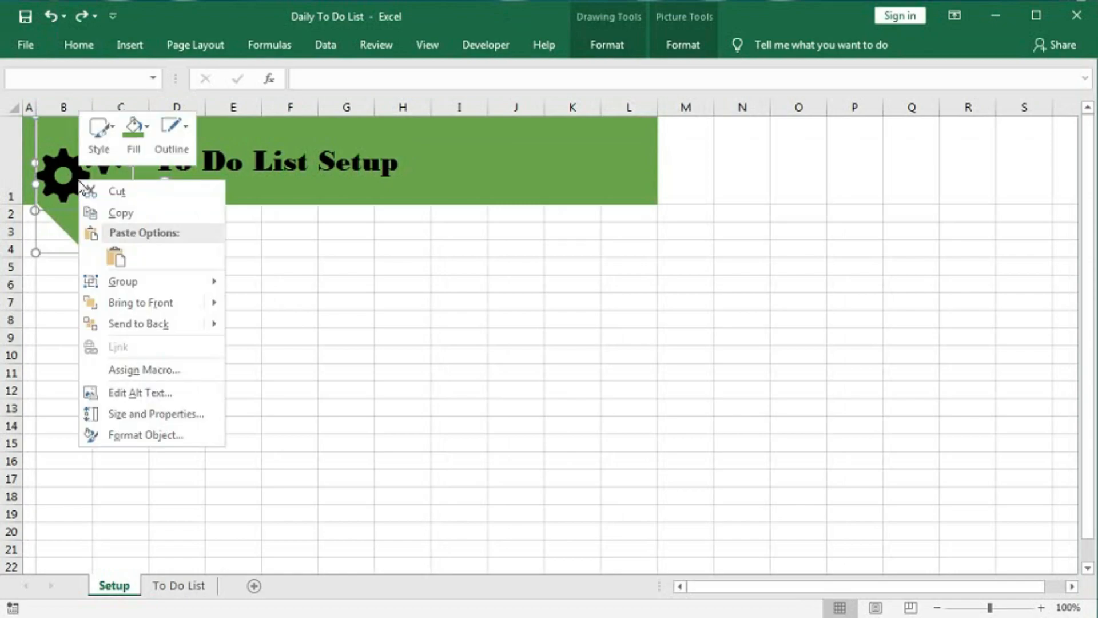
{"action": "left_click", "coordinate": [143, 436]}
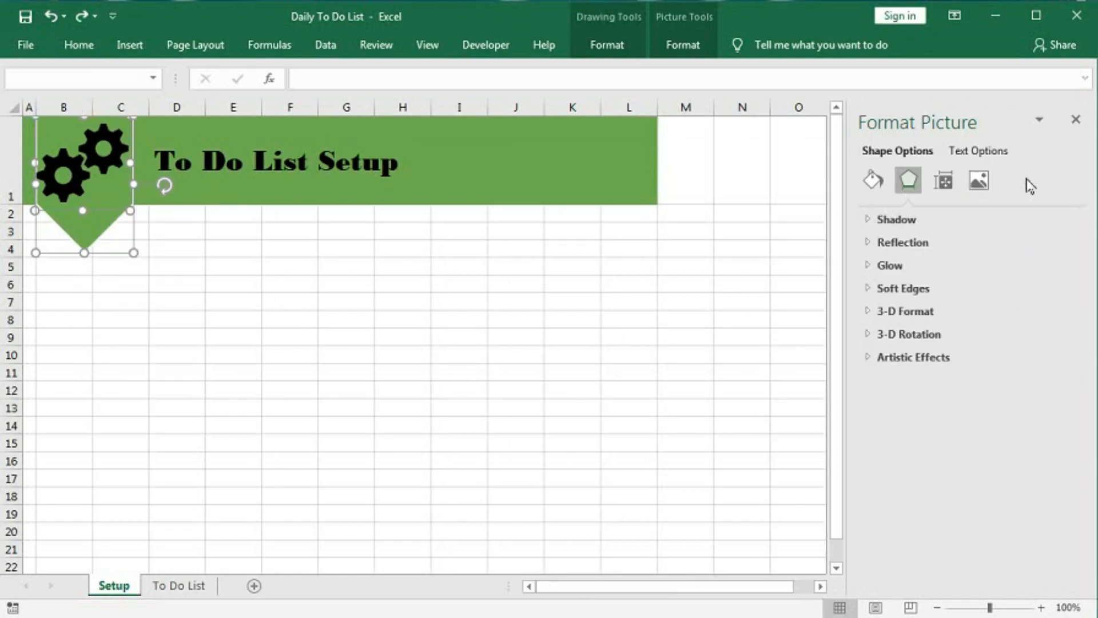
{"action": "left_click", "coordinate": [944, 181]}
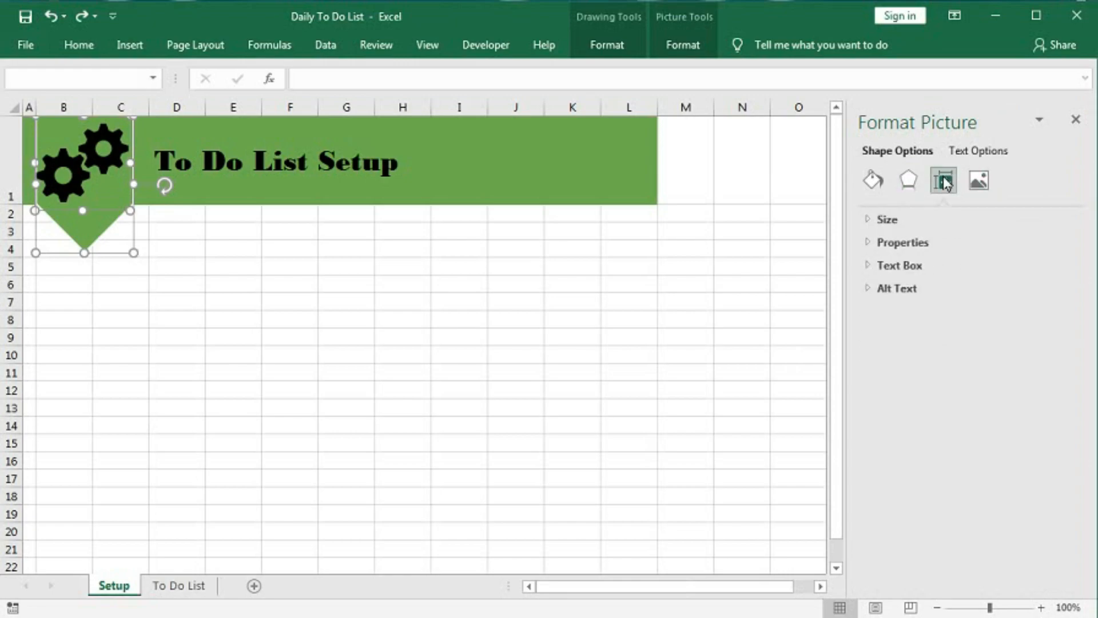
{"action": "left_click", "coordinate": [874, 242]}
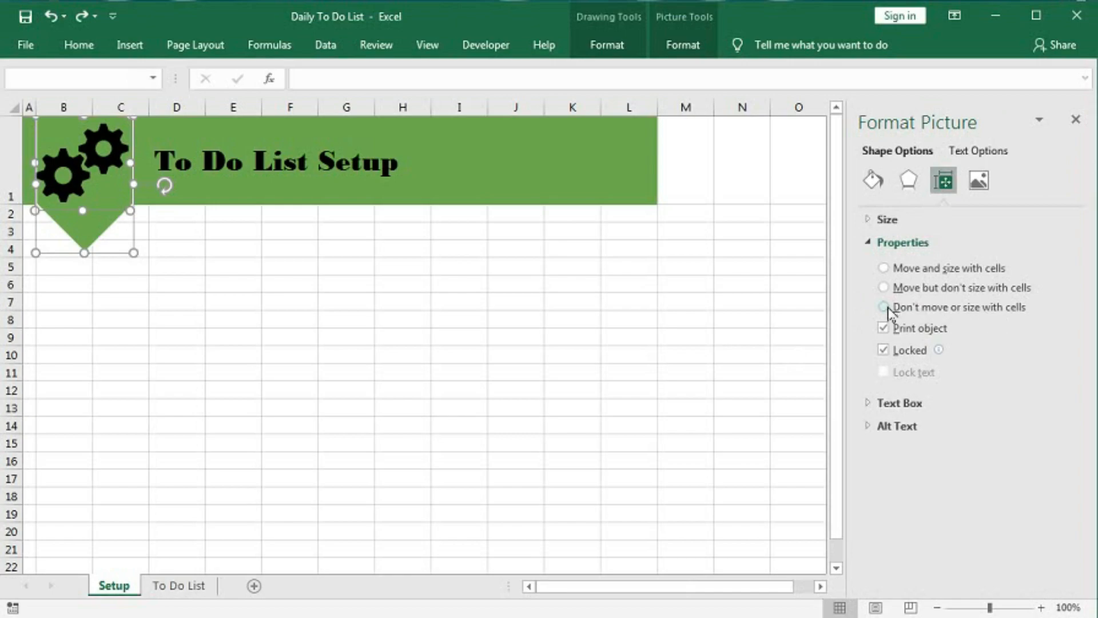
{"action": "left_click", "coordinate": [1076, 119]}
{"action": "left_click", "coordinate": [347, 304]}
Step: Widen column B to the pentagon's width and enter the headings Category in B5, Priority in D5 and Assigned To in F5
{"action": "left_click_drag", "start_coordinate": [92, 107], "coordinate": [129, 122]}
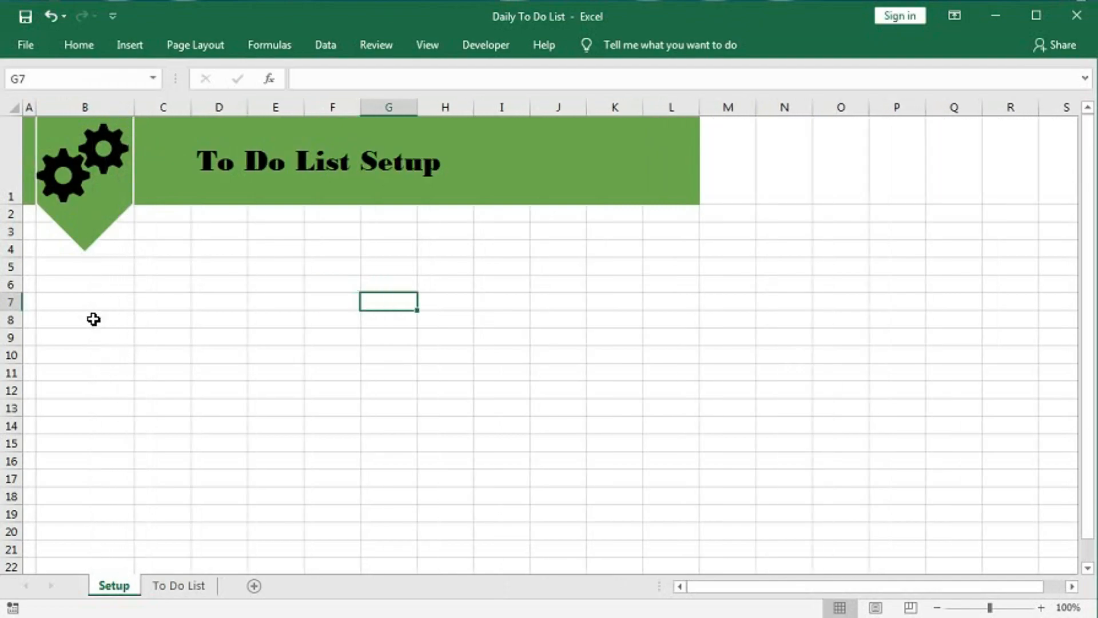
{"action": "left_click", "coordinate": [87, 268]}
{"action": "type", "text": "Categor"}
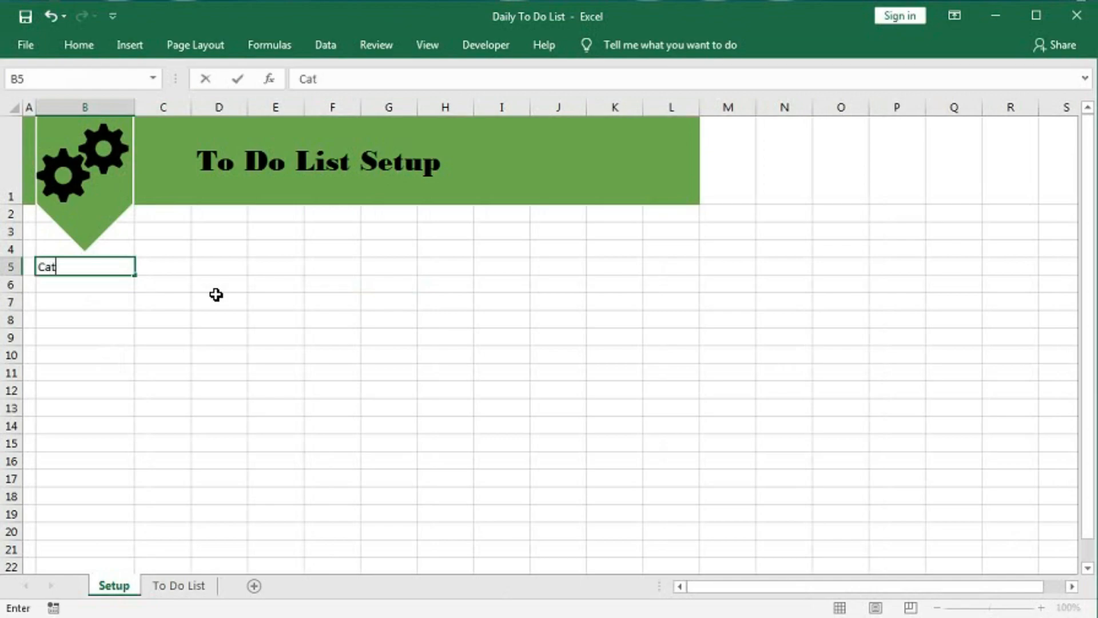
{"action": "key", "text": "Tab"}
{"action": "key", "text": "Tab"}
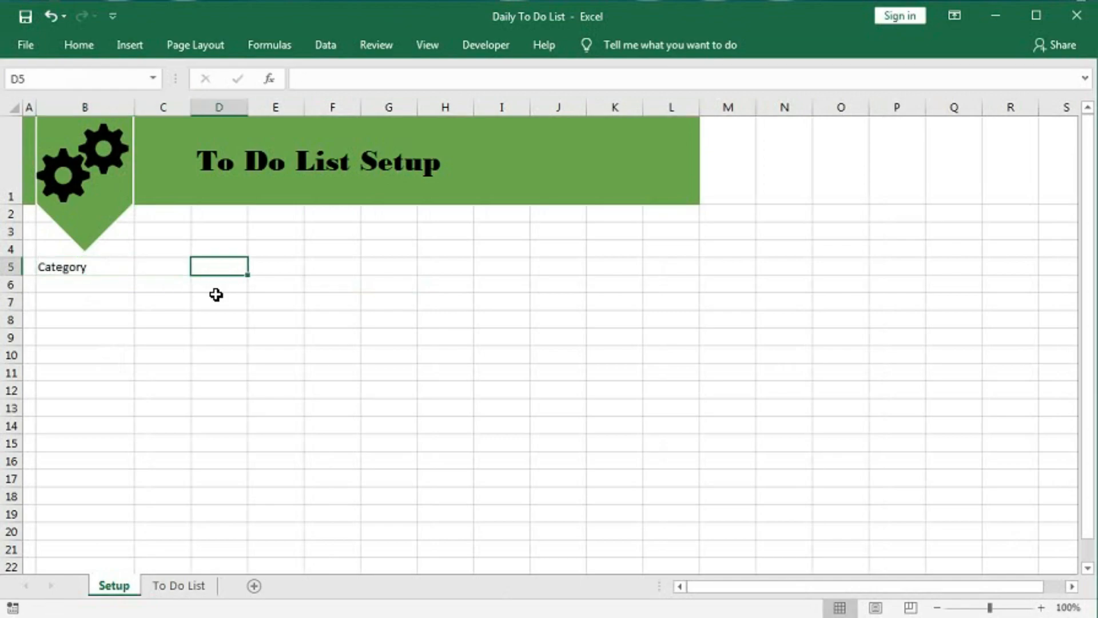
{"action": "type", "text": "Priority"}
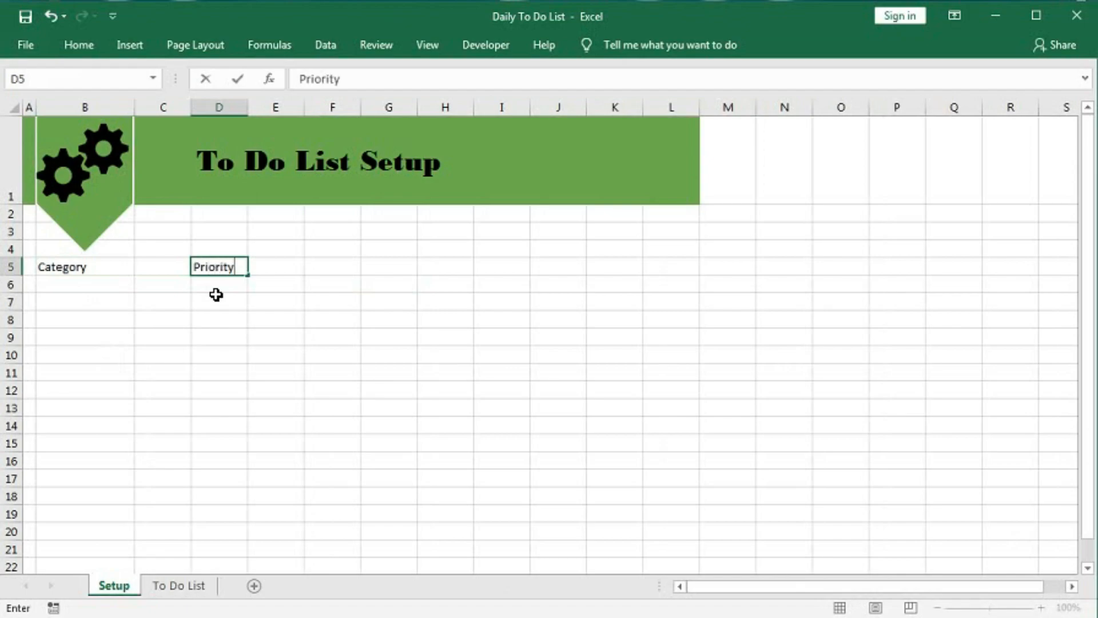
{"action": "key", "text": "Tab"}
{"action": "key", "text": "Tab"}
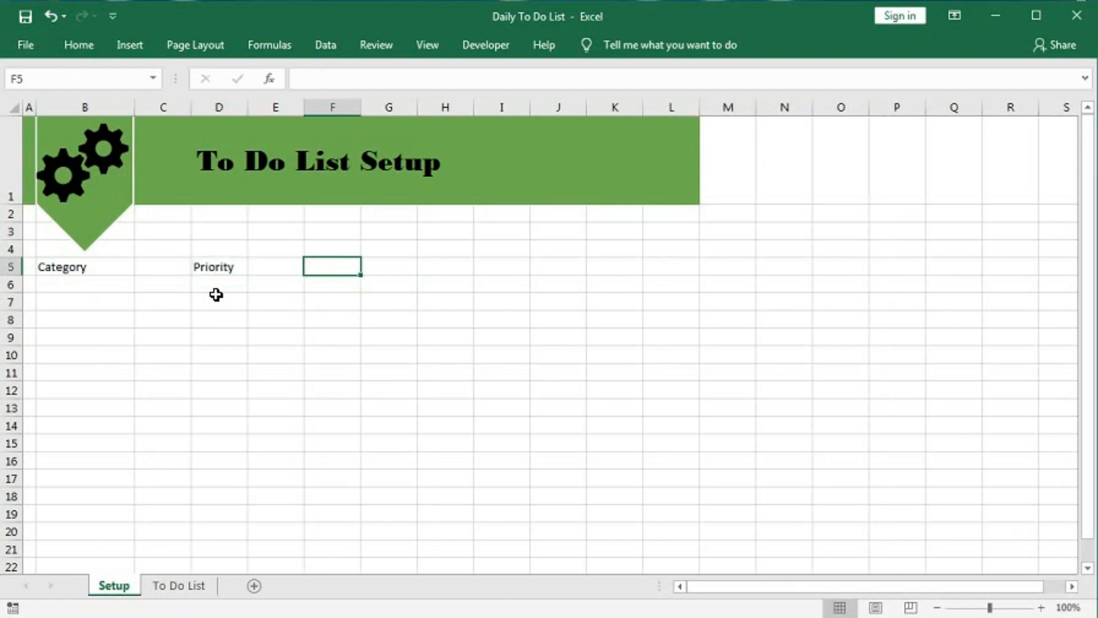
{"action": "type", "text": "Assigned To"}
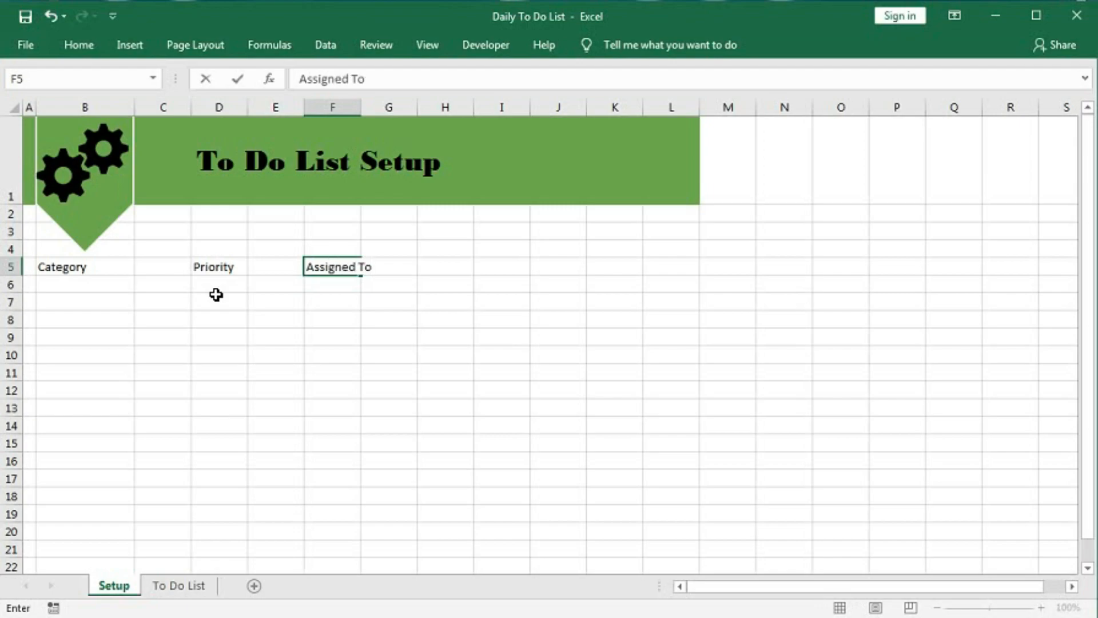
{"action": "key", "text": "Return"}
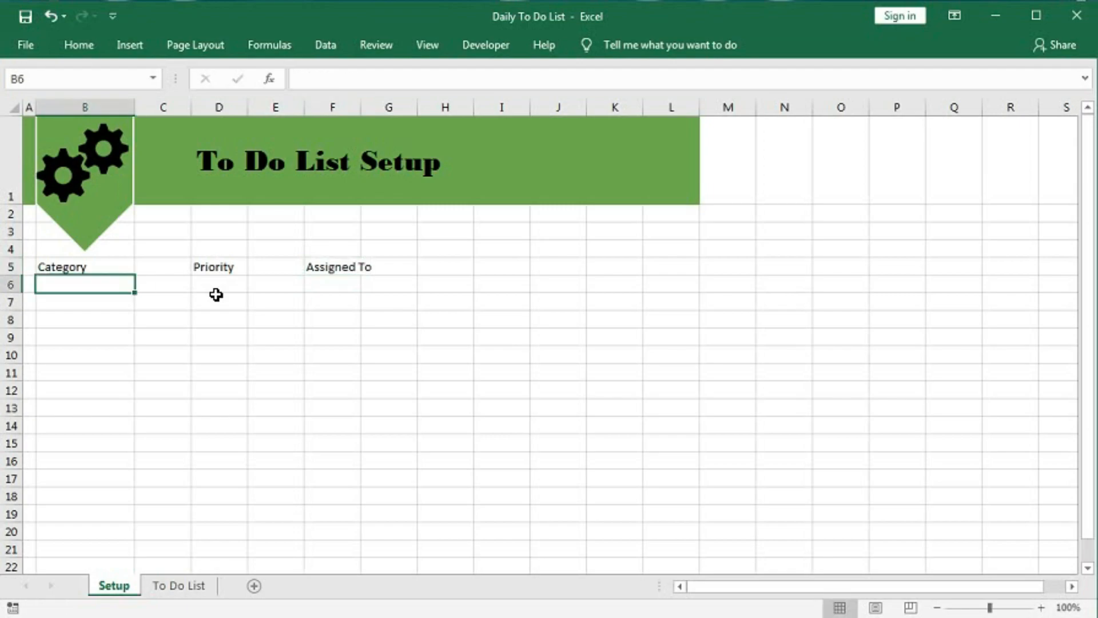
Step: Narrow columns C and E into slim spacers between the three headings
{"action": "left_click_drag", "start_coordinate": [195, 113], "coordinate": [159, 110]}
{"action": "left_click_drag", "start_coordinate": [267, 109], "coordinate": [231, 108]}
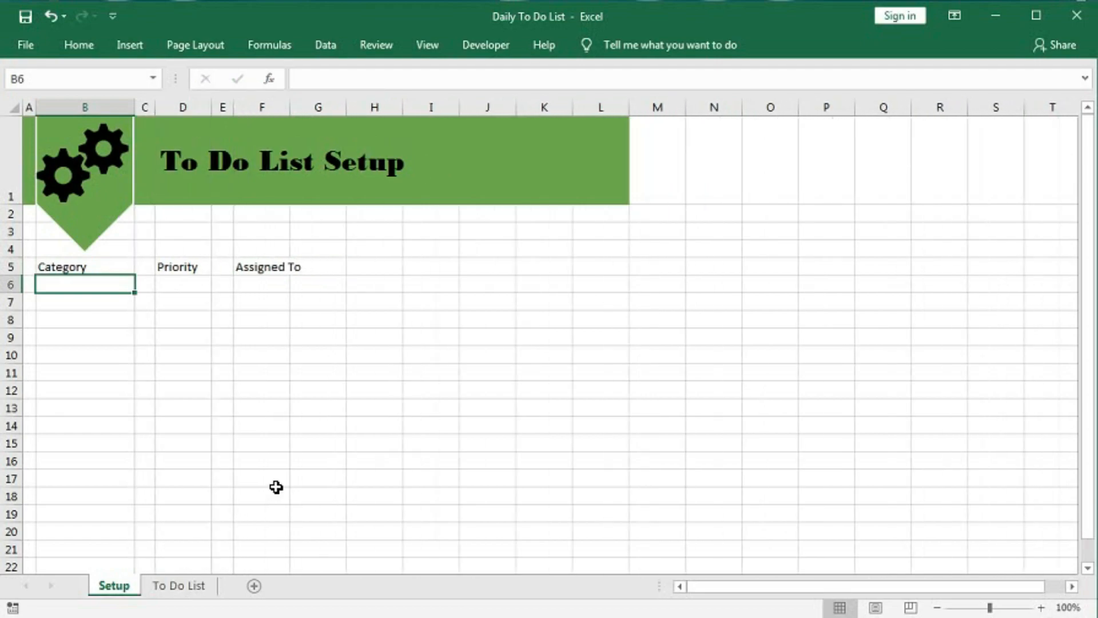
{"action": "left_click", "coordinate": [258, 396]}
Step: Create a table from B5:B6 with the Category cell as its header
{"action": "left_click_drag", "start_coordinate": [103, 269], "coordinate": [106, 279]}
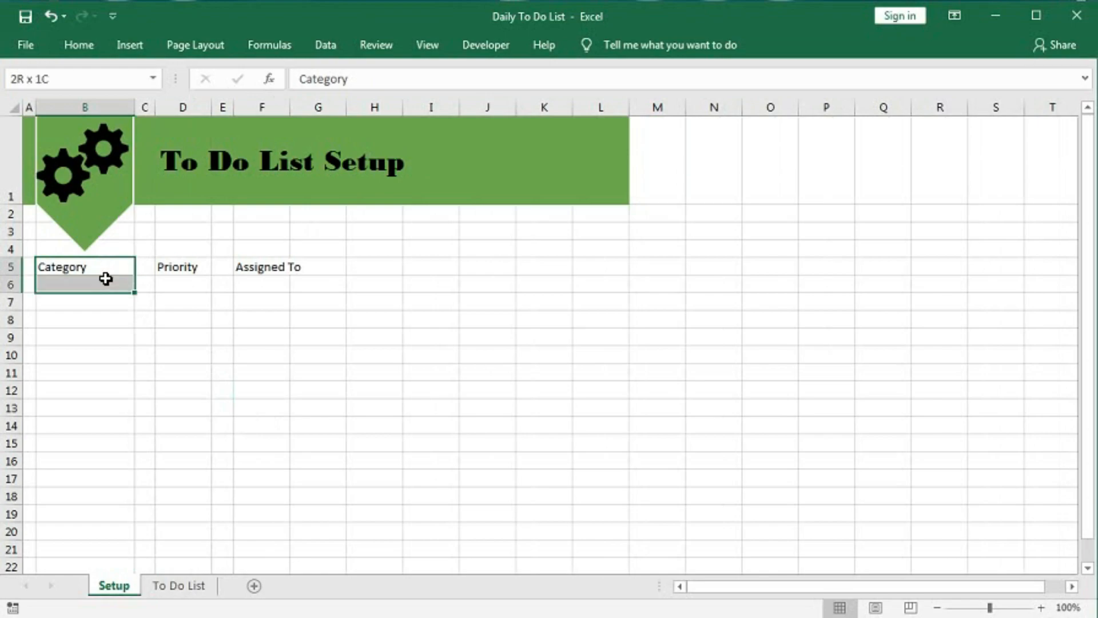
{"action": "left_click", "coordinate": [131, 47]}
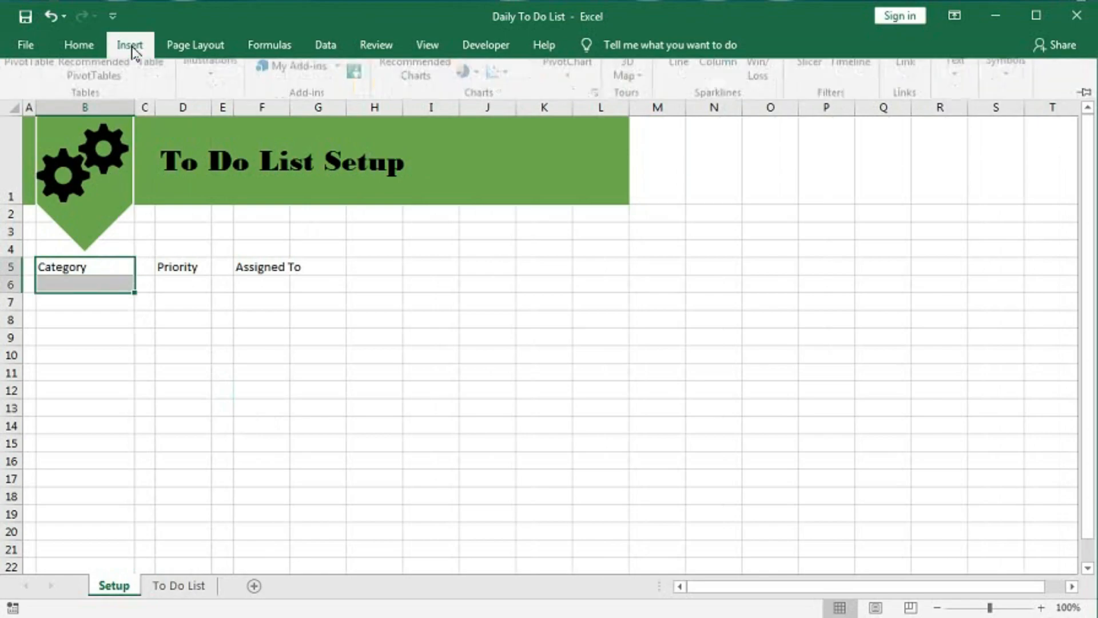
{"action": "left_click", "coordinate": [150, 86]}
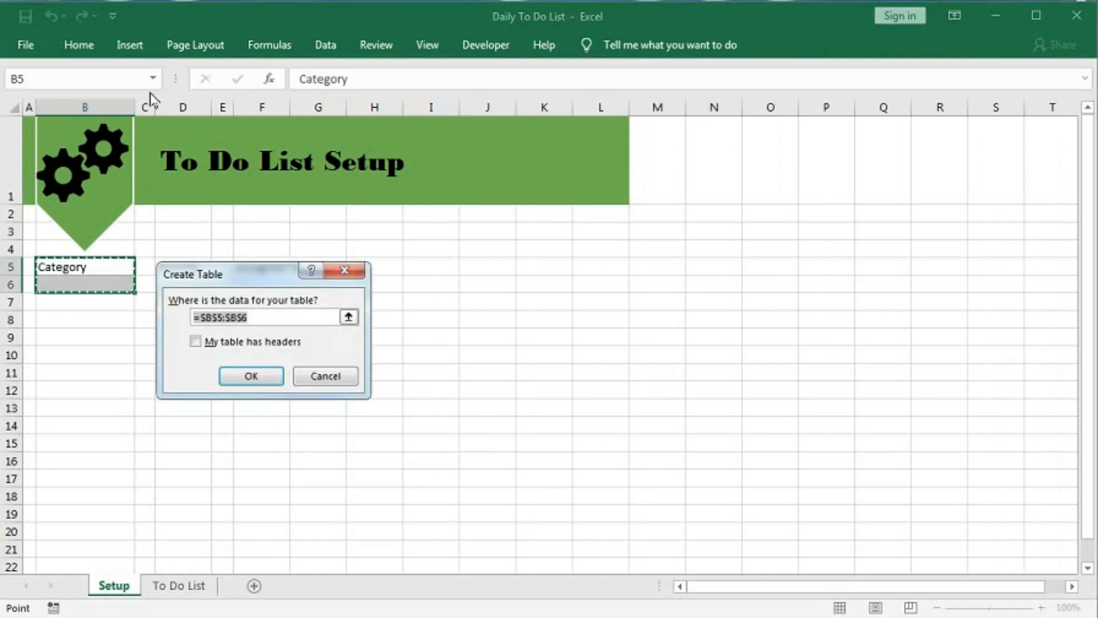
{"action": "left_click", "coordinate": [196, 343]}
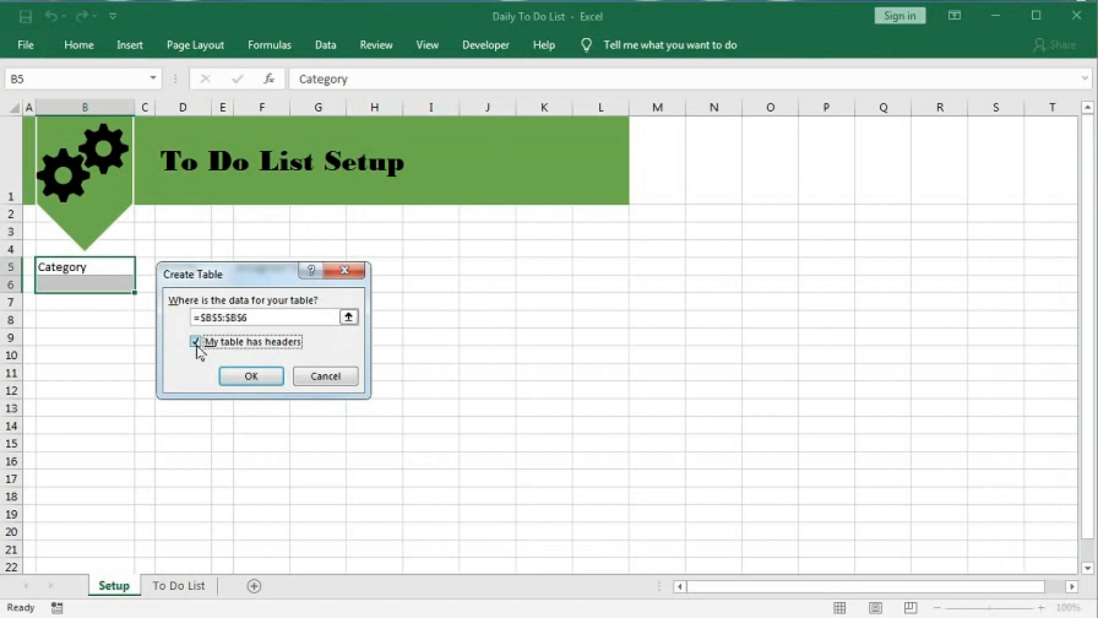
{"action": "left_click", "coordinate": [224, 376]}
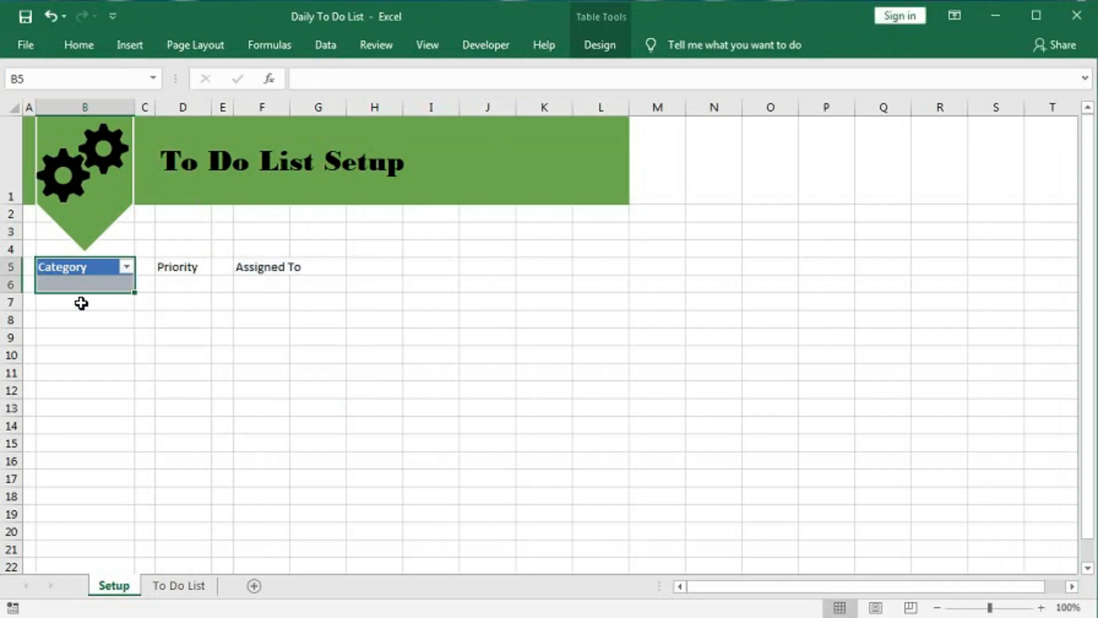
Step: Apply the green banded style from the first row of Medium table styles to the Category table
{"action": "left_click", "coordinate": [608, 50]}
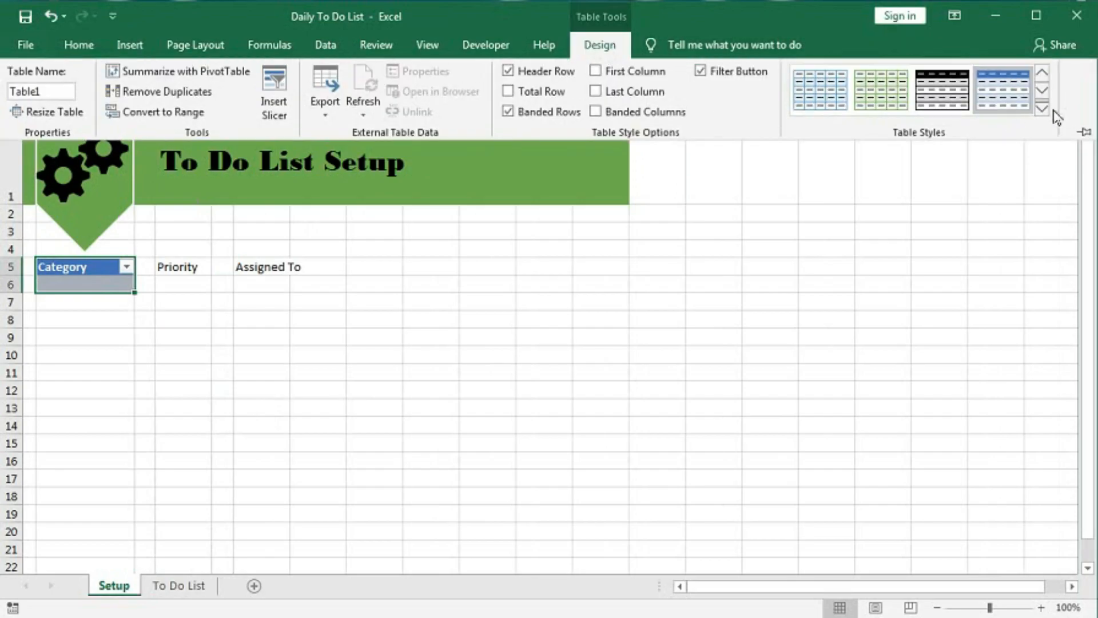
{"action": "left_click", "coordinate": [1042, 109]}
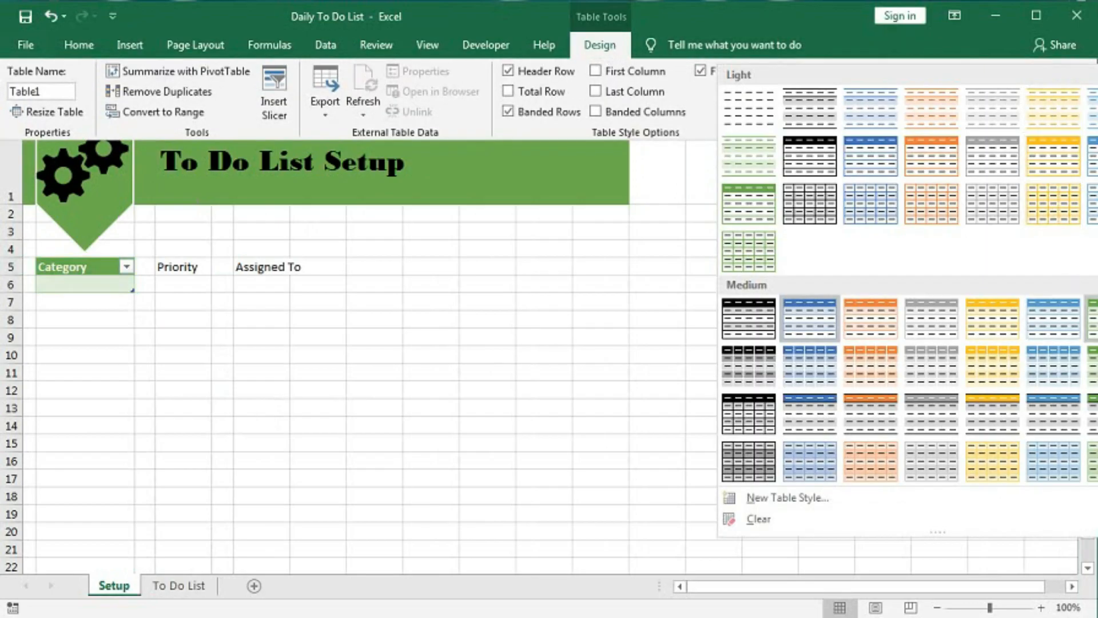
{"action": "left_click", "coordinate": [1093, 321]}
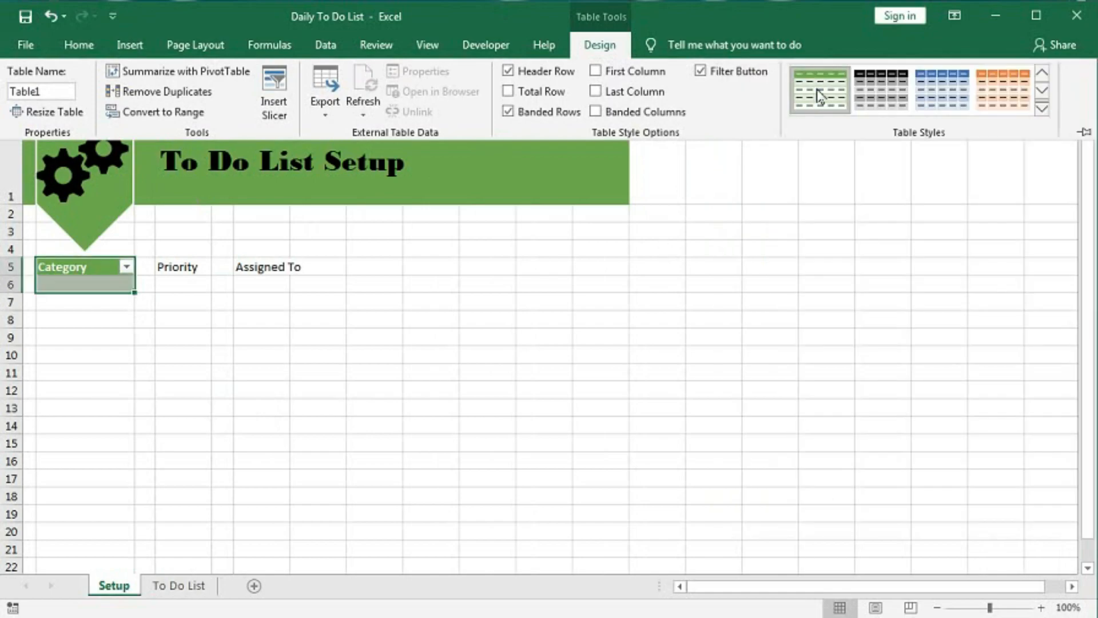
Step: Create a table from D5:D6 with the Priority cell as its header
{"action": "left_click", "coordinate": [179, 268]}
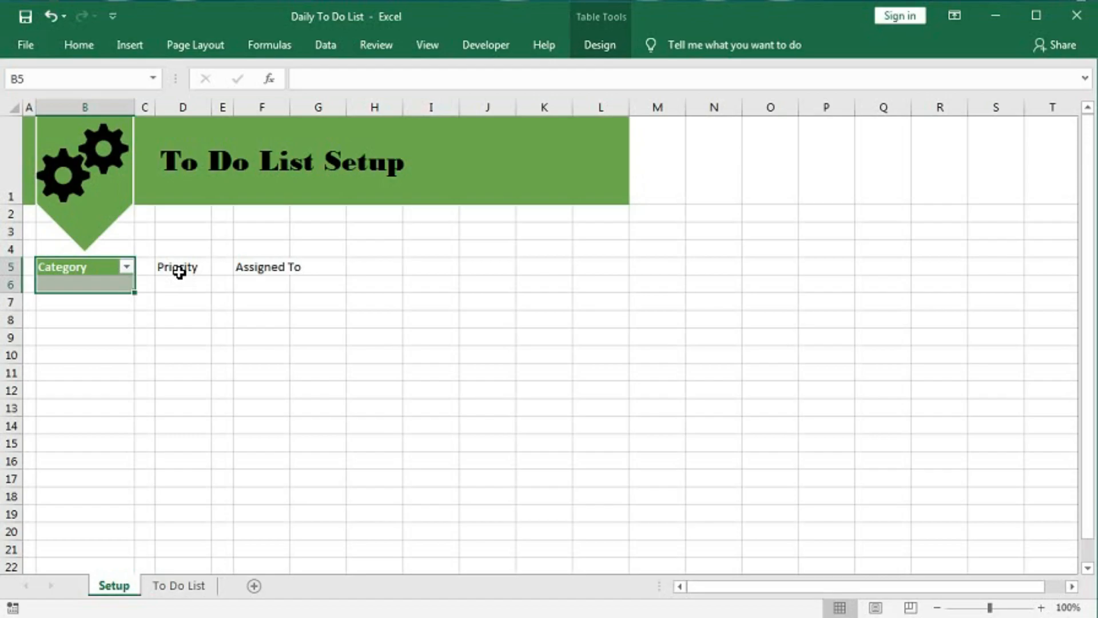
{"action": "left_click_drag", "start_coordinate": [179, 272], "coordinate": [179, 282]}
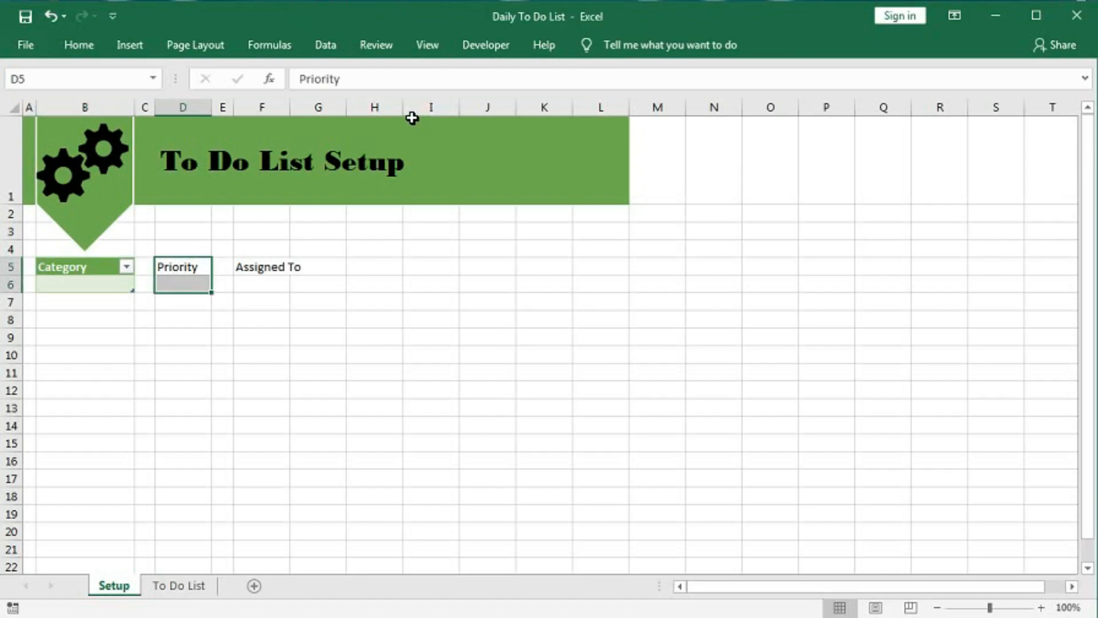
{"action": "left_click", "coordinate": [130, 48]}
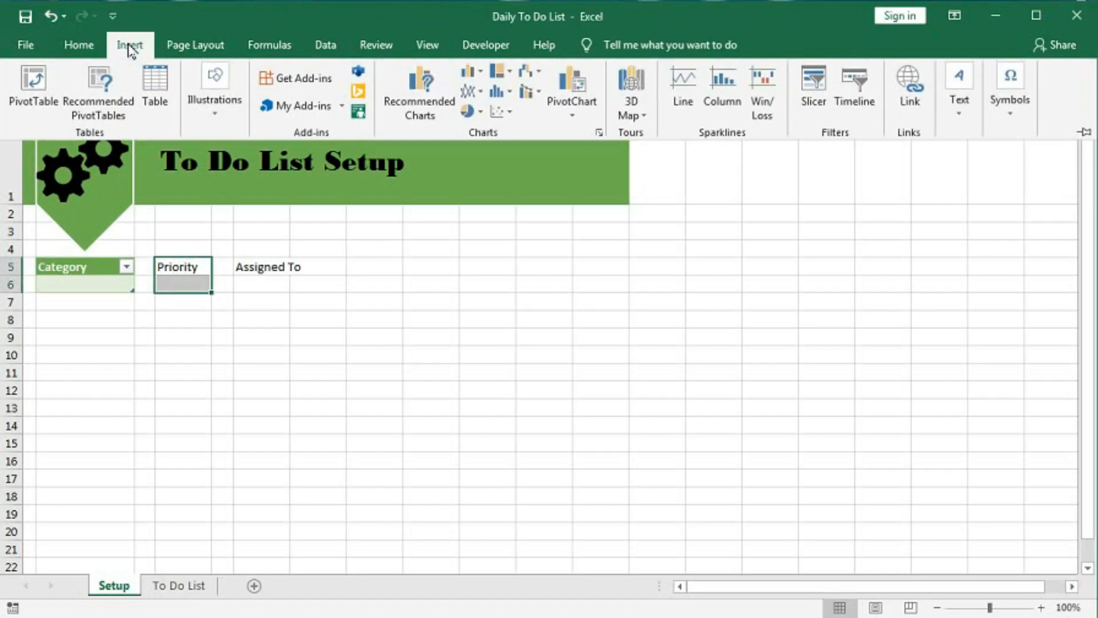
{"action": "left_click", "coordinate": [154, 95]}
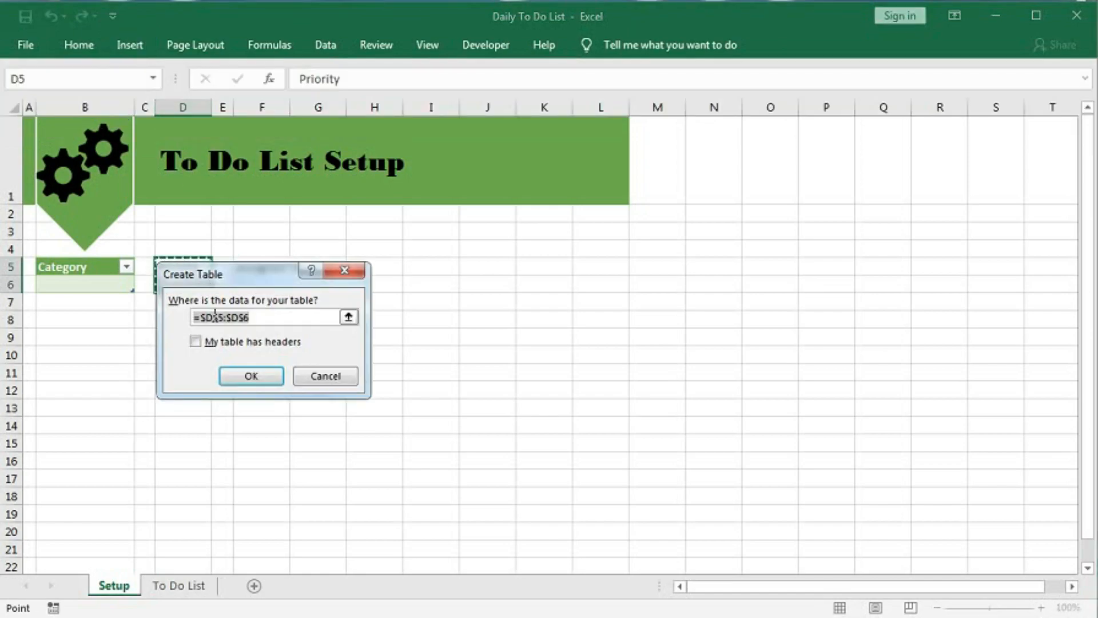
{"action": "left_click", "coordinate": [195, 342]}
{"action": "left_click", "coordinate": [239, 376]}
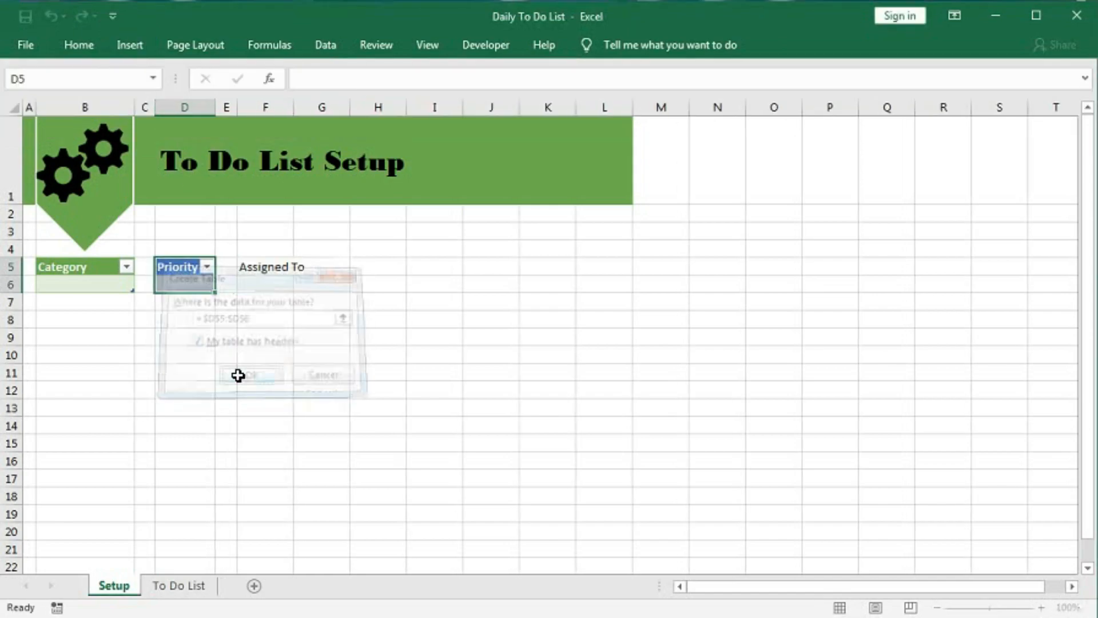
Step: Apply the green banded style from the first row of Medium table styles to the Priority table
{"action": "left_click", "coordinate": [189, 285]}
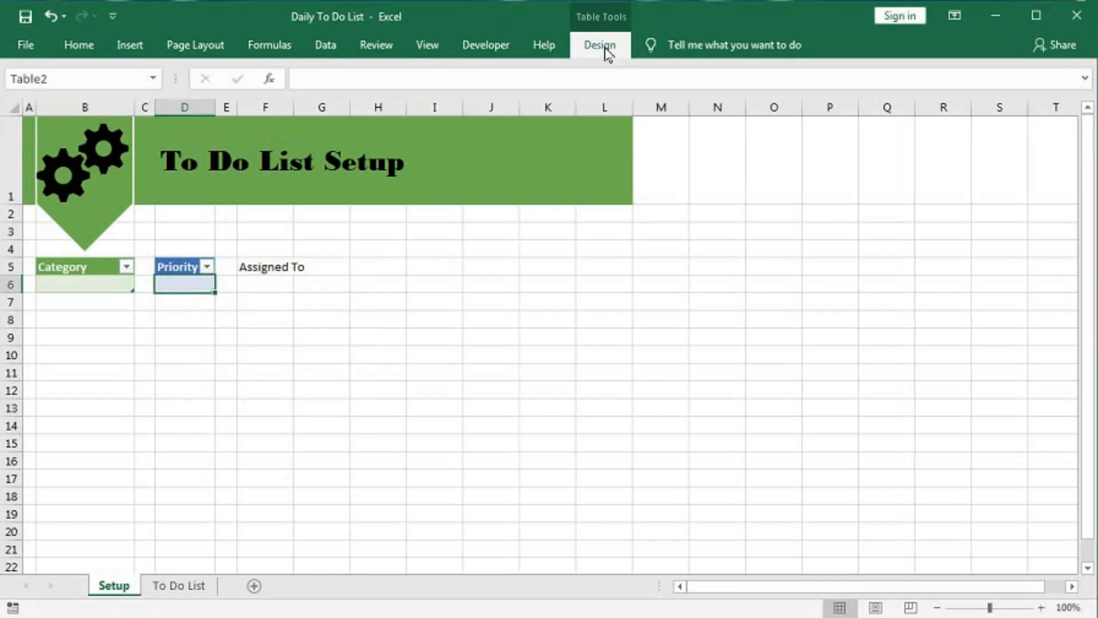
{"action": "left_click", "coordinate": [606, 50]}
{"action": "left_click", "coordinate": [1043, 117]}
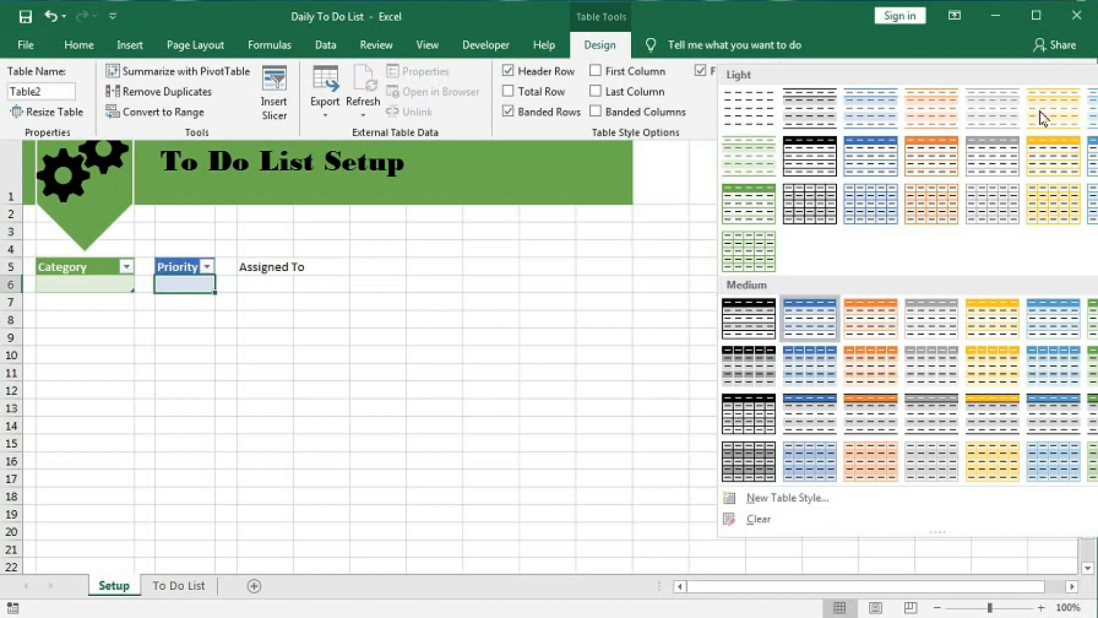
{"action": "left_click", "coordinate": [1046, 335]}
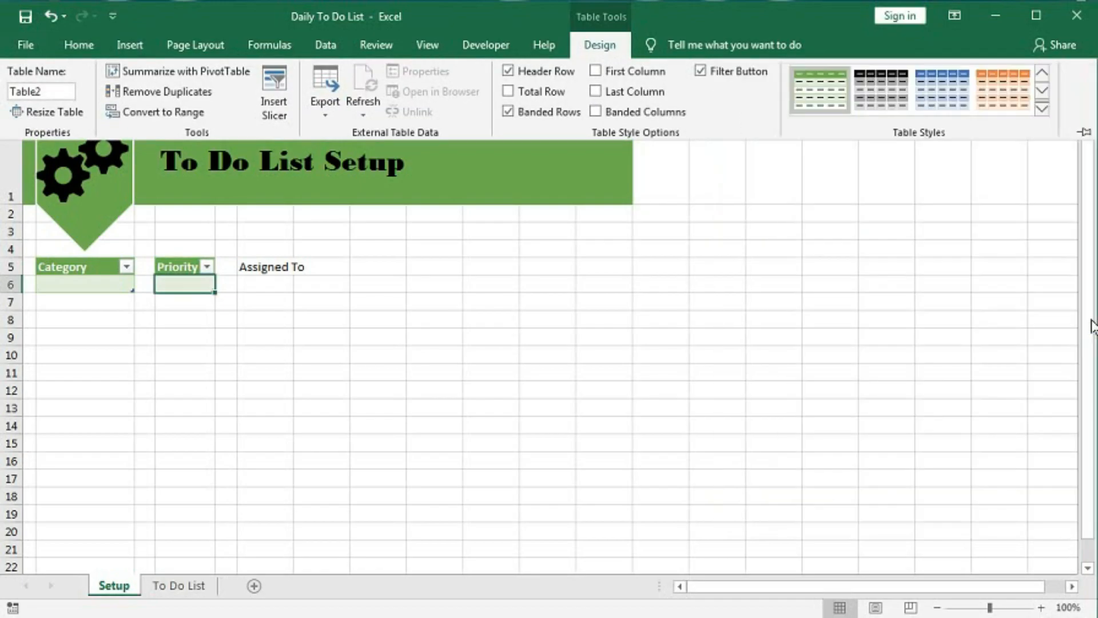
Step: Create a table from F5:F6 with Assigned To as its header and apply the same green banded Medium style
{"action": "left_click", "coordinate": [266, 272]}
{"action": "left_click_drag", "start_coordinate": [265, 255], "coordinate": [267, 284]}
{"action": "double_click", "coordinate": [267, 269]}
{"action": "left_click", "coordinate": [265, 300]}
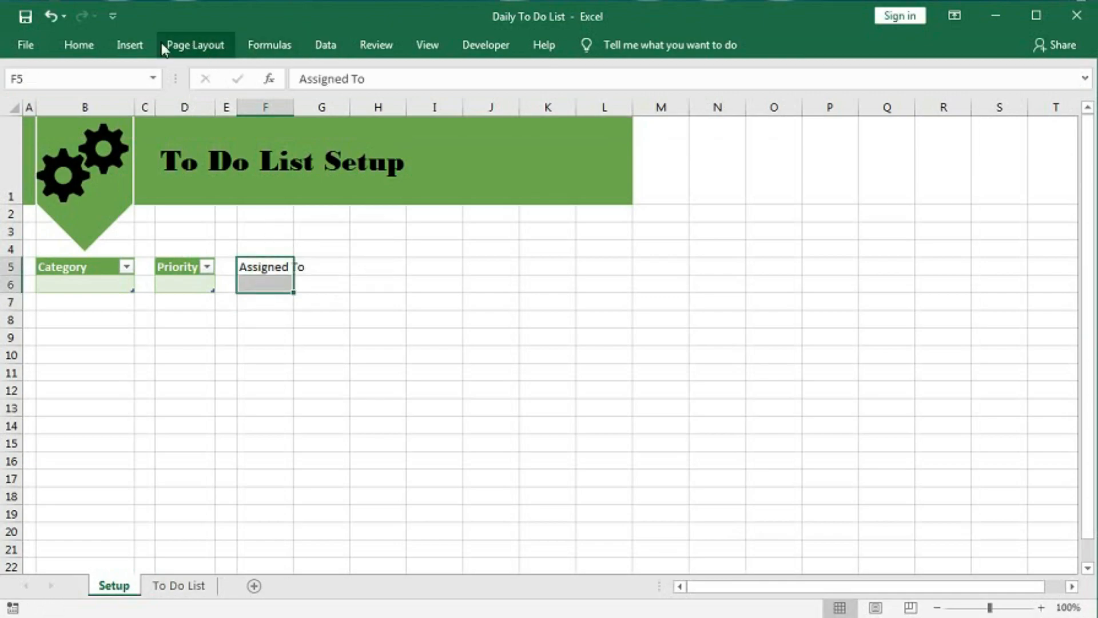
{"action": "left_click", "coordinate": [134, 46]}
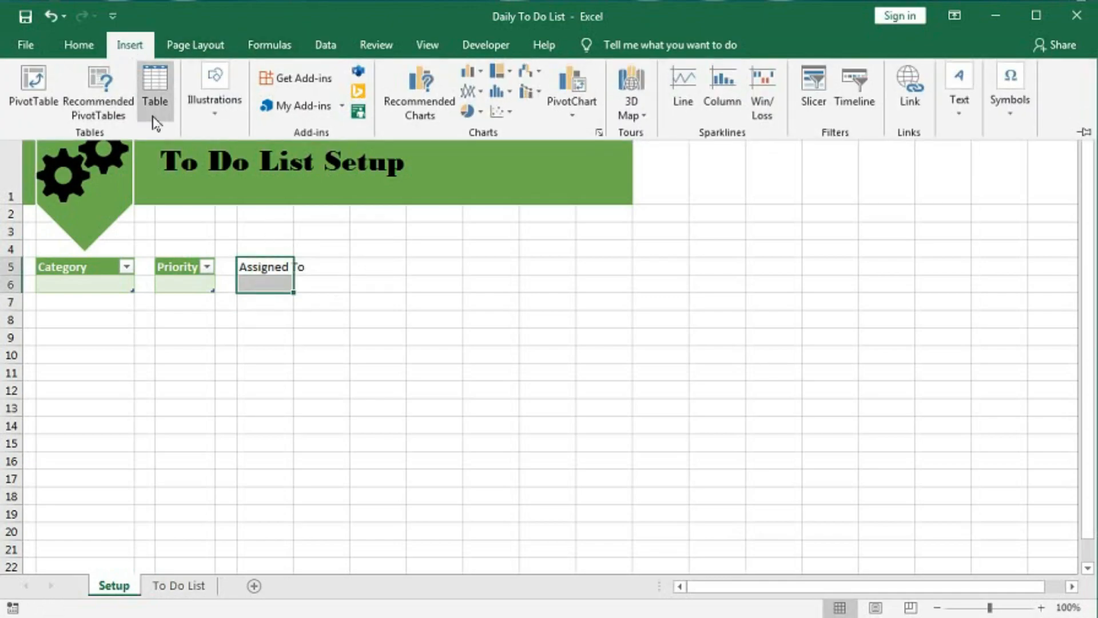
{"action": "left_click", "coordinate": [154, 91]}
{"action": "left_click", "coordinate": [237, 372]}
{"action": "left_click", "coordinate": [1041, 109]}
{"action": "left_click", "coordinate": [1086, 319]}
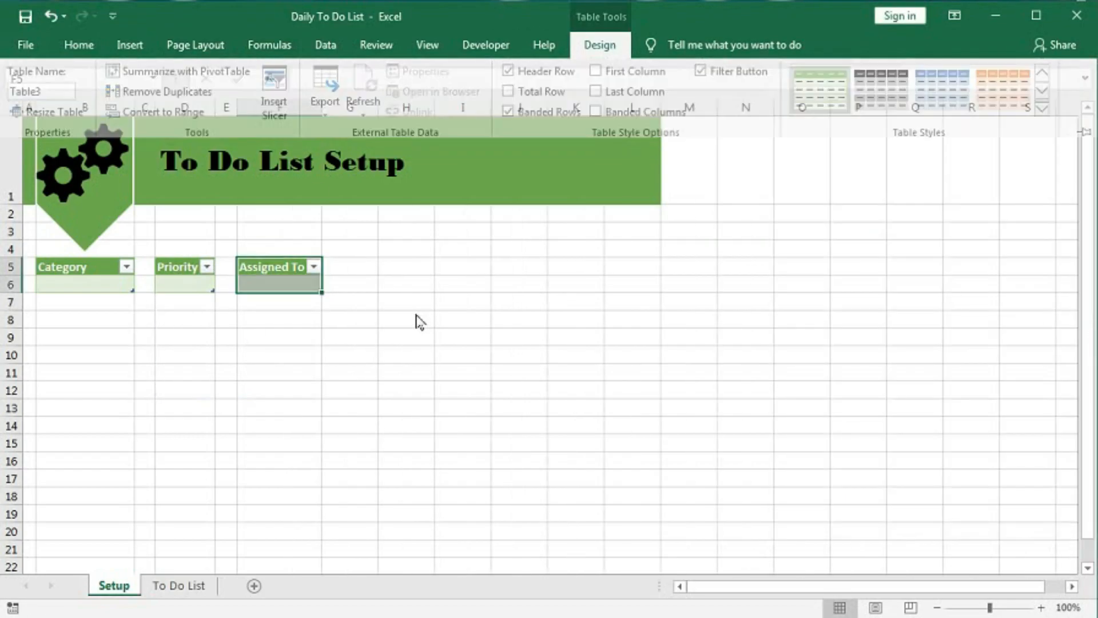
Step: Fill the Category table from B6 down with Payment, Tution and Shopping
{"action": "left_click", "coordinate": [68, 286]}
{"action": "type", "text": "Payment"}
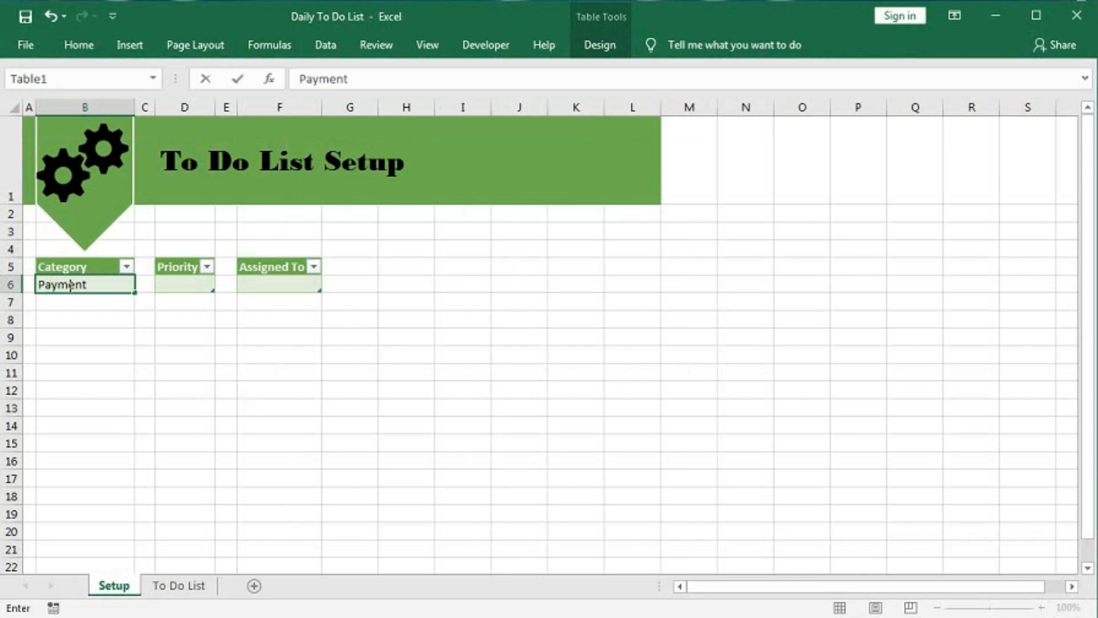
{"action": "key", "text": "Return"}
{"action": "type", "text": "Tution"}
{"action": "key", "text": "Return"}
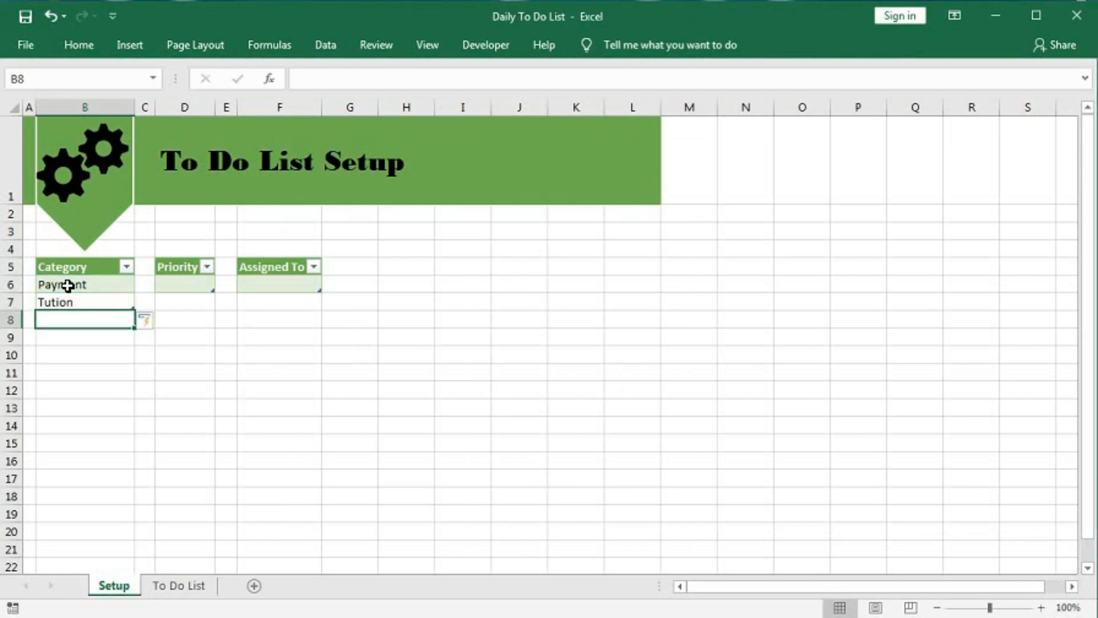
{"action": "type", "text": "Shopping"}
{"action": "key", "text": "Return"}
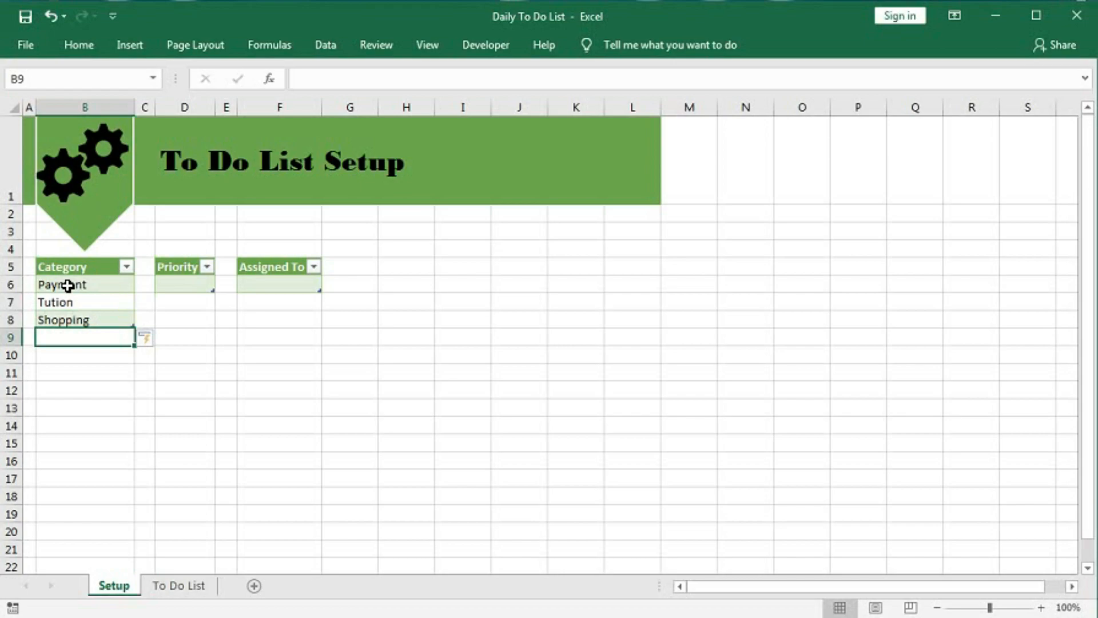
Step: Fill the Priority table from D6 down with High, Medium and Low
{"action": "left_click", "coordinate": [182, 283]}
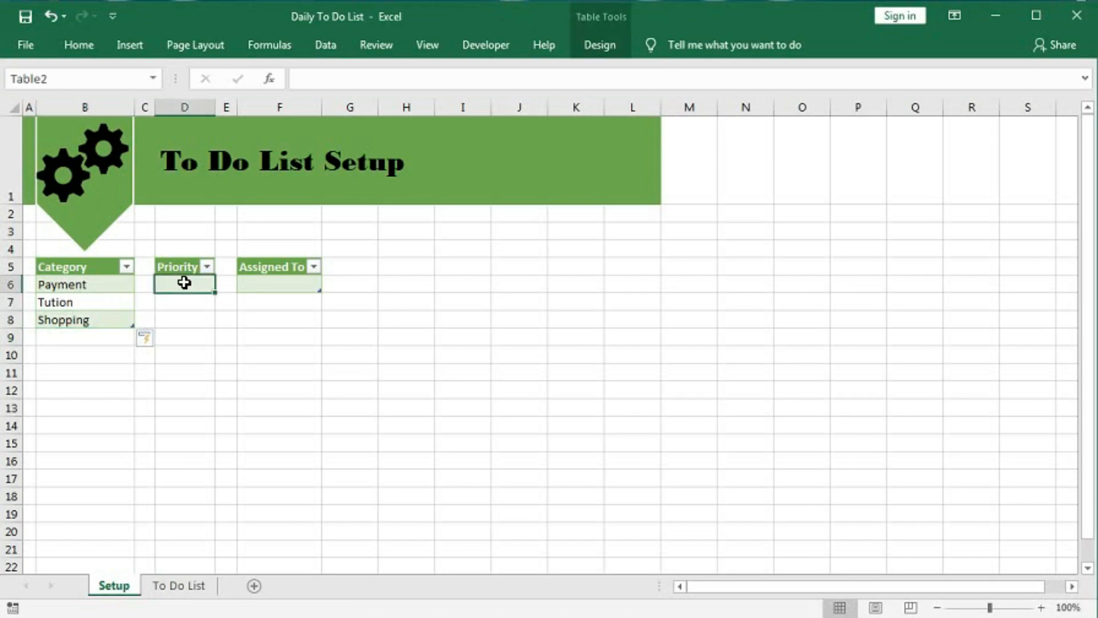
{"action": "type", "text": "High"}
{"action": "key", "text": "Return"}
{"action": "type", "text": "M"}
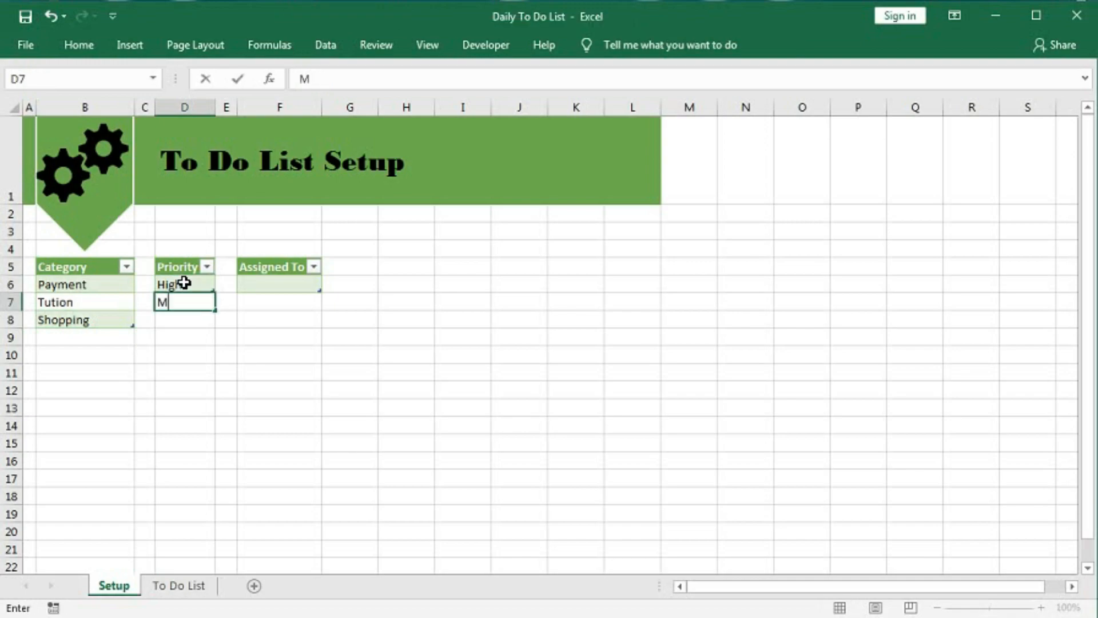
{"action": "type", "text": "edium"}
{"action": "key", "text": "Return"}
{"action": "type", "text": "Low"}
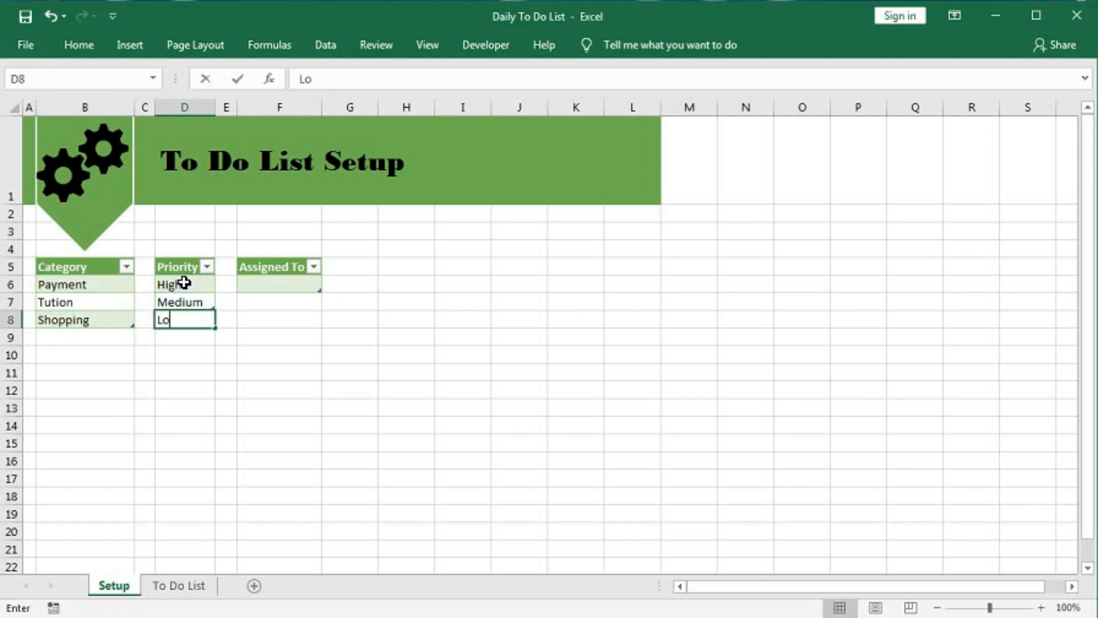
{"action": "key", "text": "Return"}
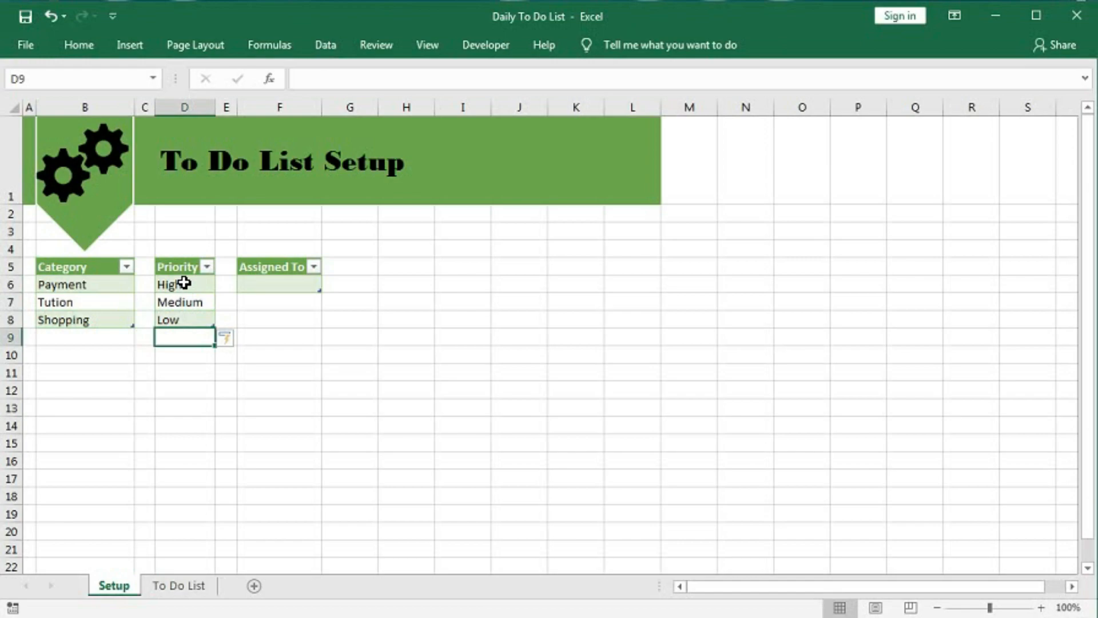
Step: Fill the Assigned To table from F6 down with Person-1 and Person-2
{"action": "left_click", "coordinate": [292, 284]}
{"action": "type", "text": "Person-1"}
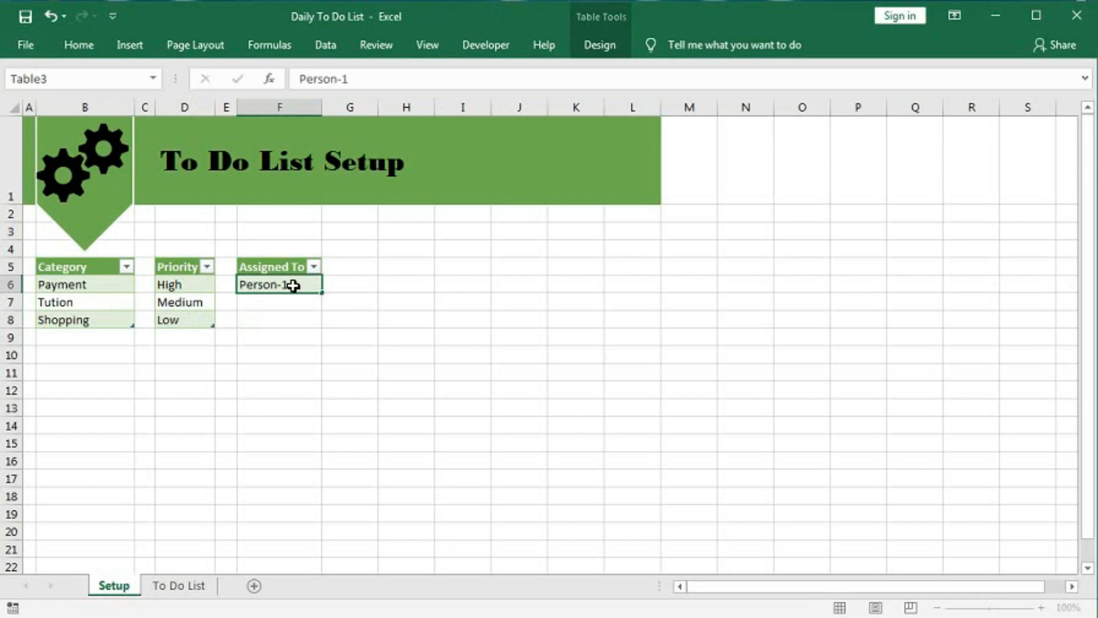
{"action": "key", "text": "Return"}
{"action": "type", "text": "Person-2"}
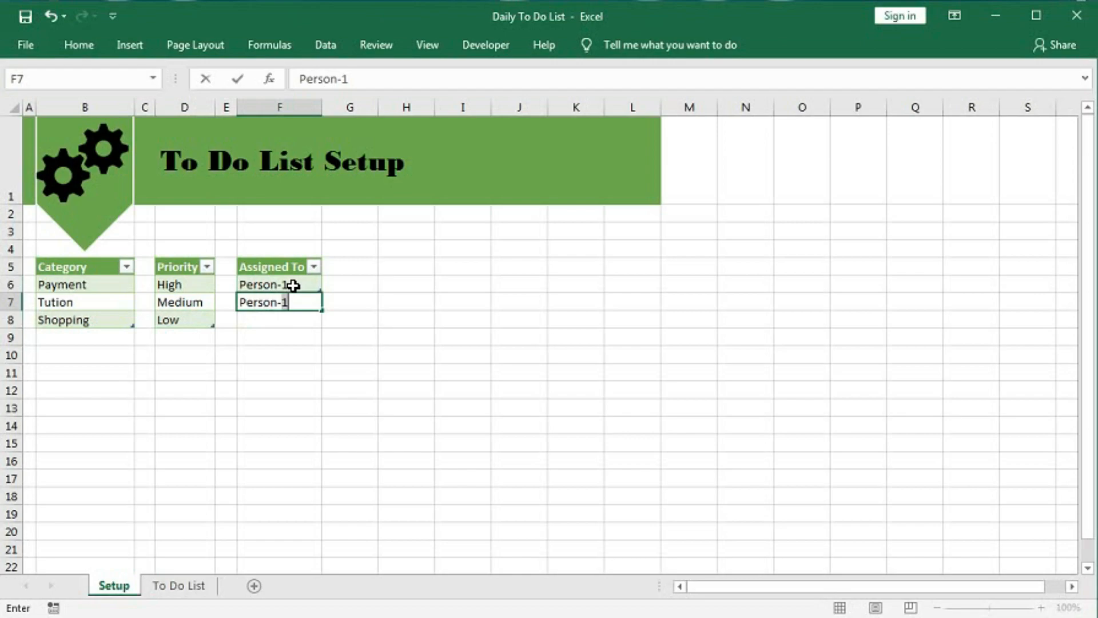
{"action": "key", "text": "Return"}
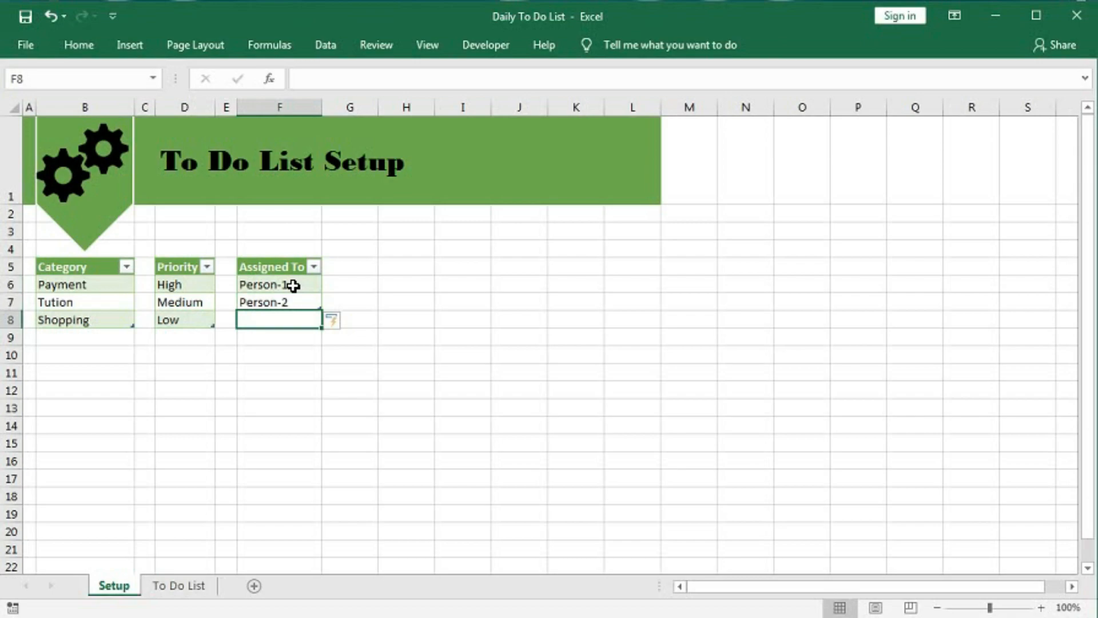
Step: Define a workbook-scope name Category that refers to the Category table entries in B6:B8
{"action": "left_click_drag", "start_coordinate": [58, 286], "coordinate": [66, 320]}
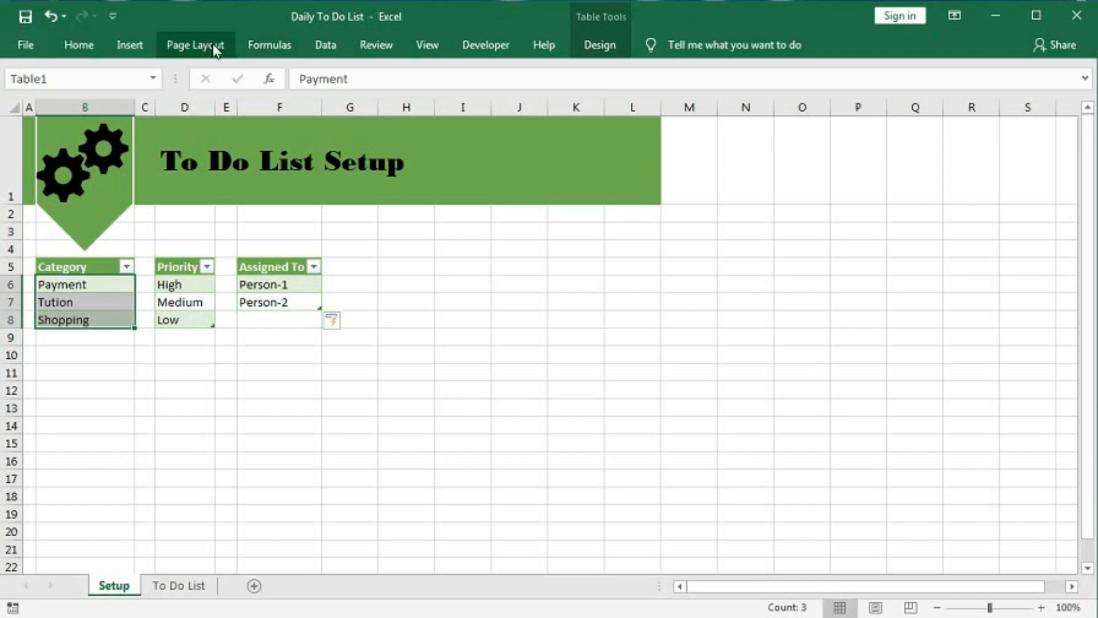
{"action": "left_click", "coordinate": [256, 51]}
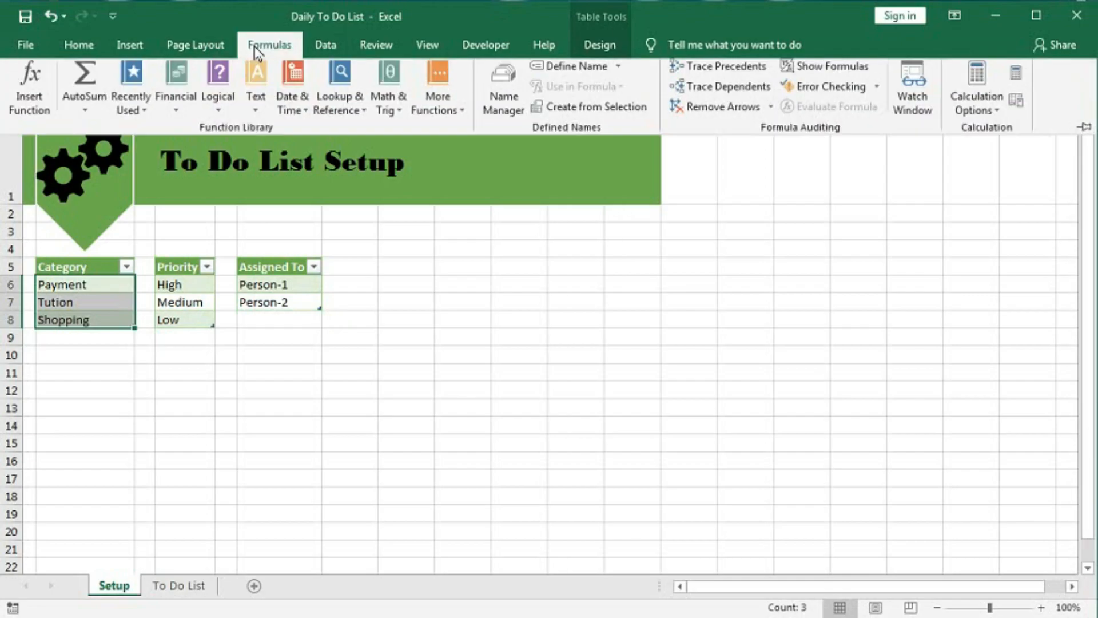
{"action": "left_click", "coordinate": [501, 93]}
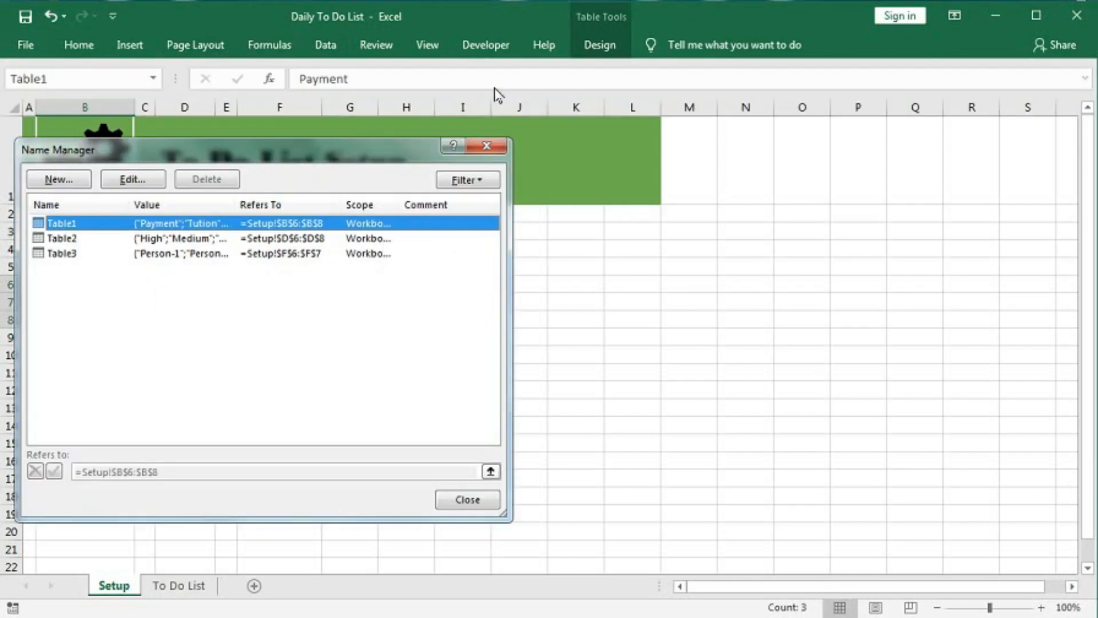
{"action": "left_click_drag", "start_coordinate": [224, 150], "coordinate": [580, 167]}
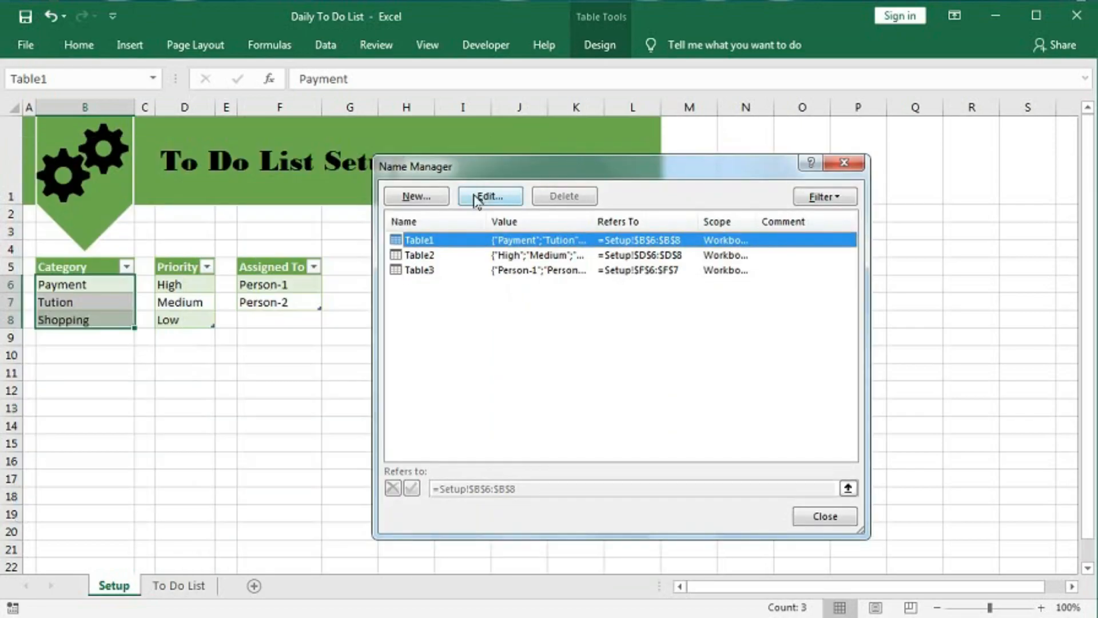
{"action": "left_click", "coordinate": [417, 197]}
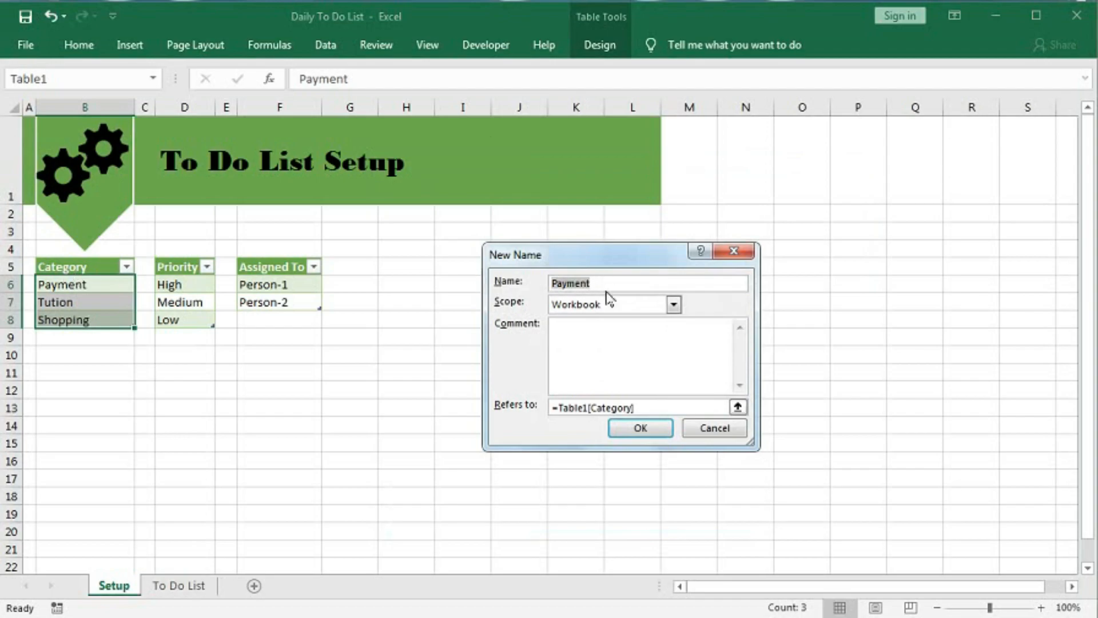
{"action": "type", "text": "C"}
{"action": "left_click", "coordinate": [640, 429]}
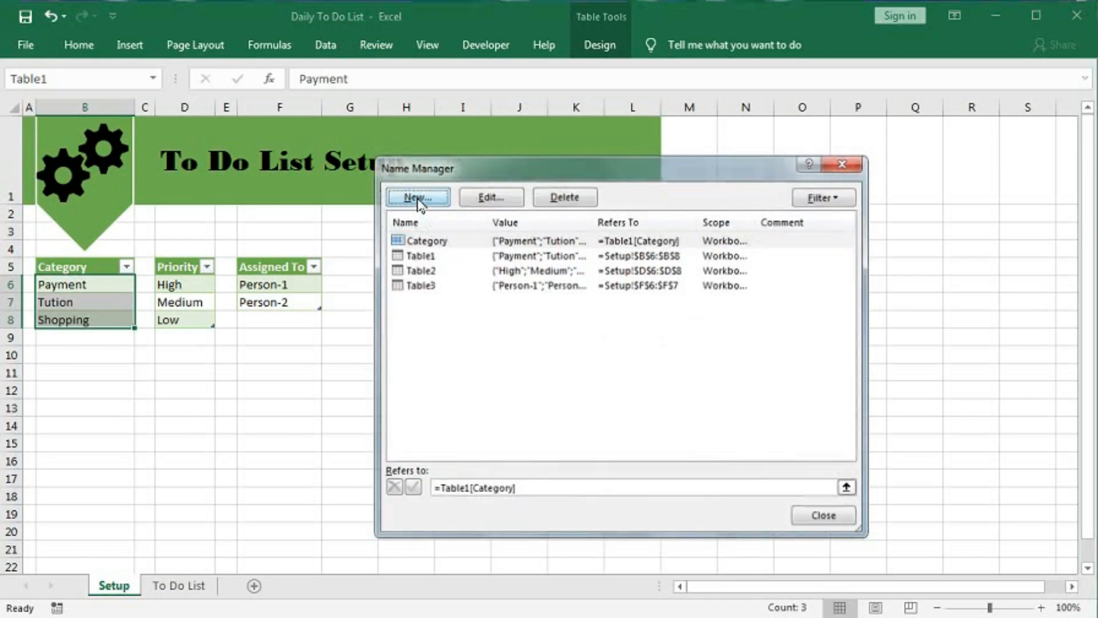
Step: Define a workbook-scope name Priority that refers to the Priority table entries in D6:D8
{"action": "left_click", "coordinate": [418, 198]}
{"action": "type", "text": "Priority"}
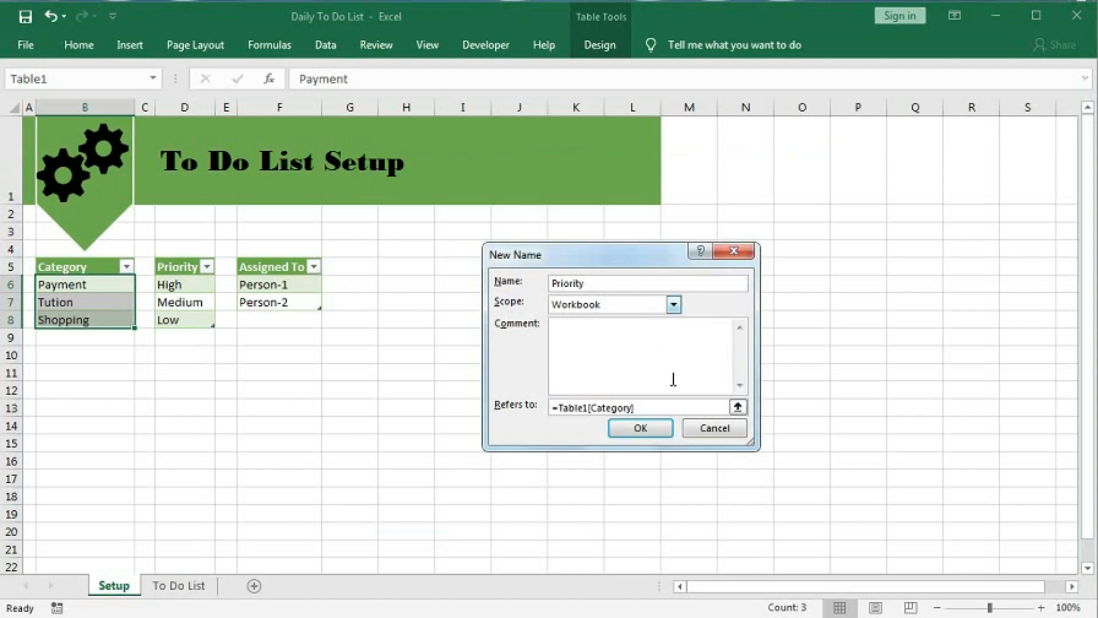
{"action": "left_click", "coordinate": [667, 407]}
{"action": "left_click_drag", "start_coordinate": [175, 284], "coordinate": [172, 320]}
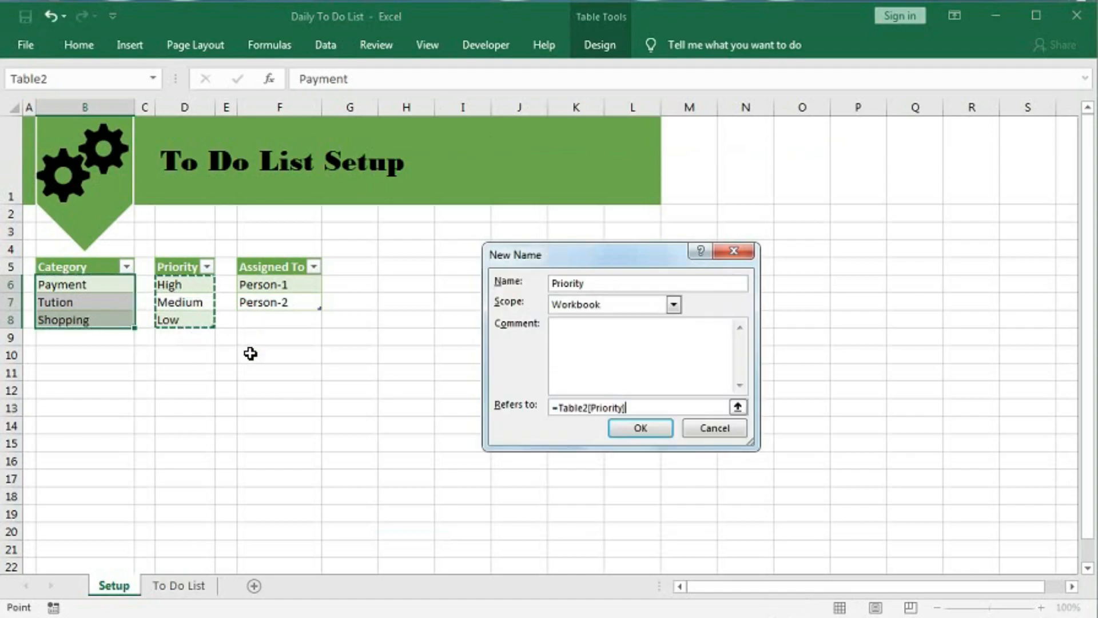
{"action": "left_click", "coordinate": [627, 430]}
Step: Try to define a name "Assigne To" that refers to the Assigned To table entries in F6:F7
{"action": "left_click", "coordinate": [424, 200]}
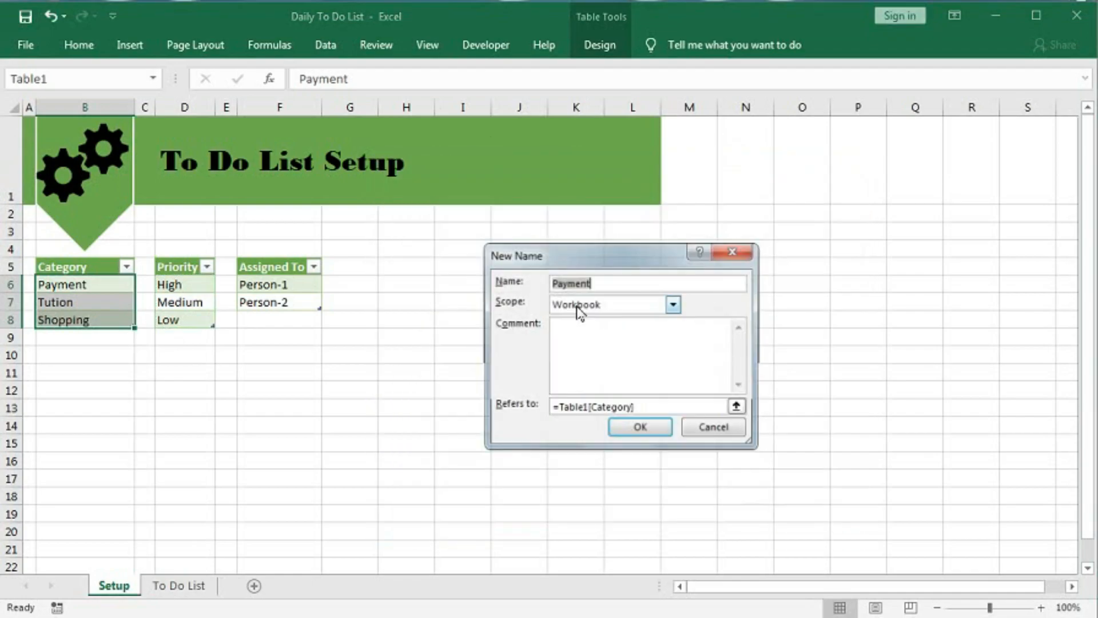
{"action": "type", "text": "Assigne To"}
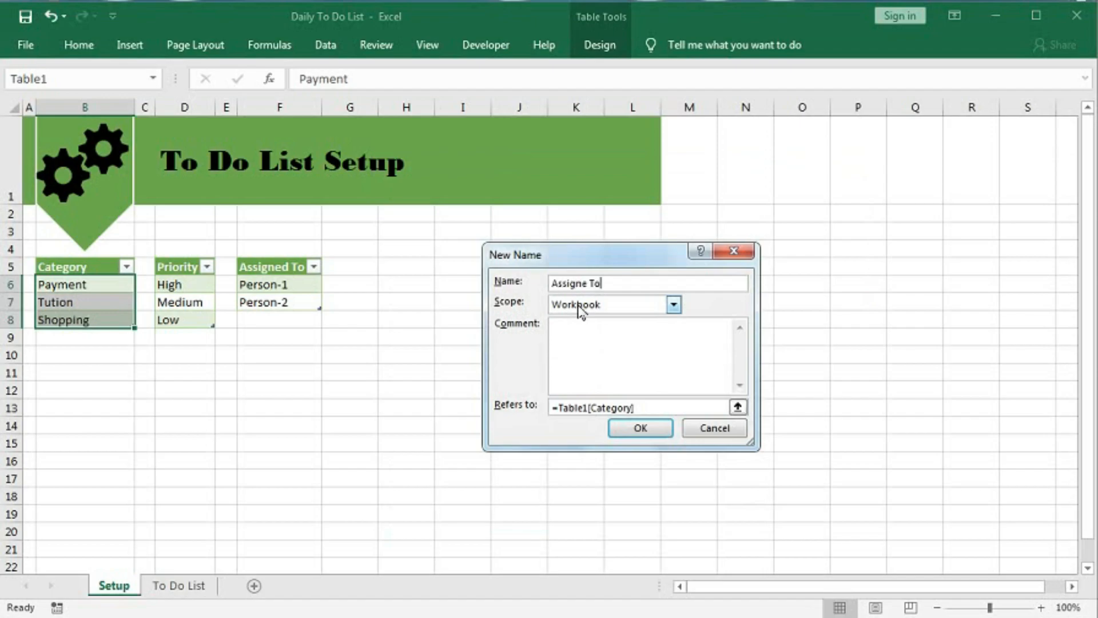
{"action": "left_click_drag", "start_coordinate": [656, 406], "coordinate": [475, 404]}
{"action": "left_click_drag", "start_coordinate": [267, 286], "coordinate": [270, 303]}
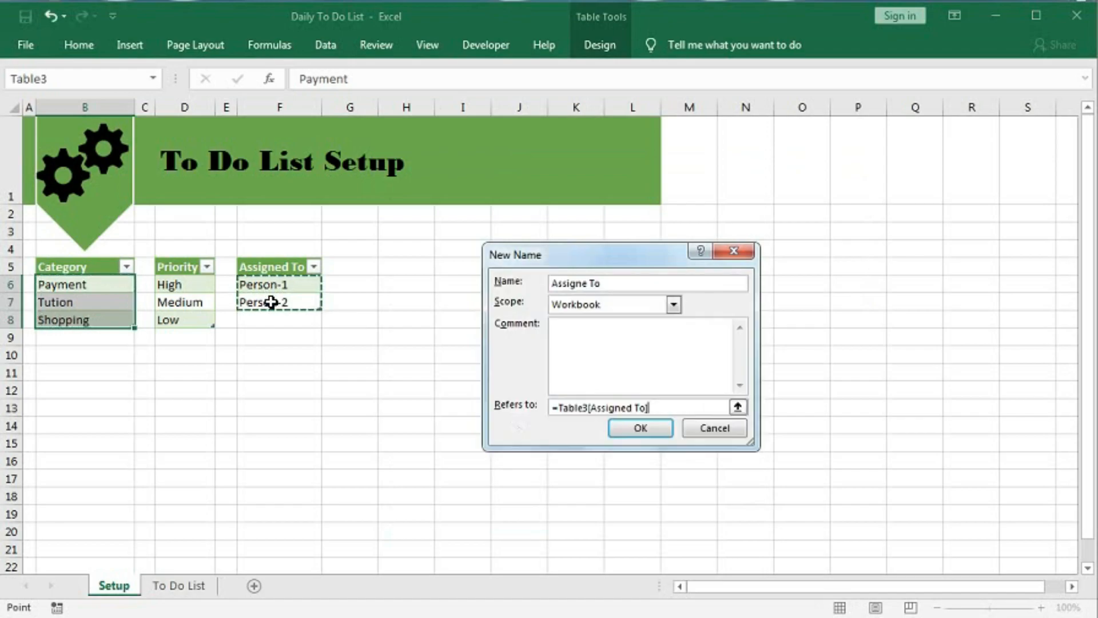
{"action": "left_click", "coordinate": [635, 432]}
{"action": "left_click", "coordinate": [565, 390]}
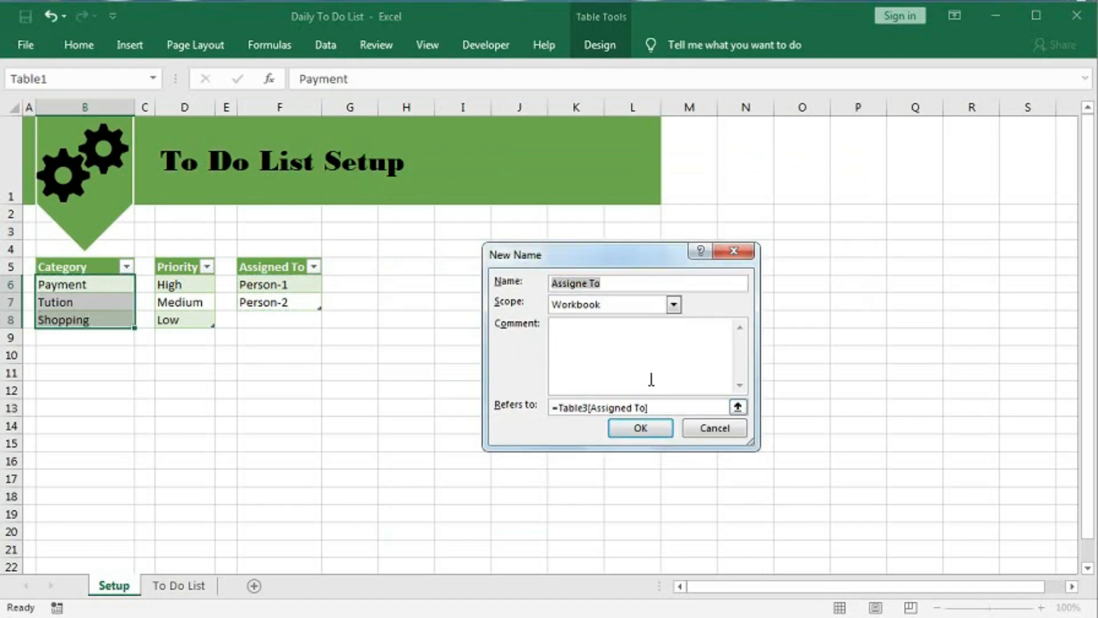
Step: Correct the new name for the Assigned To entries to Assigne_To and save it
{"action": "left_click", "coordinate": [592, 283]}
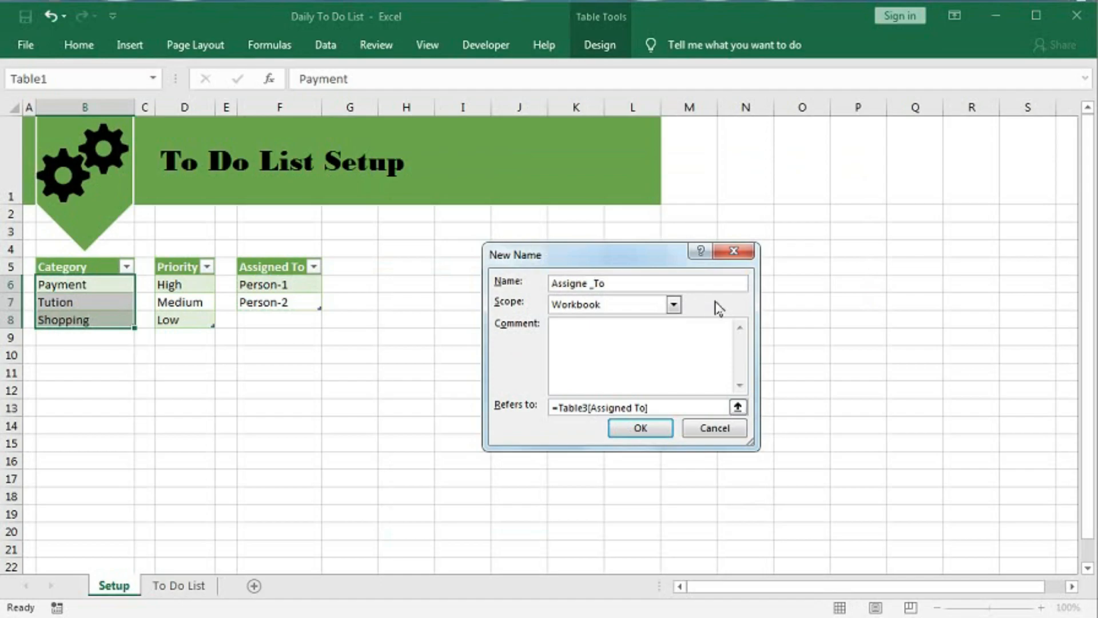
{"action": "type", "text": "_"}
{"action": "left_click", "coordinate": [657, 431]}
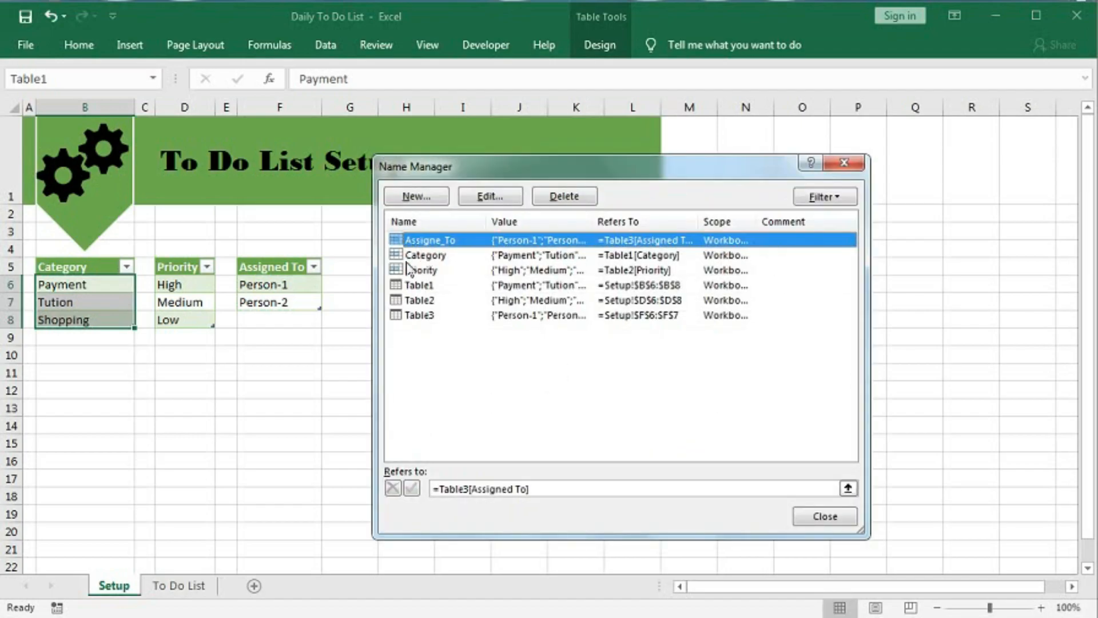
Step: Draw a rounded rectangle about 1.59 cm high and 5.35 cm wide in the header banner beside the To Do List Setup title
{"action": "left_click", "coordinate": [812, 522]}
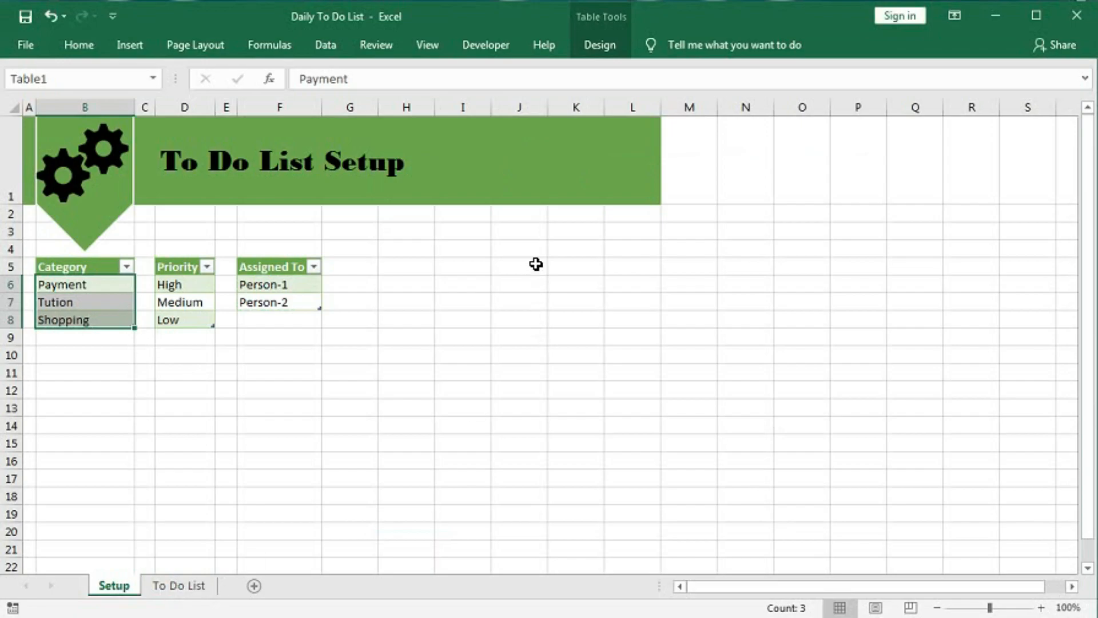
{"action": "left_click", "coordinate": [129, 44]}
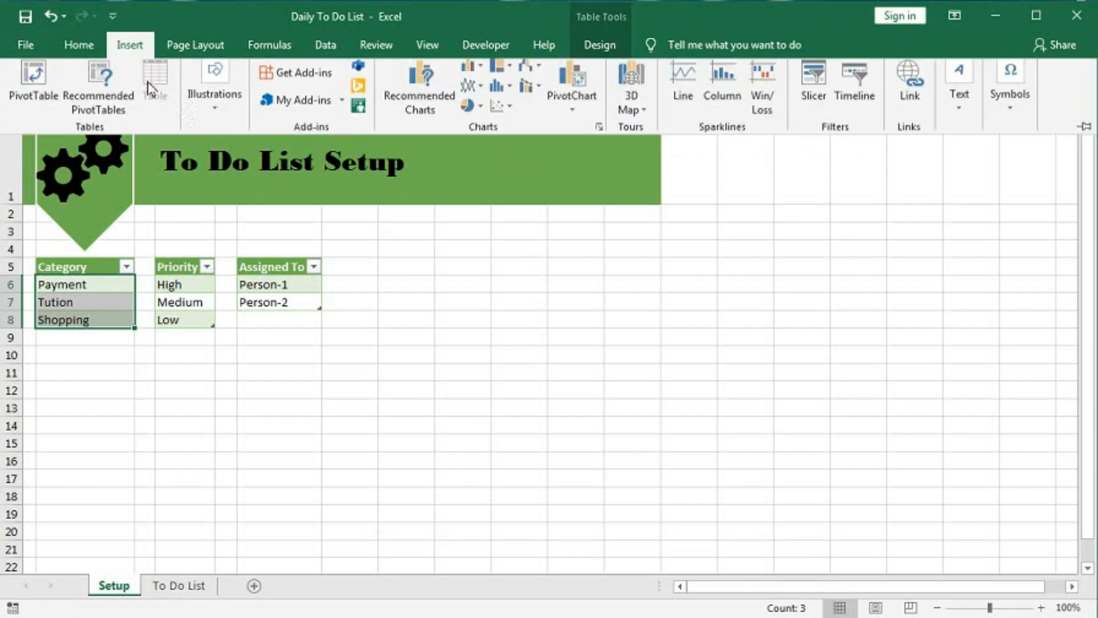
{"action": "left_click", "coordinate": [216, 117]}
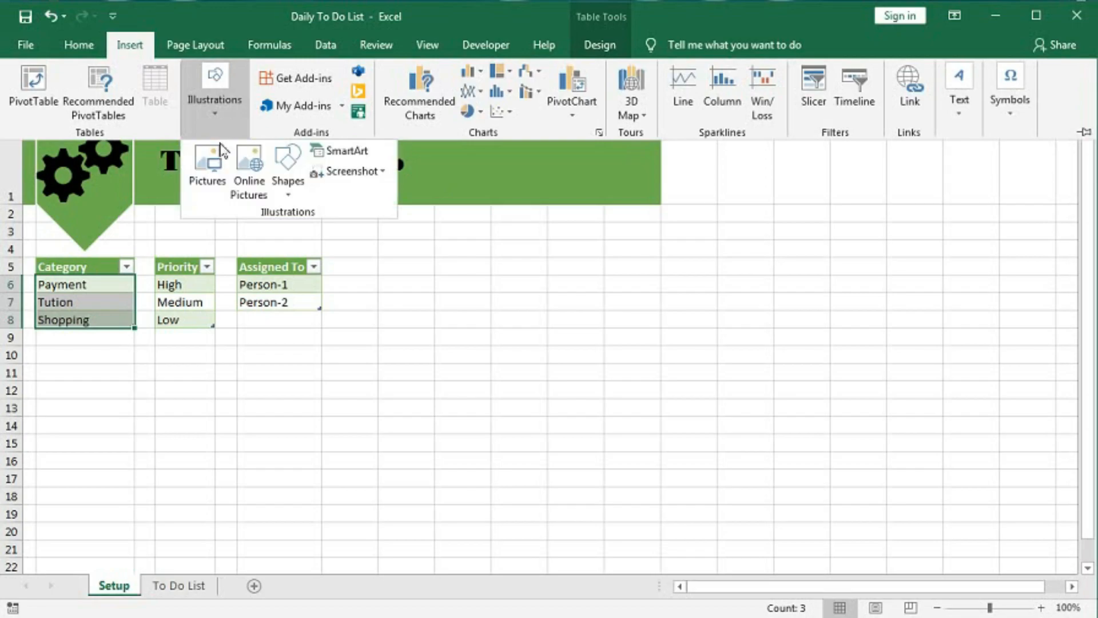
{"action": "left_click", "coordinate": [280, 192]}
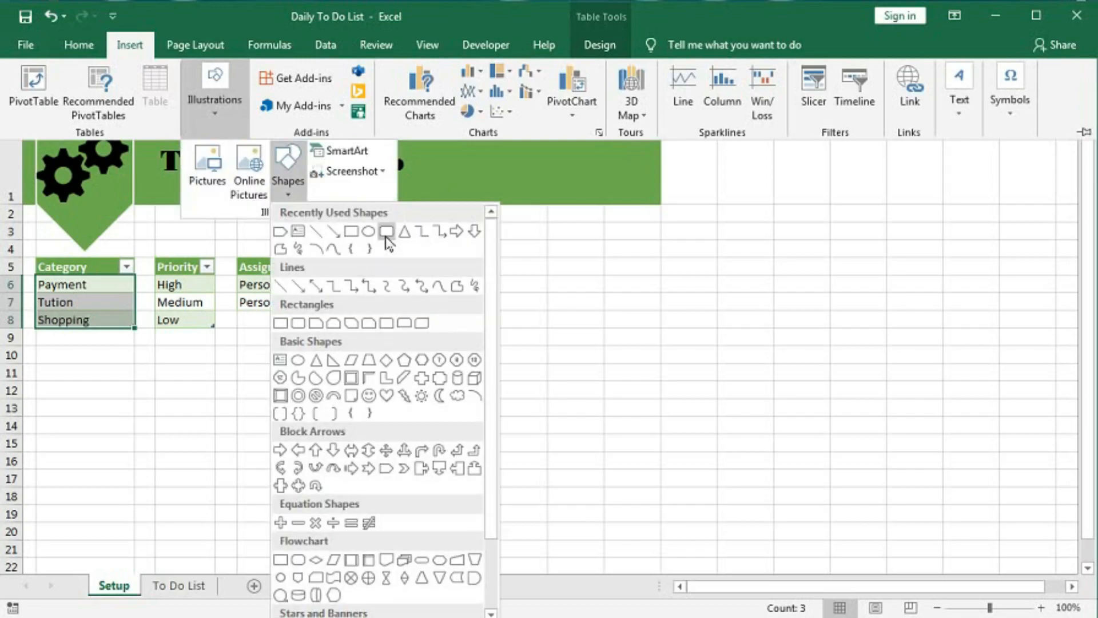
{"action": "left_click", "coordinate": [380, 233]}
{"action": "mouse_move", "coordinate": [459, 139]}
{"action": "left_mouse_down"}
{"action": "mouse_move", "coordinate": [592, 191]}
{"action": "mouse_move", "coordinate": [620, 186]}
{"action": "left_mouse_up"}
{"action": "left_click_drag", "start_coordinate": [540, 167], "coordinate": [534, 161]}
{"action": "left_click_drag", "start_coordinate": [616, 182], "coordinate": [632, 186]}
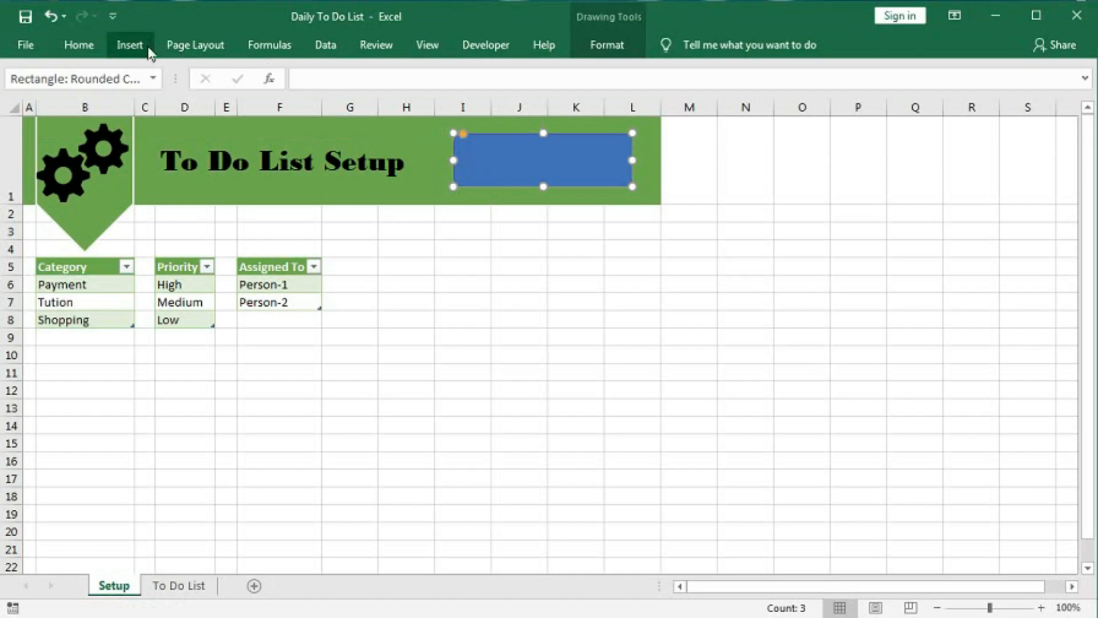
Step: Apply the glossy green theme style from the last Theme Styles row to the rounded rectangle
{"action": "left_click", "coordinate": [608, 48]}
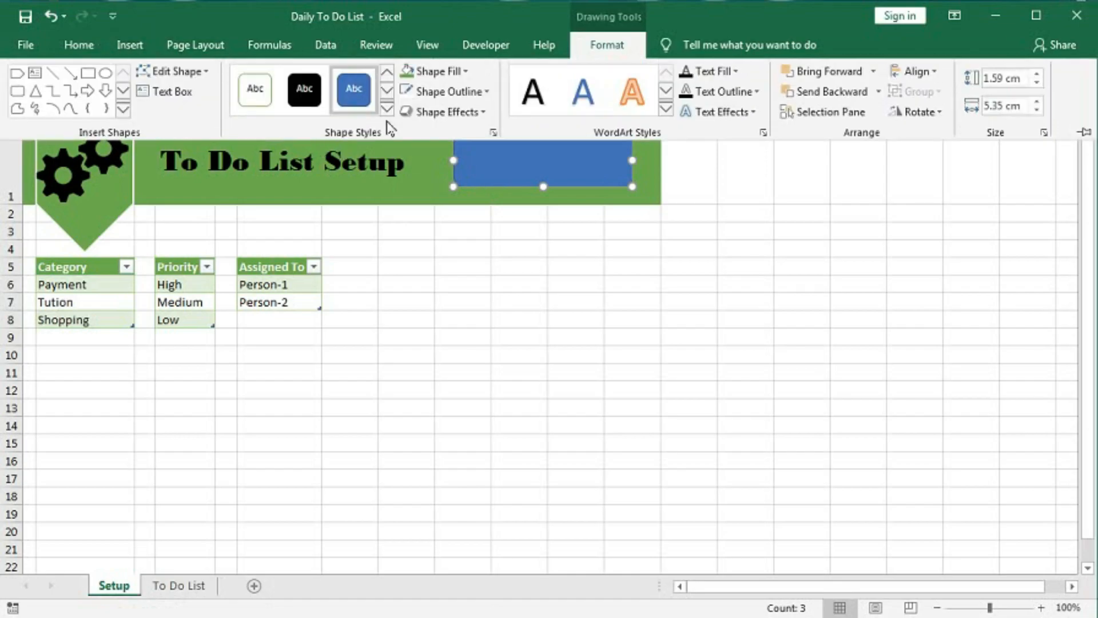
{"action": "left_click", "coordinate": [387, 109]}
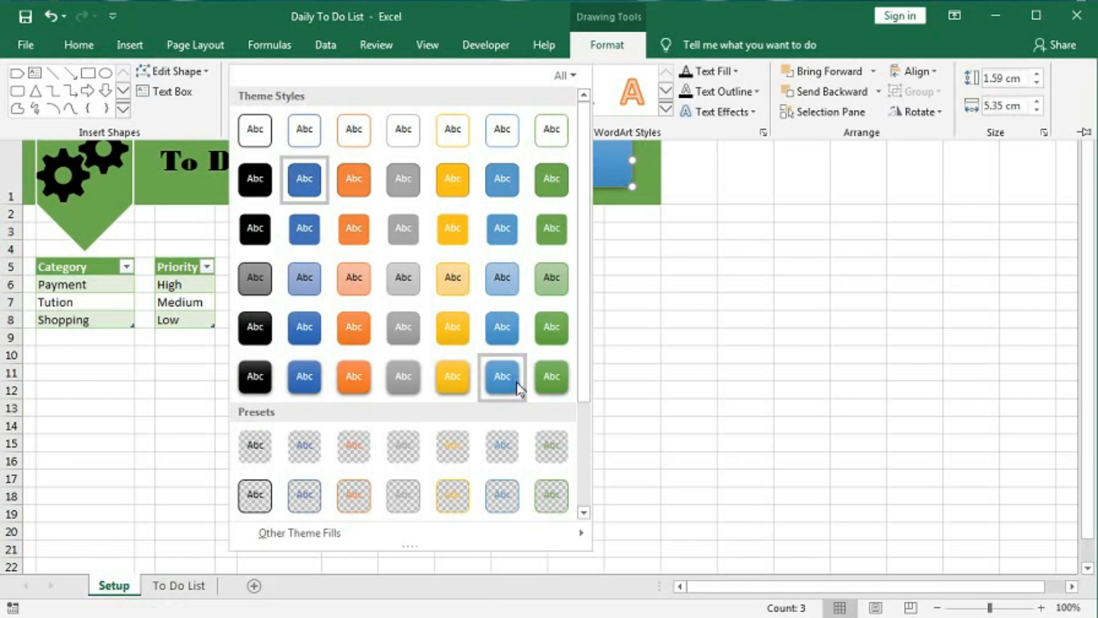
{"action": "left_click", "coordinate": [551, 381]}
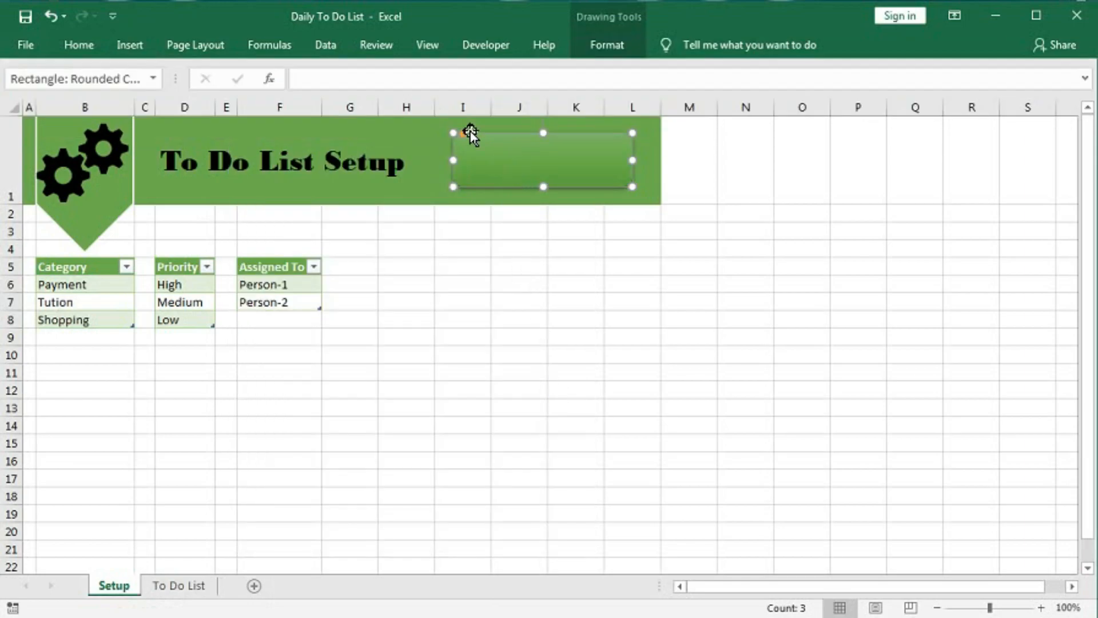
Step: Insert the To Do List picture from the Images folder into the Setup sheet
{"action": "left_click", "coordinate": [130, 45]}
{"action": "left_click", "coordinate": [215, 100]}
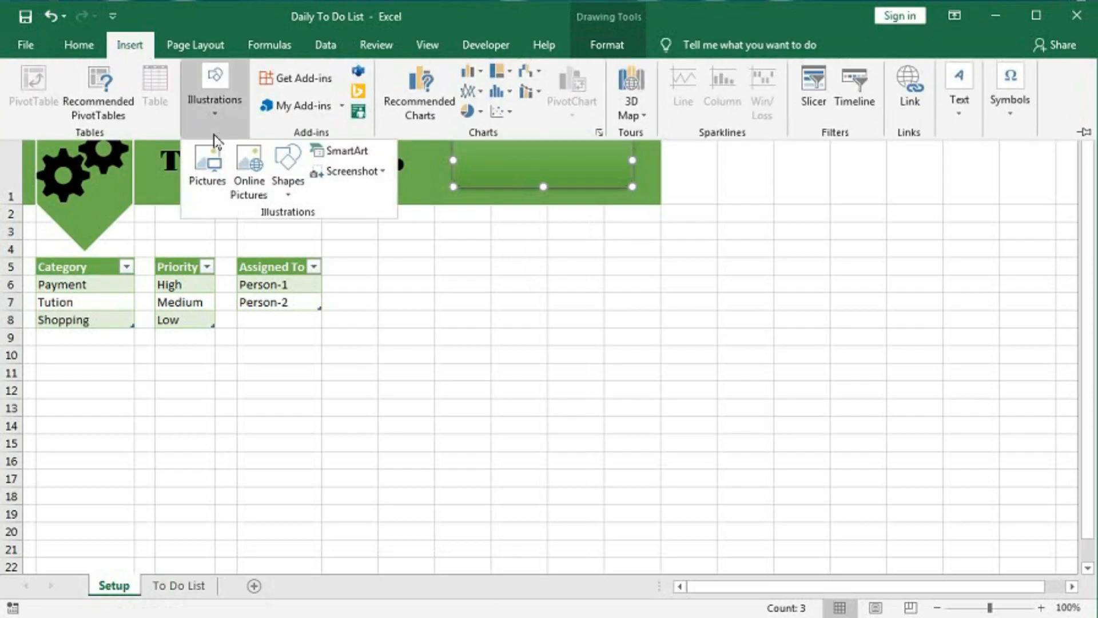
{"action": "left_click", "coordinate": [206, 165]}
{"action": "left_click", "coordinate": [328, 145]}
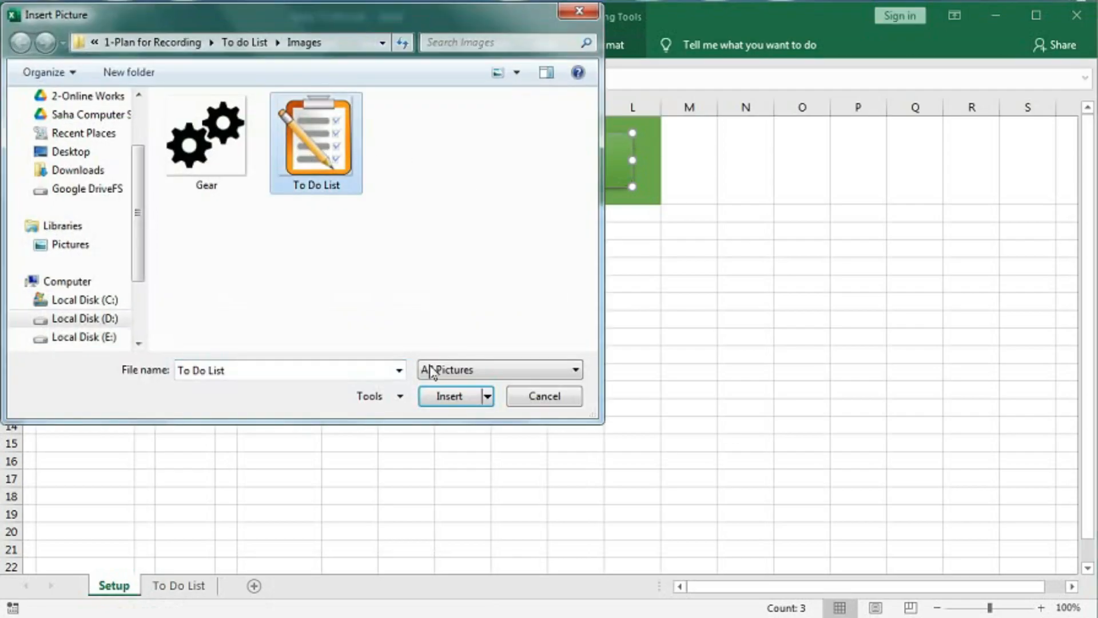
{"action": "left_click", "coordinate": [445, 395]}
Step: Shrink the clipboard picture to icon size and place it inside the left end of the green rounded rectangle
{"action": "left_click_drag", "start_coordinate": [341, 329], "coordinate": [592, 257]}
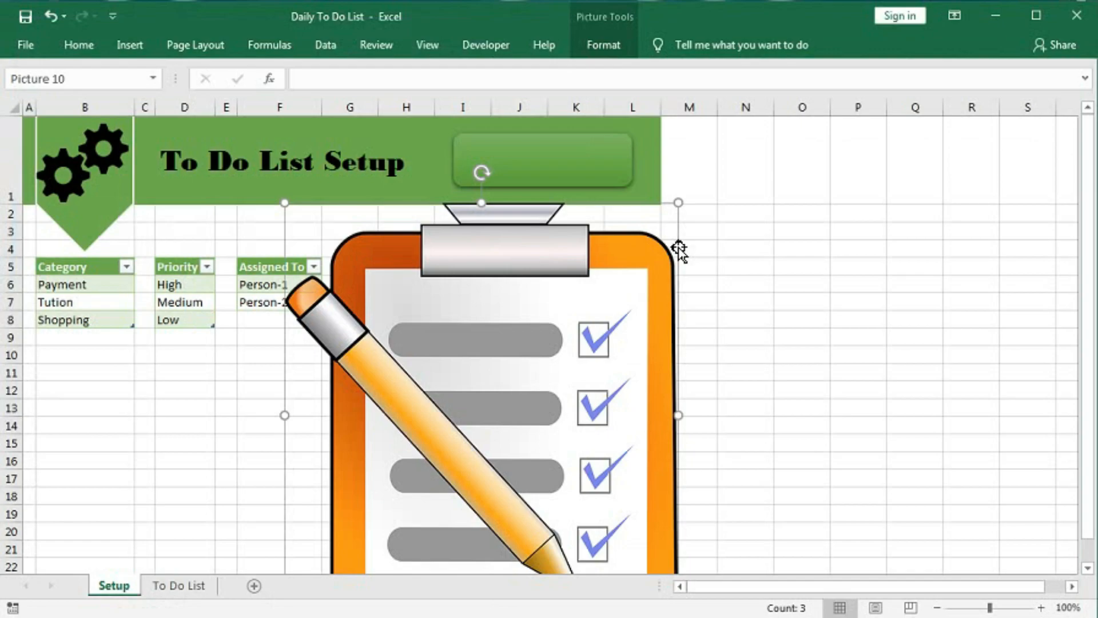
{"action": "left_click_drag", "start_coordinate": [679, 203], "coordinate": [550, 340]}
{"action": "left_click_drag", "start_coordinate": [489, 428], "coordinate": [542, 303]}
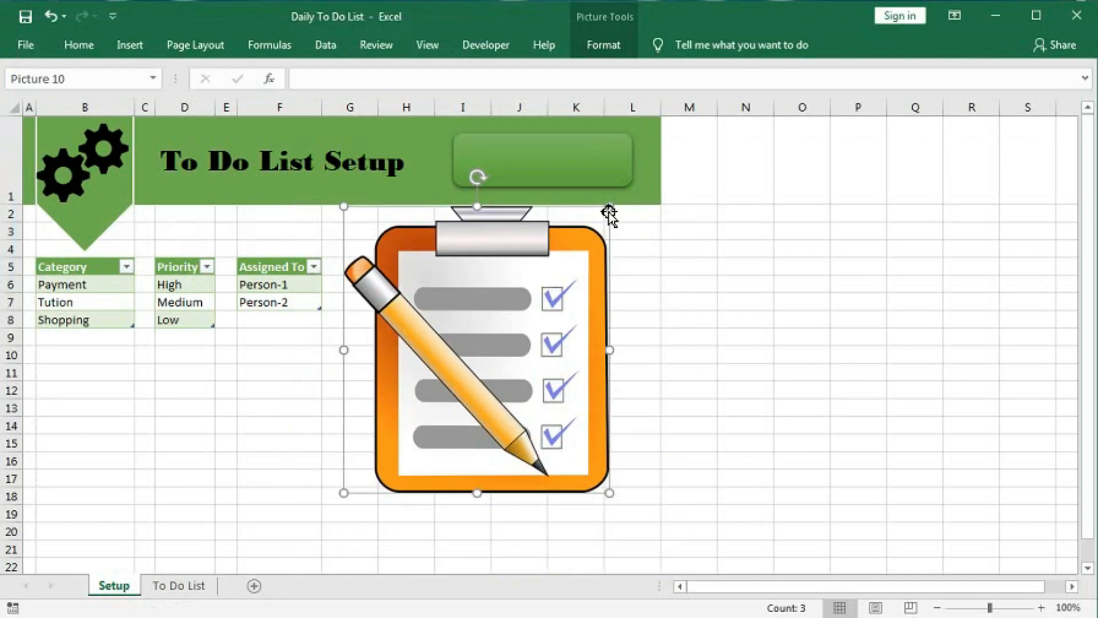
{"action": "left_click_drag", "start_coordinate": [607, 212], "coordinate": [484, 166]}
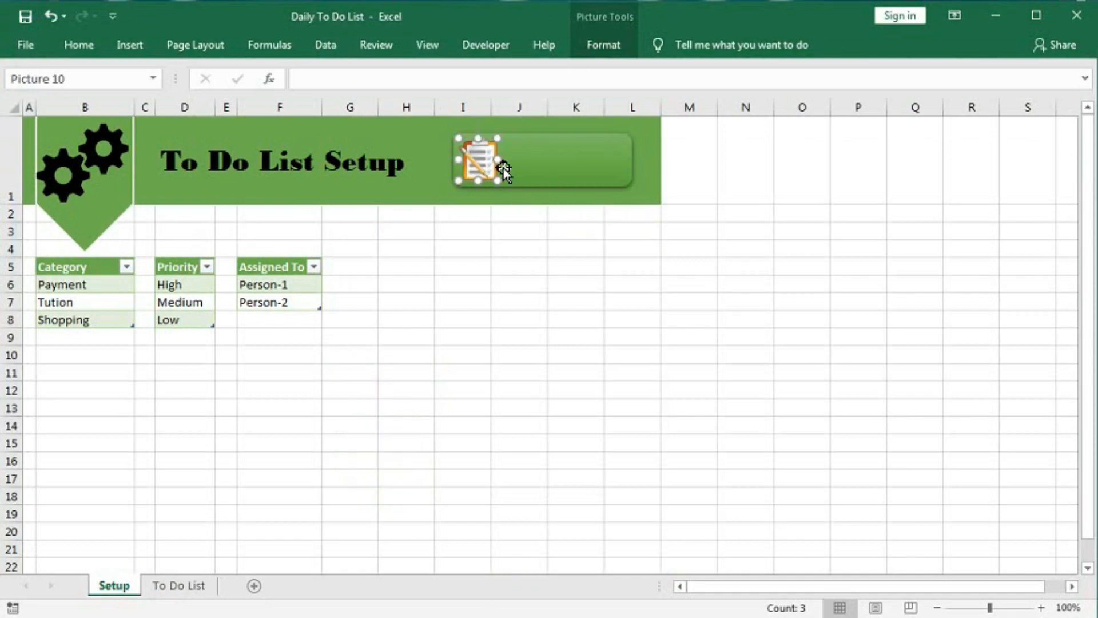
Step: Add the text "To Do List" to the green rounded rectangle and select all of it
{"action": "right_click", "coordinate": [534, 157]}
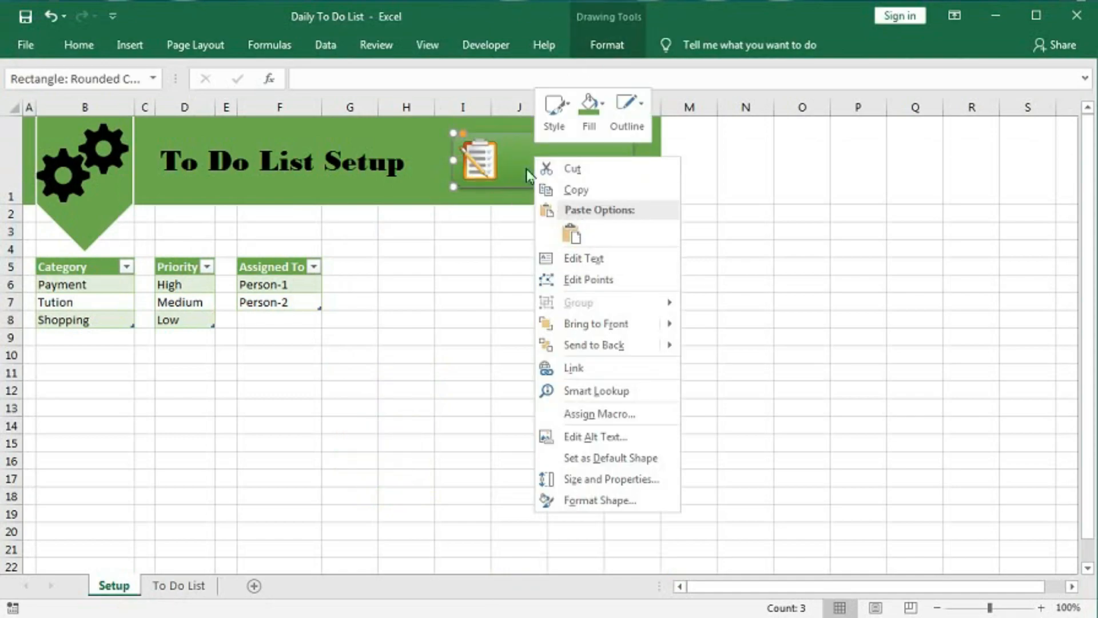
{"action": "left_click", "coordinate": [578, 264]}
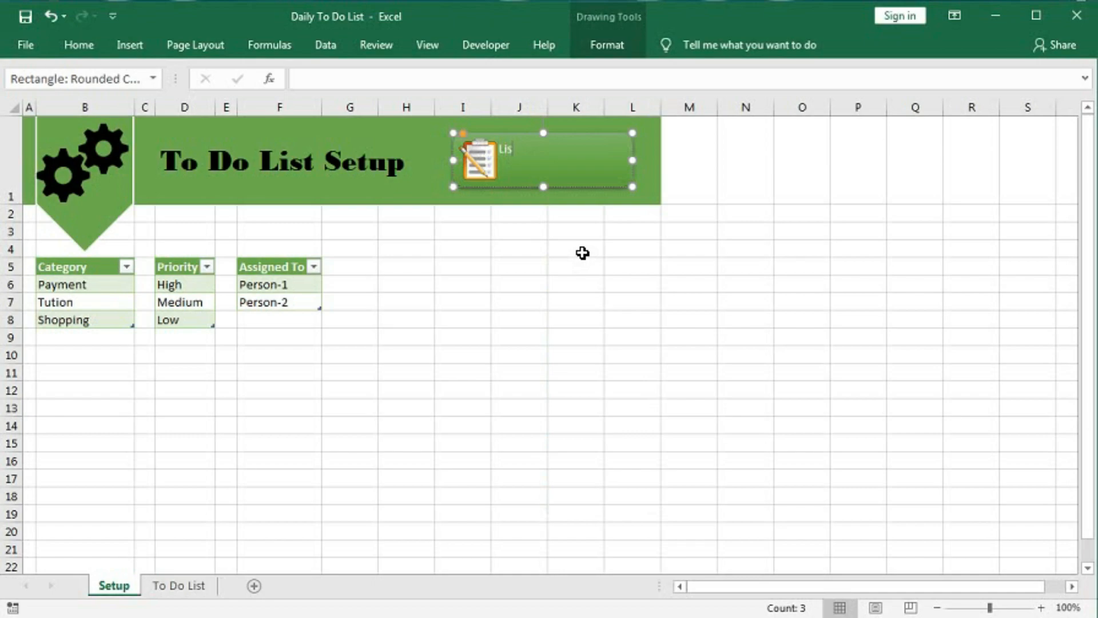
{"action": "key", "text": "ctrl+a"}
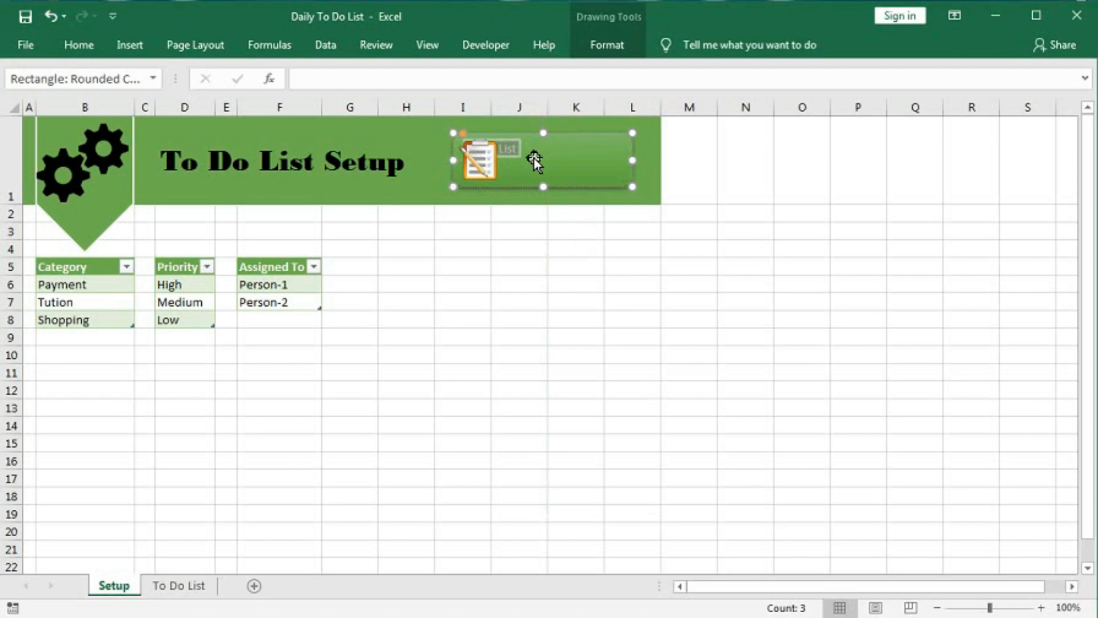
Step: Indent the To Do List button text one level and center it horizontally and vertically
{"action": "left_click", "coordinate": [178, 49]}
{"action": "left_click", "coordinate": [87, 46]}
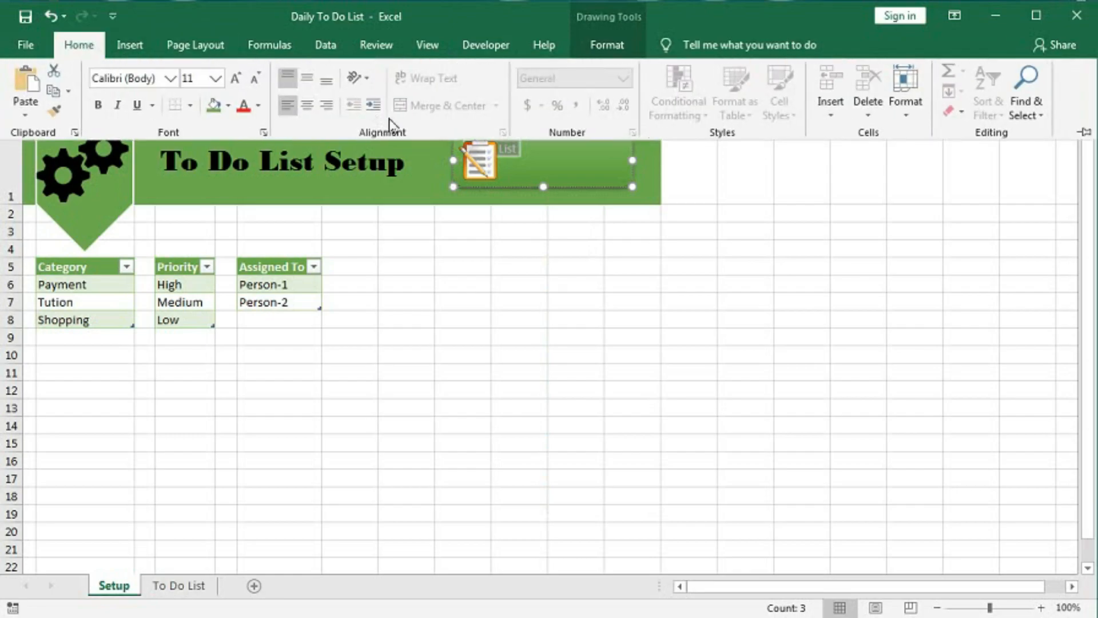
{"action": "left_click", "coordinate": [371, 108]}
{"action": "left_click", "coordinate": [371, 108]}
{"action": "left_click", "coordinate": [356, 107]}
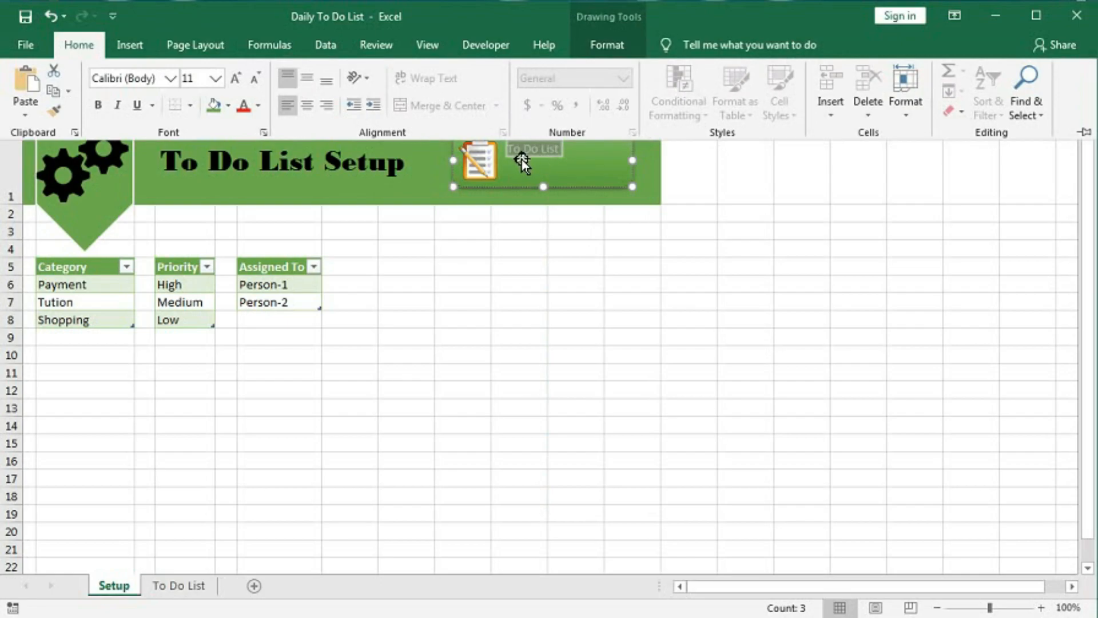
{"action": "left_click", "coordinate": [307, 105]}
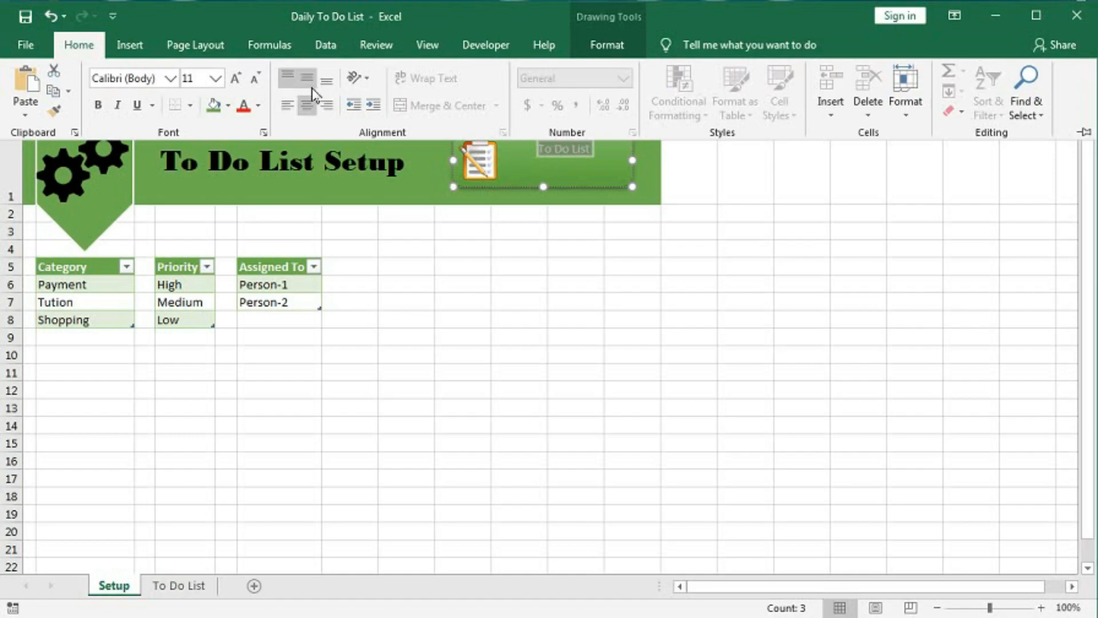
{"action": "left_click", "coordinate": [308, 83]}
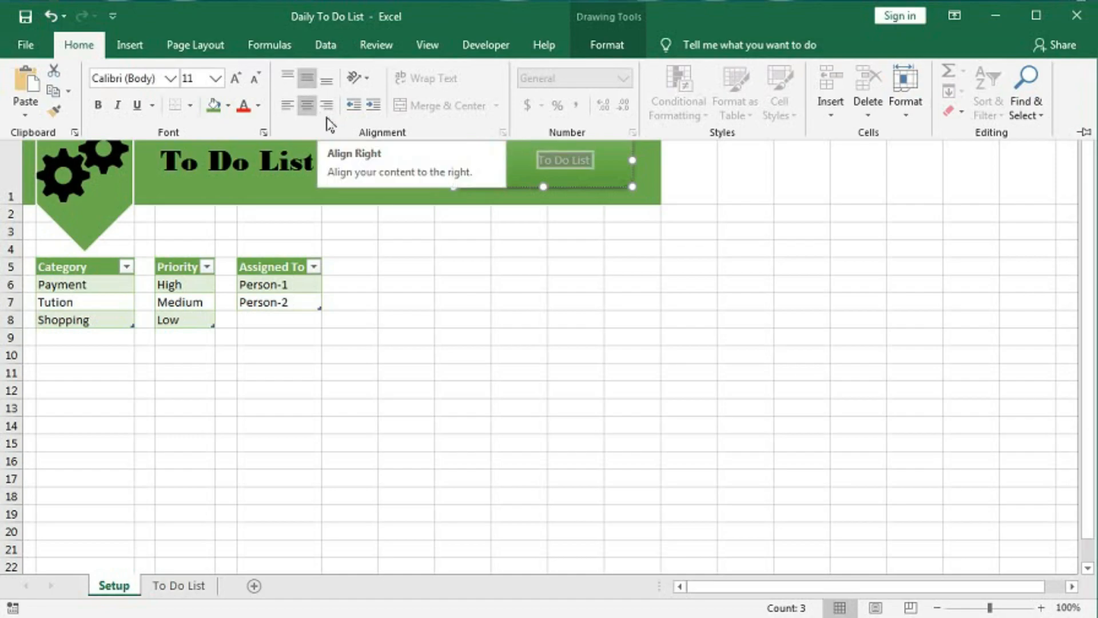
Step: Format the button text in Bodoni MT Black with the automatic black color and a larger font size
{"action": "left_click", "coordinate": [171, 79]}
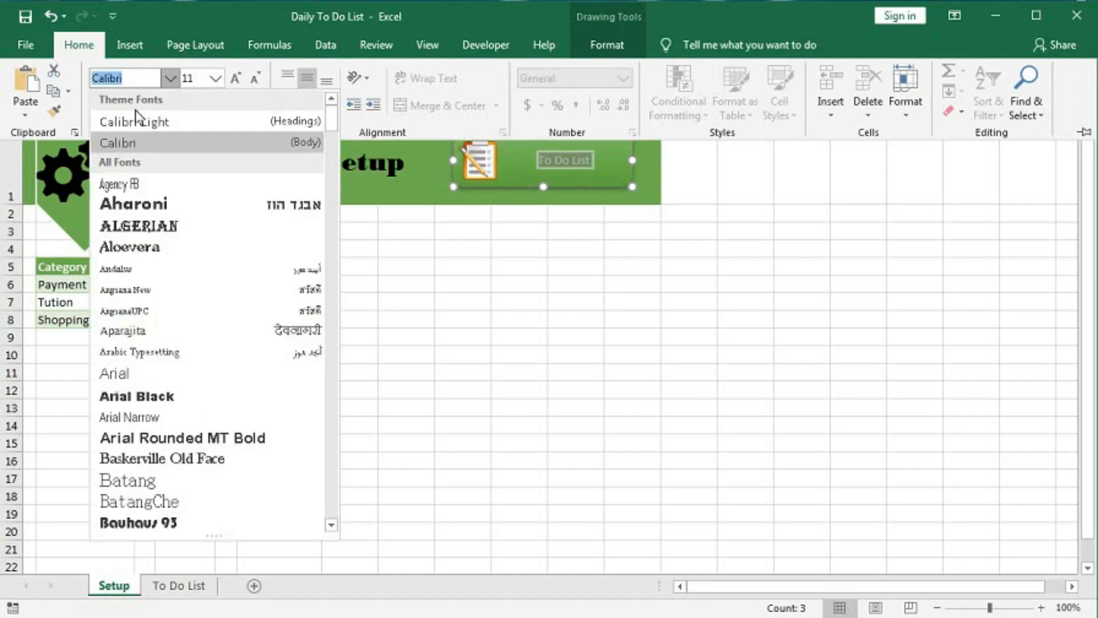
{"action": "scroll", "coordinate": [161, 401], "scroll_direction": "down", "scroll_amount": 5}
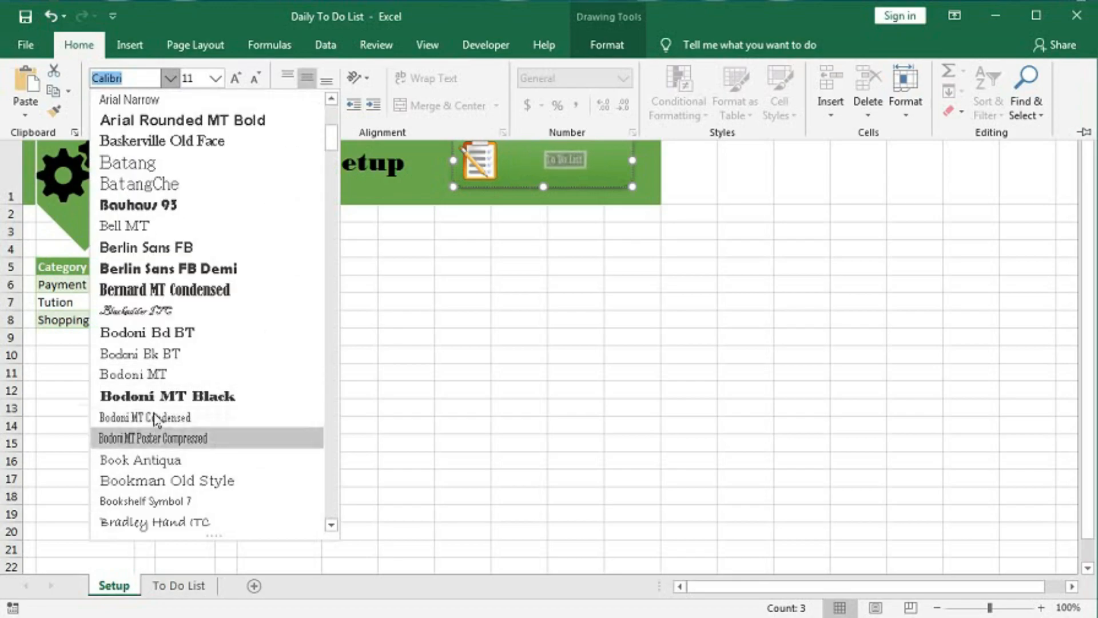
{"action": "left_click", "coordinate": [156, 397]}
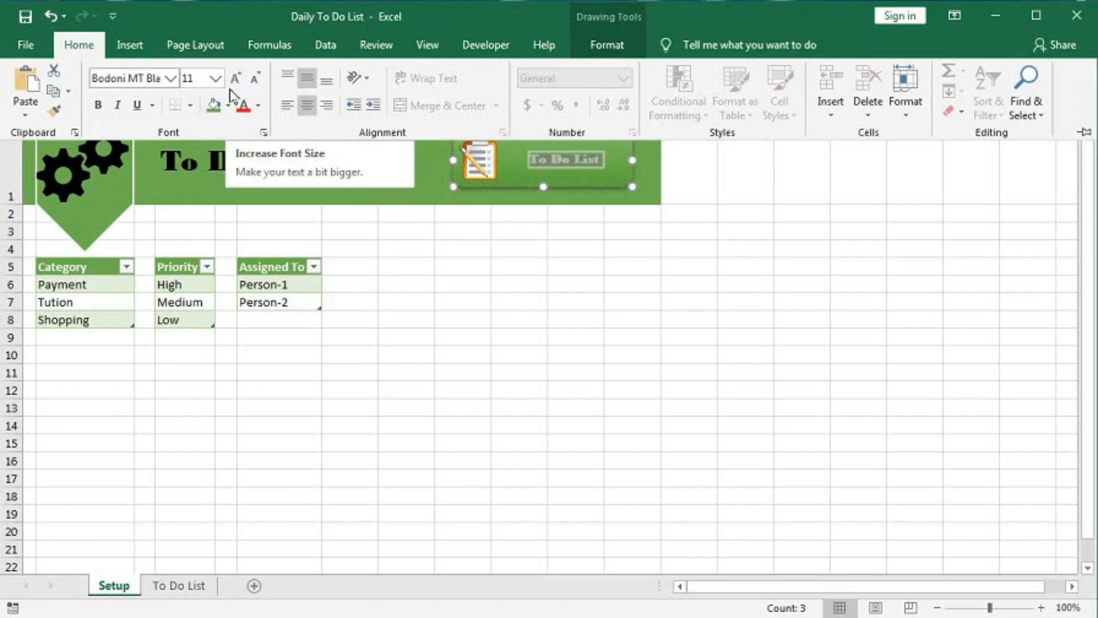
{"action": "left_click", "coordinate": [257, 106]}
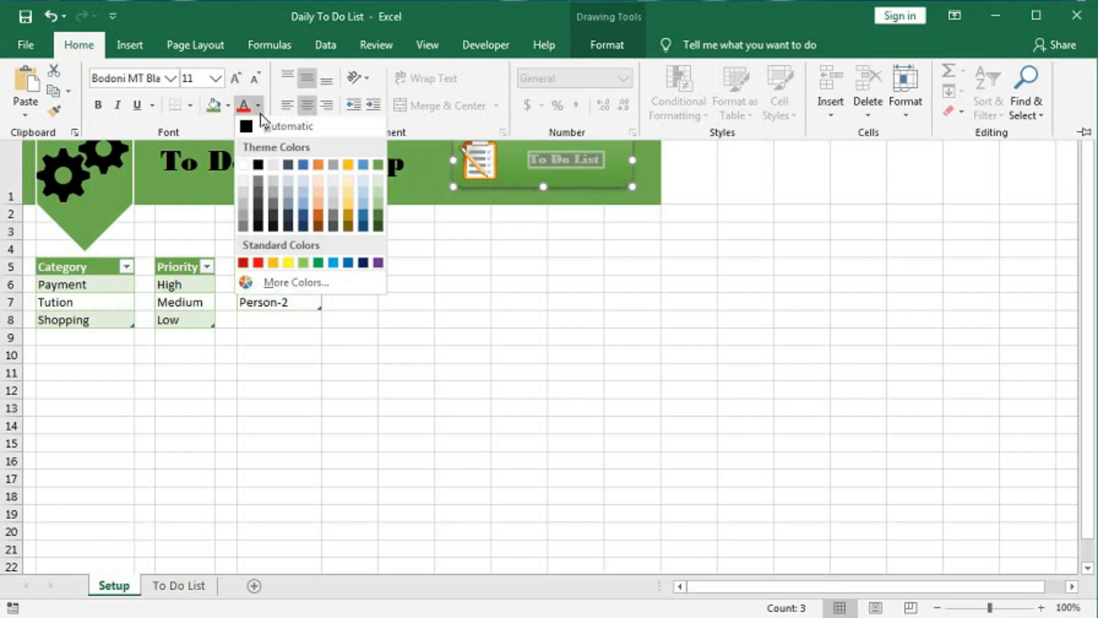
{"action": "left_click", "coordinate": [264, 122]}
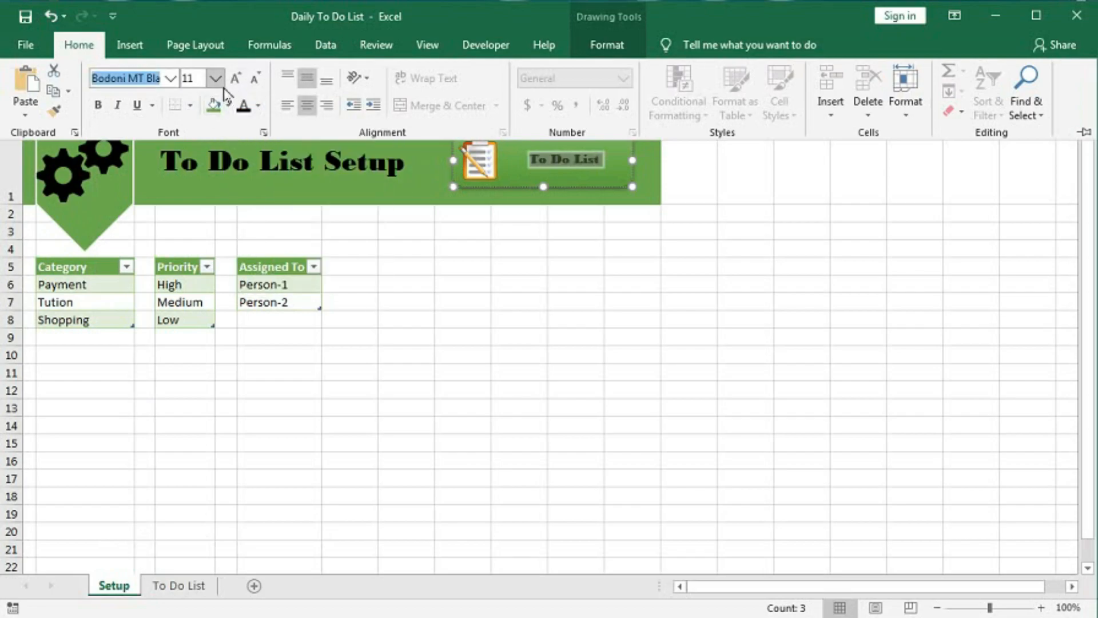
{"action": "left_click", "coordinate": [236, 79]}
{"action": "left_click", "coordinate": [238, 84]}
{"action": "left_click", "coordinate": [238, 84]}
{"action": "left_click", "coordinate": [238, 83]}
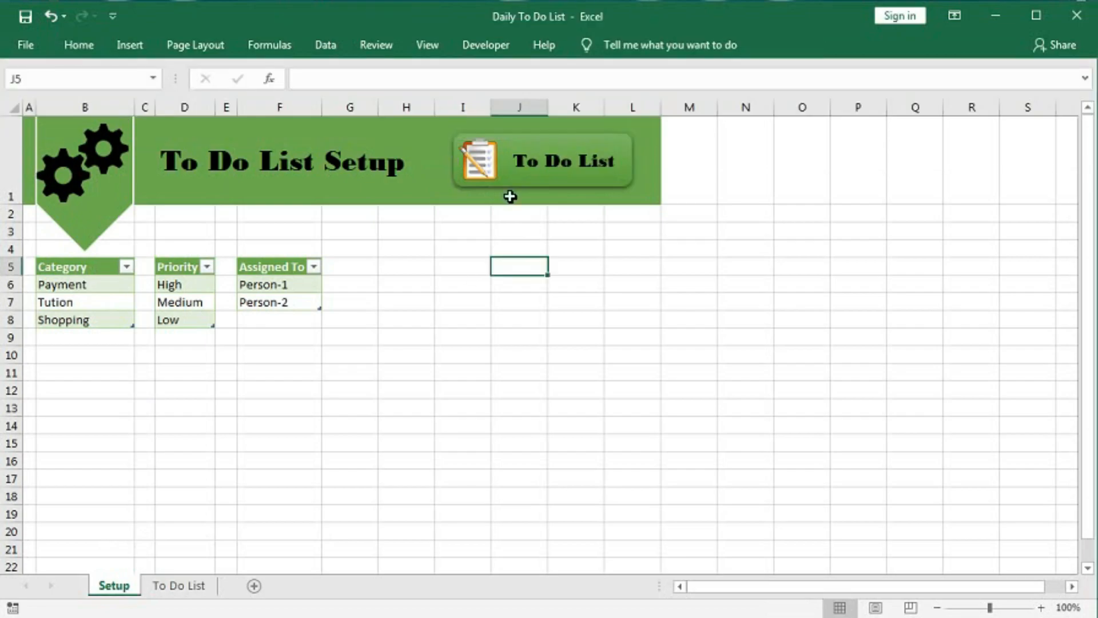
Step: Nudge the clipboard icon slightly to the right on the button and tilt it slightly counterclockwise
{"action": "left_click", "coordinate": [490, 171]}
{"action": "left_click_drag", "start_coordinate": [484, 162], "coordinate": [487, 162]}
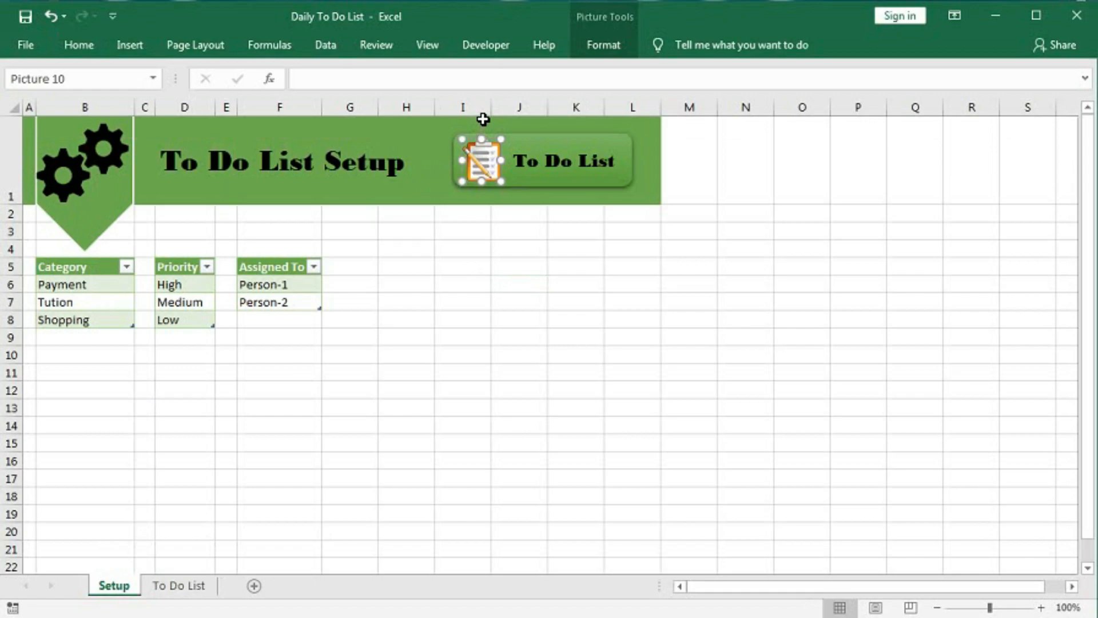
{"action": "left_click_drag", "start_coordinate": [482, 117], "coordinate": [465, 118]}
{"action": "left_click", "coordinate": [515, 229]}
Step: Group the clipboard icon with the green To Do List rounded rectangle
{"action": "left_click", "coordinate": [486, 162]}
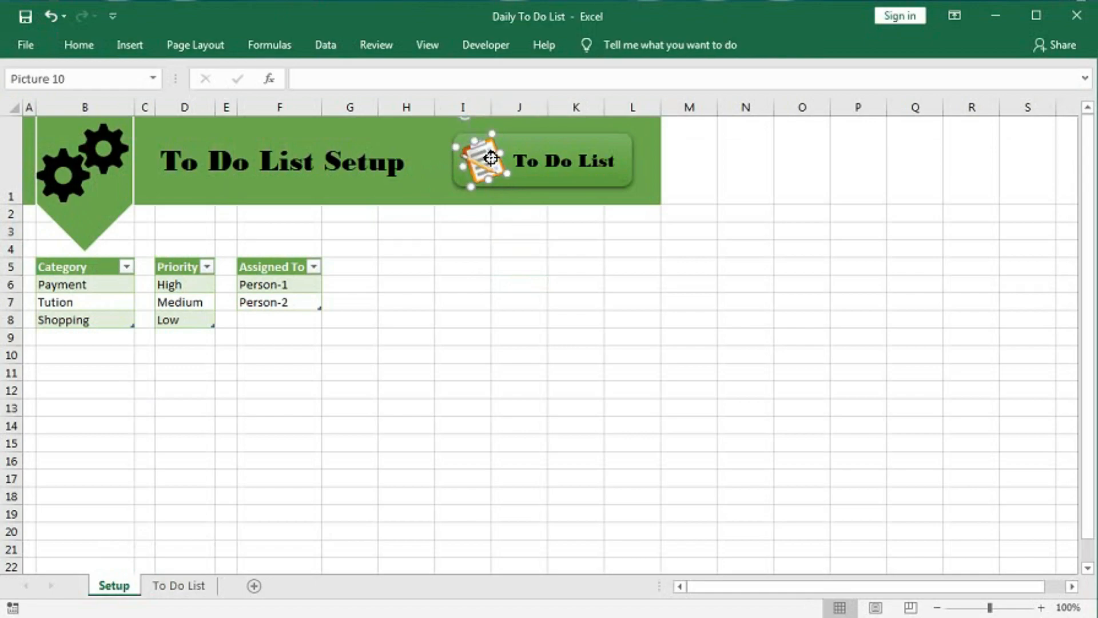
{"action": "left_click", "coordinate": [558, 169]}
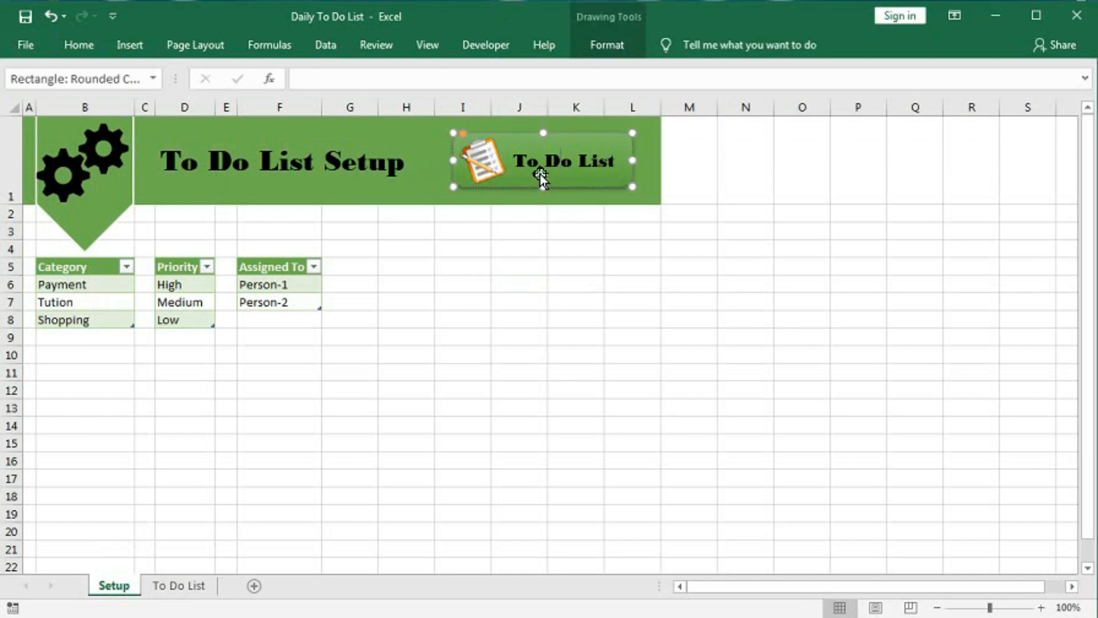
{"action": "left_click", "coordinate": [484, 164]}
{"action": "left_click", "coordinate": [542, 167], "text": "ctrl"}
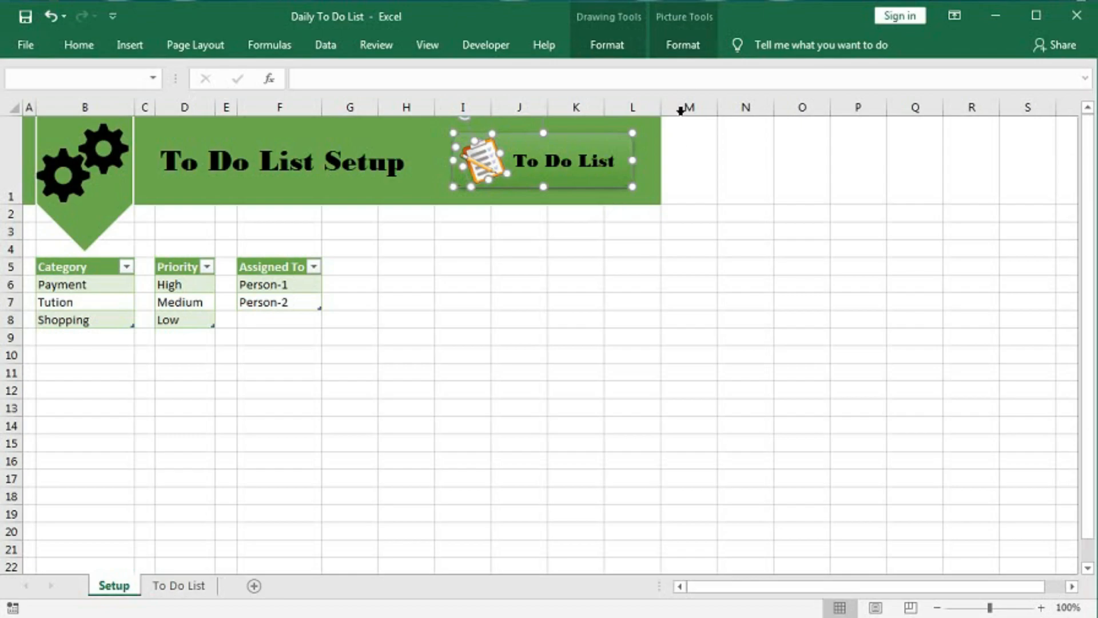
{"action": "left_click", "coordinate": [681, 46]}
{"action": "left_click", "coordinate": [888, 92]}
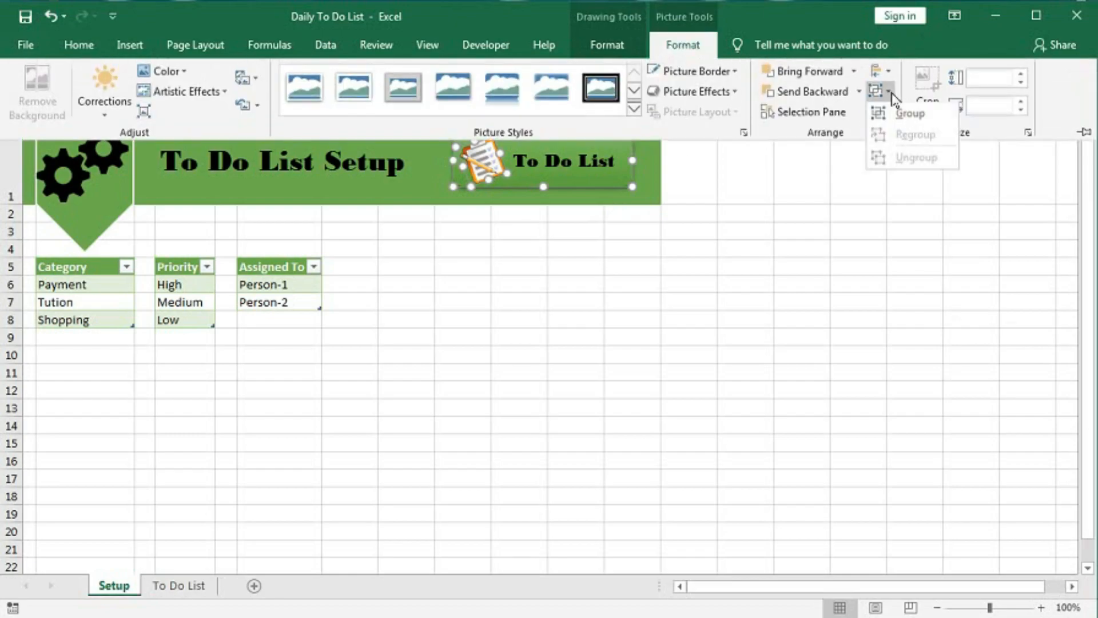
{"action": "left_click", "coordinate": [906, 114]}
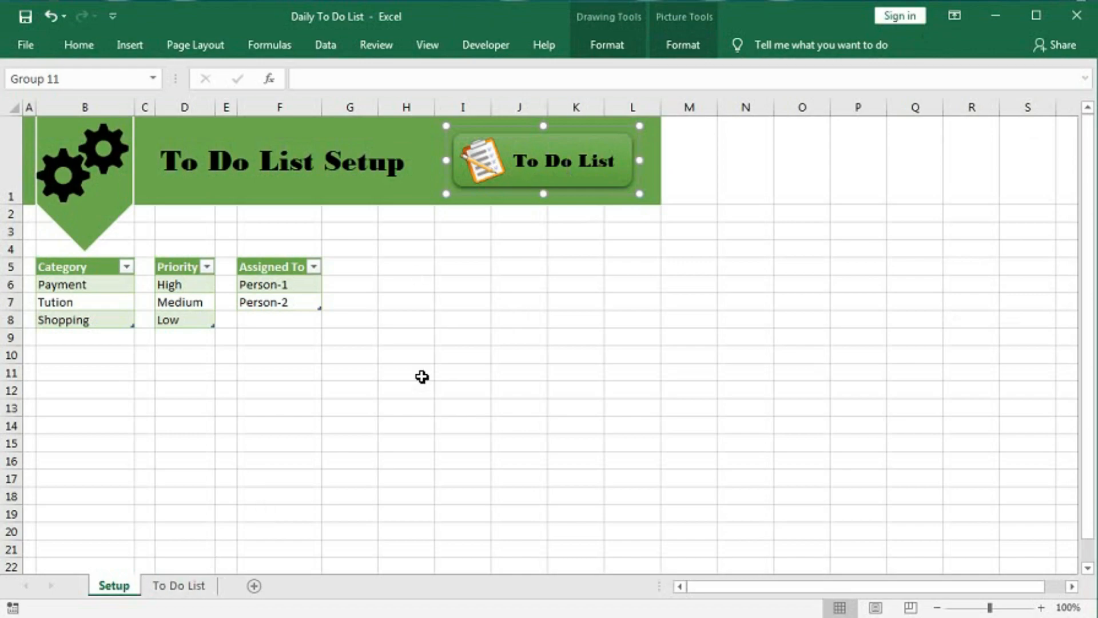
Step: Link the grouped To Do List button to cell A1 of the 'To Do List' sheet in this workbook
{"action": "right_click", "coordinate": [536, 169]}
{"action": "right_click", "coordinate": [506, 191]}
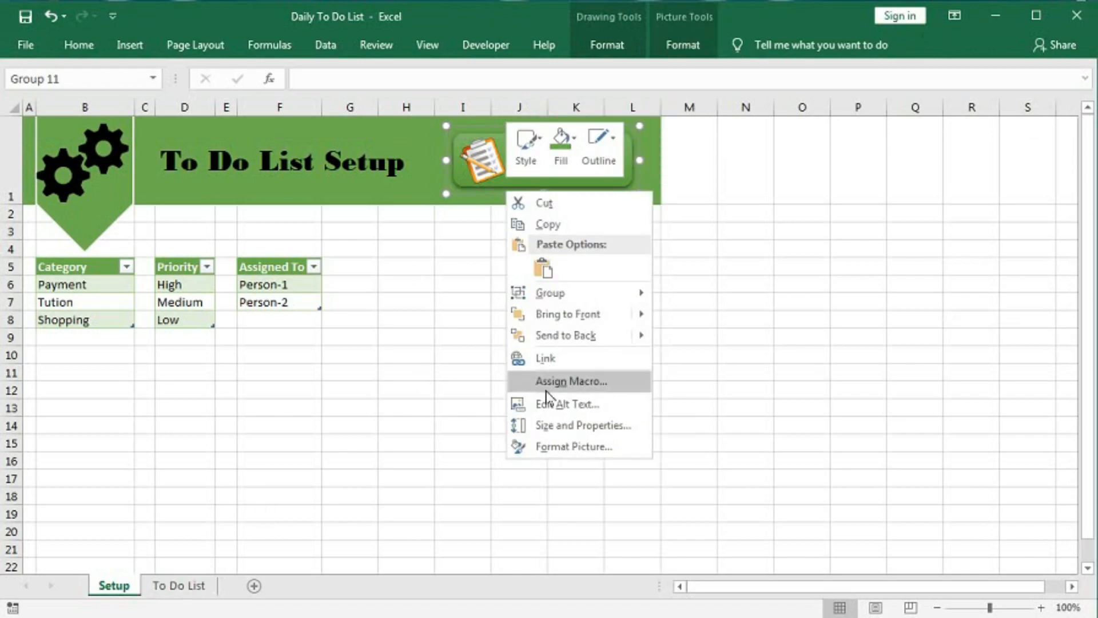
{"action": "left_click", "coordinate": [563, 361]}
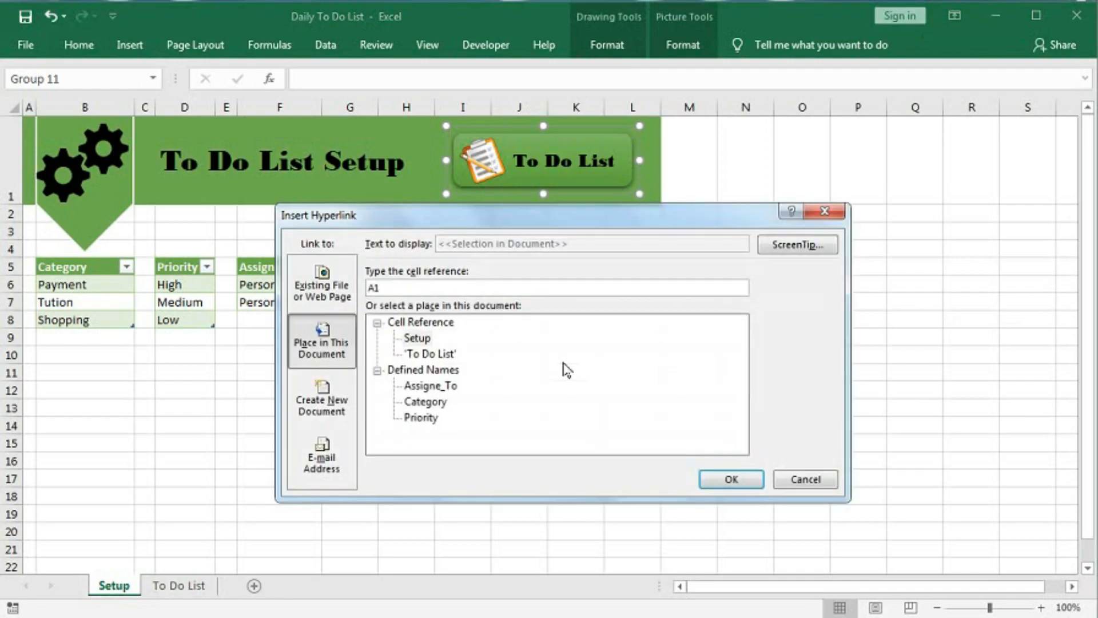
{"action": "left_click", "coordinate": [430, 355]}
{"action": "double_click", "coordinate": [410, 286]}
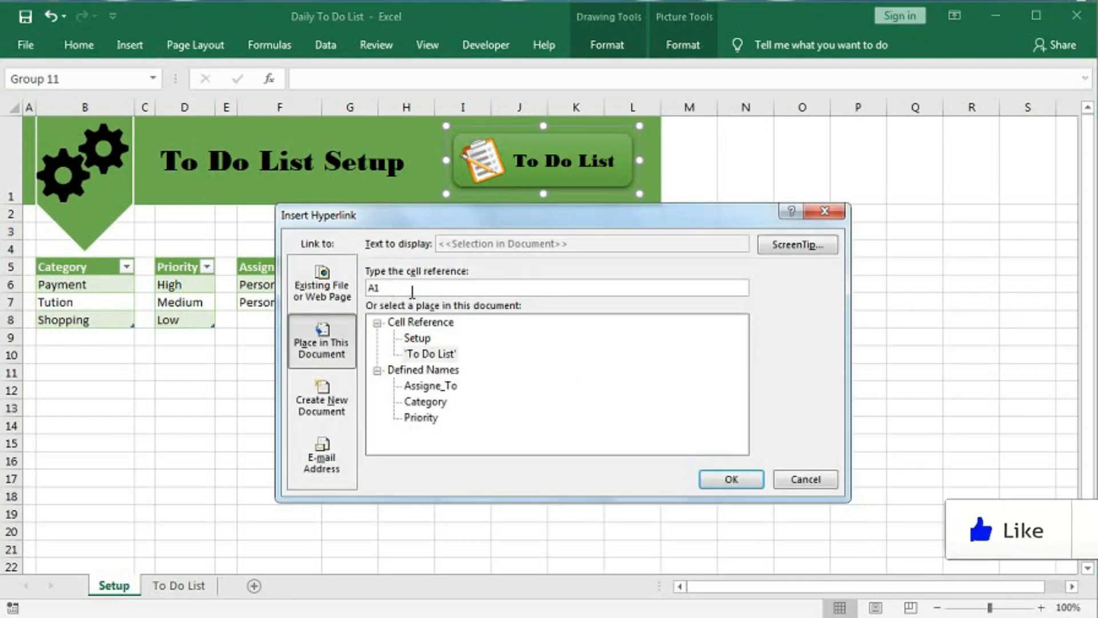
{"action": "left_click", "coordinate": [731, 478]}
{"action": "left_click", "coordinate": [652, 407]}
Step: Test the To Do List button's link, return to the Setup sheet and follow the link again
{"action": "left_click", "coordinate": [549, 172]}
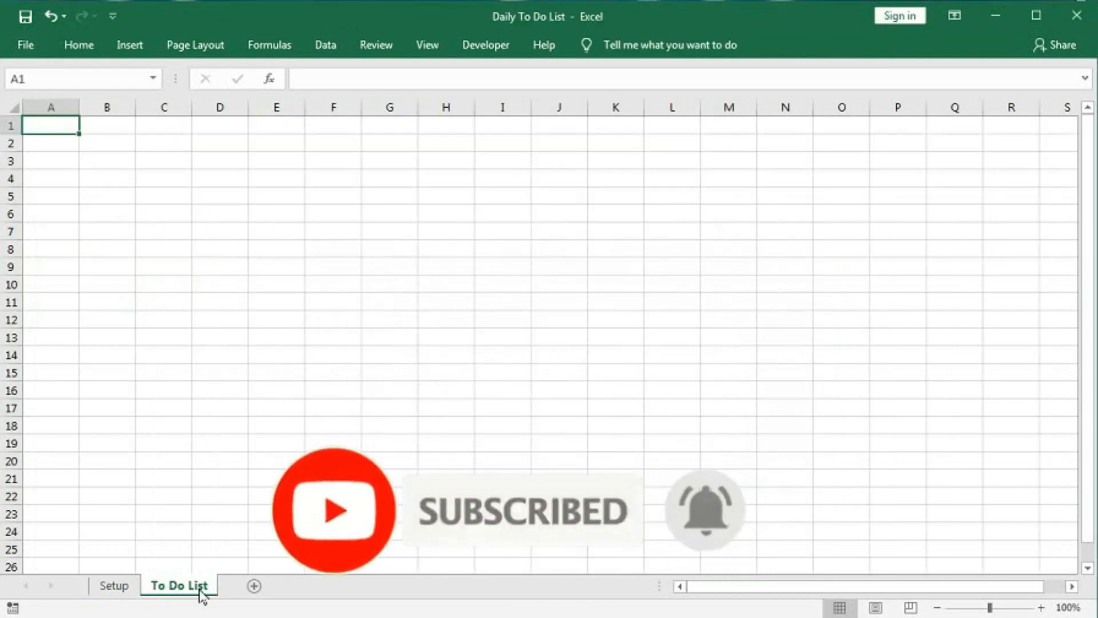
{"action": "left_click", "coordinate": [109, 587]}
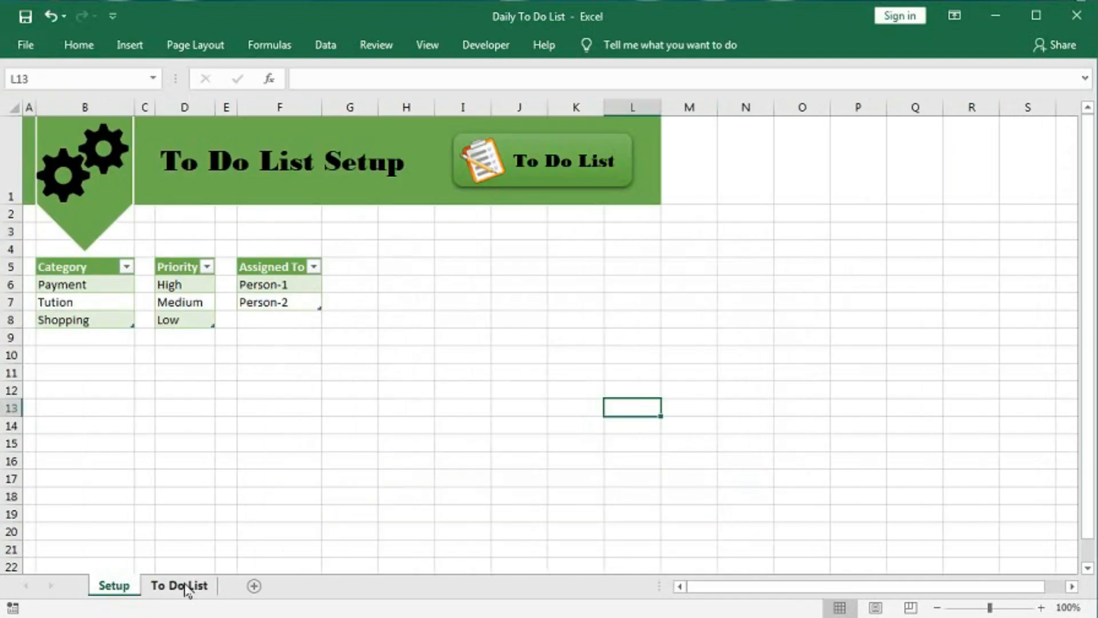
{"action": "left_click", "coordinate": [525, 188]}
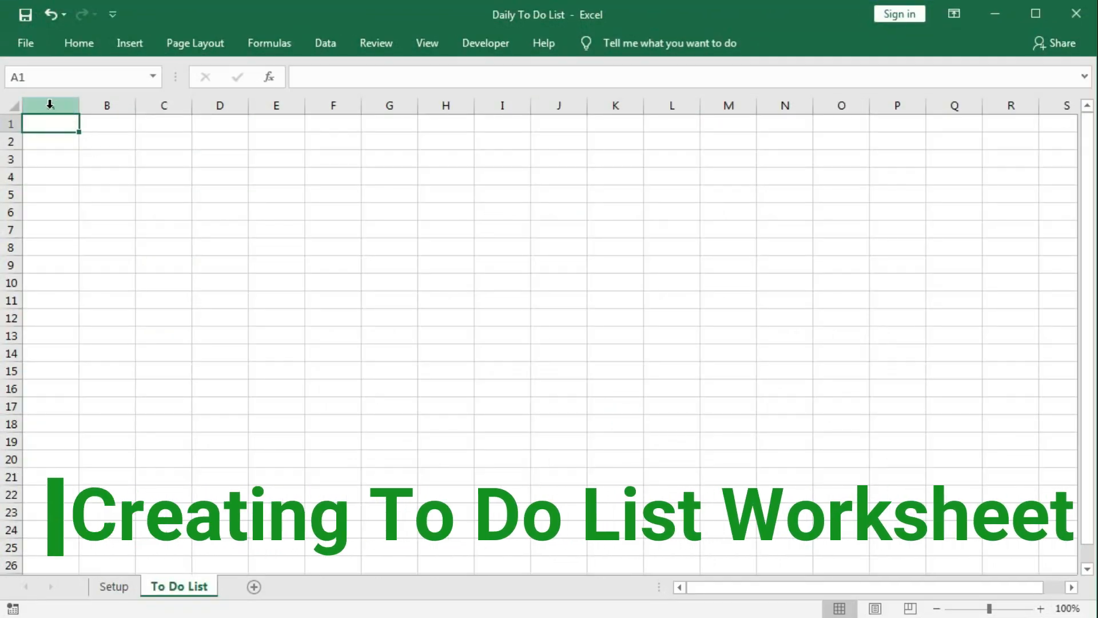
Step: Set the width of column A on the To Do List sheet to 3
{"action": "right_click", "coordinate": [49, 105]}
{"action": "left_click", "coordinate": [104, 315]}
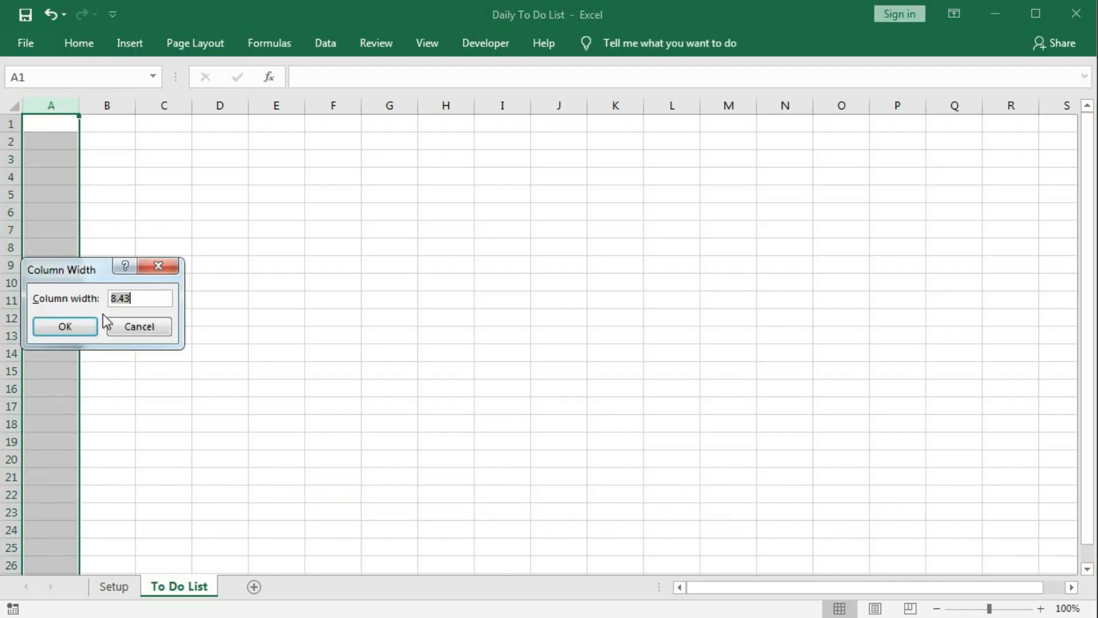
{"action": "type", "text": "3"}
{"action": "key", "text": "Return"}
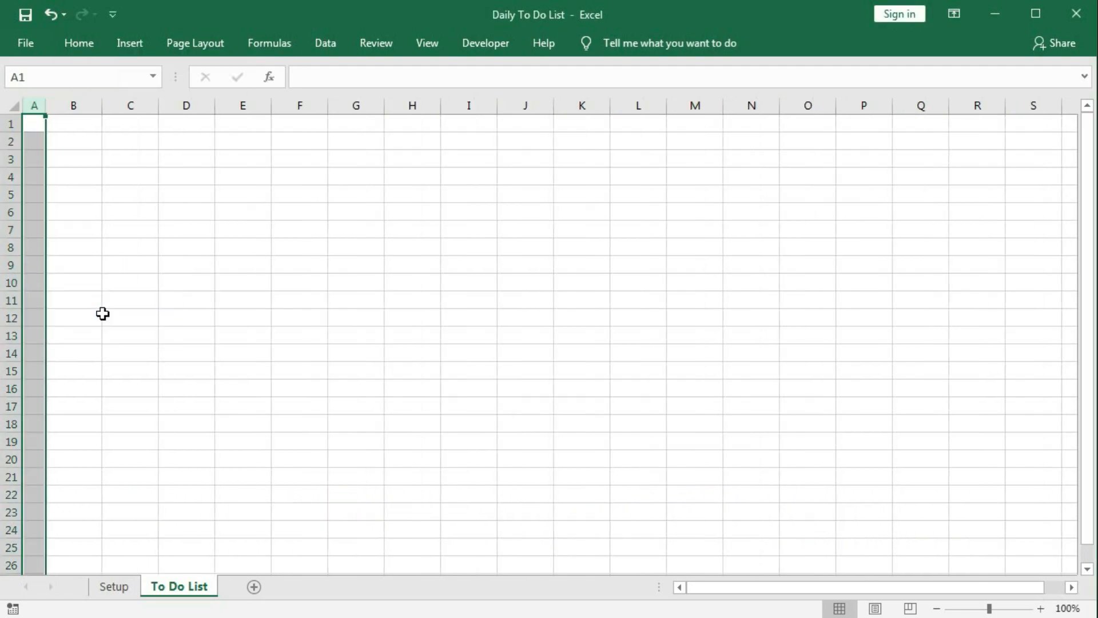
Step: Set the height of row 1 on the To Do List sheet to 75
{"action": "right_click", "coordinate": [10, 125]}
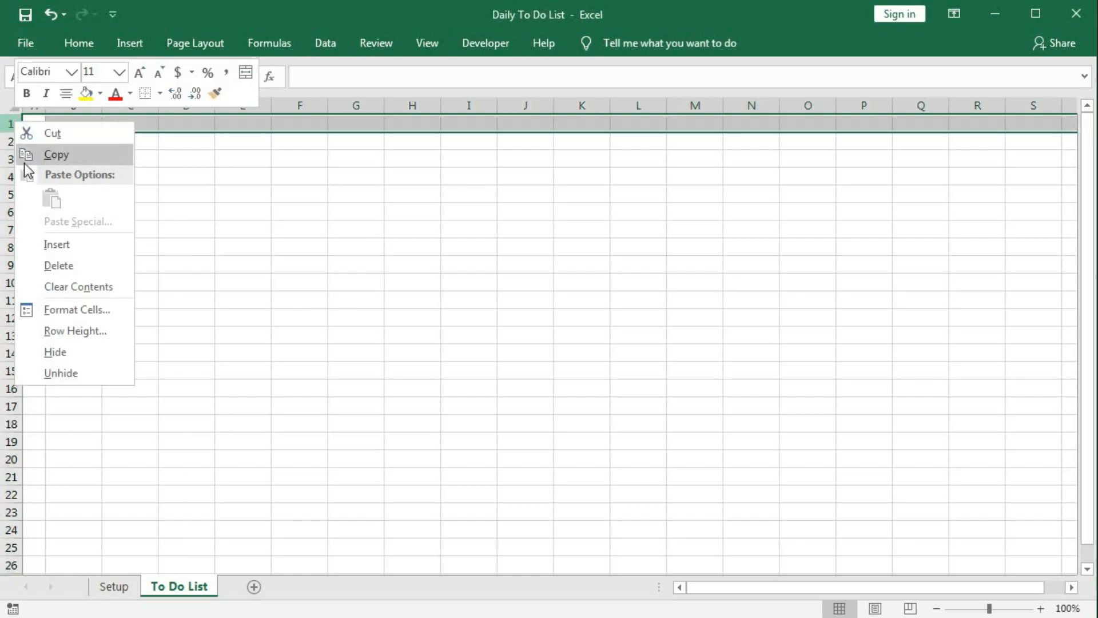
{"action": "left_click", "coordinate": [53, 330]}
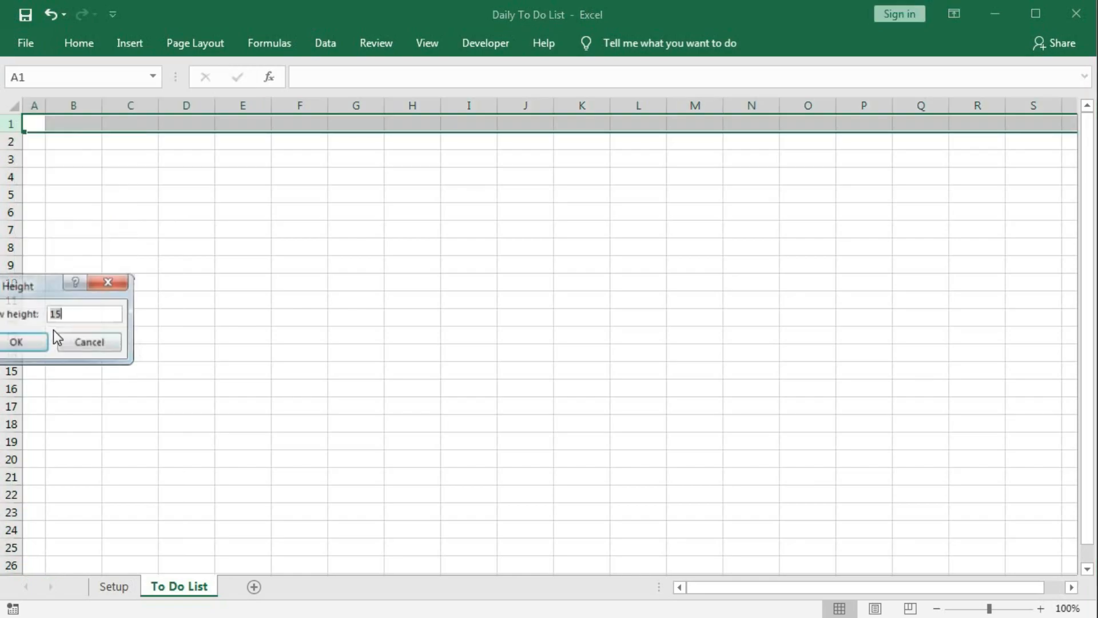
{"action": "left_click_drag", "start_coordinate": [48, 287], "coordinate": [114, 286]}
{"action": "type", "text": "75"}
{"action": "left_click", "coordinate": [85, 344]}
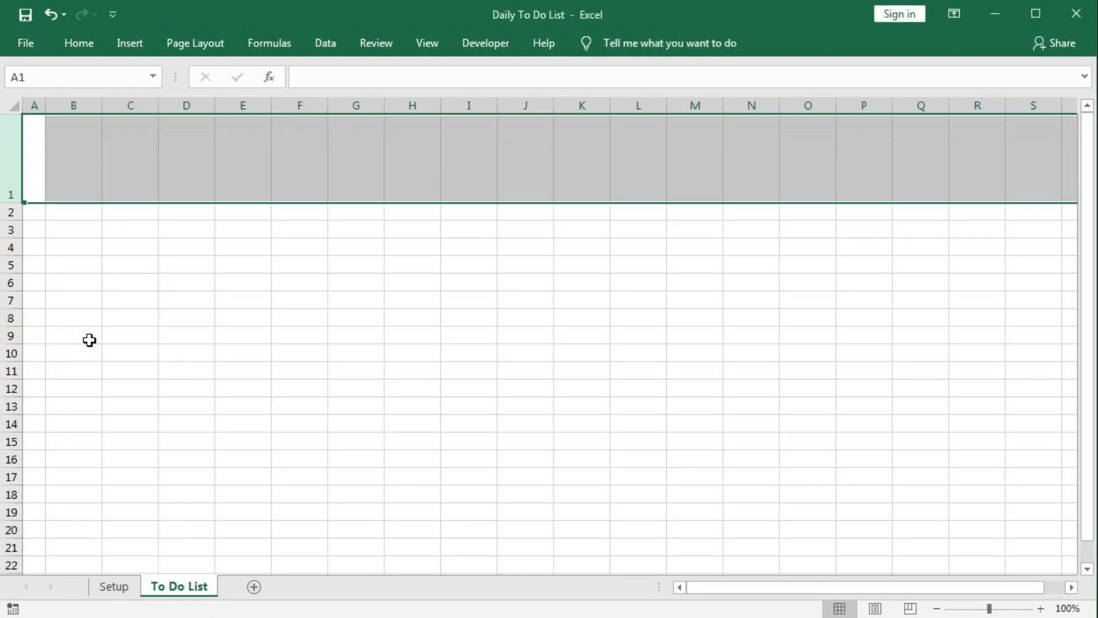
Step: Fill cells A1:N1 with the theme green as a header band
{"action": "left_click_drag", "start_coordinate": [34, 149], "coordinate": [748, 149]}
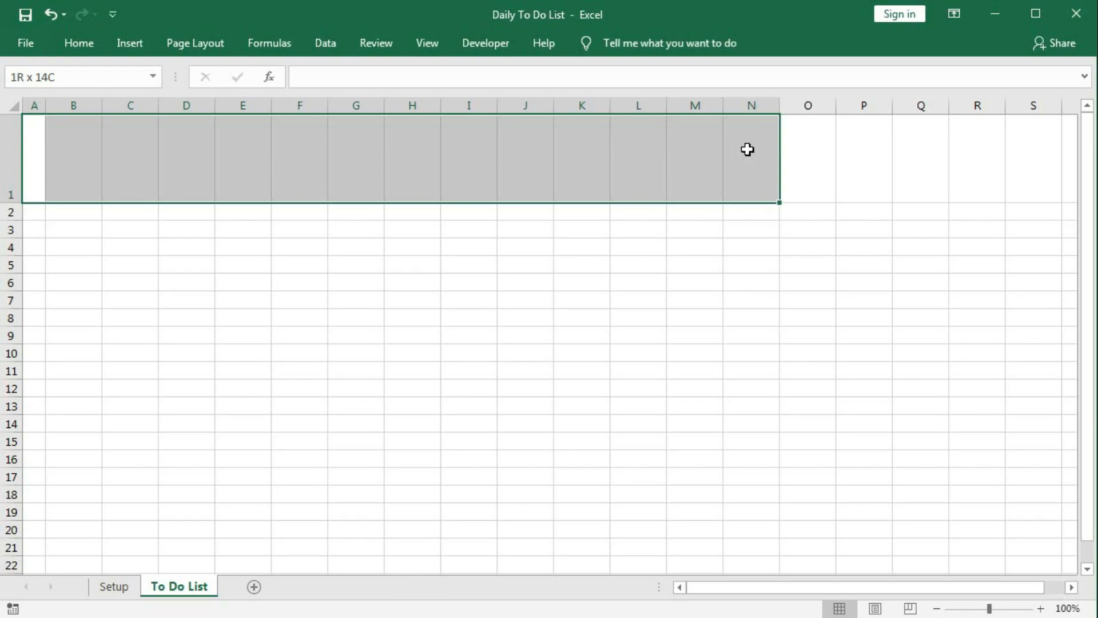
{"action": "left_click", "coordinate": [79, 46]}
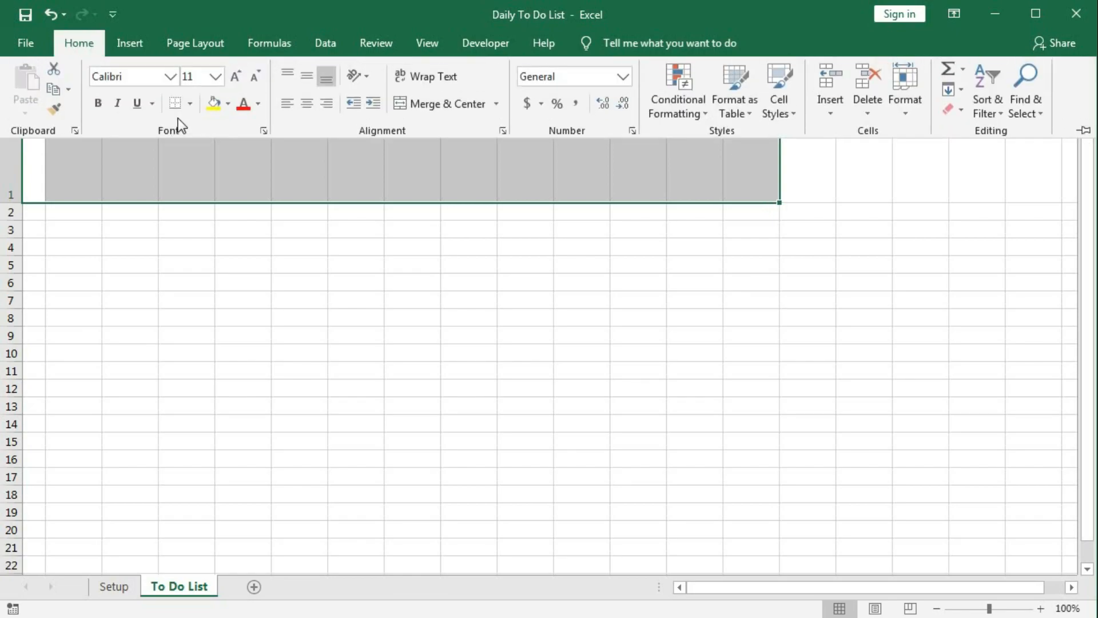
{"action": "left_click", "coordinate": [228, 103]}
{"action": "left_click", "coordinate": [345, 141]}
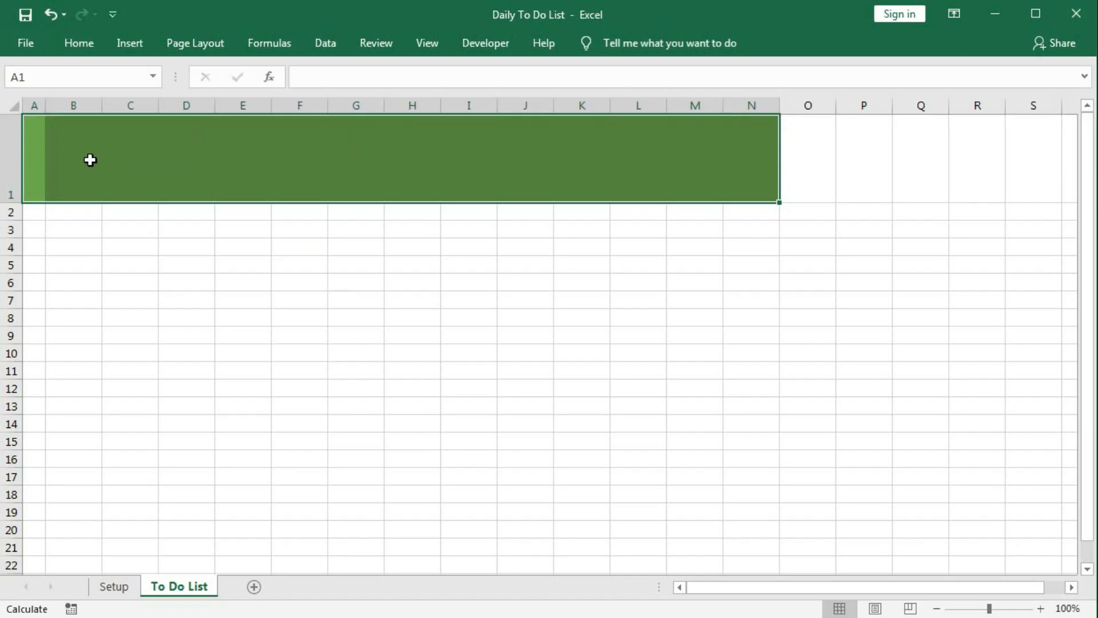
Step: Draw a pentagon arrow shape about 4.3 cm long and 2.8 cm high below the green header band
{"action": "left_click", "coordinate": [131, 46]}
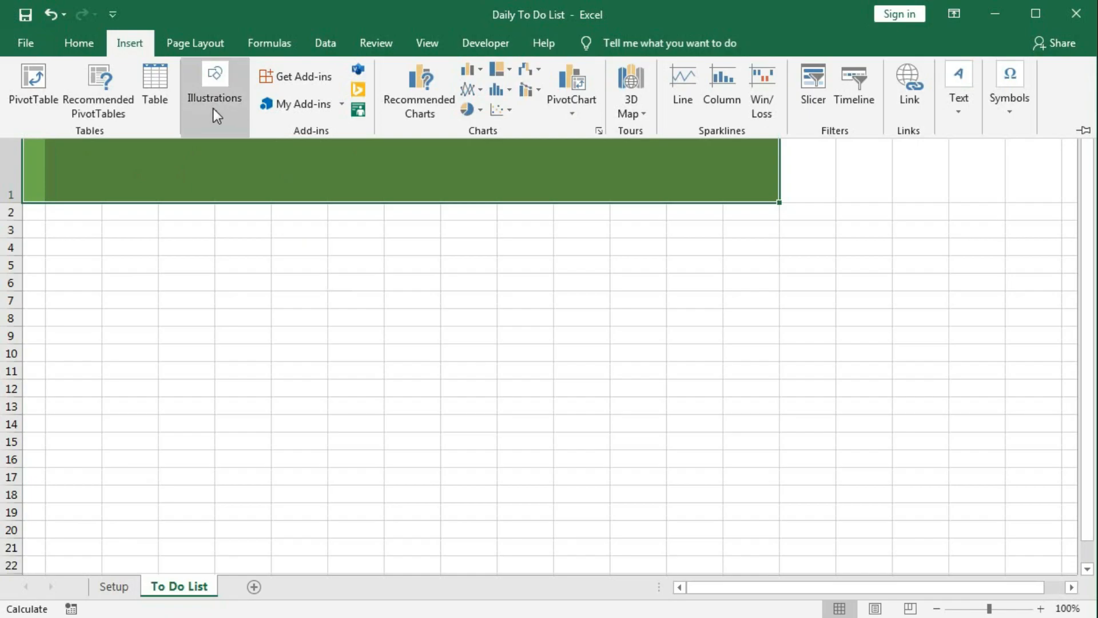
{"action": "left_click", "coordinate": [212, 108]}
{"action": "left_click", "coordinate": [284, 193]}
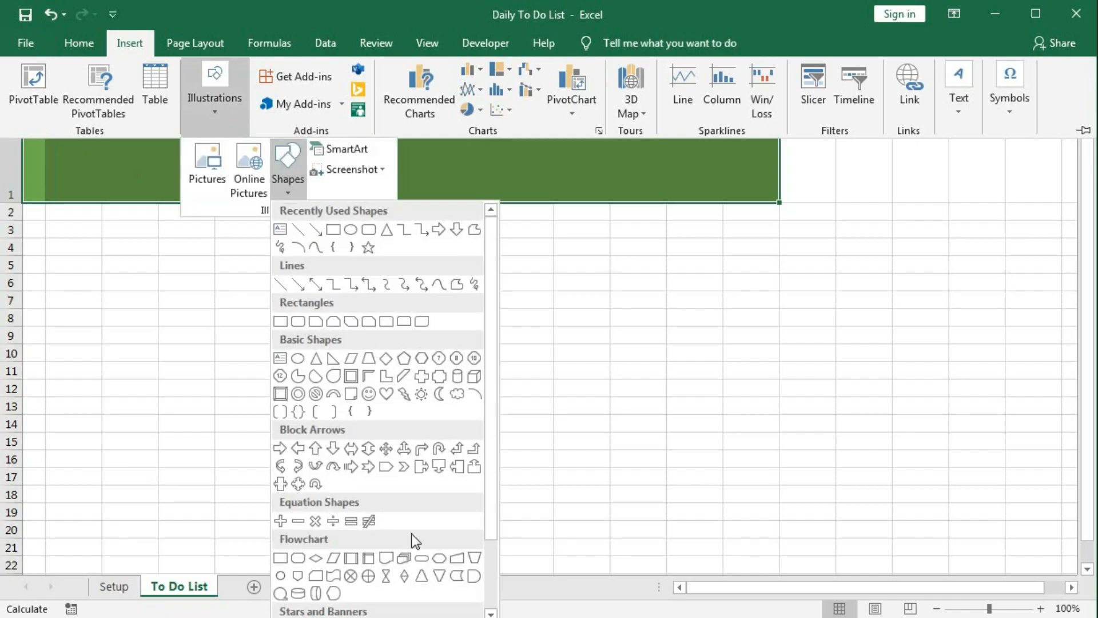
{"action": "left_click", "coordinate": [387, 468]}
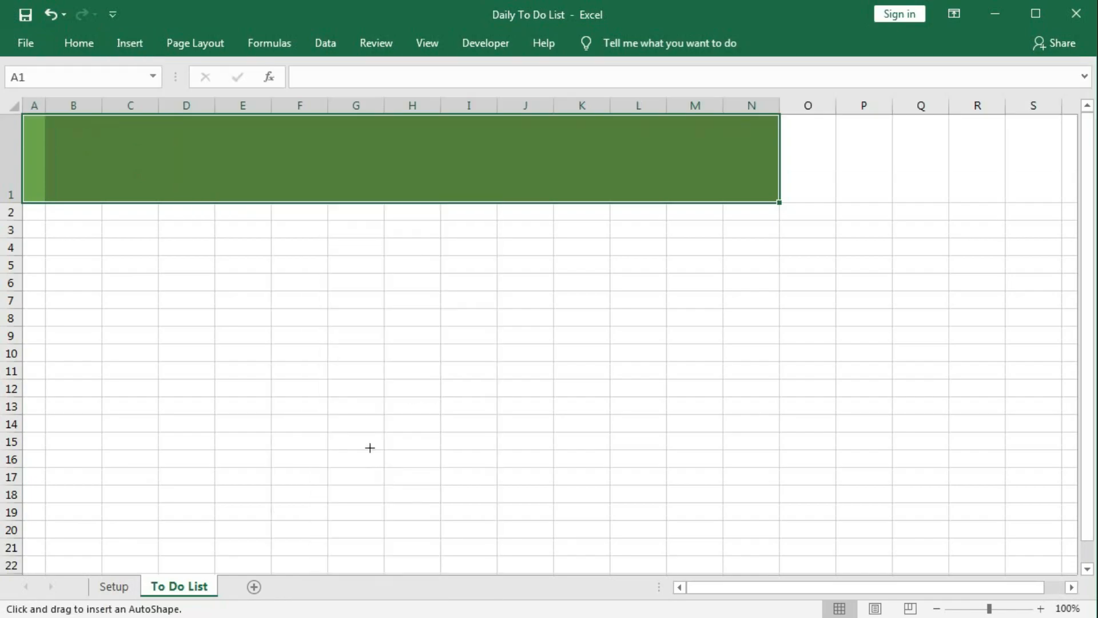
{"action": "left_click_drag", "start_coordinate": [286, 264], "coordinate": [429, 358]}
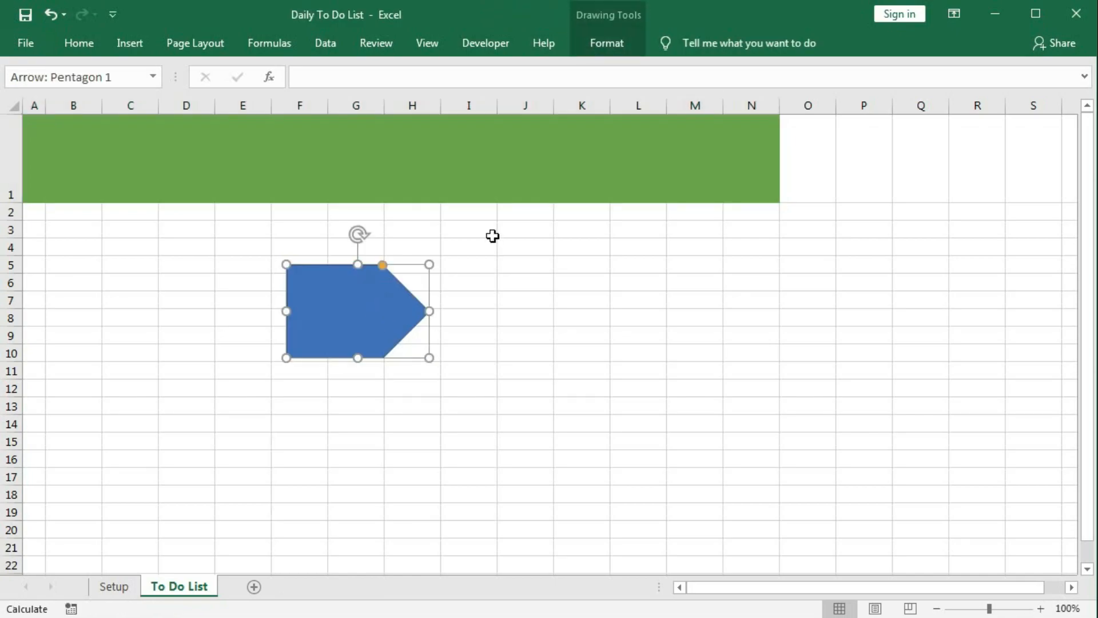
Step: Rotate the pentagon arrow right by 90° so that it points downward
{"action": "left_click", "coordinate": [588, 41]}
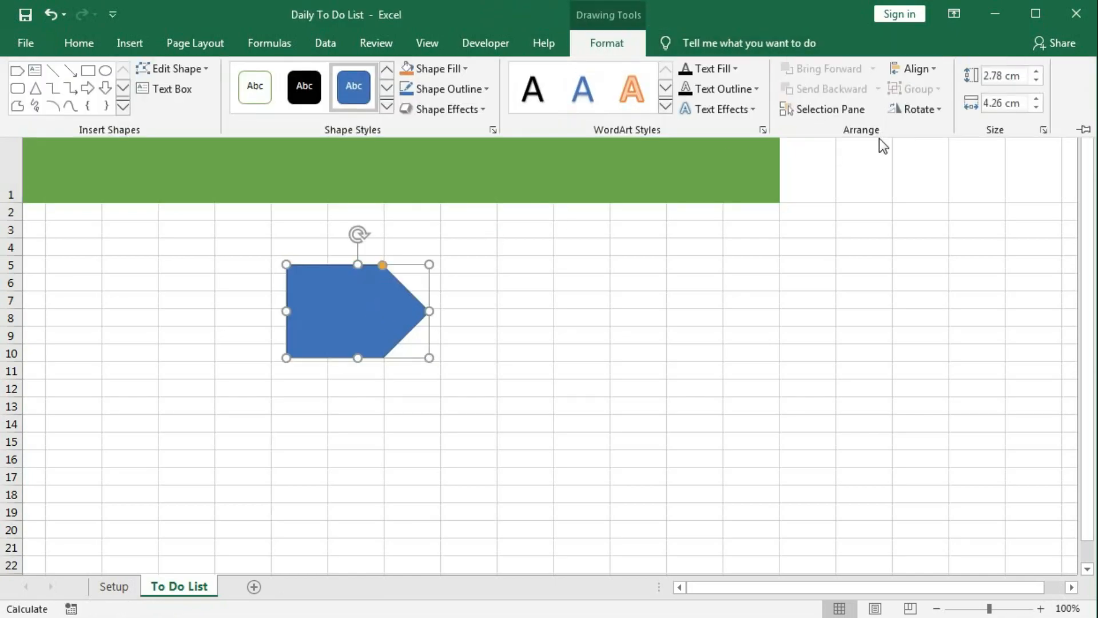
{"action": "left_click", "coordinate": [936, 106]}
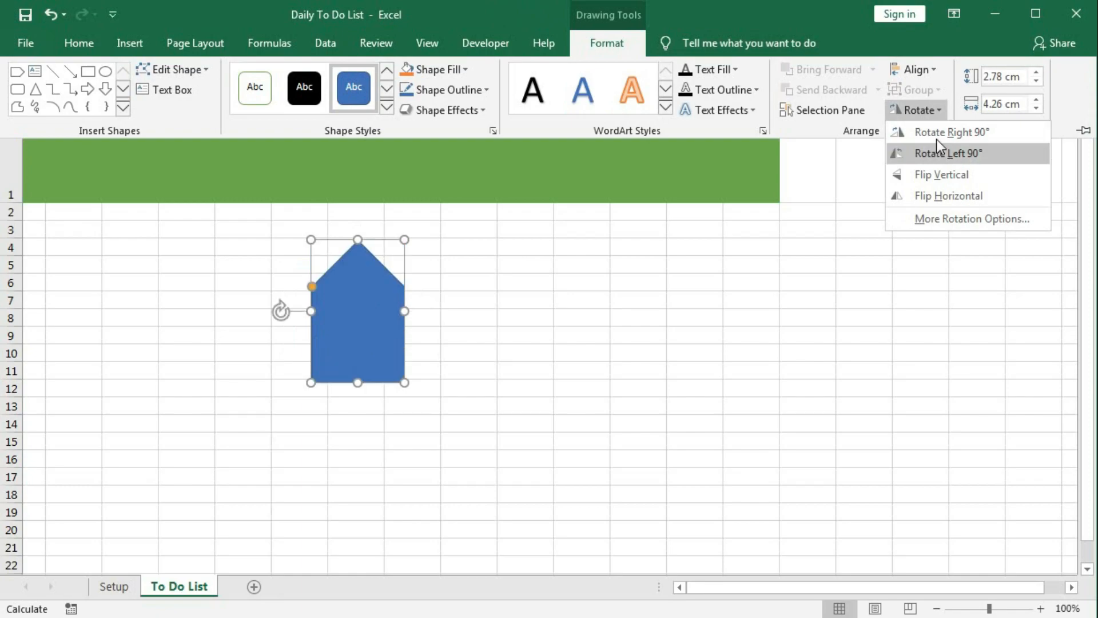
{"action": "left_click", "coordinate": [937, 136]}
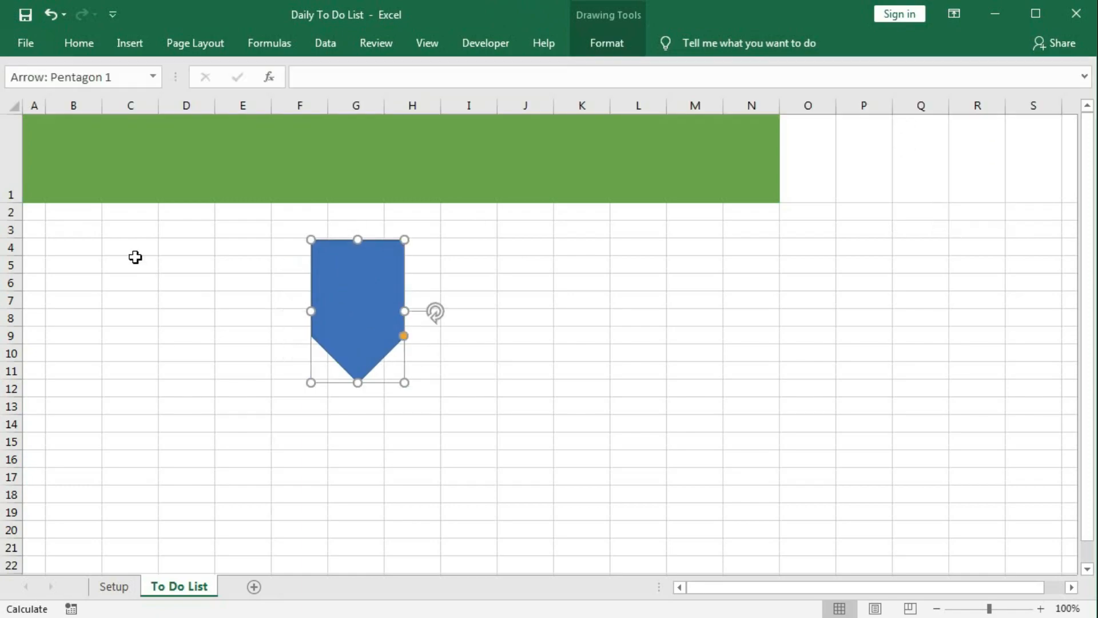
Step: Move the pentagon onto the header over columns B and C and resize it to about 3.1 cm wide by 4.2 cm tall
{"action": "left_click_drag", "start_coordinate": [330, 272], "coordinate": [84, 146]}
{"action": "left_click_drag", "start_coordinate": [138, 185], "coordinate": [148, 184]}
{"action": "left_click_drag", "start_coordinate": [97, 256], "coordinate": [98, 253]}
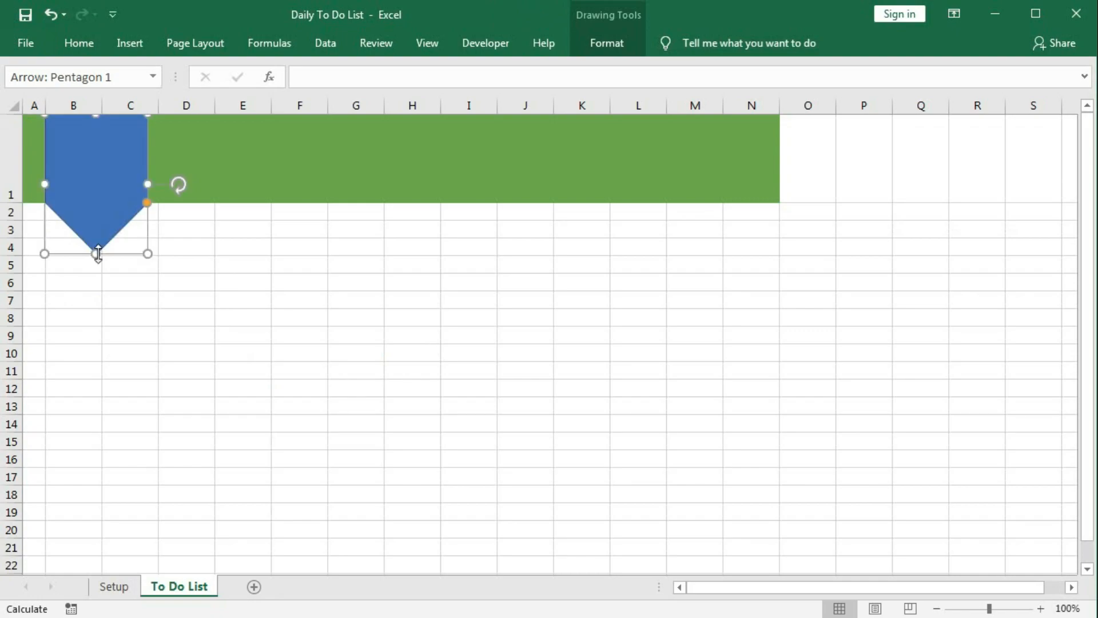
Step: Fill the pentagon with the same theme green as the header band
{"action": "left_click", "coordinate": [606, 43]}
{"action": "left_click", "coordinate": [465, 72]}
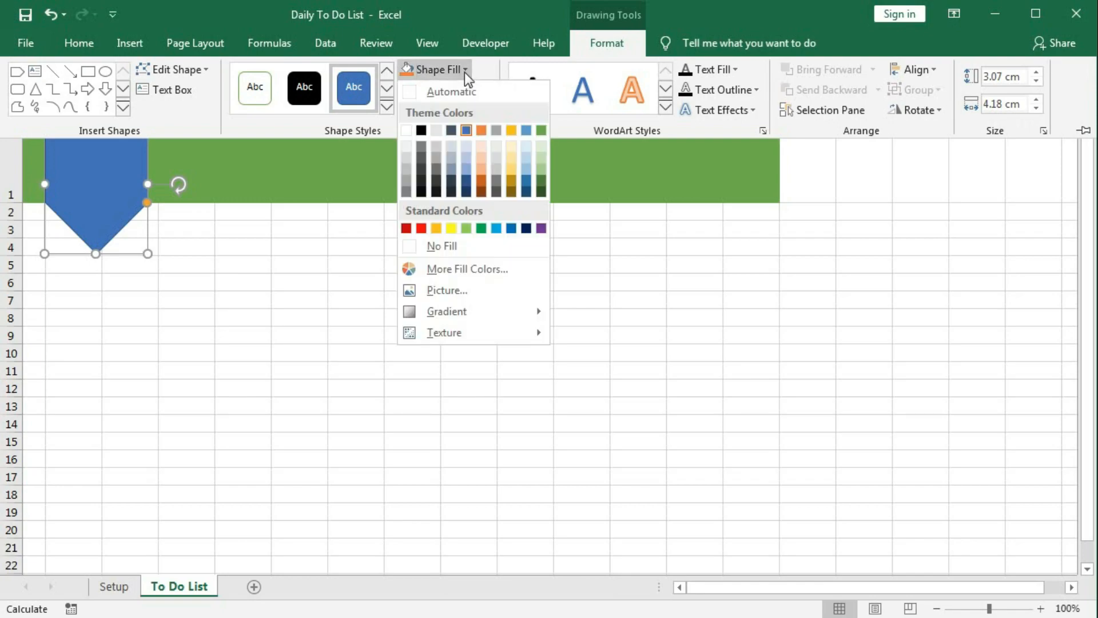
{"action": "left_click", "coordinate": [541, 128]}
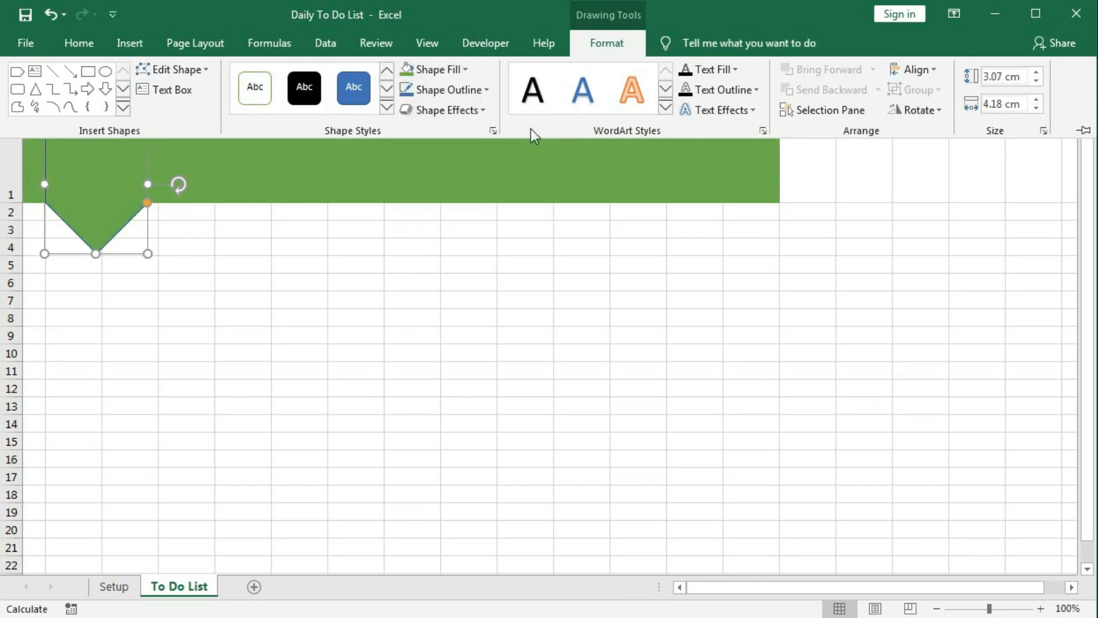
Step: Give the pentagon a white outline with a weight of 1½ pt
{"action": "left_click", "coordinate": [486, 92]}
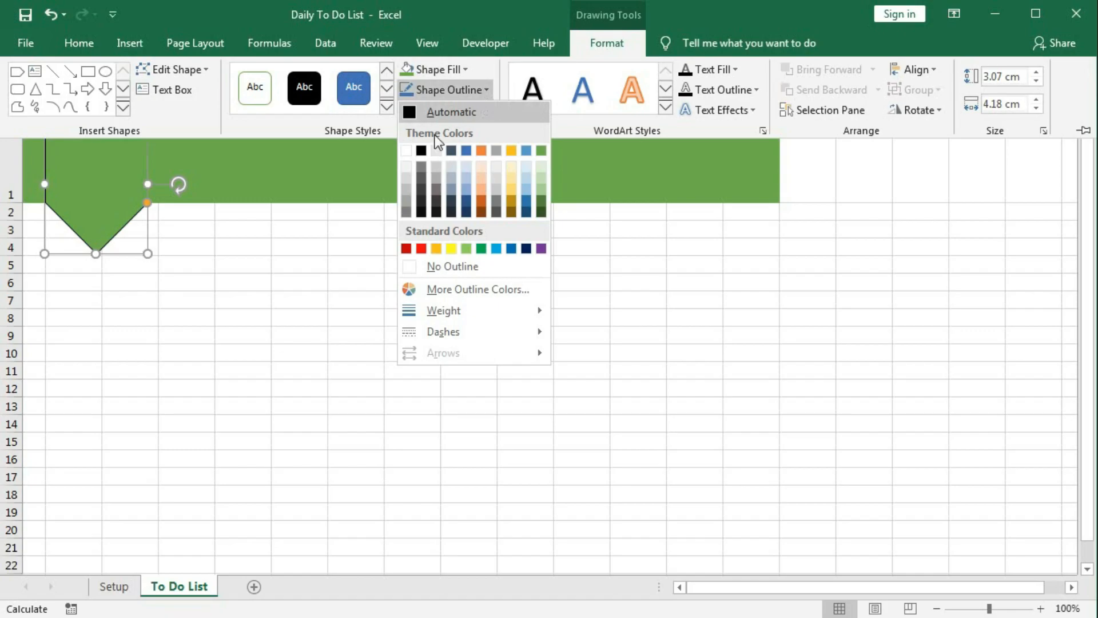
{"action": "left_click", "coordinate": [406, 151]}
{"action": "left_click", "coordinate": [478, 88]}
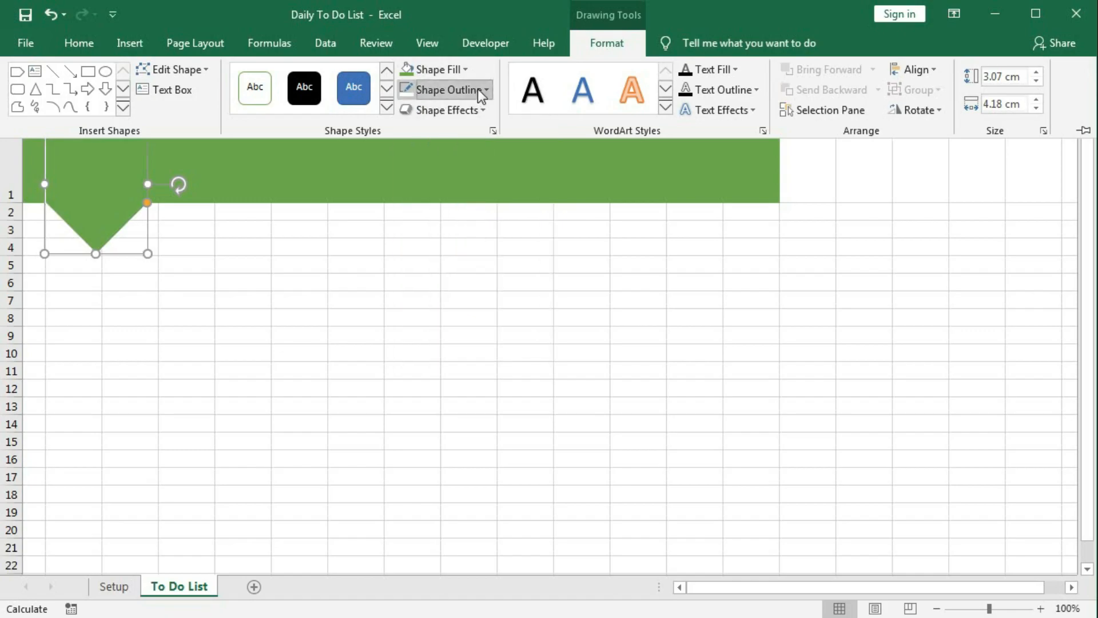
{"action": "mouse_move", "coordinate": [506, 310]}
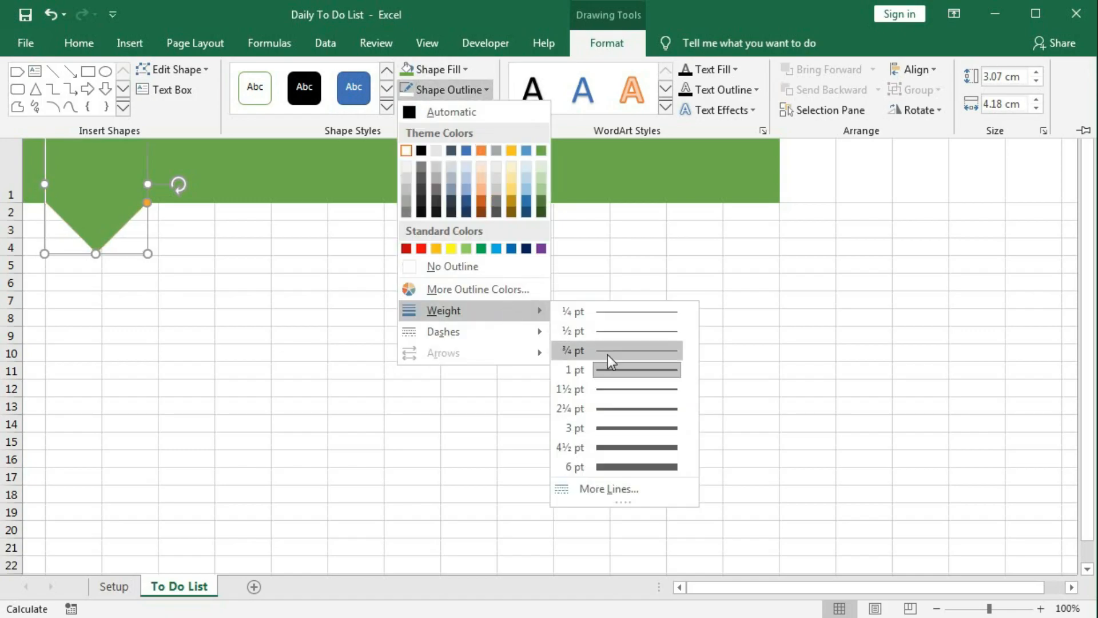
{"action": "left_click", "coordinate": [612, 393]}
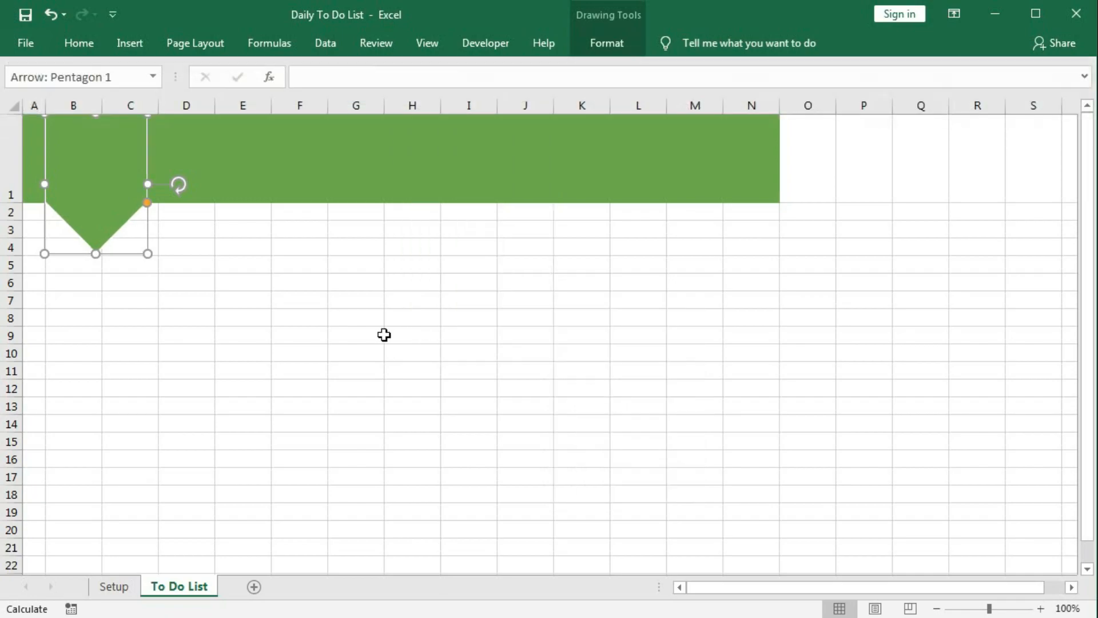
{"action": "left_click", "coordinate": [322, 325]}
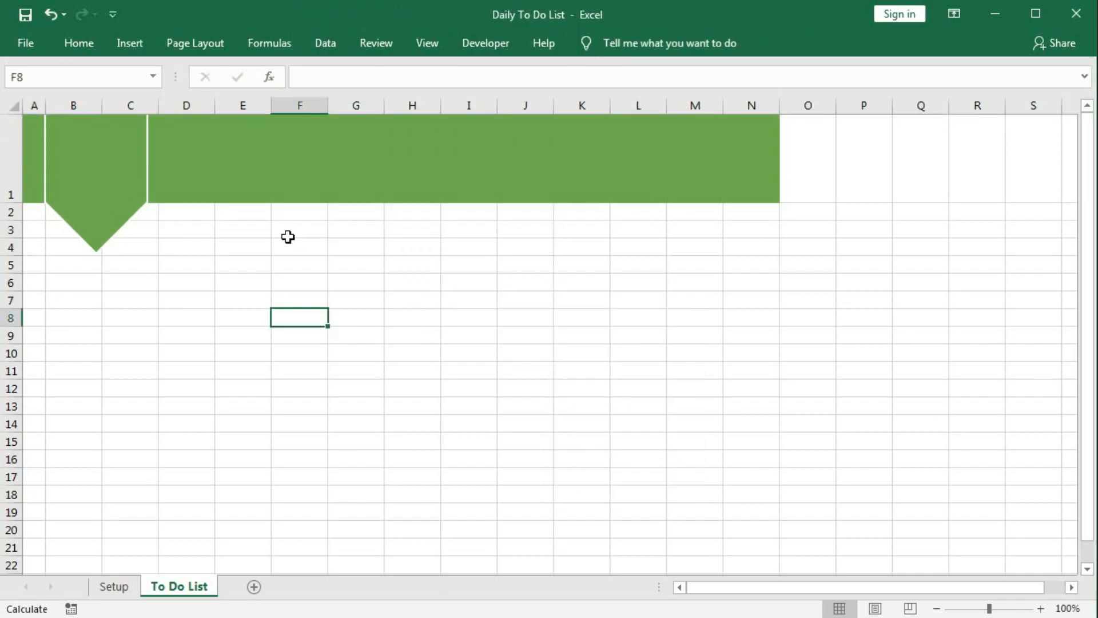
Step: Insert the To Do List picture from the Images folder into the To Do List sheet
{"action": "left_click", "coordinate": [135, 48]}
{"action": "left_click", "coordinate": [206, 107]}
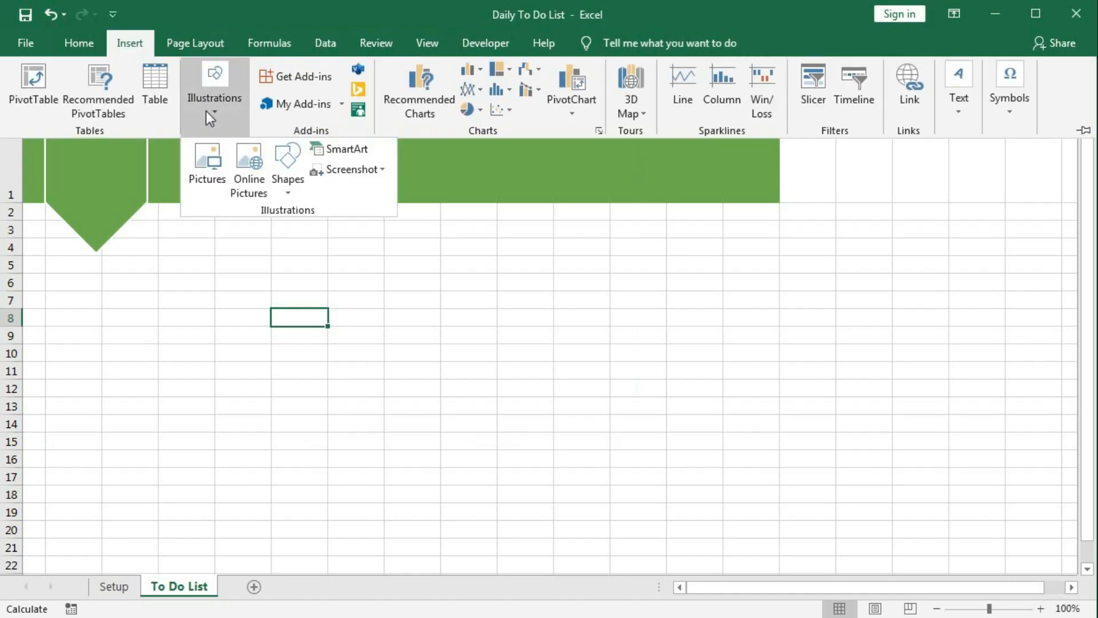
{"action": "left_click", "coordinate": [209, 162]}
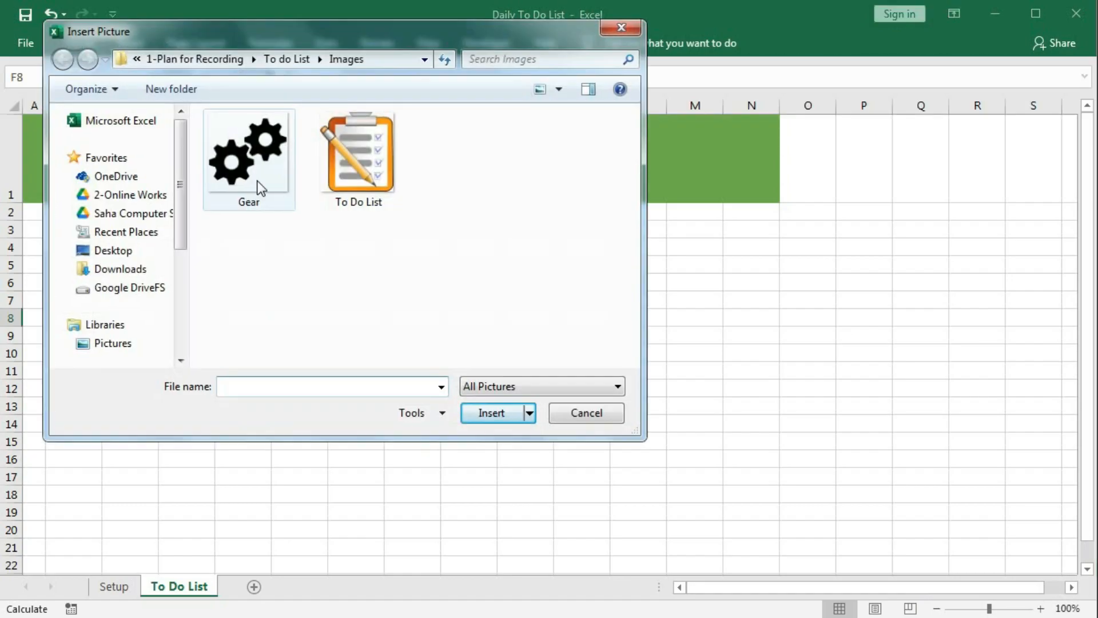
{"action": "left_click", "coordinate": [360, 172]}
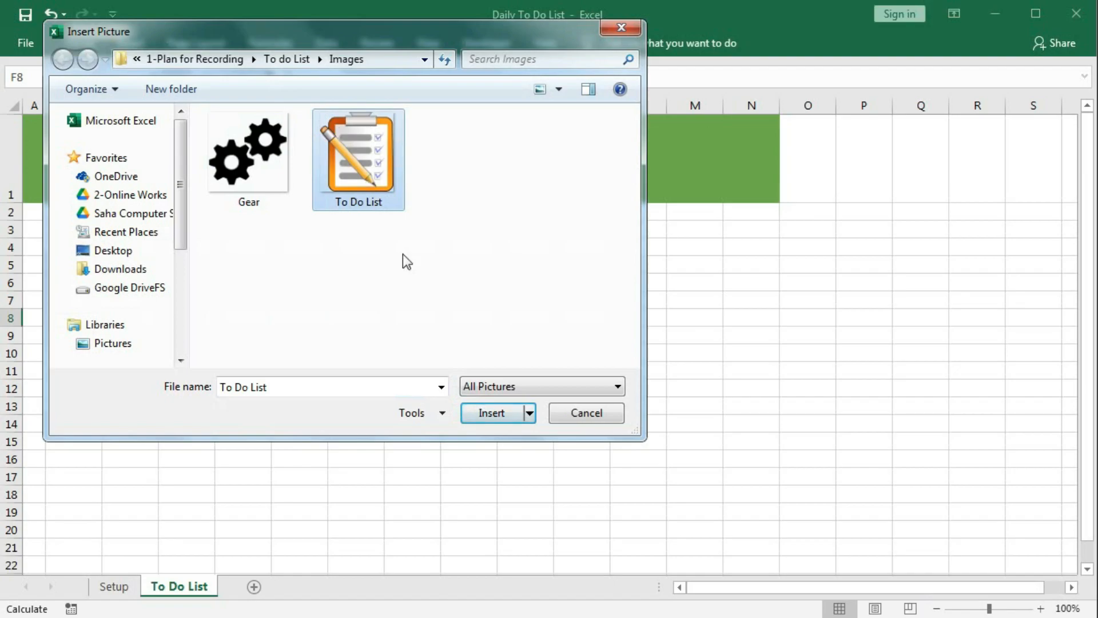
{"action": "left_click", "coordinate": [485, 414]}
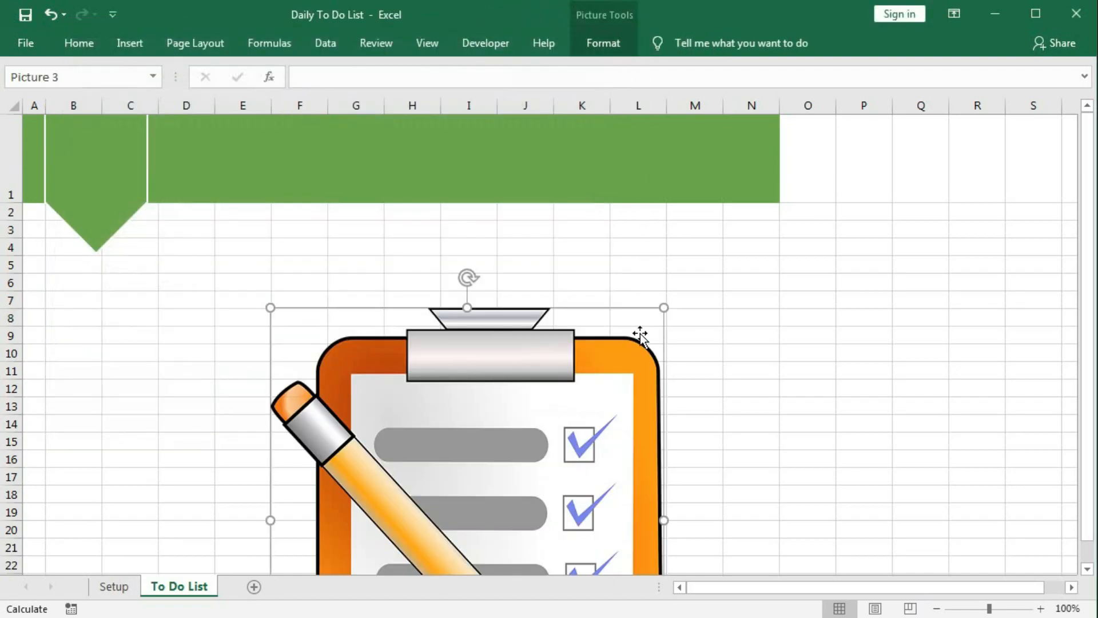
Step: Shrink the clipboard picture to fit inside the header pentagon, tilt it slightly counterclockwise and position it over columns B and C
{"action": "left_click_drag", "start_coordinate": [664, 307], "coordinate": [609, 366]}
{"action": "left_click_drag", "start_coordinate": [478, 465], "coordinate": [435, 280]}
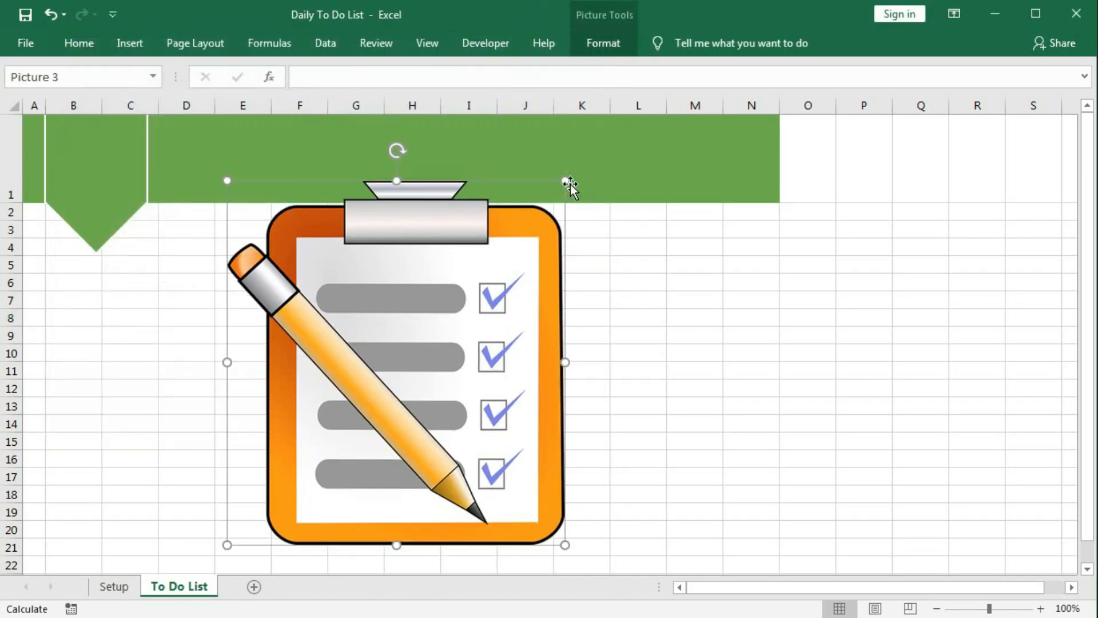
{"action": "left_click_drag", "start_coordinate": [565, 180], "coordinate": [97, 189]}
{"action": "left_click_drag", "start_coordinate": [97, 136], "coordinate": [75, 143]}
{"action": "left_click_drag", "start_coordinate": [90, 196], "coordinate": [85, 162]}
{"action": "left_click", "coordinate": [202, 277]}
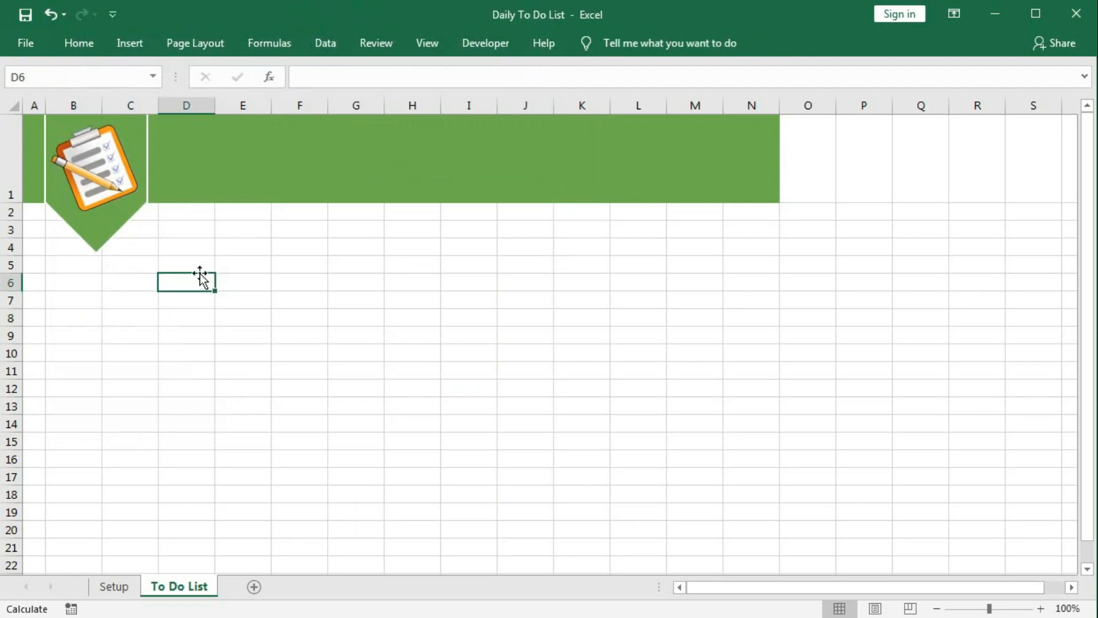
Step: Enter the title Daily To Do List in cell D1 of the green header
{"action": "left_click", "coordinate": [196, 153]}
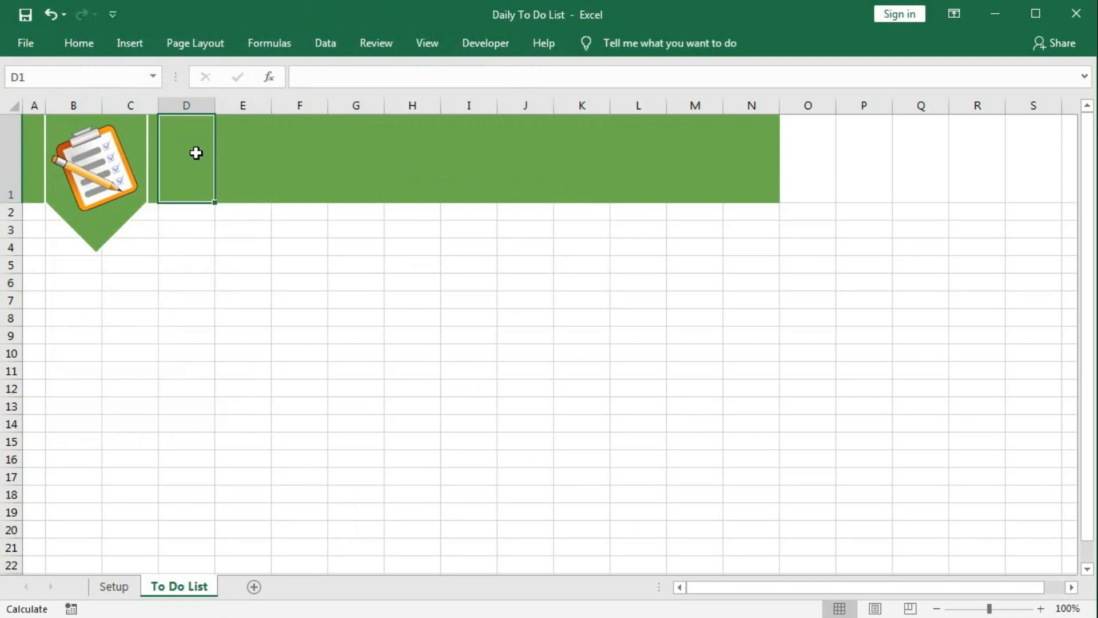
{"action": "type", "text": "Dai"}
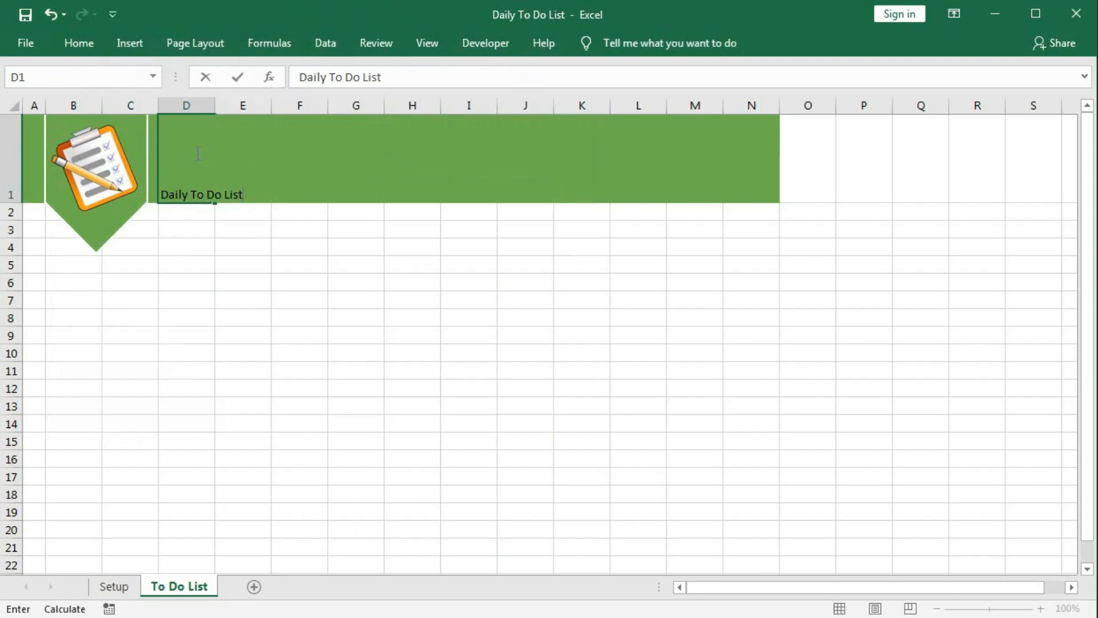
{"action": "type", "text": "ly To Do List"}
{"action": "key", "text": "Return"}
Step: Increase the font size of the title in D1 to 20
{"action": "left_click", "coordinate": [197, 152]}
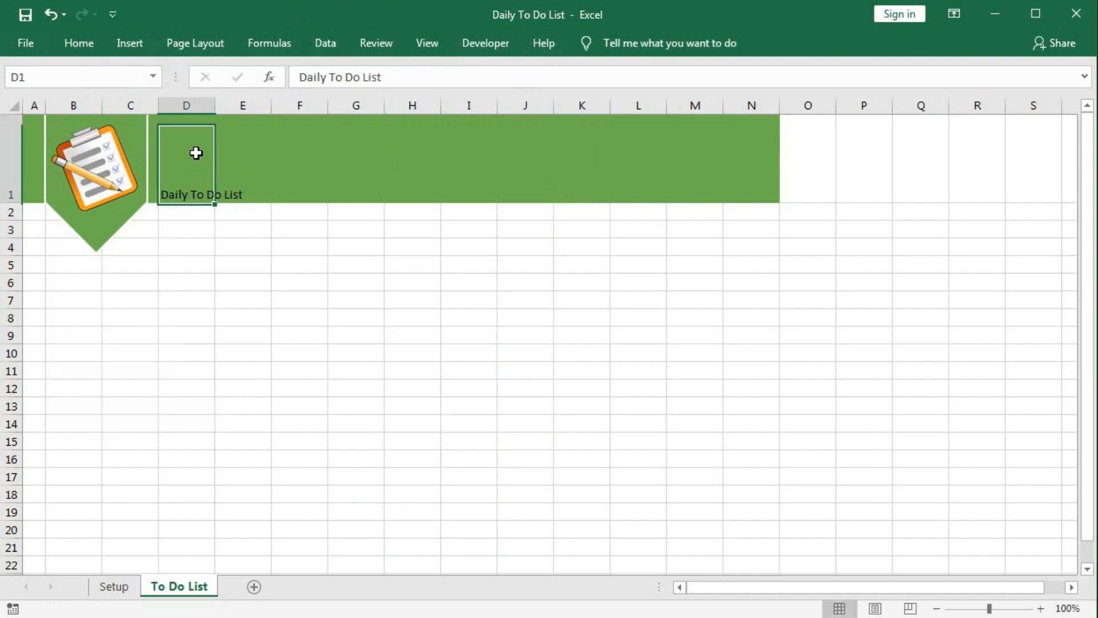
{"action": "left_click", "coordinate": [79, 43]}
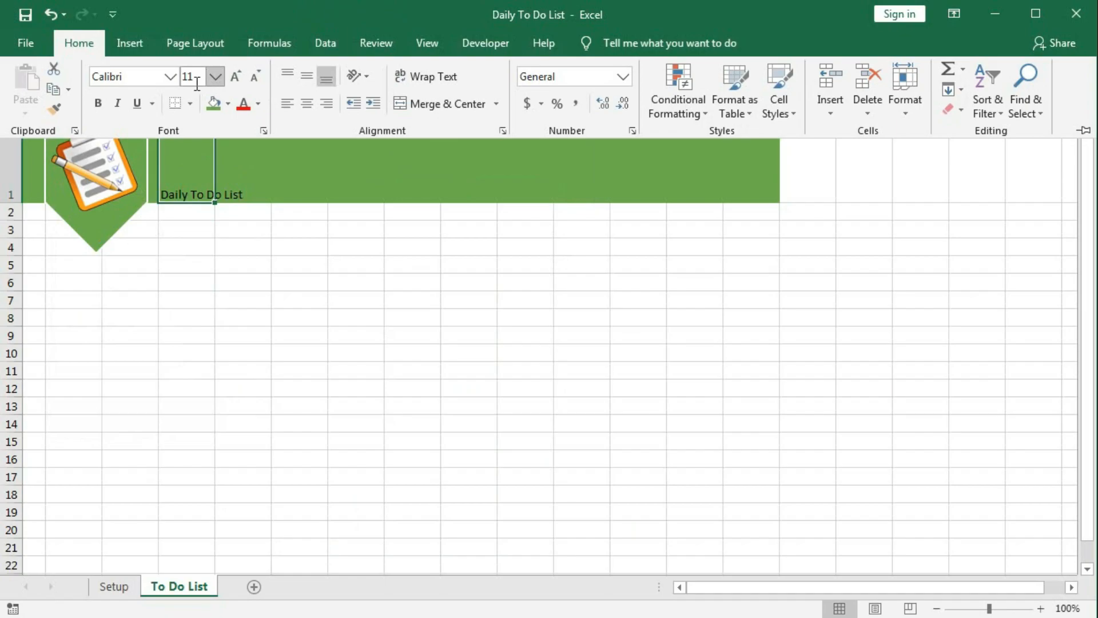
{"action": "left_click", "coordinate": [229, 81]}
{"action": "left_click", "coordinate": [229, 80]}
{"action": "left_click", "coordinate": [230, 81]}
{"action": "left_click", "coordinate": [229, 81]}
{"action": "left_click", "coordinate": [230, 80]}
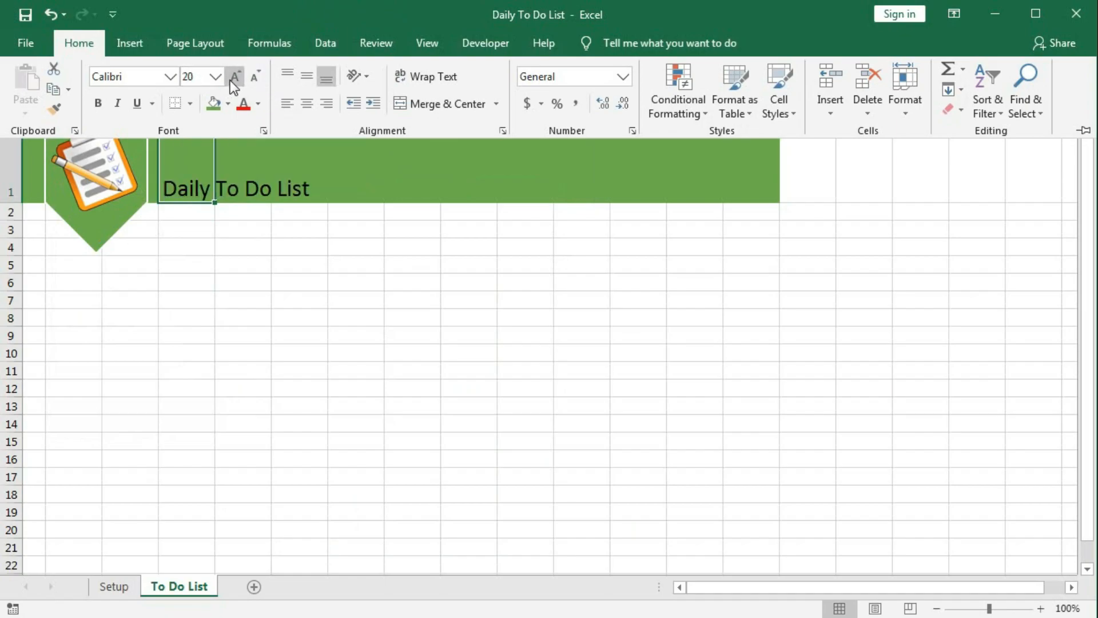
Step: Set the title's font to Bodoni MT Black, enlarge it two size steps and align it vertically to the middle of the header
{"action": "left_click", "coordinate": [170, 76]}
{"action": "scroll", "coordinate": [159, 441], "scroll_direction": "down", "scroll_amount": 4}
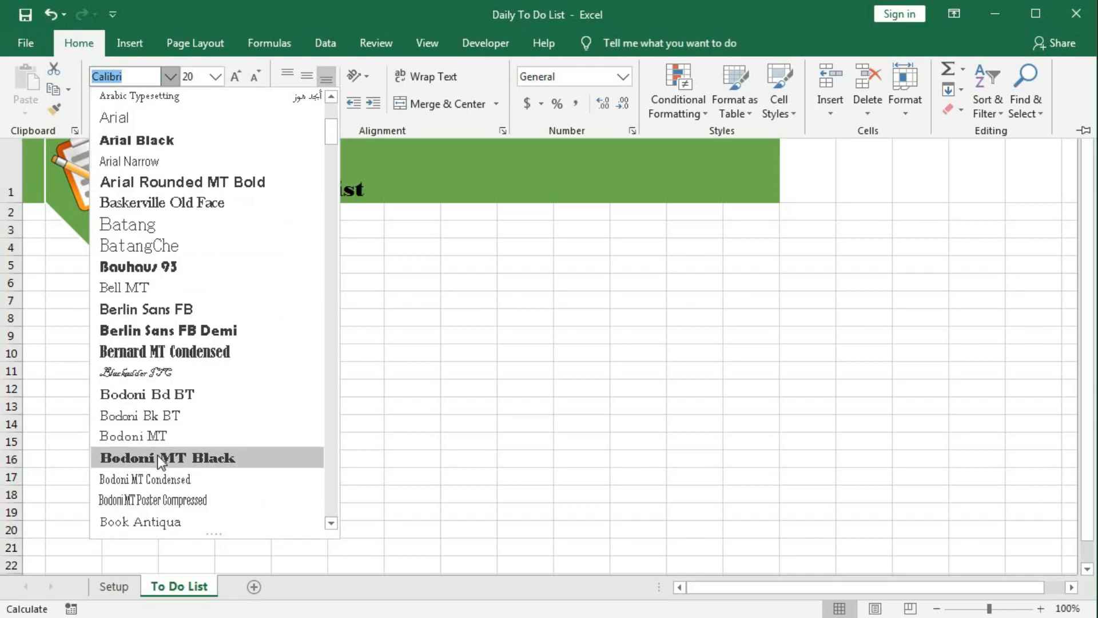
{"action": "left_click", "coordinate": [157, 456]}
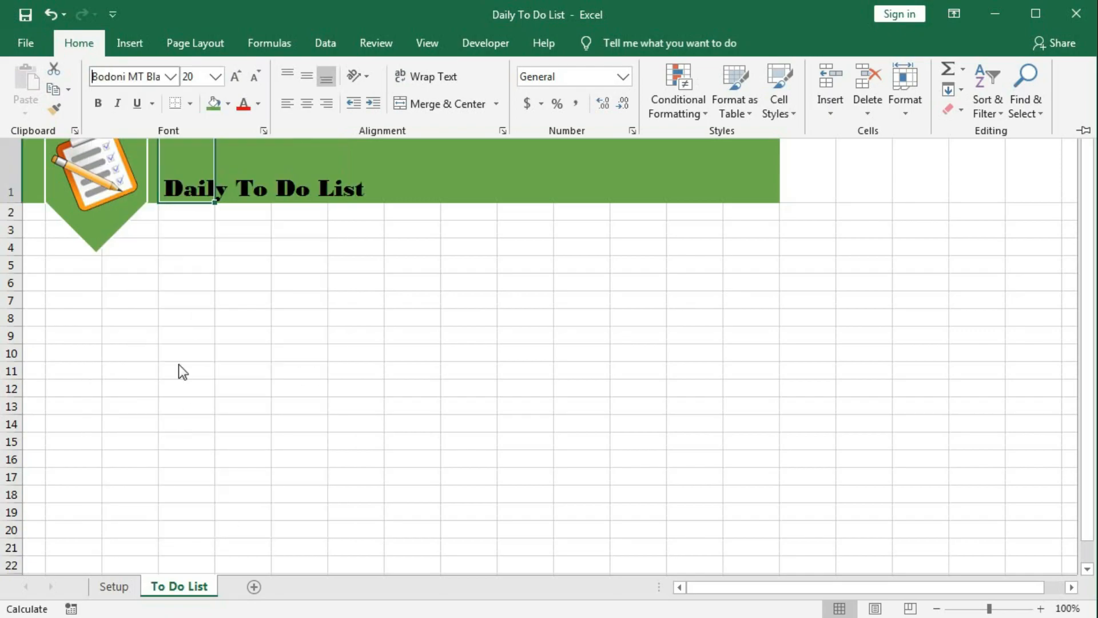
{"action": "left_click", "coordinate": [235, 77]}
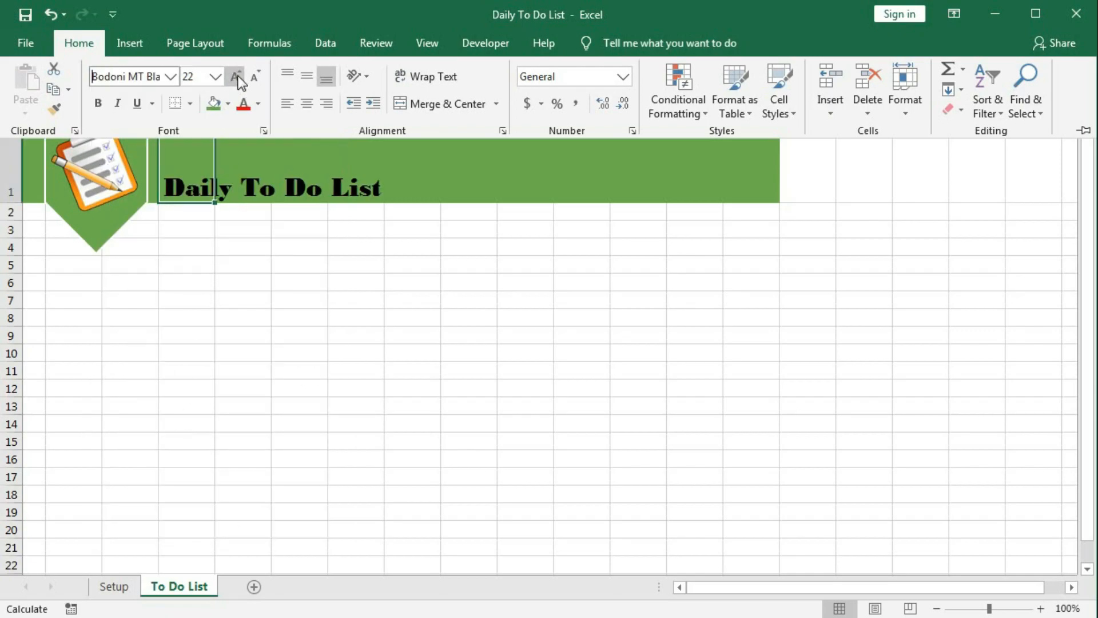
{"action": "left_click", "coordinate": [305, 78]}
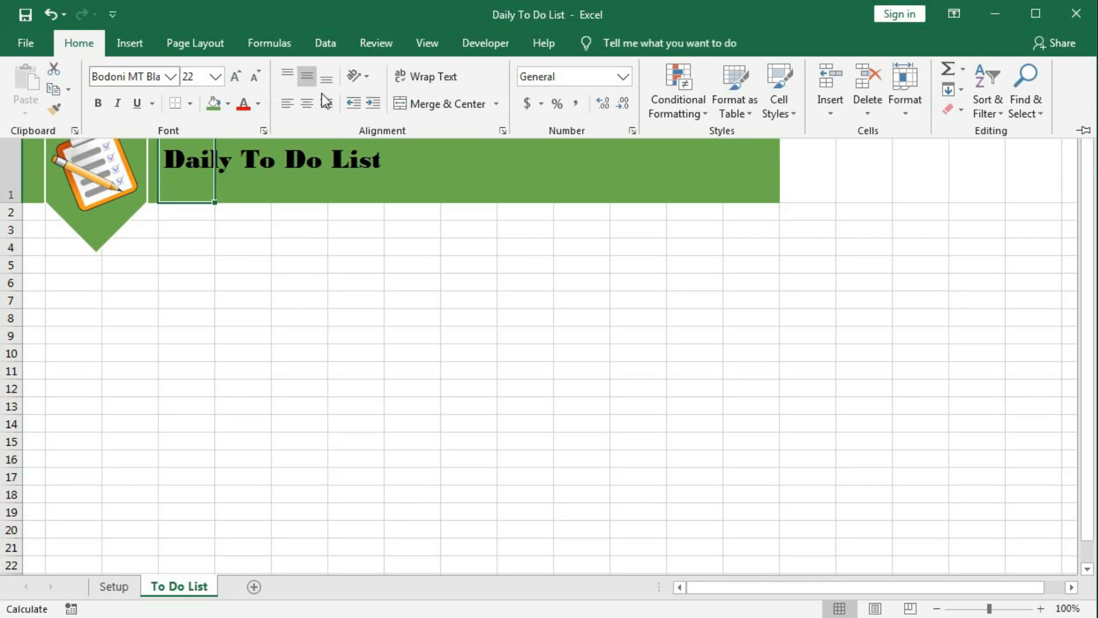
{"action": "left_click", "coordinate": [235, 77]}
{"action": "key", "text": "ctrl+F1"}
{"action": "left_click", "coordinate": [355, 316]}
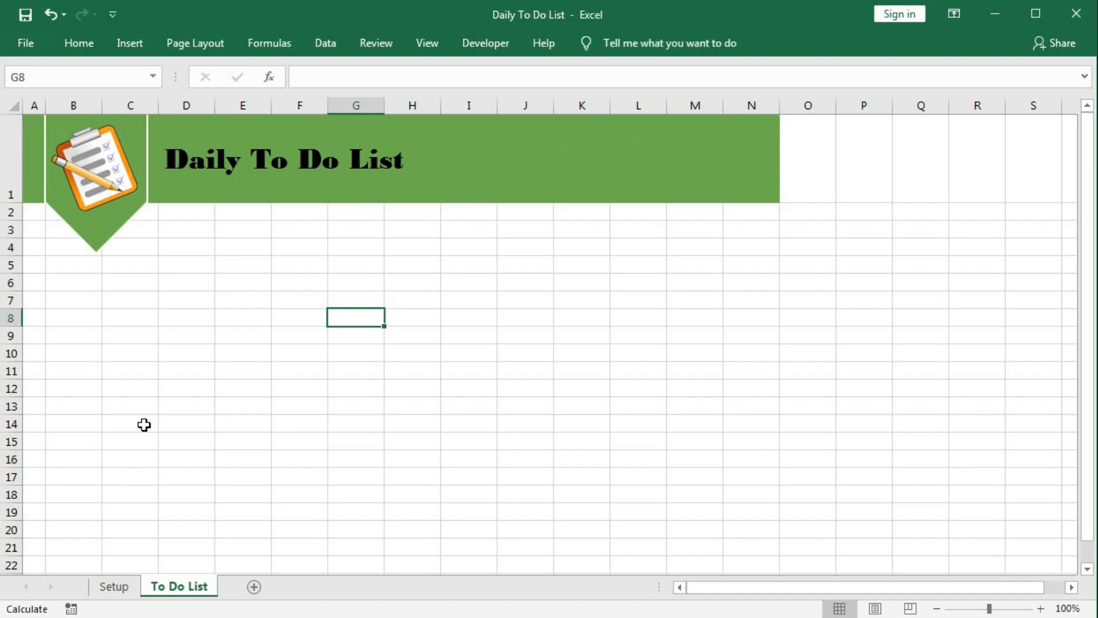
Step: Copy the grouped To Do List button from the Setup sheet and paste it at K1 in the To Do List sheet's header
{"action": "left_click", "coordinate": [114, 587]}
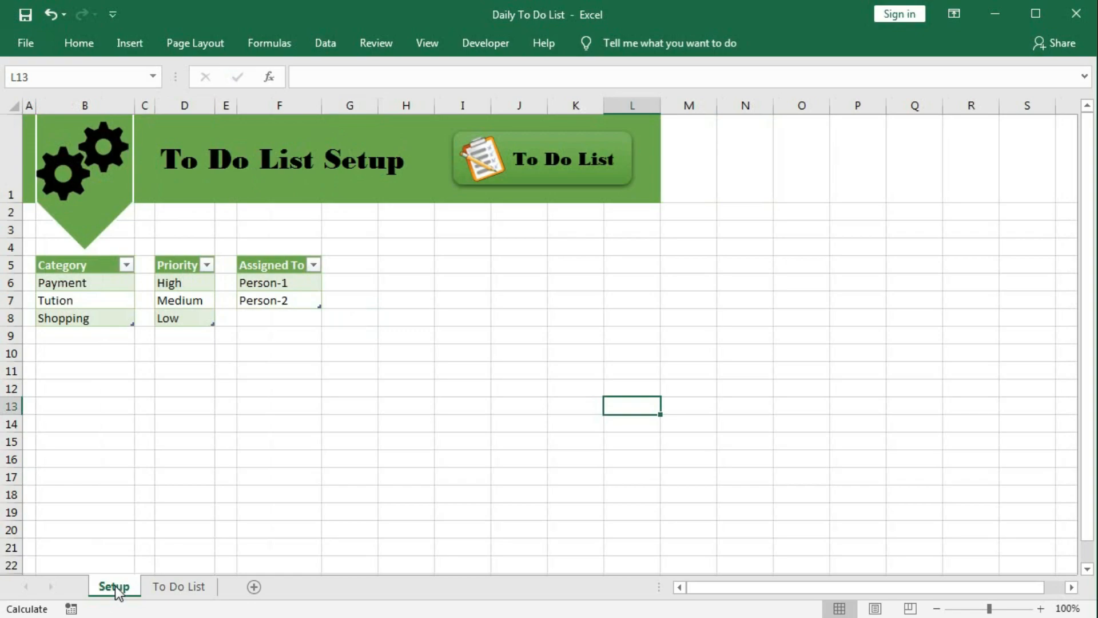
{"action": "left_click", "coordinate": [544, 170], "text": "ctrl"}
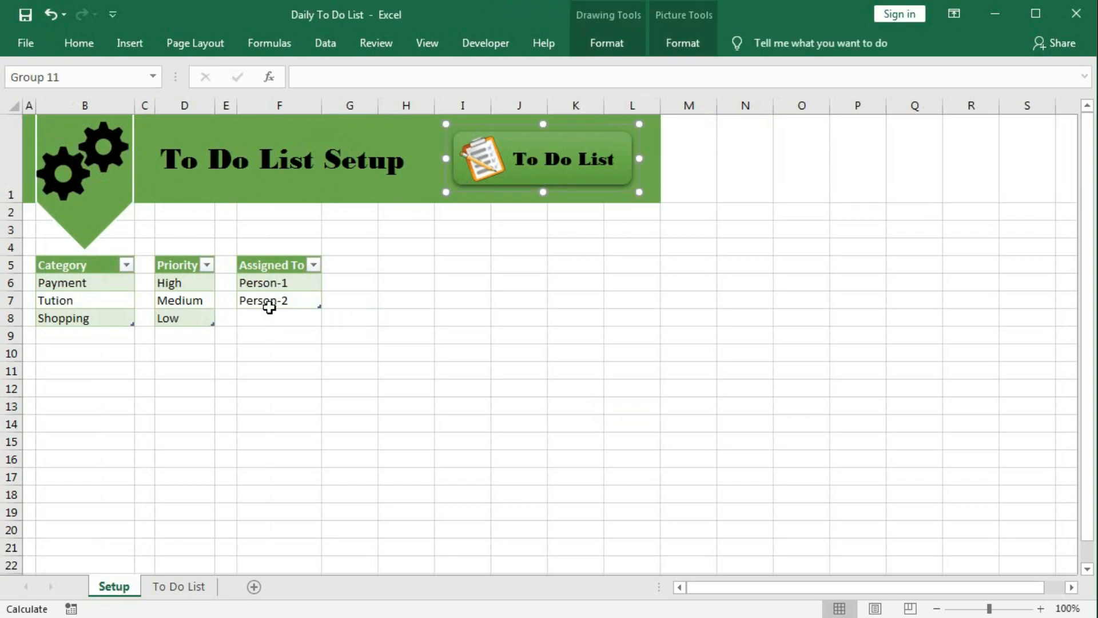
{"action": "left_click", "coordinate": [186, 588]}
{"action": "left_click", "coordinate": [583, 162]}
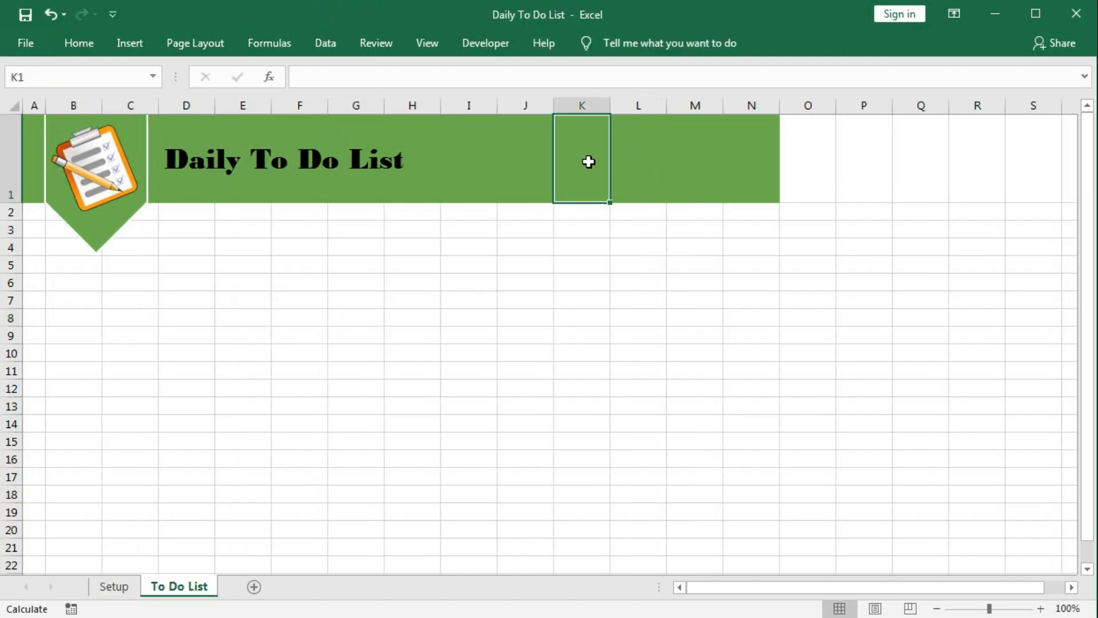
{"action": "key", "text": "ctrl+v"}
{"action": "left_click_drag", "start_coordinate": [596, 170], "coordinate": [610, 182]}
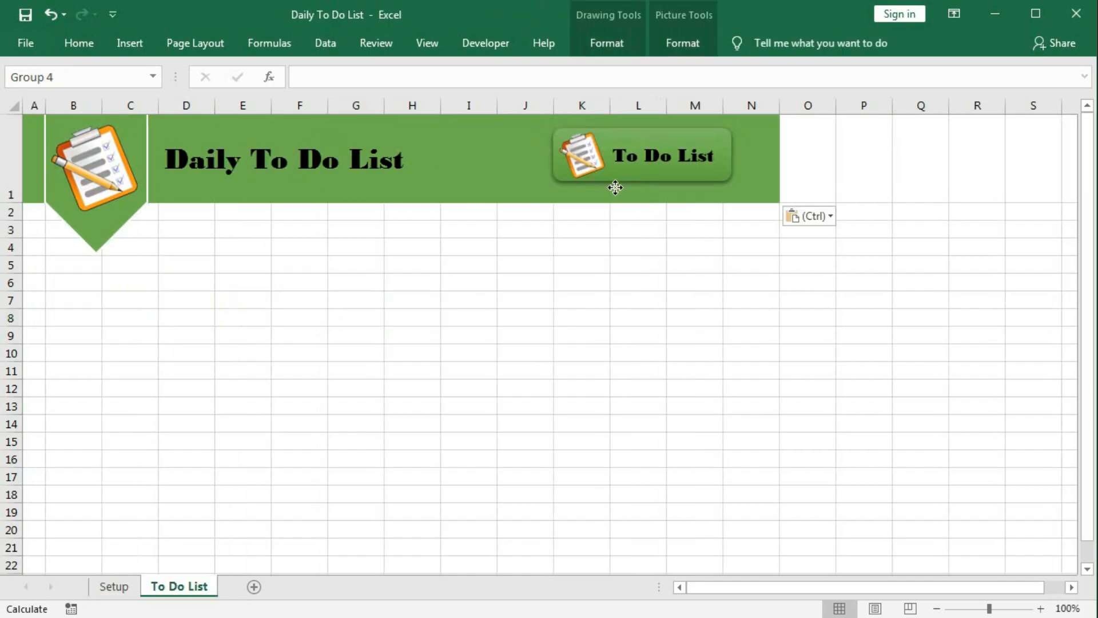
Step: Ungroup the pasted To Do List button and delete its clipboard picture
{"action": "right_click", "coordinate": [604, 161]}
{"action": "left_click", "coordinate": [605, 42]}
{"action": "left_click", "coordinate": [605, 43]}
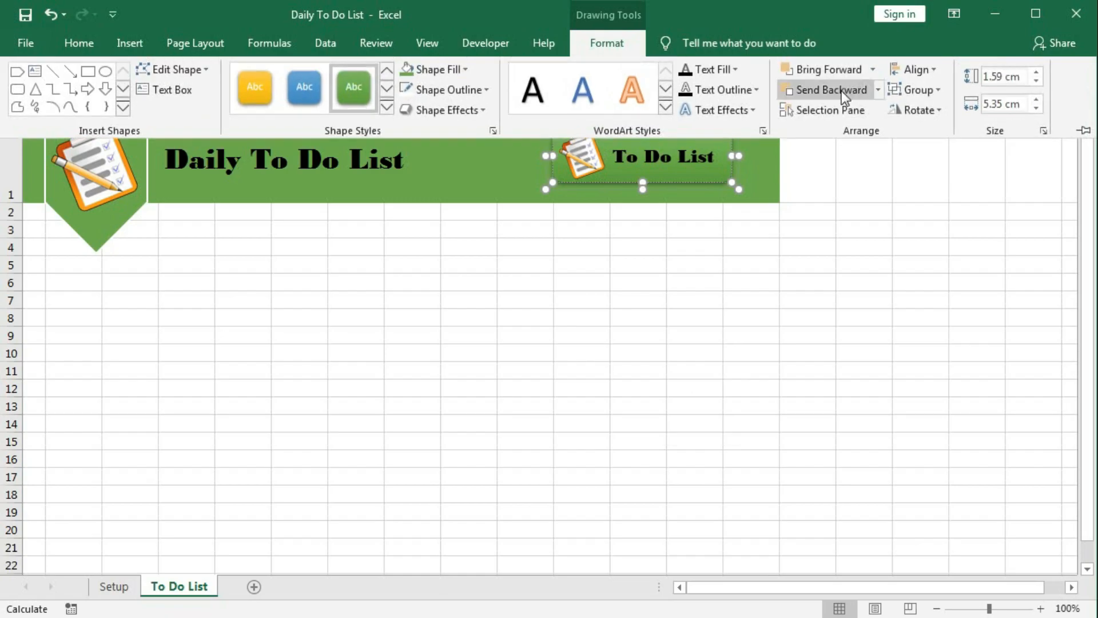
{"action": "left_click", "coordinate": [932, 110]}
{"action": "left_click", "coordinate": [934, 90]}
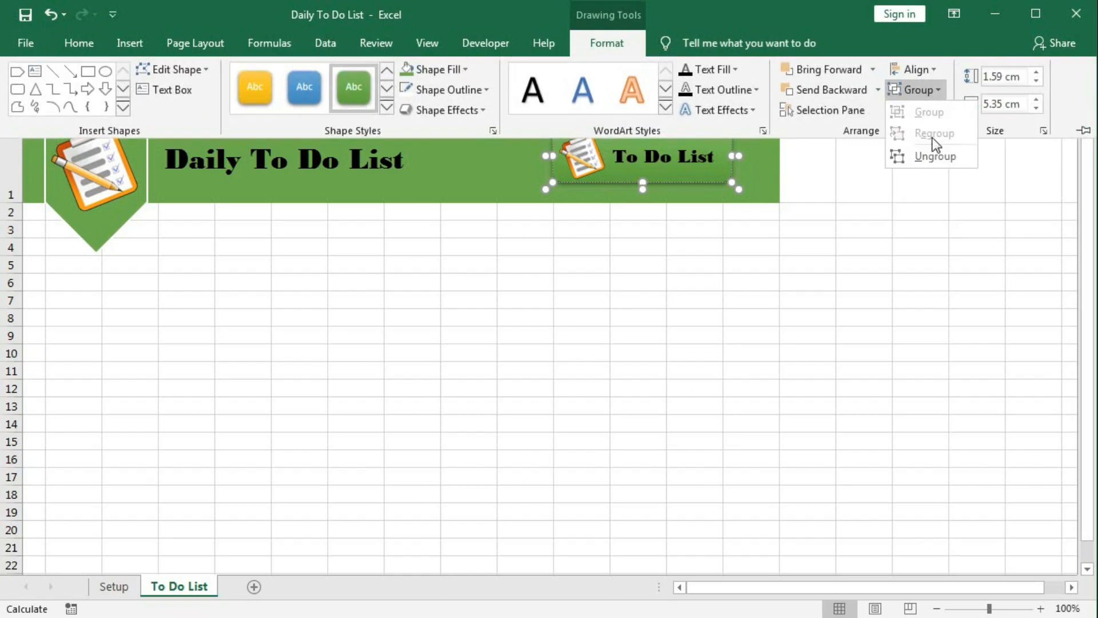
{"action": "left_click", "coordinate": [928, 156]}
{"action": "left_click", "coordinate": [607, 226]}
{"action": "left_click", "coordinate": [588, 156]}
{"action": "key", "text": "Delete"}
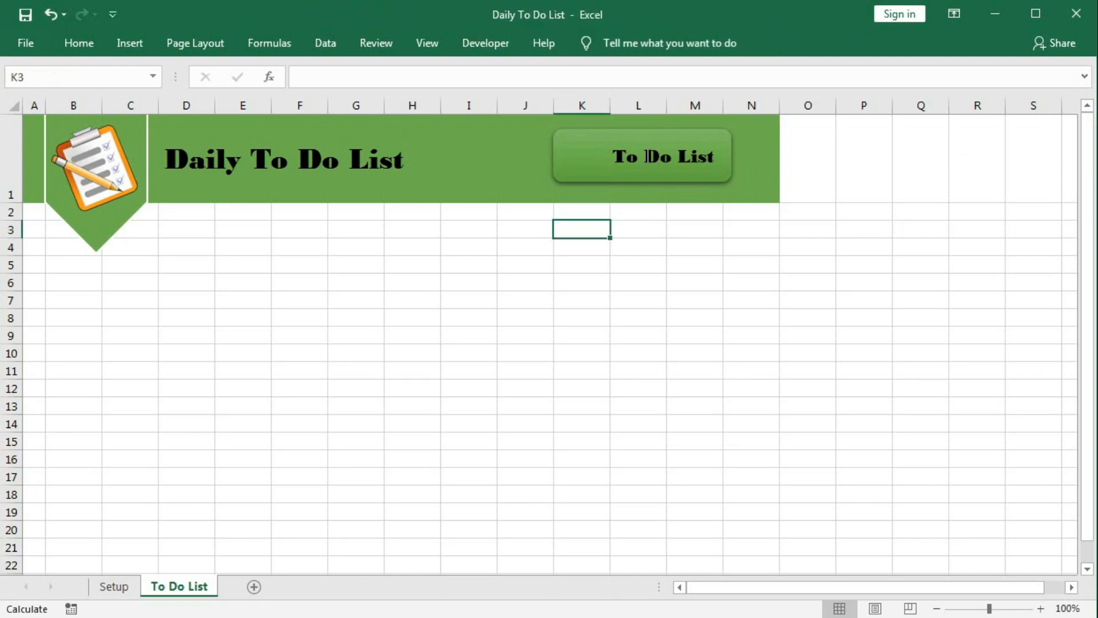
Step: Change the copied button's label to Setup and reduce the button's height slightly
{"action": "left_click_drag", "start_coordinate": [614, 160], "coordinate": [744, 159]}
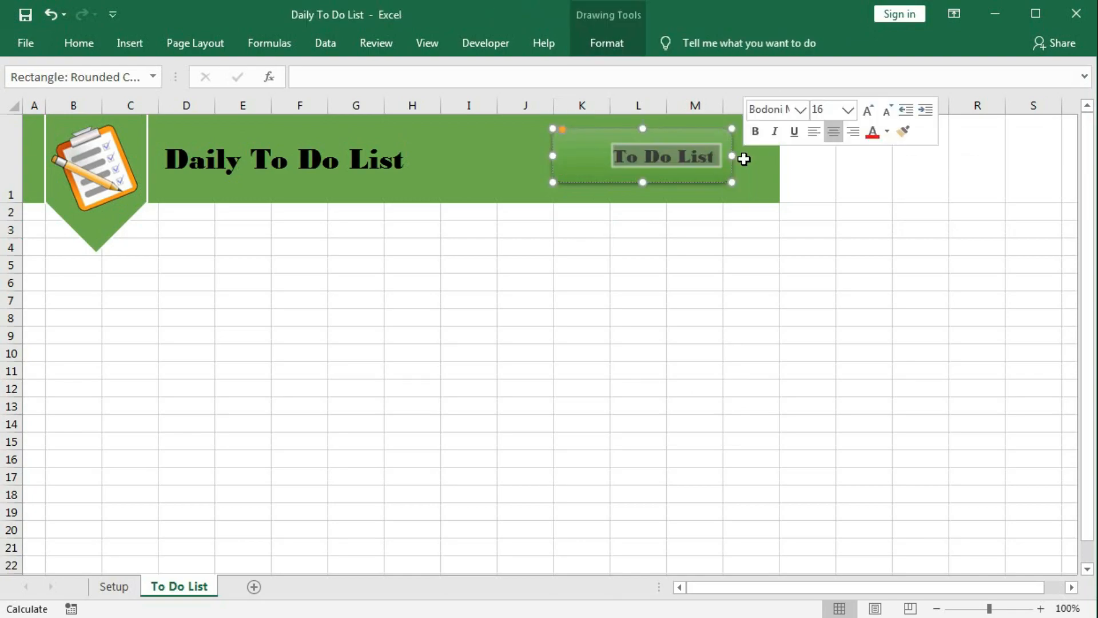
{"action": "type", "text": "Set"}
{"action": "type", "text": "up"}
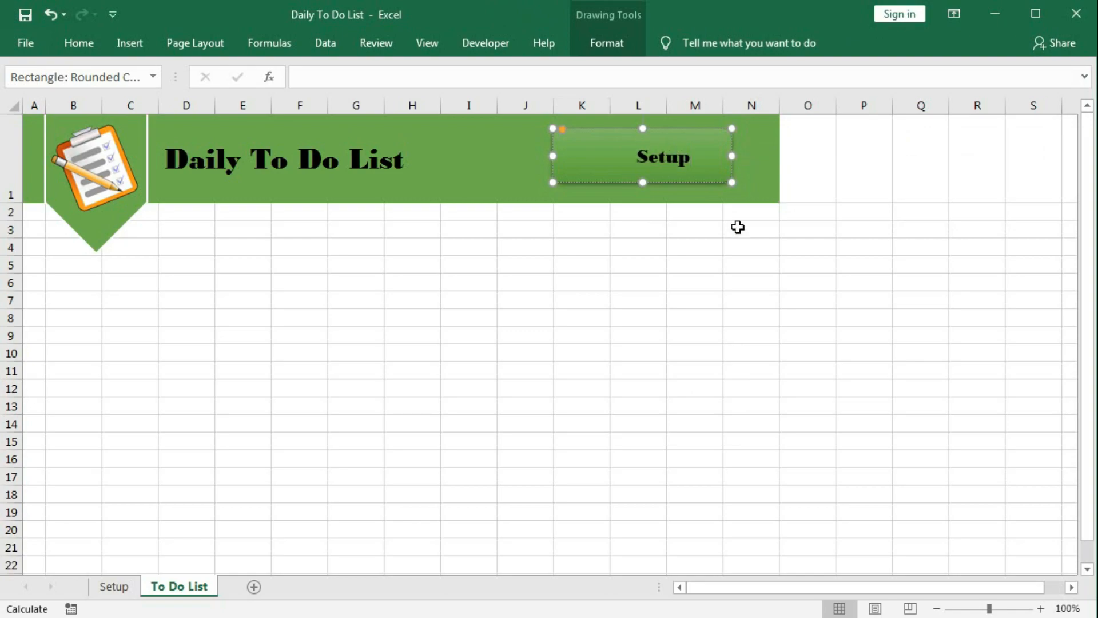
{"action": "left_click", "coordinate": [668, 136]}
{"action": "left_click_drag", "start_coordinate": [638, 183], "coordinate": [639, 169]}
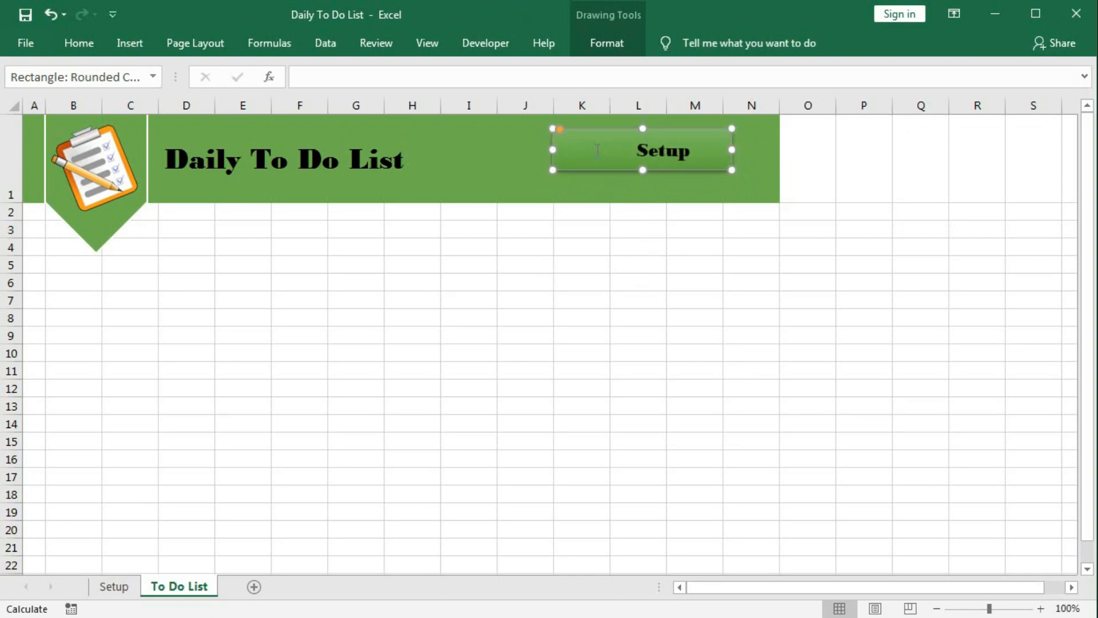
Step: Insert the Gear picture from the Images folder, shrink it to icon size and place it on the Setup button before the label
{"action": "left_click", "coordinate": [128, 45]}
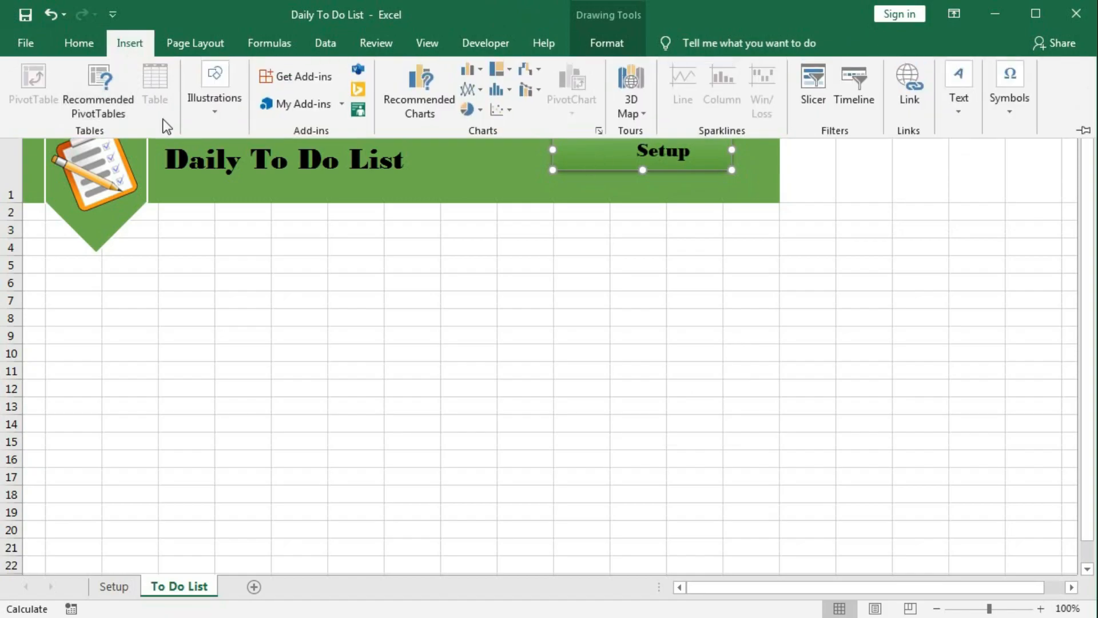
{"action": "left_click", "coordinate": [215, 91]}
{"action": "left_click", "coordinate": [218, 163]}
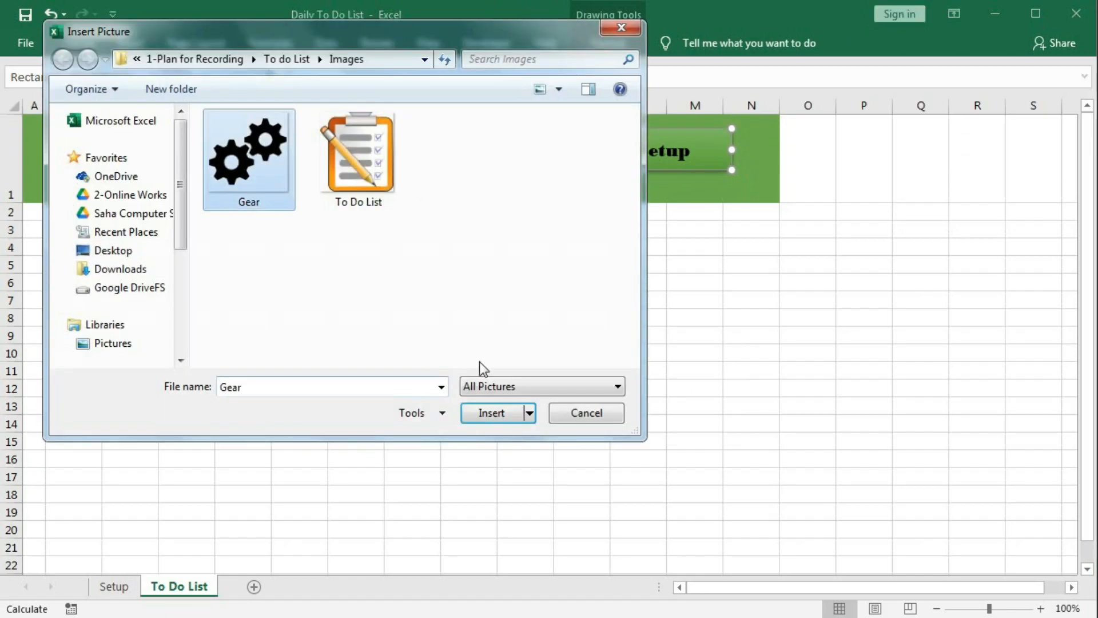
{"action": "left_click", "coordinate": [492, 413]}
{"action": "left_click_drag", "start_coordinate": [820, 211], "coordinate": [619, 435]}
{"action": "left_click_drag", "start_coordinate": [557, 486], "coordinate": [561, 189]}
Step: Group the gear picture with the rounded rectangle of the Setup button
{"action": "left_click", "coordinate": [678, 148]}
{"action": "type", "text": "a"}
{"action": "left_click", "coordinate": [598, 156]}
{"action": "left_click", "coordinate": [666, 155], "text": "ctrl"}
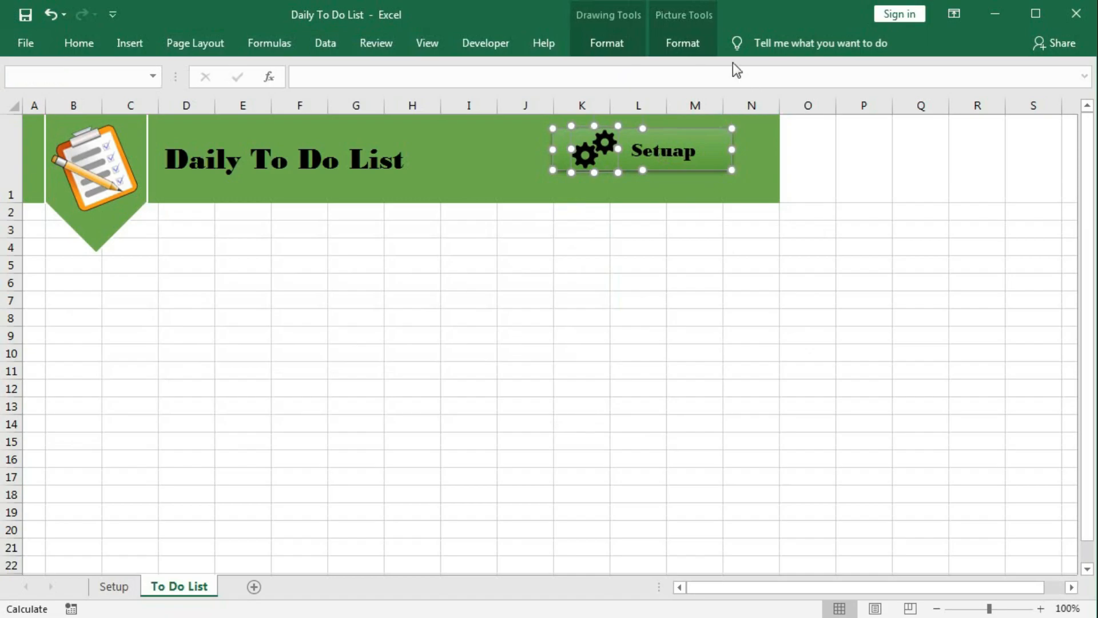
{"action": "left_click", "coordinate": [689, 45]}
{"action": "left_click", "coordinate": [889, 87]}
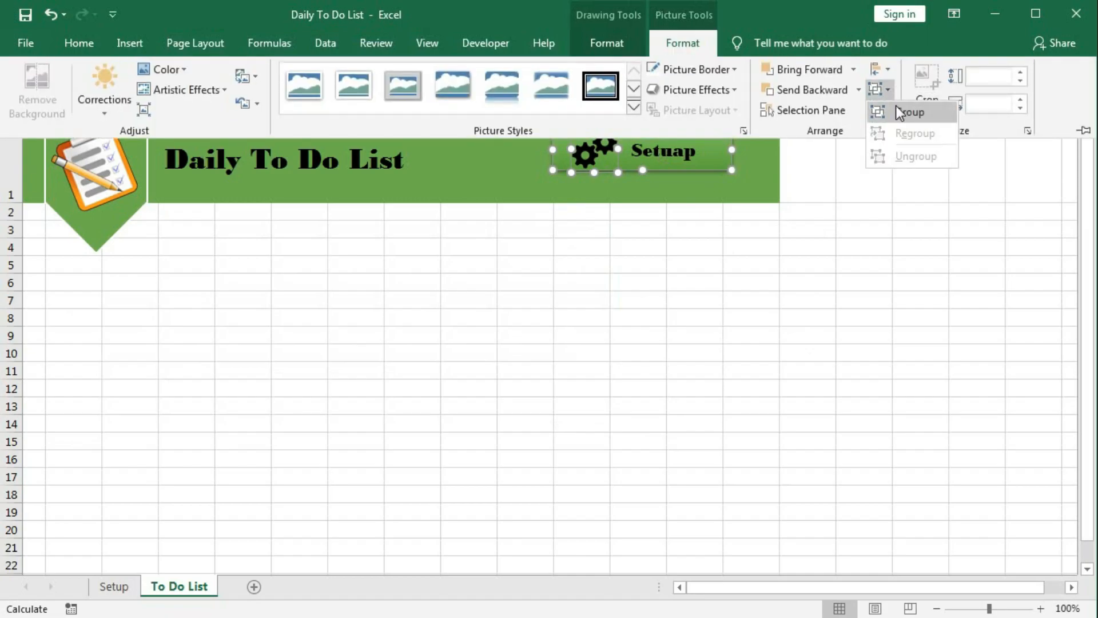
{"action": "left_click", "coordinate": [896, 105]}
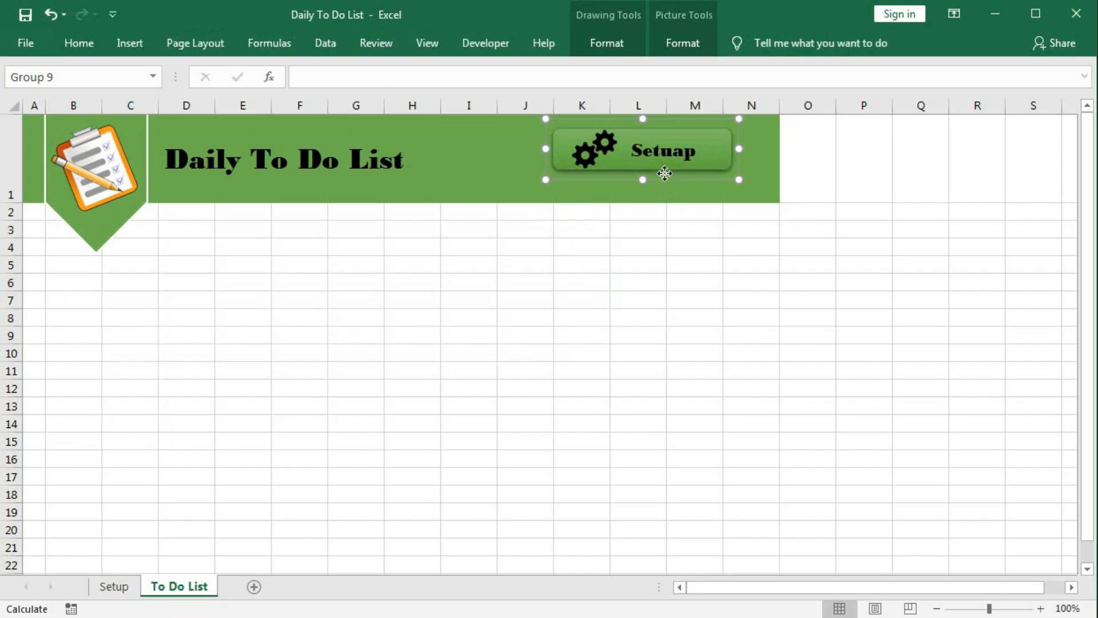
Step: Add a hyperlink from the grouped gear button to cell A1 of the Setup sheet in this document
{"action": "right_click", "coordinate": [665, 173]}
{"action": "left_click", "coordinate": [712, 340]}
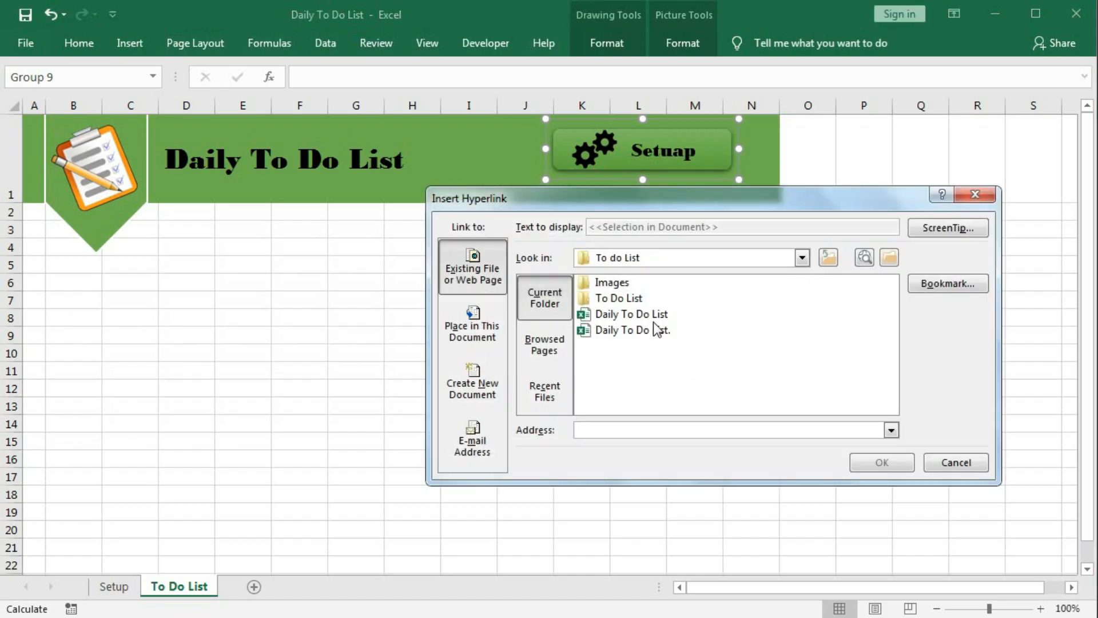
{"action": "left_click", "coordinate": [468, 332]}
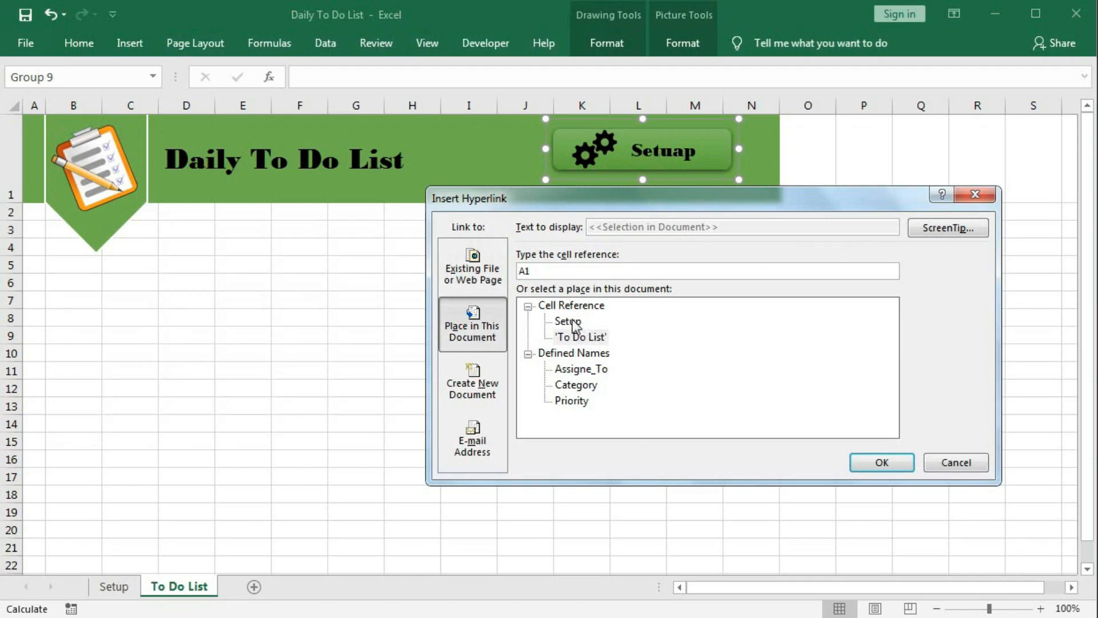
{"action": "left_click", "coordinate": [575, 340]}
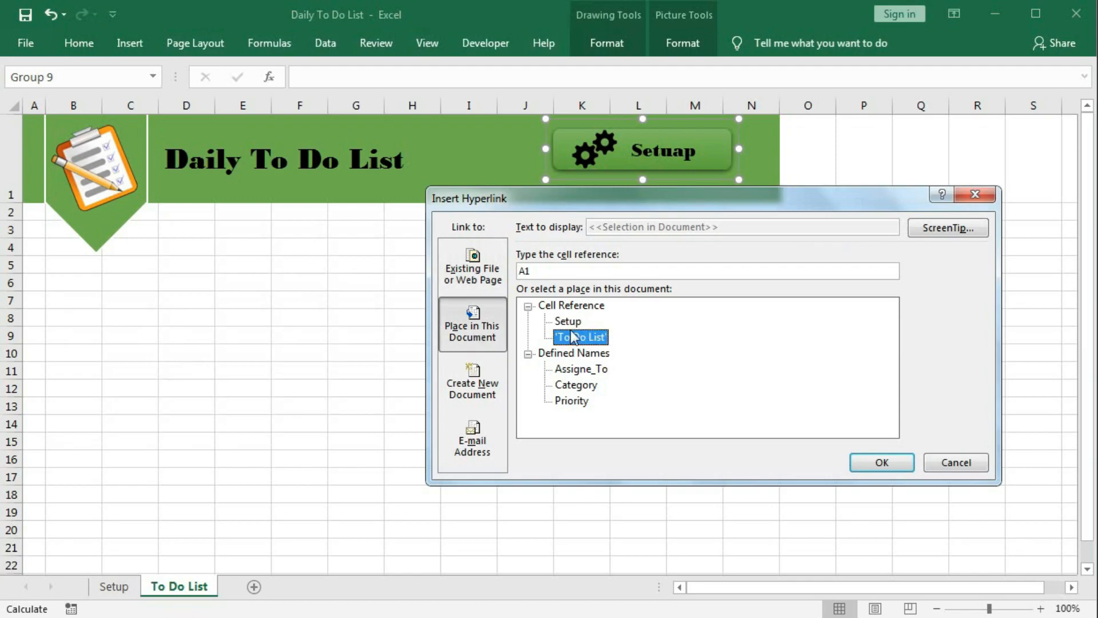
{"action": "left_click", "coordinate": [572, 322]}
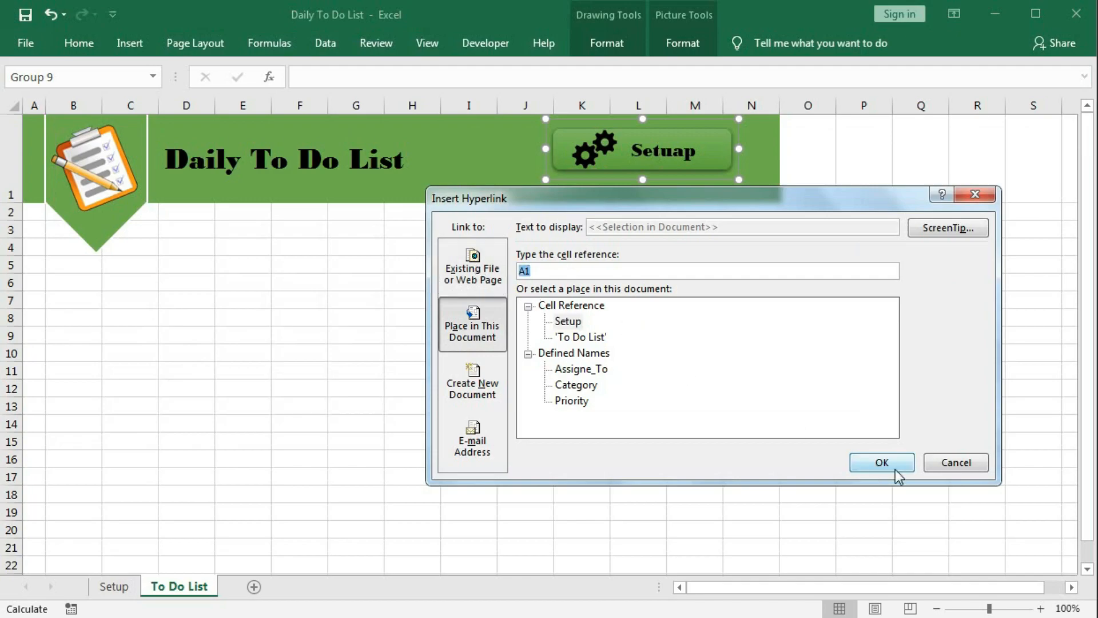
{"action": "left_click", "coordinate": [875, 462]}
Step: Test the navigation links by following the Setup button and returning through the To Do List button
{"action": "left_click", "coordinate": [707, 324]}
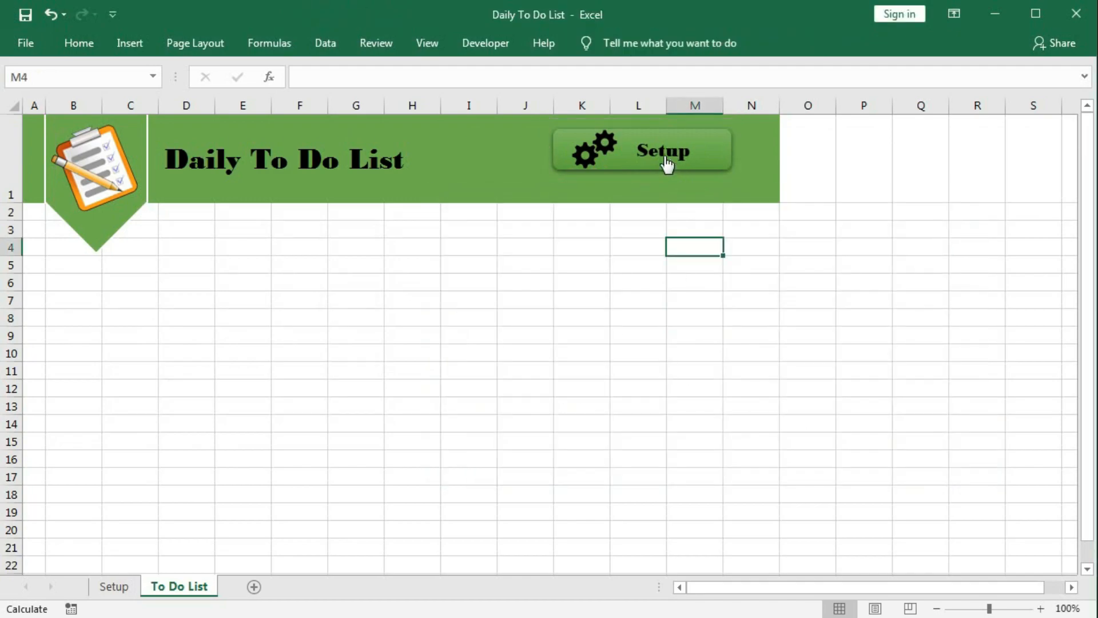
{"action": "left_click", "coordinate": [664, 159]}
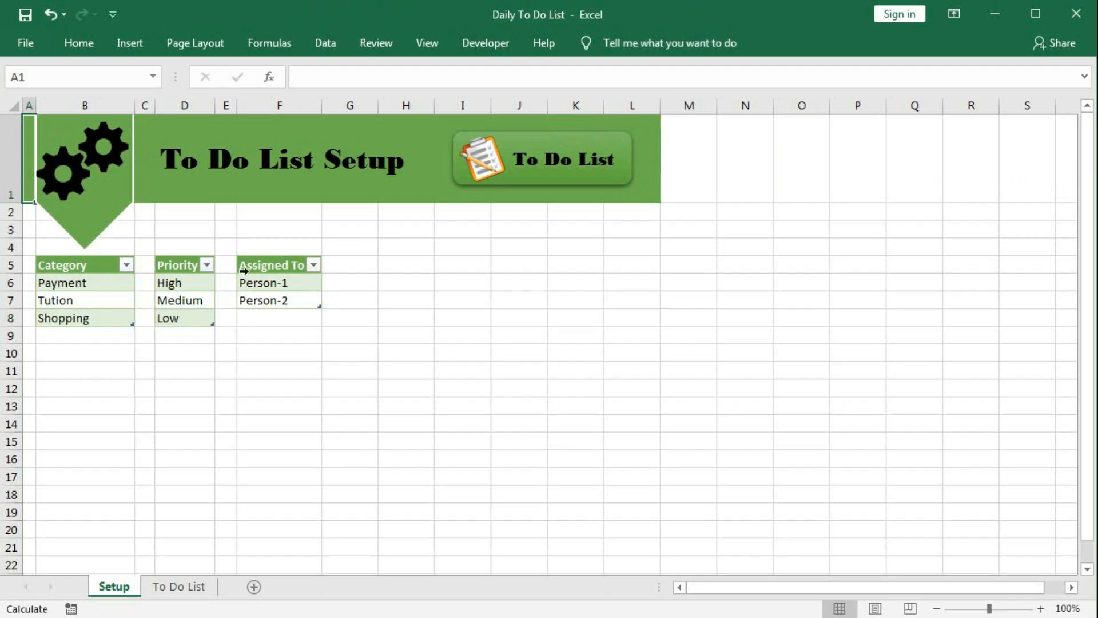
{"action": "left_click", "coordinate": [560, 143]}
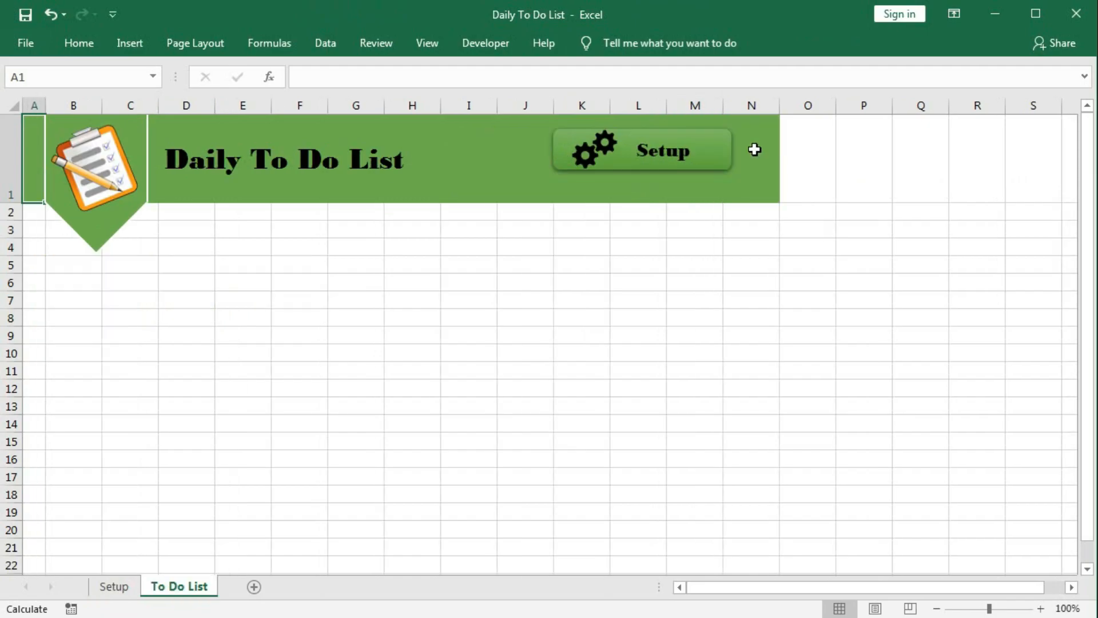
Step: Shorten the header pentagon behind the clipboard picture so its tip ends within row 3
{"action": "left_click", "coordinate": [104, 233]}
{"action": "left_click_drag", "start_coordinate": [96, 252], "coordinate": [96, 239]}
{"action": "left_click", "coordinate": [70, 251]}
{"action": "left_click", "coordinate": [111, 216]}
{"action": "left_click_drag", "start_coordinate": [148, 192], "coordinate": [155, 213]}
{"action": "key", "text": "Escape"}
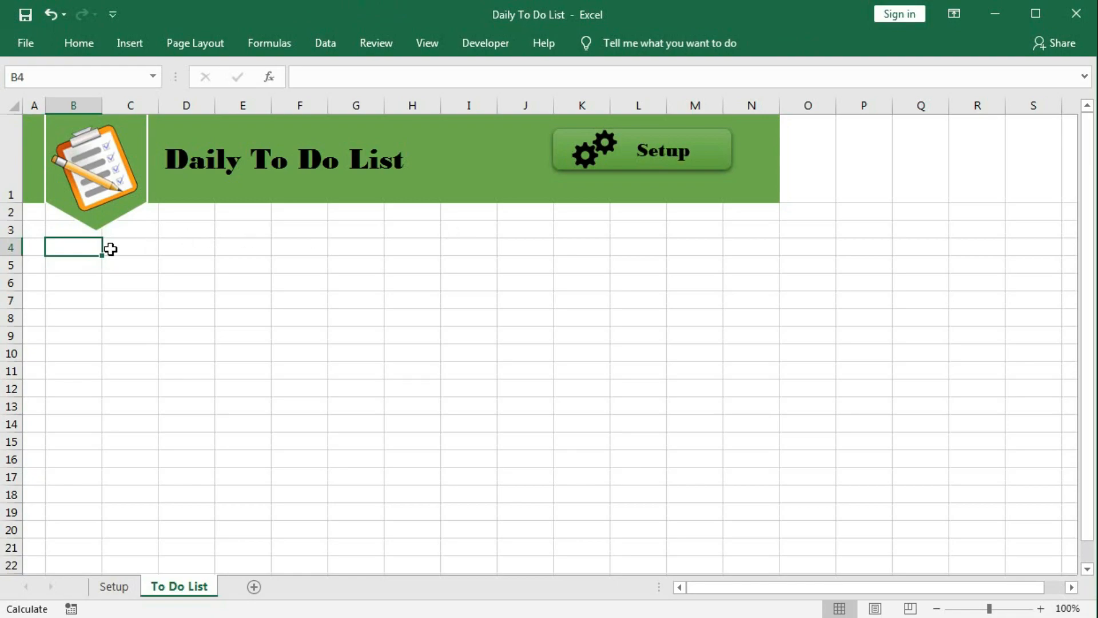
Step: Enter the headers Task Description, Category, Priority, Assigned Date and Assigned To in cells B4 to F4
{"action": "type", "text": "Task Description"}
{"action": "key", "text": "Tab"}
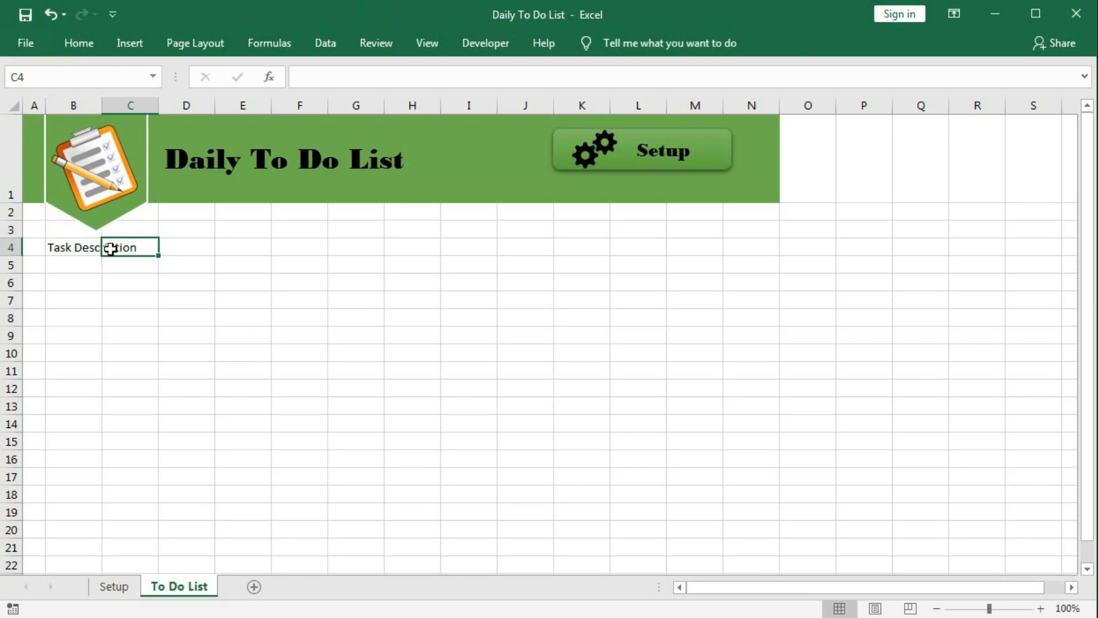
{"action": "type", "text": "Category"}
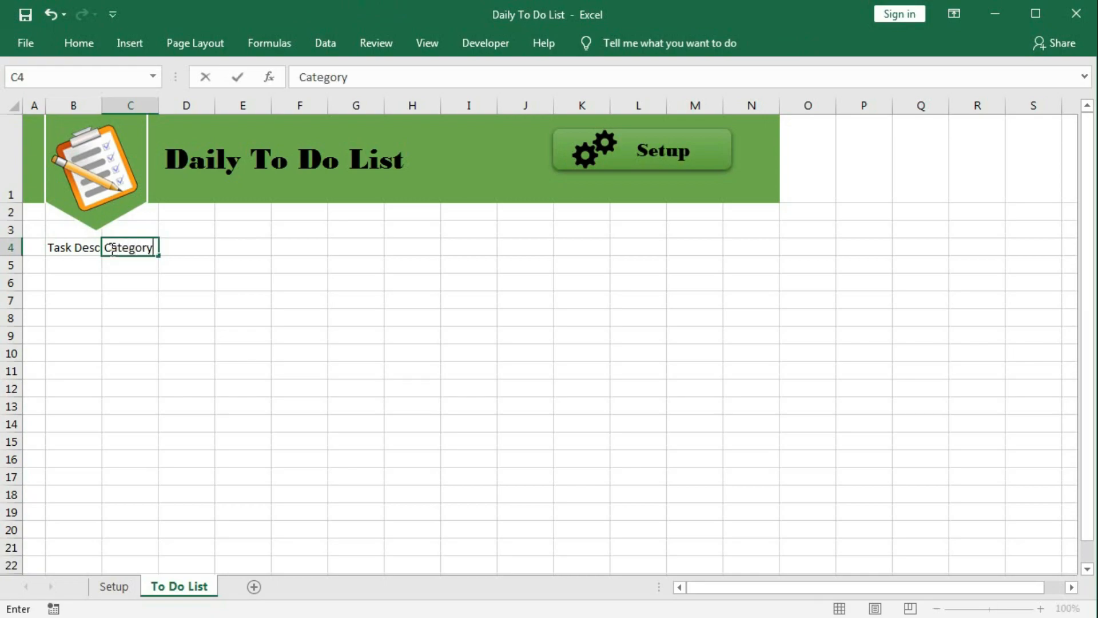
{"action": "key", "text": "Tab"}
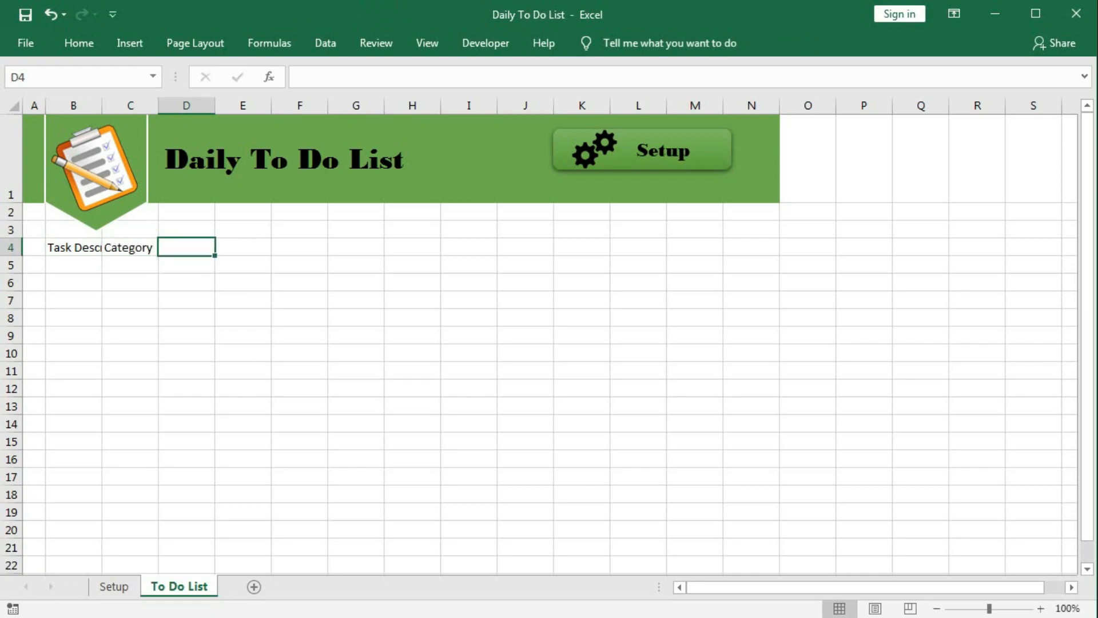
{"action": "type", "text": "Priority"}
{"action": "key", "text": "Tab"}
{"action": "type", "text": "A"}
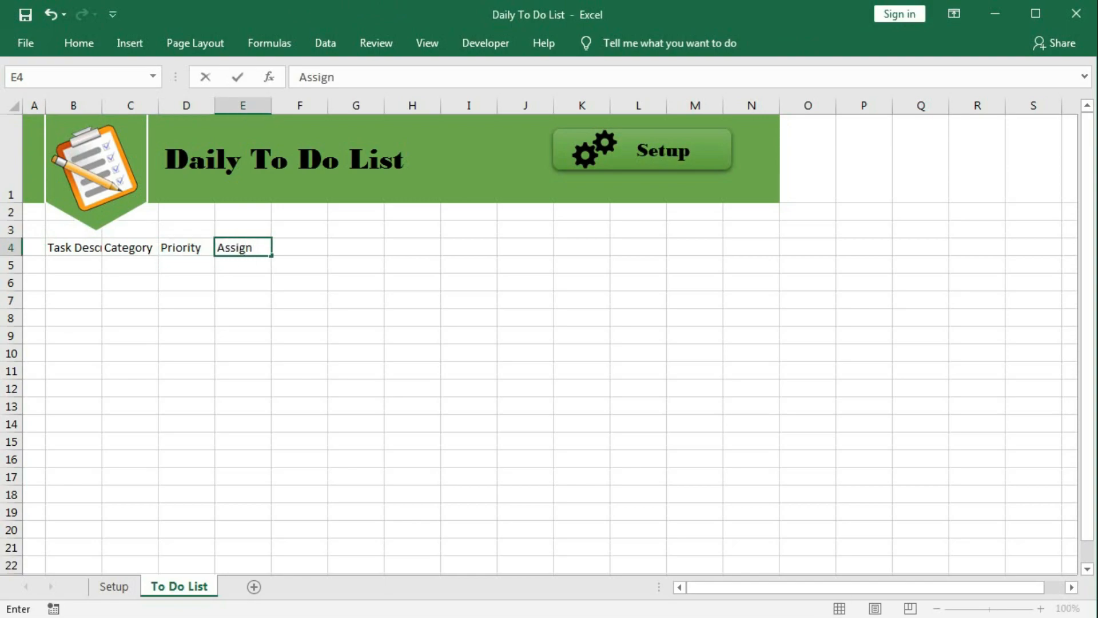
{"action": "type", "text": "ssigned Date"}
{"action": "key", "text": "Tab"}
{"action": "type", "text": "Assigned To"}
{"action": "key", "text": "Tab"}
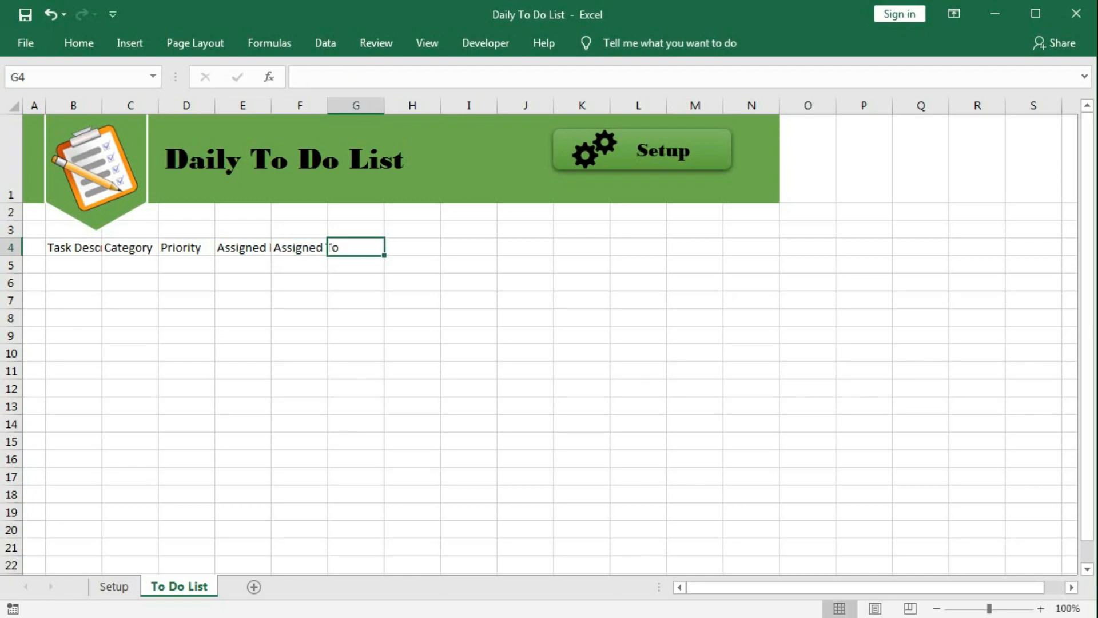
Step: Continue the header row in cells G4 to J4 with Start Date, Complete Date, Status and Notes
{"action": "type", "text": "Start Date"}
{"action": "key", "text": "Tab"}
{"action": "type", "text": "Complete"}
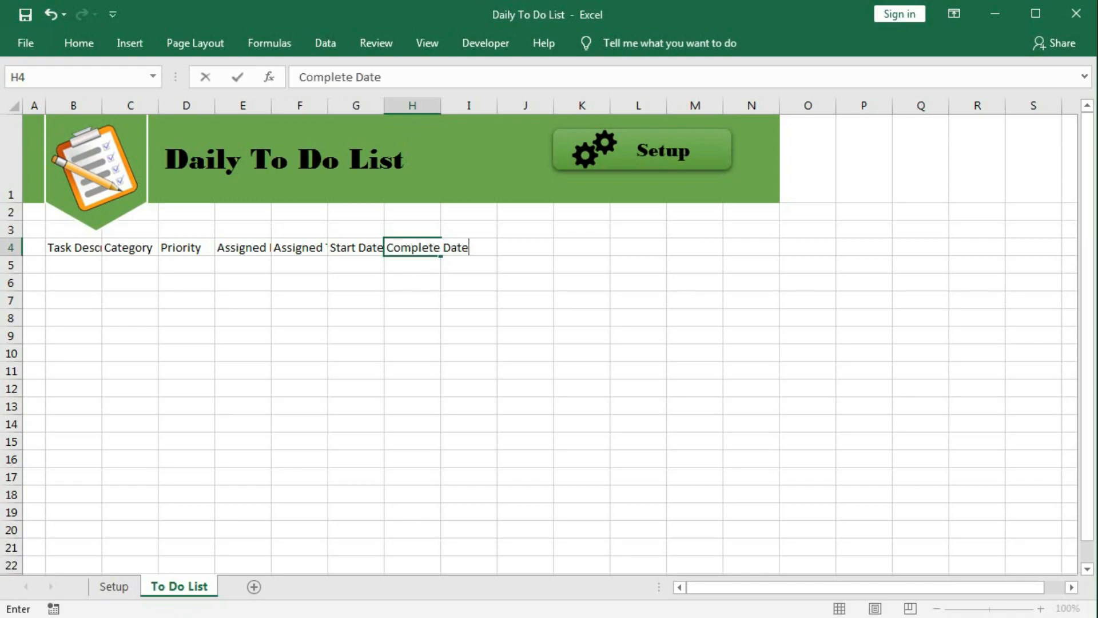
{"action": "key", "text": "Tab"}
{"action": "type", "text": "Status"}
{"action": "key", "text": "Tab"}
{"action": "type", "text": "No"}
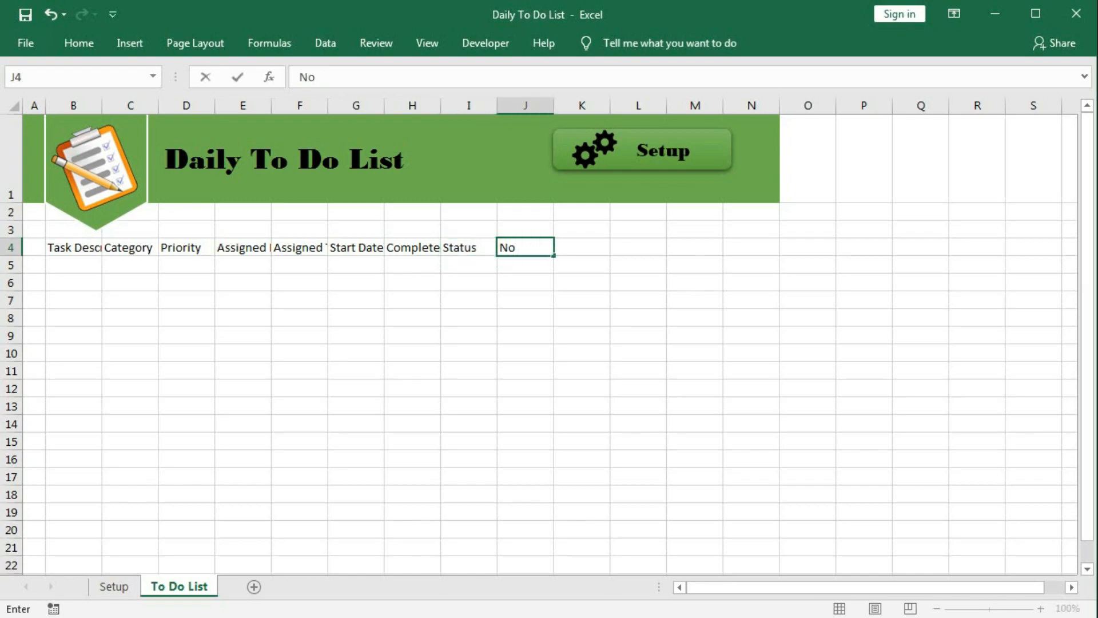
{"action": "type", "text": "tes"}
{"action": "key", "text": "Return"}
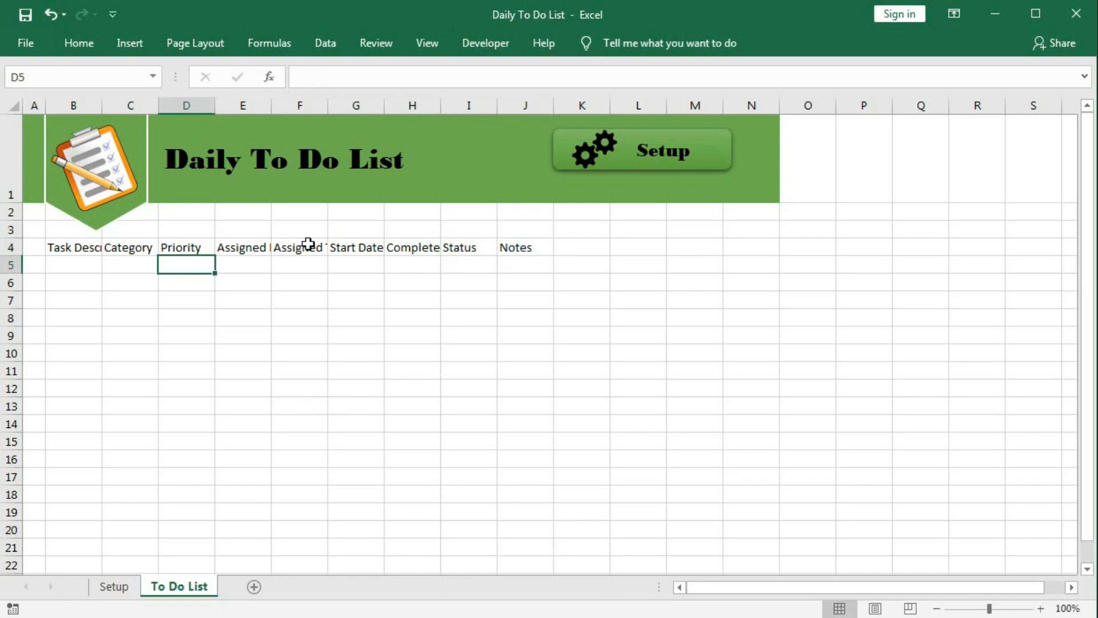
Step: Convert the range B4:J5 into a table that uses its first row as headers
{"action": "left_click_drag", "start_coordinate": [70, 248], "coordinate": [518, 260]}
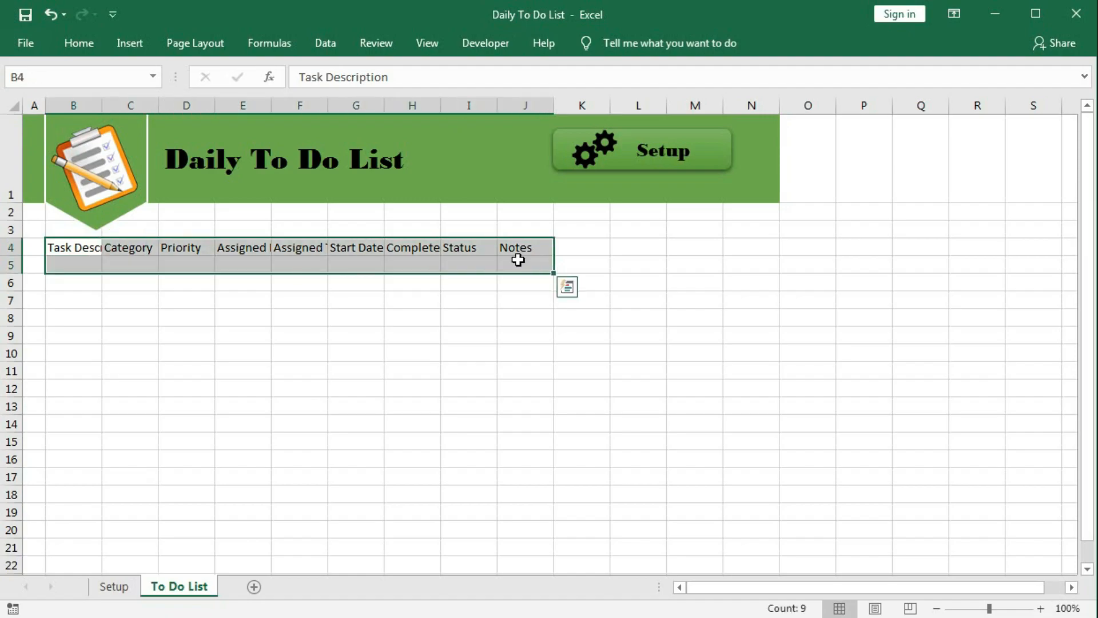
{"action": "left_click", "coordinate": [125, 42]}
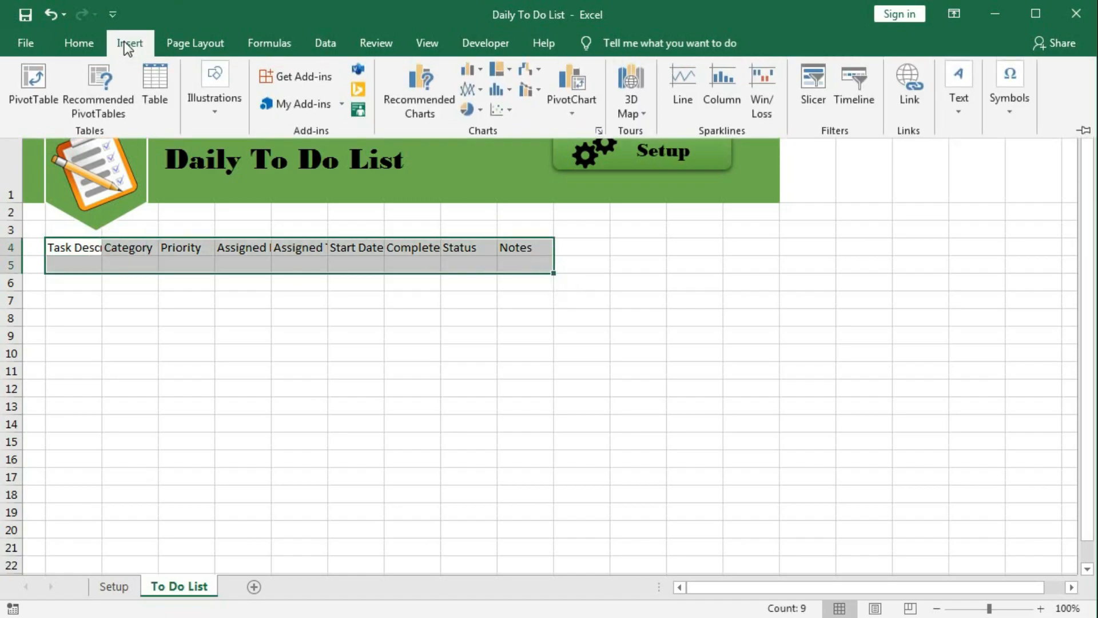
{"action": "left_click", "coordinate": [157, 98]}
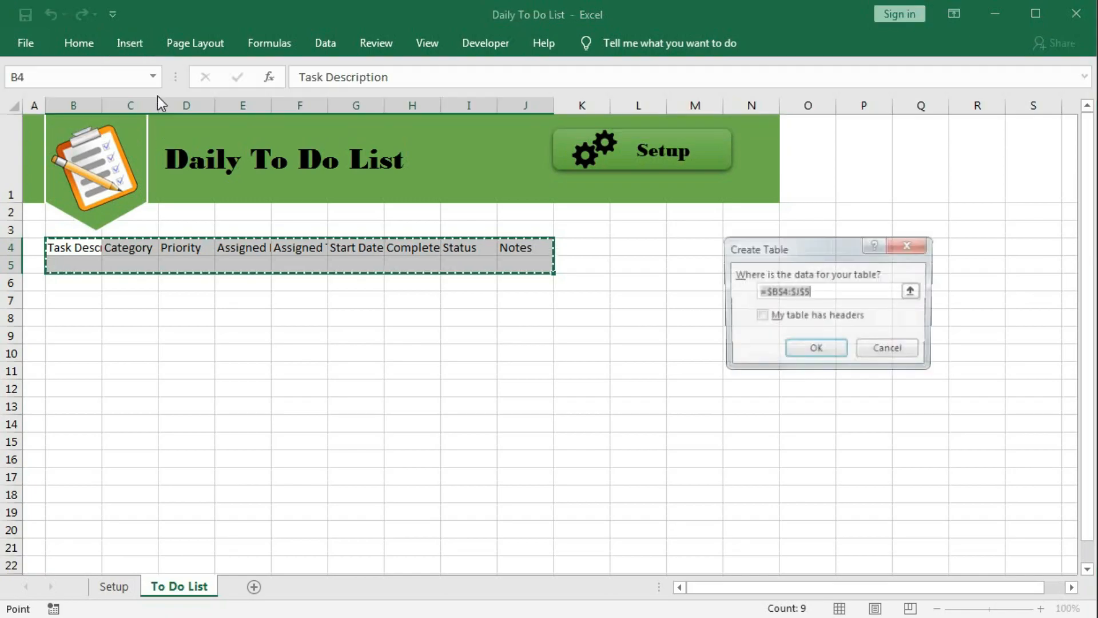
{"action": "left_click", "coordinate": [761, 316]}
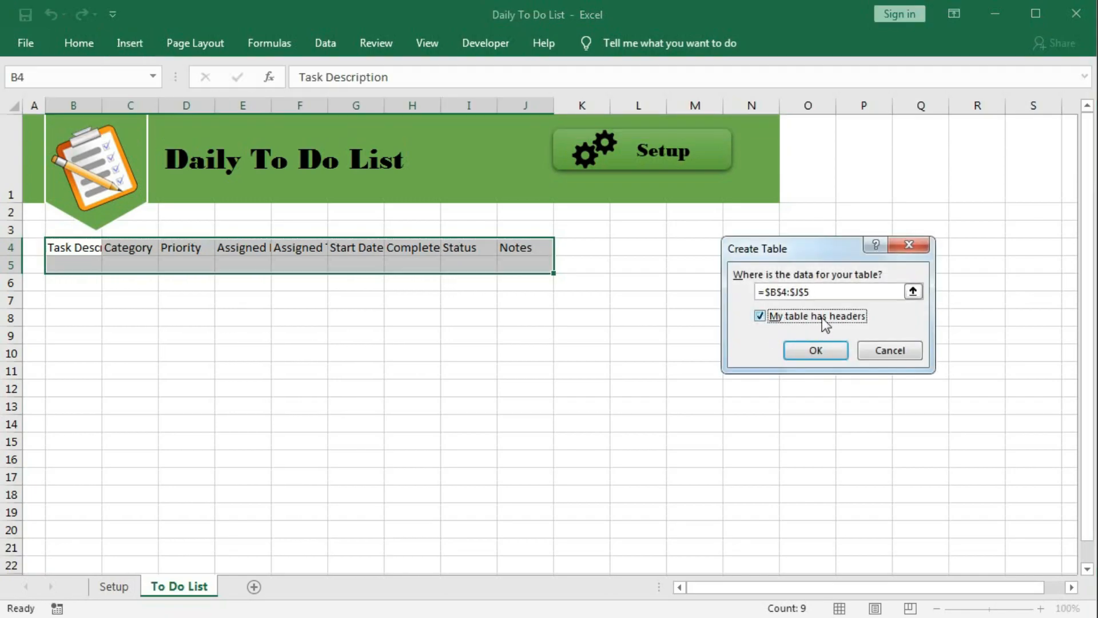
{"action": "left_click", "coordinate": [816, 350]}
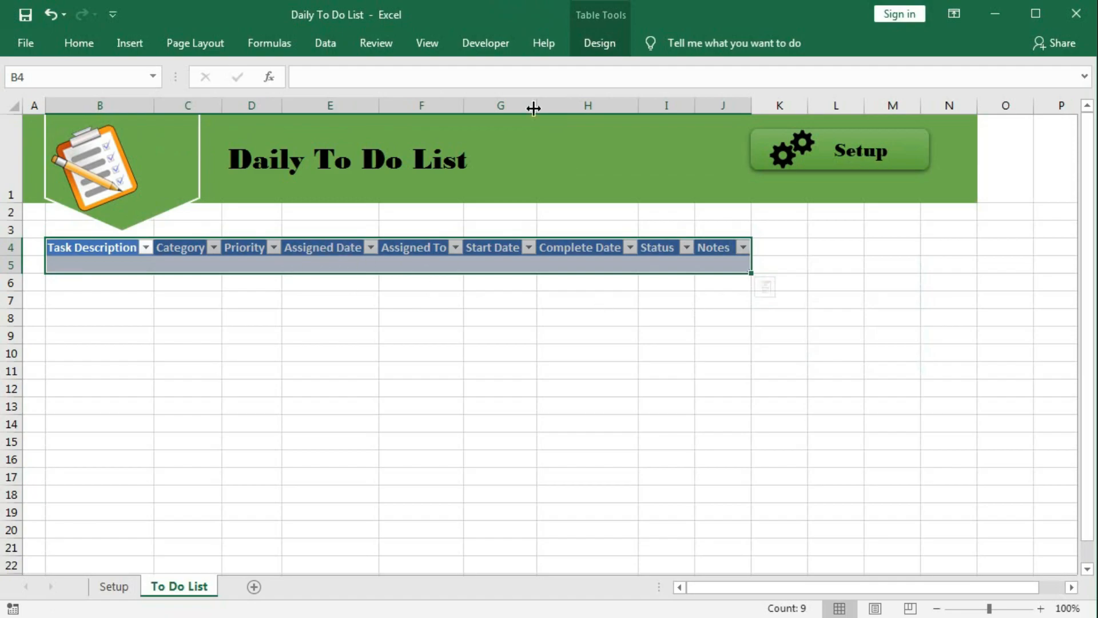
Step: Apply the green style from the first row of Medium table styles to the task table
{"action": "left_click", "coordinate": [604, 52]}
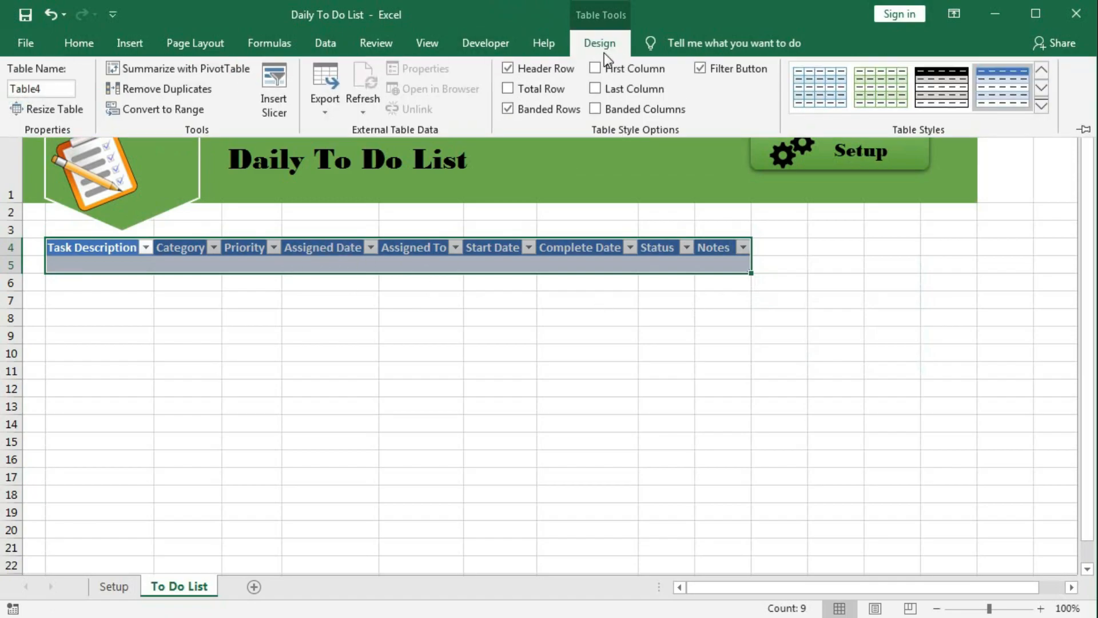
{"action": "left_click", "coordinate": [1042, 106]}
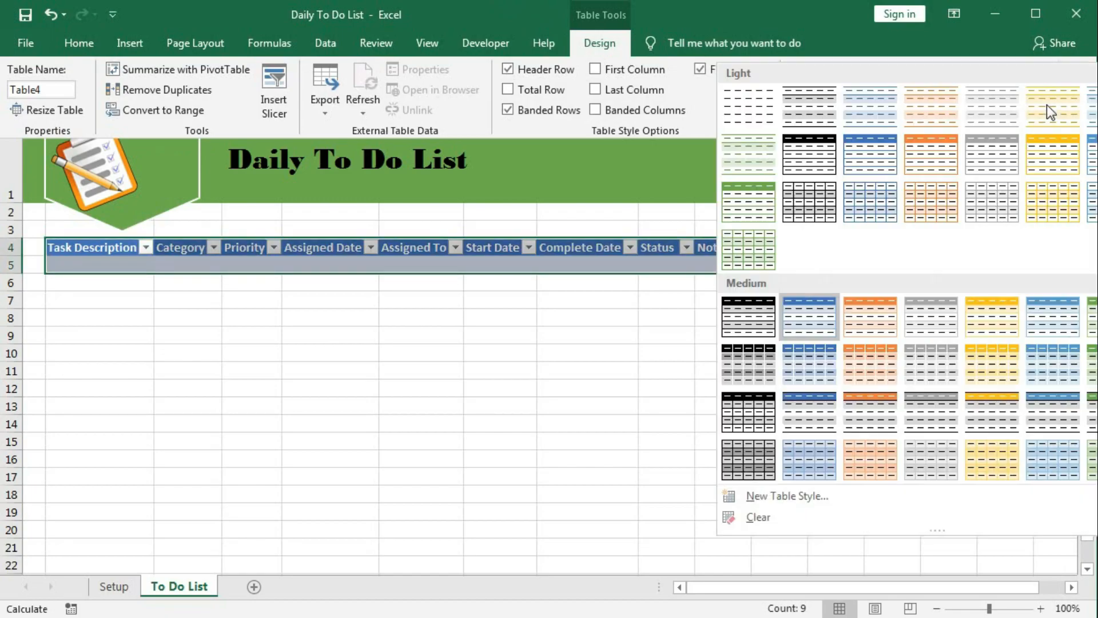
{"action": "left_click", "coordinate": [1090, 318]}
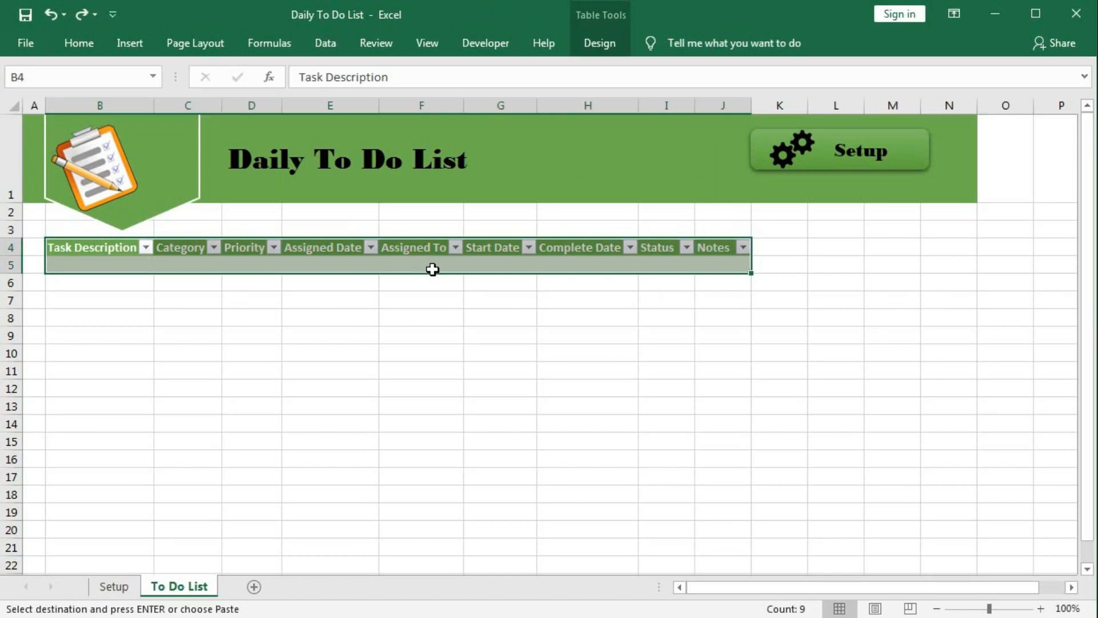
Step: Insert a table column before Assigned To and name its header Due Date
{"action": "right_click", "coordinate": [405, 265]}
{"action": "mouse_move", "coordinate": [497, 382]}
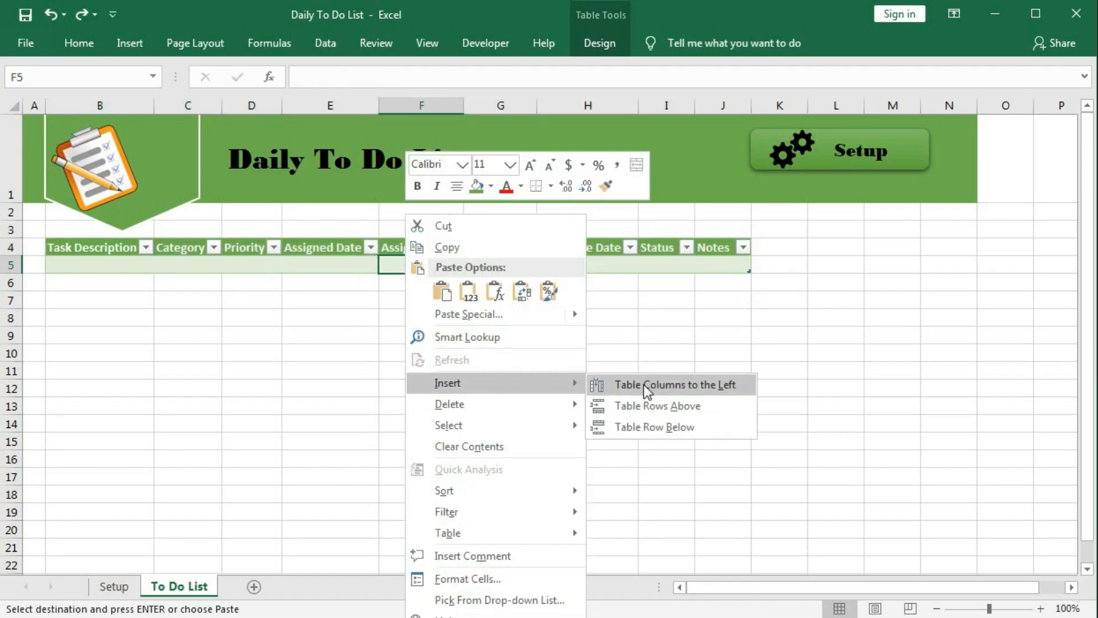
{"action": "left_click", "coordinate": [652, 382]}
{"action": "key", "text": "Up"}
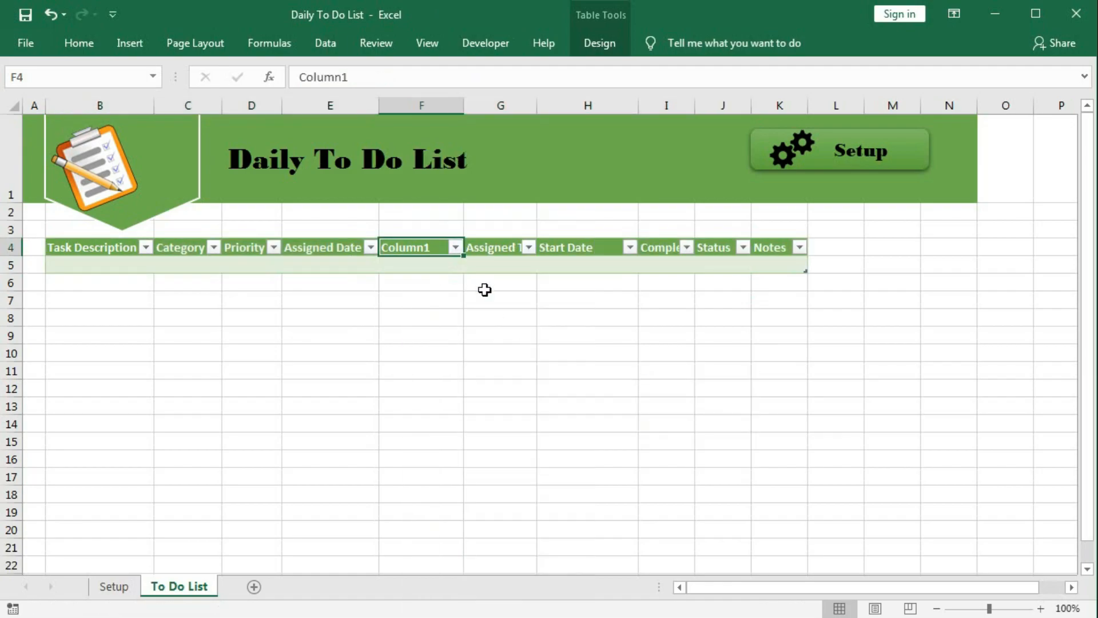
{"action": "type", "text": "Due Date"}
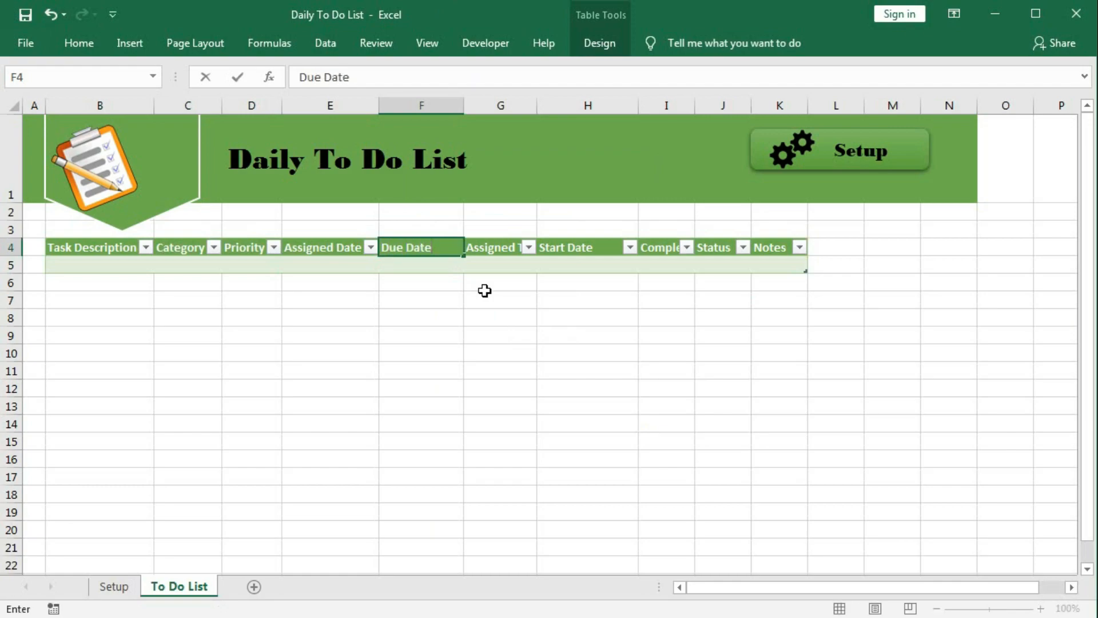
{"action": "key", "text": "Tab"}
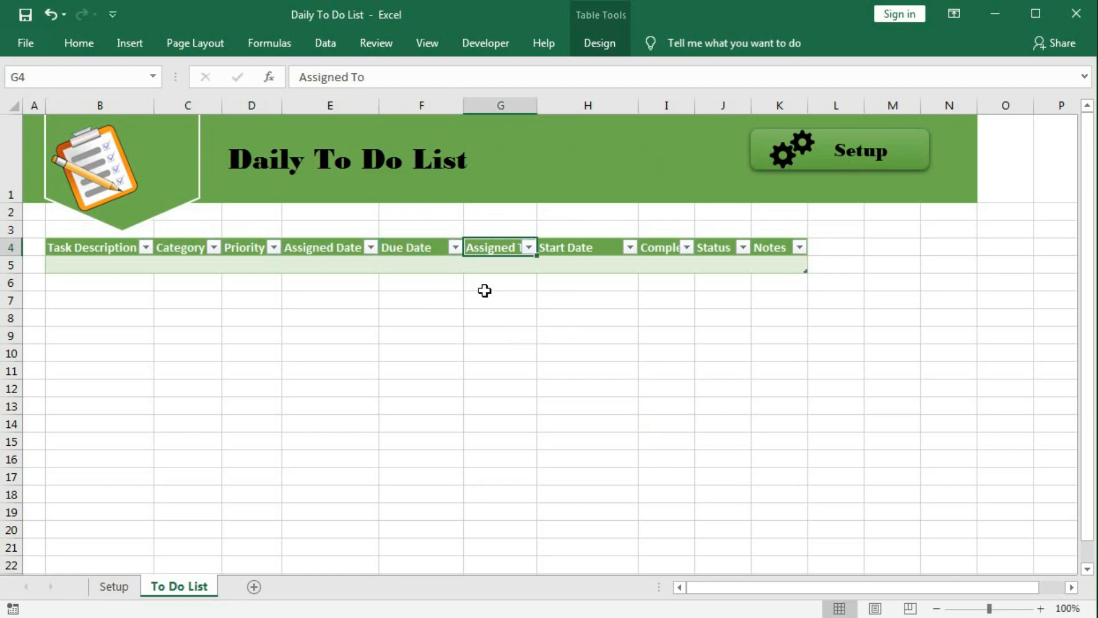
Step: Insert a table column before Notes and name its header Days Remaining
{"action": "left_click", "coordinate": [726, 266]}
{"action": "left_click", "coordinate": [762, 265]}
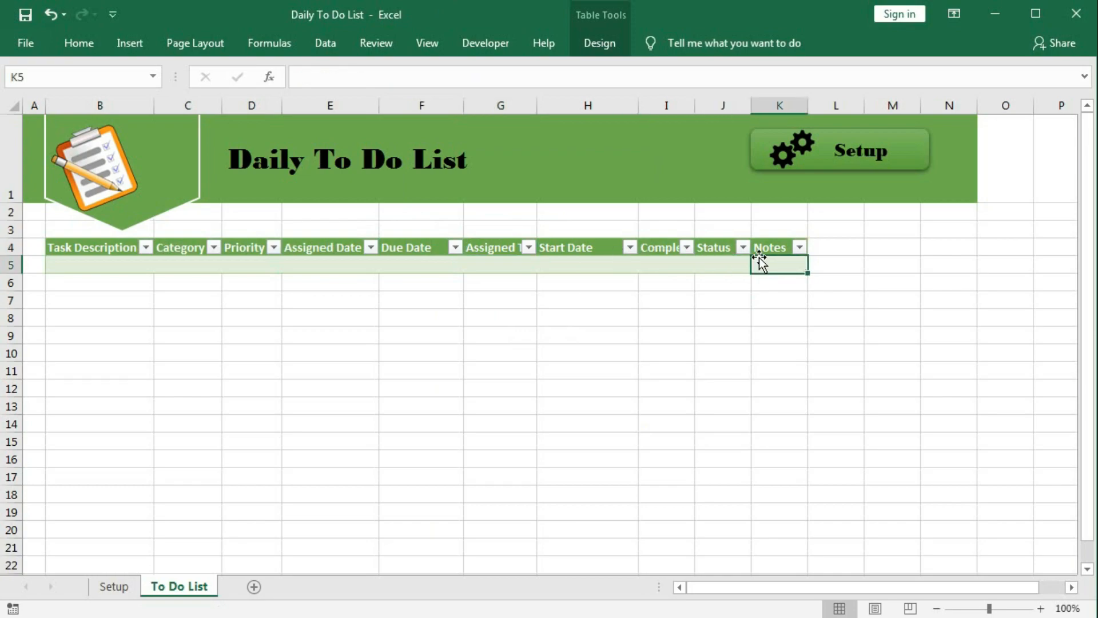
{"action": "right_click", "coordinate": [762, 260]}
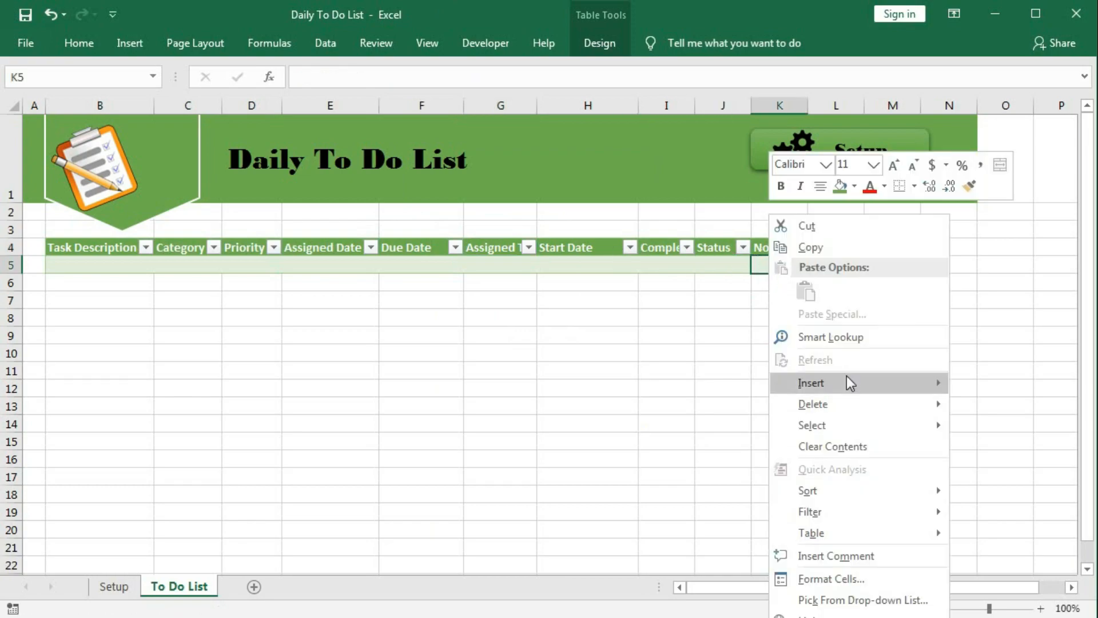
{"action": "mouse_move", "coordinate": [848, 382]}
{"action": "left_click", "coordinate": [1017, 390]}
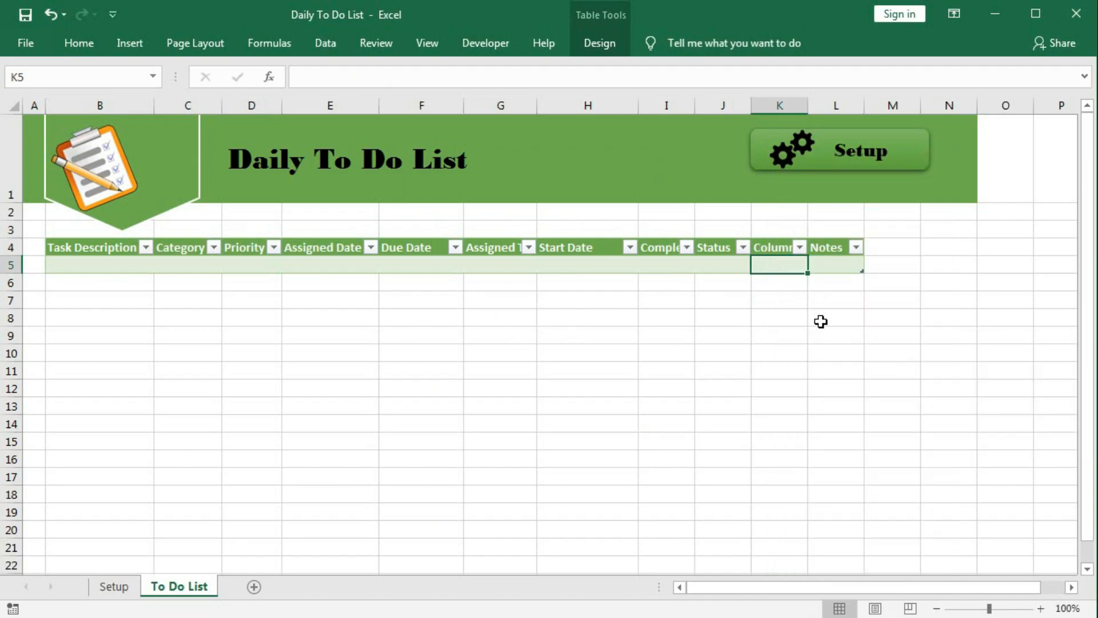
{"action": "left_click", "coordinate": [773, 252]}
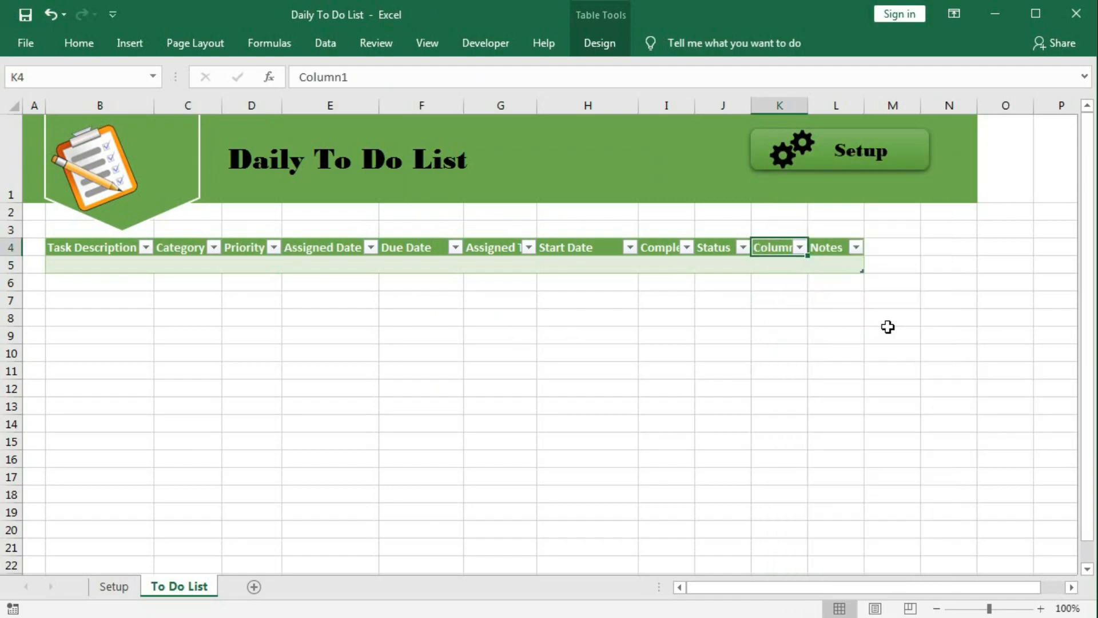
{"action": "type", "text": "Days Remaining"}
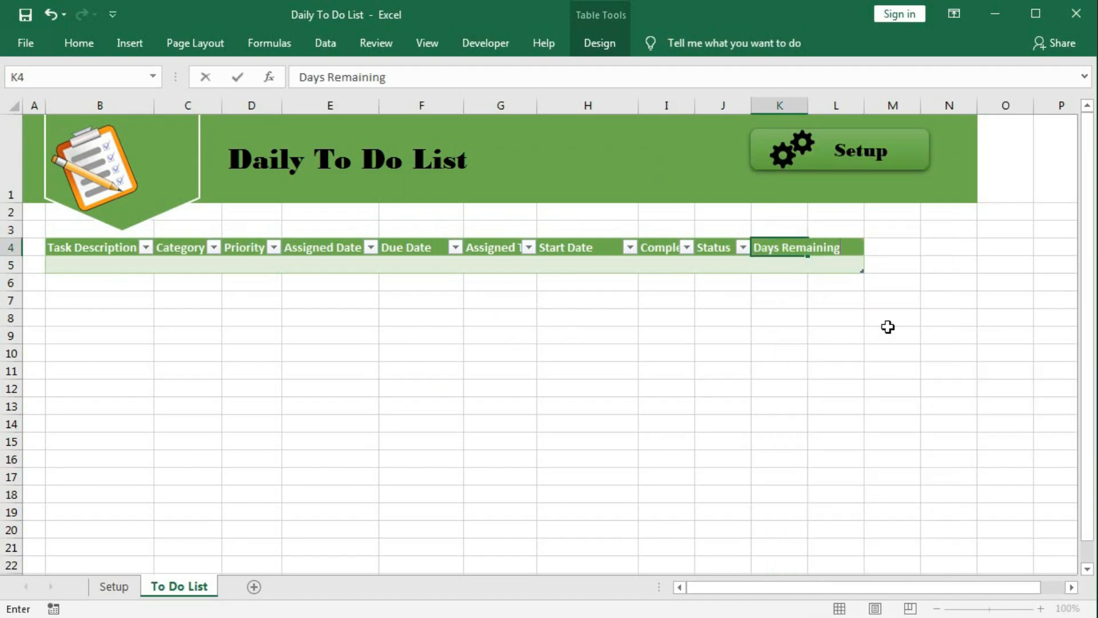
{"action": "left_click", "coordinate": [188, 335]}
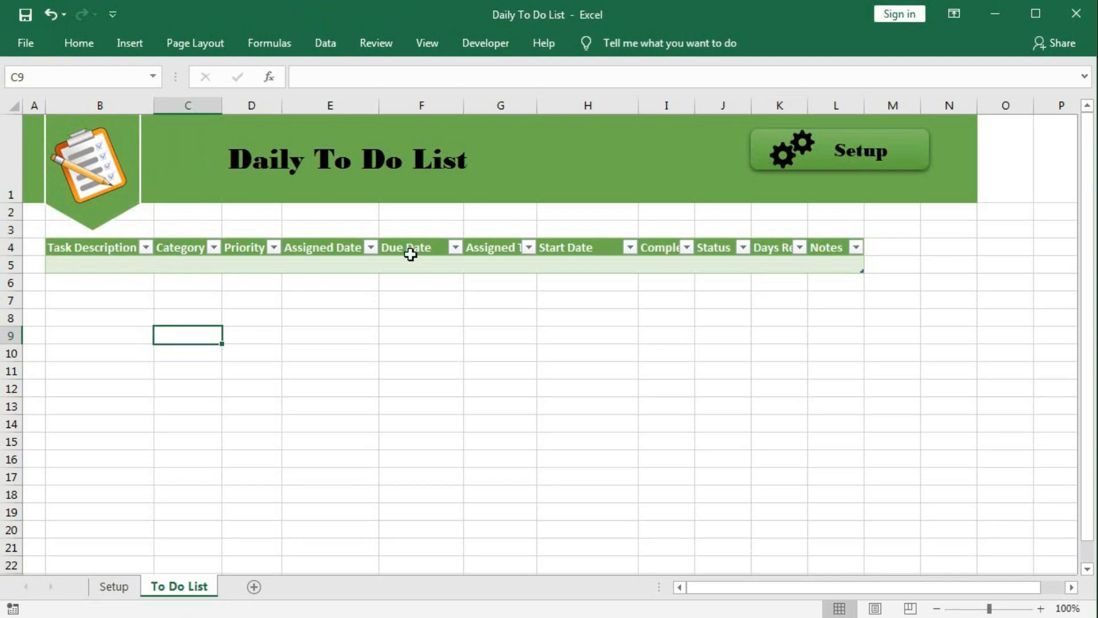
Step: Set the clipboard picture and the pentagon behind it to not move or size with cells
{"action": "left_click", "coordinate": [103, 186]}
{"action": "left_click", "coordinate": [103, 220], "text": "ctrl"}
{"action": "right_click", "coordinate": [103, 186]}
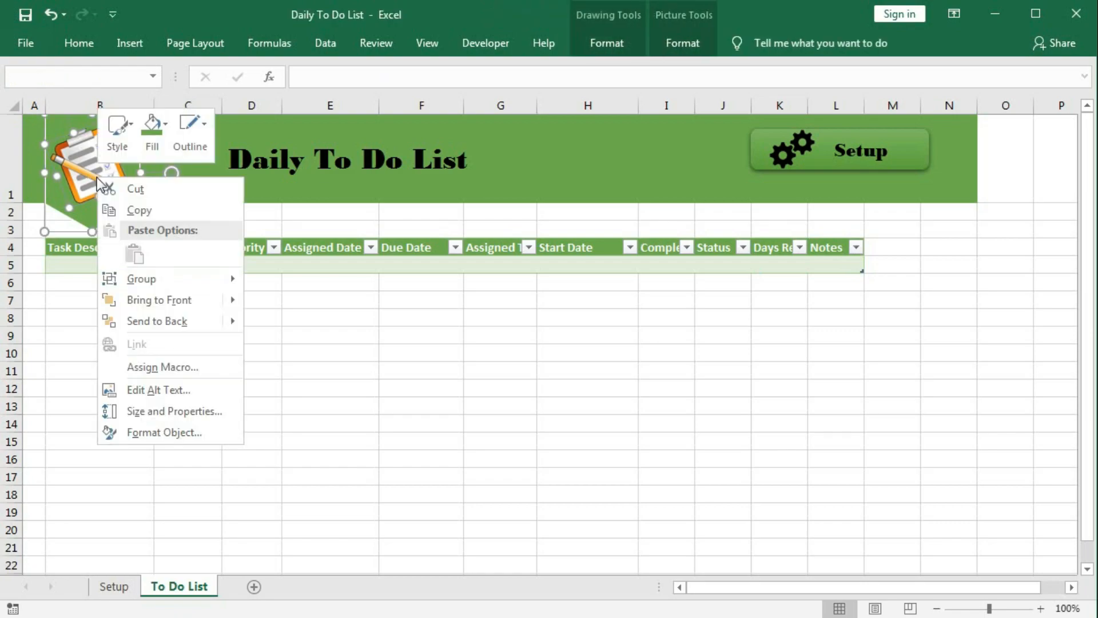
{"action": "left_click", "coordinate": [184, 432]}
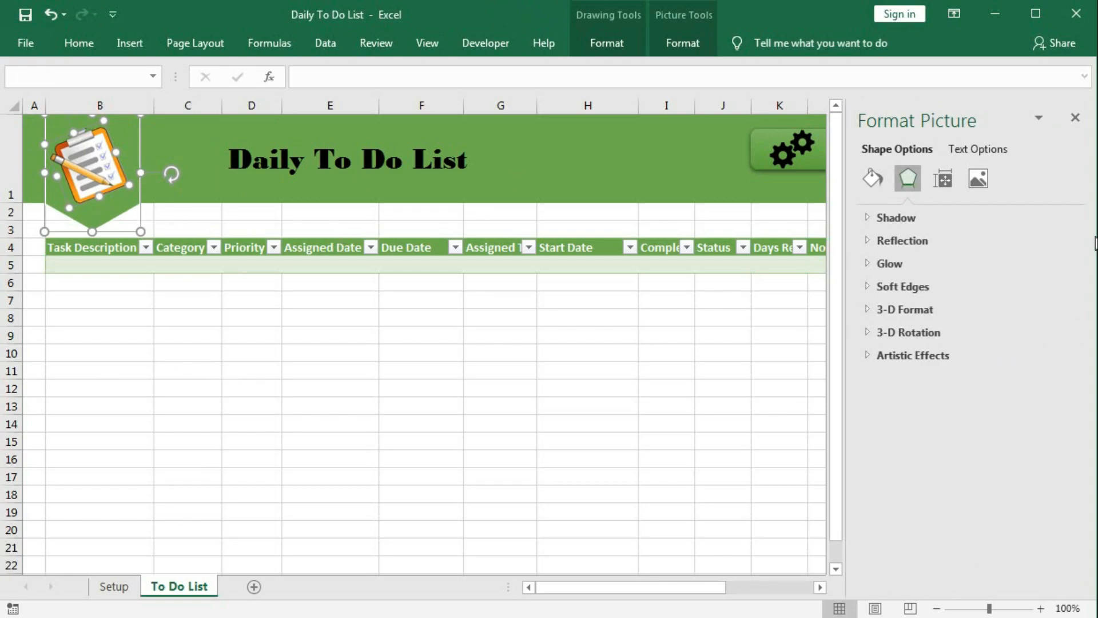
{"action": "left_click", "coordinate": [944, 184]}
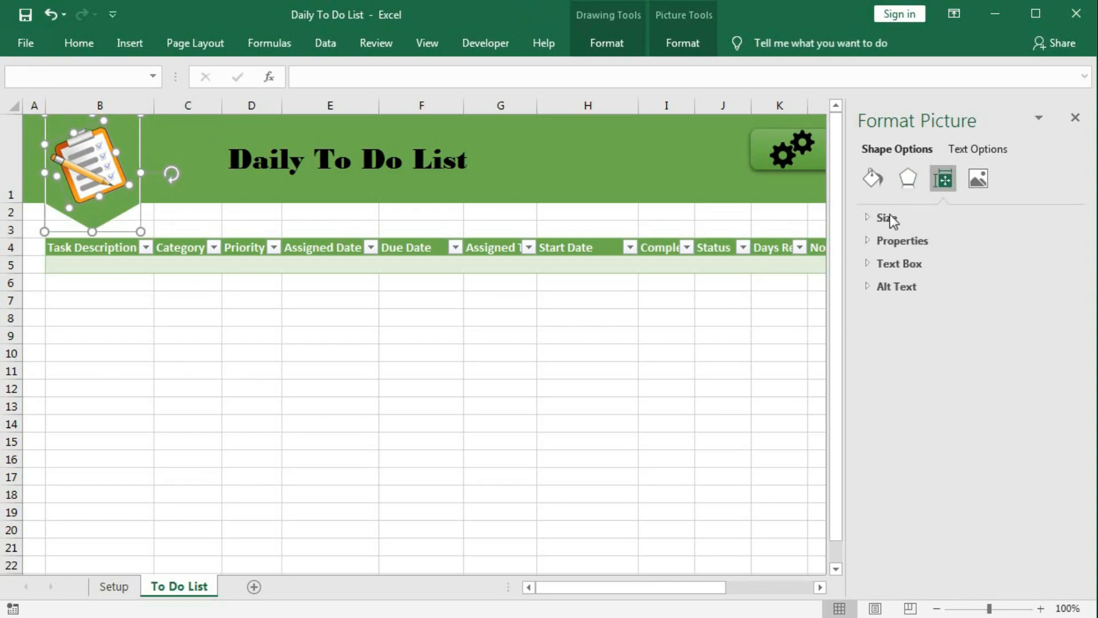
{"action": "left_click", "coordinate": [869, 240]}
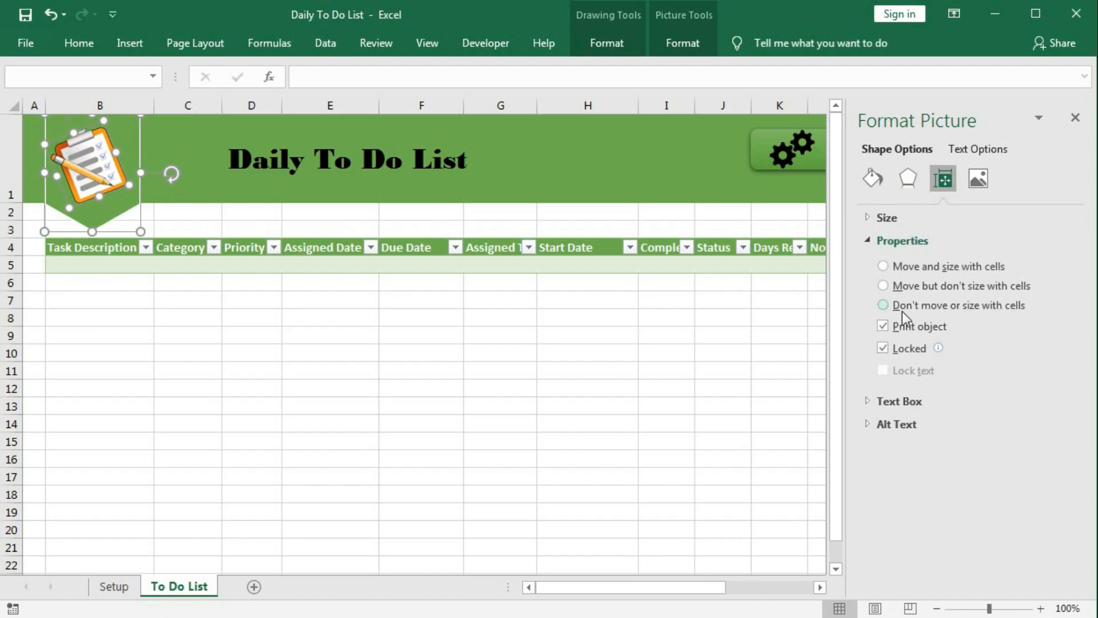
{"action": "left_click", "coordinate": [1075, 117]}
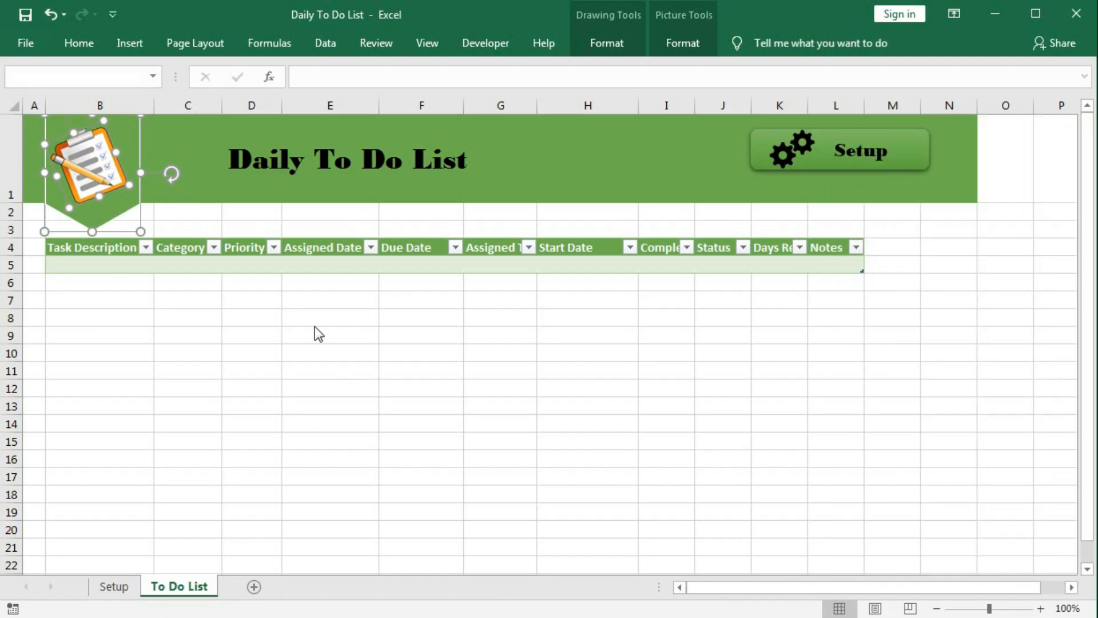
{"action": "left_click", "coordinate": [326, 371]}
Step: Autofit columns B through L to their contents and narrow the Priority column D
{"action": "left_click_drag", "start_coordinate": [98, 105], "coordinate": [834, 110]}
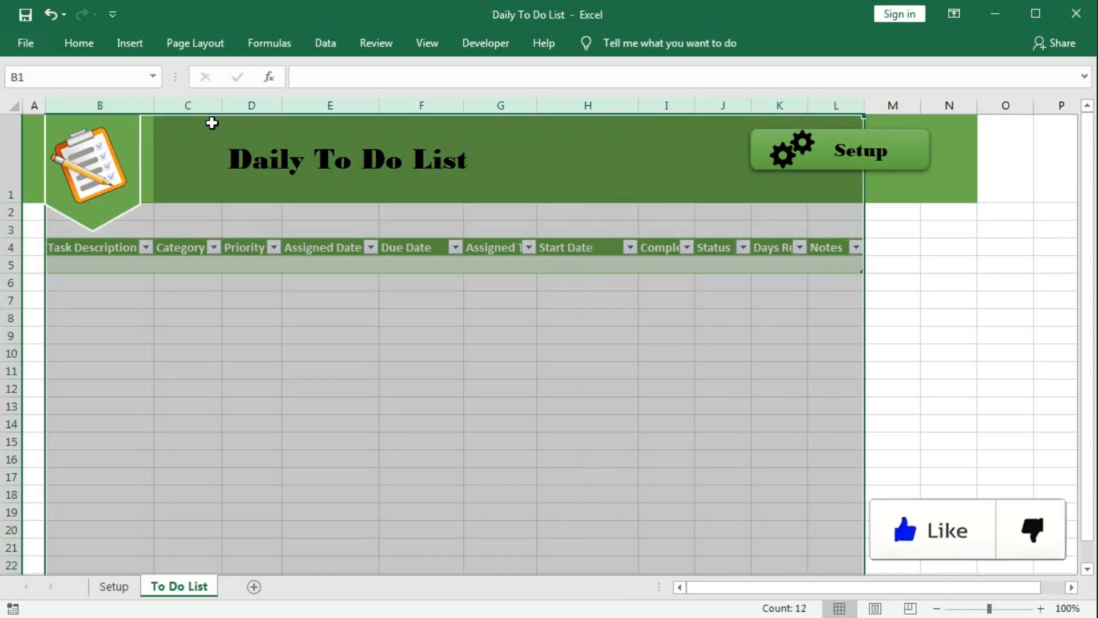
{"action": "double_click", "coordinate": [221, 105]}
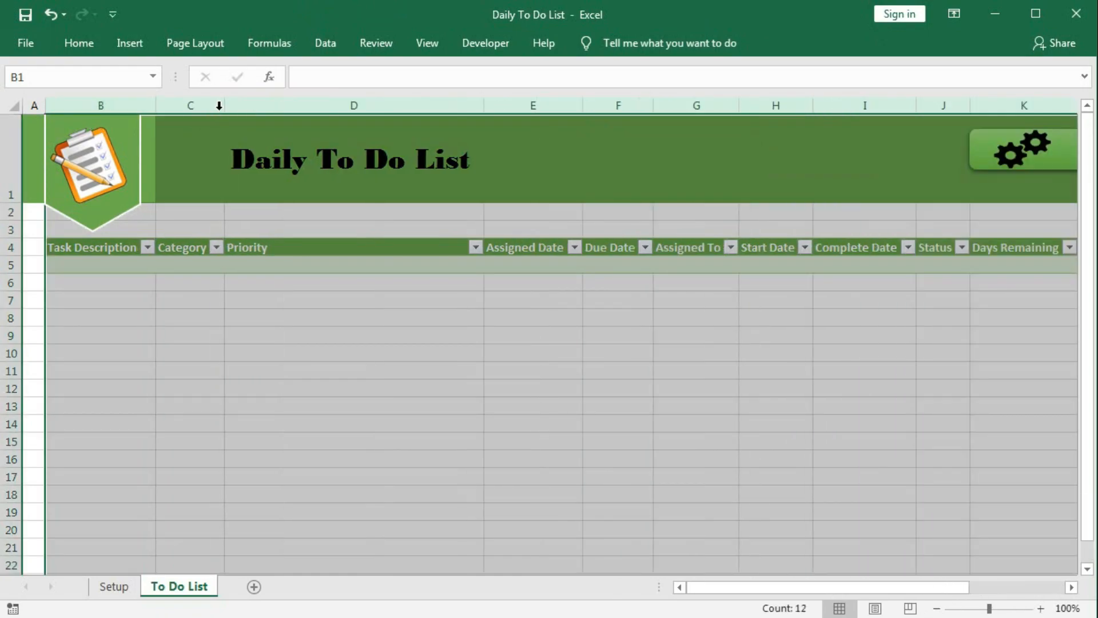
{"action": "left_click", "coordinate": [385, 319]}
{"action": "left_click", "coordinate": [351, 189]}
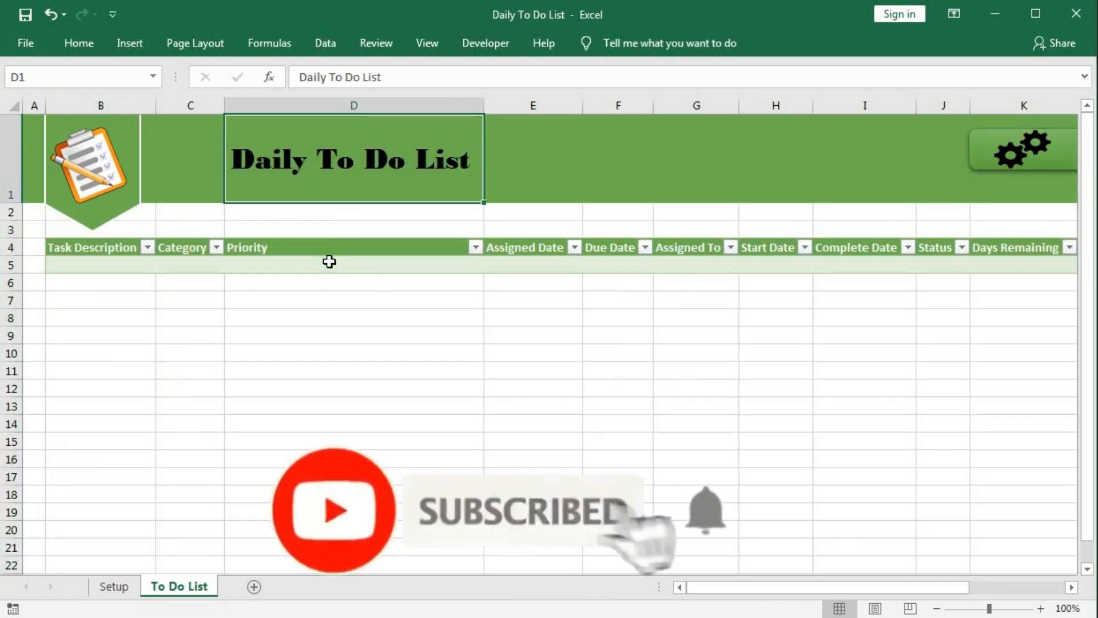
{"action": "left_click_drag", "start_coordinate": [484, 105], "coordinate": [314, 132]}
{"action": "left_click", "coordinate": [593, 373]}
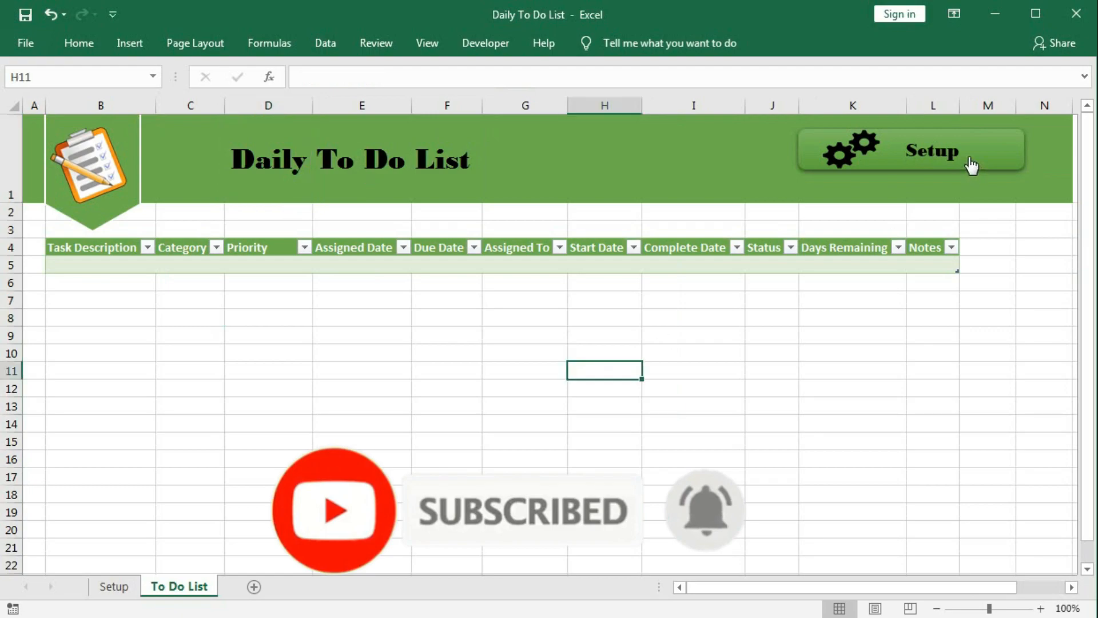
Step: Narrow the Setup button group so its right edge lines up with the end of the Notes column
{"action": "left_click", "coordinate": [984, 164], "text": "ctrl"}
{"action": "left_click_drag", "start_coordinate": [1033, 150], "coordinate": [956, 149]}
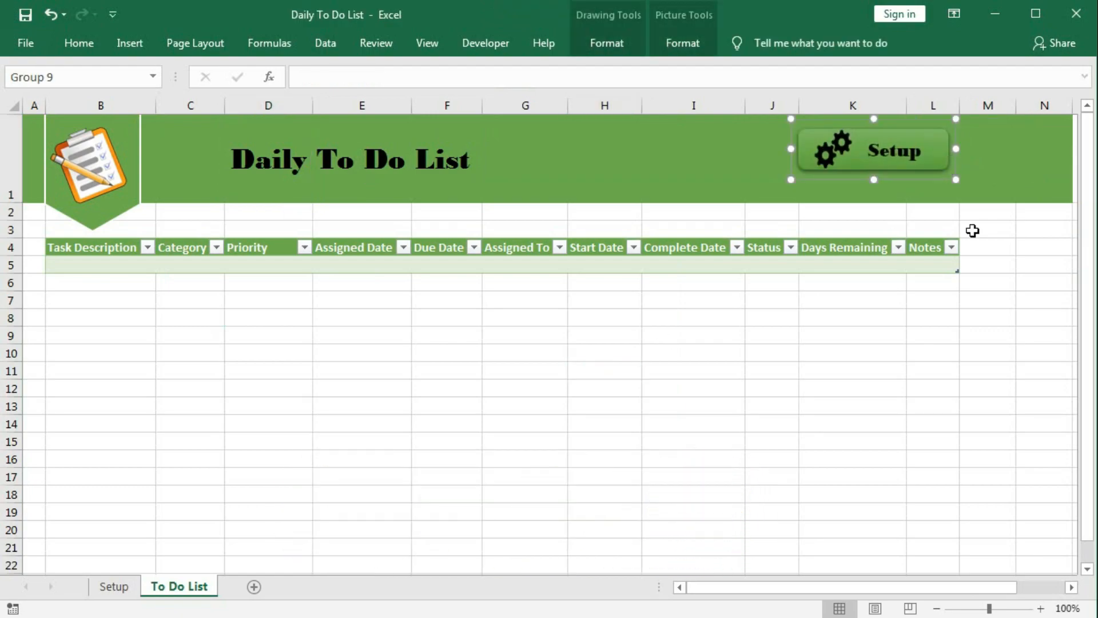
{"action": "left_click", "coordinate": [835, 320]}
{"action": "left_click", "coordinate": [83, 265]}
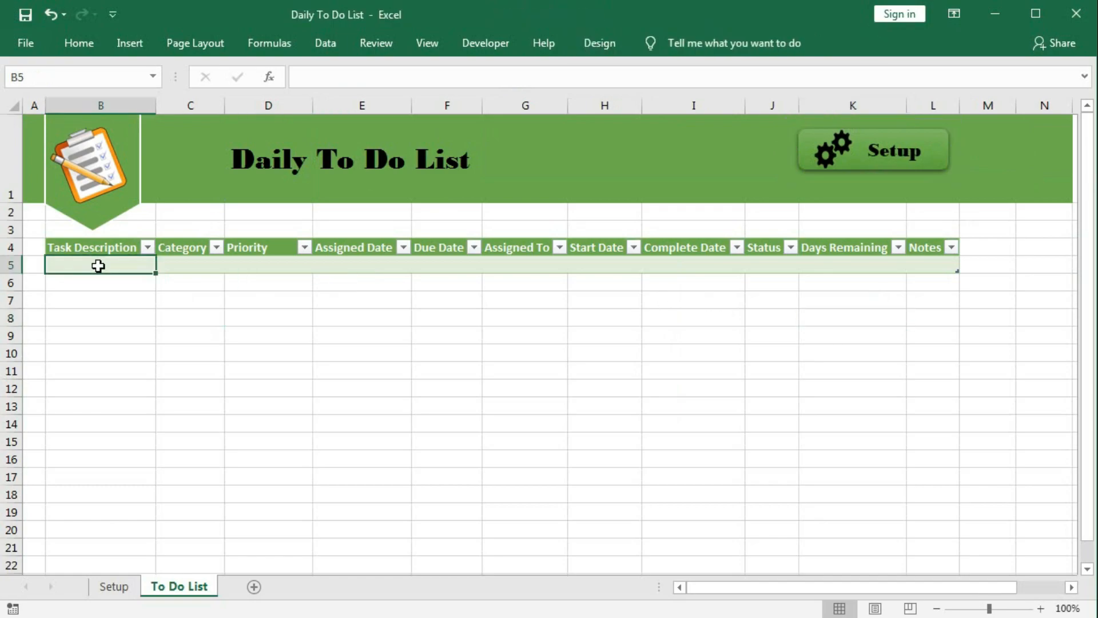
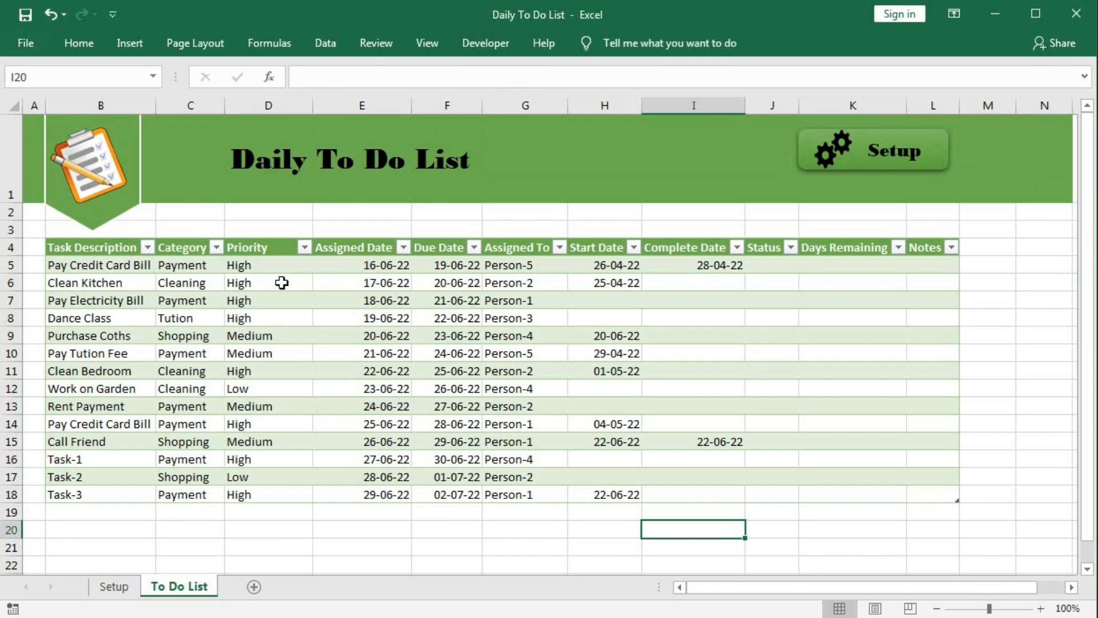
Step: Clear the entries of the Category, Priority and Assigned To columns in rows 5 to 18
{"action": "left_click_drag", "start_coordinate": [182, 266], "coordinate": [253, 491]}
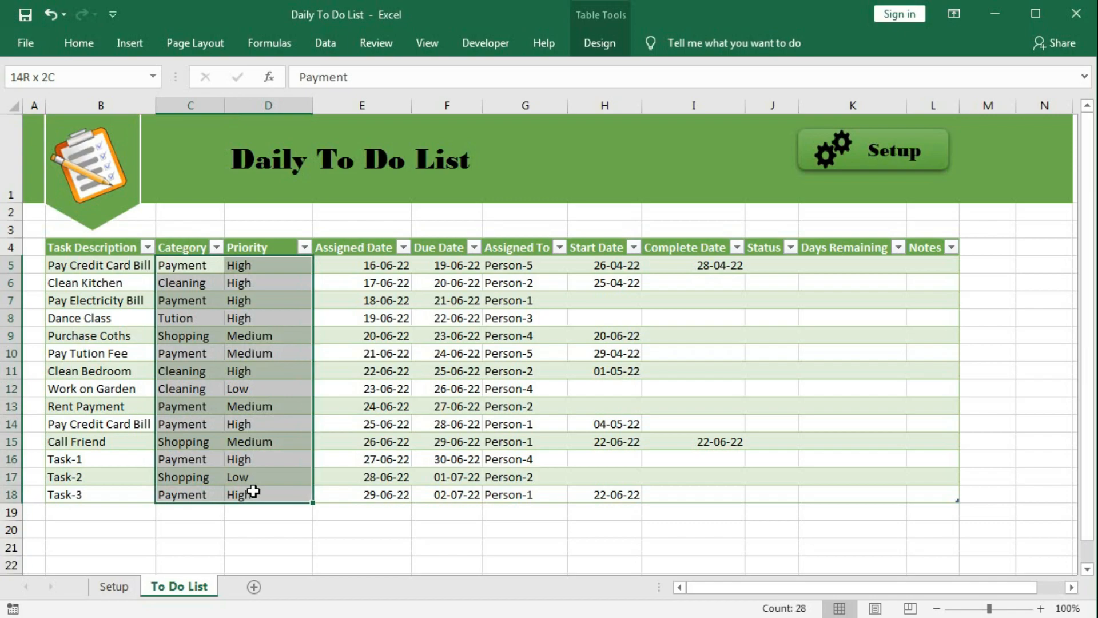
{"action": "key", "text": "Delete"}
{"action": "left_click_drag", "start_coordinate": [505, 269], "coordinate": [504, 489]}
{"action": "key", "text": "Delete"}
{"action": "left_click", "coordinate": [265, 386]}
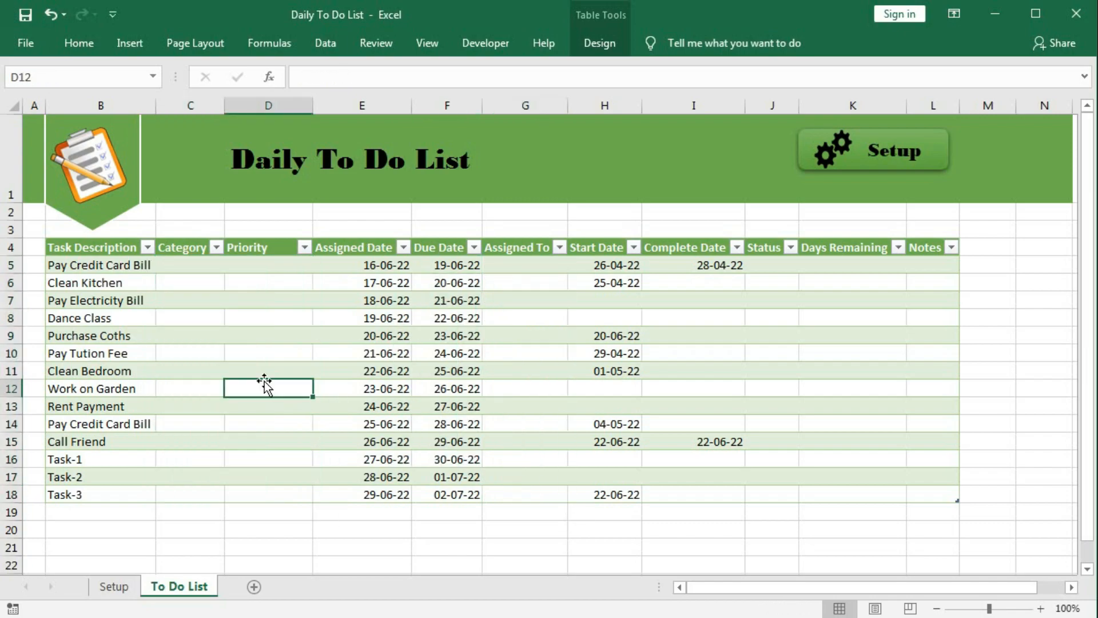
Step: Restrict the Category cells C5:C18 to a drop-down list sourced from the named range Category, and check its options
{"action": "left_click", "coordinate": [173, 263]}
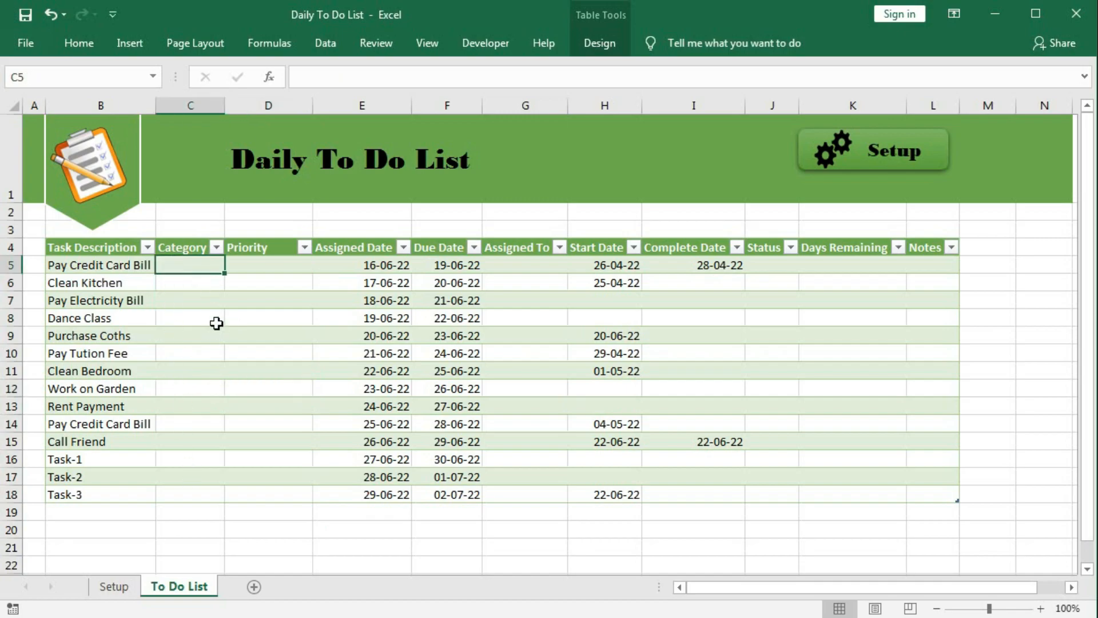
{"action": "left_click_drag", "start_coordinate": [189, 266], "coordinate": [189, 493]}
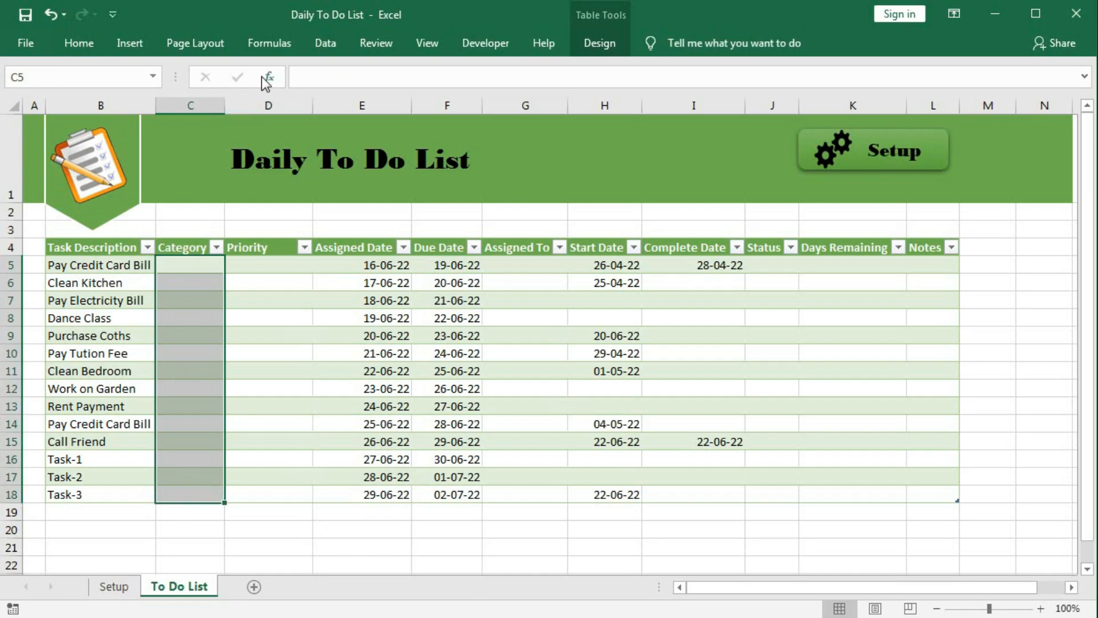
{"action": "left_click", "coordinate": [334, 42]}
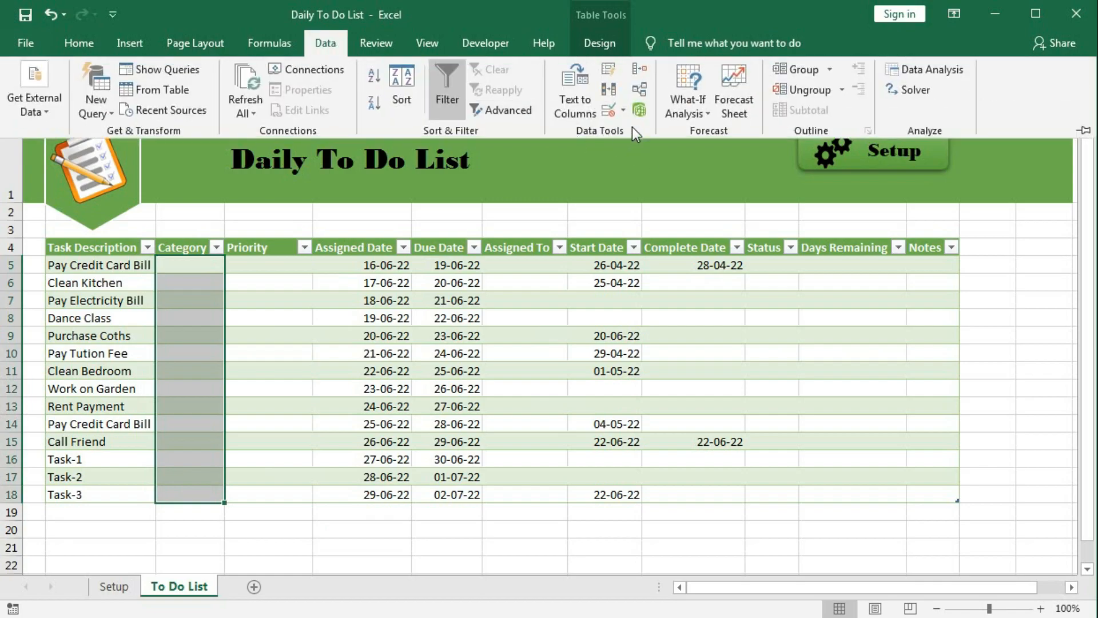
{"action": "left_click", "coordinate": [608, 110]}
{"action": "left_click_drag", "start_coordinate": [706, 168], "coordinate": [545, 161]}
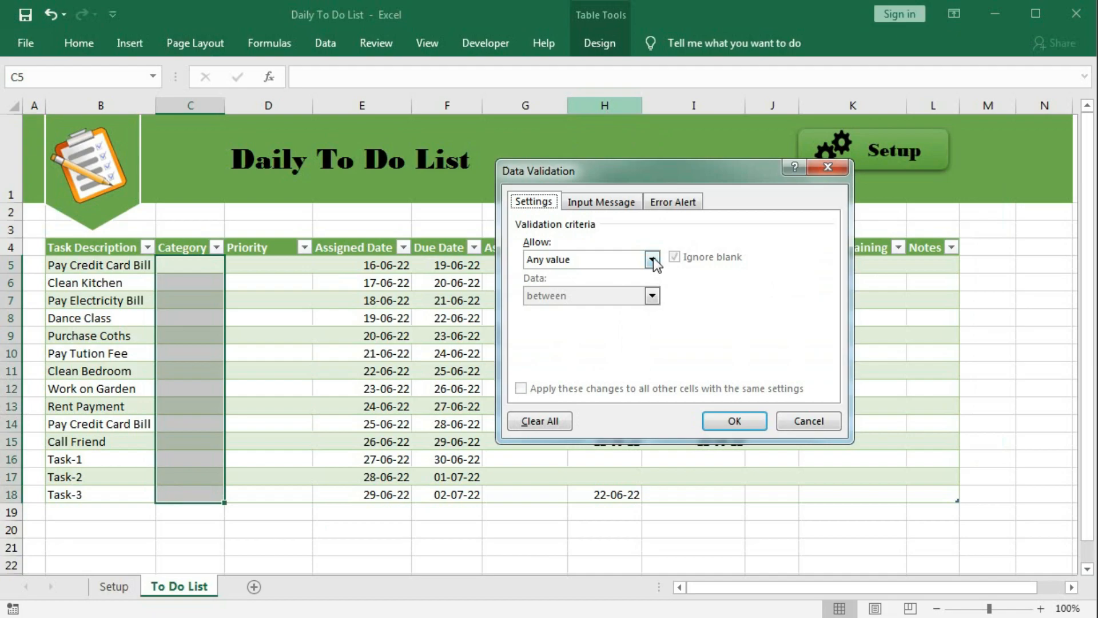
{"action": "left_click", "coordinate": [652, 259]}
{"action": "left_click", "coordinate": [565, 312]}
{"action": "left_click", "coordinate": [561, 328]}
{"action": "key", "text": "F3"}
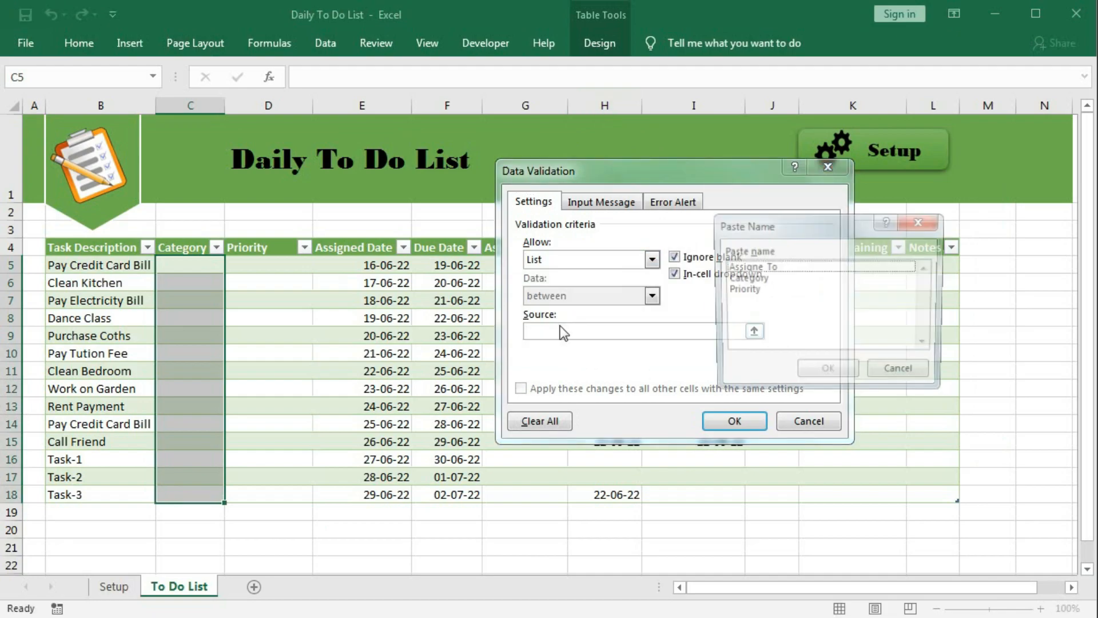
{"action": "left_click", "coordinate": [745, 279]}
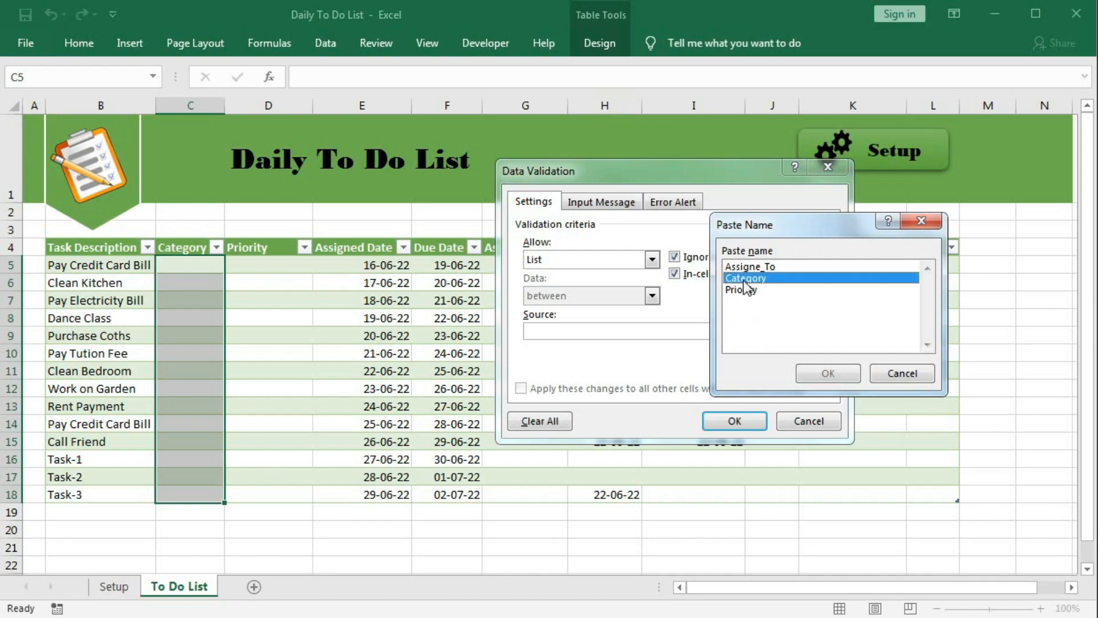
{"action": "left_click", "coordinate": [828, 373]}
{"action": "left_click", "coordinate": [732, 420]}
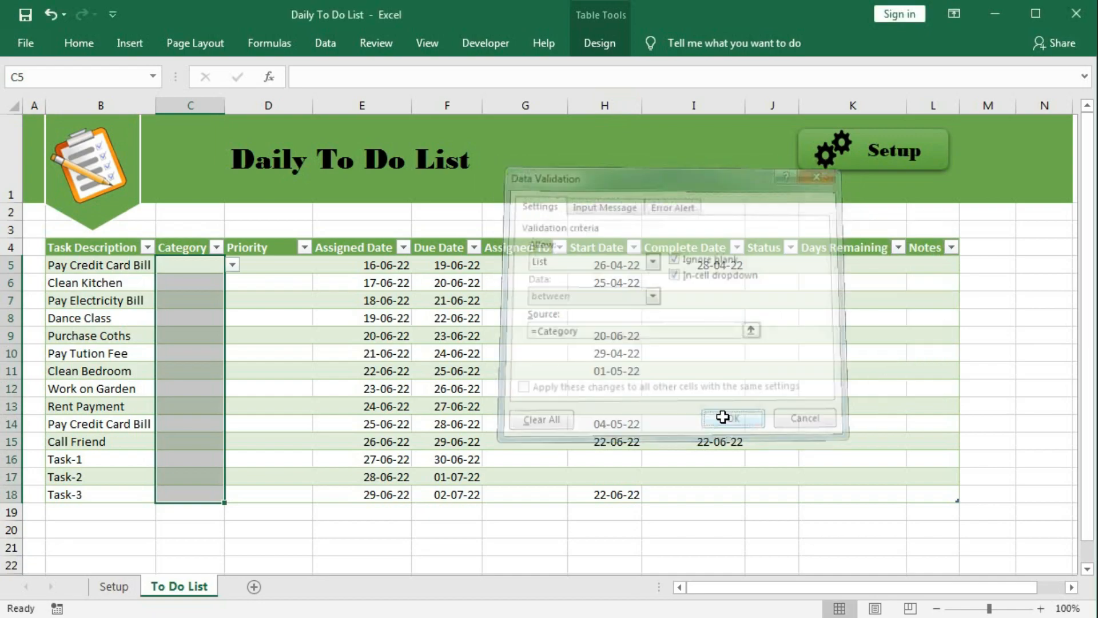
{"action": "left_click", "coordinate": [232, 266]}
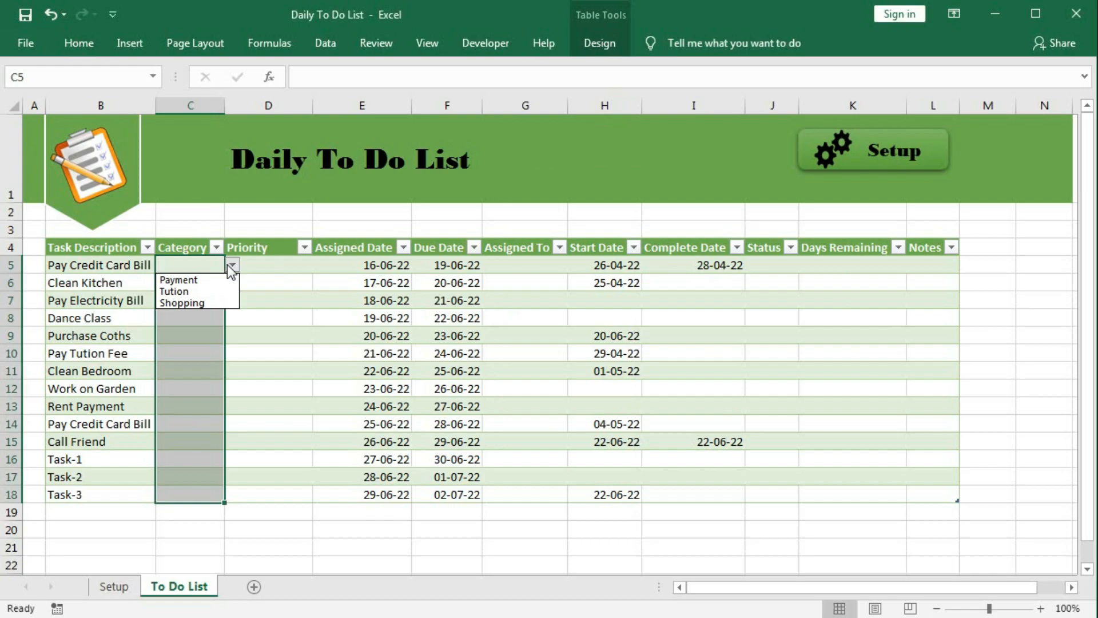
{"action": "key", "text": "Escape"}
Step: Restrict the Priority cells D5:D18 to a drop-down list sourced from the named range Priority, and check its options
{"action": "left_click", "coordinate": [273, 269]}
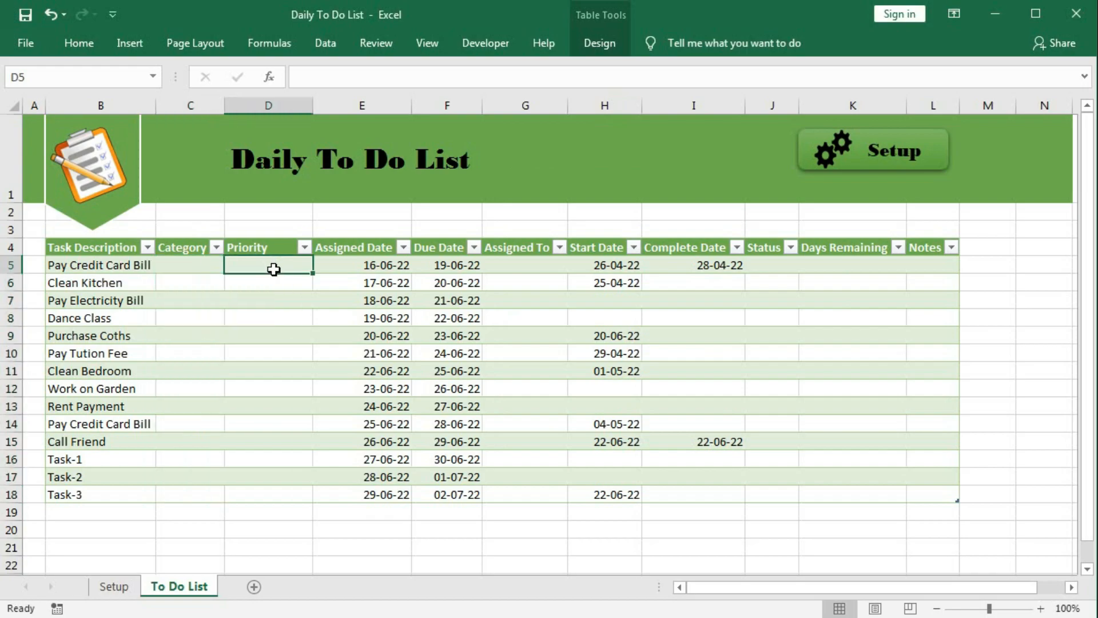
{"action": "left_click_drag", "start_coordinate": [280, 267], "coordinate": [255, 491]}
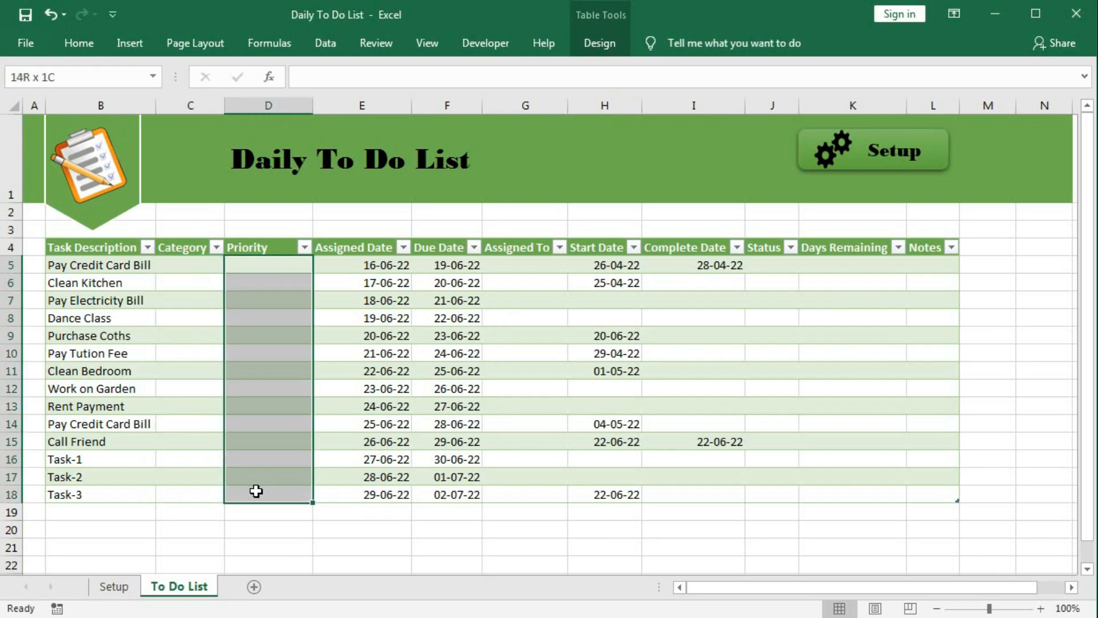
{"action": "left_click", "coordinate": [329, 46]}
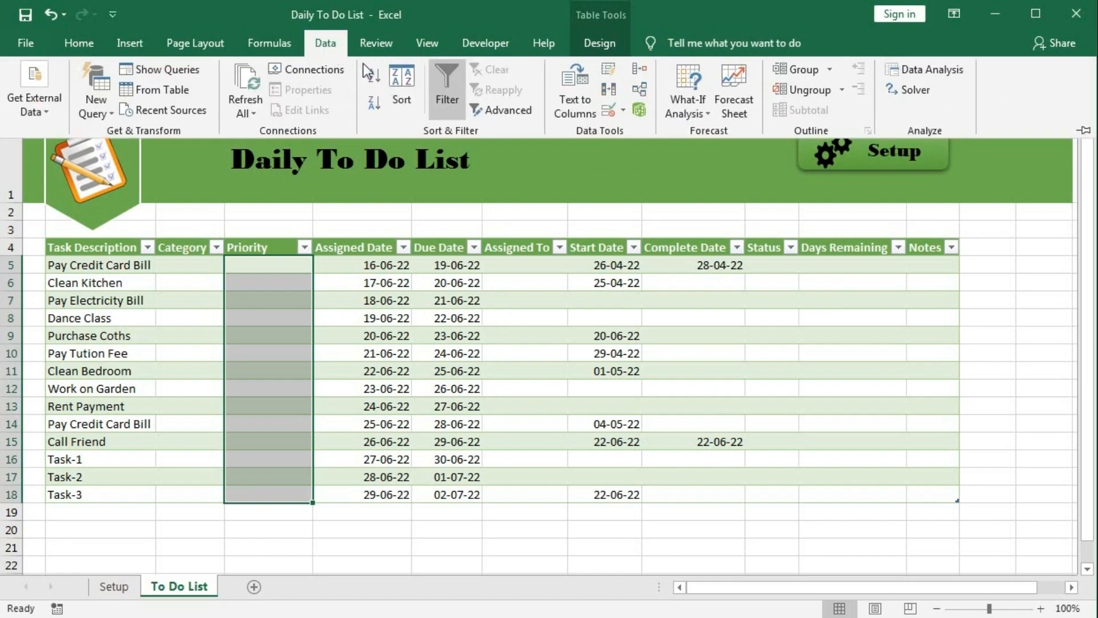
{"action": "left_click", "coordinate": [607, 111]}
{"action": "left_click_drag", "start_coordinate": [609, 171], "coordinate": [582, 173]}
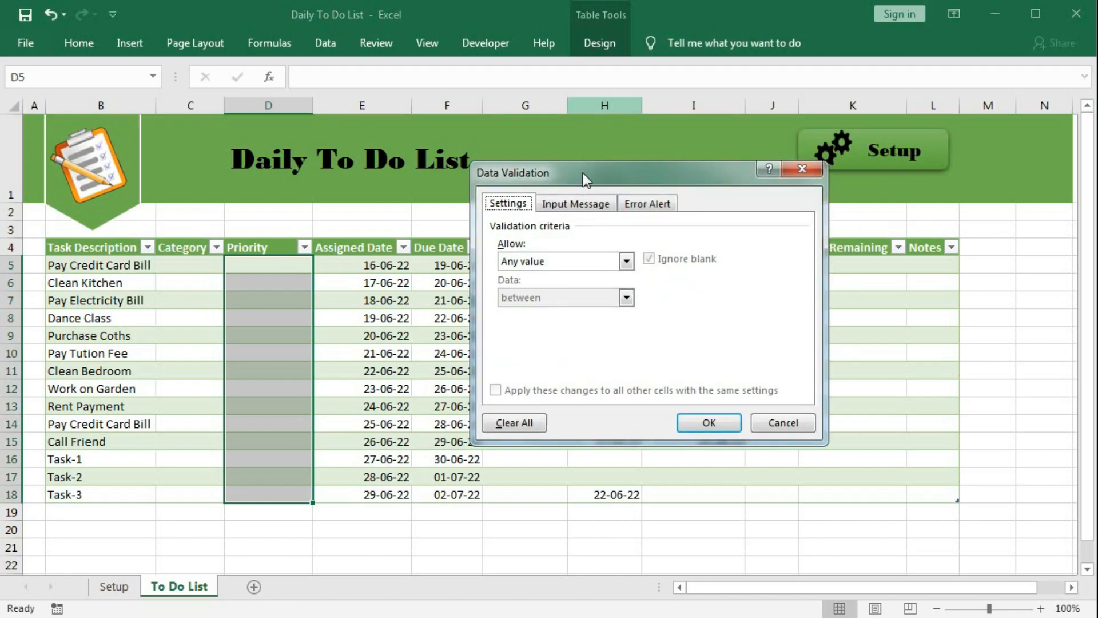
{"action": "left_click", "coordinate": [626, 261]}
{"action": "left_click", "coordinate": [535, 311]}
{"action": "left_click", "coordinate": [526, 331]}
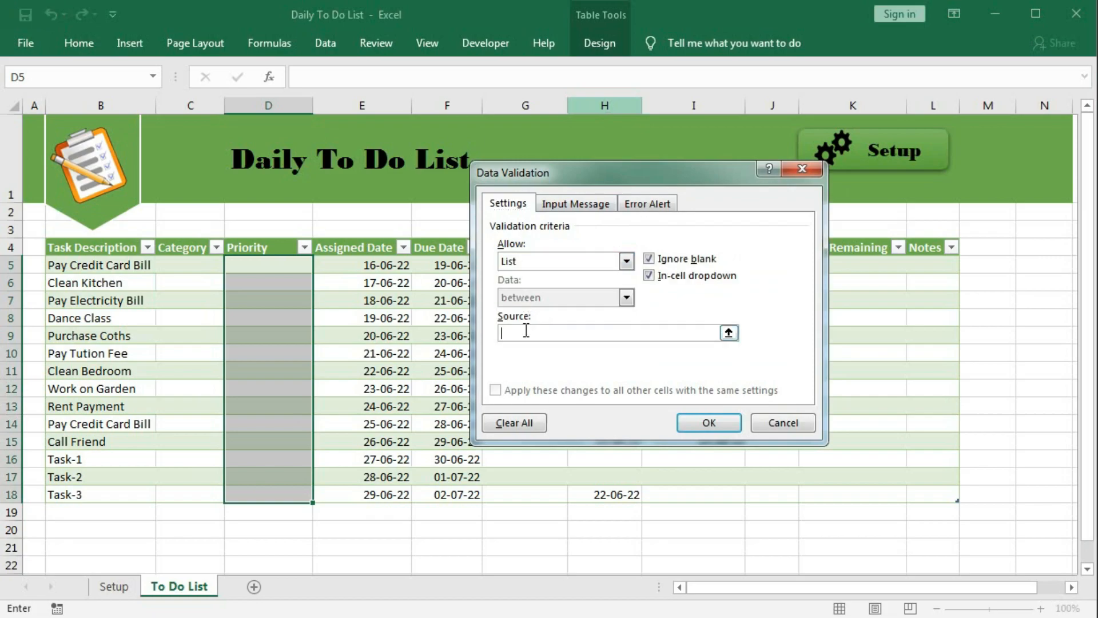
{"action": "key", "text": "F3"}
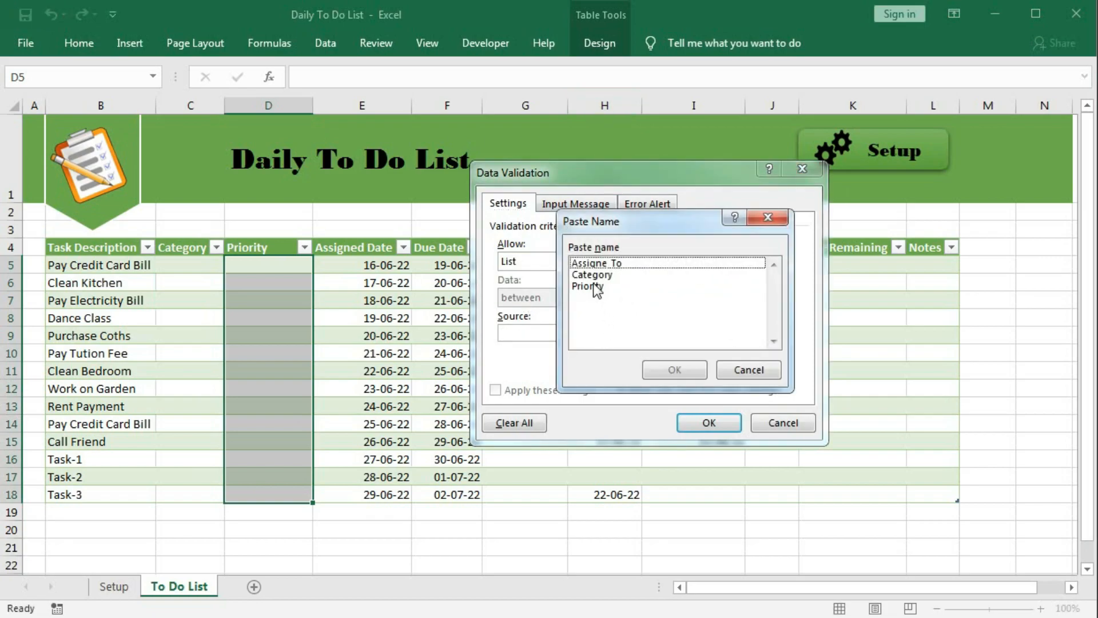
{"action": "left_click", "coordinate": [593, 286]}
{"action": "left_click", "coordinate": [665, 371]}
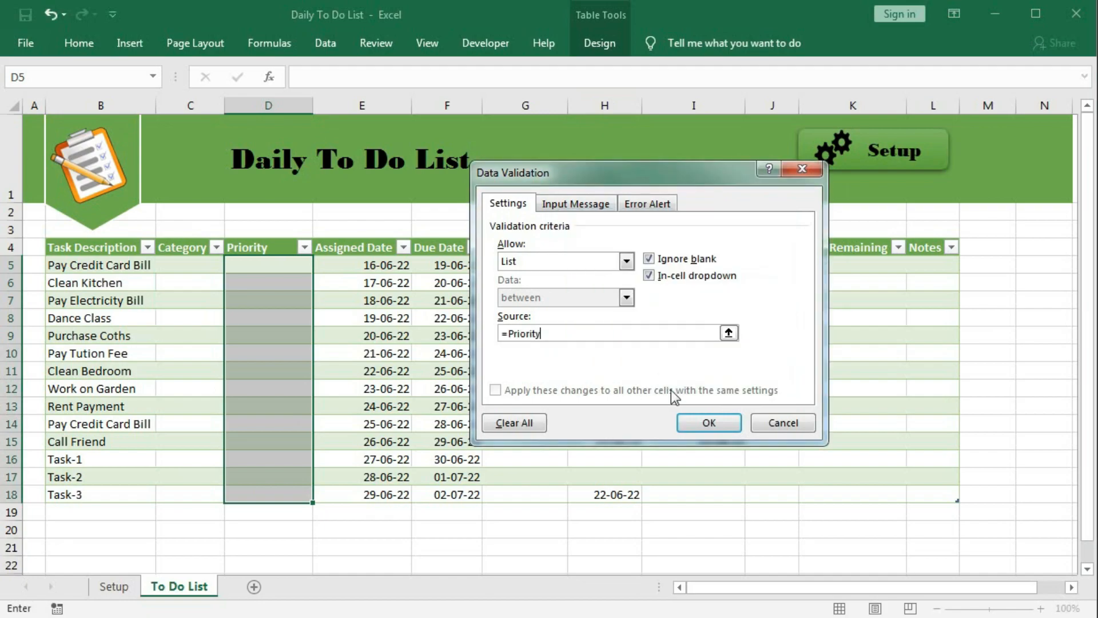
{"action": "left_click", "coordinate": [708, 423]}
{"action": "left_click", "coordinate": [323, 270]}
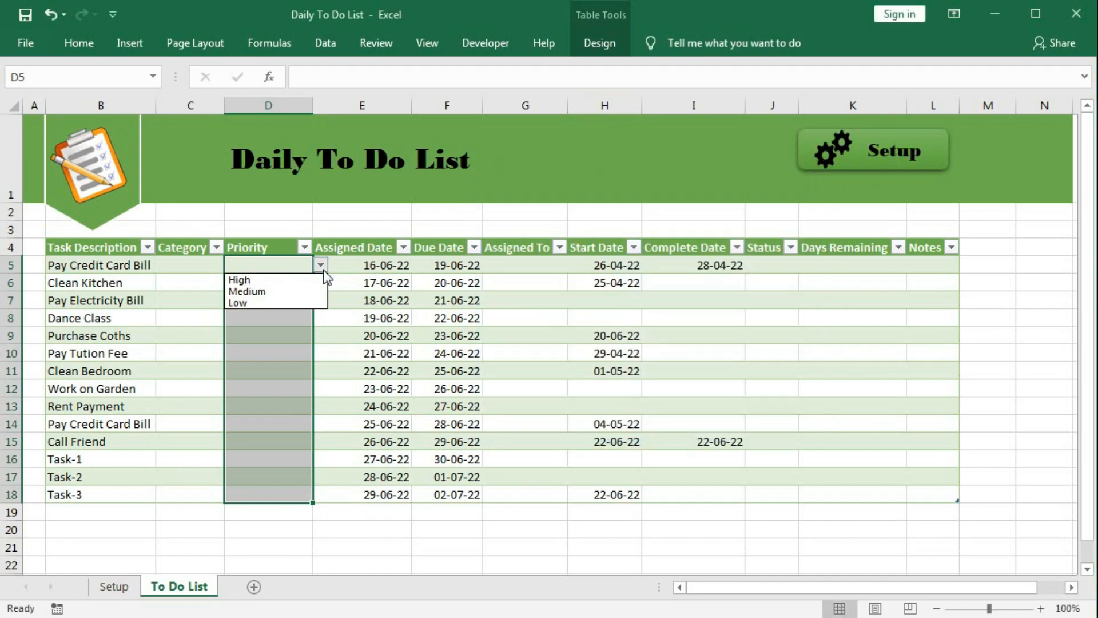
Step: Restrict the Assigned To cells G5:G18 to a drop-down list sourced from the named range Assigne_To, and check its options
{"action": "left_click", "coordinate": [508, 272]}
{"action": "left_click_drag", "start_coordinate": [523, 265], "coordinate": [527, 493]}
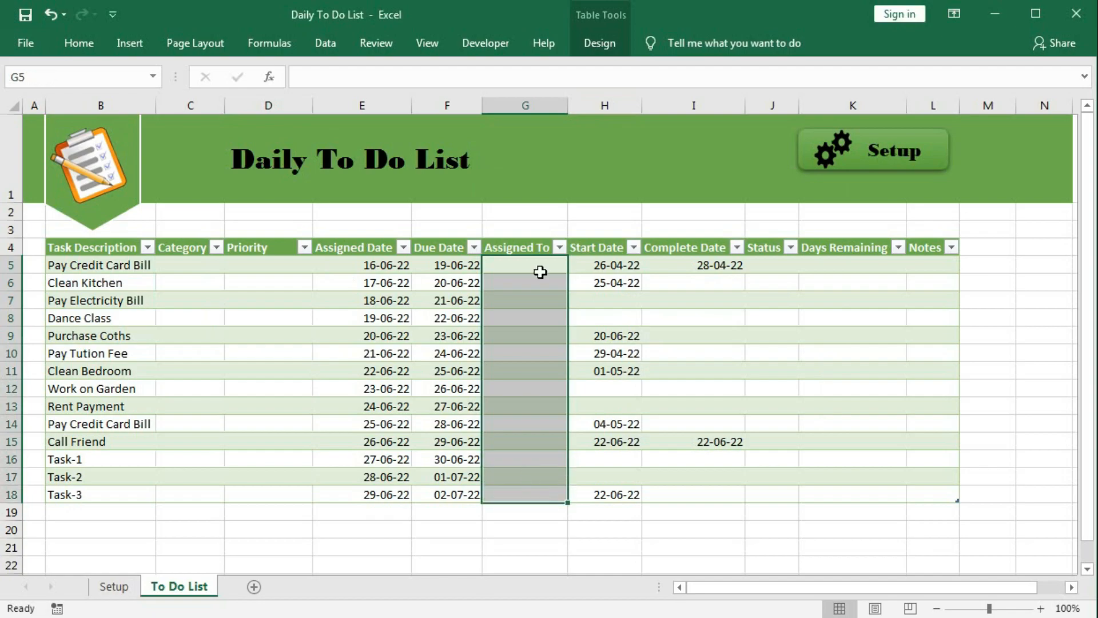
{"action": "left_click", "coordinate": [326, 44]}
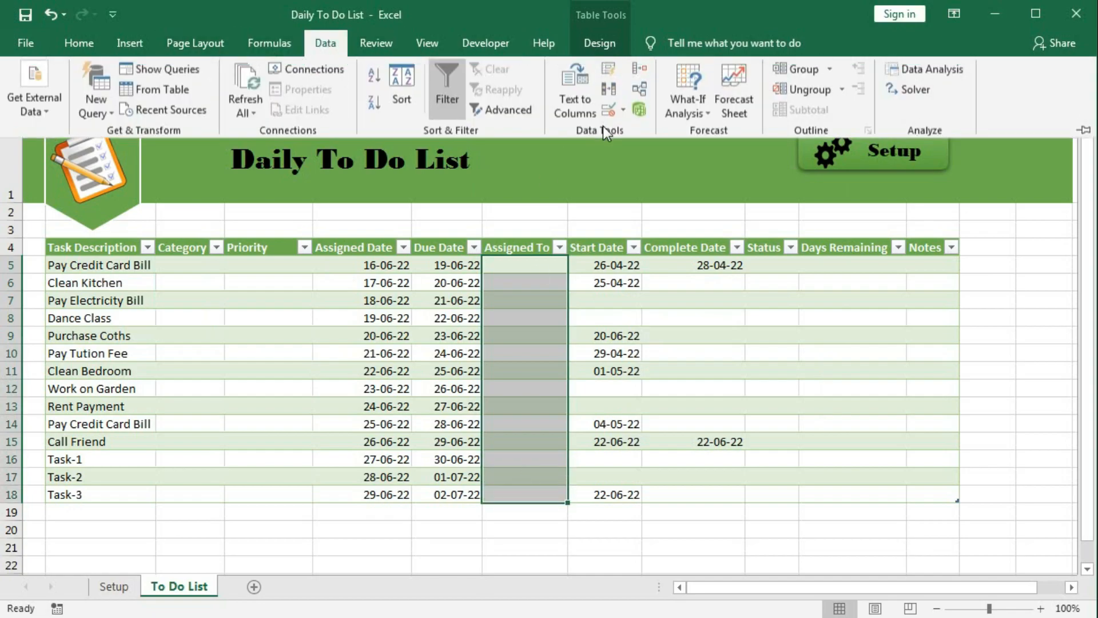
{"action": "left_click", "coordinate": [638, 110]}
{"action": "left_click", "coordinate": [627, 261]}
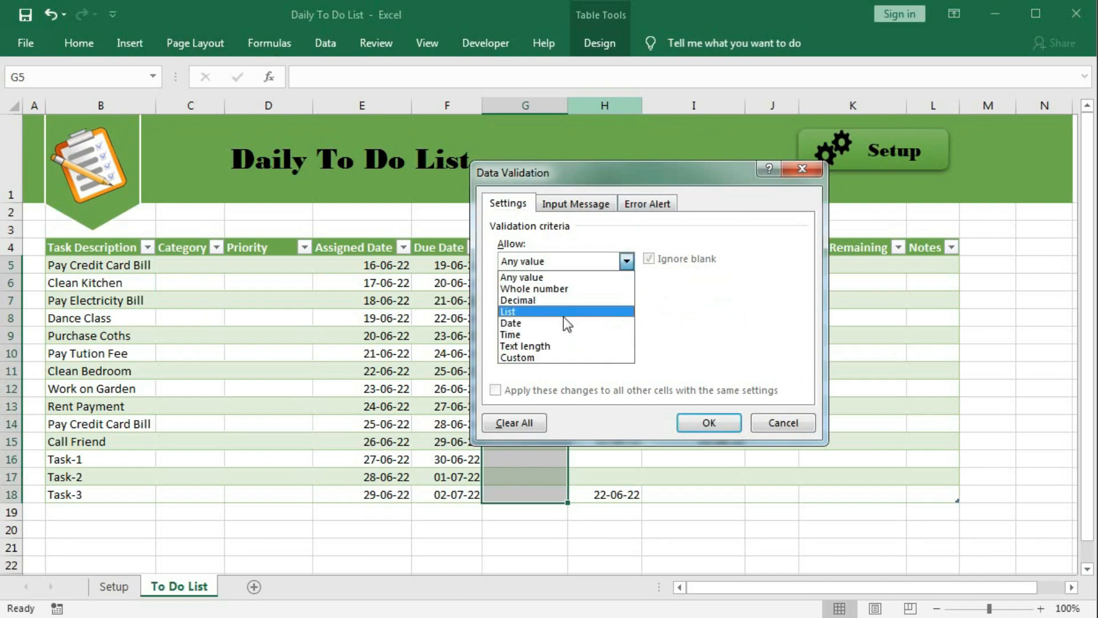
{"action": "left_click", "coordinate": [550, 312]}
{"action": "left_click", "coordinate": [519, 332]}
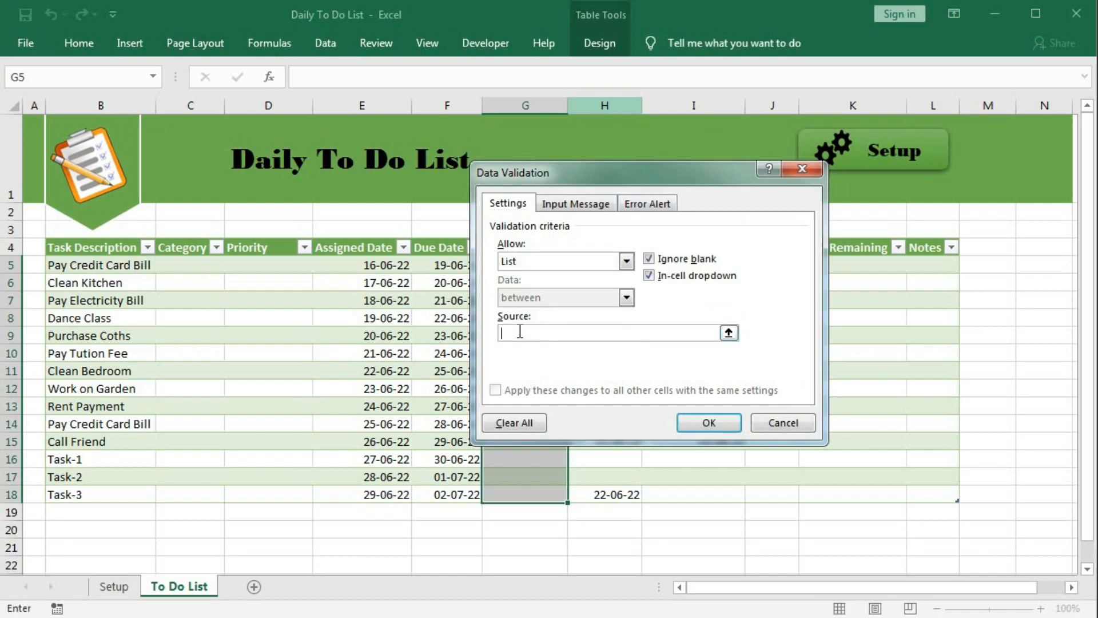
{"action": "key", "text": "F3"}
{"action": "left_click", "coordinate": [579, 264]}
{"action": "left_click", "coordinate": [645, 371]}
{"action": "left_click", "coordinate": [706, 424]}
{"action": "left_click", "coordinate": [552, 336]}
{"action": "left_click", "coordinate": [558, 266]}
{"action": "left_click", "coordinate": [576, 265]}
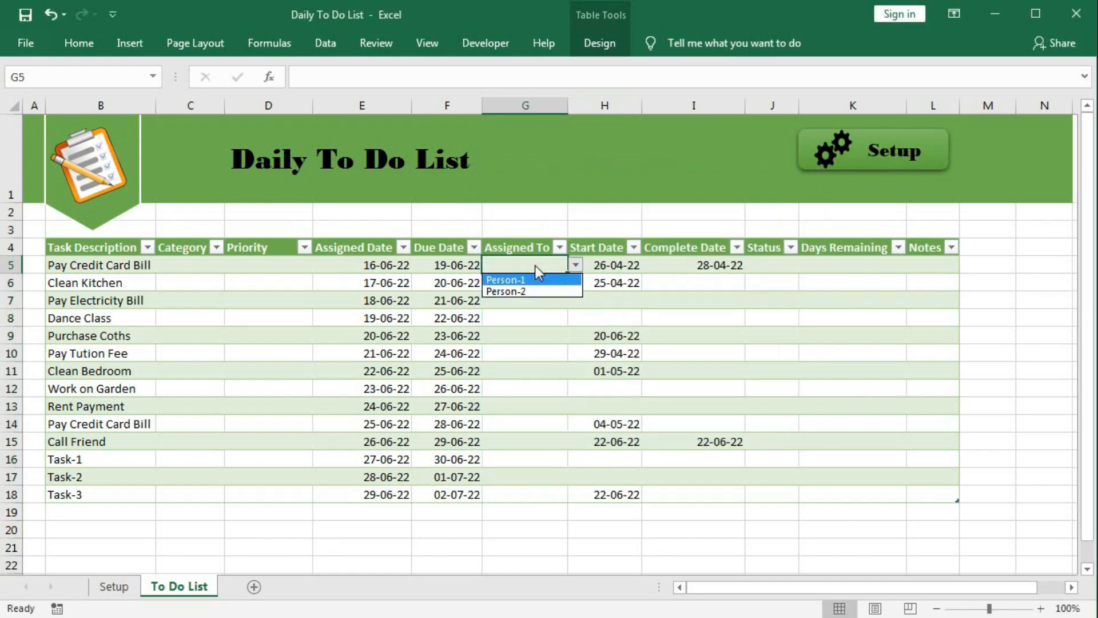
{"action": "left_click", "coordinate": [514, 320]}
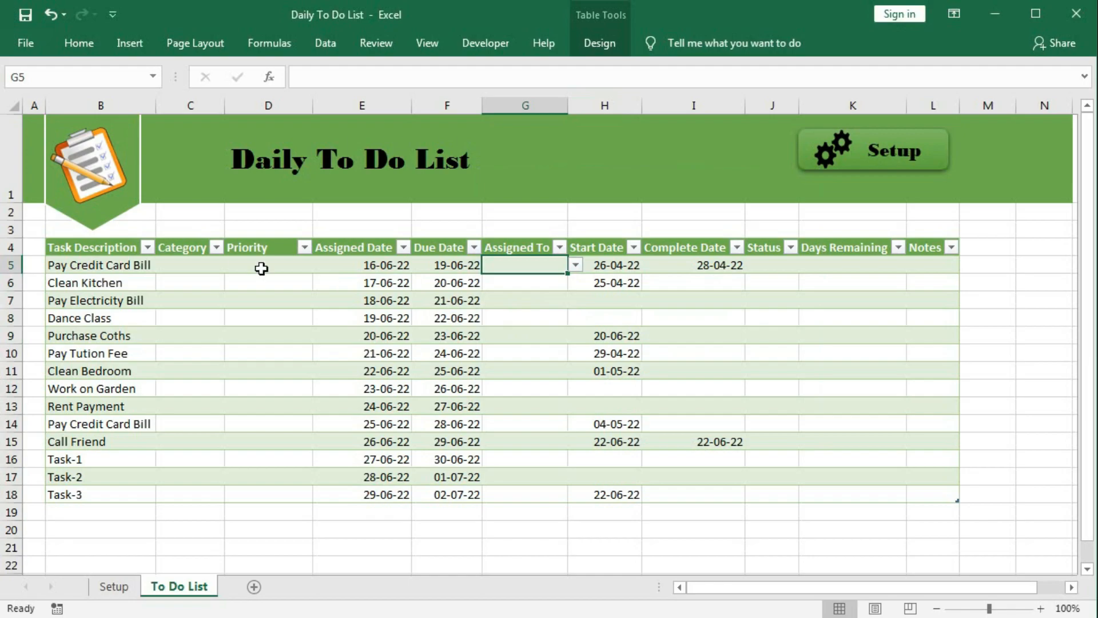
Step: Set the category of the first Pay Credit Card Bill task in C5 to Payment
{"action": "left_click", "coordinate": [206, 266]}
{"action": "left_click", "coordinate": [233, 265]}
{"action": "left_click", "coordinate": [194, 278]}
Step: Add Cleaning as a new entry below Shopping in the Category table on the Setup sheet
{"action": "left_click", "coordinate": [185, 282]}
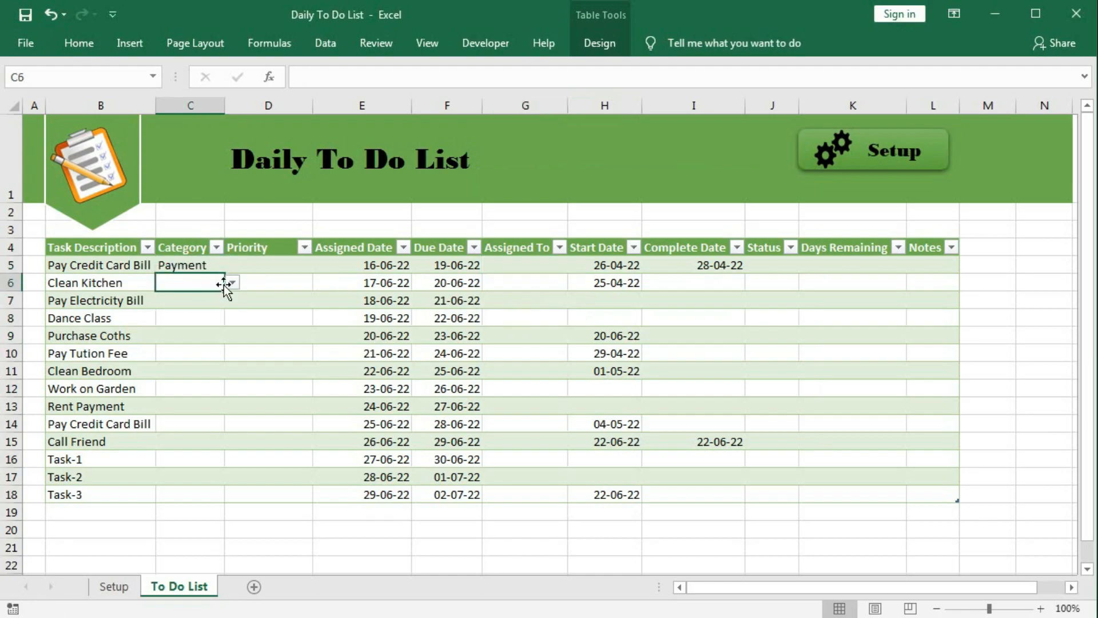
{"action": "left_click", "coordinate": [232, 282]}
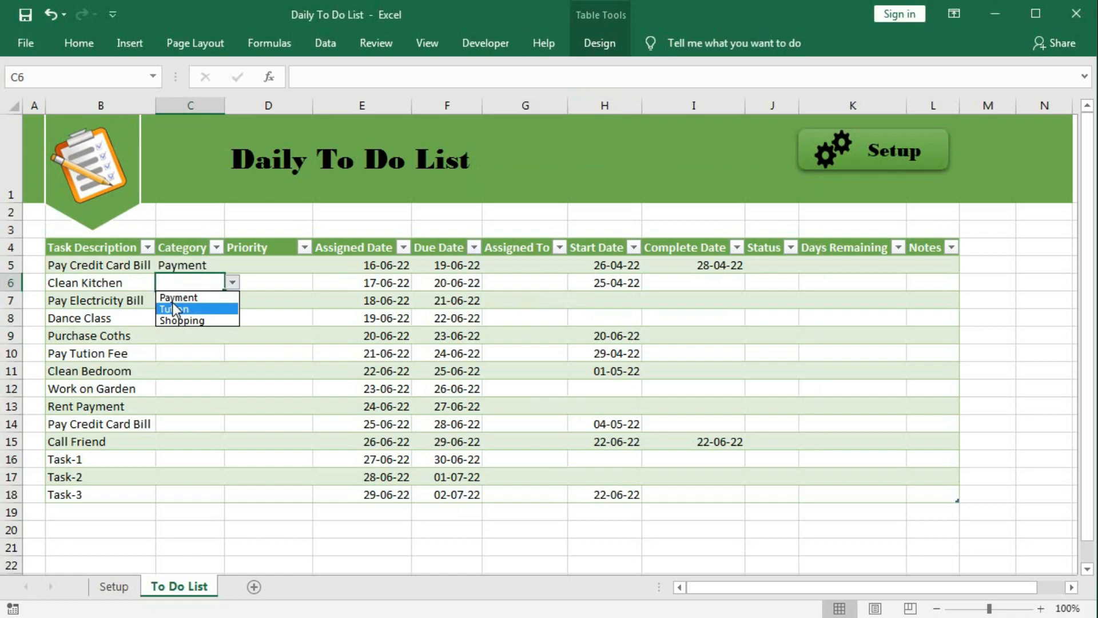
{"action": "left_click", "coordinate": [114, 587]}
{"action": "left_click", "coordinate": [105, 322]}
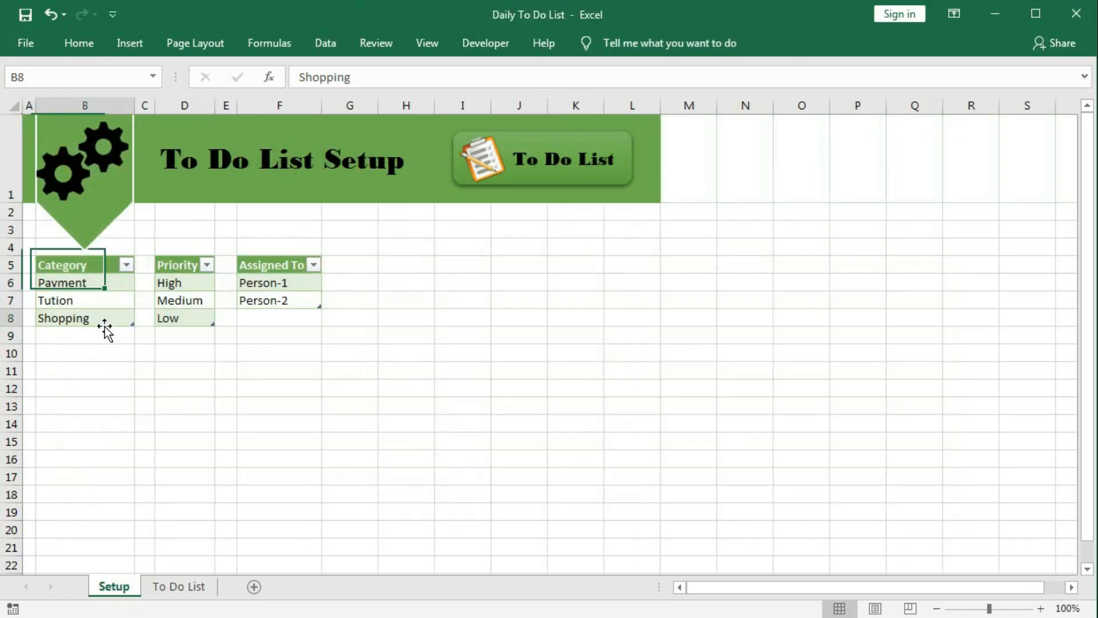
{"action": "key", "text": "Down"}
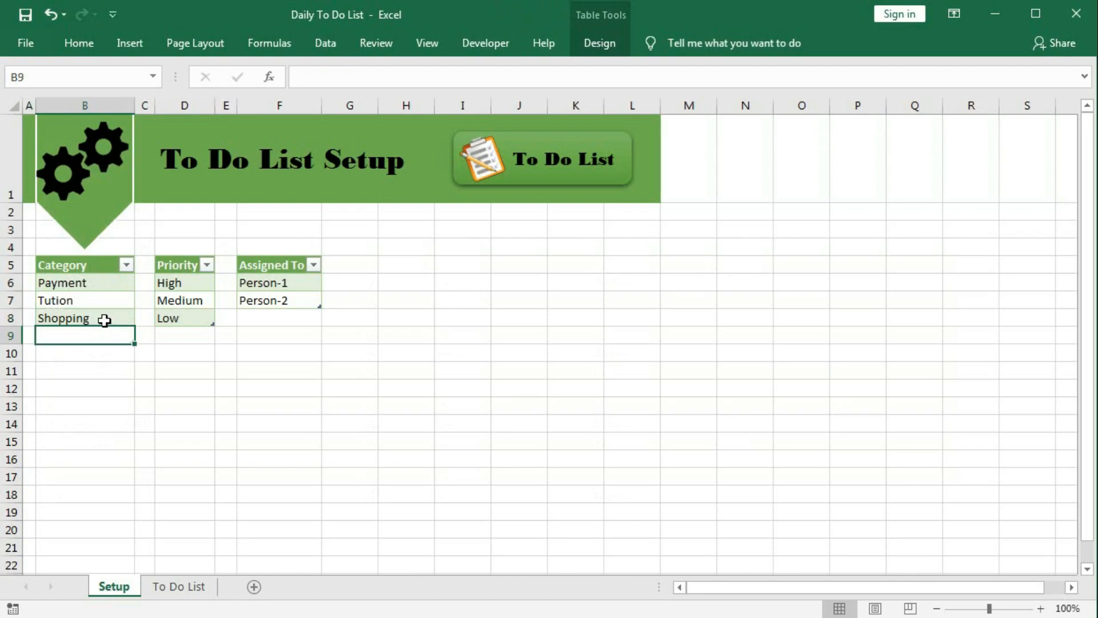
{"action": "type", "text": "Cleaning"}
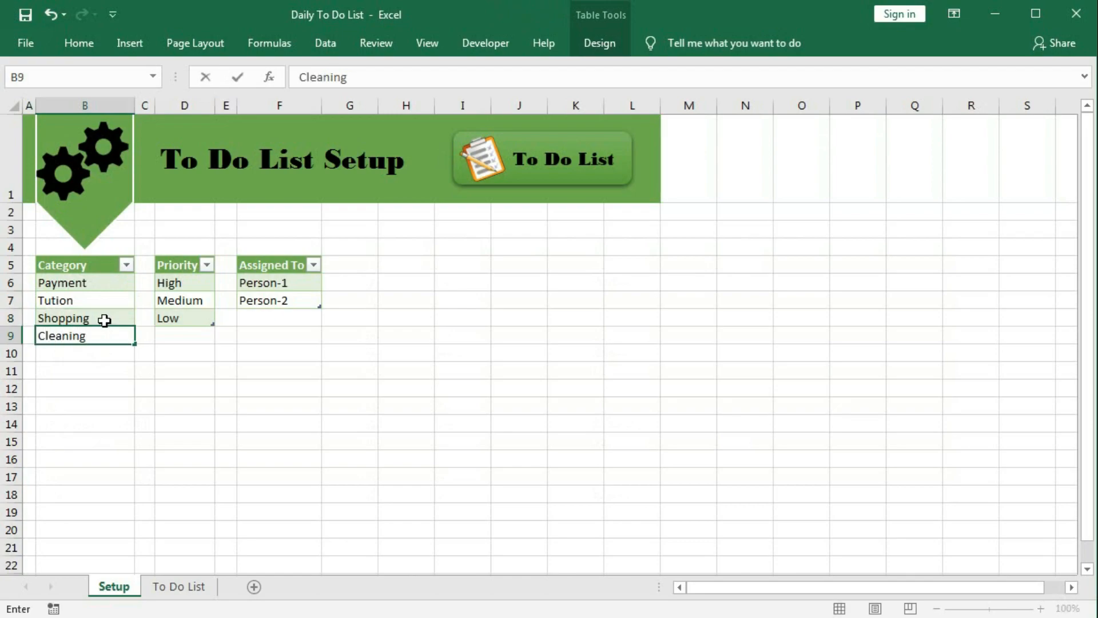
{"action": "key", "text": "Return"}
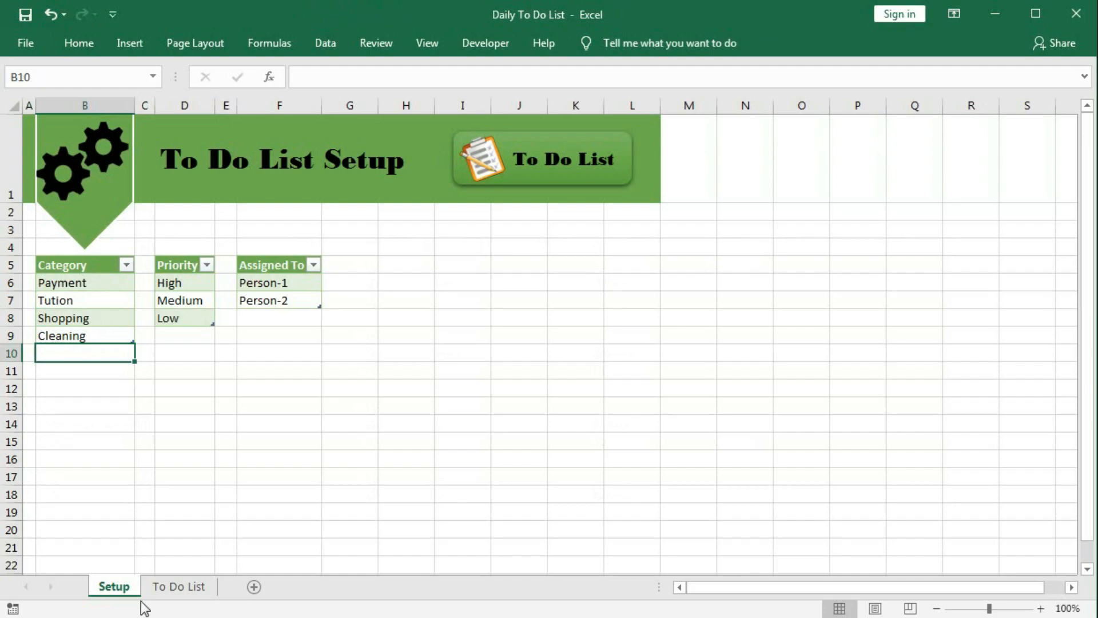
Step: Return to the To Do List sheet and set the Clean Kitchen task's category to Cleaning
{"action": "left_click", "coordinate": [175, 586]}
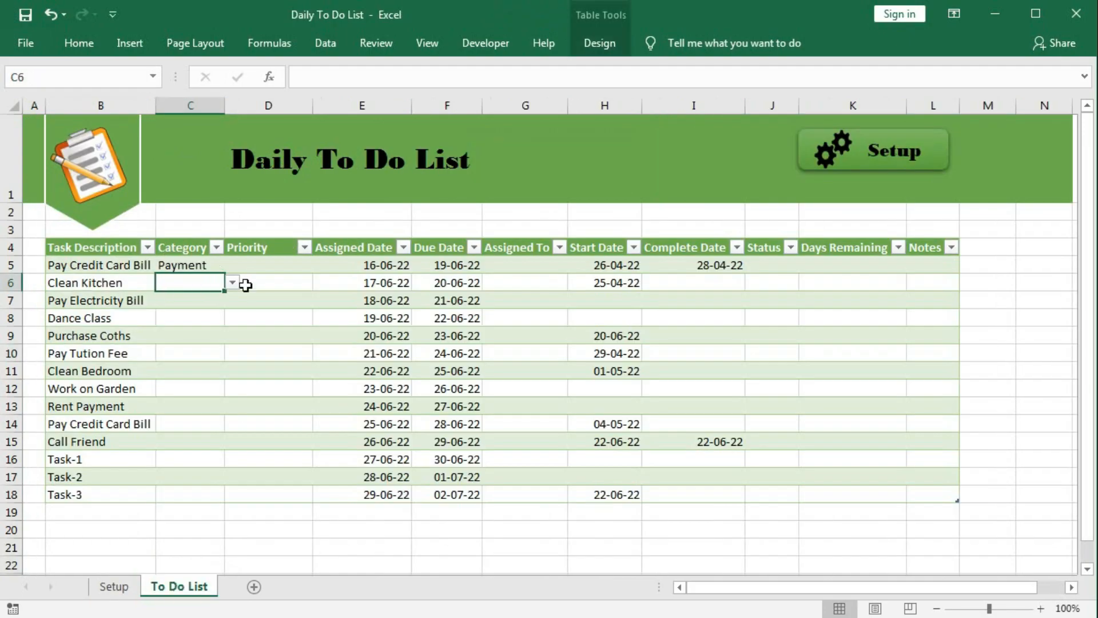
{"action": "left_click", "coordinate": [233, 283]}
{"action": "left_click", "coordinate": [212, 331]}
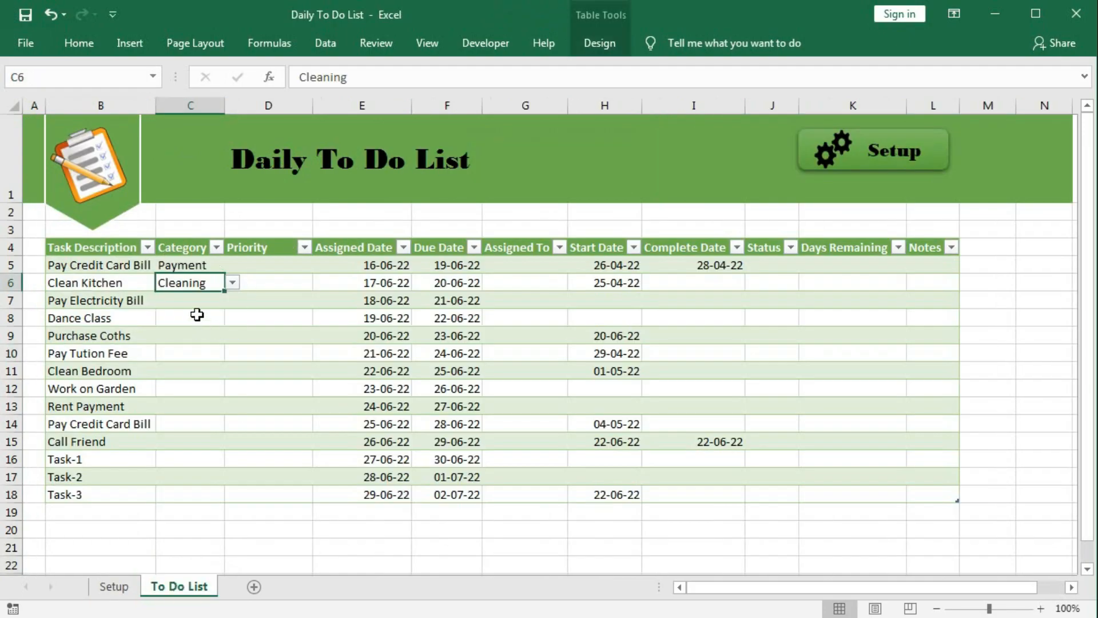
Step: Set the category of Dance Class to Tution and of Pay Electricity Bill to Payment
{"action": "left_click", "coordinate": [197, 314]}
{"action": "left_click", "coordinate": [233, 318]}
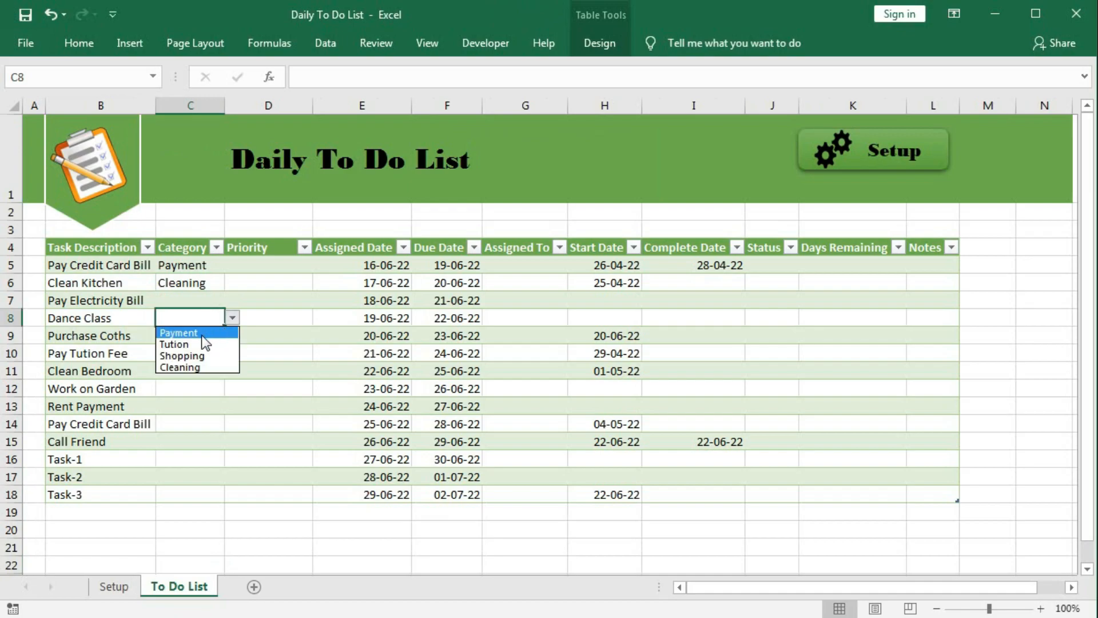
{"action": "left_click", "coordinate": [183, 344]}
{"action": "left_click", "coordinate": [182, 301]}
{"action": "left_click", "coordinate": [233, 300]}
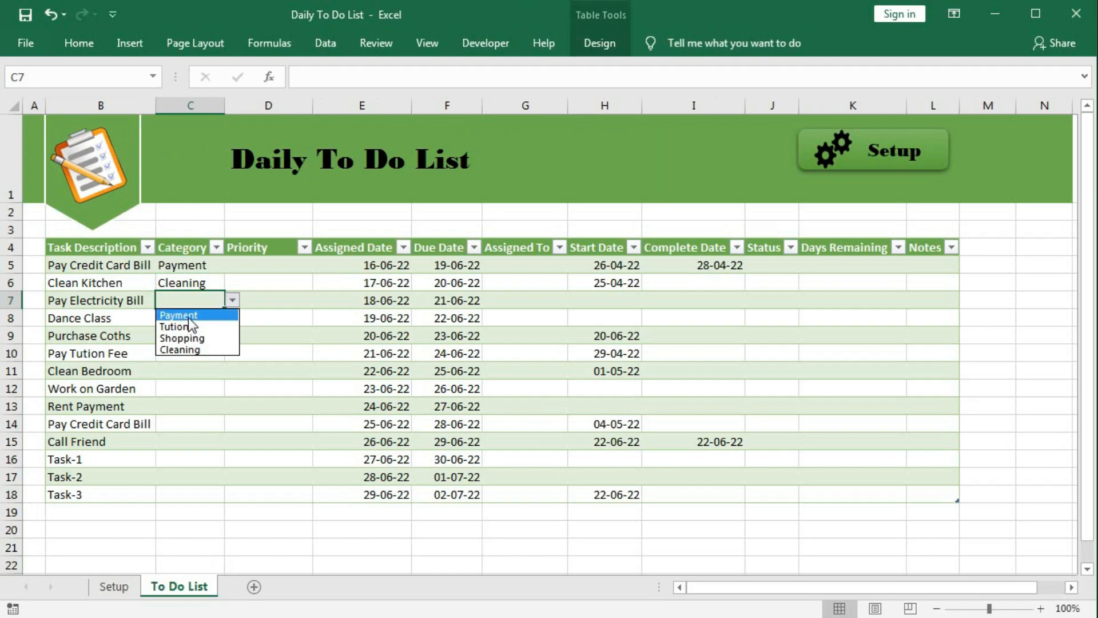
{"action": "left_click", "coordinate": [189, 316]}
Step: Set the category of Purchase Coths to Shopping and of Pay Tution Fee to Payment
{"action": "left_click", "coordinate": [195, 337]}
{"action": "left_click", "coordinate": [233, 336]}
{"action": "left_click", "coordinate": [189, 374]}
{"action": "left_click", "coordinate": [198, 353]}
{"action": "left_click", "coordinate": [233, 353]}
{"action": "left_click", "coordinate": [186, 368]}
Step: Set Clean Bedroom and Work on Garden to the Cleaning category, and Rent Payment and the second Pay Credit Card Bill to Payment
{"action": "left_click", "coordinate": [197, 371]}
{"action": "left_click", "coordinate": [186, 438]}
{"action": "left_click", "coordinate": [195, 407]}
{"action": "left_click", "coordinate": [183, 422]}
{"action": "left_click", "coordinate": [178, 425]}
{"action": "left_click", "coordinate": [233, 423]}
{"action": "left_click", "coordinate": [185, 438]}
Step: Check the category choices for Call Friend, and add Other below Cleaning in the Category table on the Setup sheet
{"action": "left_click", "coordinate": [192, 442]}
{"action": "left_click", "coordinate": [233, 442]}
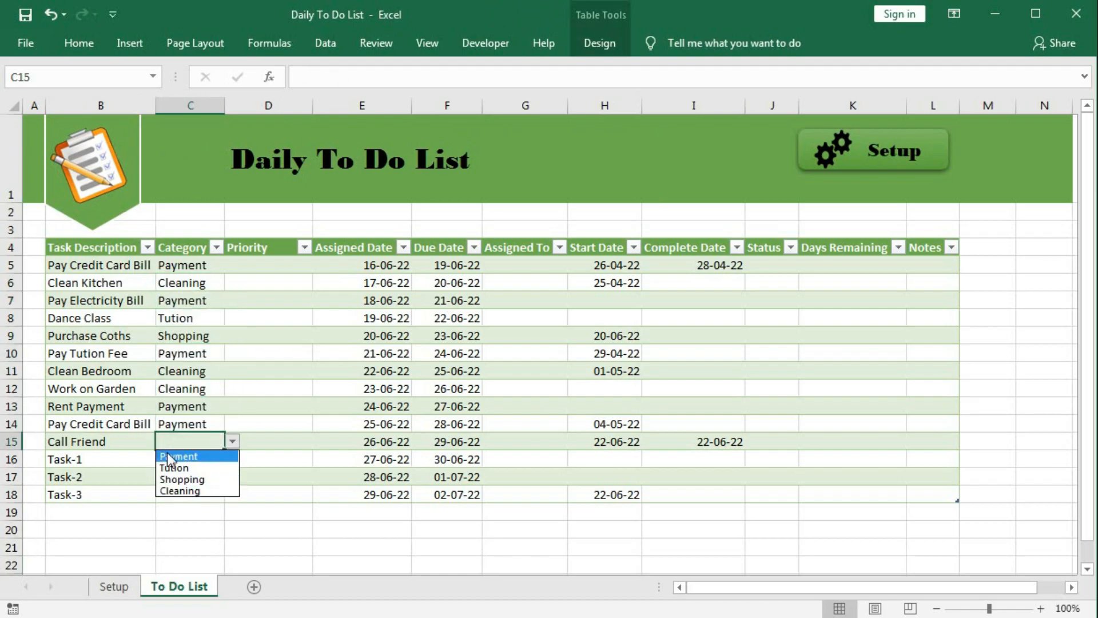
{"action": "left_click", "coordinate": [904, 156]}
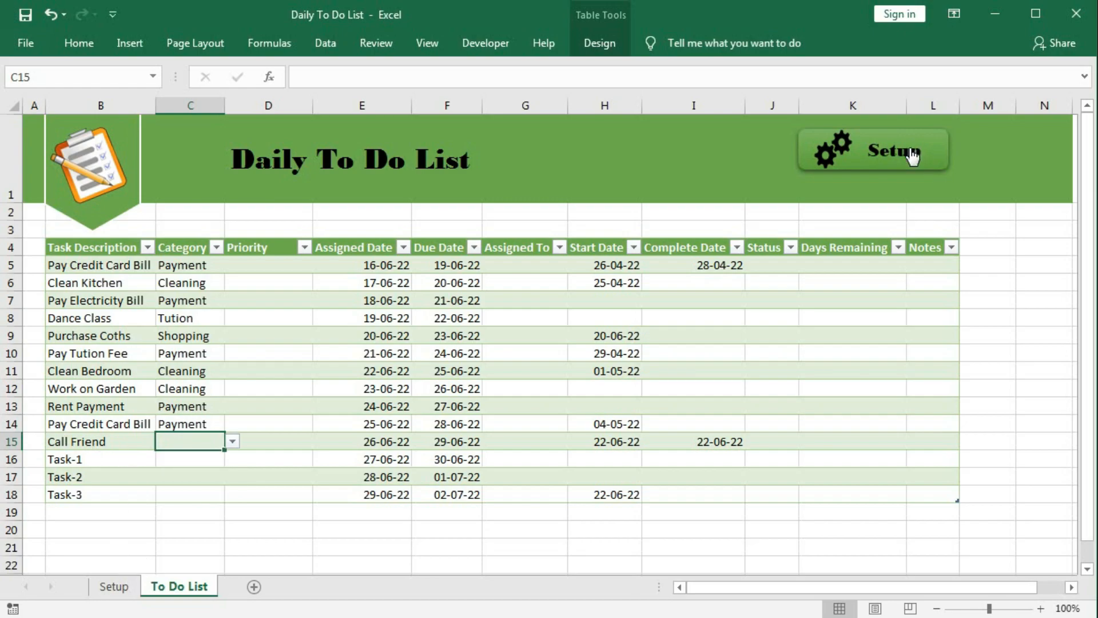
{"action": "left_click", "coordinate": [96, 338]}
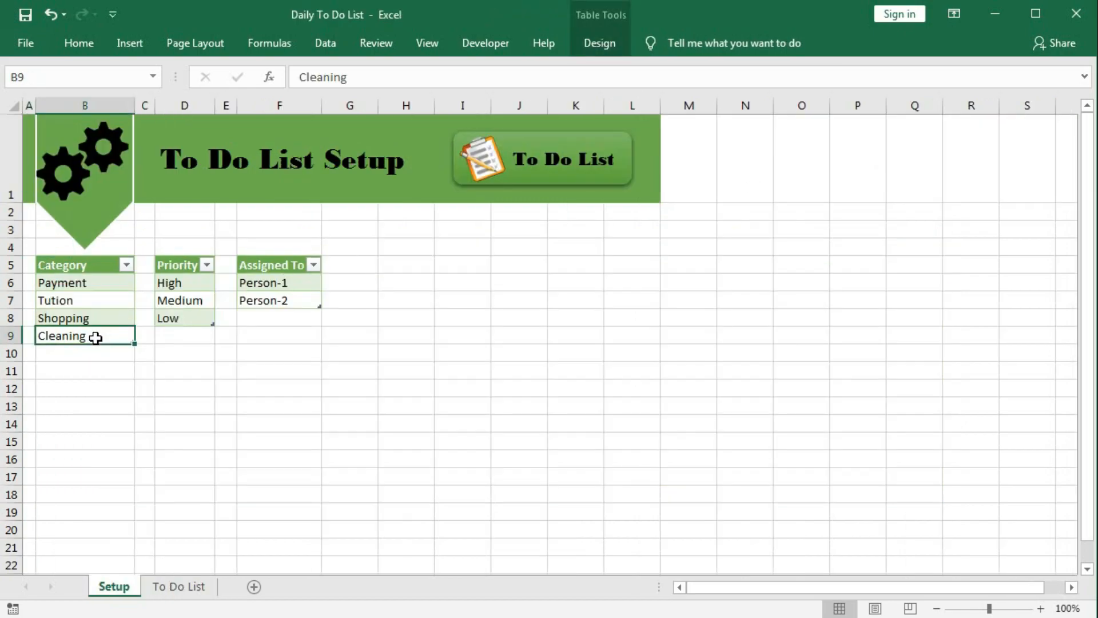
{"action": "key", "text": "Down"}
{"action": "type", "text": "Other"}
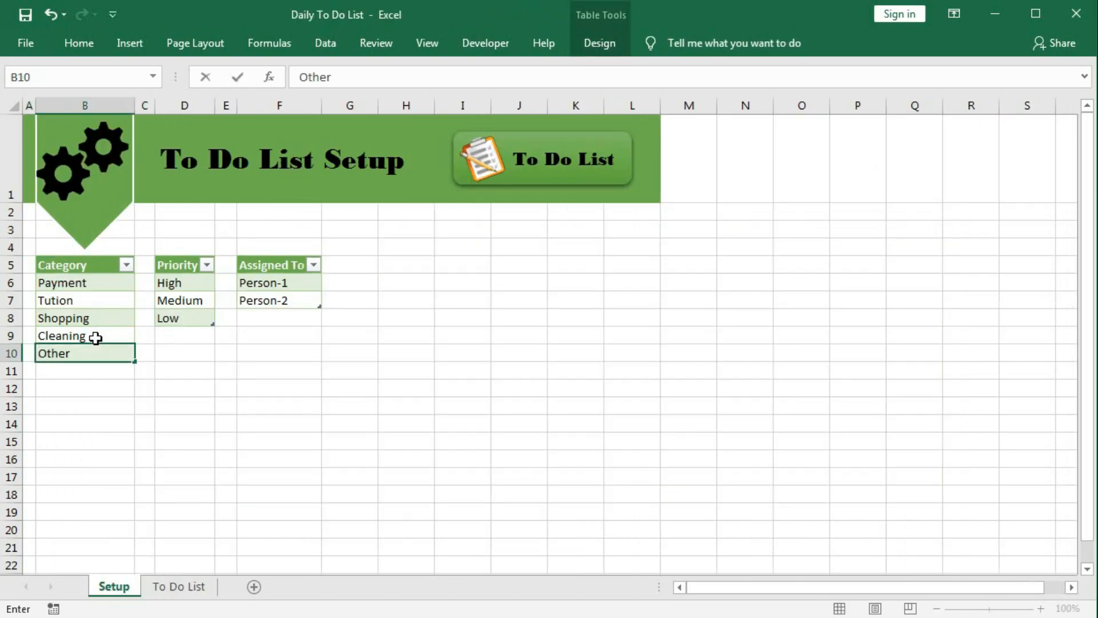
Step: Return to the To Do List sheet and set the category of Call Friend to Other
{"action": "left_click", "coordinate": [566, 172]}
{"action": "left_click", "coordinate": [191, 441]}
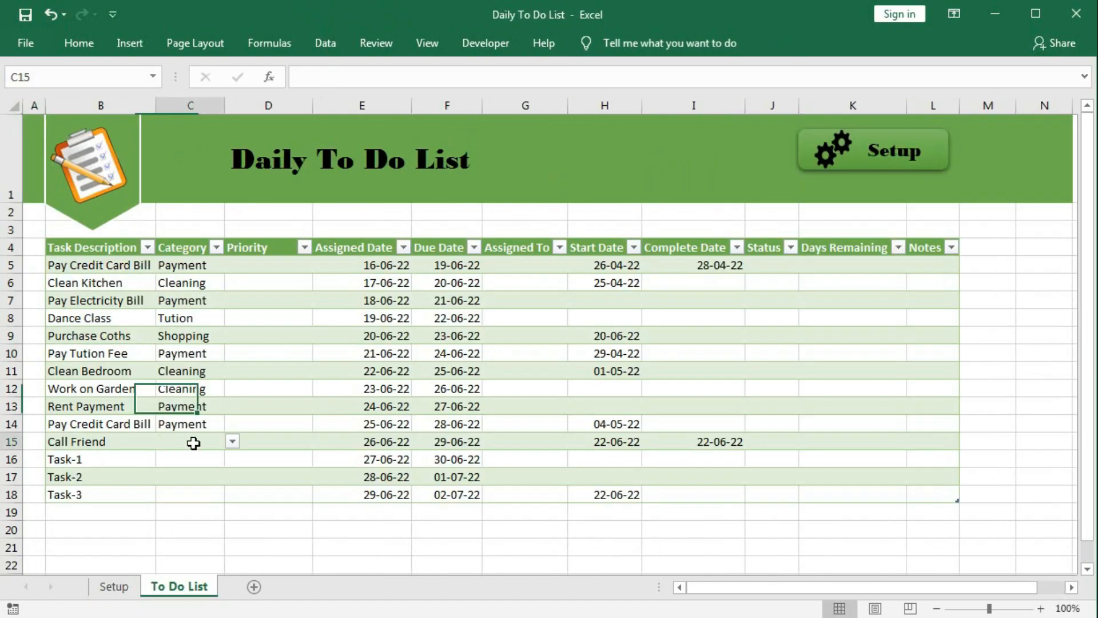
{"action": "left_click", "coordinate": [232, 441]}
{"action": "left_click", "coordinate": [184, 502]}
Step: Set the category of Task-1, Task-2 and Task-3 to Other
{"action": "left_click", "coordinate": [196, 459]}
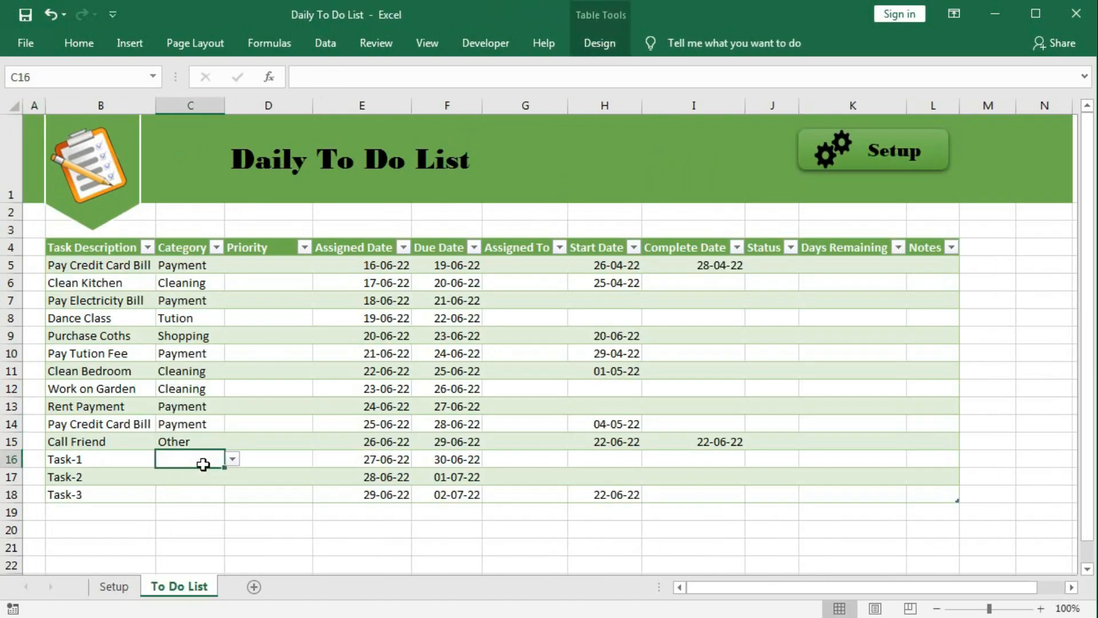
{"action": "left_click", "coordinate": [232, 459]}
{"action": "left_click", "coordinate": [178, 519]}
{"action": "left_click", "coordinate": [196, 477]}
{"action": "left_click", "coordinate": [232, 477]}
{"action": "left_click", "coordinate": [177, 538]}
{"action": "left_click", "coordinate": [196, 494]}
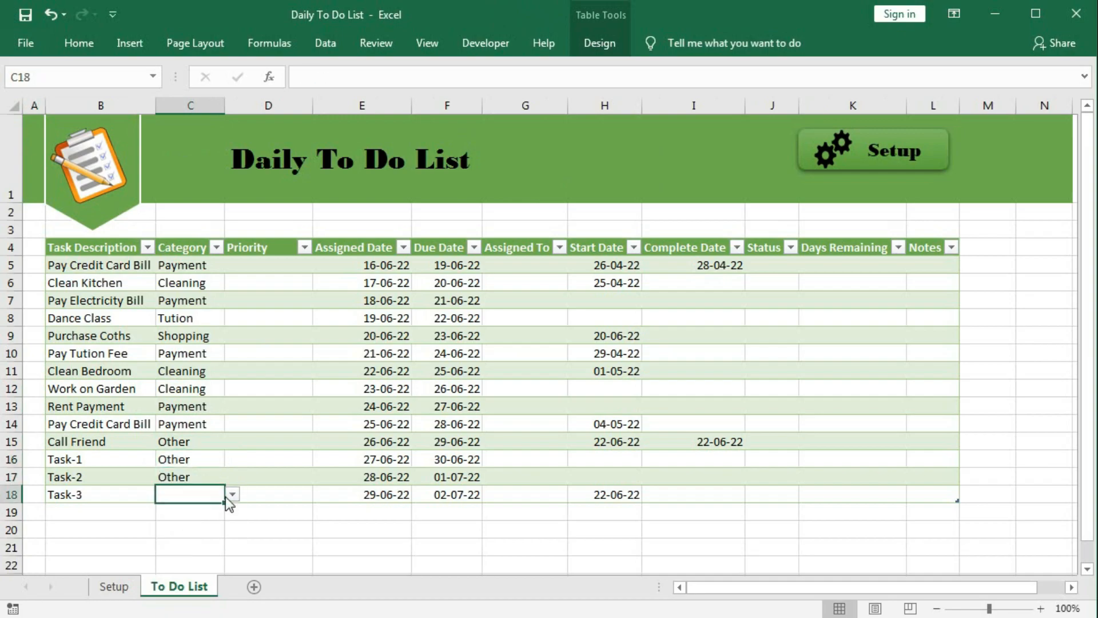
{"action": "left_click", "coordinate": [232, 494]}
{"action": "left_click", "coordinate": [197, 555]}
Step: Set the priority of the first Pay Credit Card Bill to High and of Clean Kitchen to Medium
{"action": "left_click", "coordinate": [260, 266]}
{"action": "left_click", "coordinate": [320, 265]}
{"action": "left_click", "coordinate": [284, 278]}
{"action": "left_click", "coordinate": [282, 285]}
{"action": "left_click", "coordinate": [321, 282]}
{"action": "left_click", "coordinate": [286, 308]}
Step: Set the priorities of Pay Electricity Bill and Pay Tution Fee to High, Dance Class and Clean Bedroom to Medium, and Purchase Coths to Low
{"action": "left_click", "coordinate": [292, 300]}
{"action": "left_click", "coordinate": [321, 300]}
{"action": "left_click", "coordinate": [289, 314]}
{"action": "left_click", "coordinate": [298, 318]}
{"action": "left_click", "coordinate": [321, 318]}
{"action": "left_click", "coordinate": [321, 371]}
{"action": "left_click", "coordinate": [283, 396]}
Step: Prioritise Work on Garden, Call Friend, Task-1 and Task-2 as Low, Rent Payment and the second Pay Credit Card Bill as High, and Task-3 as Medium
{"action": "left_click", "coordinate": [286, 389]}
{"action": "left_click", "coordinate": [321, 389]}
{"action": "left_click", "coordinate": [280, 426]}
{"action": "left_click", "coordinate": [260, 405]}
{"action": "left_click", "coordinate": [321, 406]}
{"action": "left_click", "coordinate": [283, 420]}
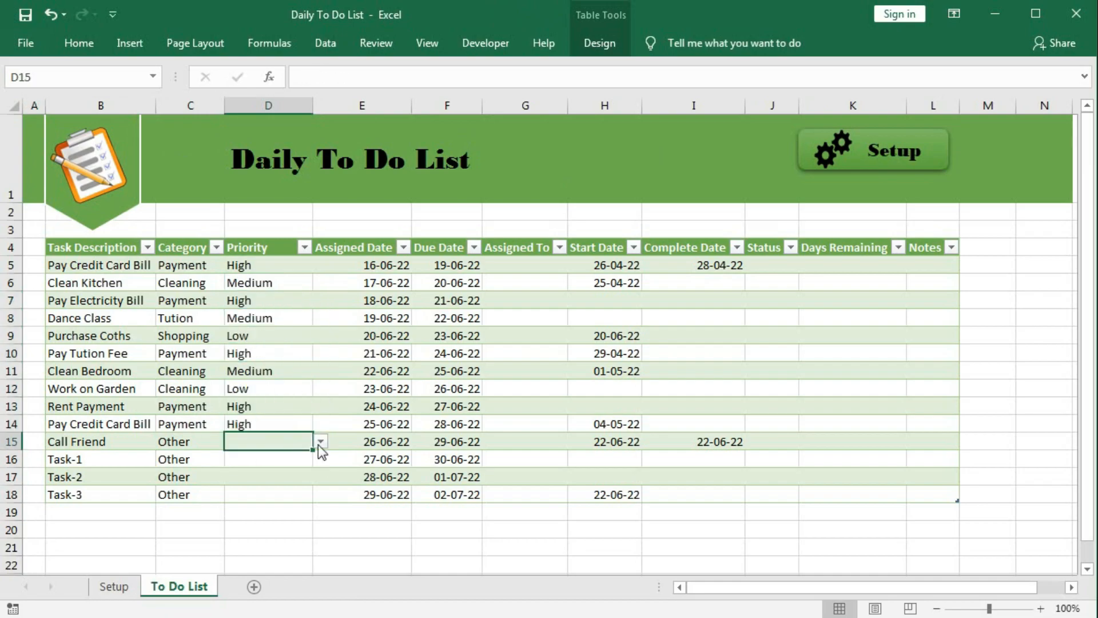
{"action": "left_click", "coordinate": [369, 318]}
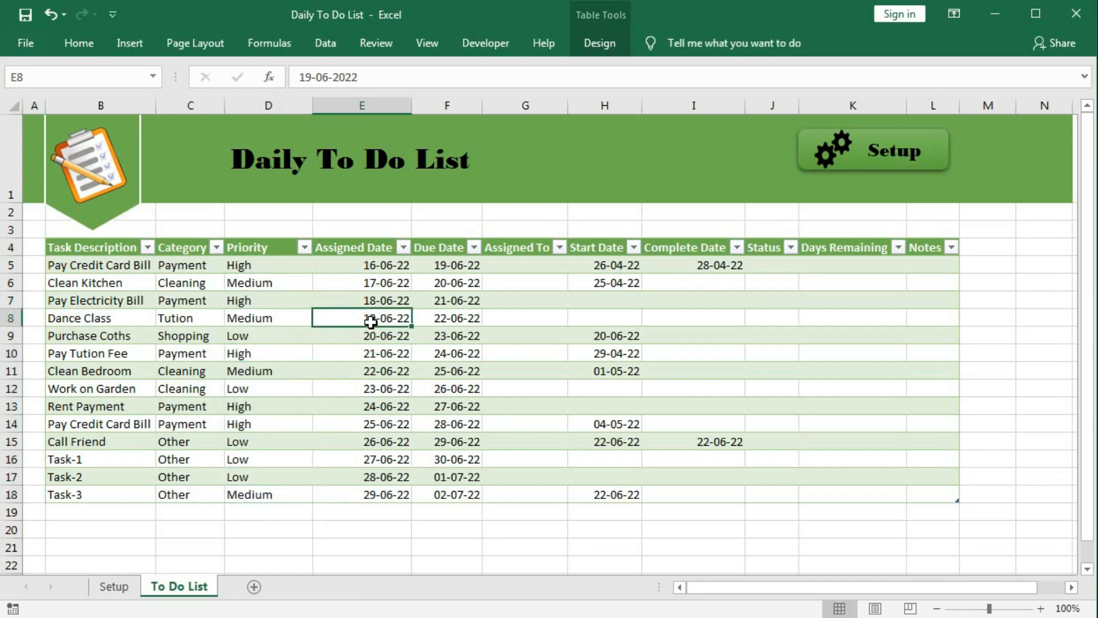
{"action": "left_click_drag", "start_coordinate": [372, 267], "coordinate": [364, 491]}
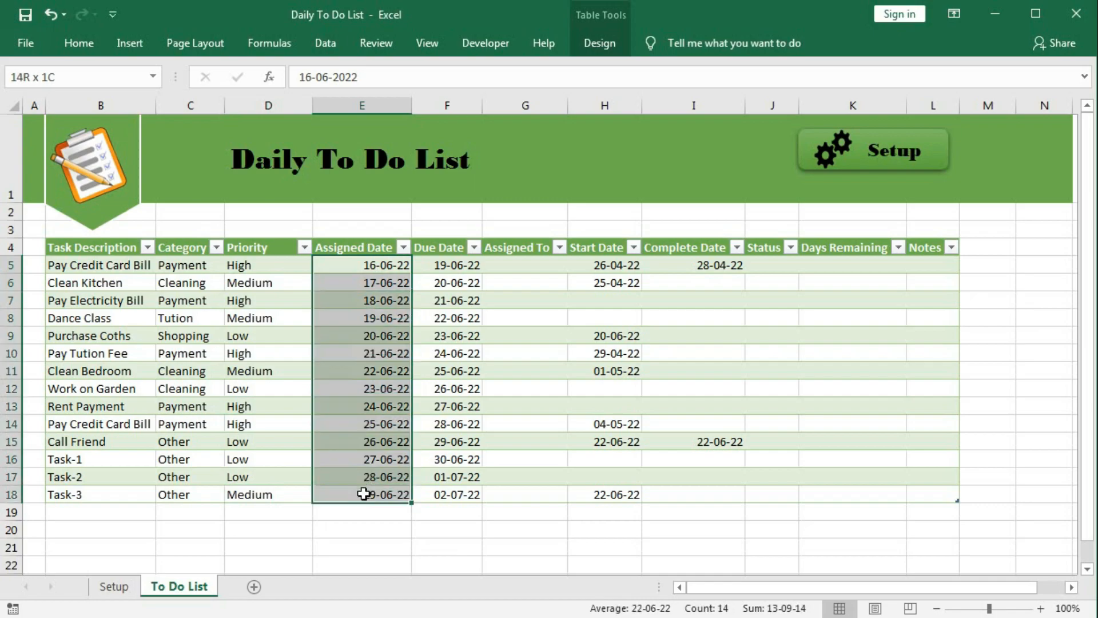
{"action": "left_click_drag", "start_coordinate": [441, 266], "coordinate": [434, 492]}
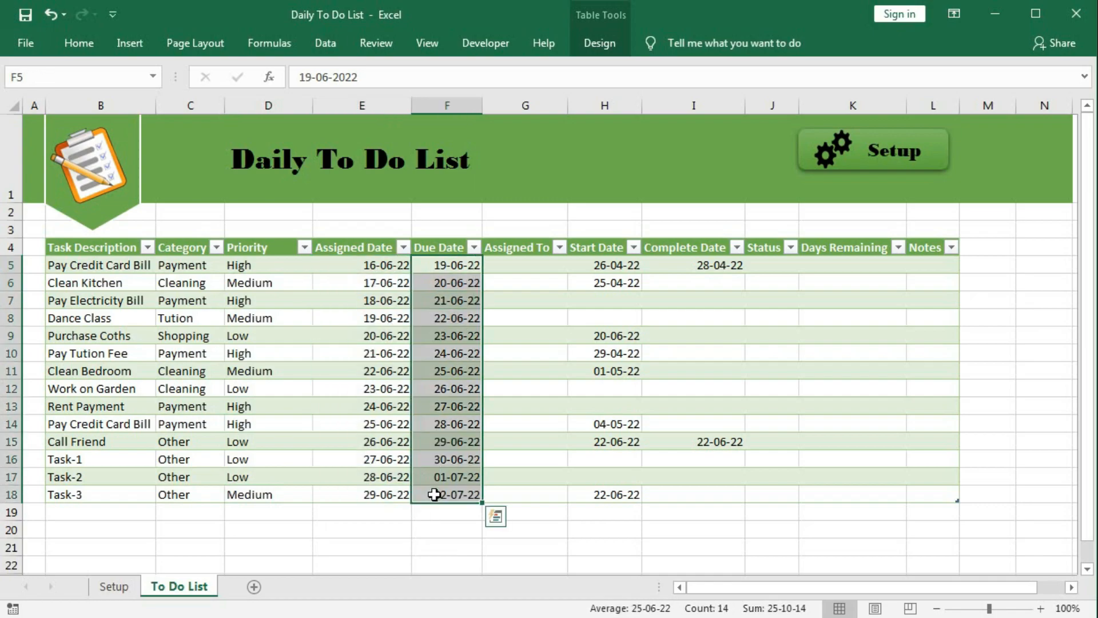
Step: Assign the first Pay Credit Card Bill task to Person-1 and Clean Kitchen to Person-2
{"action": "left_click", "coordinate": [523, 264]}
{"action": "left_click", "coordinate": [575, 265]}
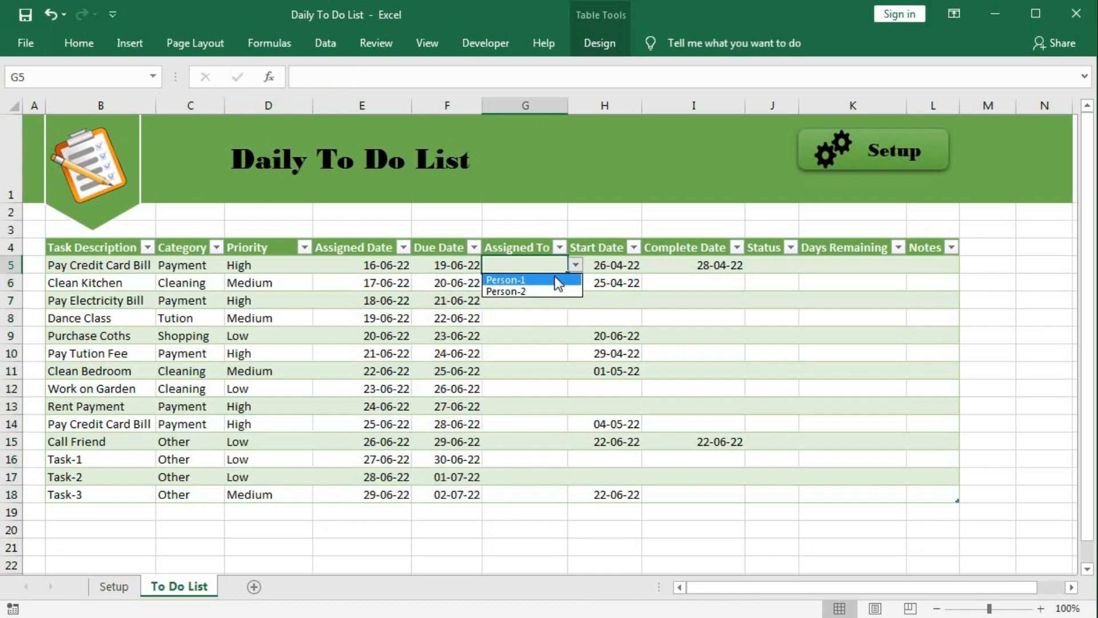
{"action": "left_click", "coordinate": [553, 280]}
{"action": "left_click", "coordinate": [566, 275]}
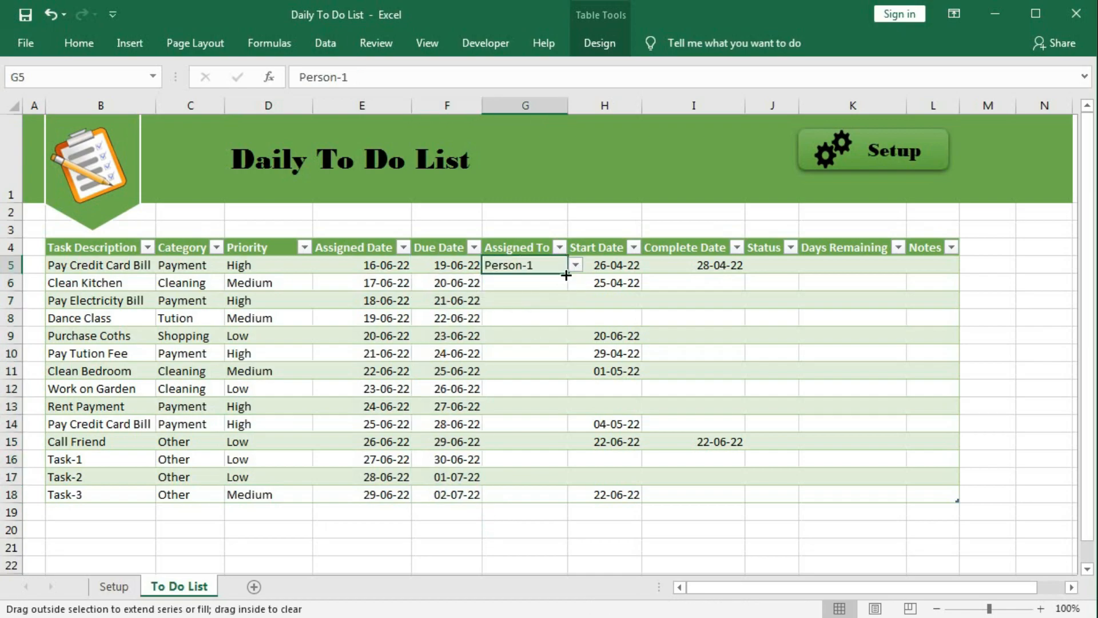
{"action": "left_click", "coordinate": [529, 284]}
{"action": "left_click", "coordinate": [575, 283]}
{"action": "left_click", "coordinate": [538, 309]}
Step: Assign Pay Electricity Bill and Dance Class to Person-1, and the tasks from Purchase Coths through Work on Garden to Person-2
{"action": "left_click", "coordinate": [529, 300]}
{"action": "left_click", "coordinate": [575, 300]}
{"action": "left_click", "coordinate": [538, 315]}
{"action": "left_click", "coordinate": [529, 318]}
{"action": "left_click", "coordinate": [575, 389]}
{"action": "left_click", "coordinate": [538, 415]}
Step: Assign Rent Payment and Task-3 to Person-2, and the second Pay Credit Card Bill, Call Friend, Task-1 and Task-2 to Person-1
{"action": "left_click", "coordinate": [529, 407]}
{"action": "left_click", "coordinate": [575, 406]}
{"action": "left_click", "coordinate": [537, 432]}
{"action": "left_click", "coordinate": [529, 425]}
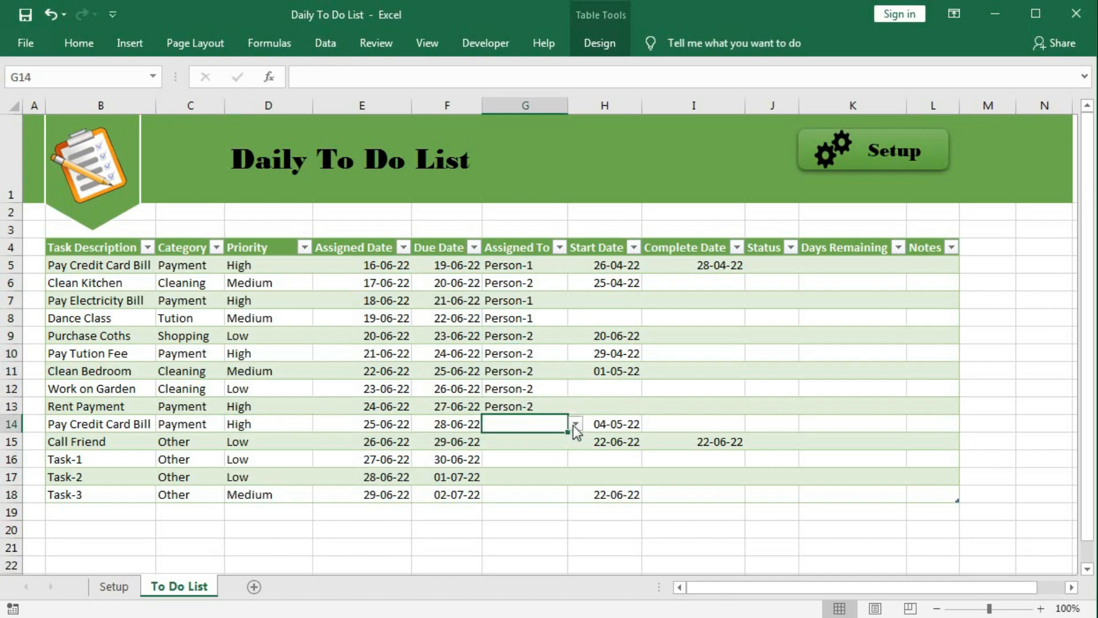
{"action": "left_click", "coordinate": [576, 424]}
{"action": "left_click", "coordinate": [538, 439]}
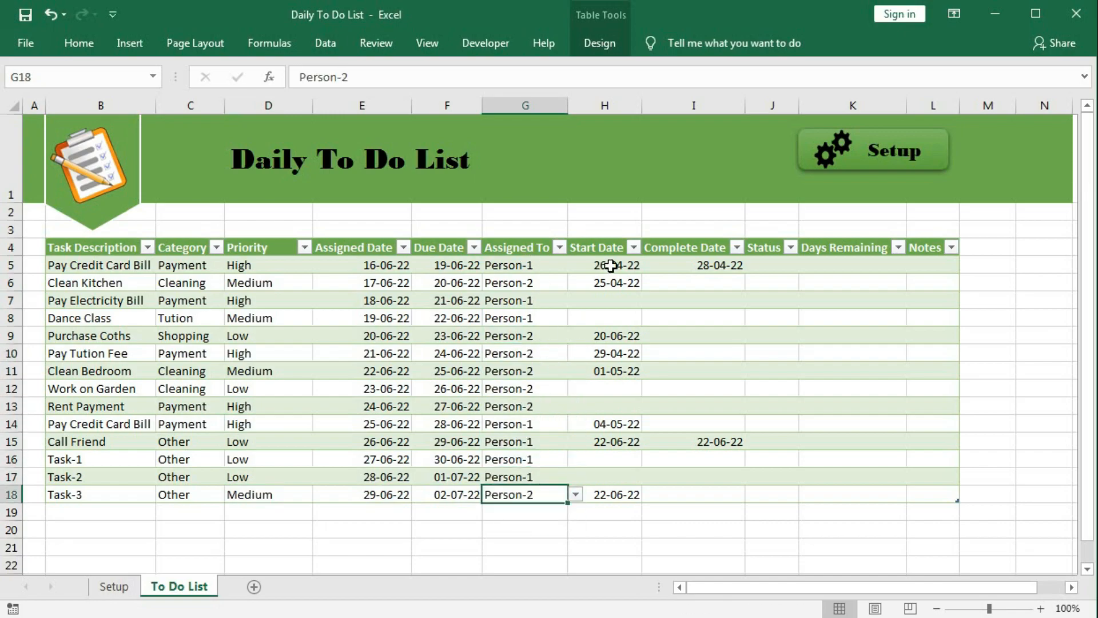
Step: Examine the start and complete dates of the tasks and the Status and Days Remaining columns
{"action": "left_click_drag", "start_coordinate": [612, 262], "coordinate": [611, 494]}
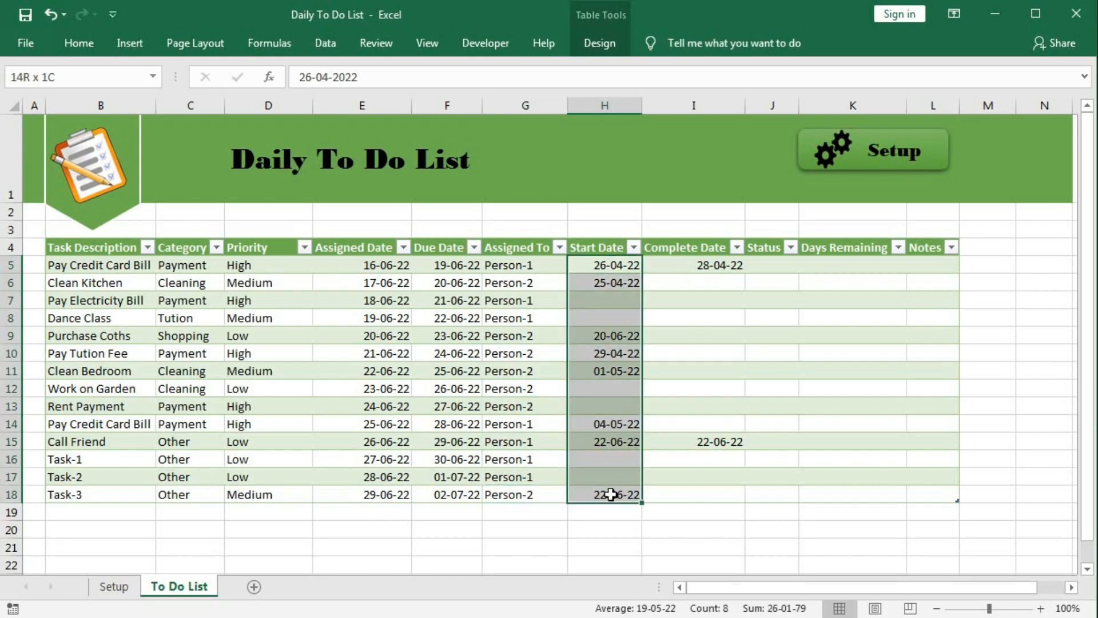
{"action": "left_click", "coordinate": [685, 270]}
{"action": "left_click_drag", "start_coordinate": [685, 271], "coordinate": [683, 430]}
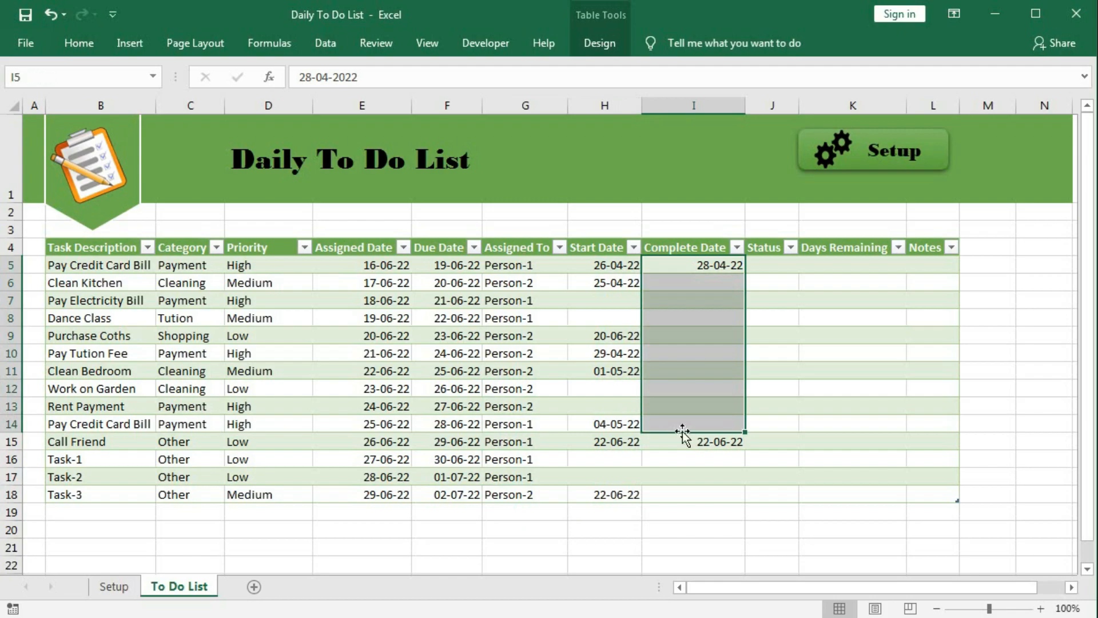
{"action": "left_click_drag", "start_coordinate": [688, 264], "coordinate": [691, 439]}
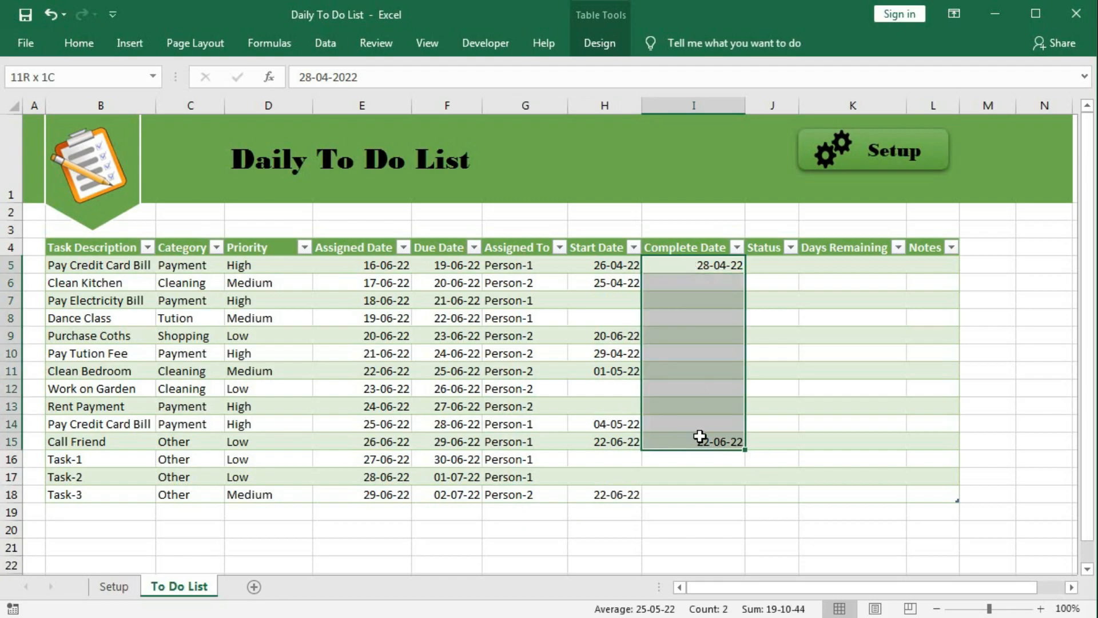
{"action": "left_click", "coordinate": [771, 264]}
{"action": "left_click", "coordinate": [847, 264]}
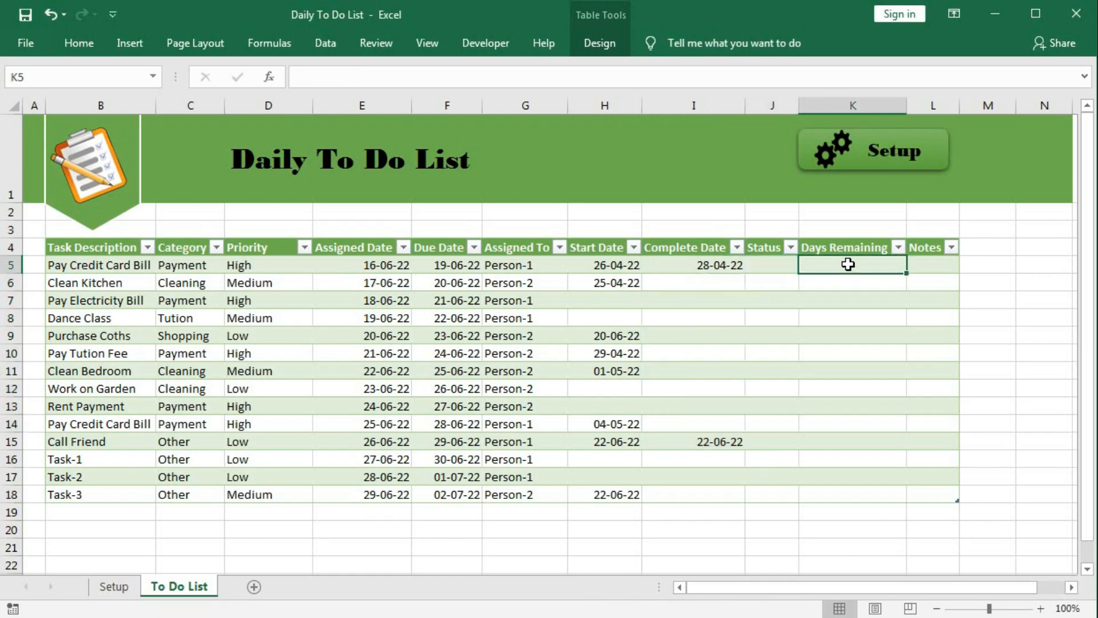
Step: Enlarge the formula bar and start the Status formula of the first task with =IF(or(
{"action": "left_click", "coordinate": [766, 263]}
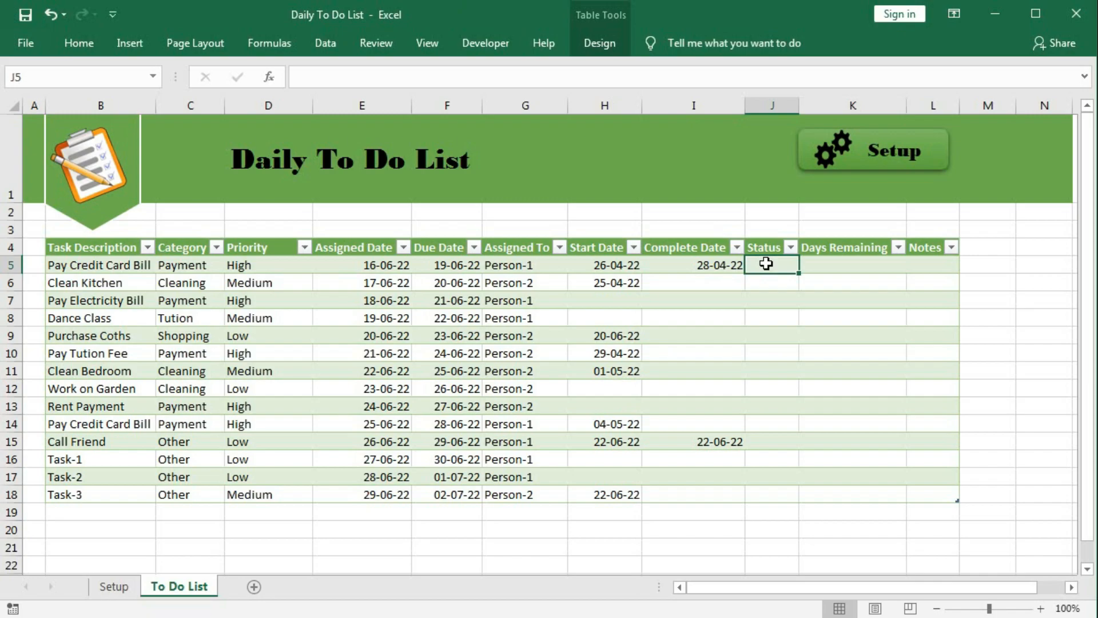
{"action": "left_click", "coordinate": [387, 76]}
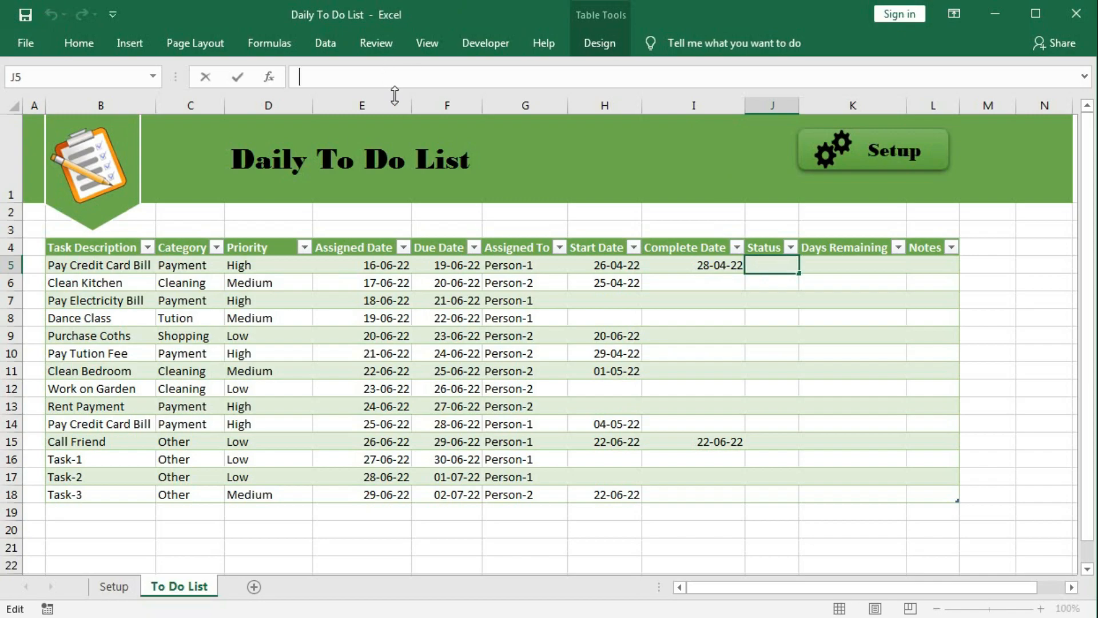
{"action": "left_click_drag", "start_coordinate": [394, 94], "coordinate": [388, 203]}
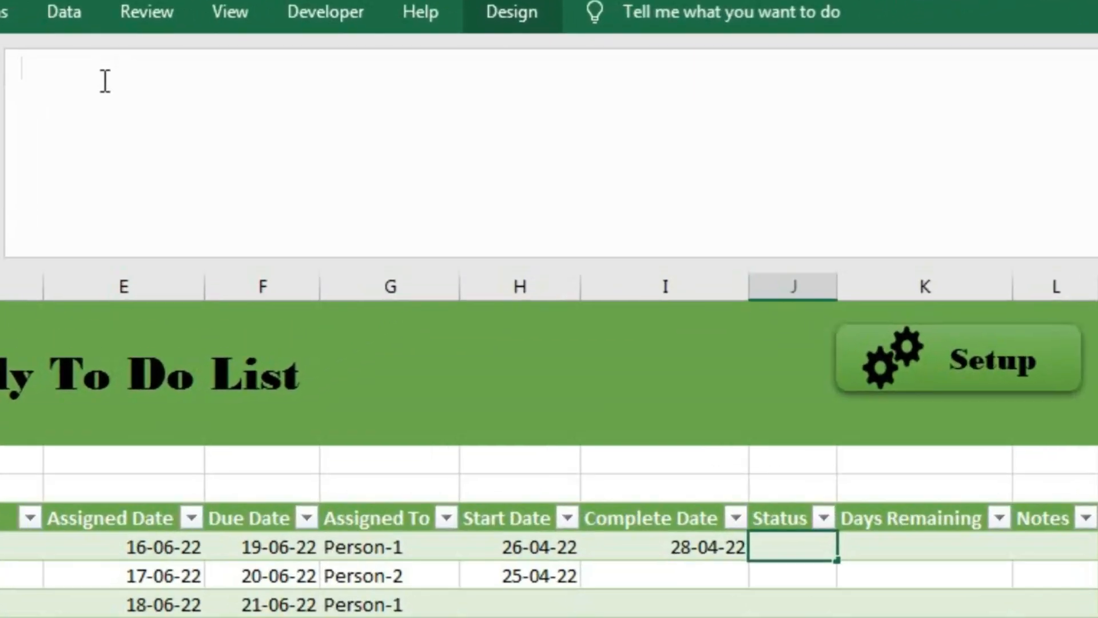
{"action": "type", "text": "=if"}
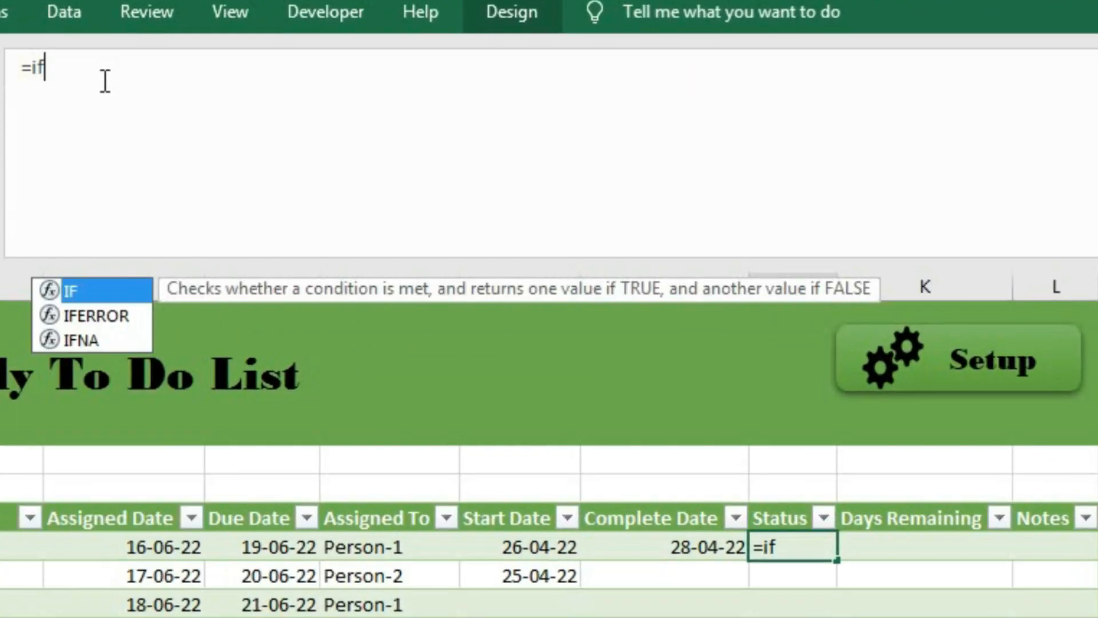
{"action": "key", "text": "BackSpace"}
{"action": "key", "text": "Tab"}
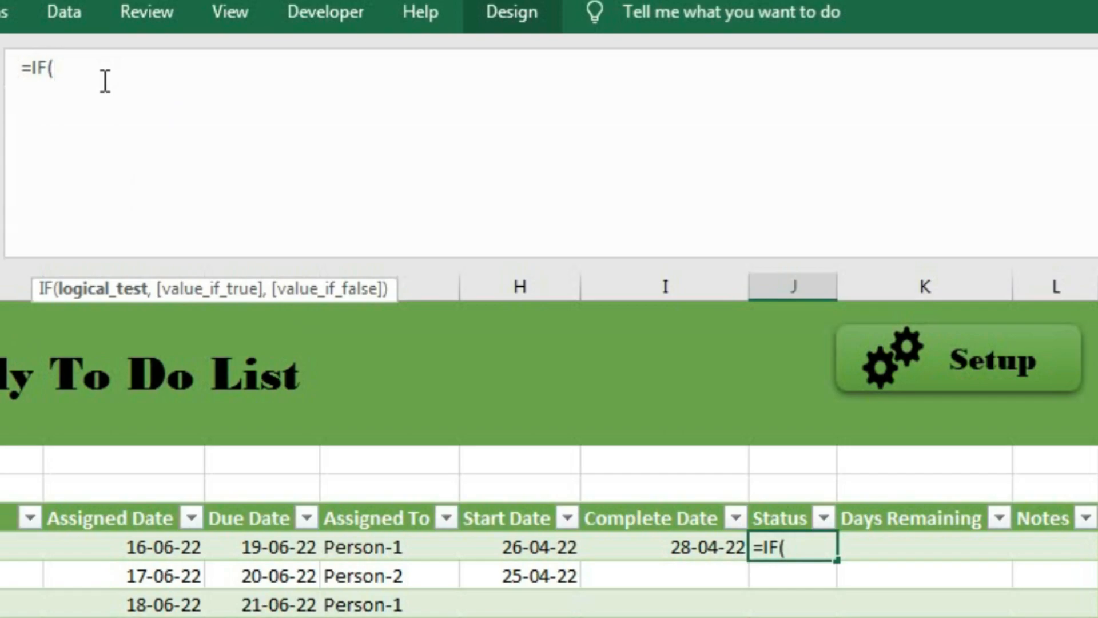
{"action": "type", "text": "or("}
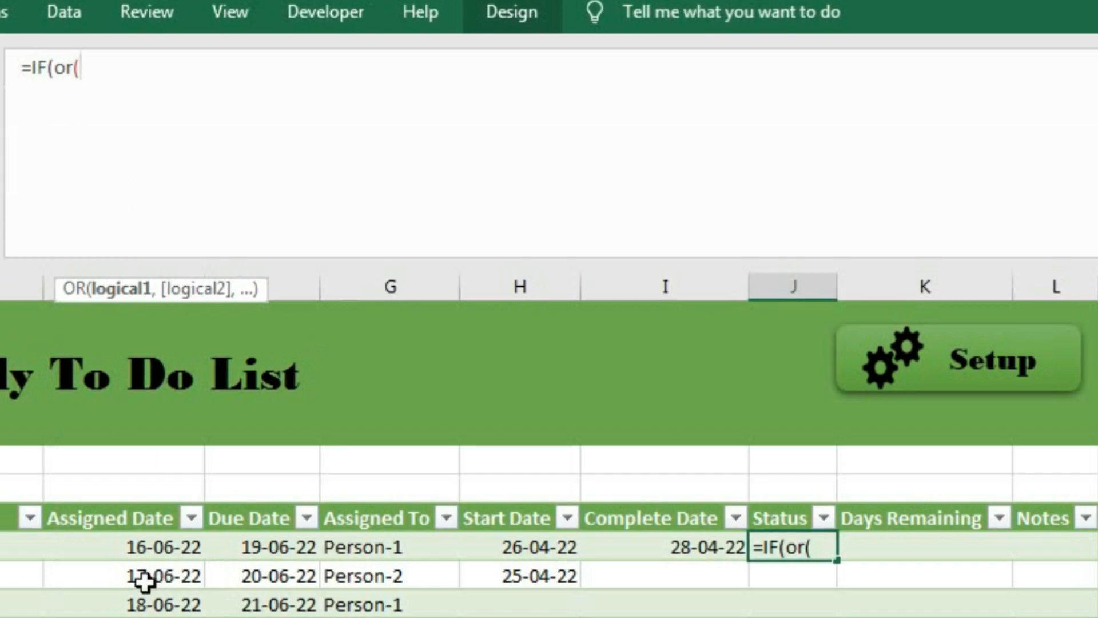
Step: Extend the Status formula with [@[Assigned Date]]="",[@[Due Date]]="","", to cover blank assigned and due dates
{"action": "left_click", "coordinate": [125, 546]}
{"action": "type", "text": "=\"\","}
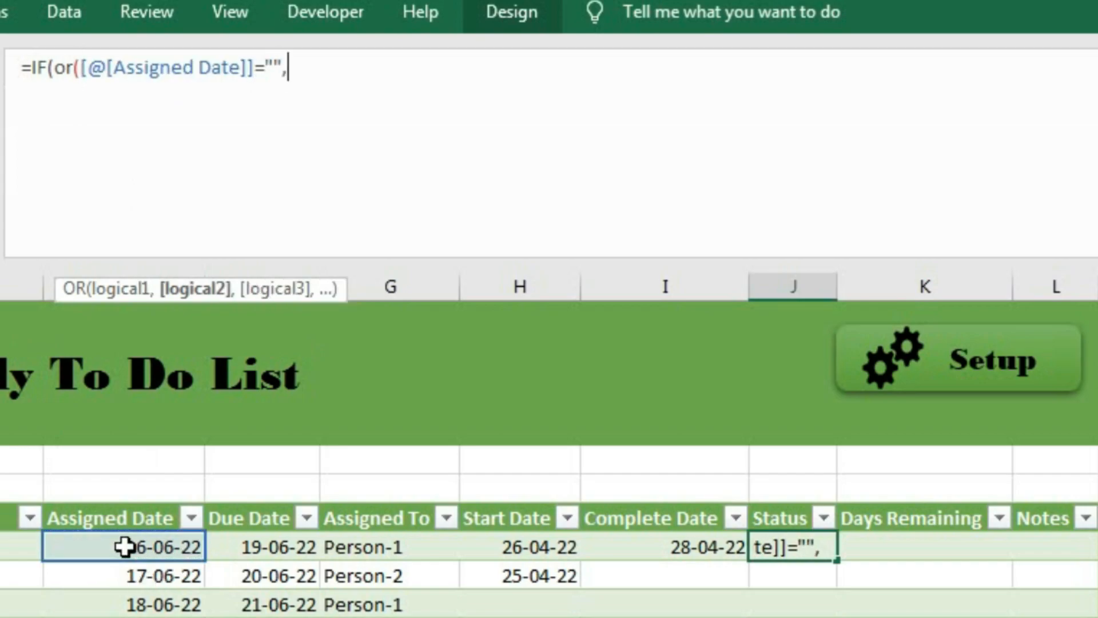
{"action": "left_click", "coordinate": [281, 547]}
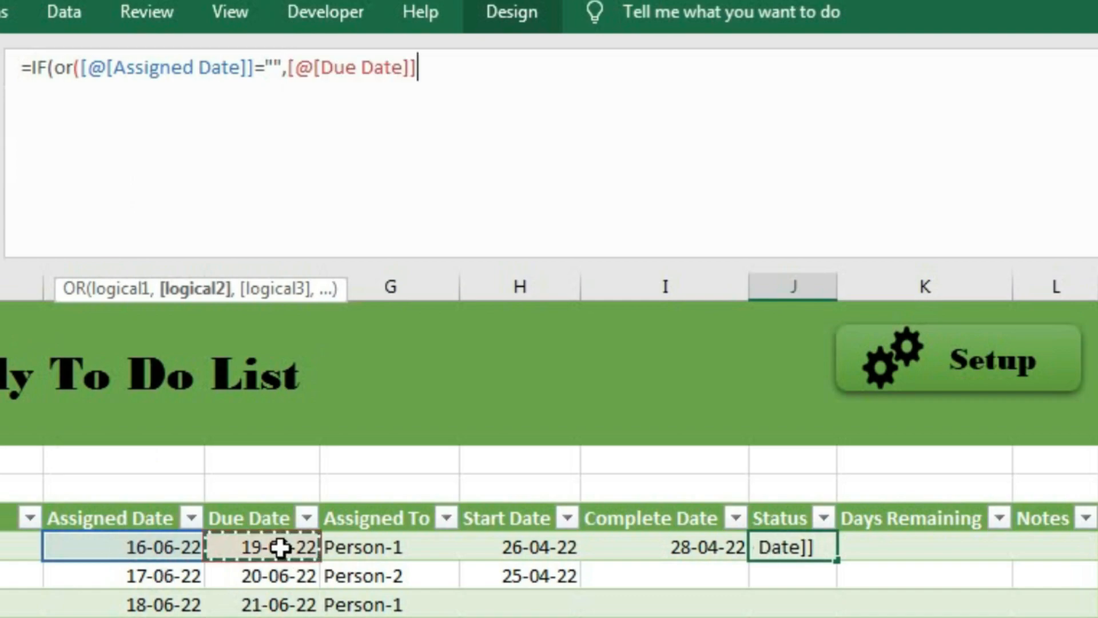
{"action": "type", "text": "="}
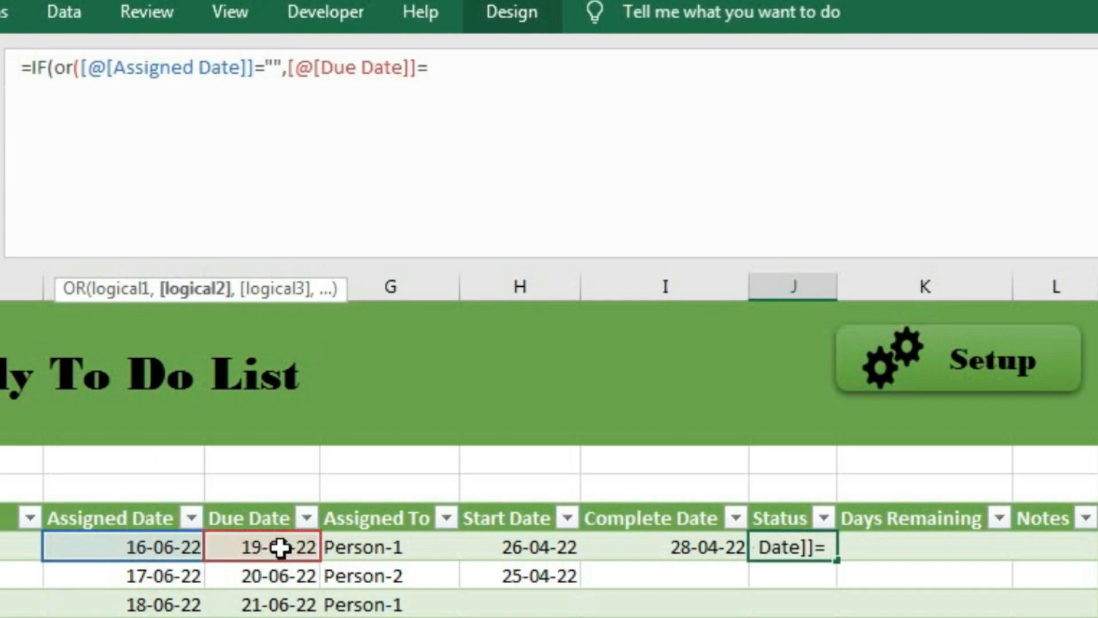
{"action": "type", "text": "\"\","}
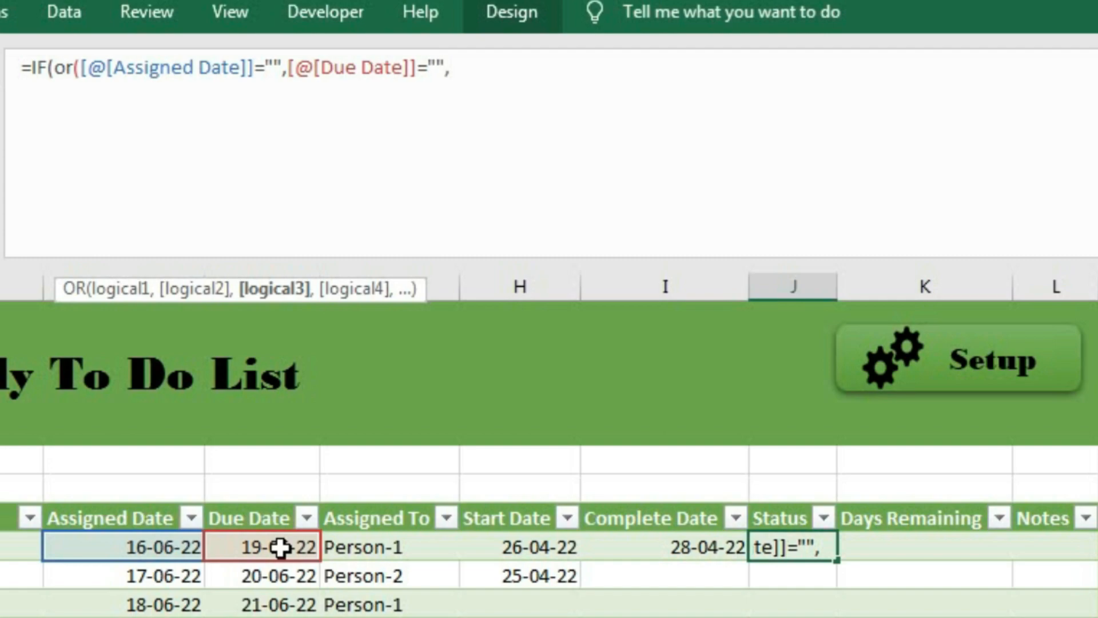
{"action": "type", "text": "\"\""}
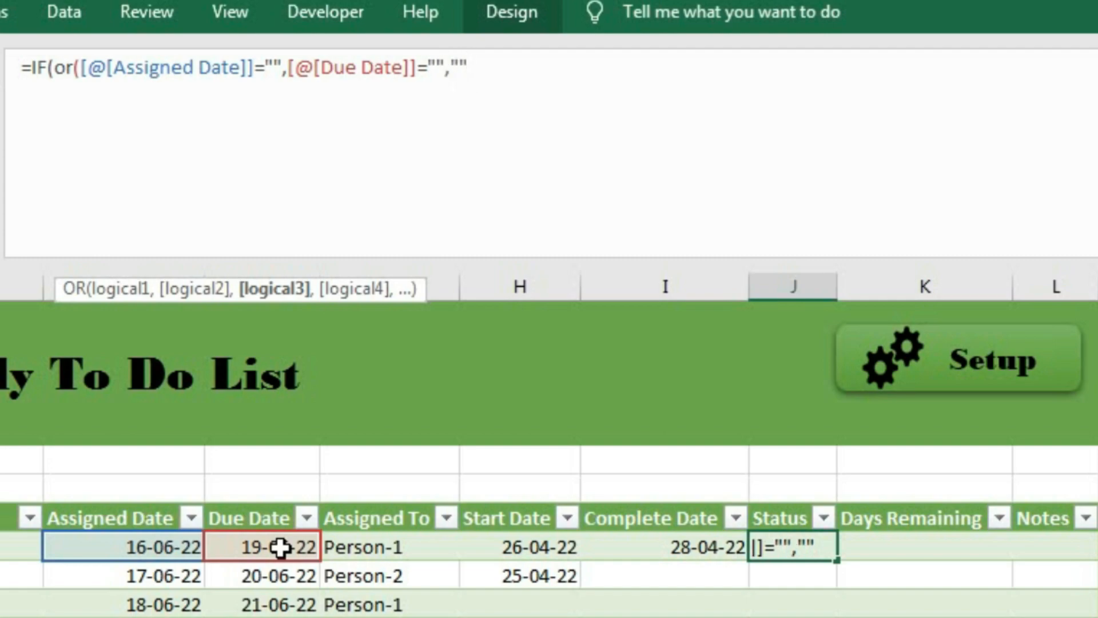
{"action": "type", "text": ","}
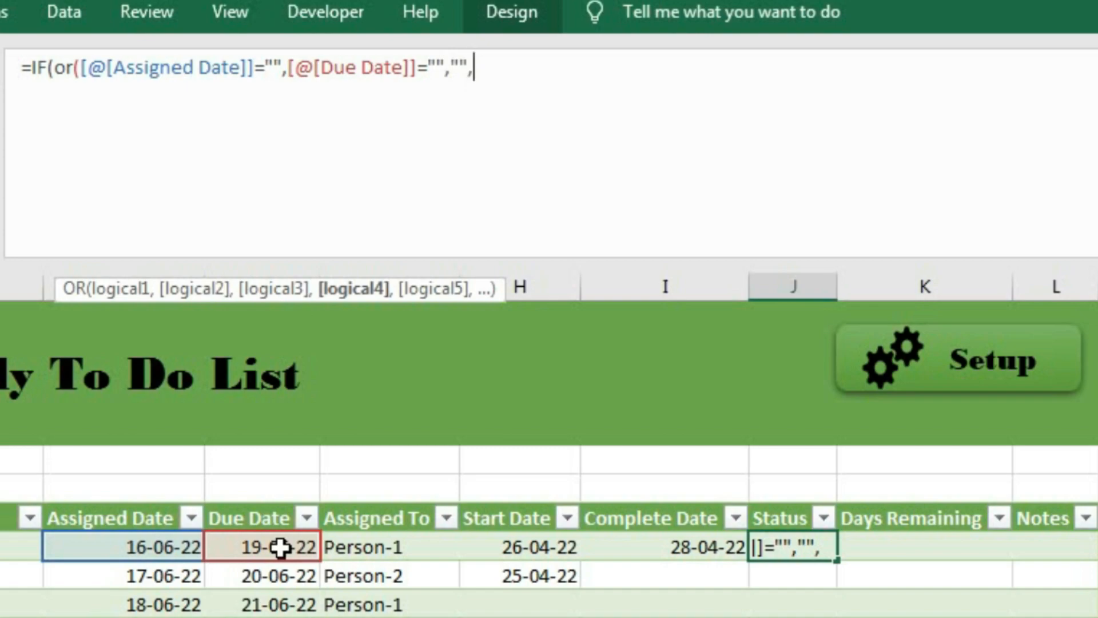
Step: Add a second line to the Status formula with IF(AND([@[Complete Date]]="",[@[Start Date]]<>"", to test for started but uncompleted tasks
{"action": "key", "text": "alt+Return"}
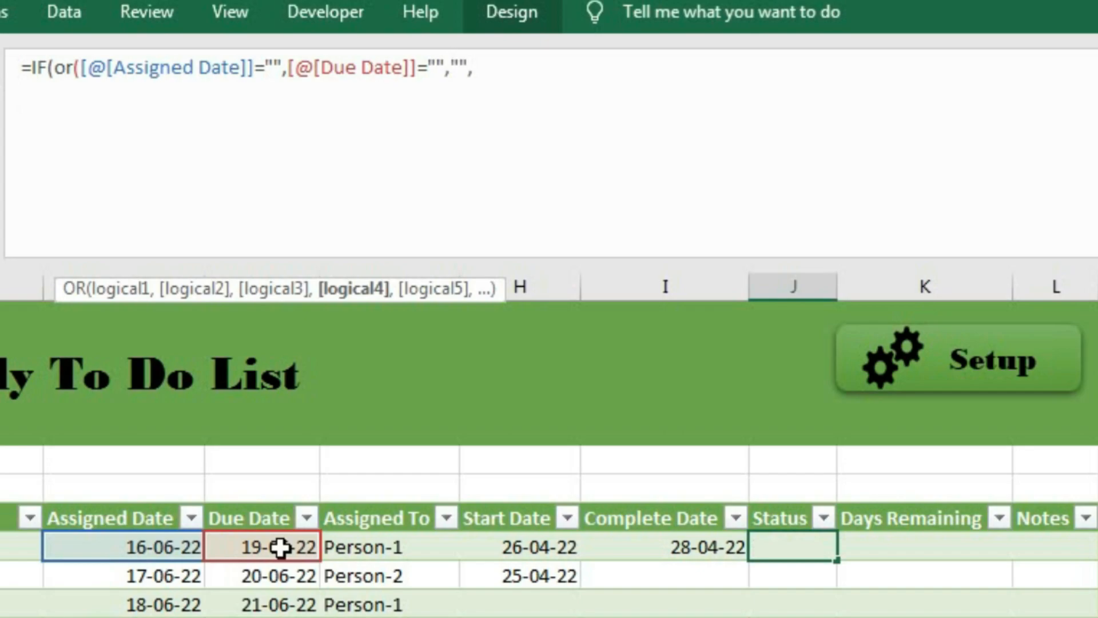
{"action": "type", "text": "if"}
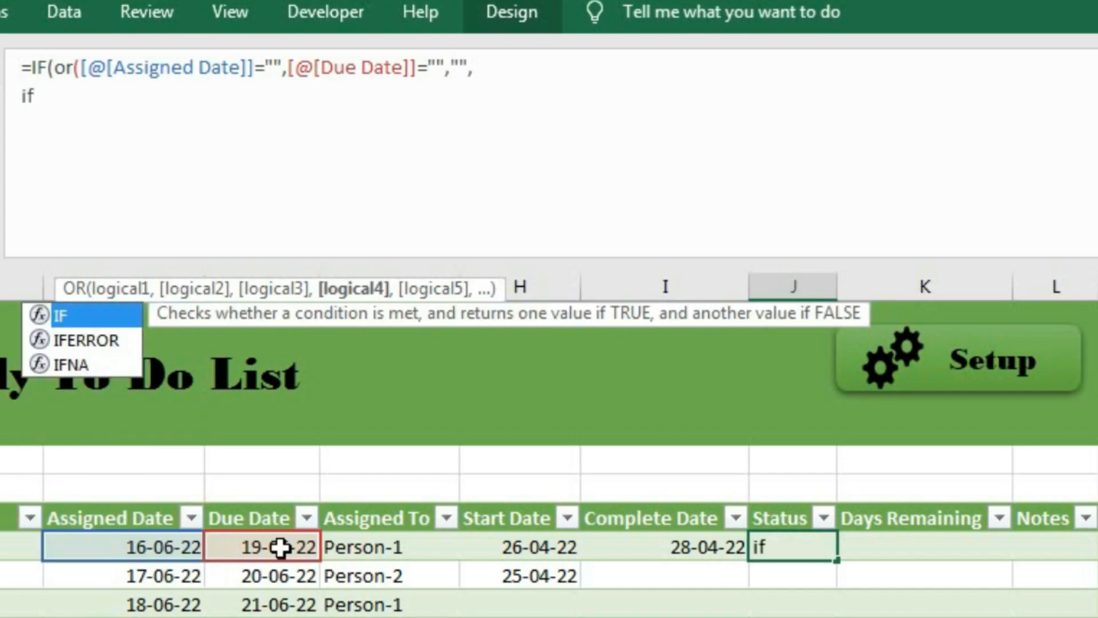
{"action": "key", "text": "Tab"}
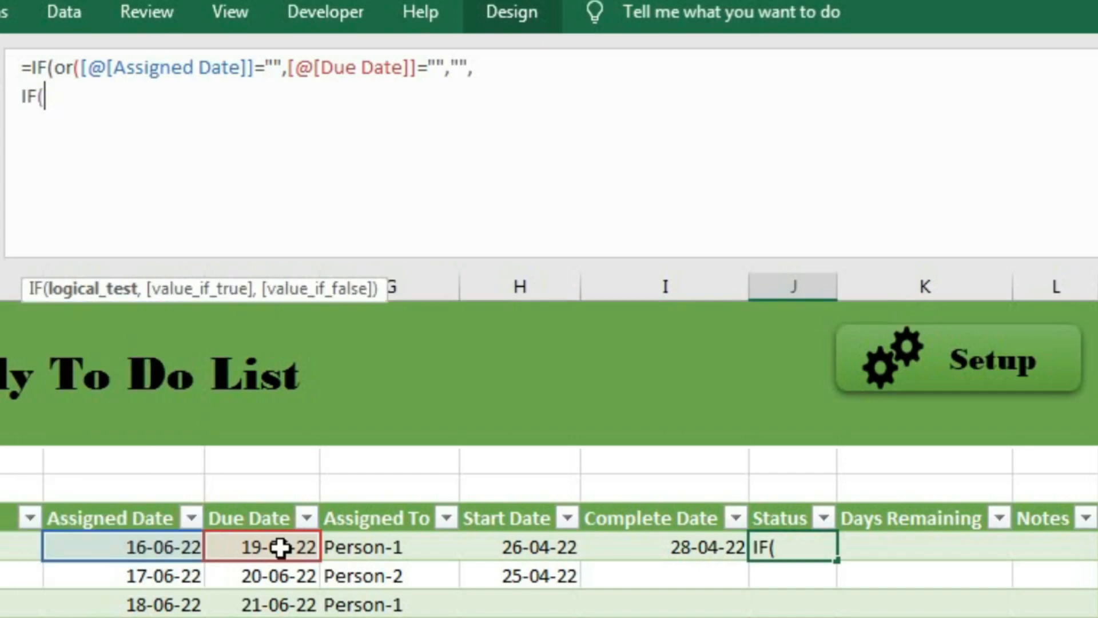
{"action": "type", "text": "and"}
{"action": "key", "text": "Tab"}
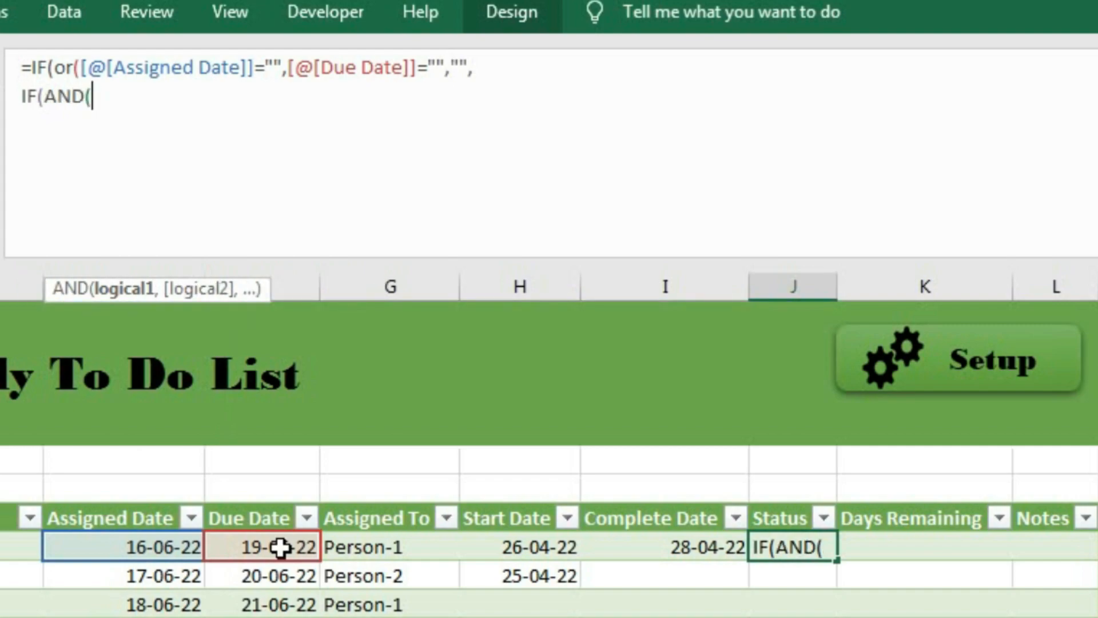
{"action": "left_click", "coordinate": [638, 548]}
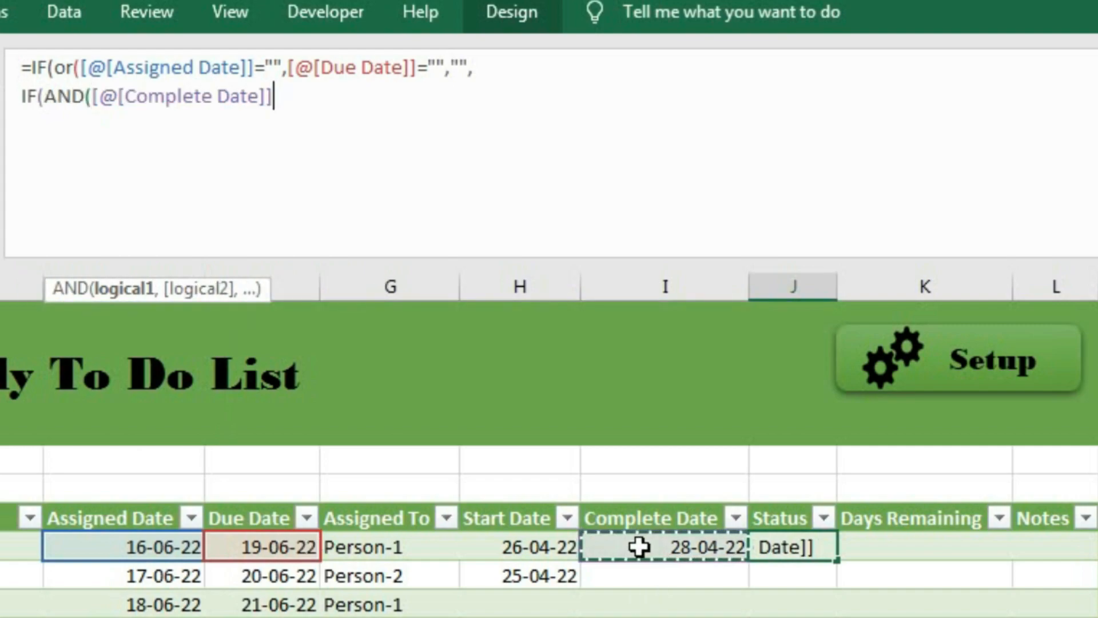
{"action": "type", "text": "=\"\""}
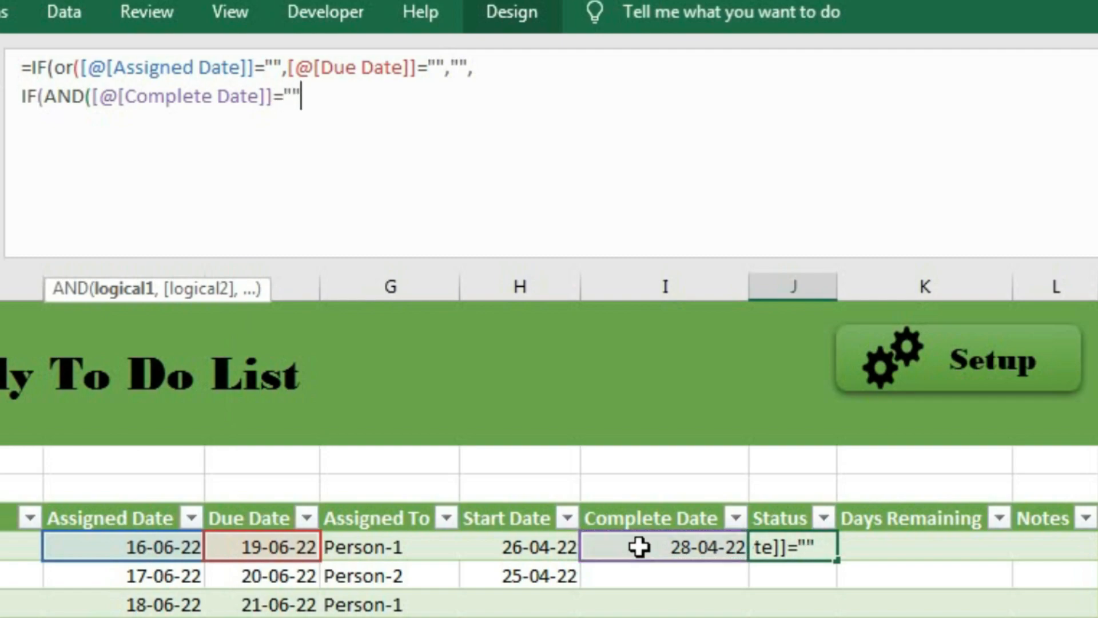
{"action": "type", "text": ","}
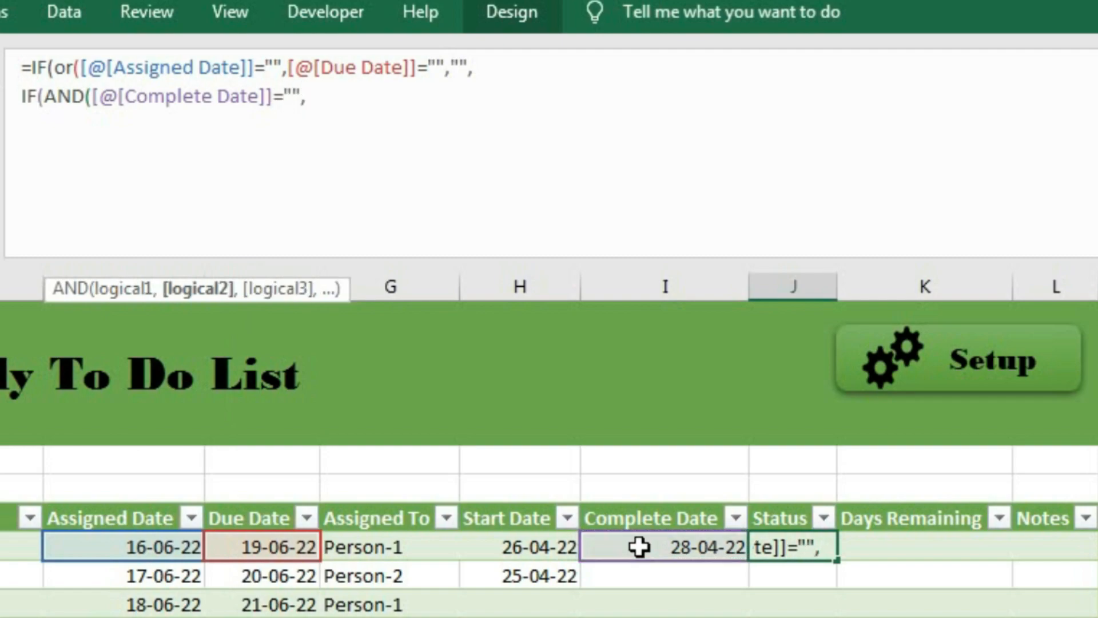
{"action": "left_click", "coordinate": [542, 546]}
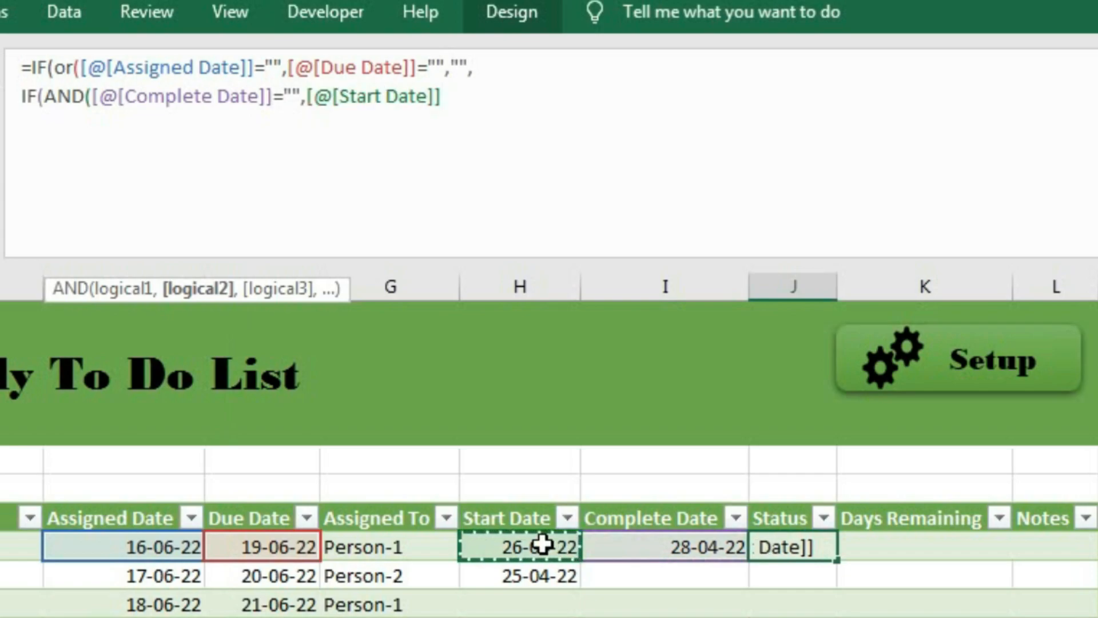
{"action": "type", "text": "<>"}
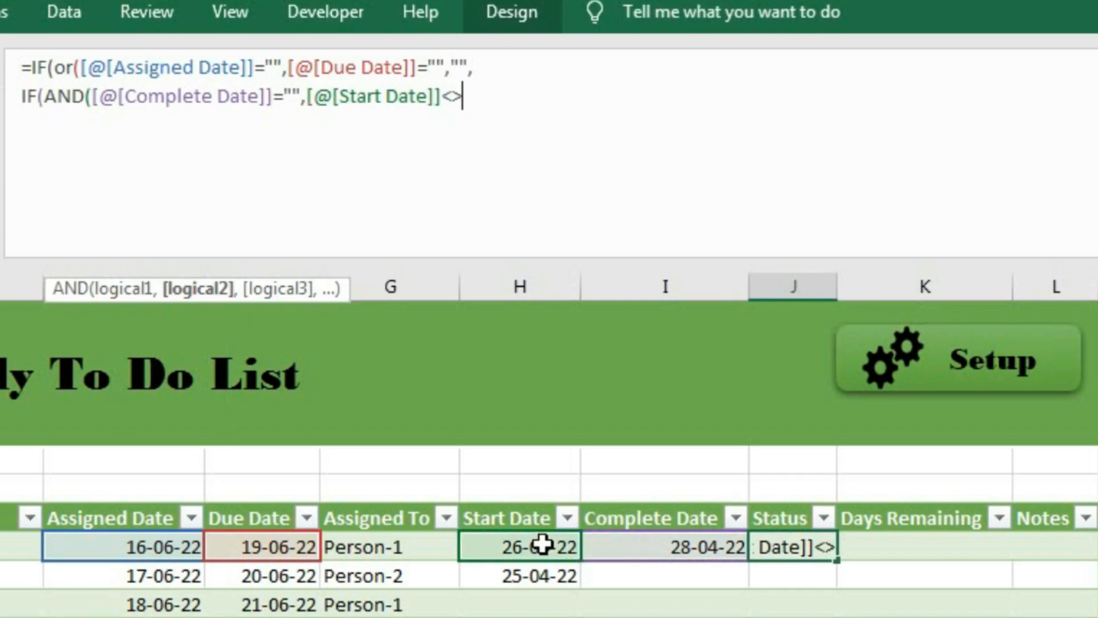
{"action": "type", "text": "\"\","}
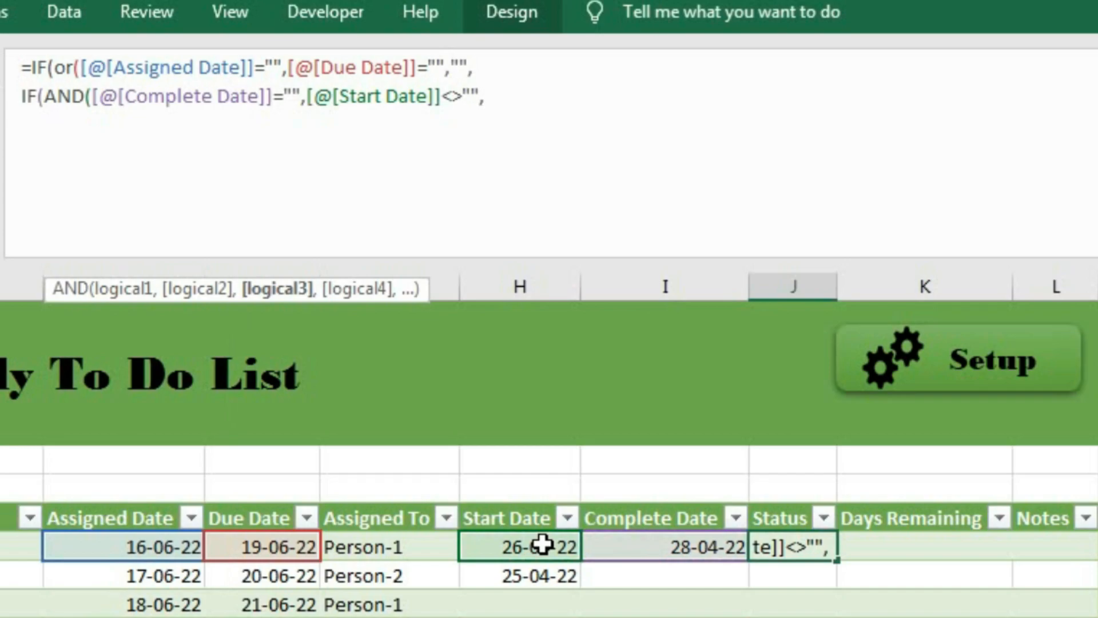
Step: Complete the second line's condition with [@[Due Date]]<today()), and return "Over Due", when it is met
{"action": "left_click", "coordinate": [269, 548]}
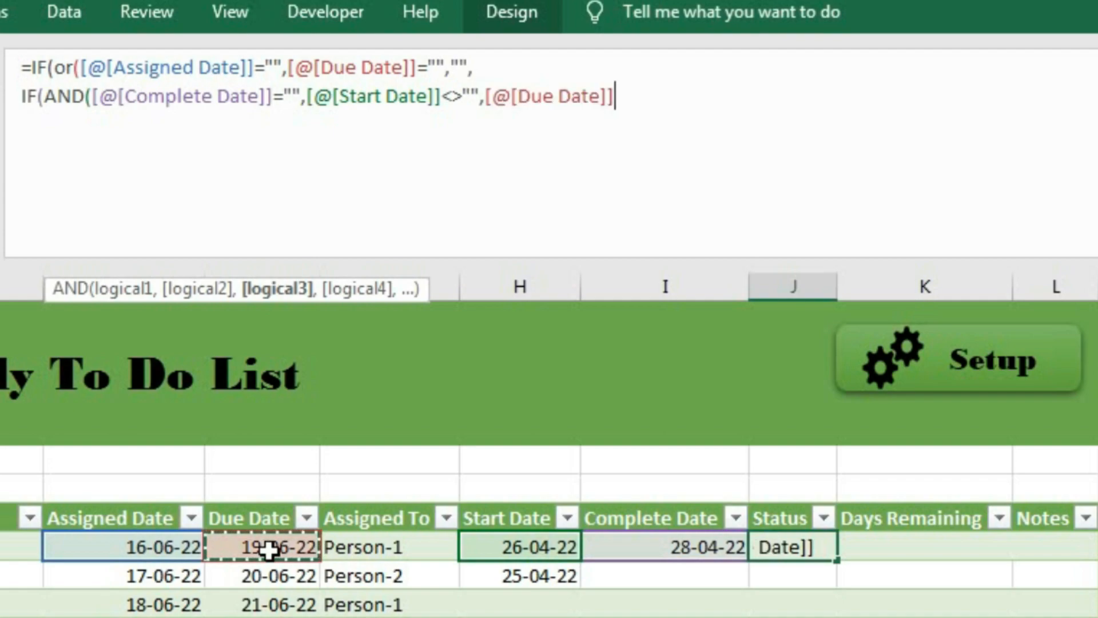
{"action": "type", "text": "<t"}
{"action": "type", "text": "oday"}
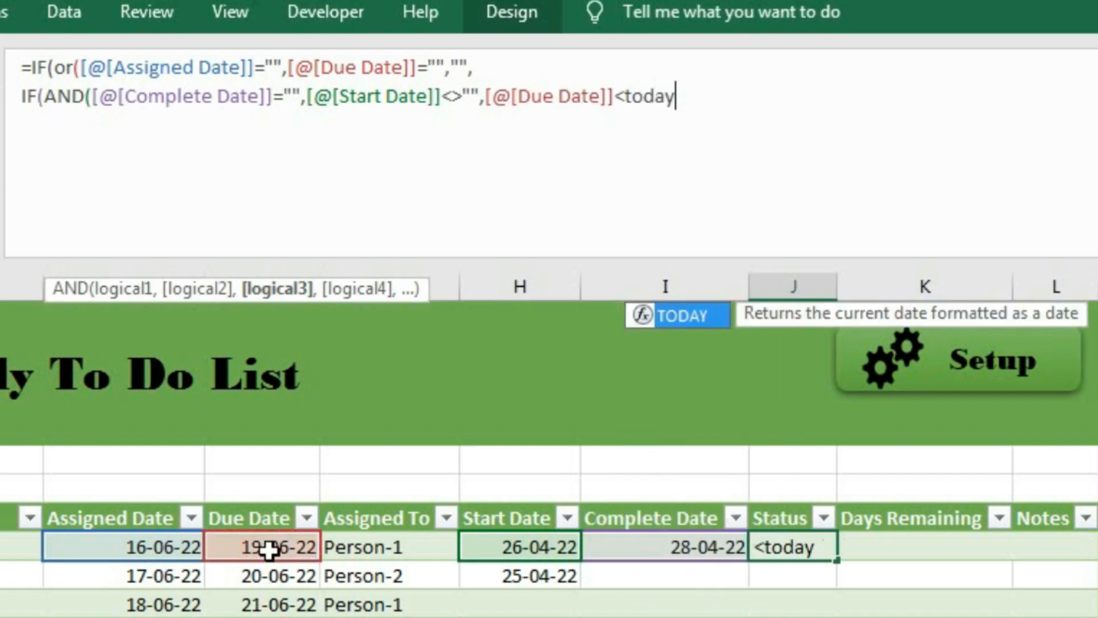
{"action": "type", "text": "()"}
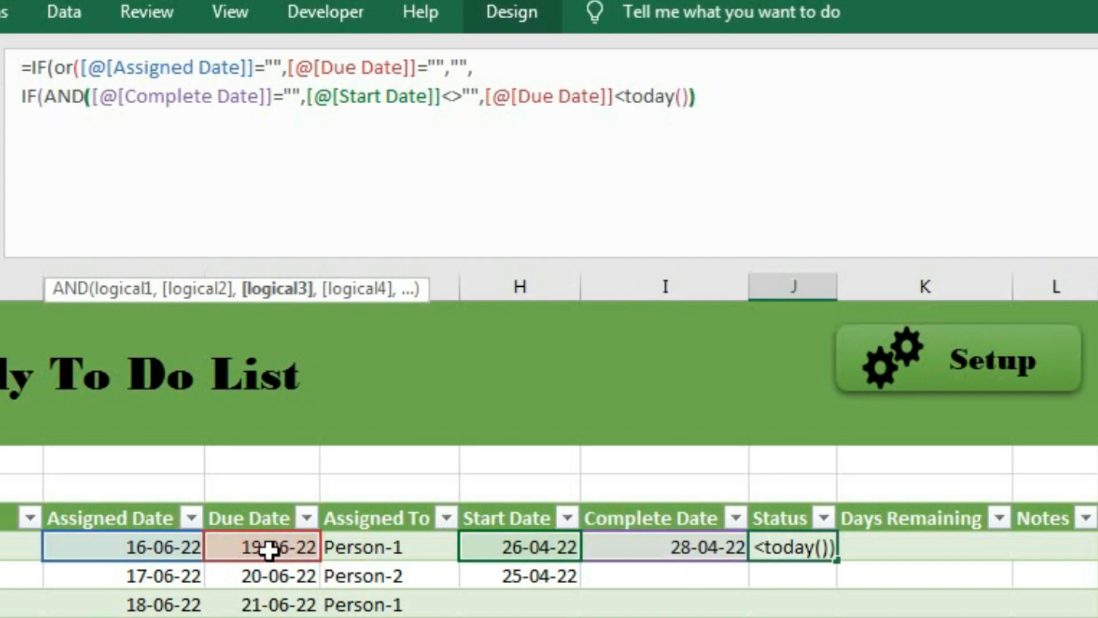
{"action": "type", "text": "),"}
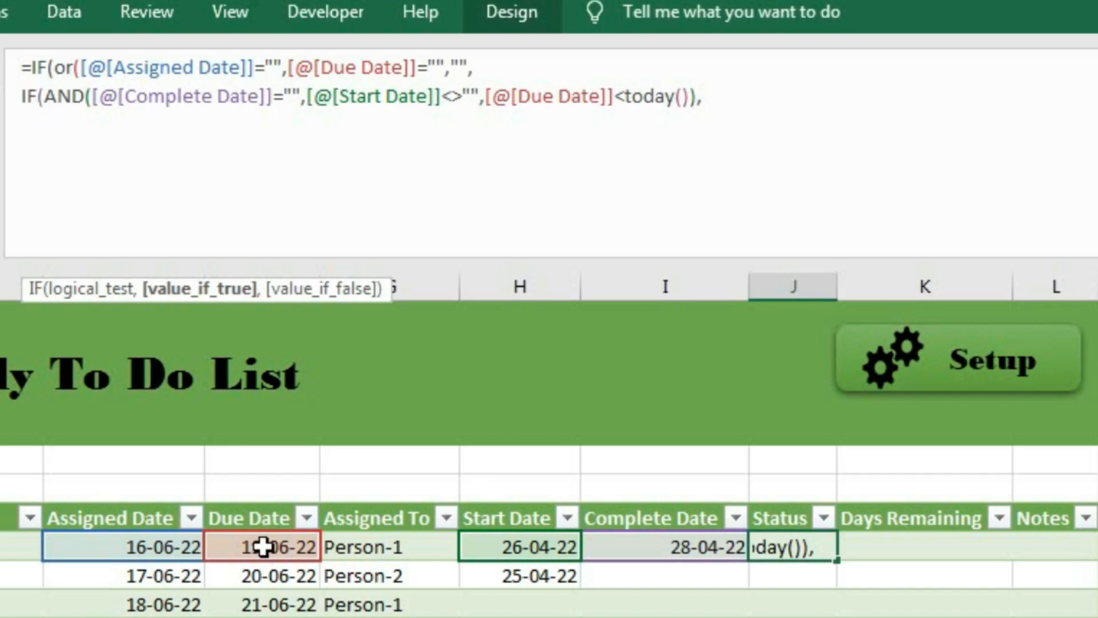
{"action": "type", "text": "\"Over D"}
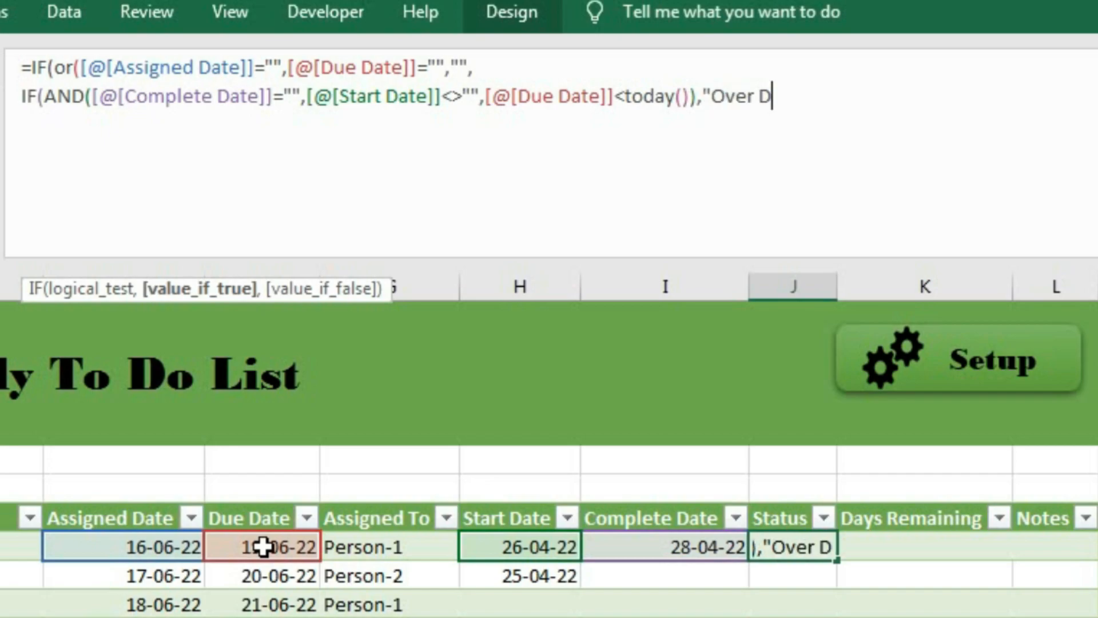
{"action": "type", "text": "ue\","}
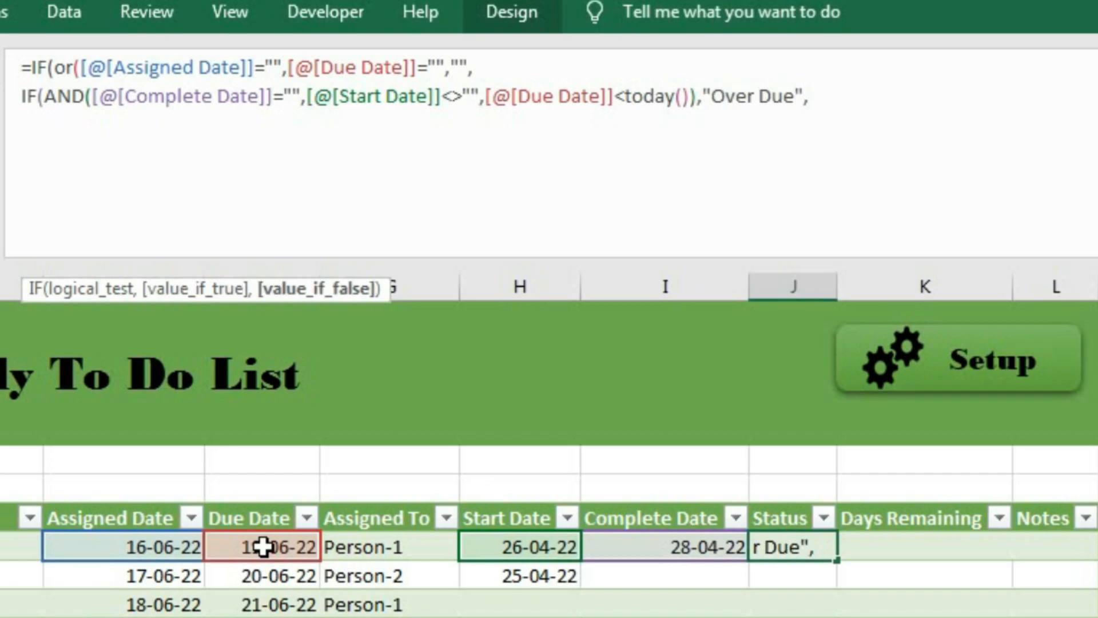
Step: Begin a third line of the Status formula with IF(AND([@[Complete Date]]="",[@[Start Date]]<>"", as another nested test
{"action": "key", "text": "alt+Return"}
{"action": "type", "text": "if"}
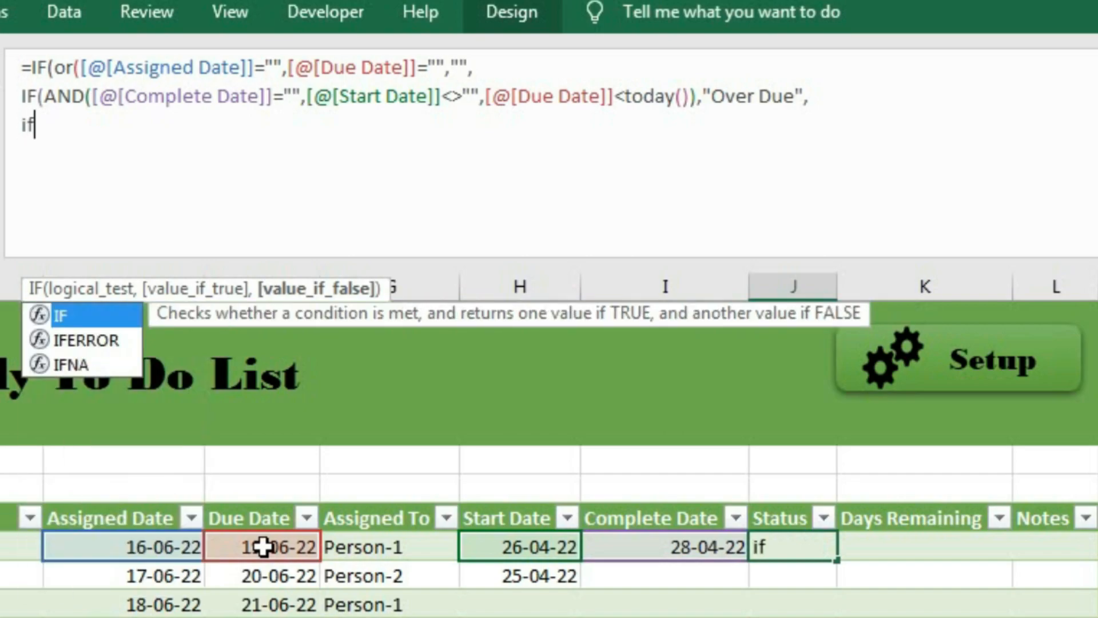
{"action": "key", "text": "Tab"}
{"action": "type", "text": "and"}
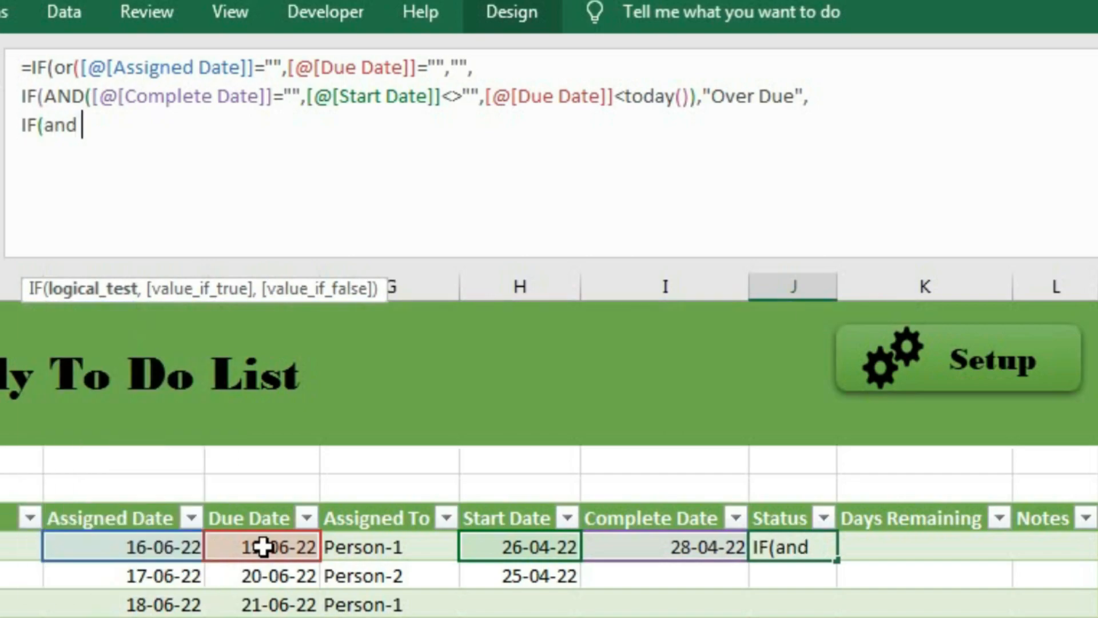
{"action": "key", "text": "BackSpace"}
{"action": "key", "text": "Tab"}
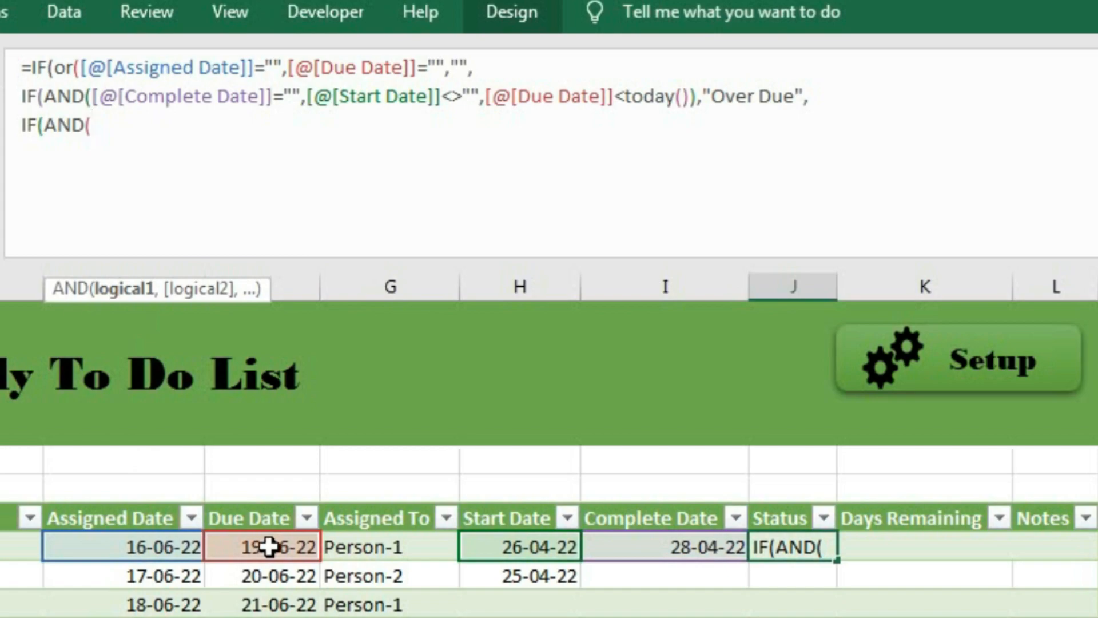
{"action": "left_click", "coordinate": [666, 550]}
{"action": "type", "text": "="}
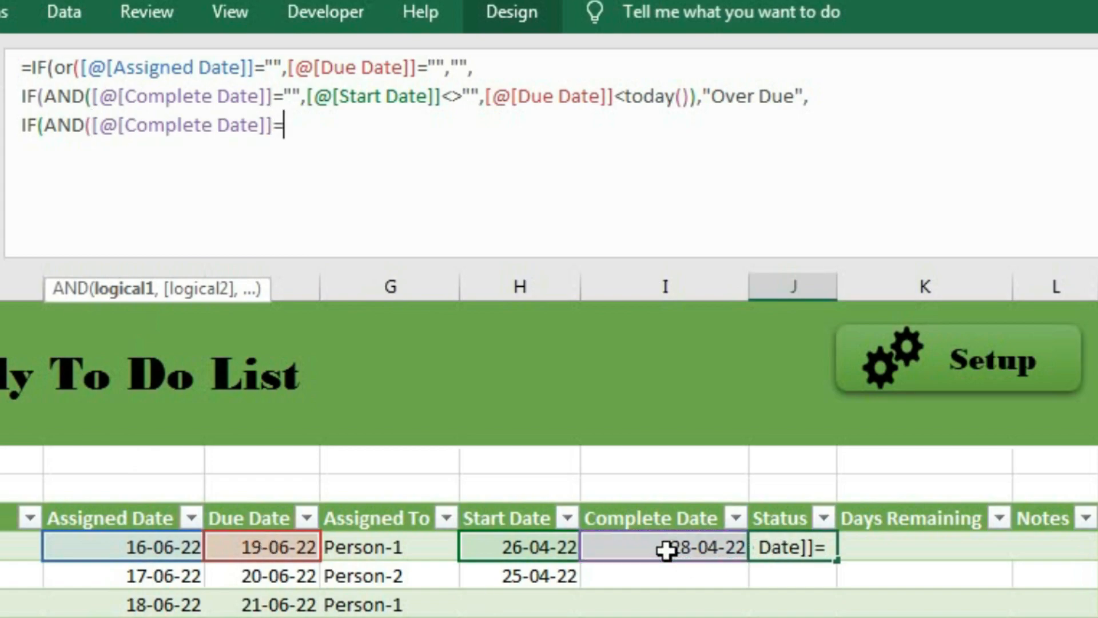
{"action": "type", "text": "\"\","}
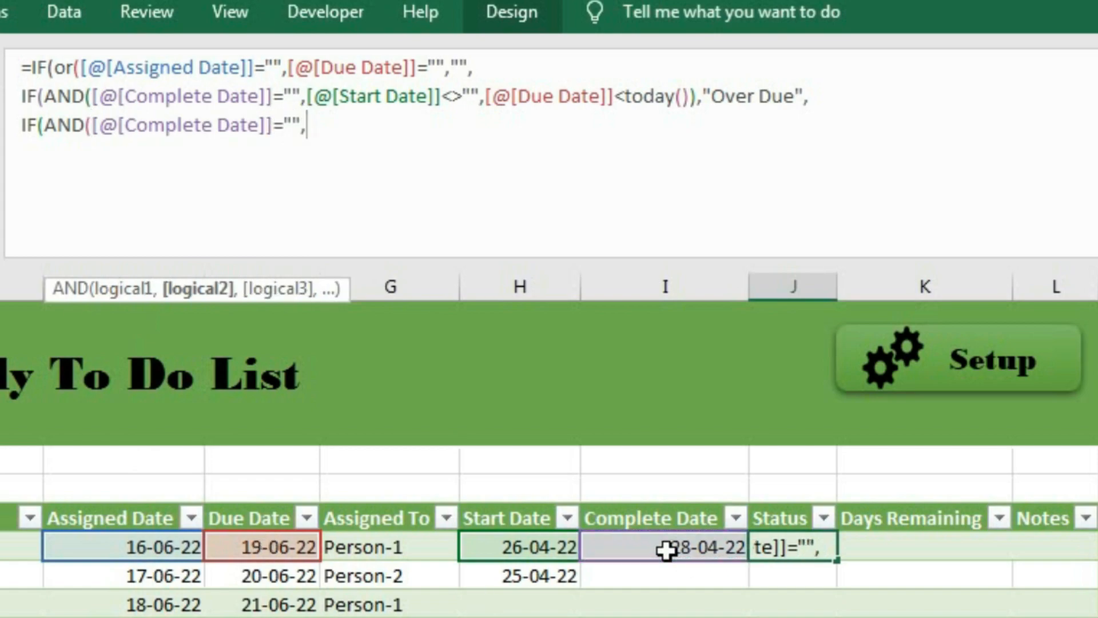
{"action": "left_click", "coordinate": [493, 544]}
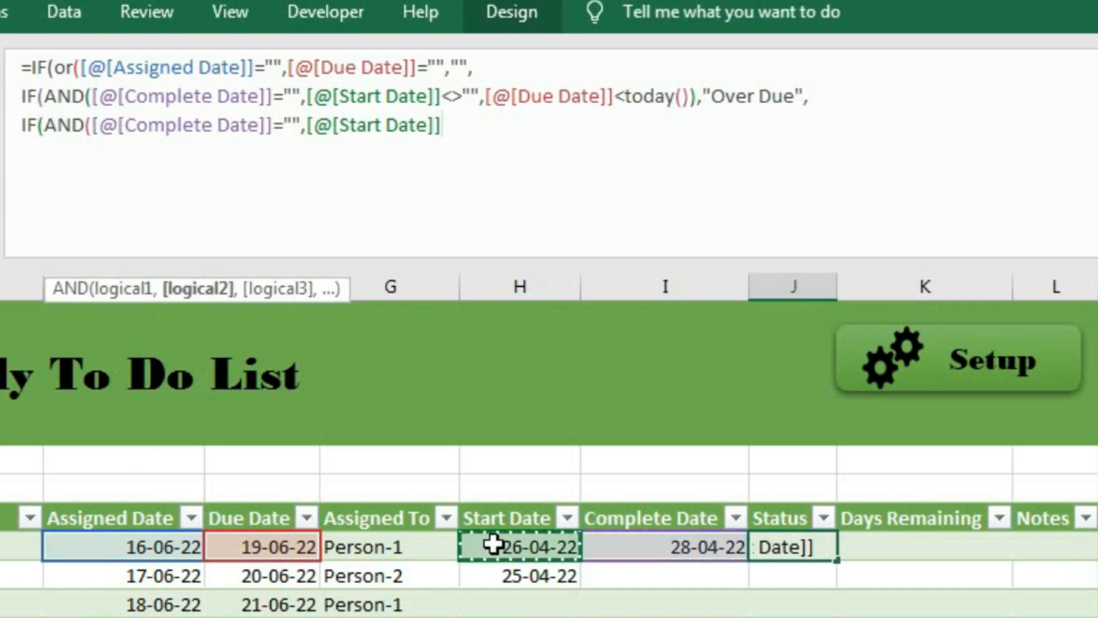
{"action": "type", "text": "<>\"\""}
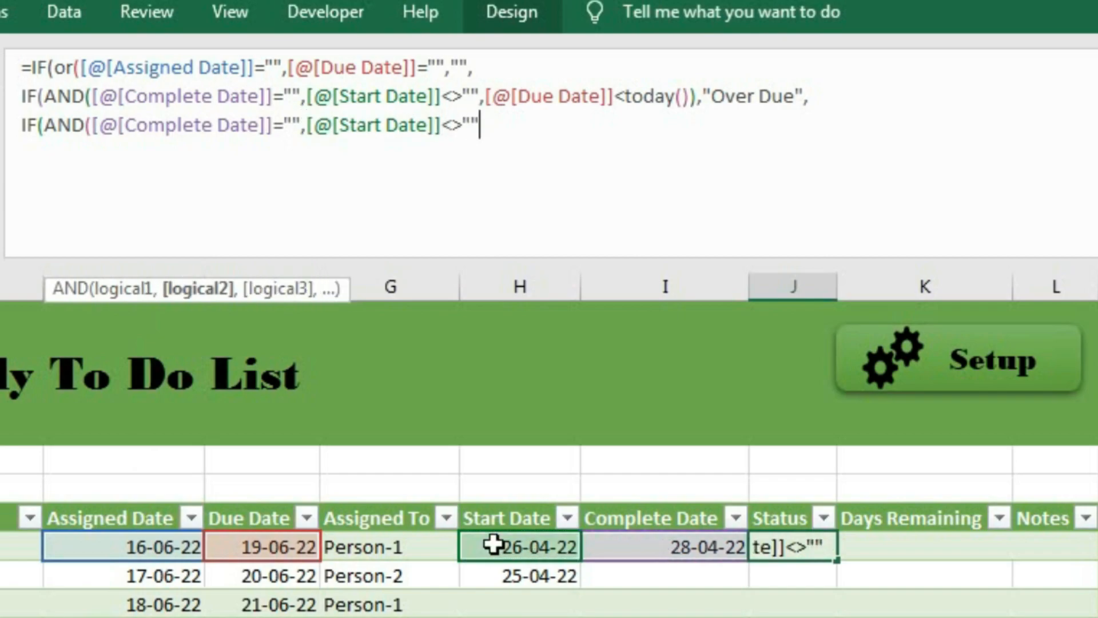
{"action": "type", "text": ","}
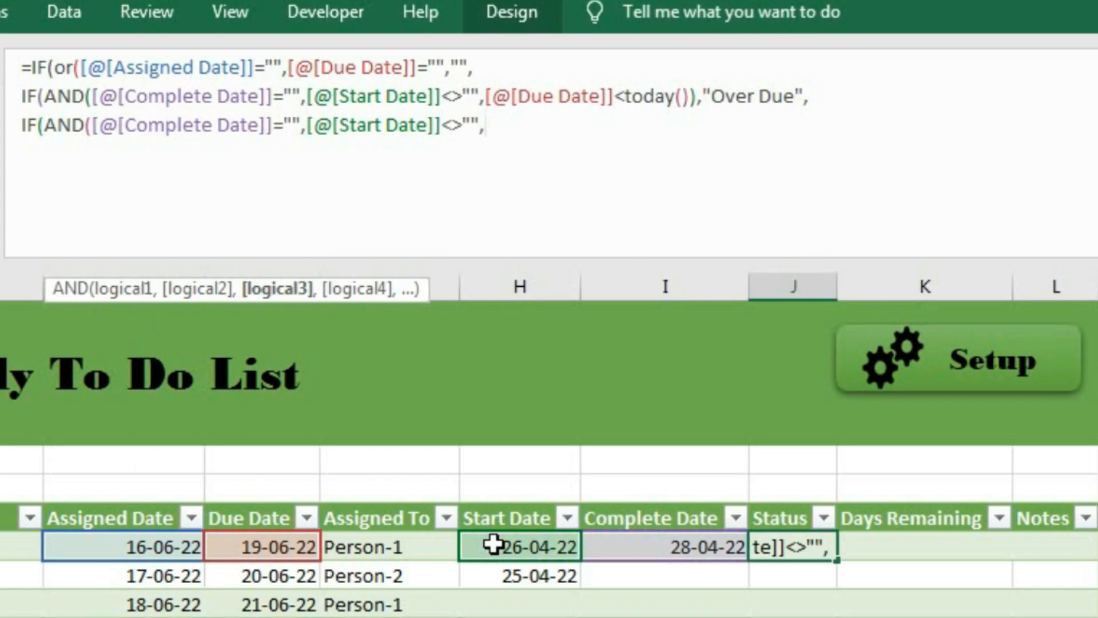
Step: Complete the third line's condition with [@[Due Date]]=TODAY()), and return "Due Today", when it is met
{"action": "left_click", "coordinate": [277, 548]}
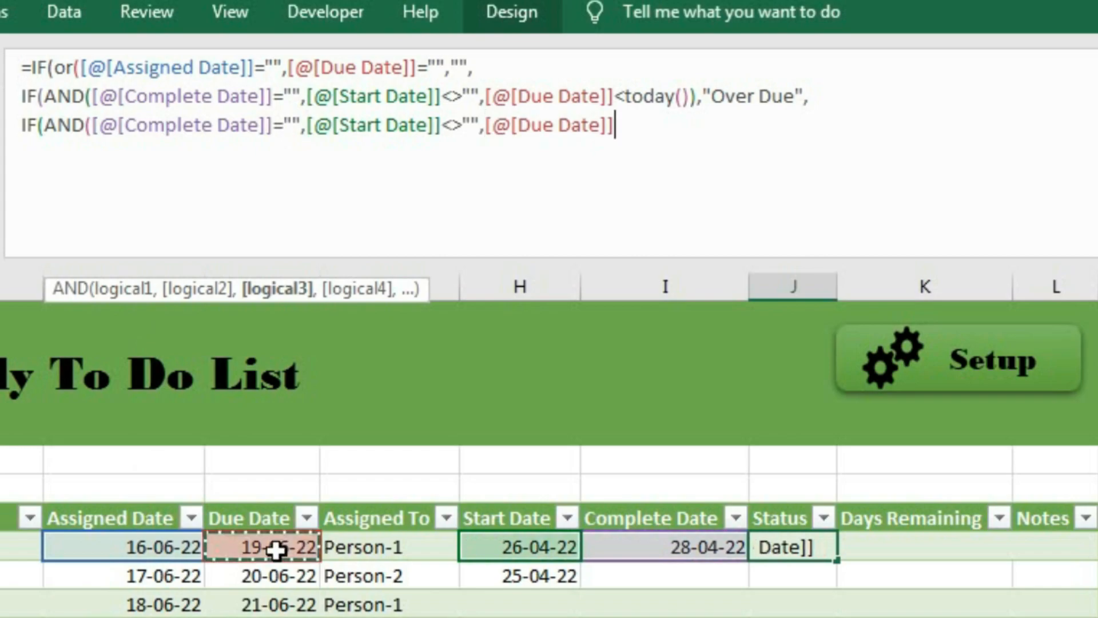
{"action": "type", "text": "="}
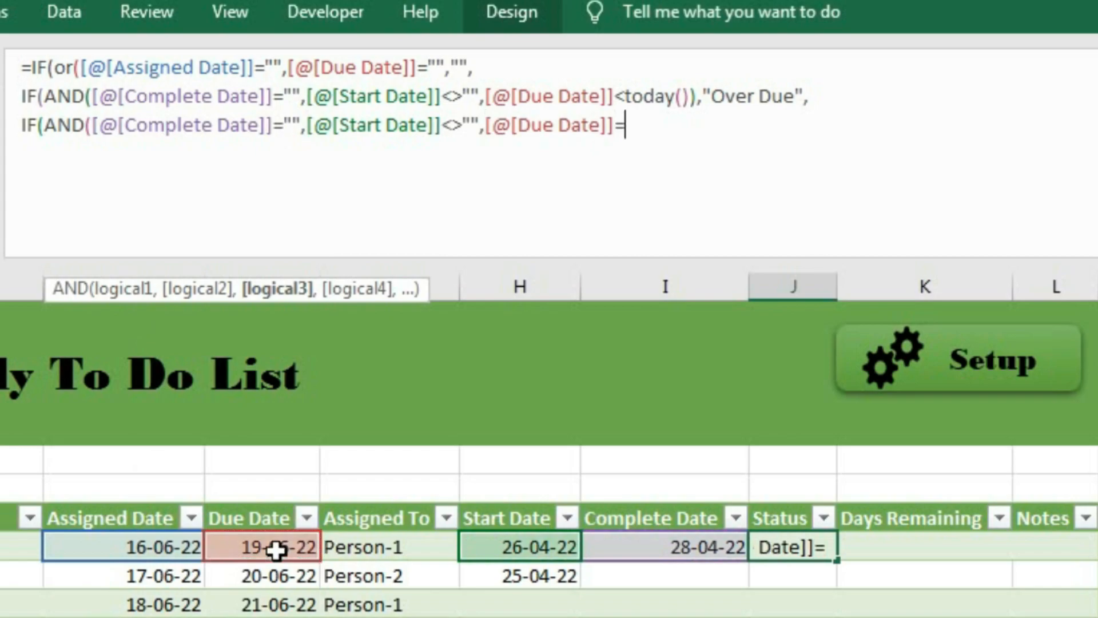
{"action": "type", "text": "tod"}
{"action": "key", "text": "Tab"}
{"action": "type", "text": "))"}
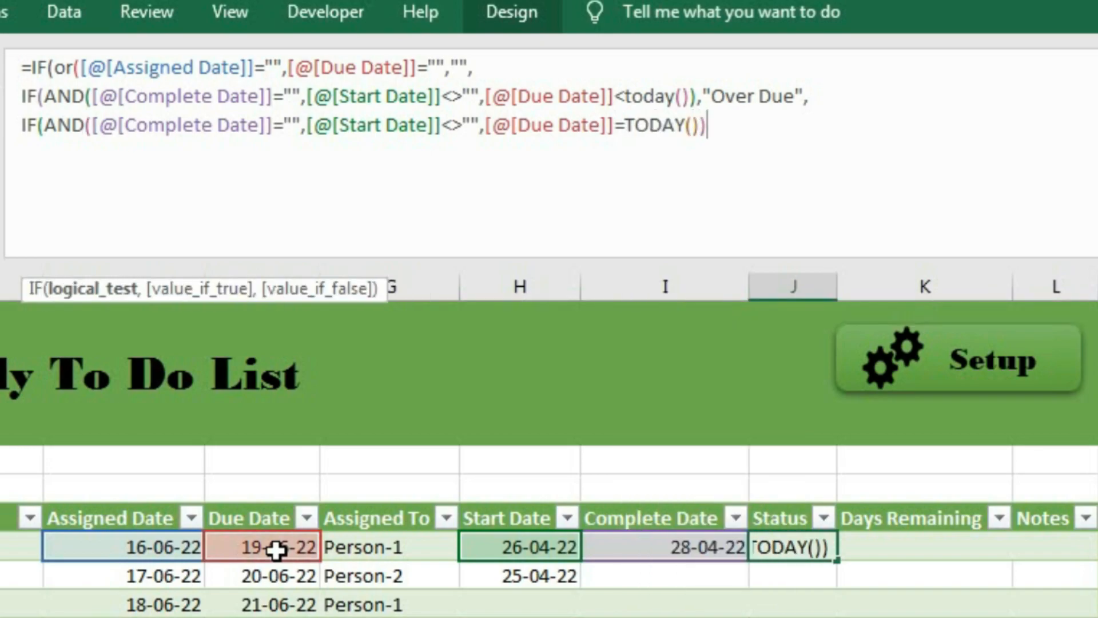
{"action": "type", "text": ","}
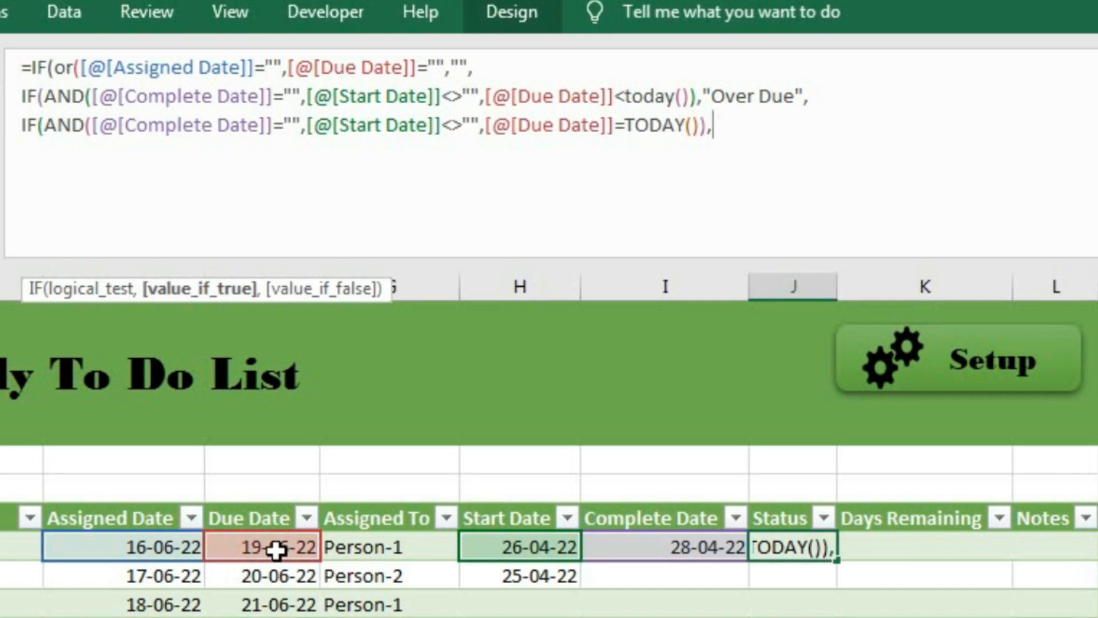
{"action": "type", "text": "\"Due Today\""}
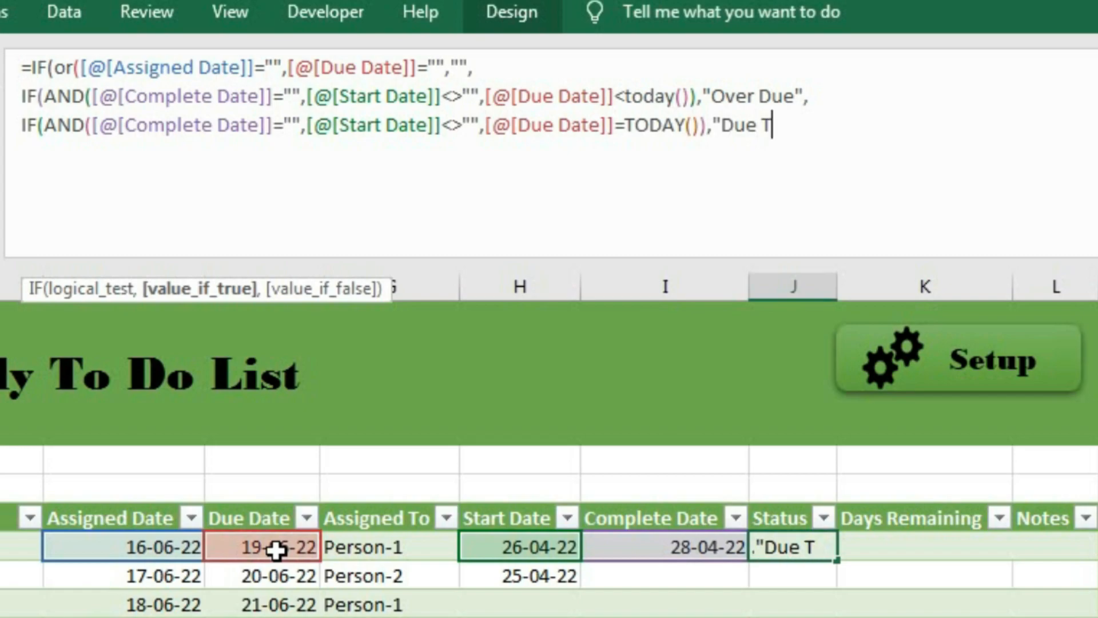
{"action": "type", "text": ","}
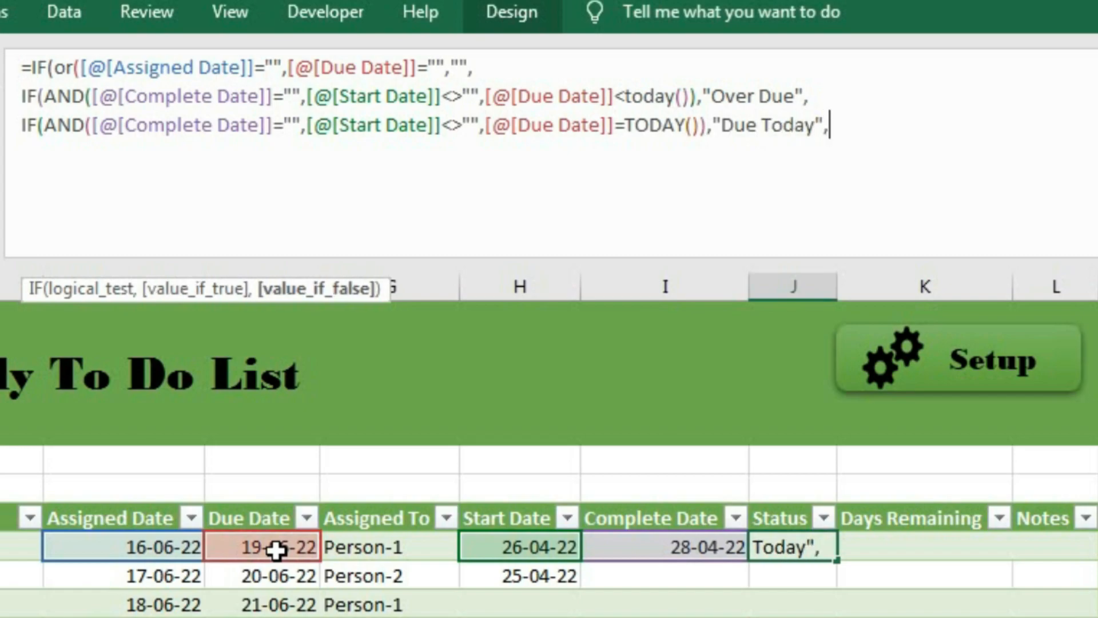
Step: Begin a fourth line of the Status formula with IF(AND([@[Complete Date]]="",[@[Start Date]]<>"", as another nested test
{"action": "key", "text": "alt+Return"}
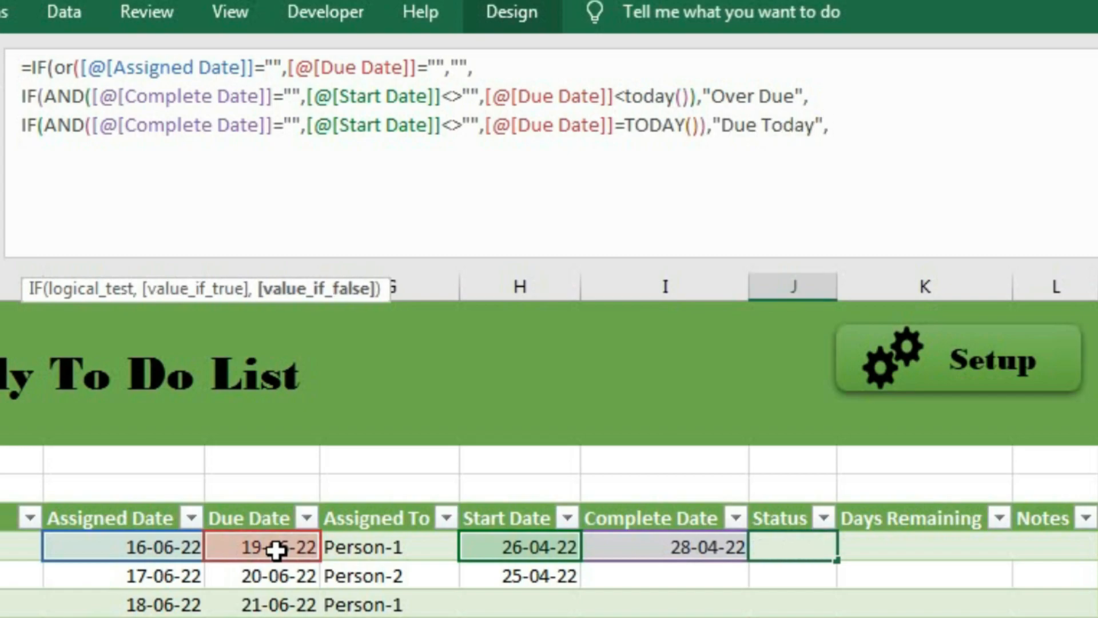
{"action": "type", "text": "if"}
{"action": "key", "text": "Tab"}
{"action": "type", "text": "and"}
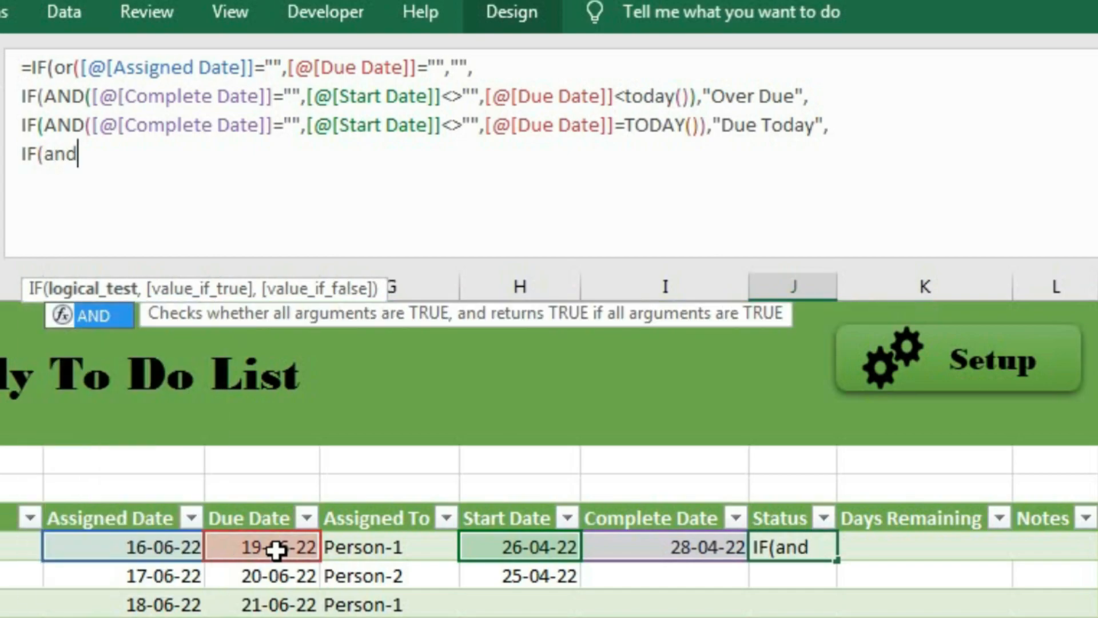
{"action": "key", "text": "Tab"}
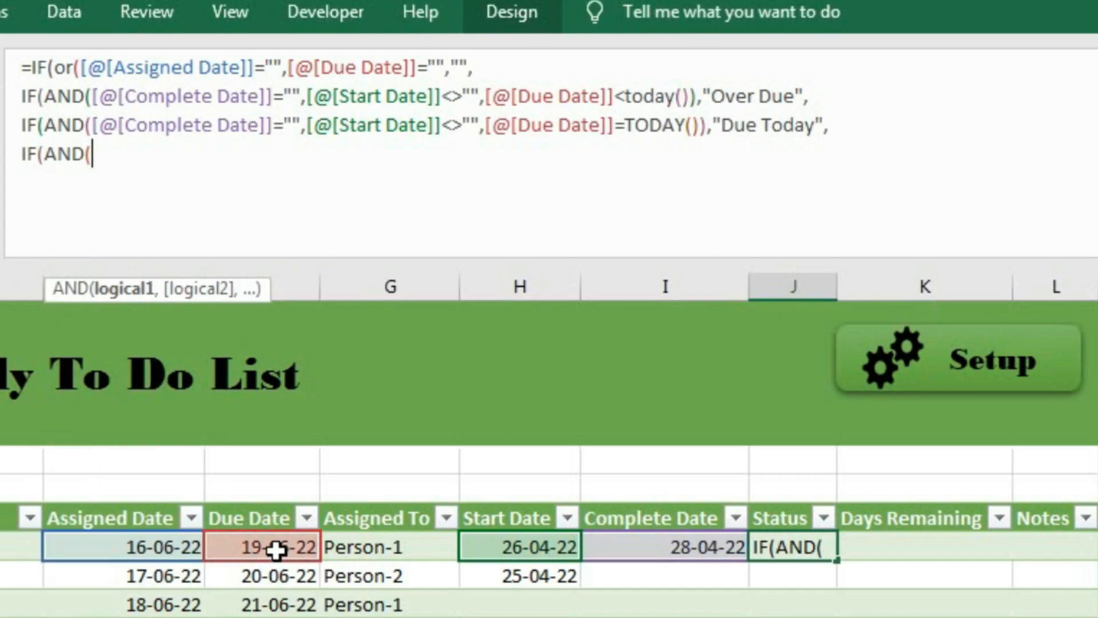
{"action": "left_click", "coordinate": [637, 549]}
{"action": "type", "text": "="}
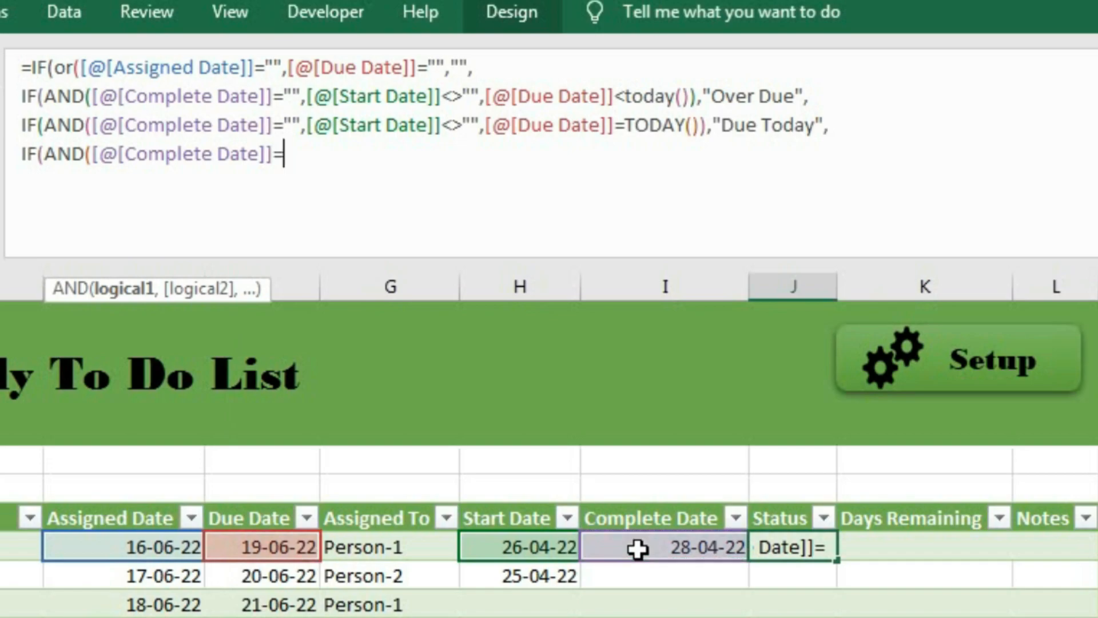
{"action": "type", "text": "\"\","}
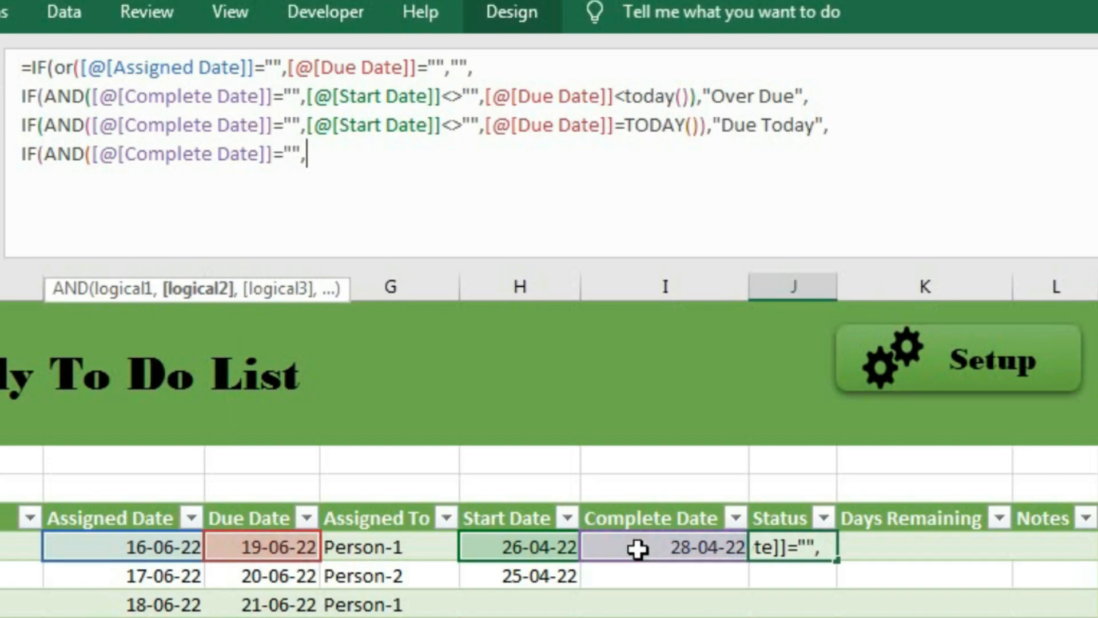
{"action": "left_click", "coordinate": [530, 547]}
{"action": "type", "text": "<>\"\""}
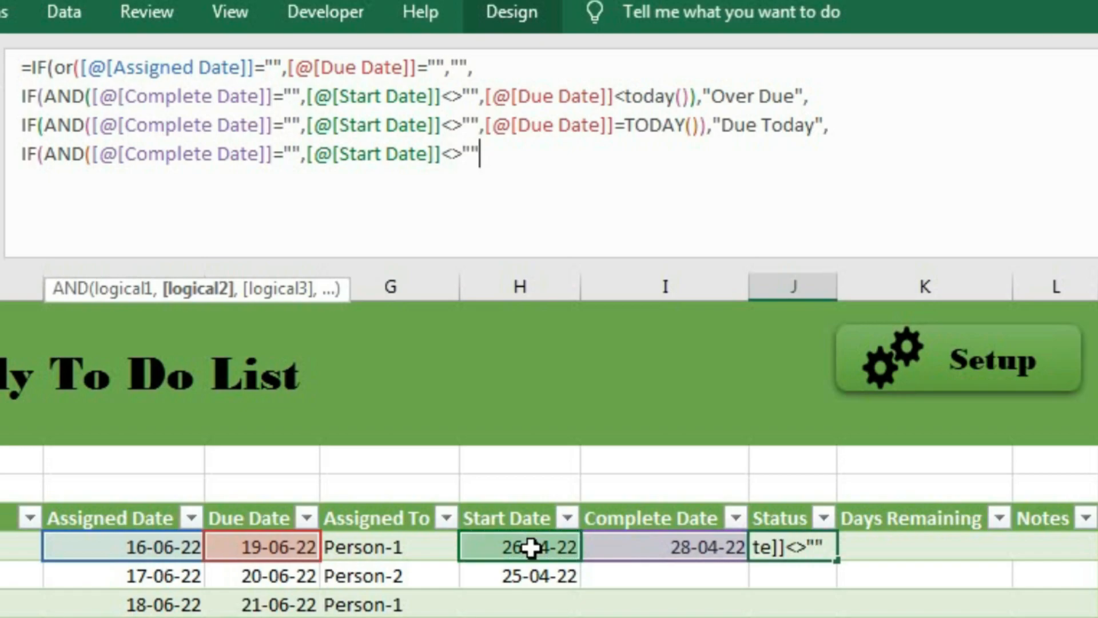
{"action": "left_click", "coordinate": [275, 549]}
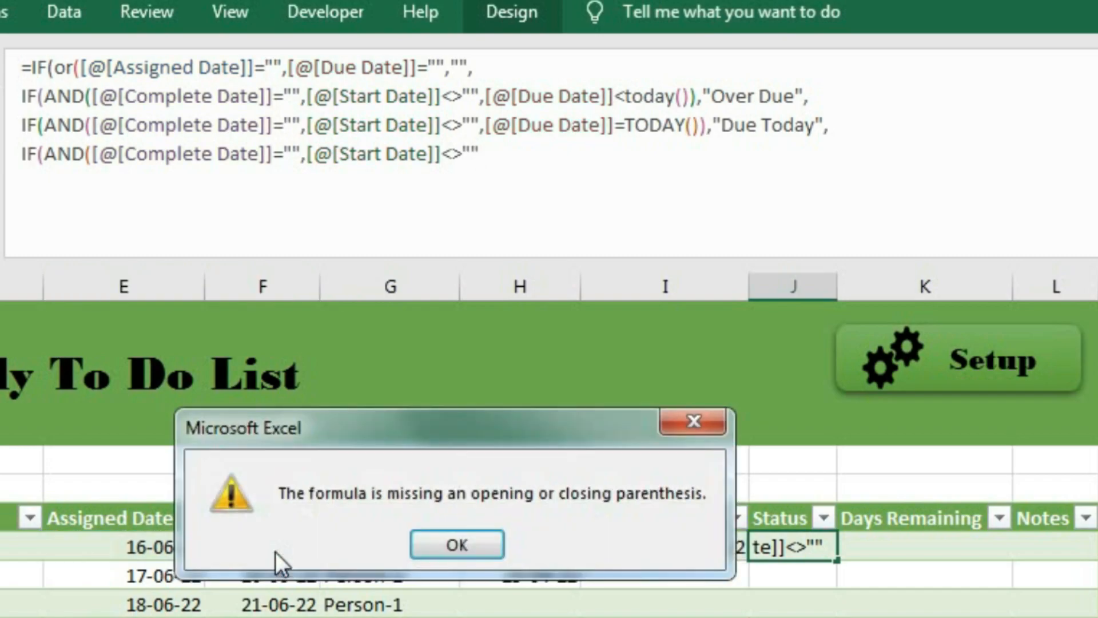
{"action": "left_click", "coordinate": [416, 541]}
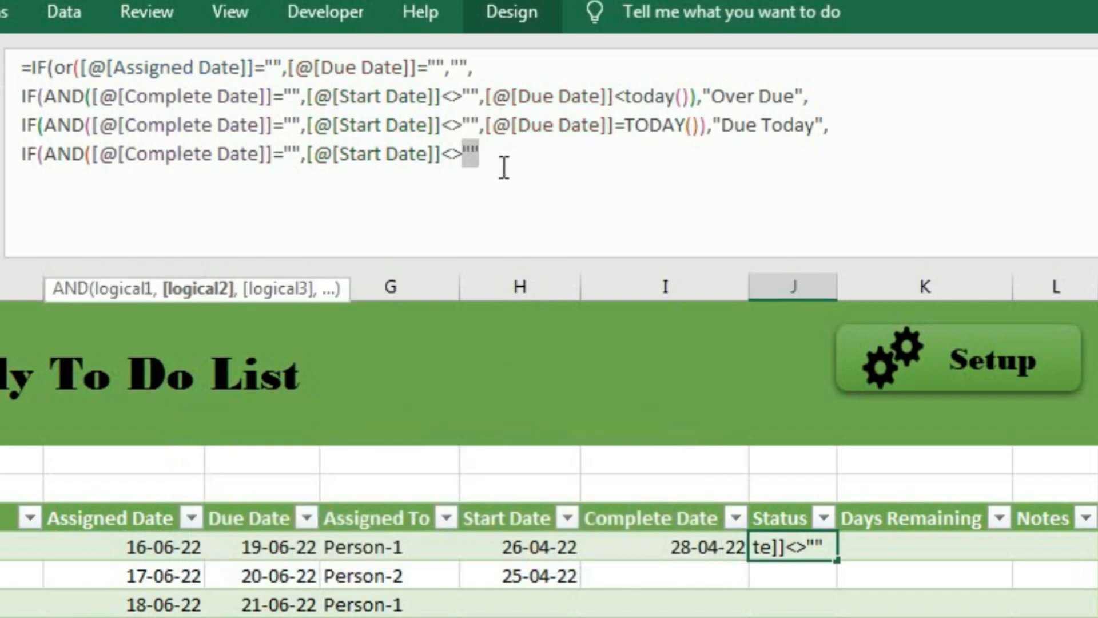
{"action": "type", "text": ","}
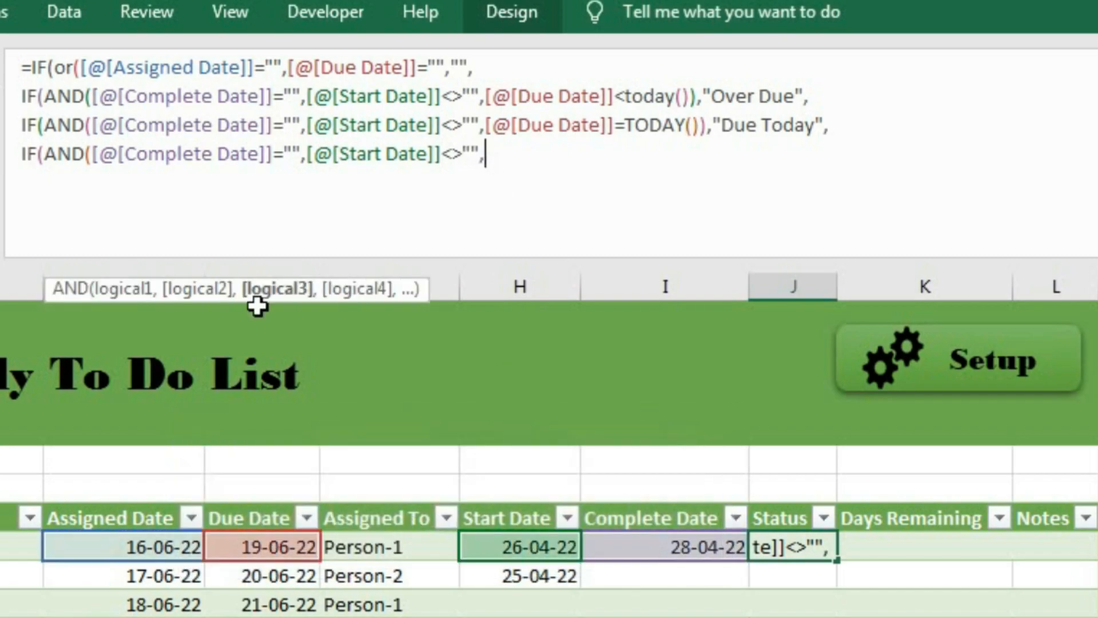
Step: Complete the fourth line's condition with [@[Due Date]]>TODAY()), and return "In Progress" when it is met
{"action": "left_click", "coordinate": [289, 543]}
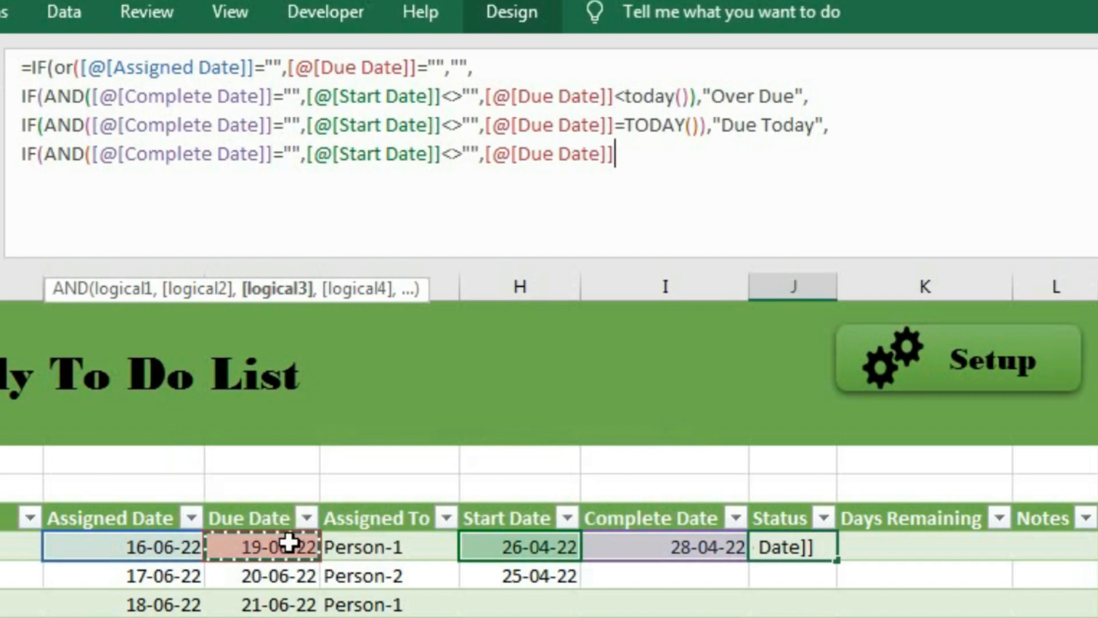
{"action": "type", "text": ">today"}
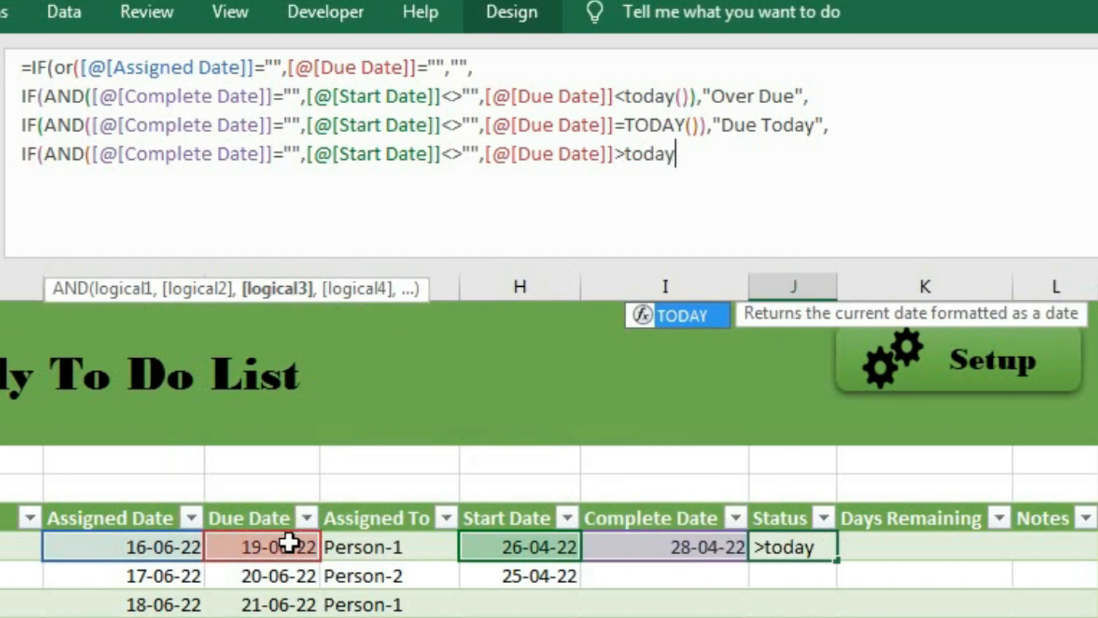
{"action": "key", "text": "Tab"}
{"action": "type", "text": "()"}
{"action": "key", "text": "BackSpace"}
{"action": "key", "text": "BackSpace"}
{"action": "type", "text": ")"}
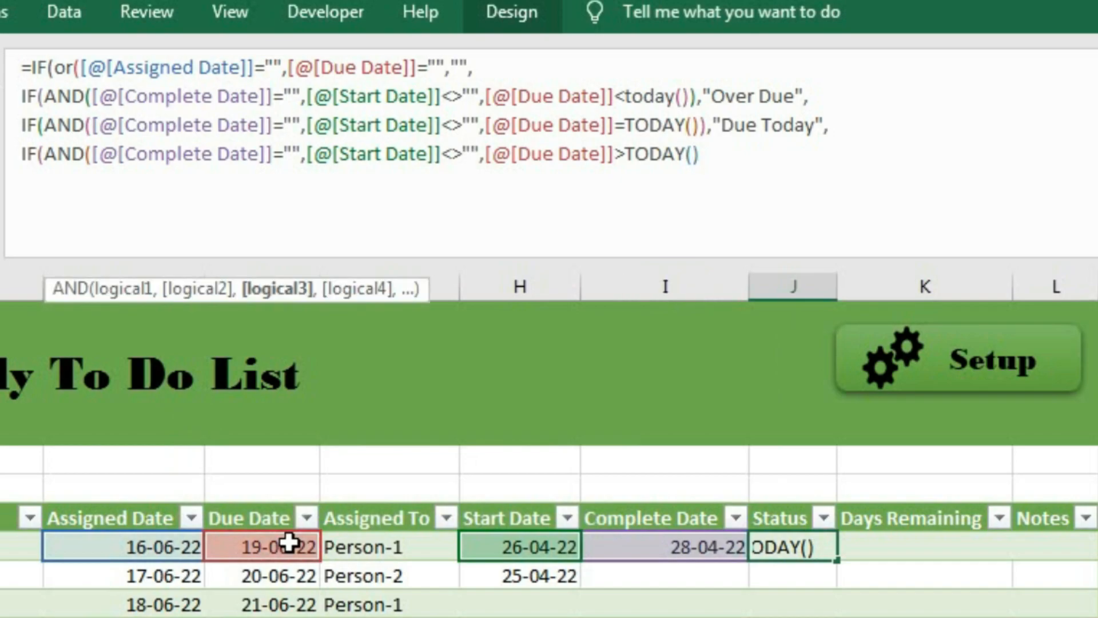
{"action": "type", "text": "),"}
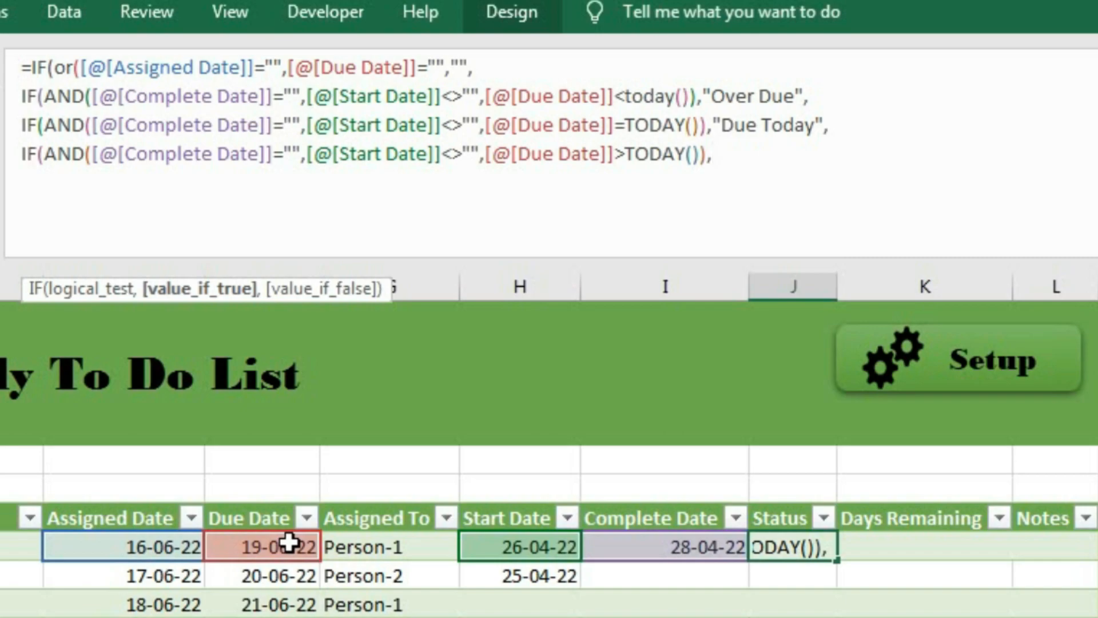
{"action": "type", "text": "\"In Pr"}
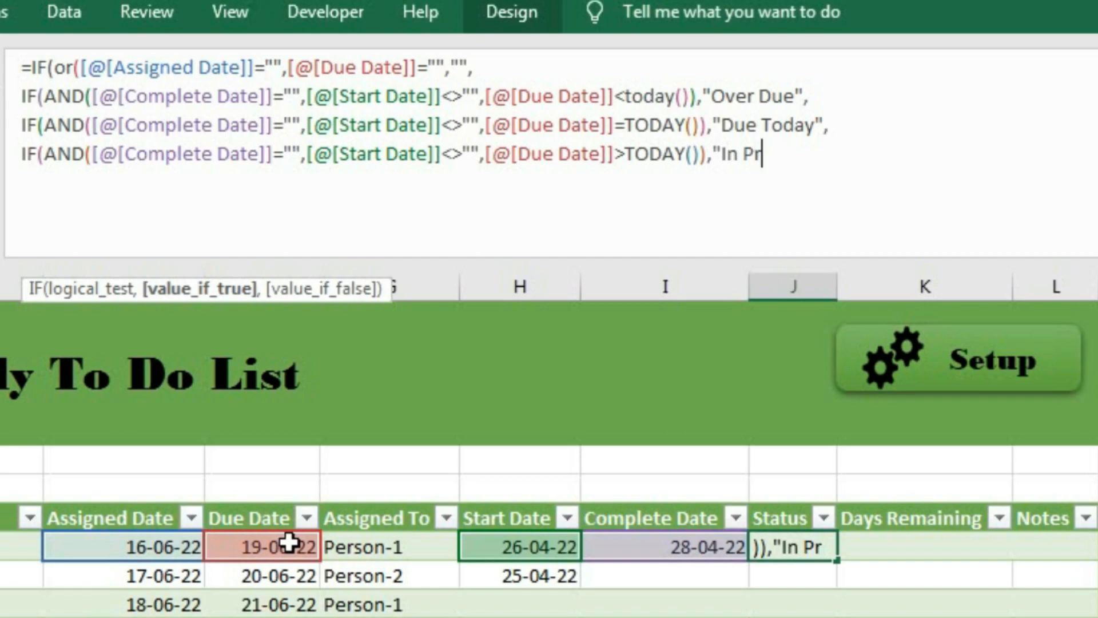
{"action": "type", "text": "ogress"}
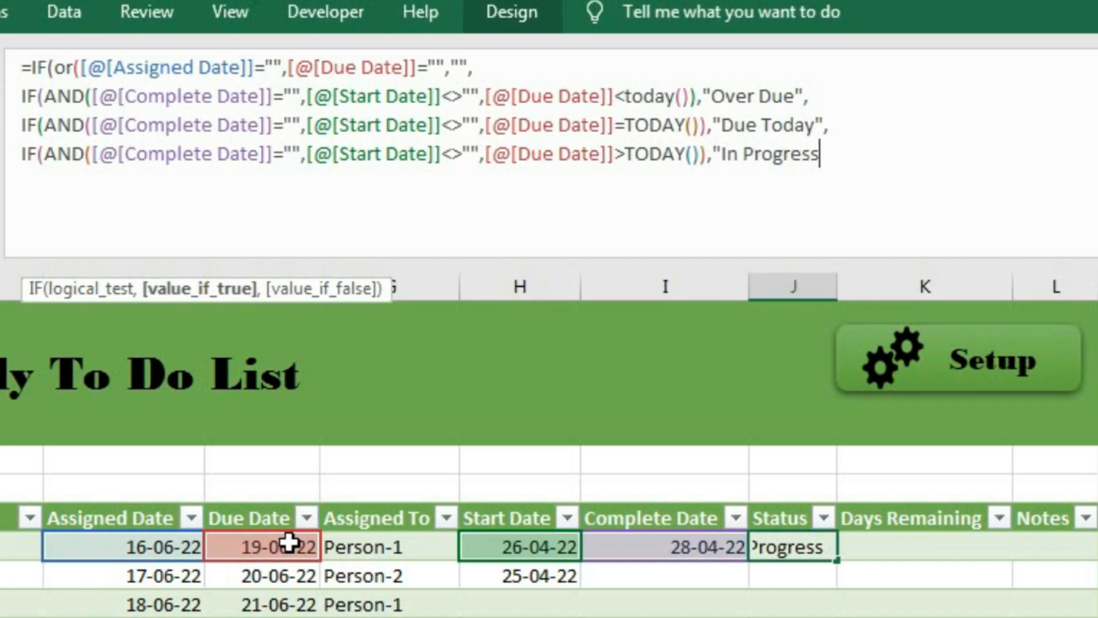
{"action": "type", "text": "\""}
Step: Begin a fifth line of the Status formula with IF(AND([@[Complete Date]]="",[@[Start Date]]="",[@[Due Date]] to test for unstarted tasks
{"action": "key", "text": "alt+Return"}
{"action": "type", "text": "IF("}
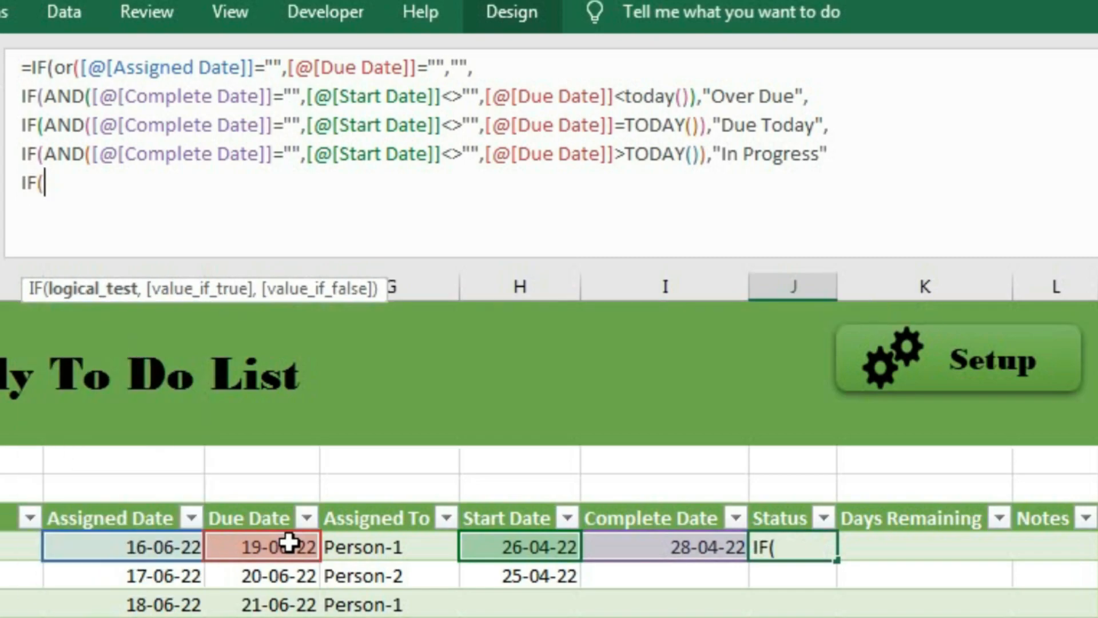
{"action": "type", "text": "and"}
{"action": "key", "text": "Tab"}
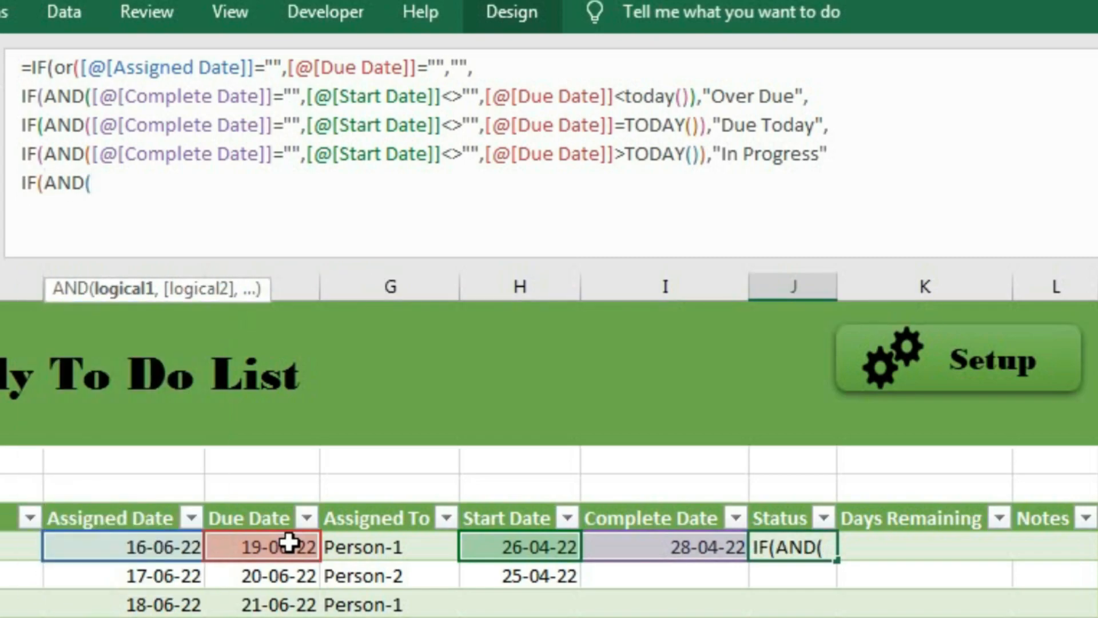
{"action": "left_click", "coordinate": [653, 550]}
{"action": "type", "text": "=\"\","}
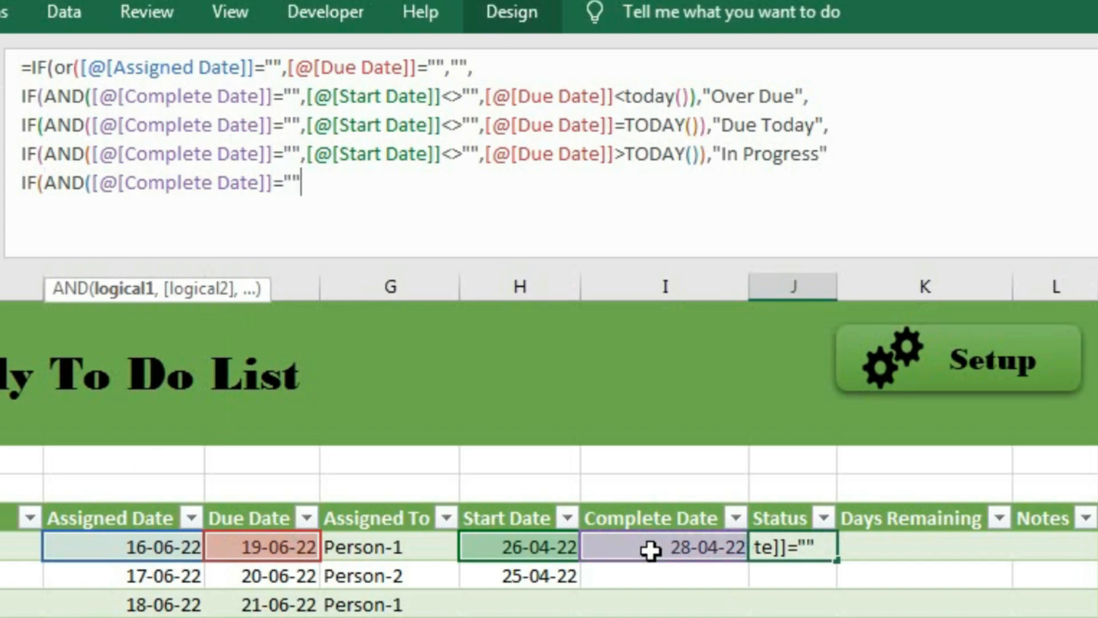
{"action": "left_click", "coordinate": [523, 550]}
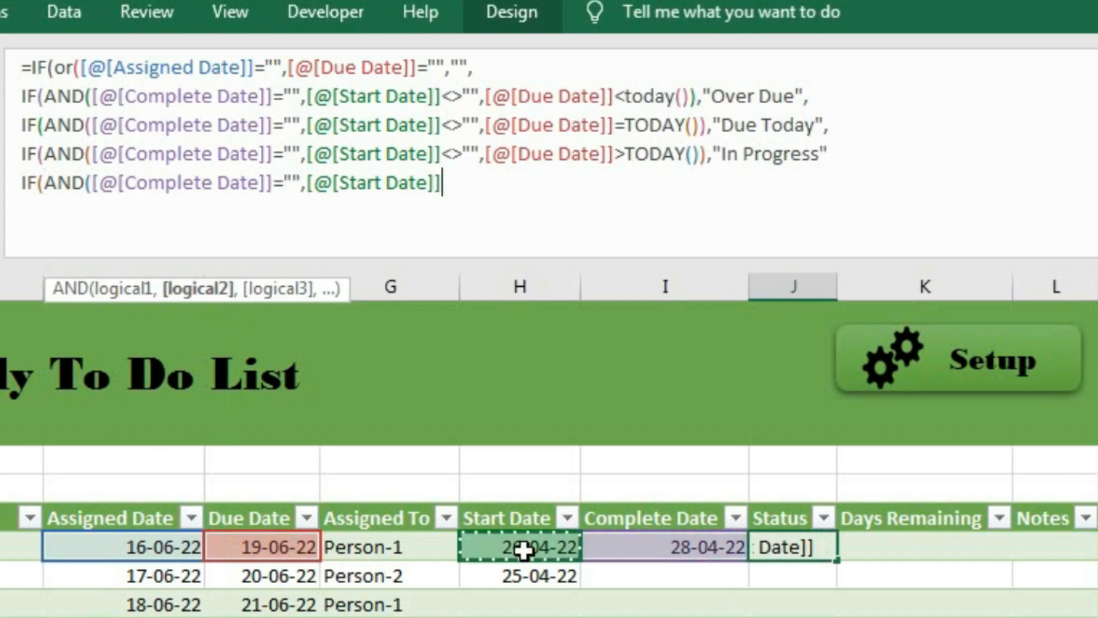
{"action": "type", "text": "<>\"\""}
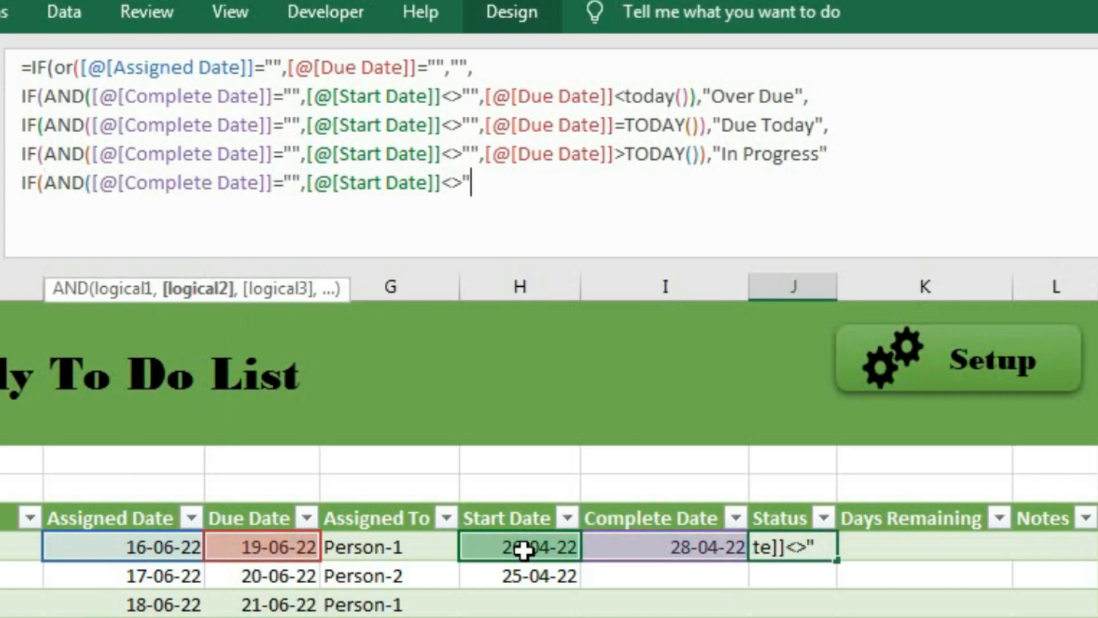
{"action": "type", "text": ","}
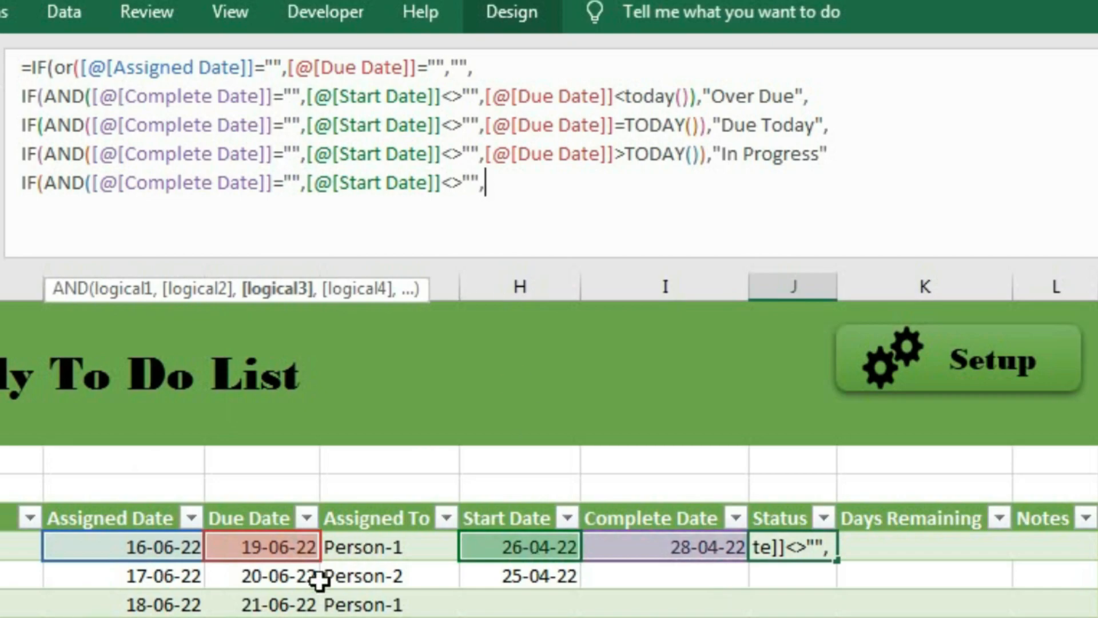
{"action": "left_click", "coordinate": [275, 546]}
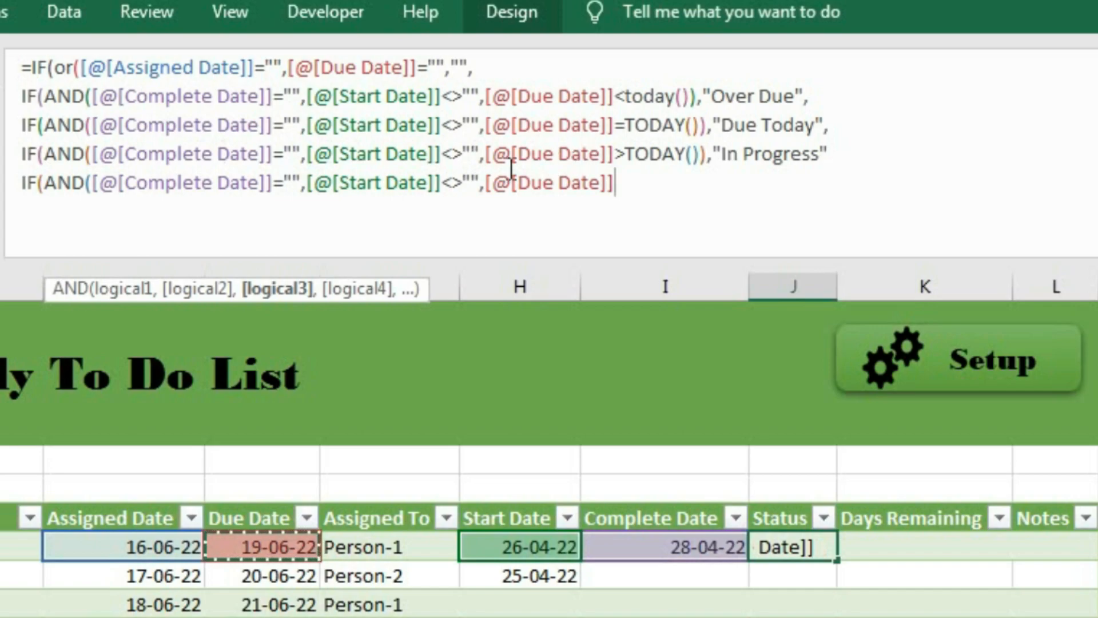
{"action": "left_click_drag", "start_coordinate": [441, 183], "coordinate": [463, 186]}
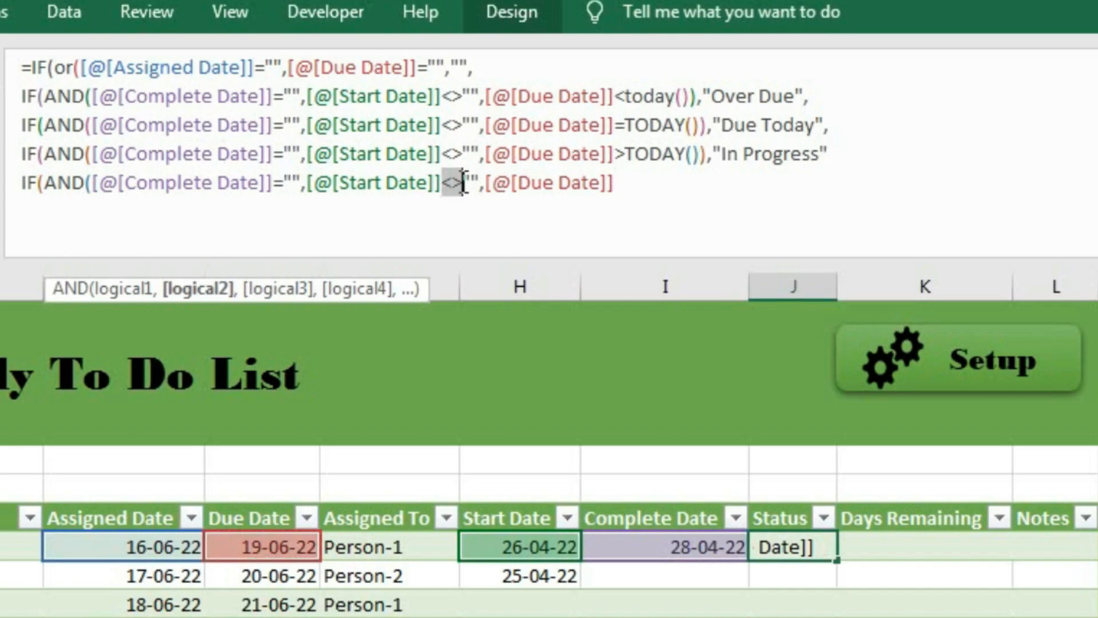
{"action": "type", "text": "=\"\""}
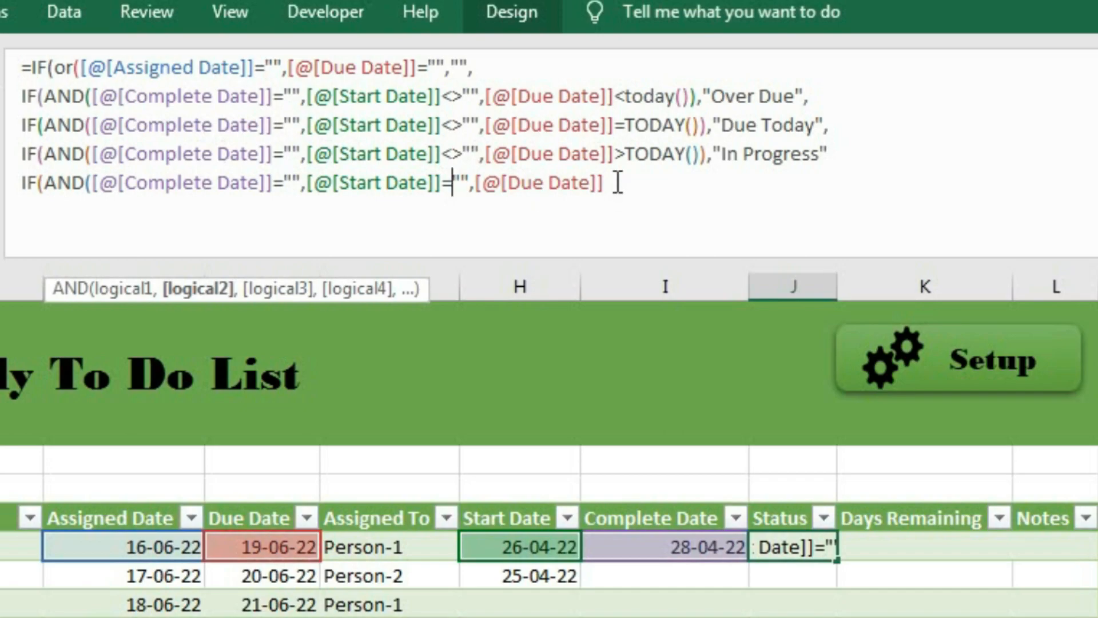
Step: Complete the fifth line's Due Date condition with >TODAY()), and return "Not Started", when it is met
{"action": "left_click", "coordinate": [618, 183]}
{"action": "type", "text": ">"}
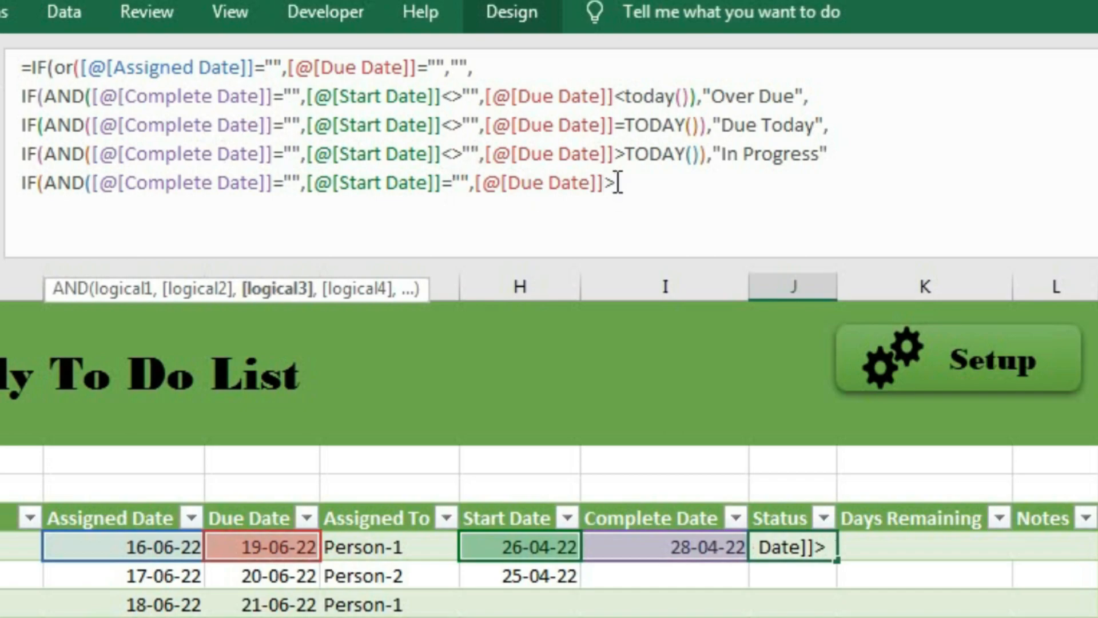
{"action": "type", "text": "toda"}
{"action": "key", "text": "Tab"}
{"action": "type", "text": ")),"}
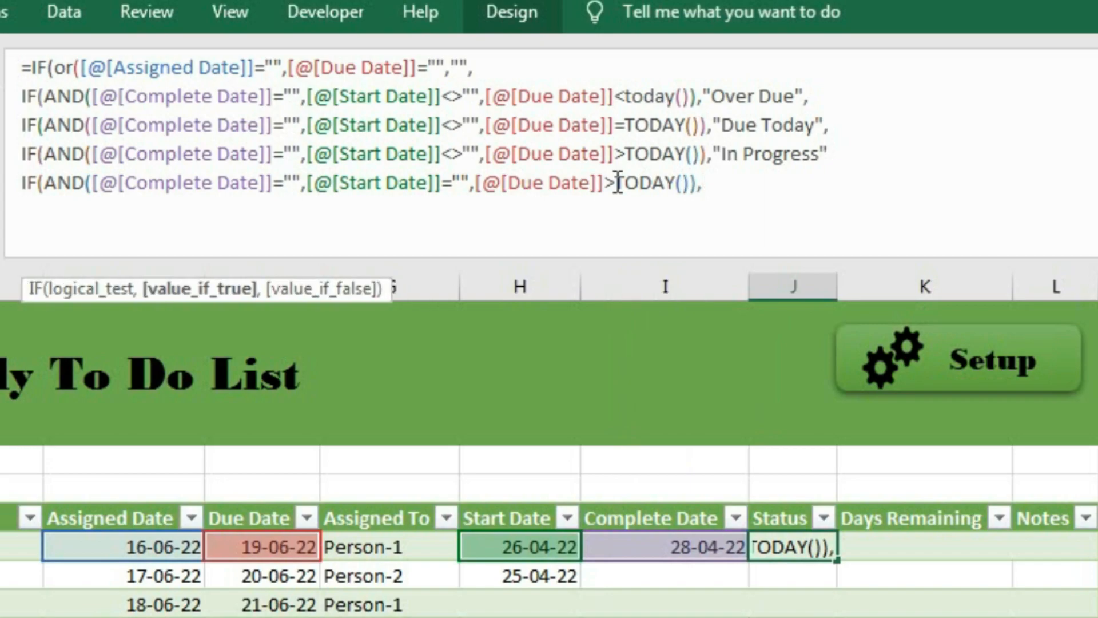
{"action": "type", "text": "\"Not"}
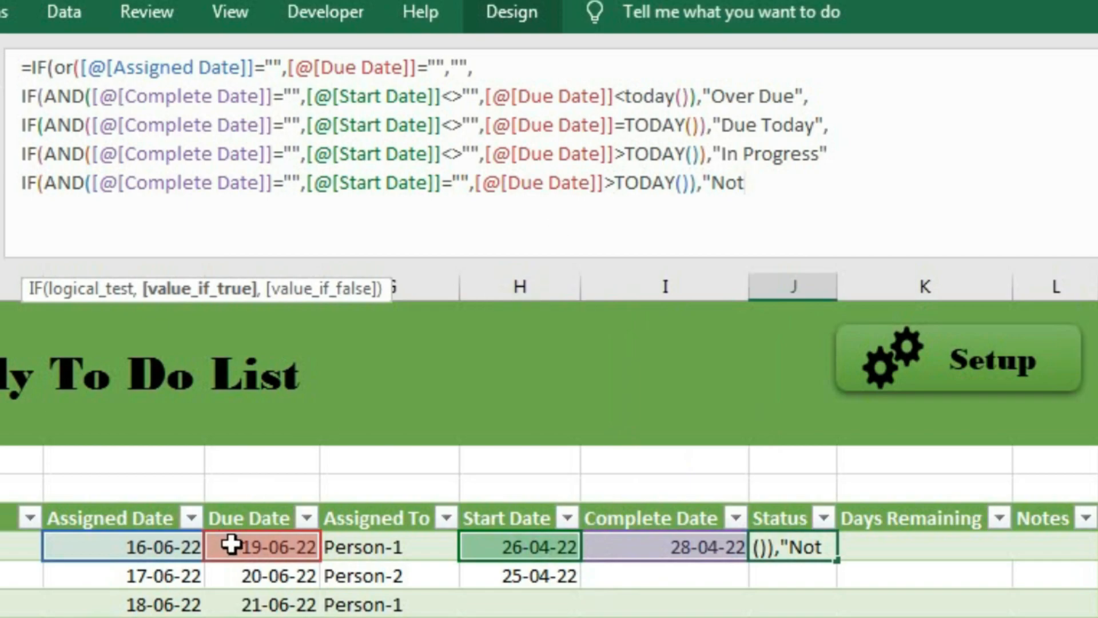
{"action": "type", "text": "Started"}
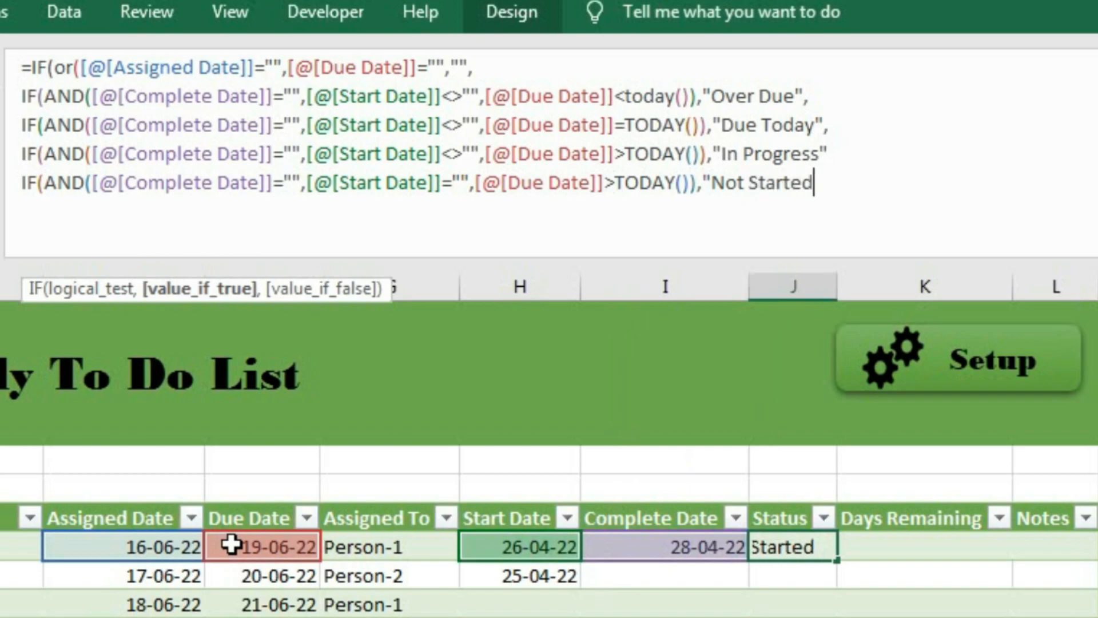
{"action": "type", "text": "\","}
Step: Begin a sixth line of the Status formula with IF(AND([@[Complete Date]]="",[@[Start Date]]="", as another nested test
{"action": "key", "text": "alt+Return"}
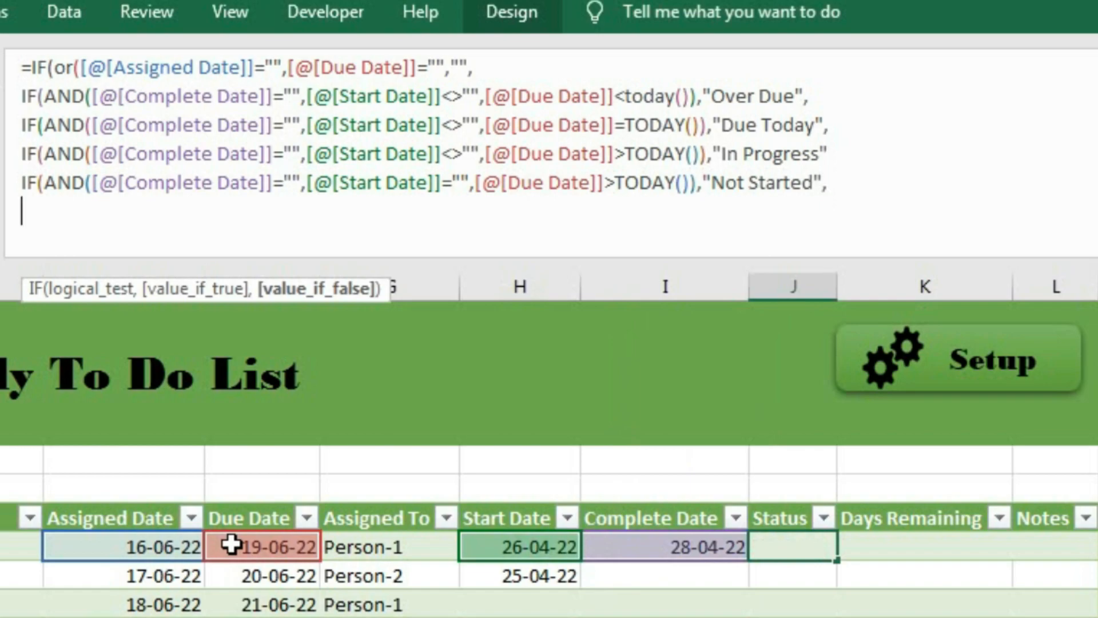
{"action": "type", "text": "if"}
{"action": "key", "text": "Tab"}
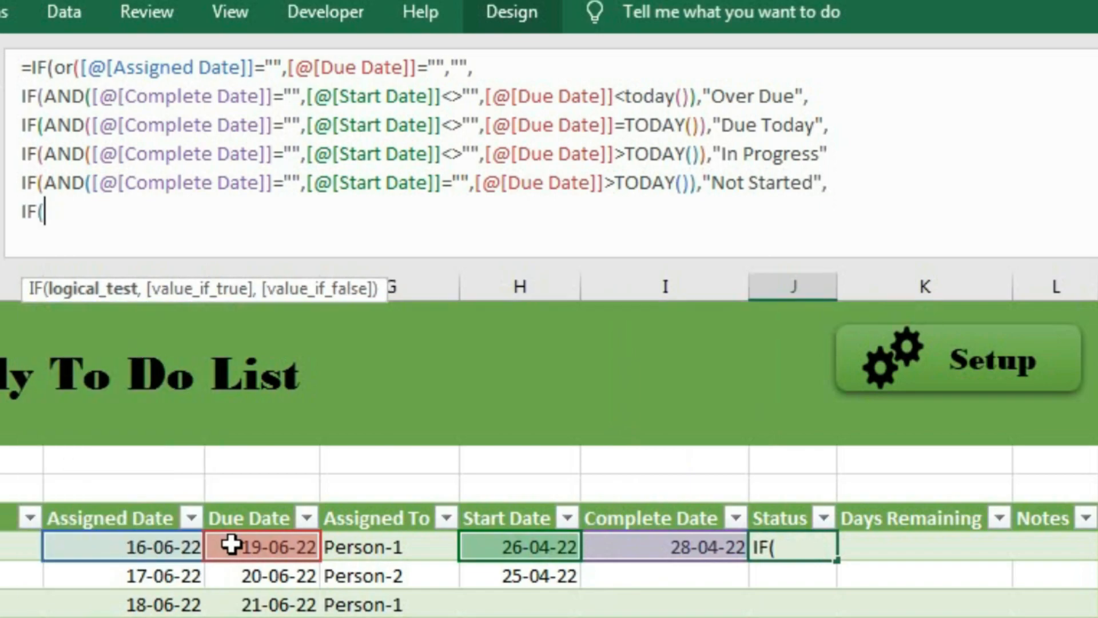
{"action": "type", "text": "and"}
{"action": "key", "text": "Tab"}
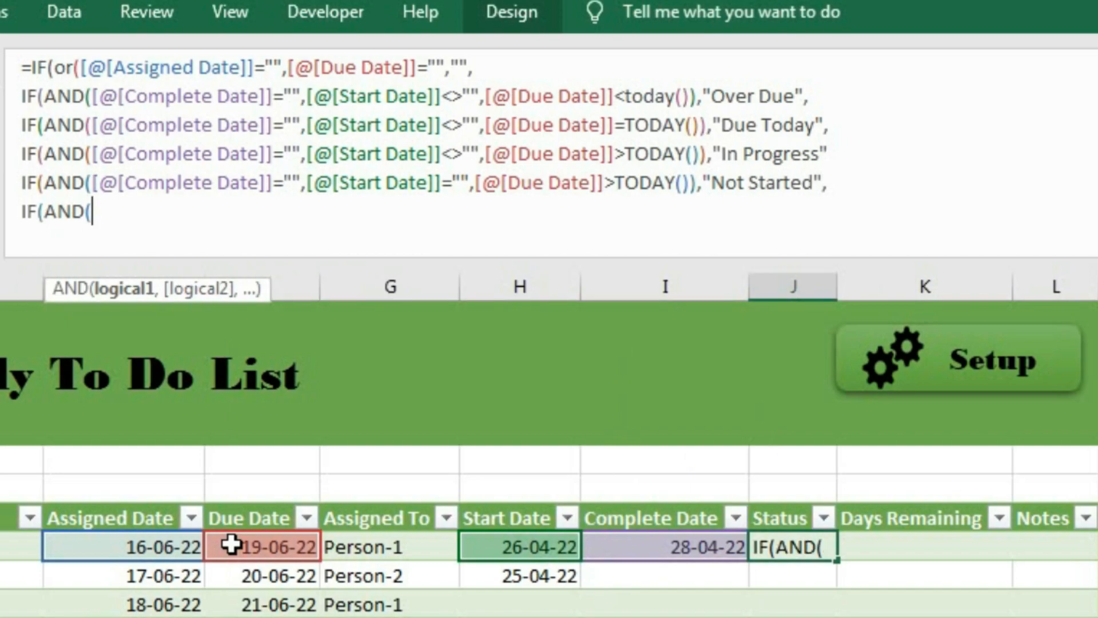
{"action": "left_click", "coordinate": [684, 548]}
{"action": "type", "text": "=\"\","}
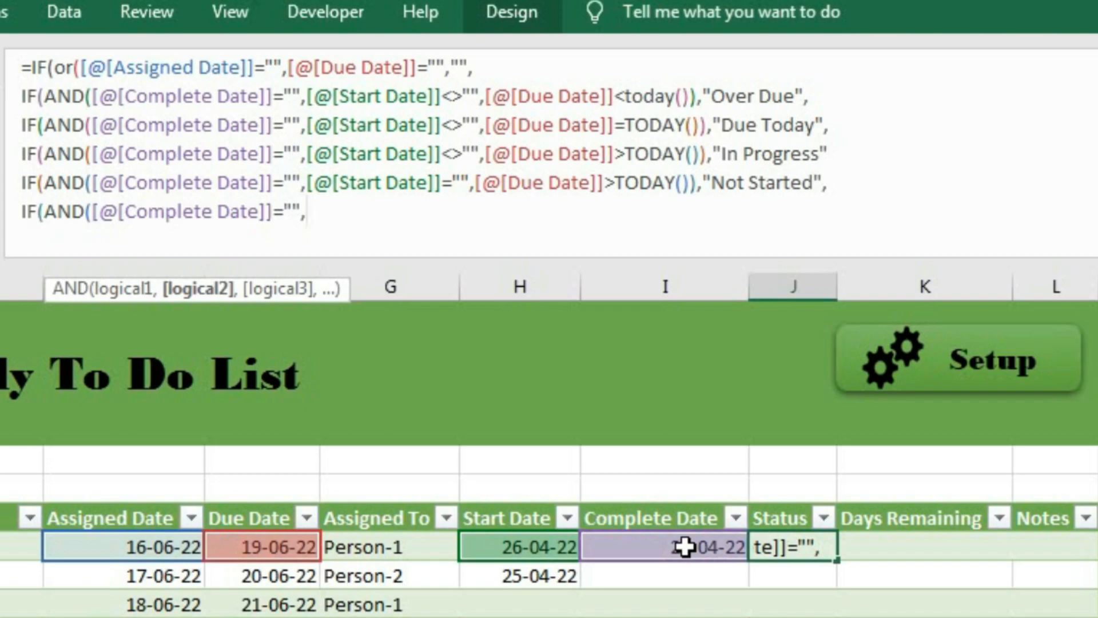
{"action": "left_click", "coordinate": [503, 541]}
{"action": "type", "text": "=\"\","}
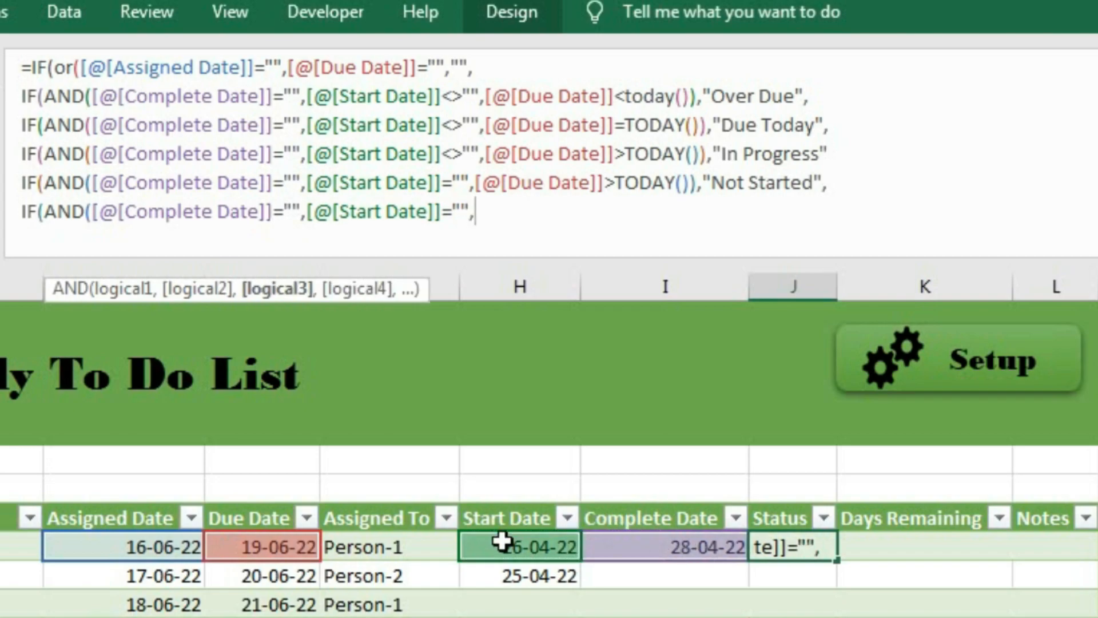
Step: Complete the sixth line's condition with [@[Due Date]]<TODAY()), and return "Cancelled", when it is met
{"action": "left_click", "coordinate": [263, 549]}
{"action": "type", "text": "<toda"}
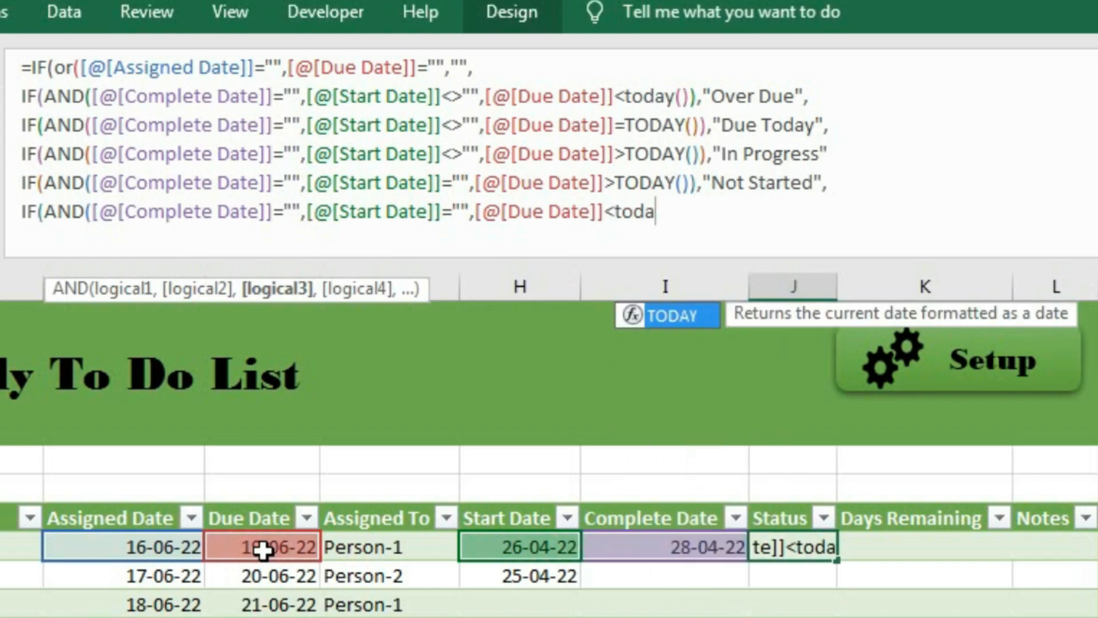
{"action": "key", "text": "Tab"}
{"action": "type", "text": ")"}
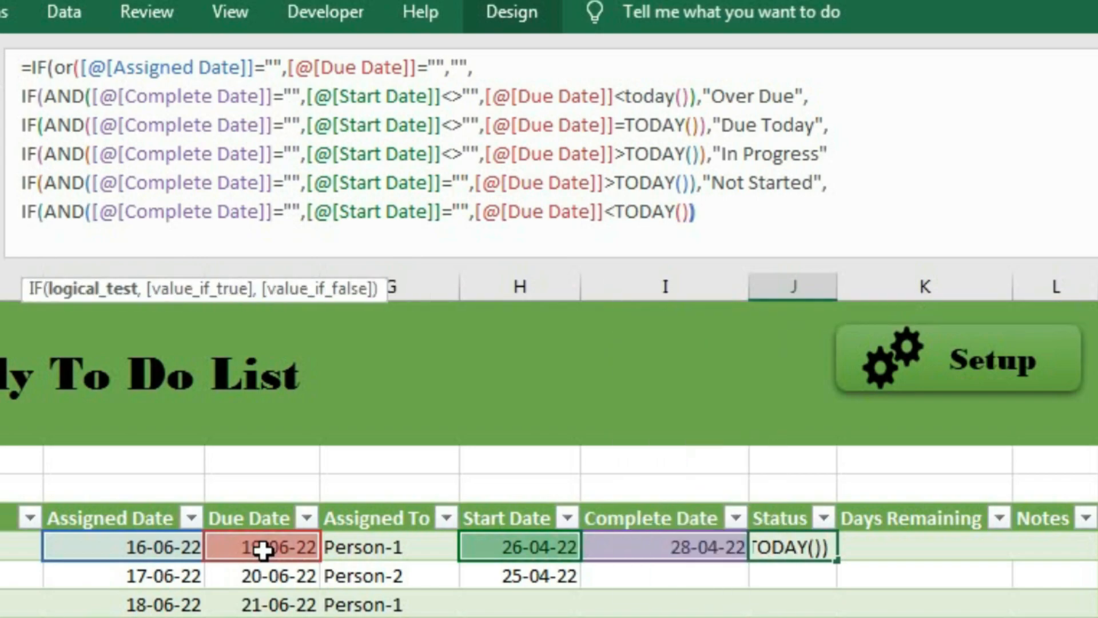
{"action": "type", "text": ",\""}
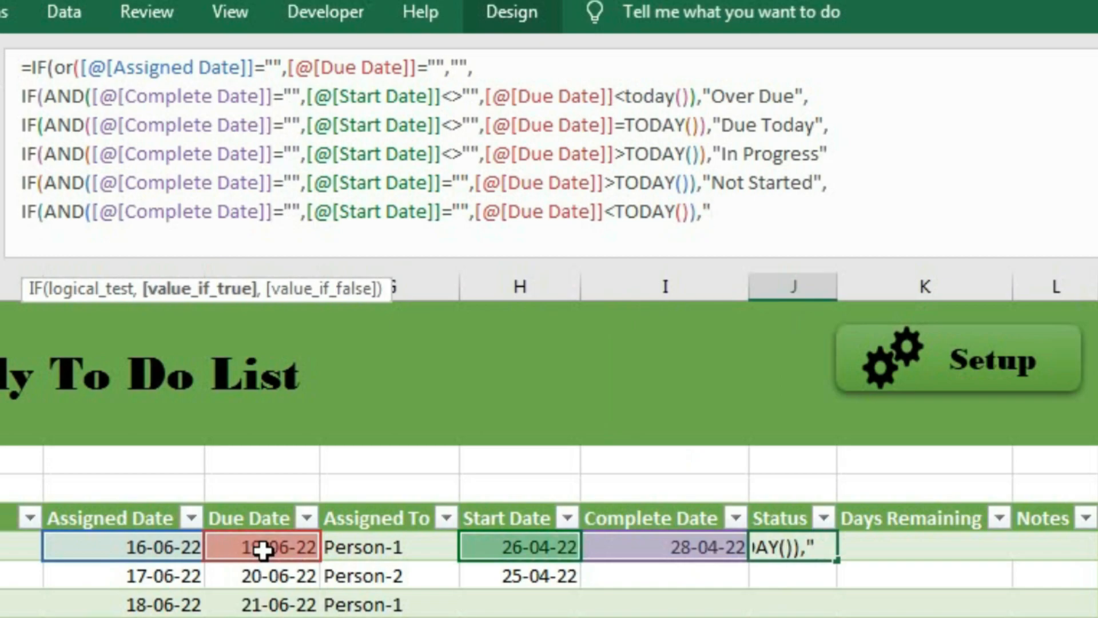
{"action": "type", "text": "Cancell"}
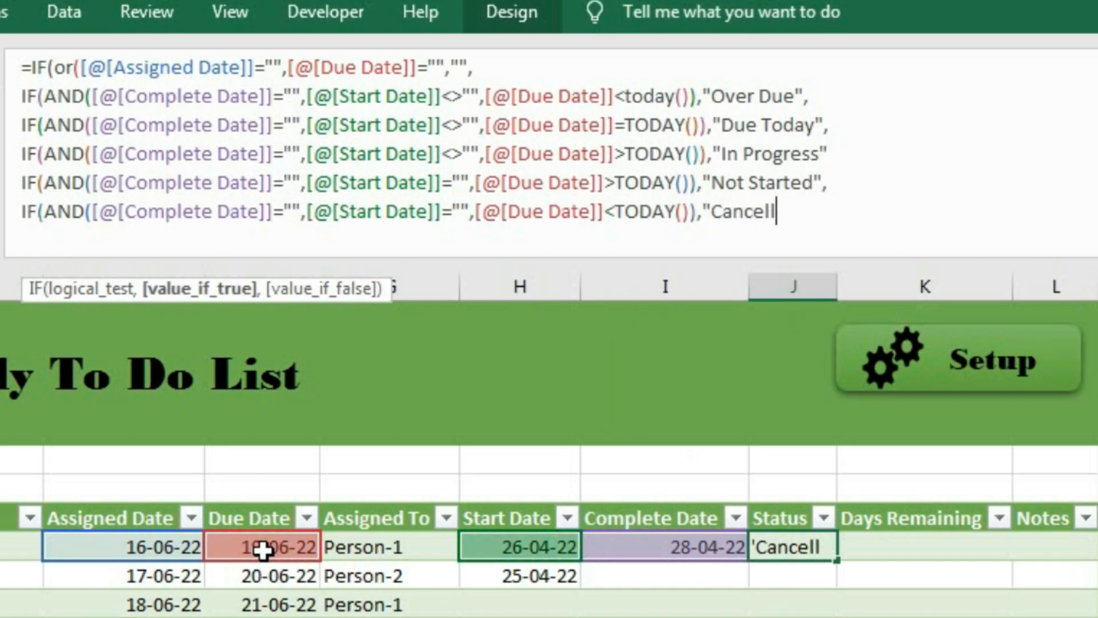
{"action": "type", "text": "ed\""}
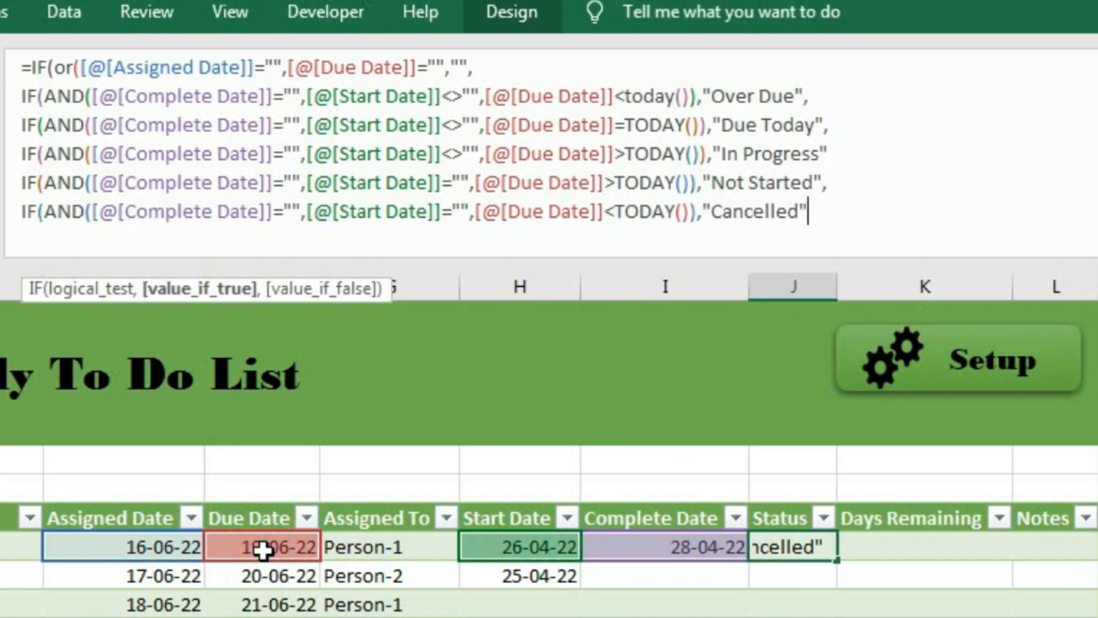
{"action": "type", "text": ","}
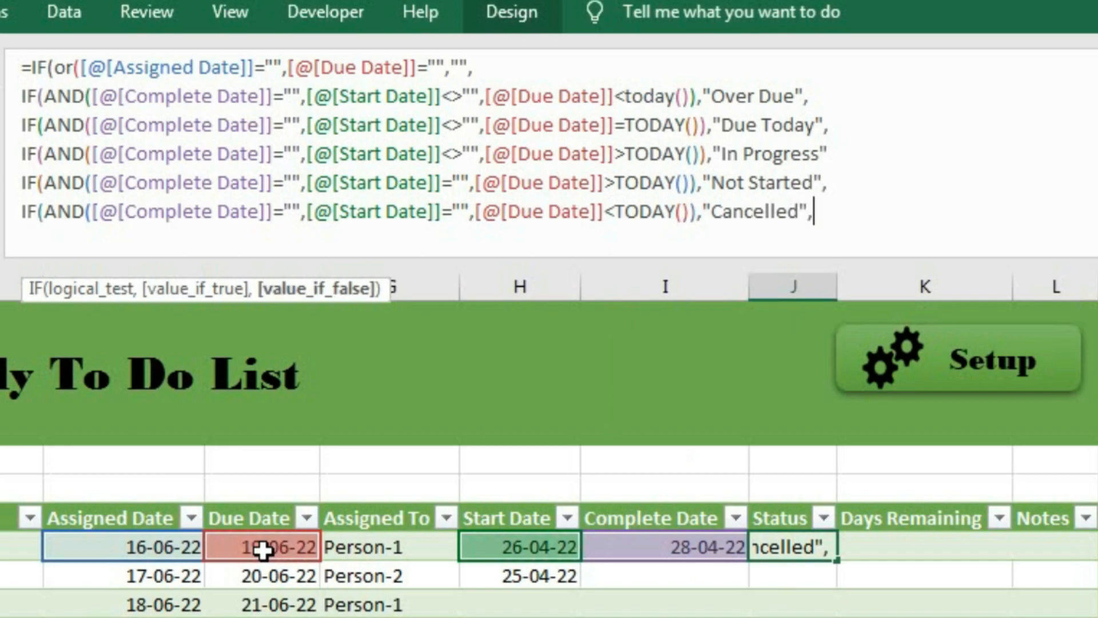
Step: Begin a seventh line of the Status formula with IF(AND([@[Complete Date]]<>"", to test for finished tasks
{"action": "key", "text": "alt+Return"}
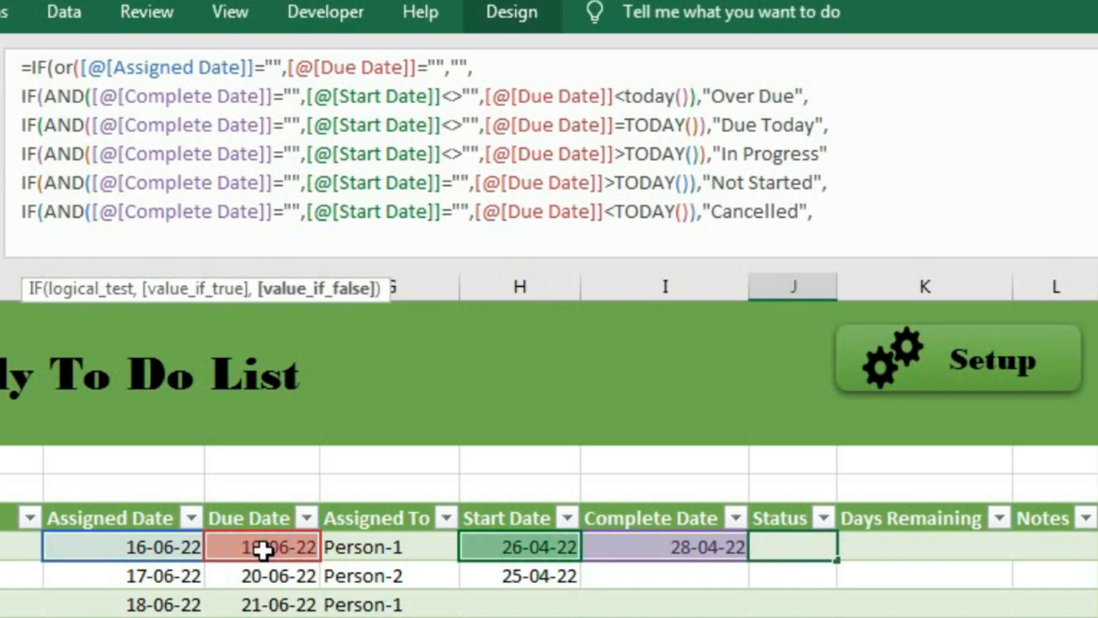
{"action": "type", "text": "IF("}
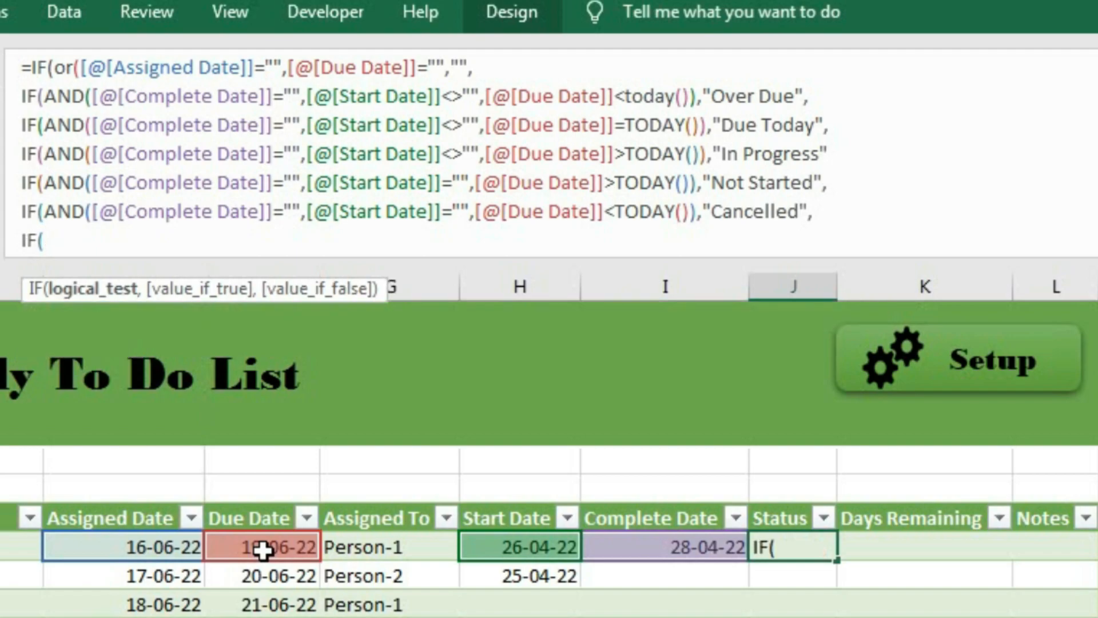
{"action": "type", "text": "and"}
{"action": "key", "text": "Tab"}
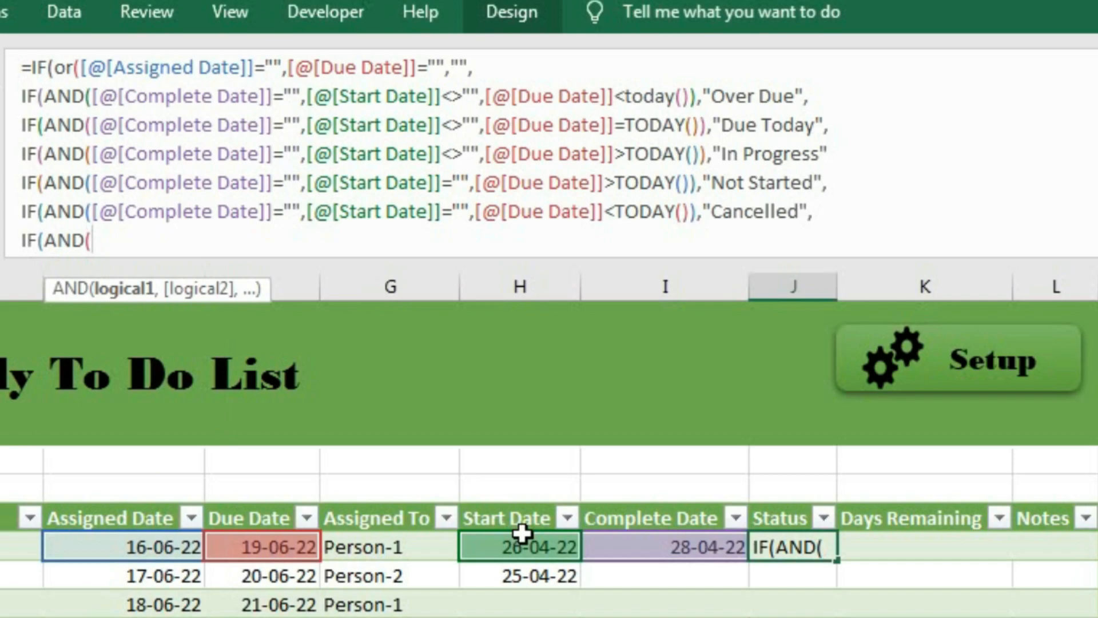
{"action": "left_click", "coordinate": [616, 548]}
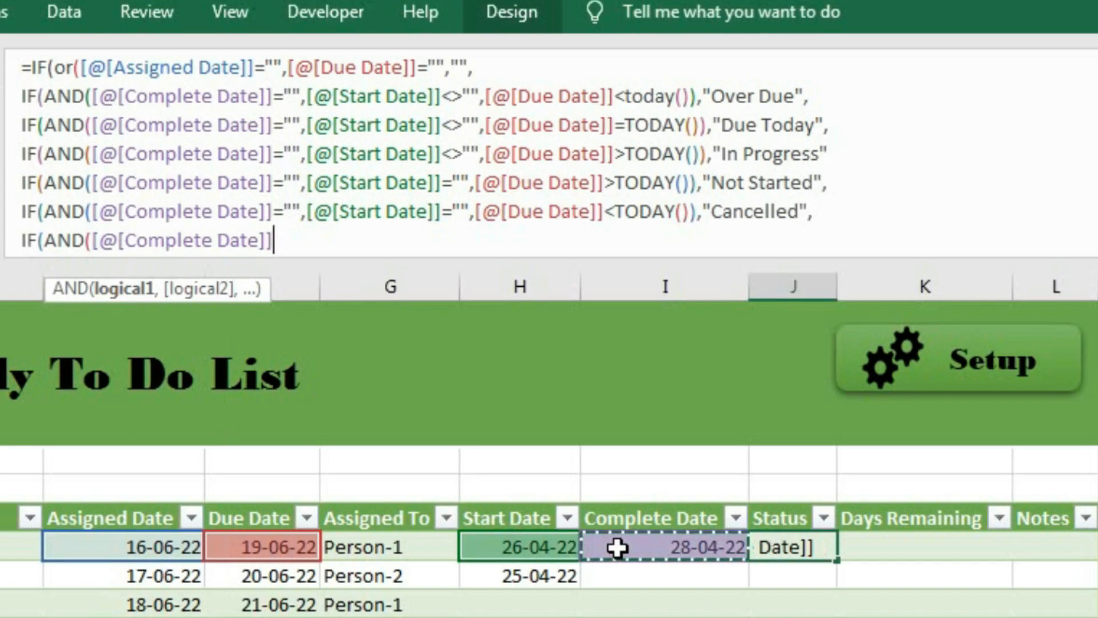
{"action": "type", "text": "<>"}
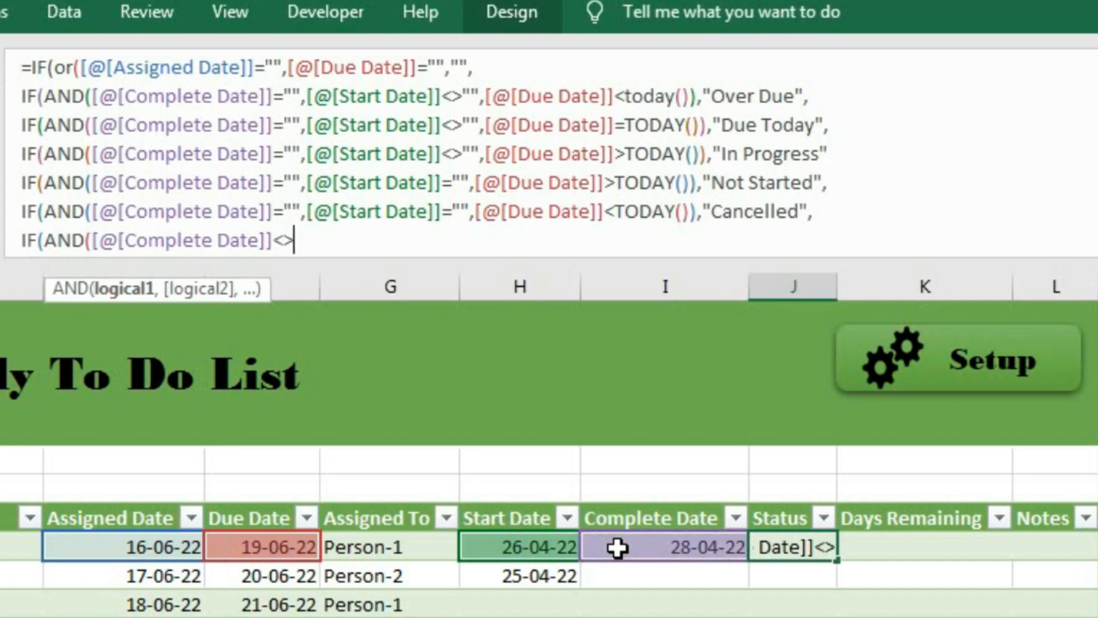
{"action": "type", "text": "'"}
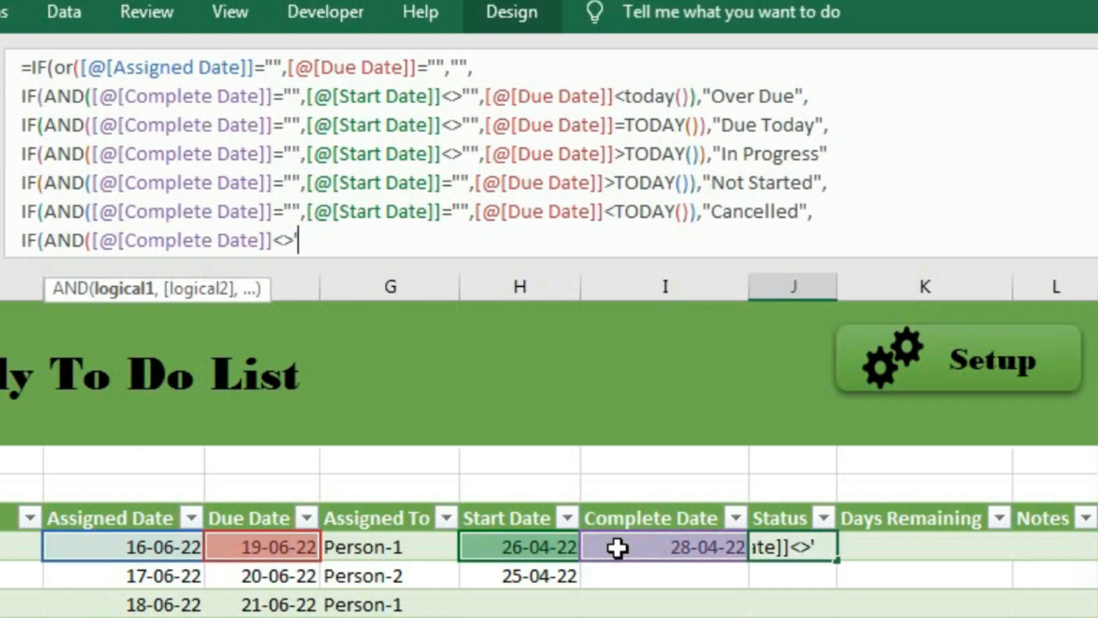
{"action": "type", "text": "\"\","}
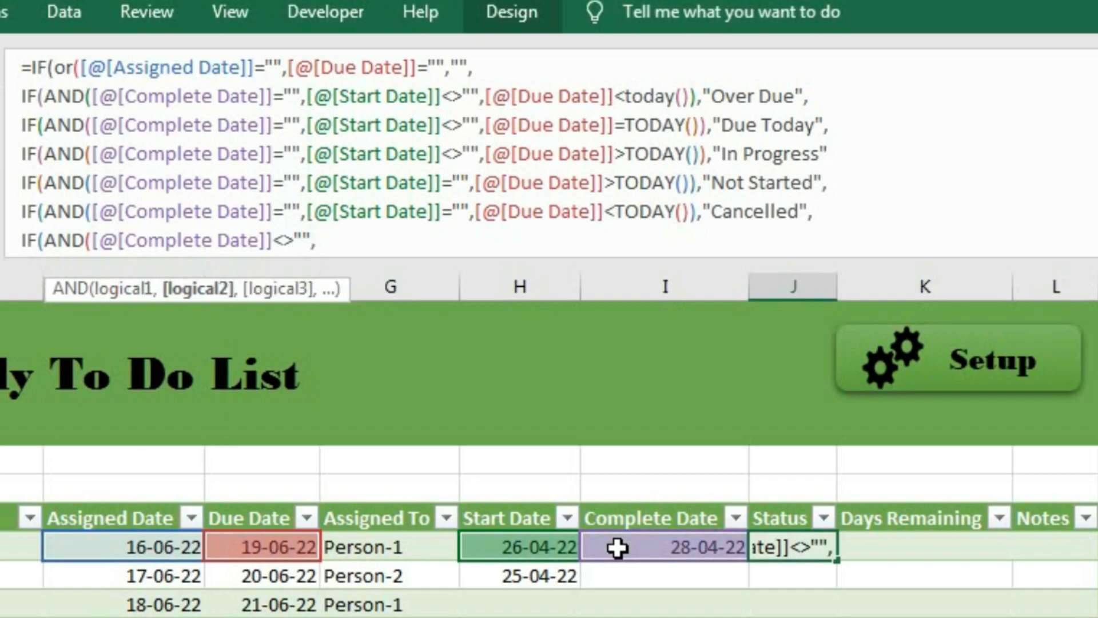
Step: Complete the seventh line's condition with [@[Start Date]]<>""), closing the AND, and return "Complete" when it is met
{"action": "left_click", "coordinate": [558, 545]}
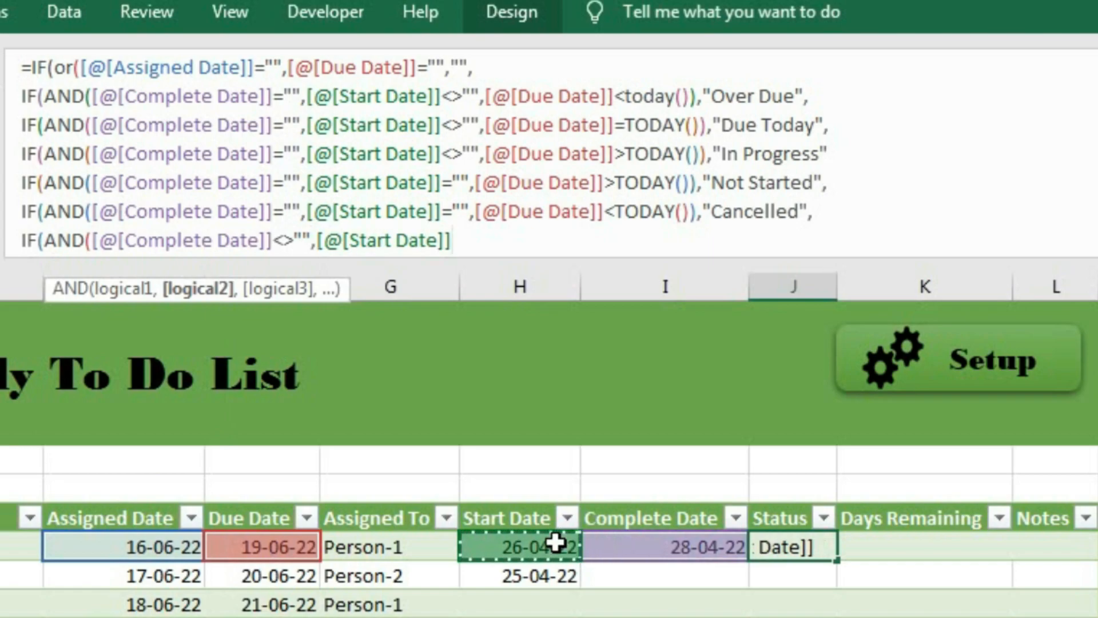
{"action": "type", "text": "<>\"\""}
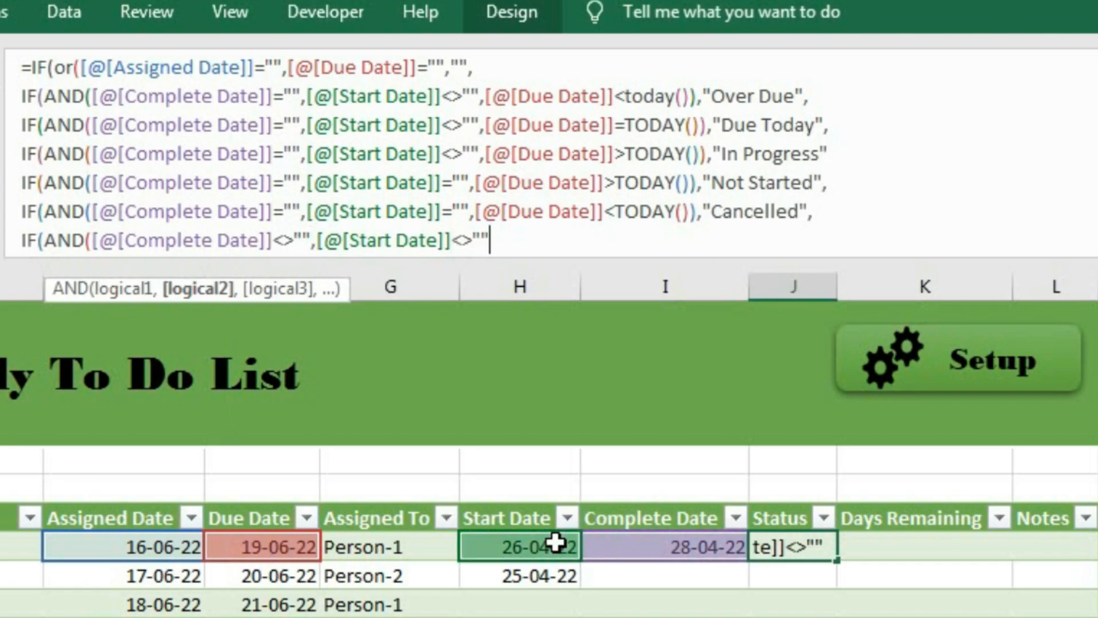
{"action": "type", "text": ","}
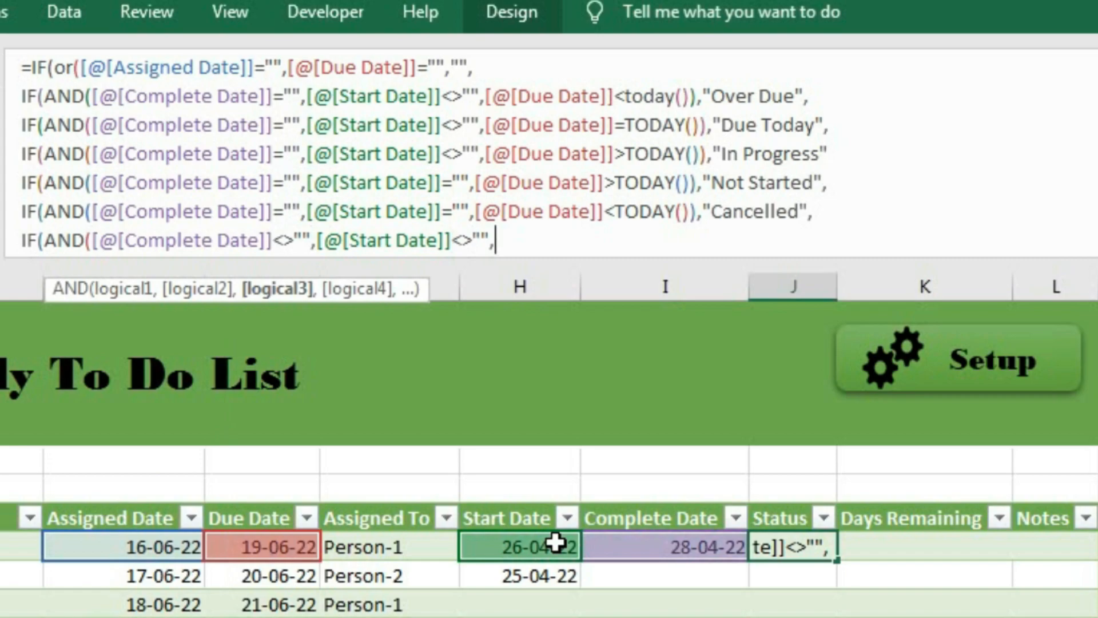
{"action": "type", "text": "\"Complete"}
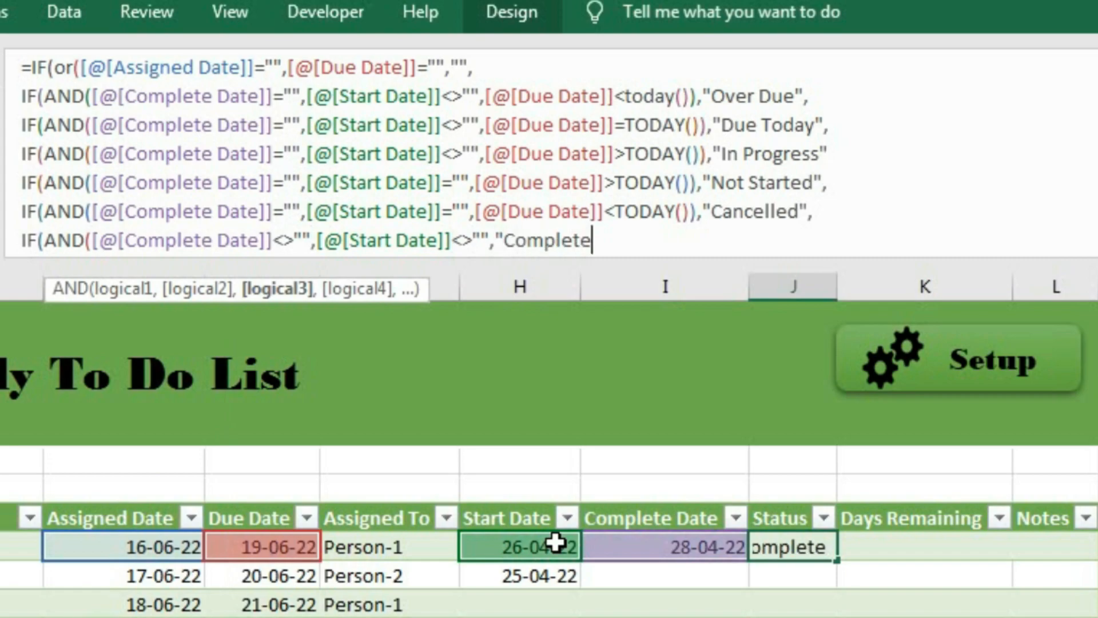
{"action": "type", "text": "\""}
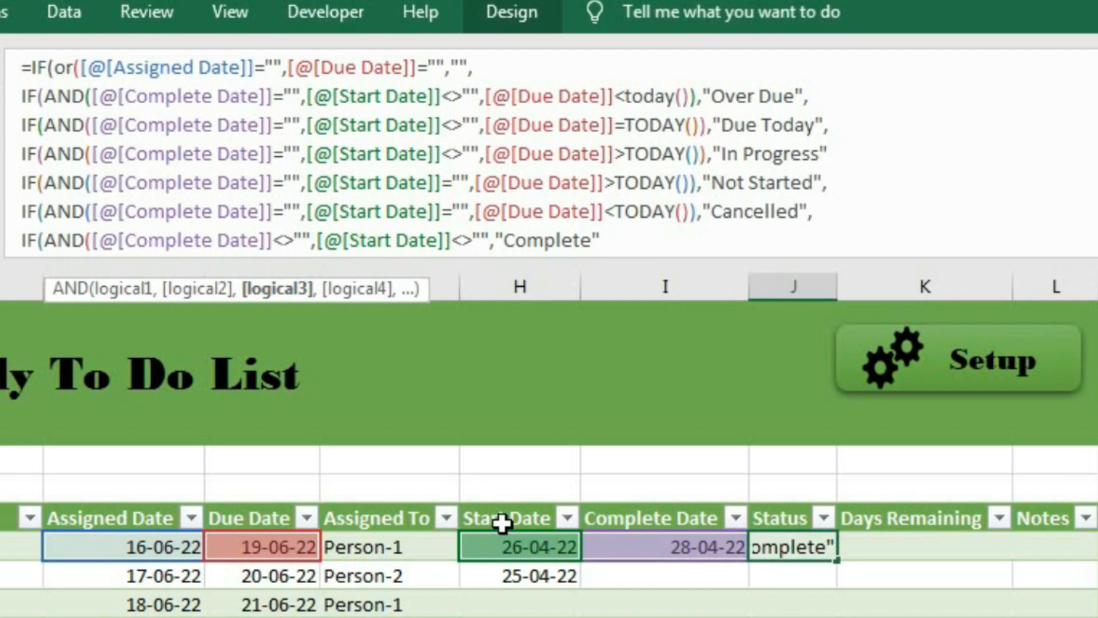
{"action": "type", "text": "))"}
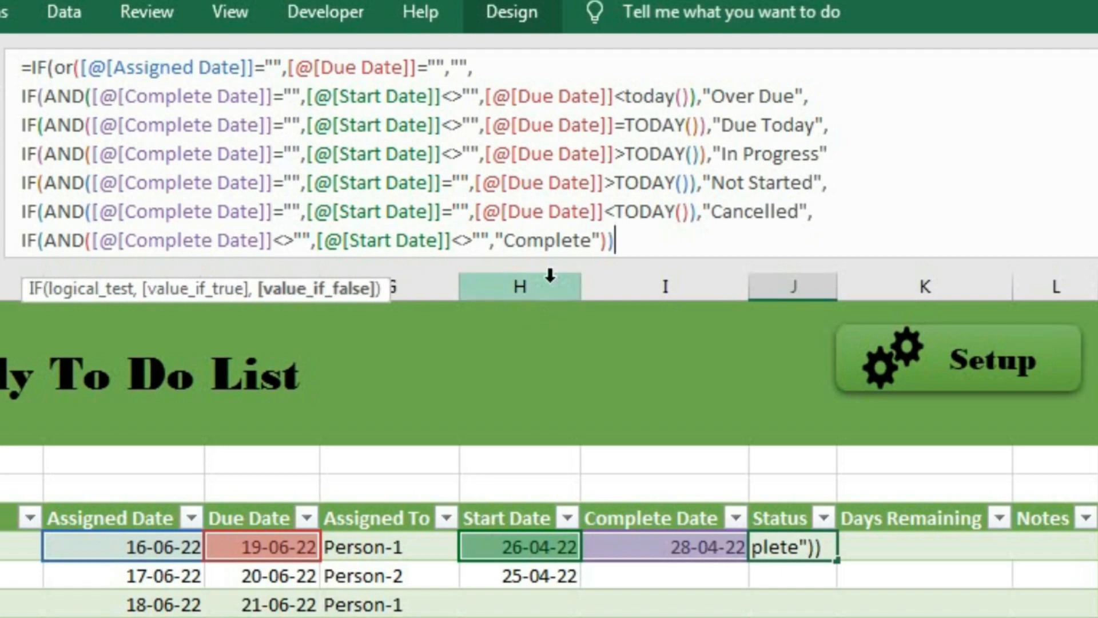
{"action": "left_click", "coordinate": [490, 240]}
{"action": "type", "text": ")"}
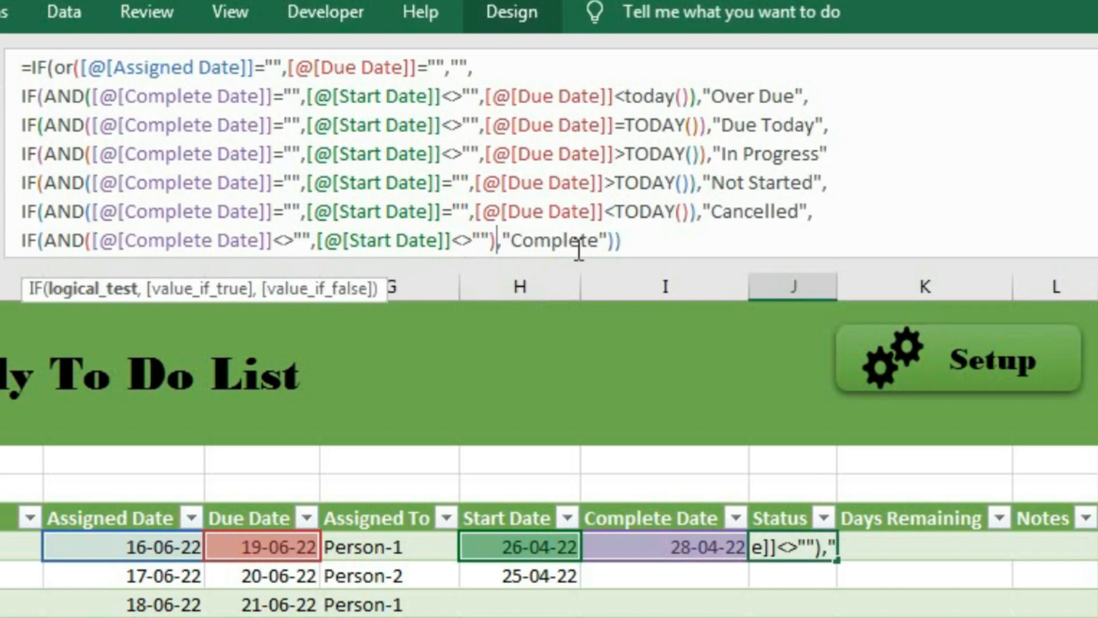
Step: Close all seven nested IFs at the formula's end, close the first line's OR after [@[Due Date]]="", and try to enter the formula
{"action": "left_click", "coordinate": [713, 243]}
{"action": "type", "text": ")))"}
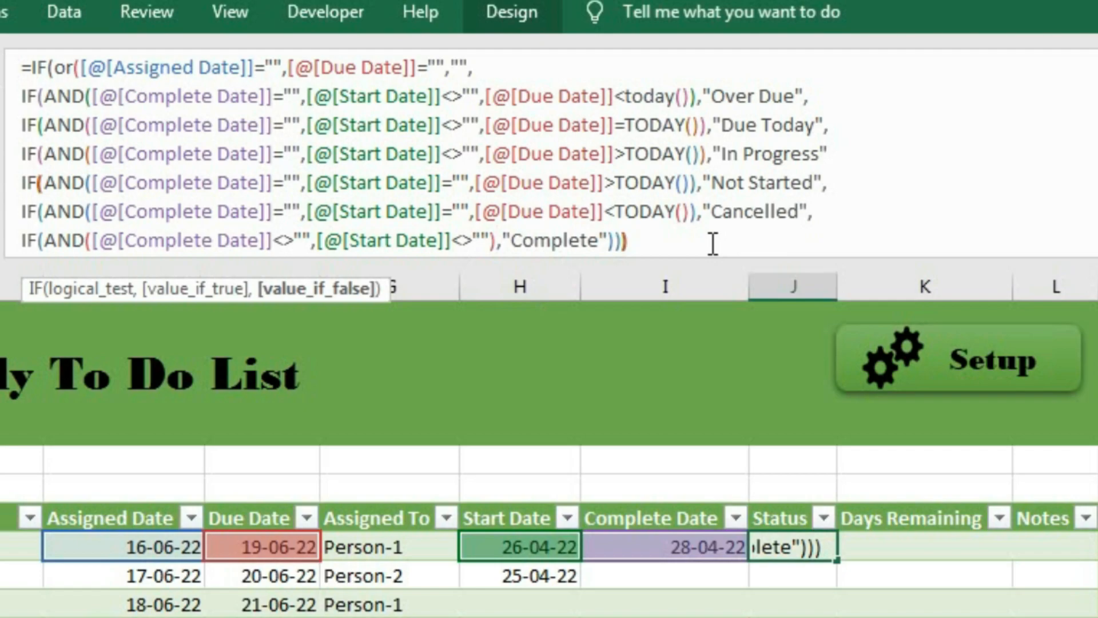
{"action": "type", "text": "))"}
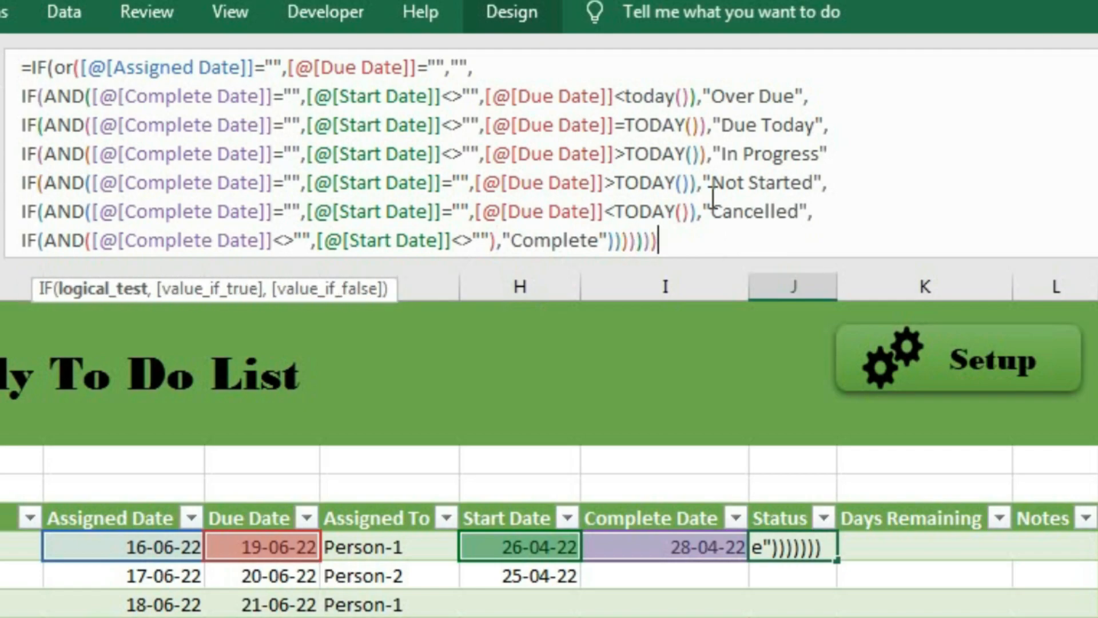
{"action": "left_click", "coordinate": [440, 67]}
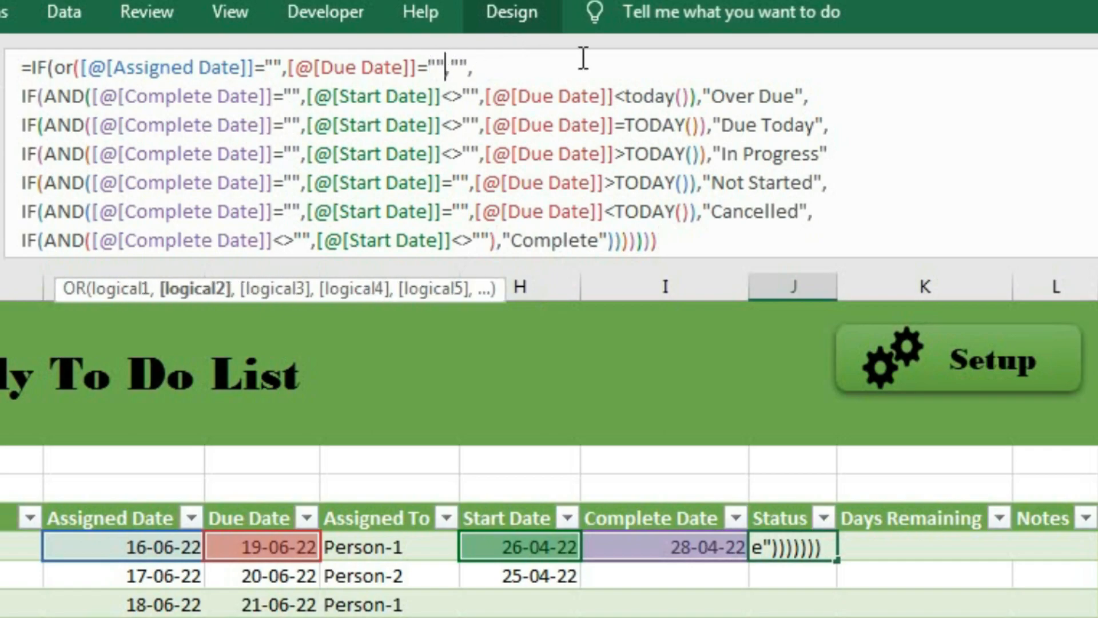
{"action": "type", "text": ")"}
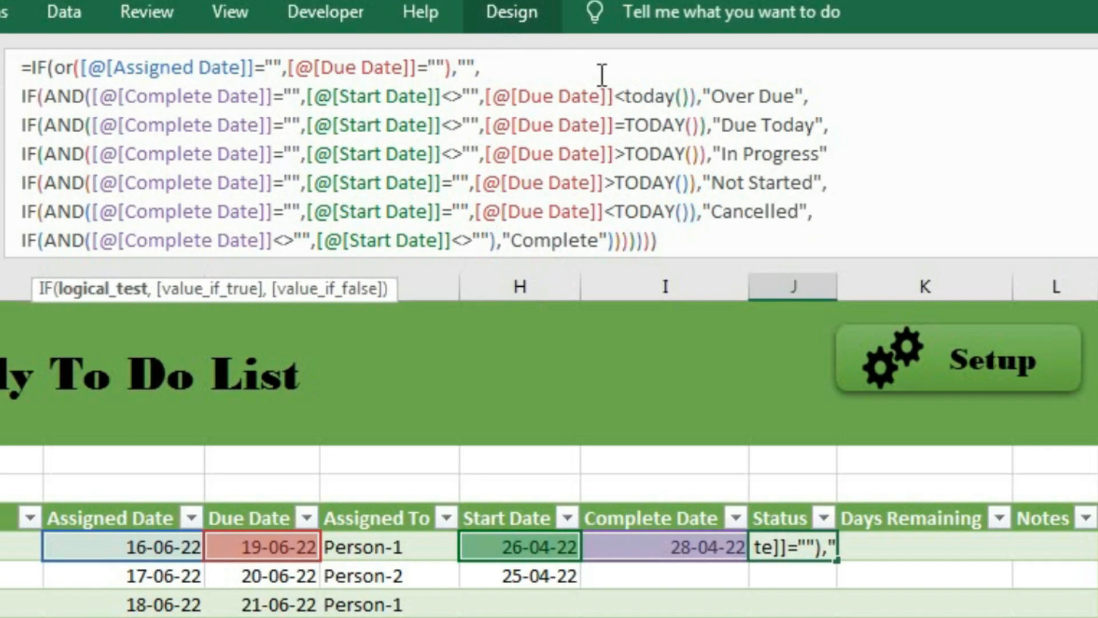
{"action": "left_click", "coordinate": [698, 243]}
{"action": "key", "text": "BackSpace"}
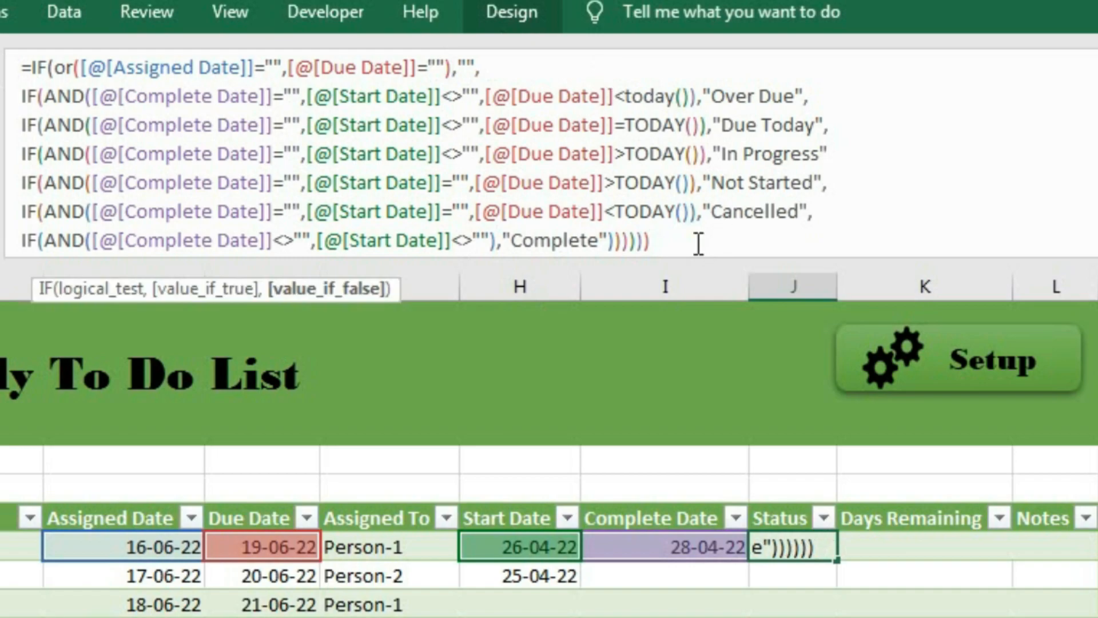
{"action": "type", "text": ")"}
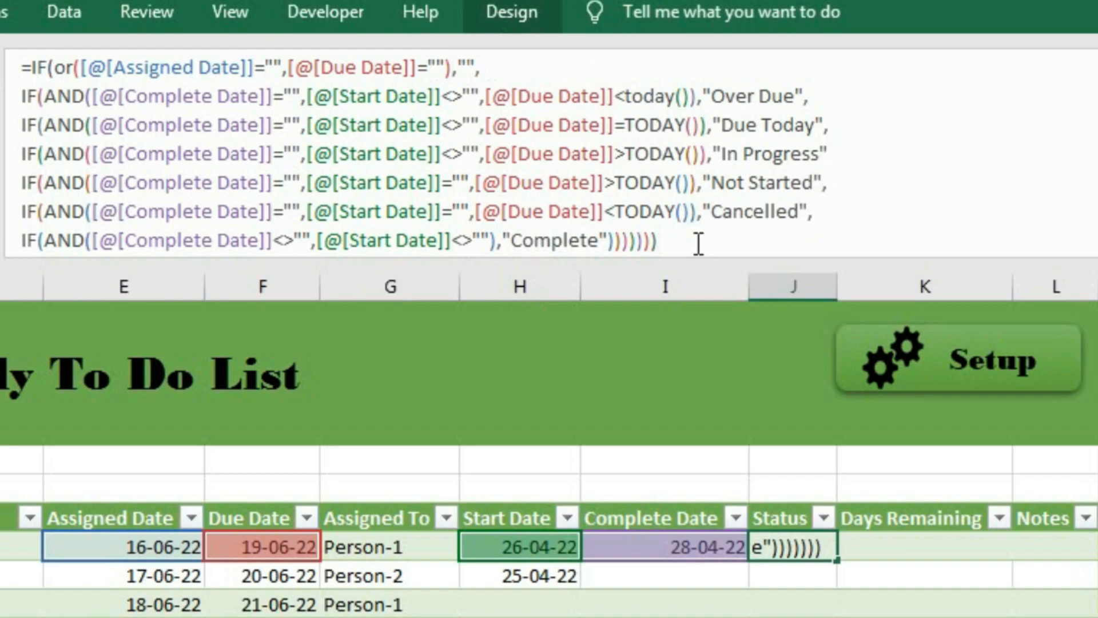
{"action": "key", "text": "Return"}
{"action": "key", "text": "Return"}
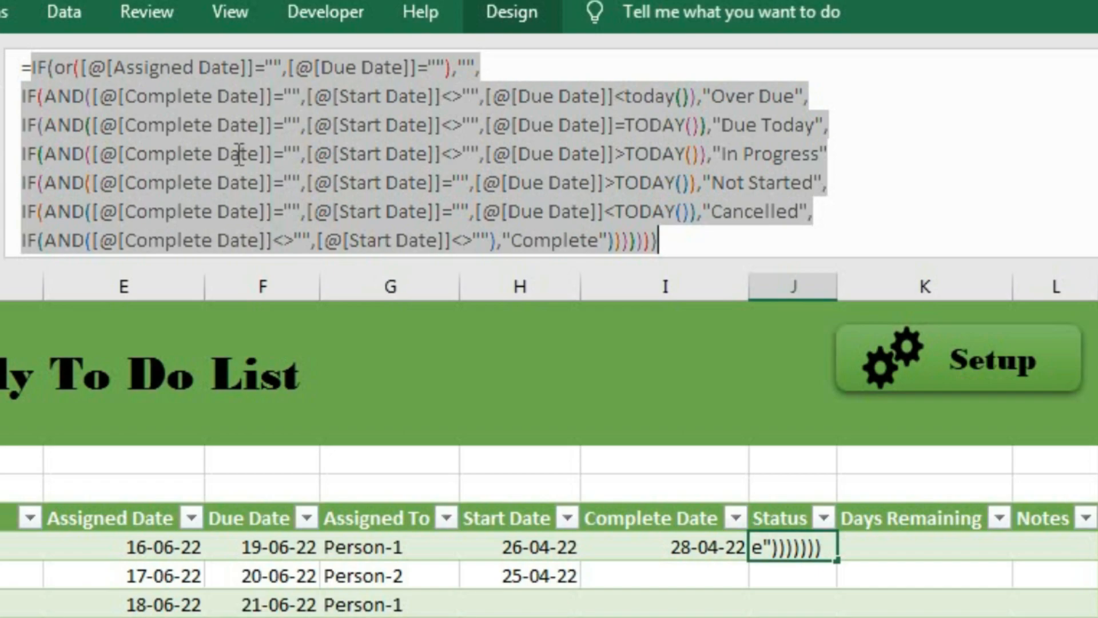
Step: Add the missing comma after "In Progress" in the fourth line and enter the Status formula
{"action": "left_click", "coordinate": [49, 153]}
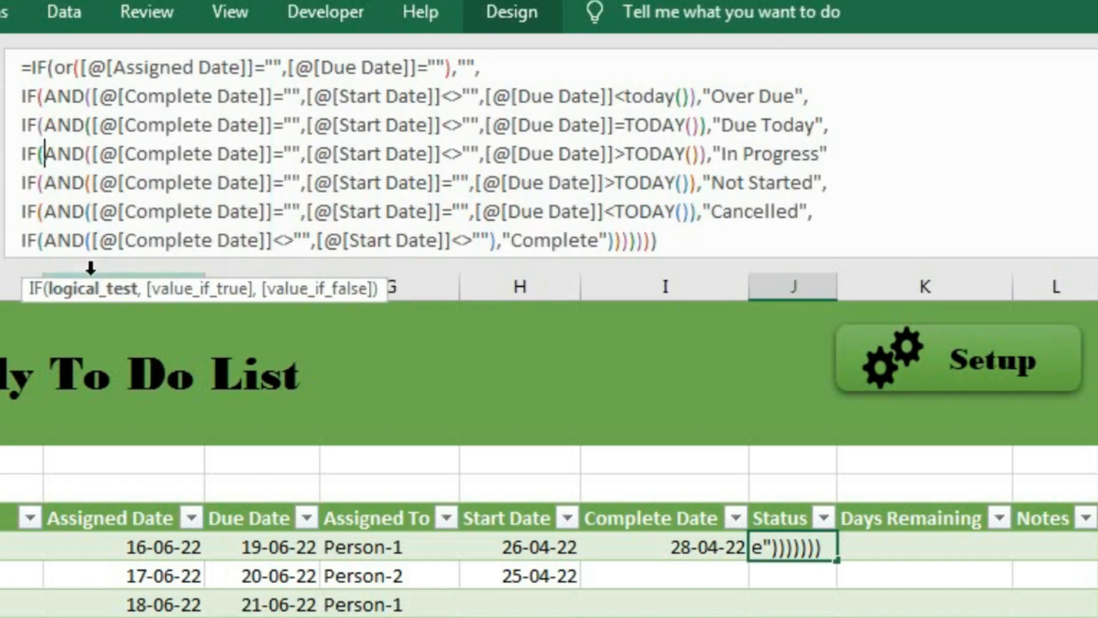
{"action": "left_click", "coordinate": [86, 291]}
{"action": "left_click", "coordinate": [217, 292]}
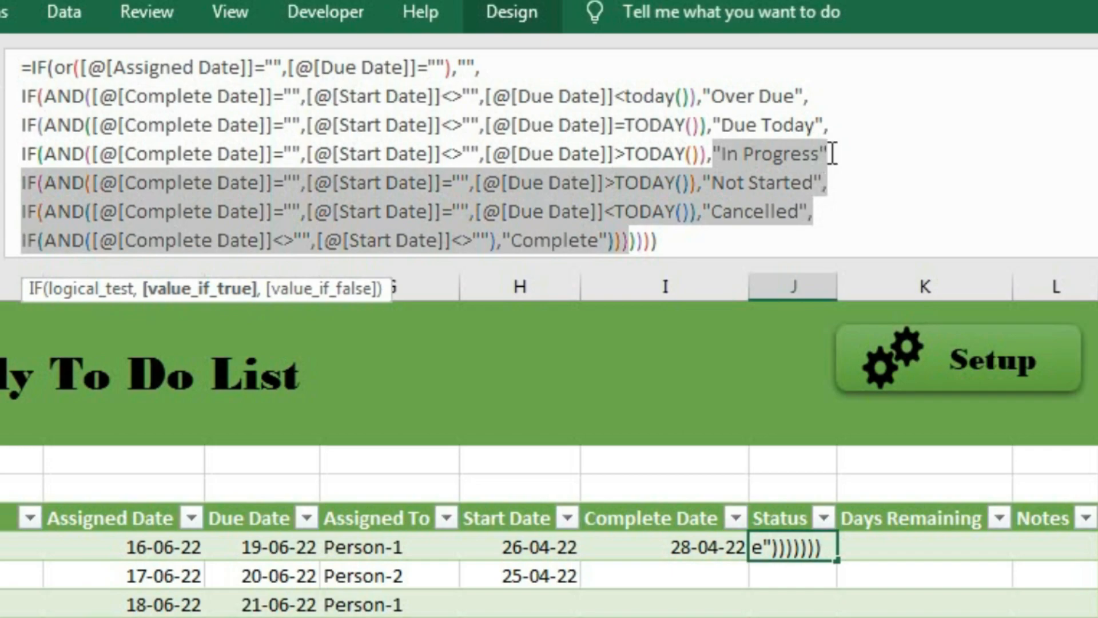
{"action": "left_click", "coordinate": [891, 152]}
{"action": "type", "text": ","}
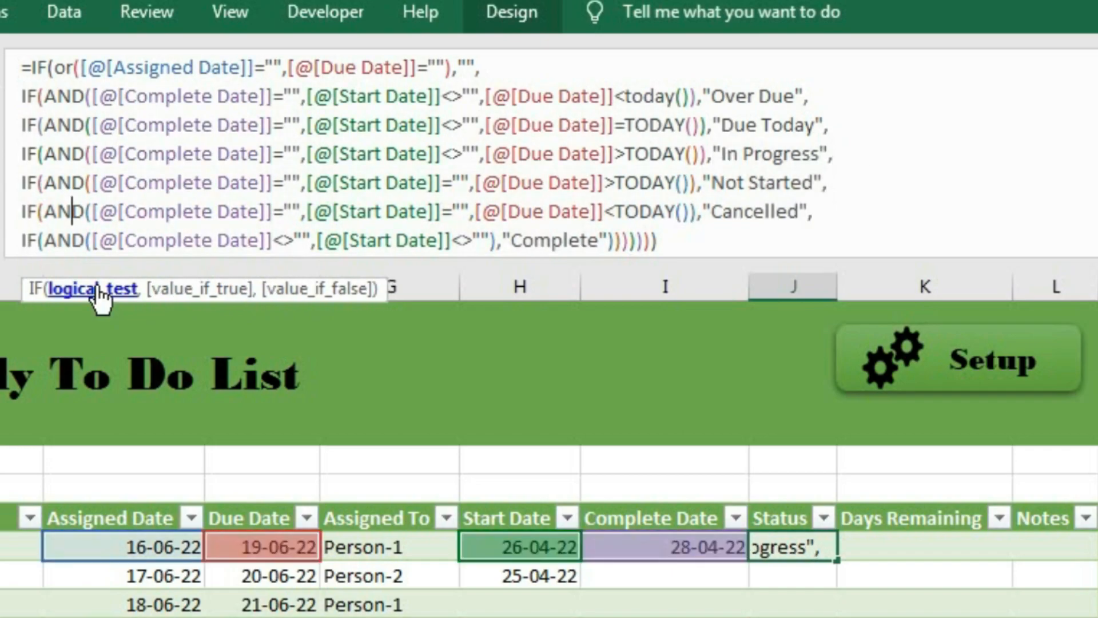
{"action": "left_click", "coordinate": [93, 288]}
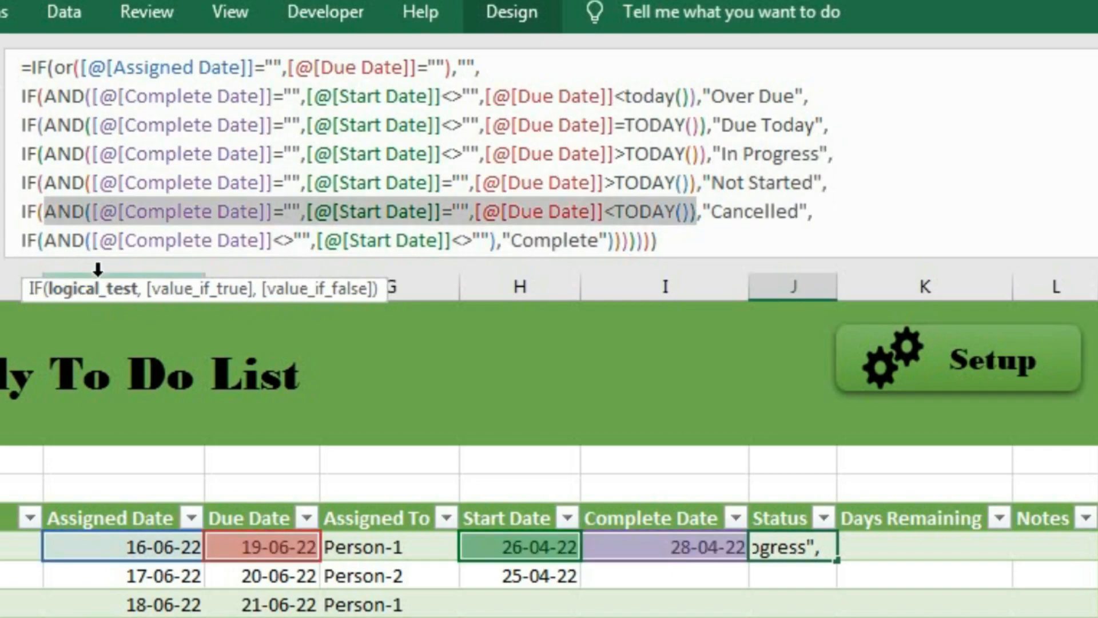
{"action": "key", "text": "Return"}
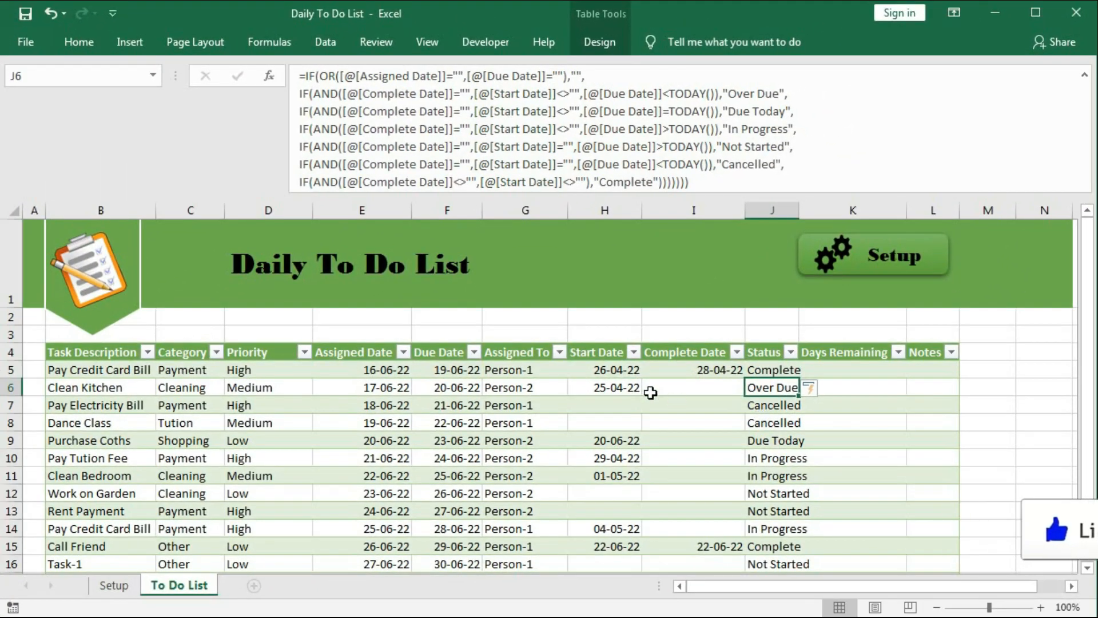
Step: Check the Status results of the first four tasks against their due, start and complete dates
{"action": "left_click_drag", "start_coordinate": [623, 369], "coordinate": [668, 369]}
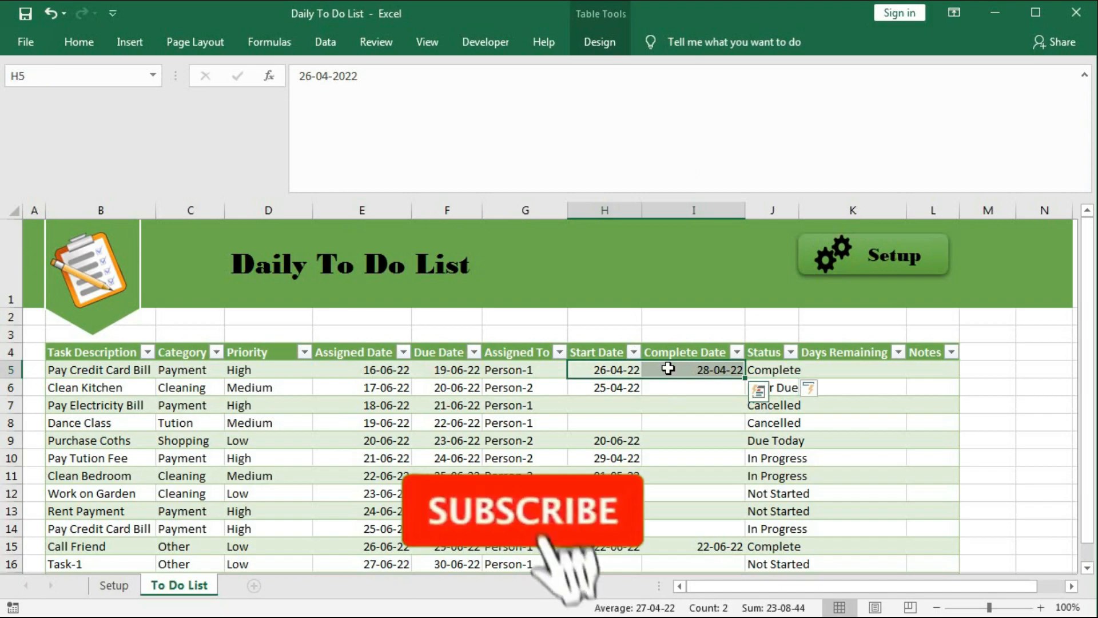
{"action": "left_click", "coordinate": [772, 370]}
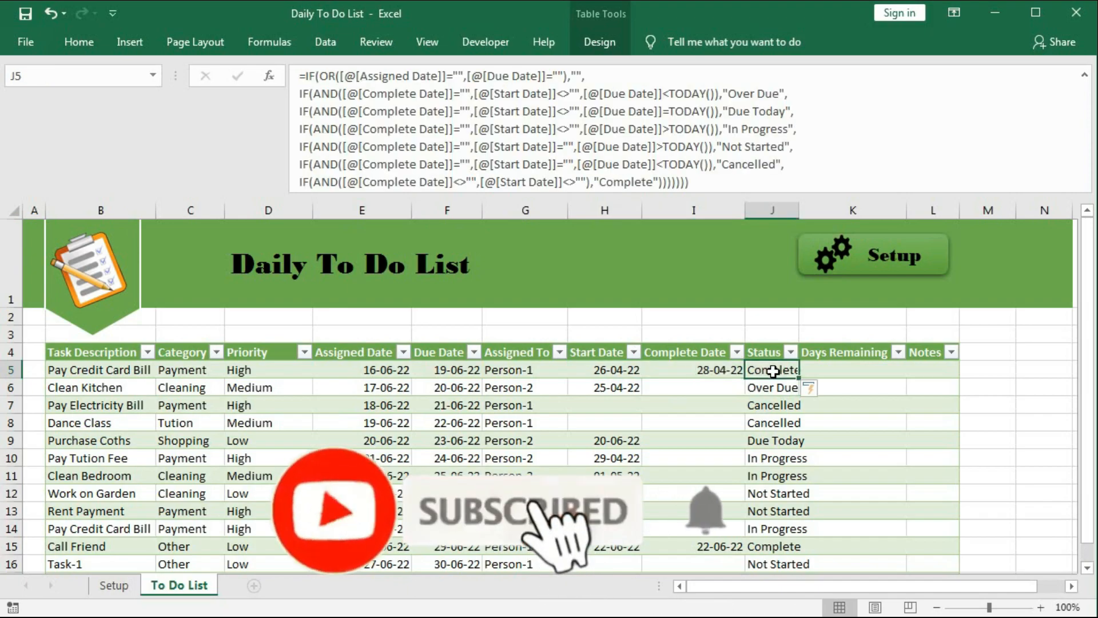
{"action": "left_click", "coordinate": [442, 395]}
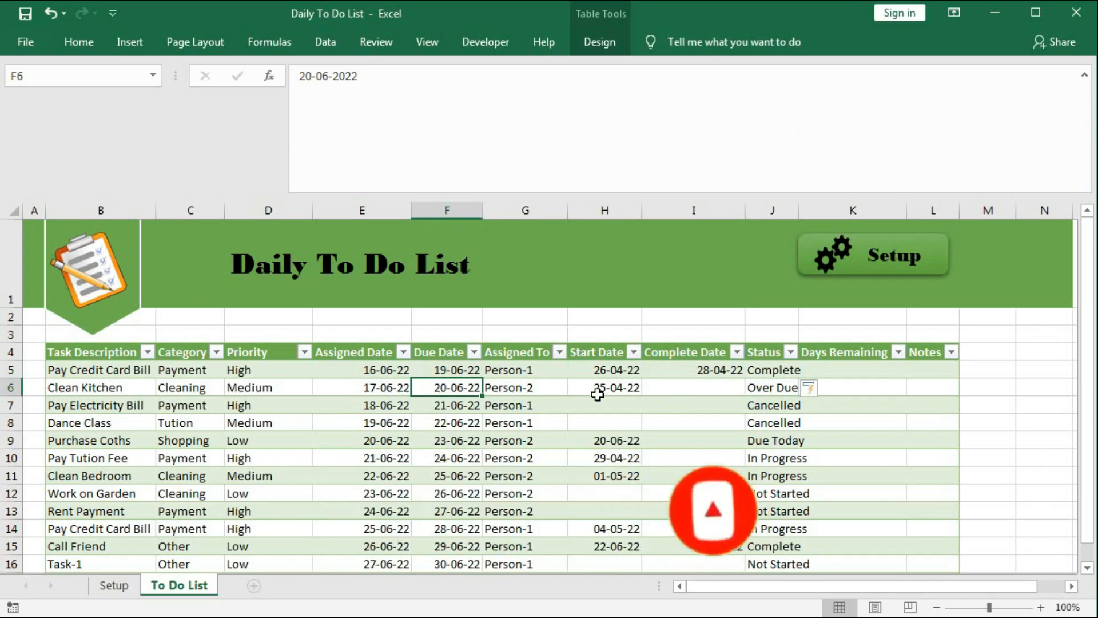
{"action": "left_click", "coordinate": [695, 388]}
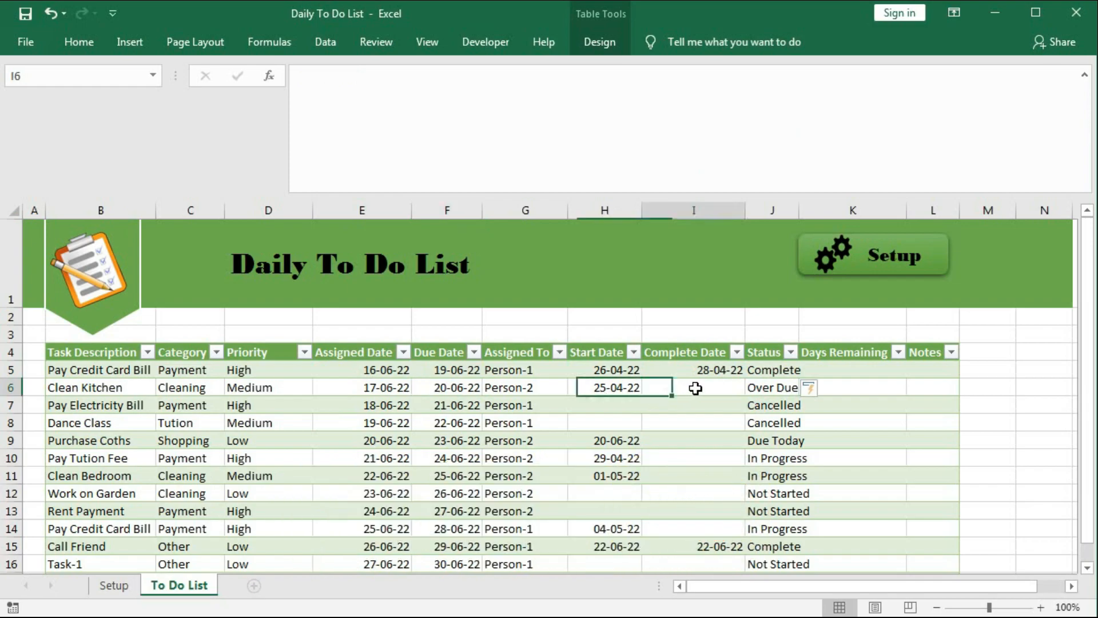
{"action": "left_click", "coordinate": [762, 389]}
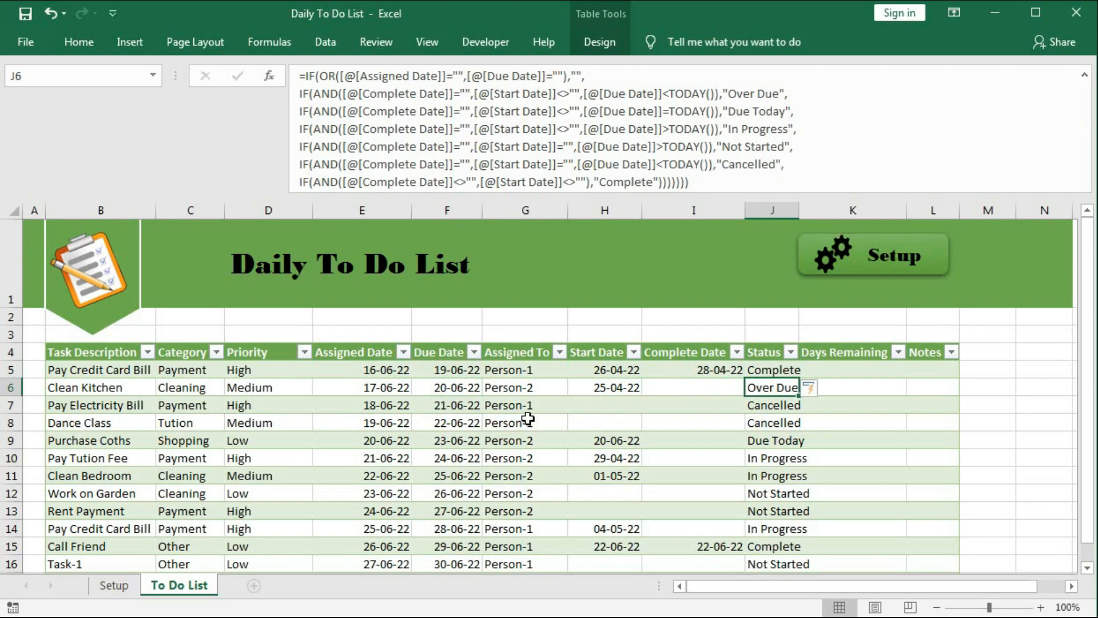
{"action": "left_click_drag", "start_coordinate": [597, 407], "coordinate": [674, 406]}
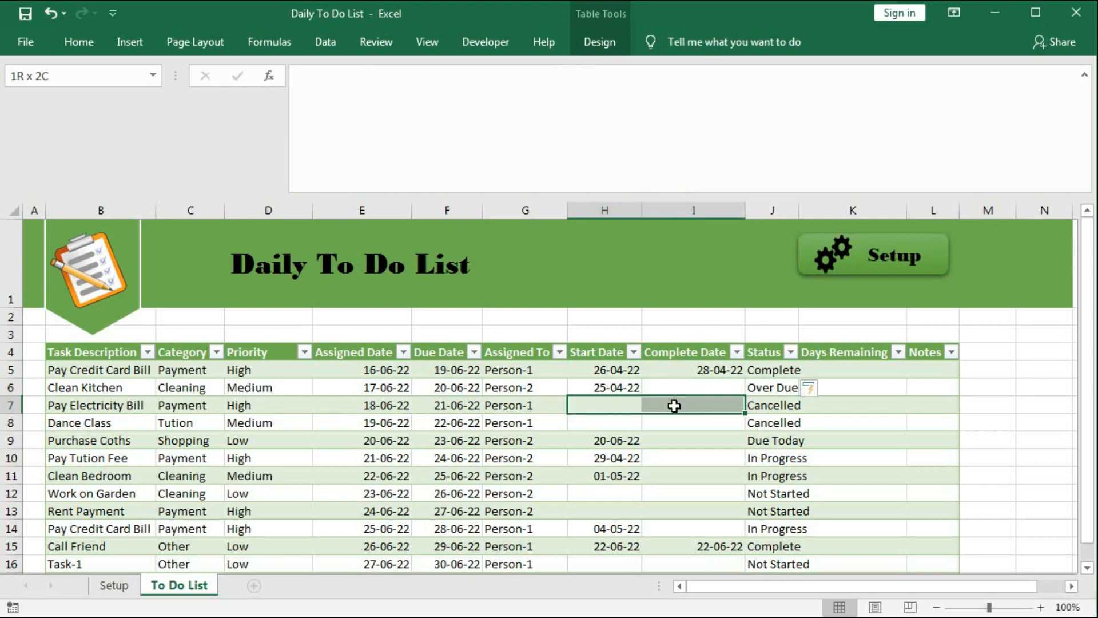
{"action": "left_click", "coordinate": [452, 406]}
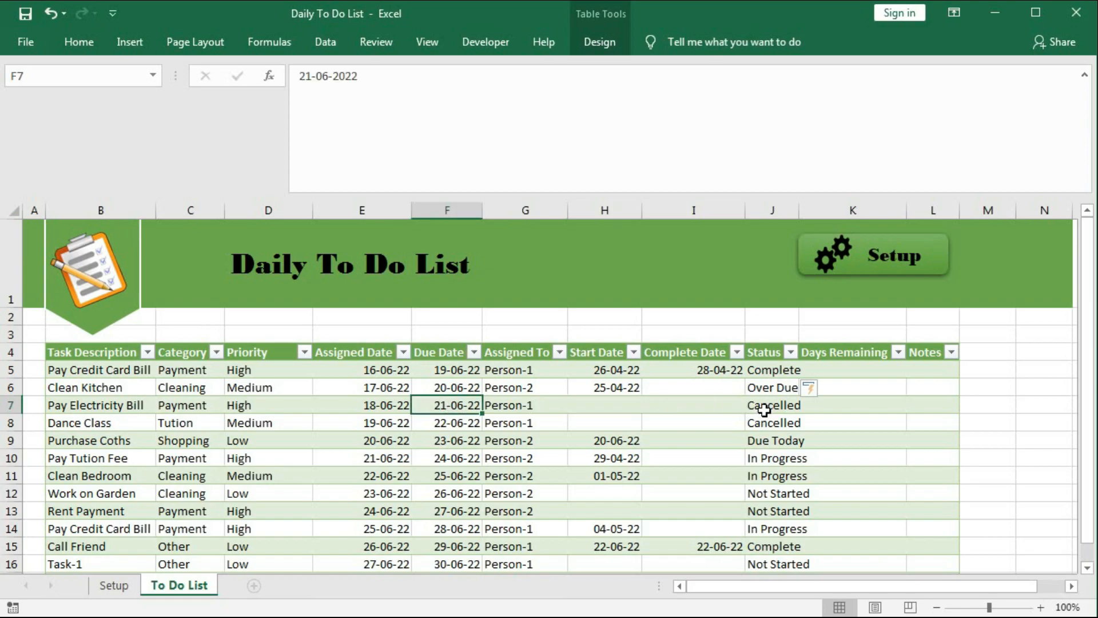
{"action": "left_click_drag", "start_coordinate": [765, 407], "coordinate": [761, 421]}
Step: Auto-fit the Status column's width to its longest entry
{"action": "left_click_drag", "start_coordinate": [767, 369], "coordinate": [767, 529]}
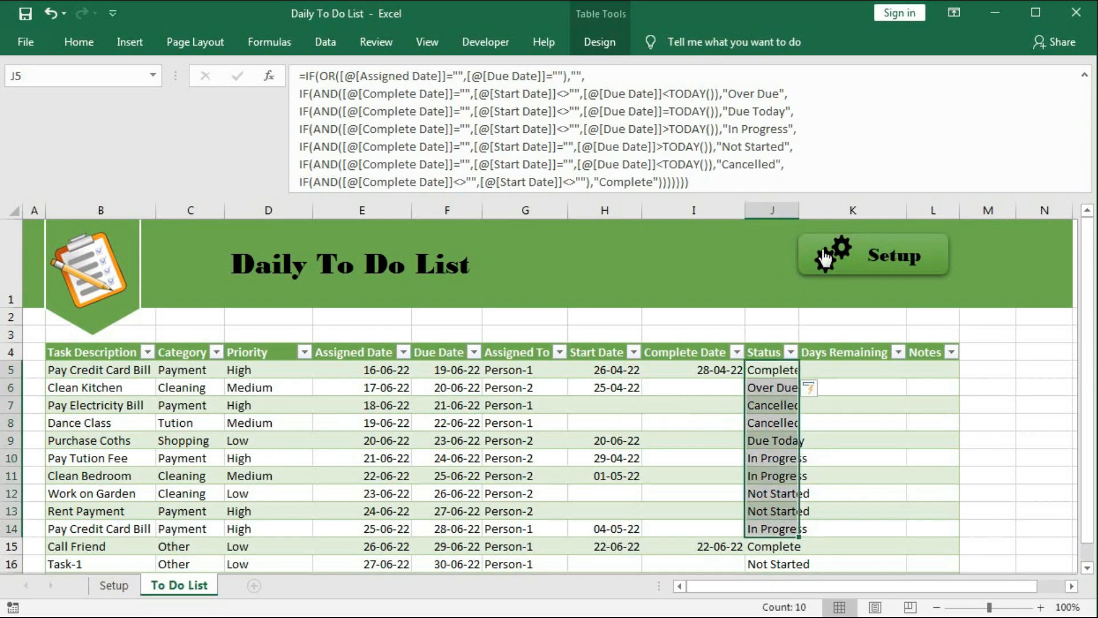
{"action": "double_click", "coordinate": [799, 210]}
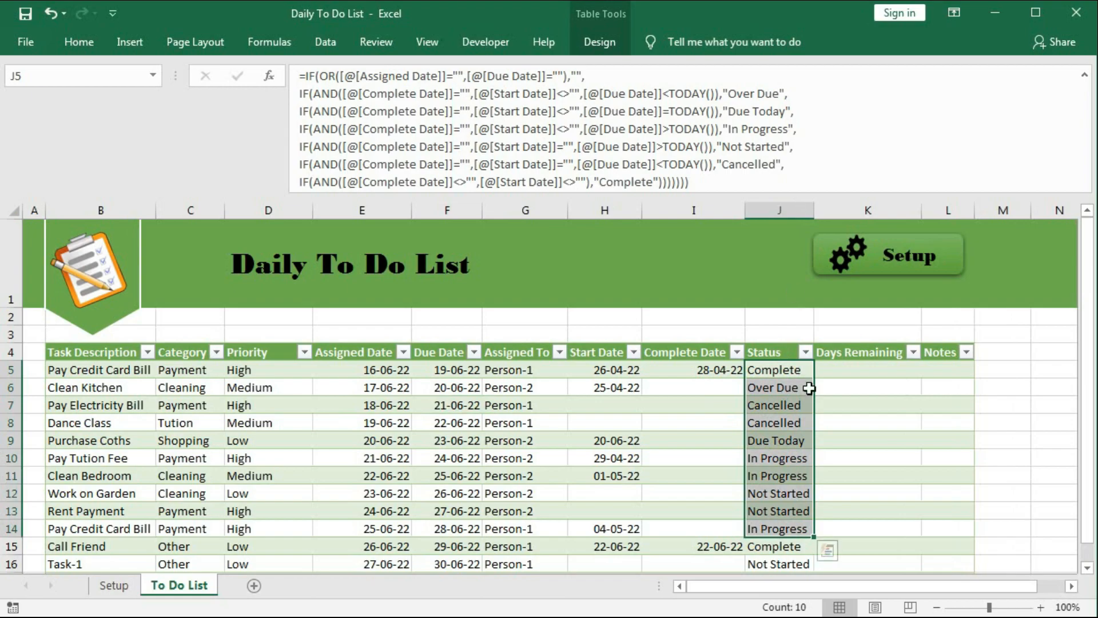
Step: Compare the Status values in rows 5 to 13 with their Days Remaining cells to plan what each status should return
{"action": "left_click", "coordinate": [839, 368]}
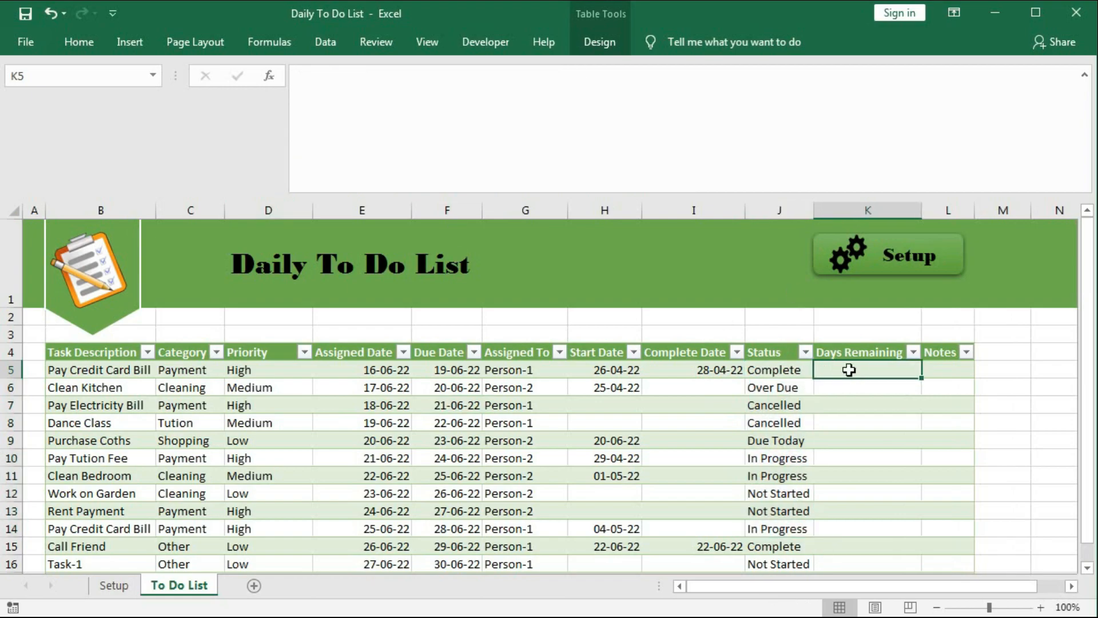
{"action": "left_click", "coordinate": [769, 371]}
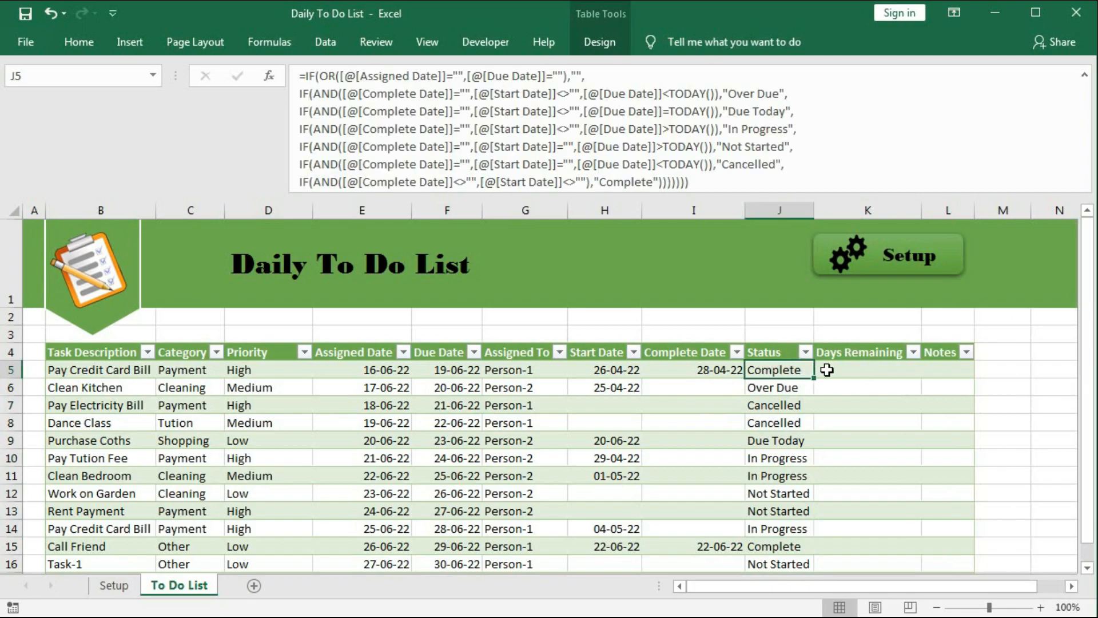
{"action": "left_click", "coordinate": [836, 369]}
{"action": "left_click", "coordinate": [774, 385]}
{"action": "left_click", "coordinate": [844, 387]}
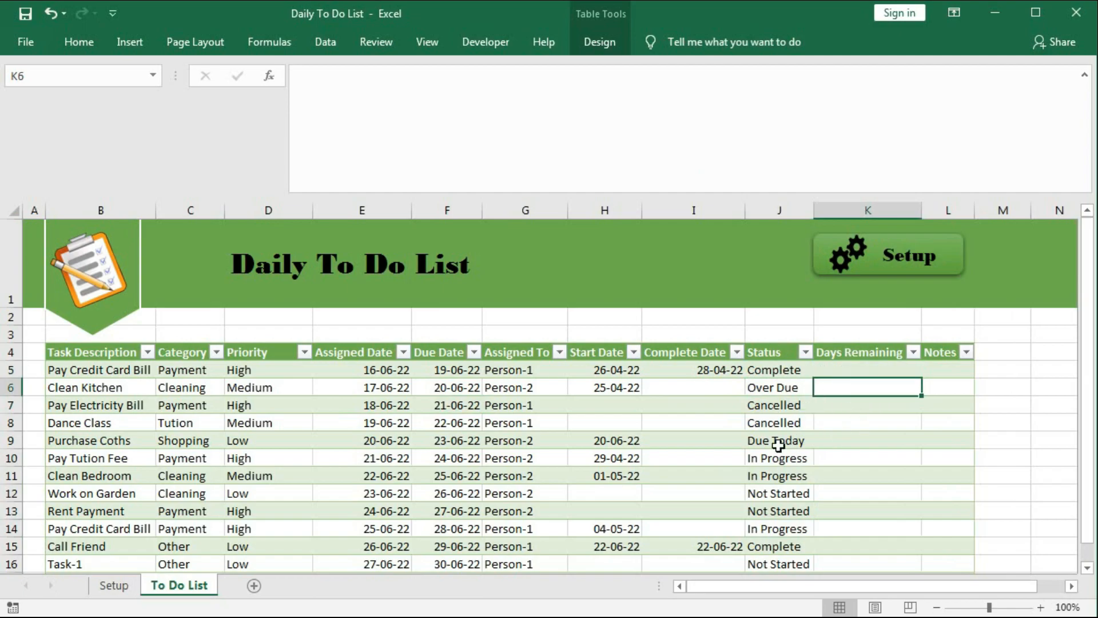
{"action": "left_click", "coordinate": [774, 439]}
{"action": "left_click", "coordinate": [838, 438]}
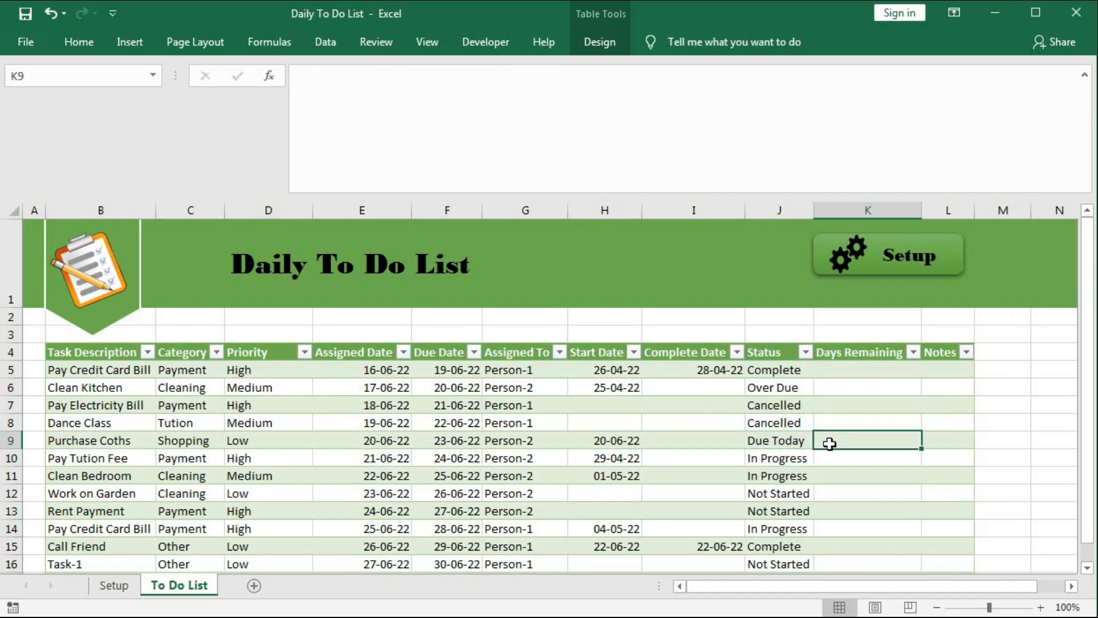
{"action": "left_click_drag", "start_coordinate": [780, 460], "coordinate": [780, 504]}
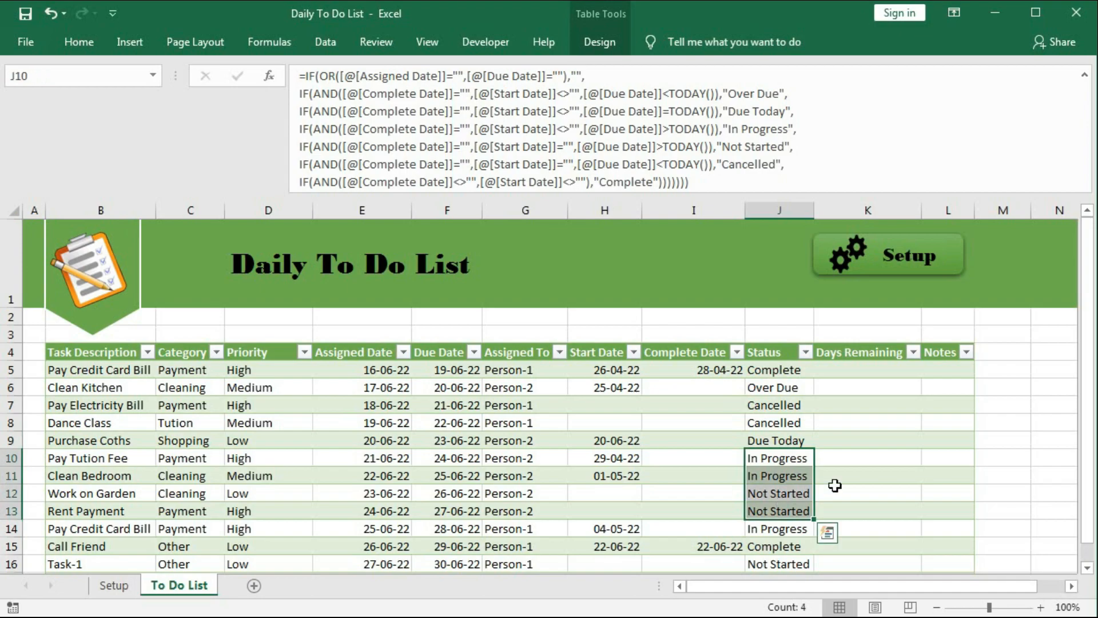
{"action": "left_click_drag", "start_coordinate": [838, 457], "coordinate": [840, 511]}
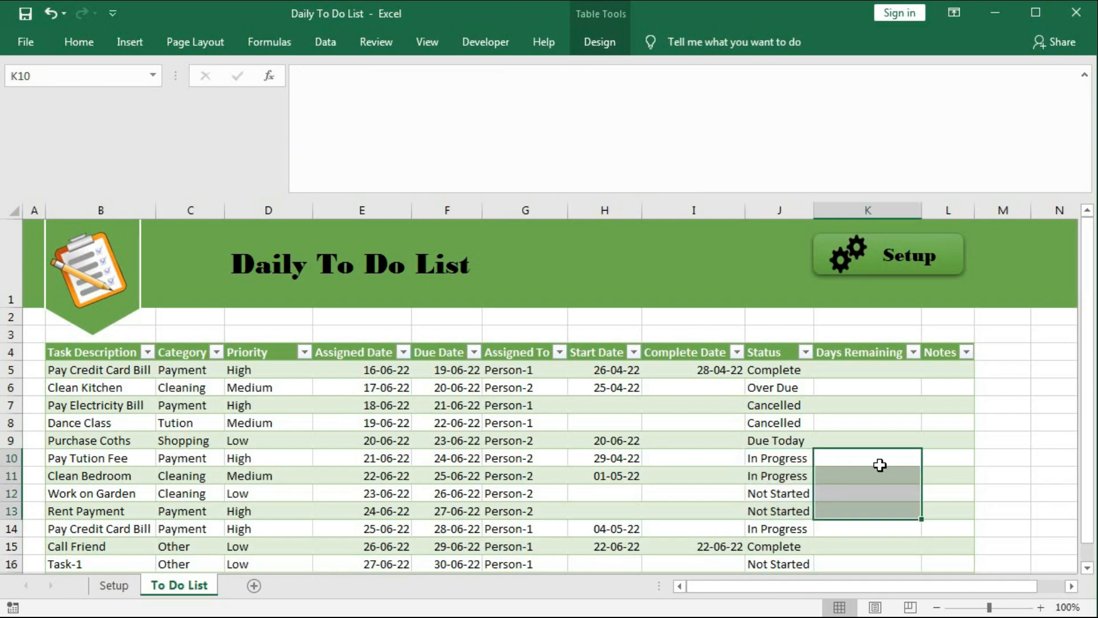
Step: Begin a formula with the IF function in the first Days Remaining cell, K5
{"action": "left_click", "coordinate": [888, 372]}
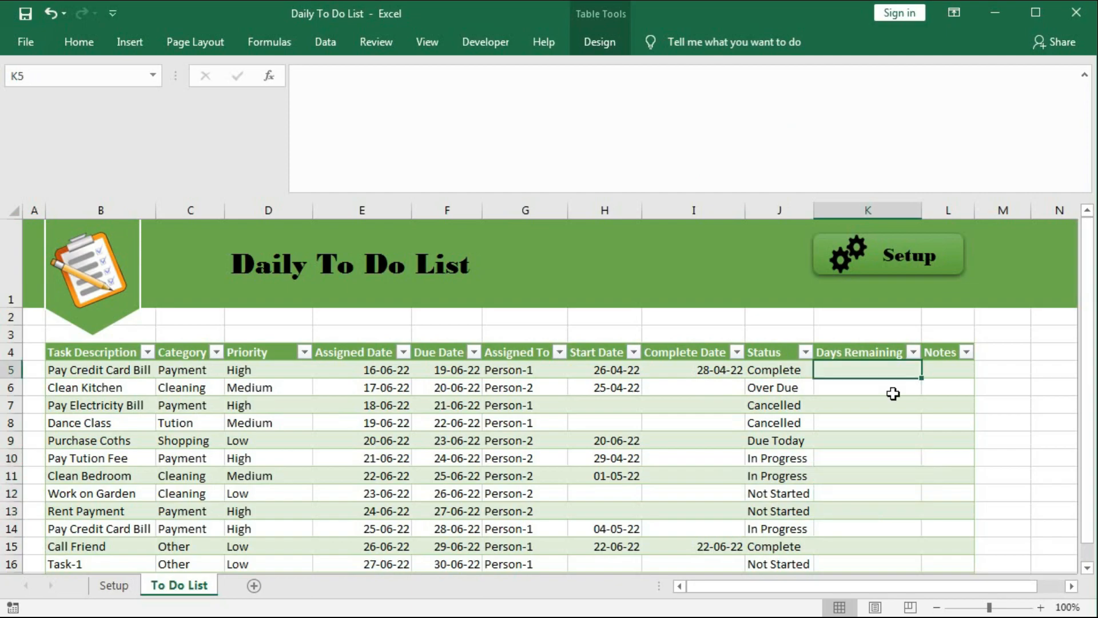
{"action": "type", "text": "="}
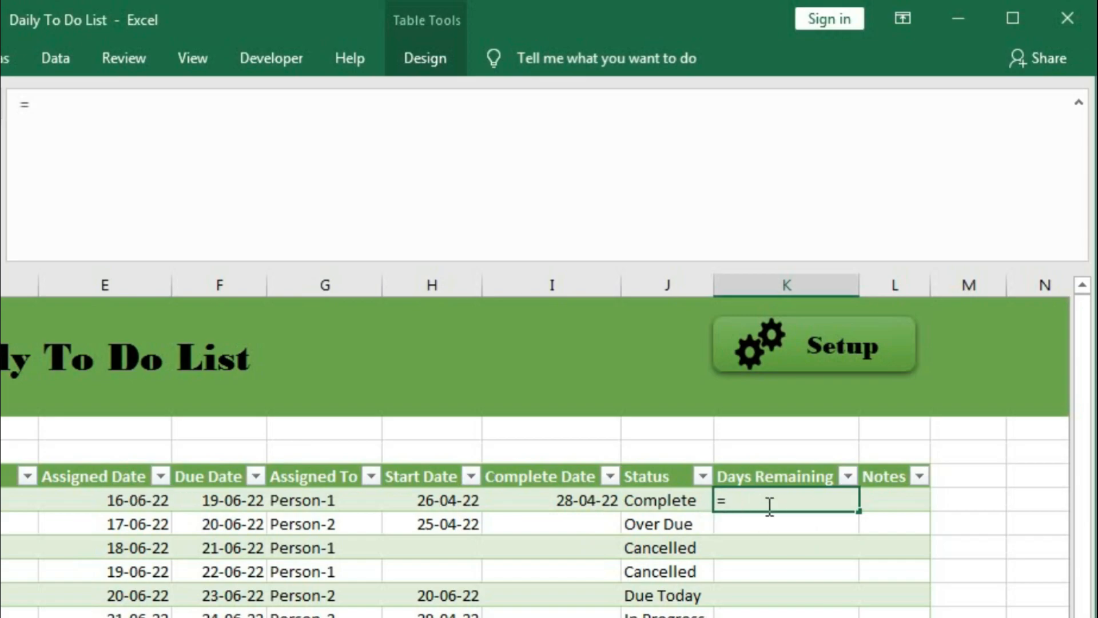
{"action": "type", "text": "if"}
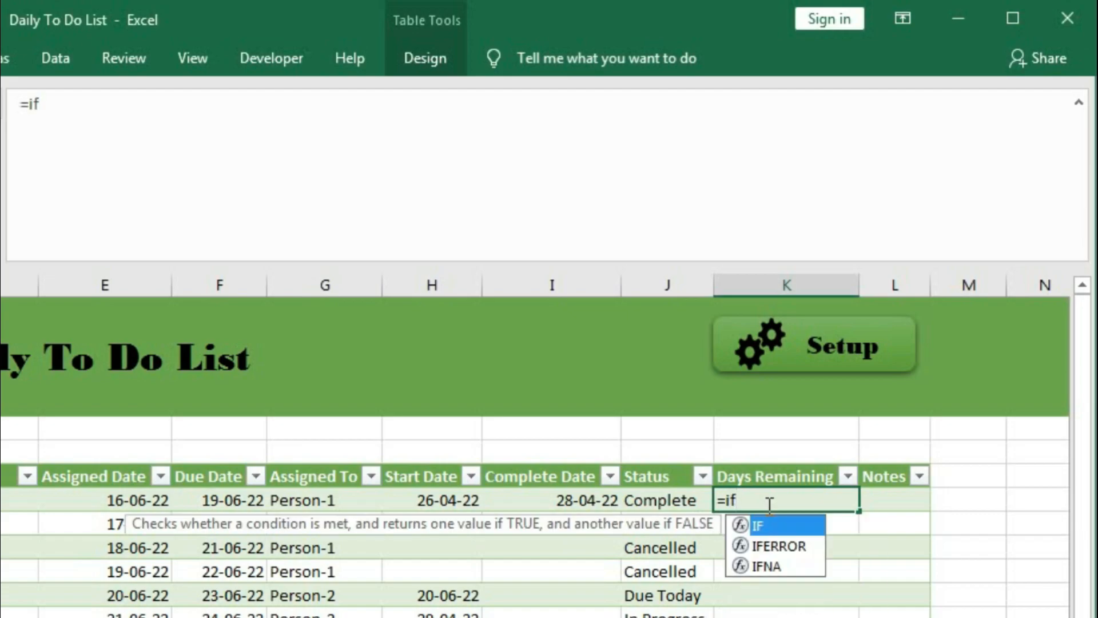
{"action": "key", "text": "Tab"}
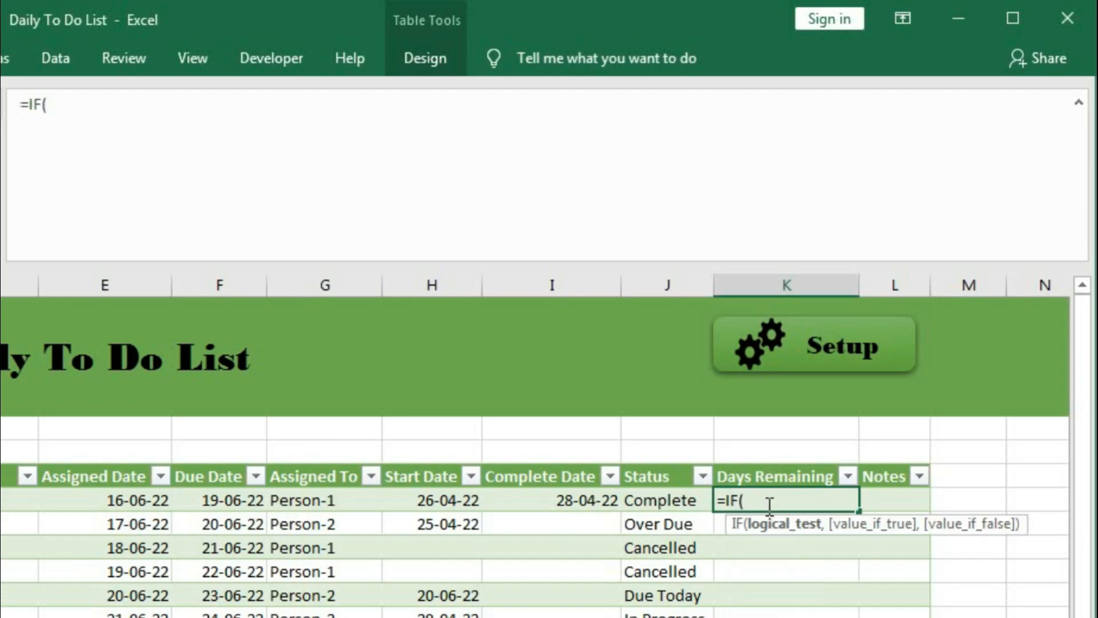
{"action": "left_click", "coordinate": [131, 502]}
{"action": "type", "text": "="}
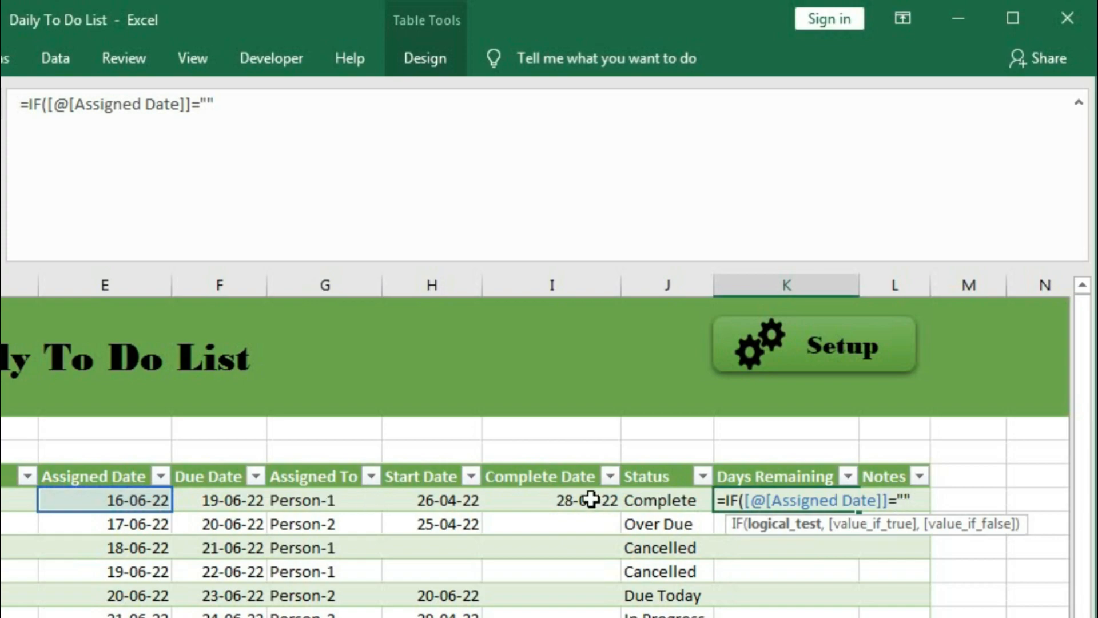
{"action": "key", "text": "BackSpace"}
{"action": "key", "text": "BackSpace"}
{"action": "key", "text": "BackSpace"}
{"action": "key", "text": "BackSpace"}
{"action": "key", "text": "BackSpace"}
{"action": "key", "text": "BackSpace"}
{"action": "key", "text": "BackSpace"}
{"action": "key", "text": "BackSpace"}
{"action": "key", "text": "BackSpace"}
{"action": "key", "text": "BackSpace"}
{"action": "key", "text": "BackSpace"}
{"action": "key", "text": "BackSpace"}
{"action": "key", "text": "BackSpace"}
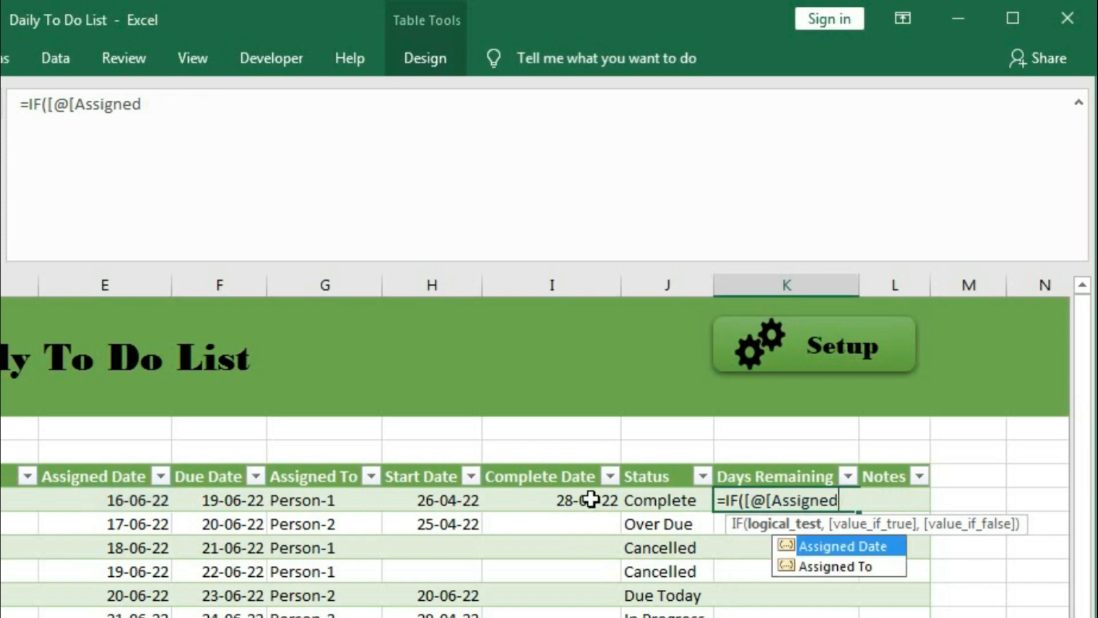
{"action": "key", "text": "BackSpace"}
{"action": "key", "text": "BackSpace"}
{"action": "key", "text": "BackSpace"}
{"action": "key", "text": "BackSpace"}
{"action": "key", "text": "BackSpace"}
{"action": "key", "text": "BackSpace"}
{"action": "key", "text": "BackSpace"}
{"action": "key", "text": "BackSpace"}
{"action": "key", "text": "BackSpace"}
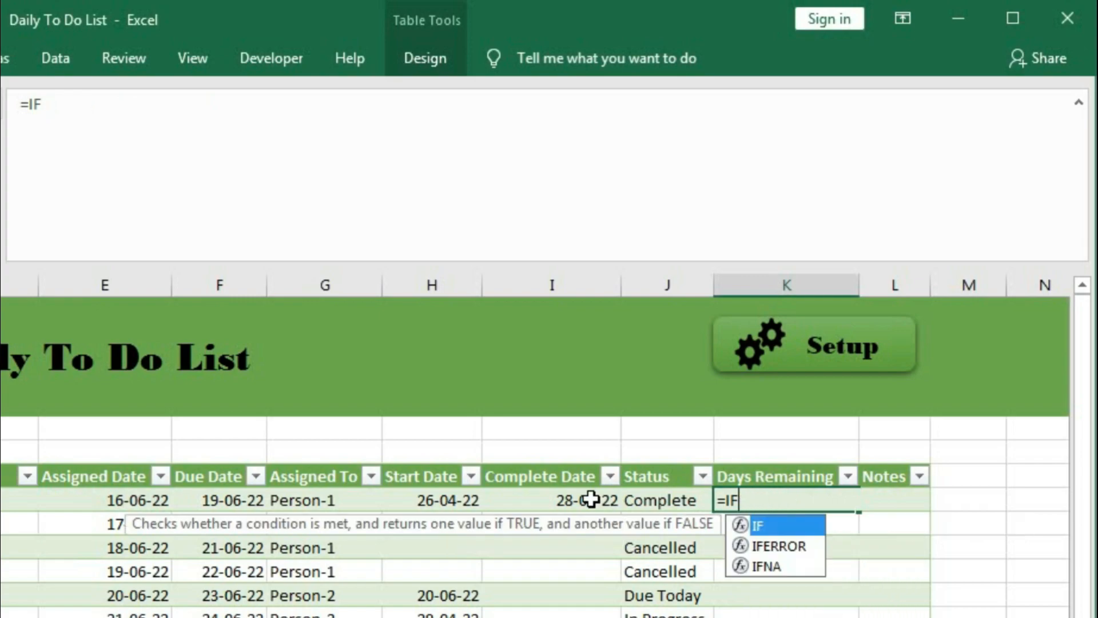
Step: Set the IF condition to OR([@[Assigned Date]]="",[@[Due Date]]="") and return "" when it is met
{"action": "type", "text": "(or"}
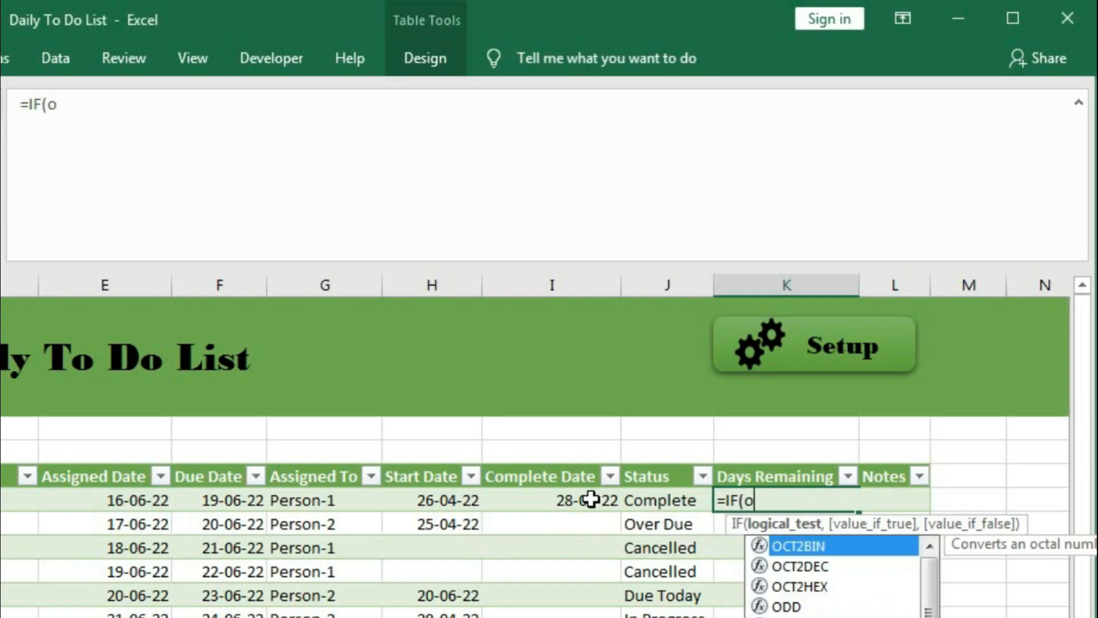
{"action": "key", "text": "Tab"}
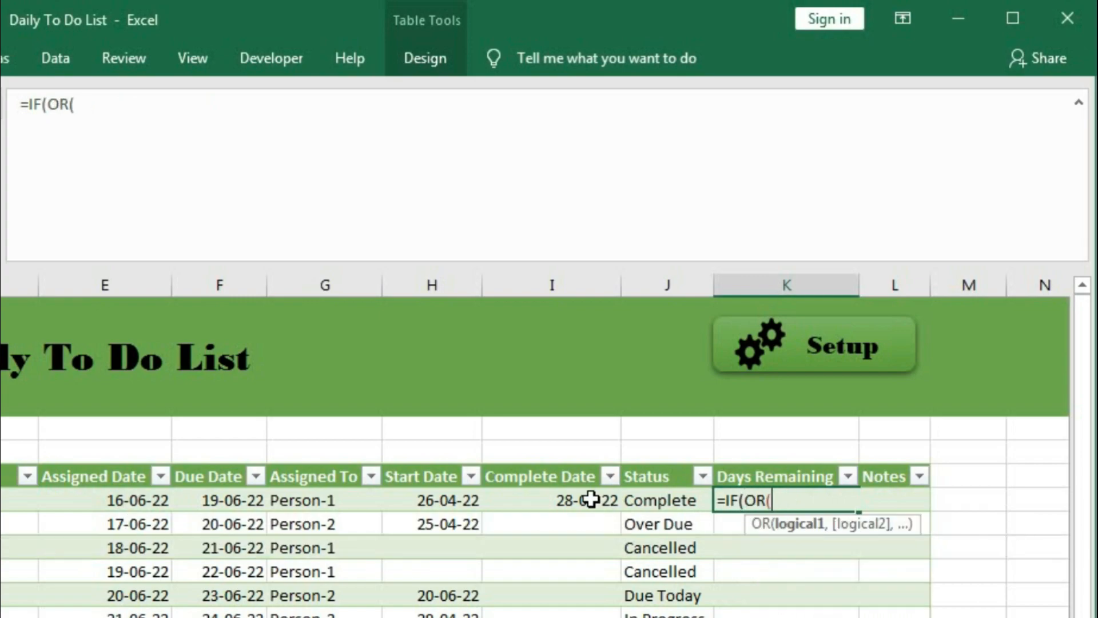
{"action": "left_click", "coordinate": [116, 502]}
{"action": "type", "text": "=\"\","}
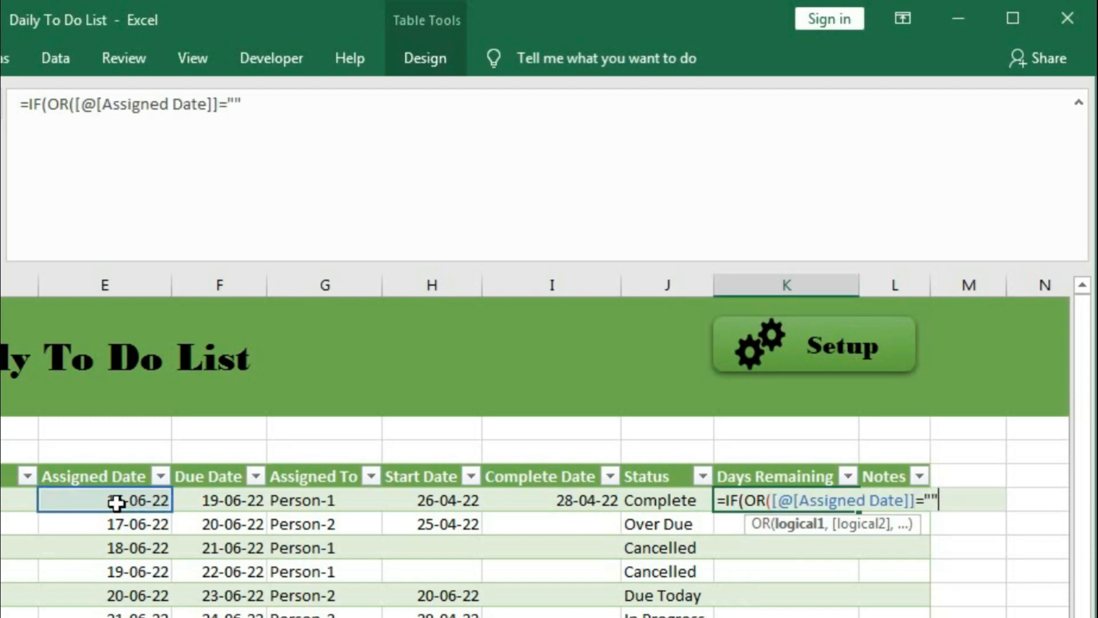
{"action": "left_click", "coordinate": [208, 495]}
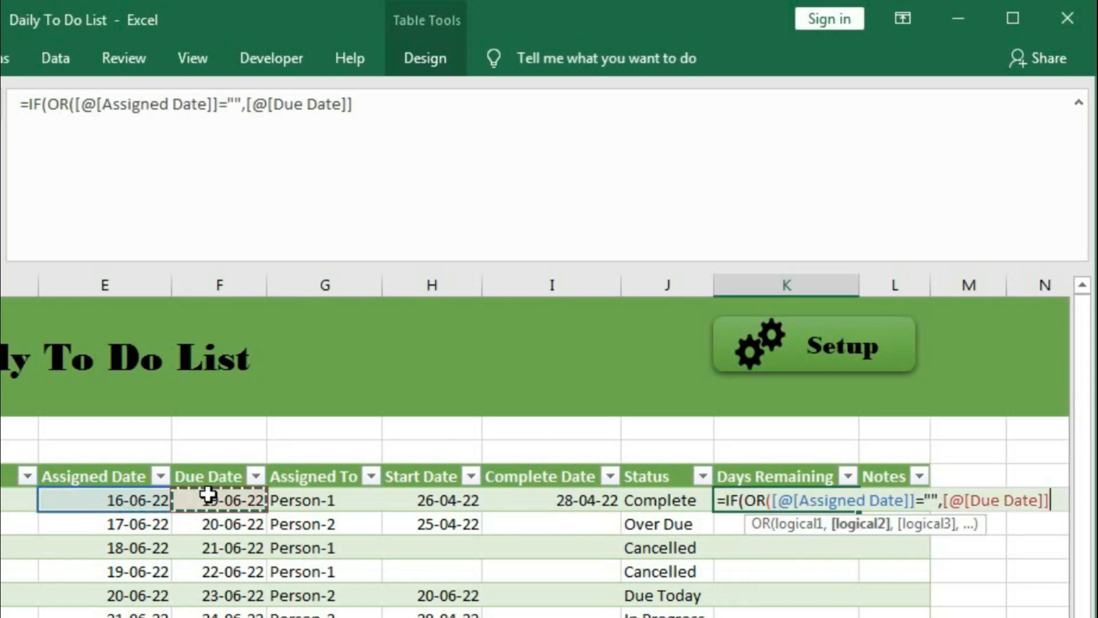
{"action": "type", "text": "=\"\")"}
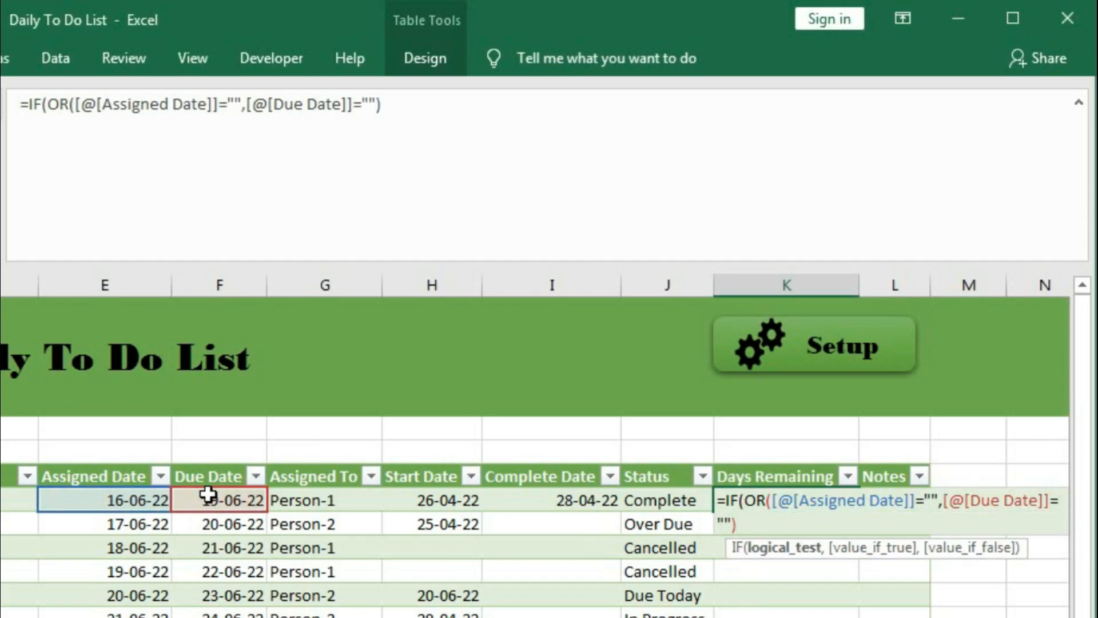
{"action": "type", "text": ",\"\""}
{"action": "left_click", "coordinate": [436, 101]}
{"action": "type", "text": ",IF("}
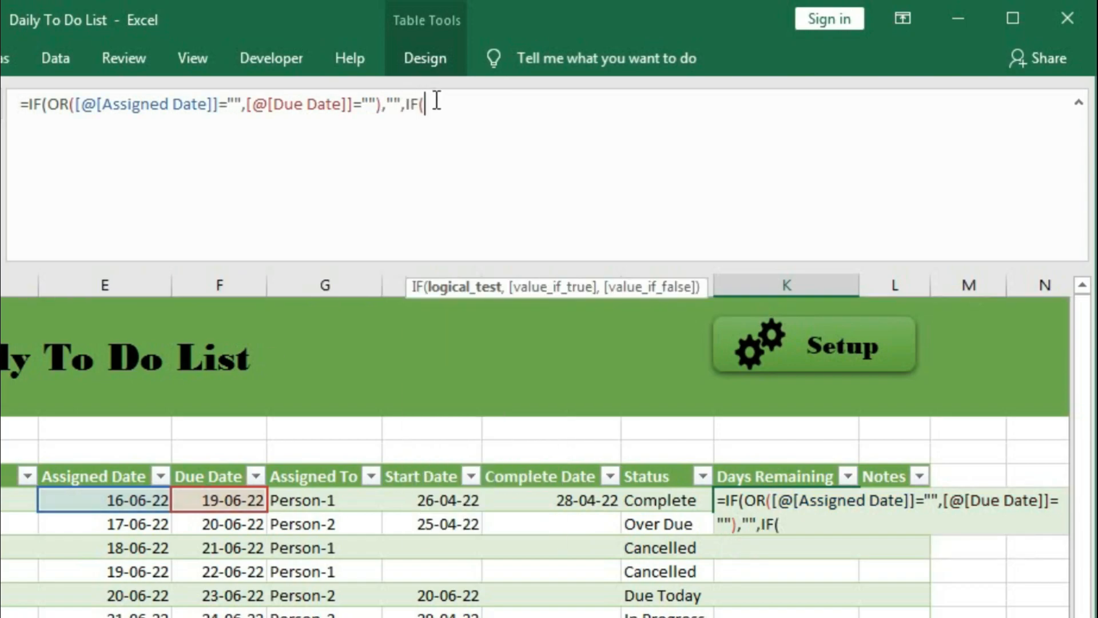
{"action": "type", "text": "or"}
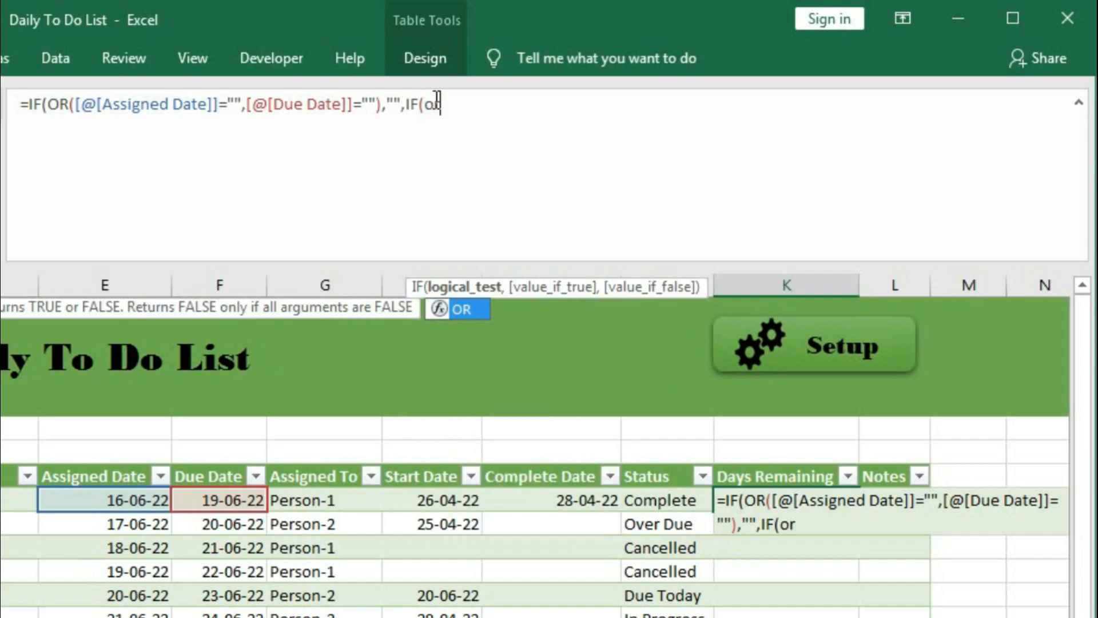
{"action": "key", "text": "Tab"}
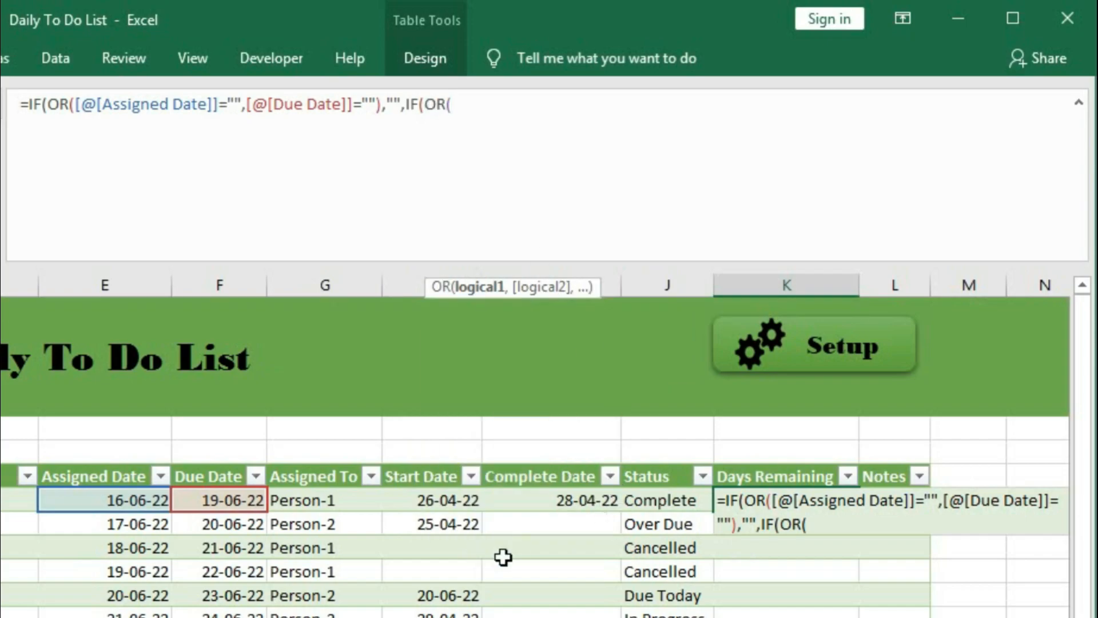
{"action": "left_click", "coordinate": [645, 502]}
{"action": "type", "text": "="}
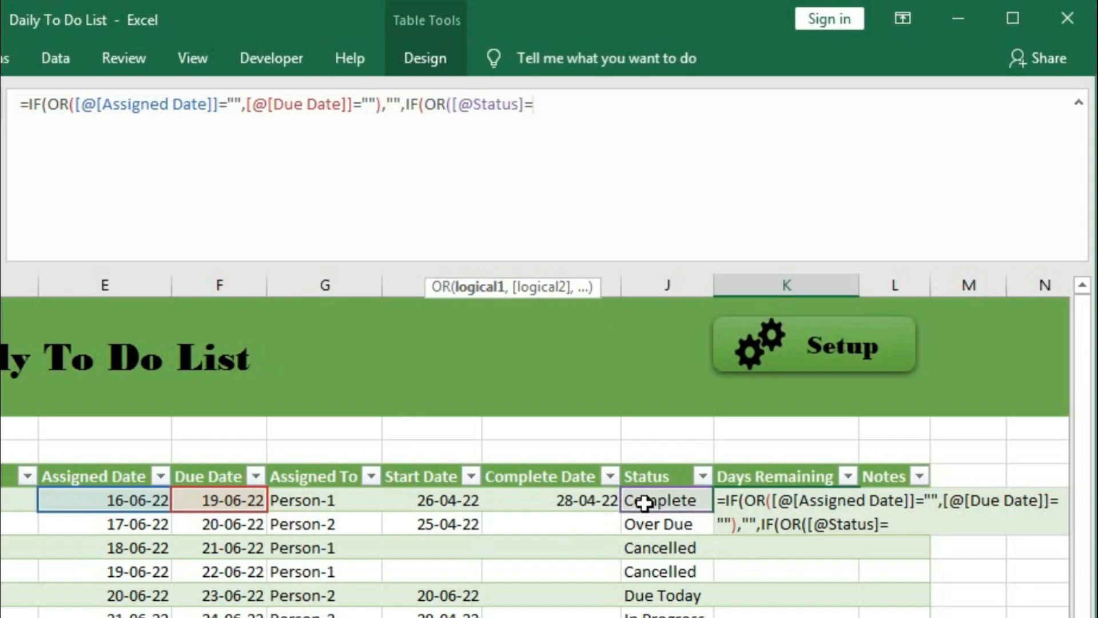
{"action": "type", "text": "\"Complet"}
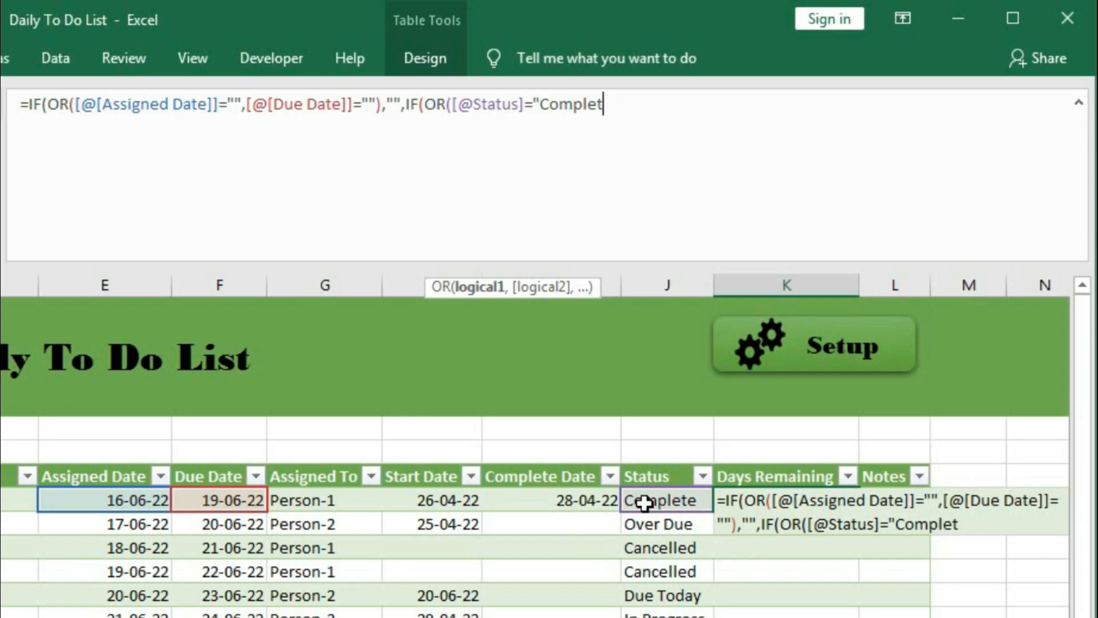
{"action": "type", "text": "e\","}
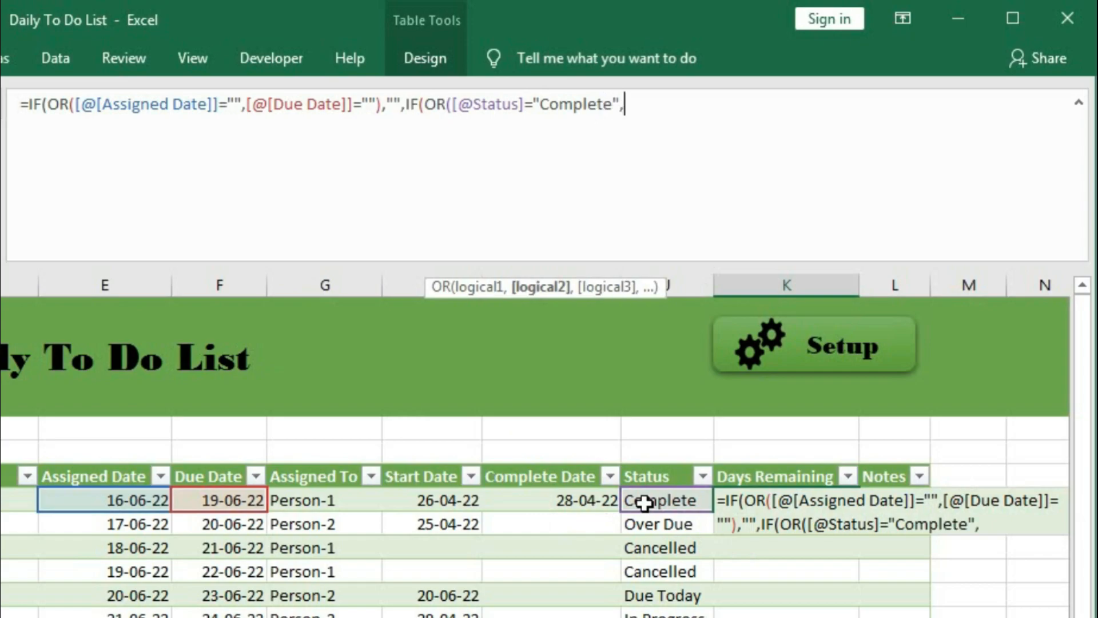
{"action": "left_click", "coordinate": [644, 502]}
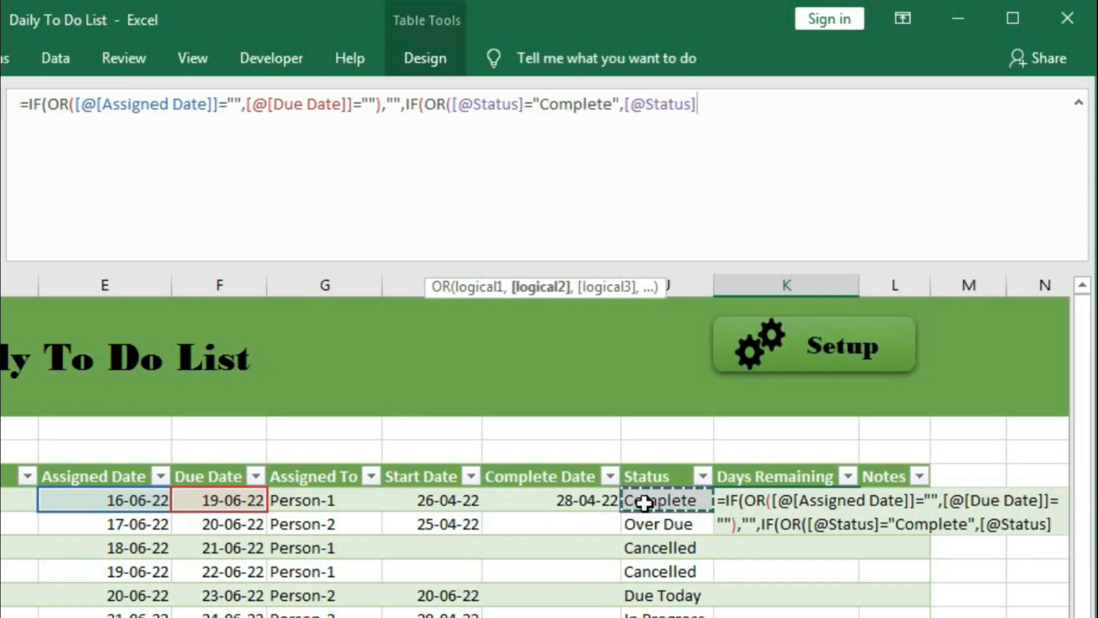
{"action": "type", "text": "=C"}
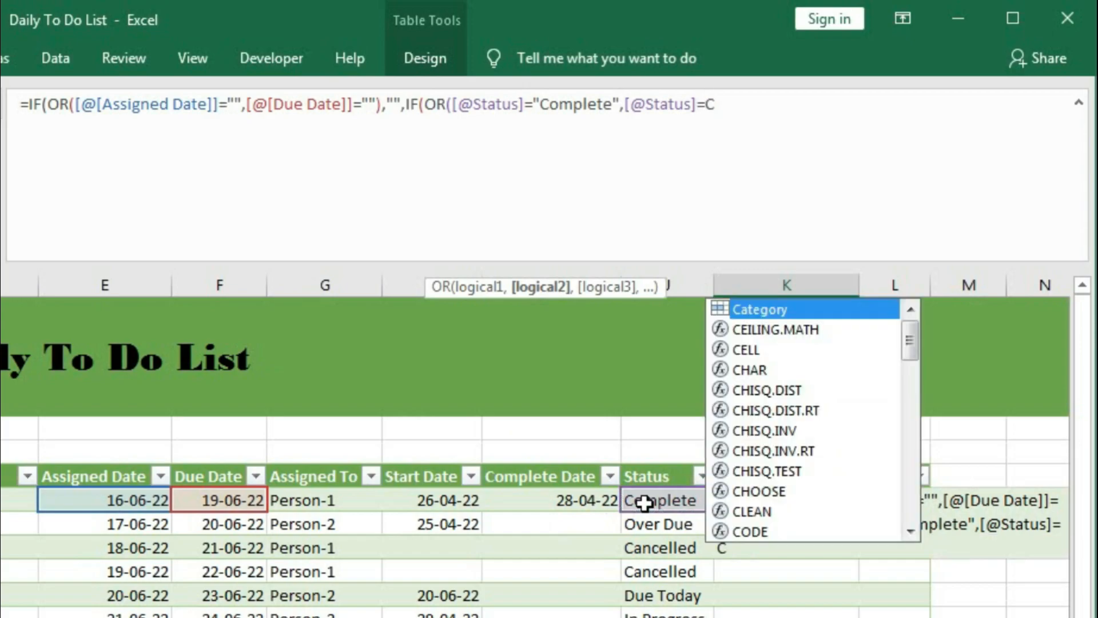
{"action": "key", "text": "BackSpace"}
{"action": "type", "text": "\"Cancelled"}
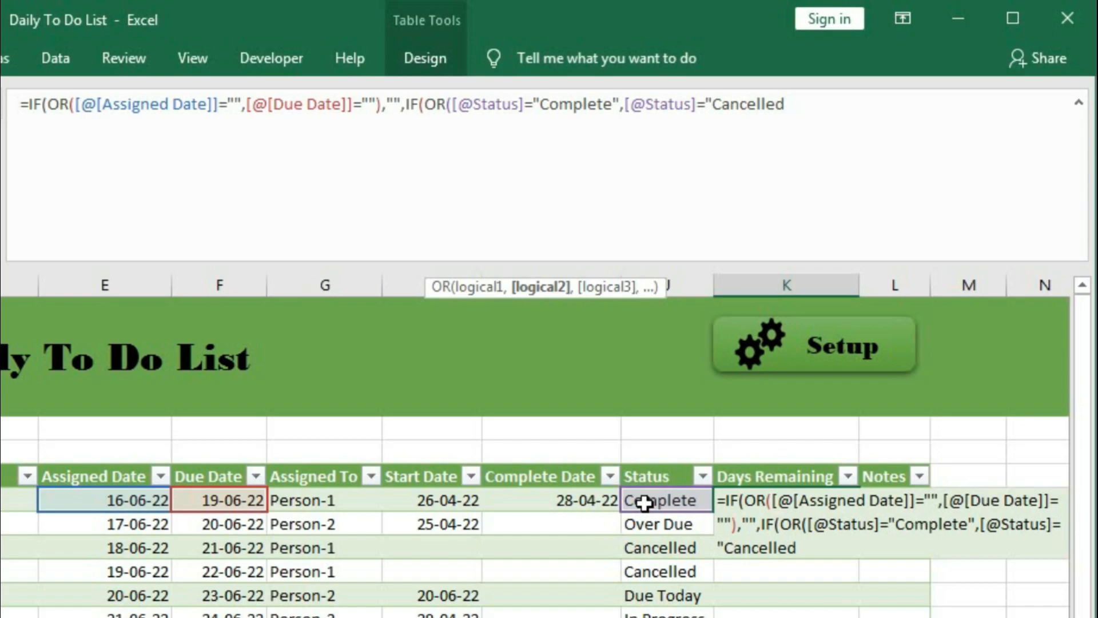
{"action": "type", "text": "\"),\"\""}
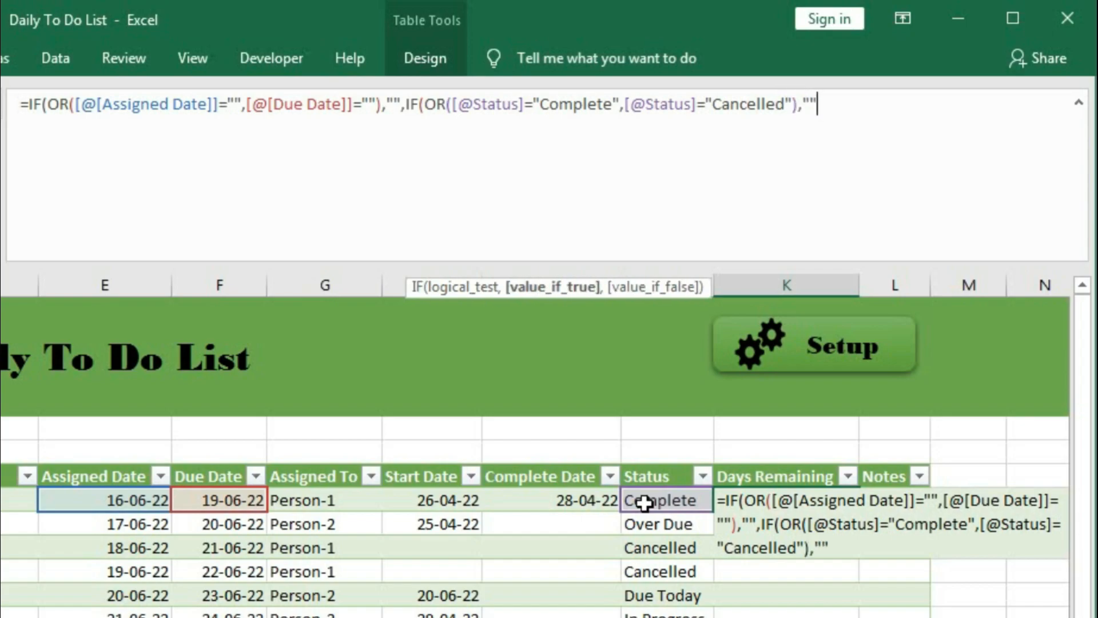
Step: Return [@[Due Date]]-TODAY() for all other statuses, close both IF functions and enter the formula
{"action": "type", "text": ","}
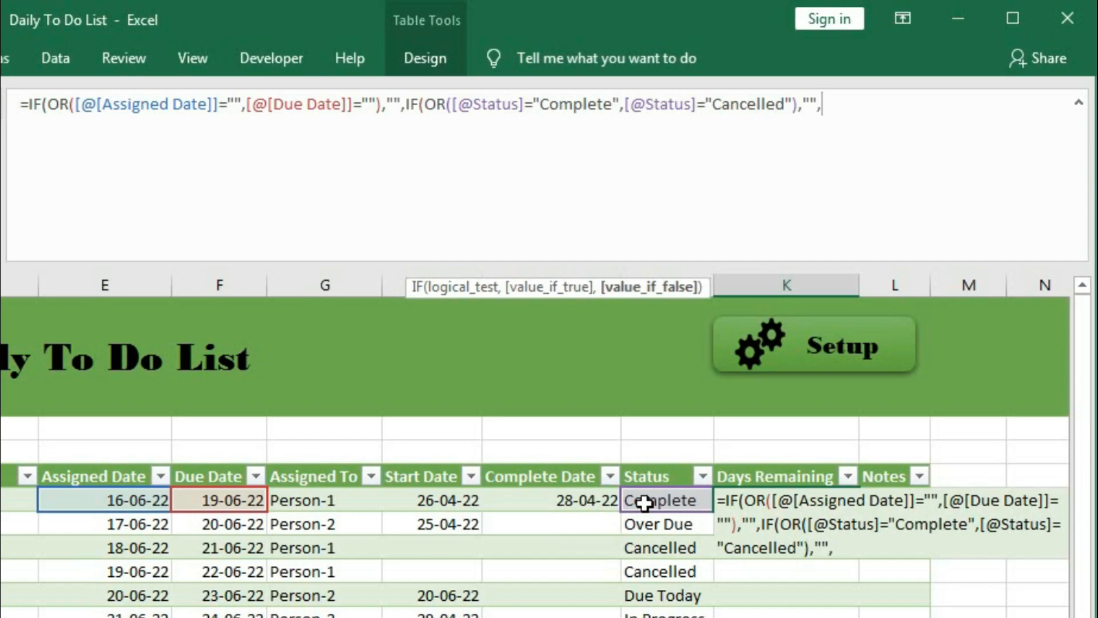
{"action": "left_click", "coordinate": [224, 502]}
{"action": "type", "text": "-"}
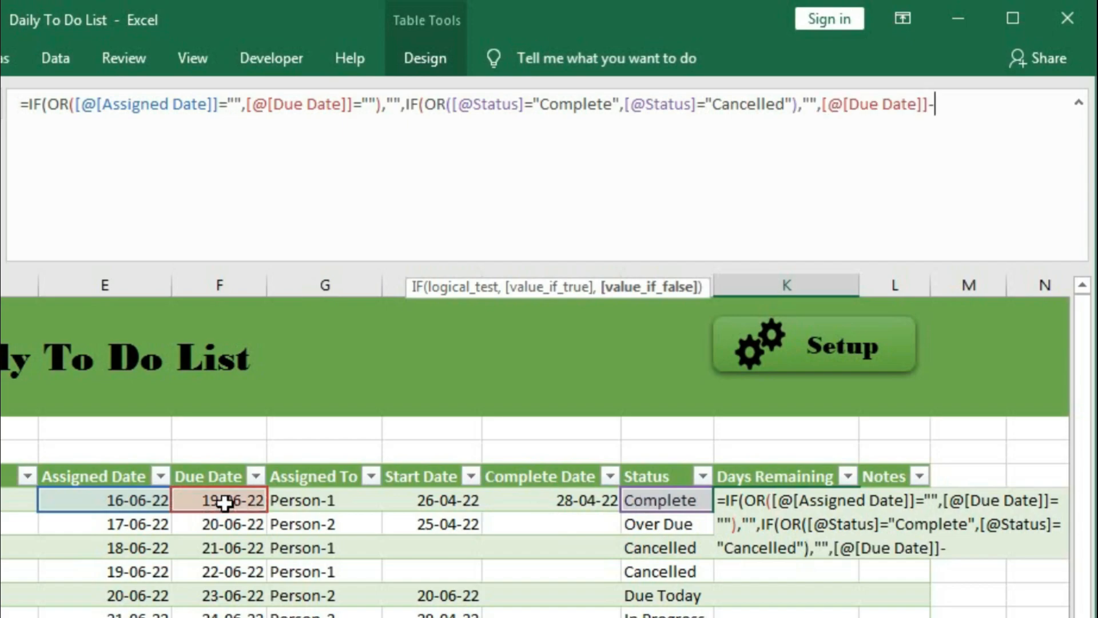
{"action": "type", "text": "today()"}
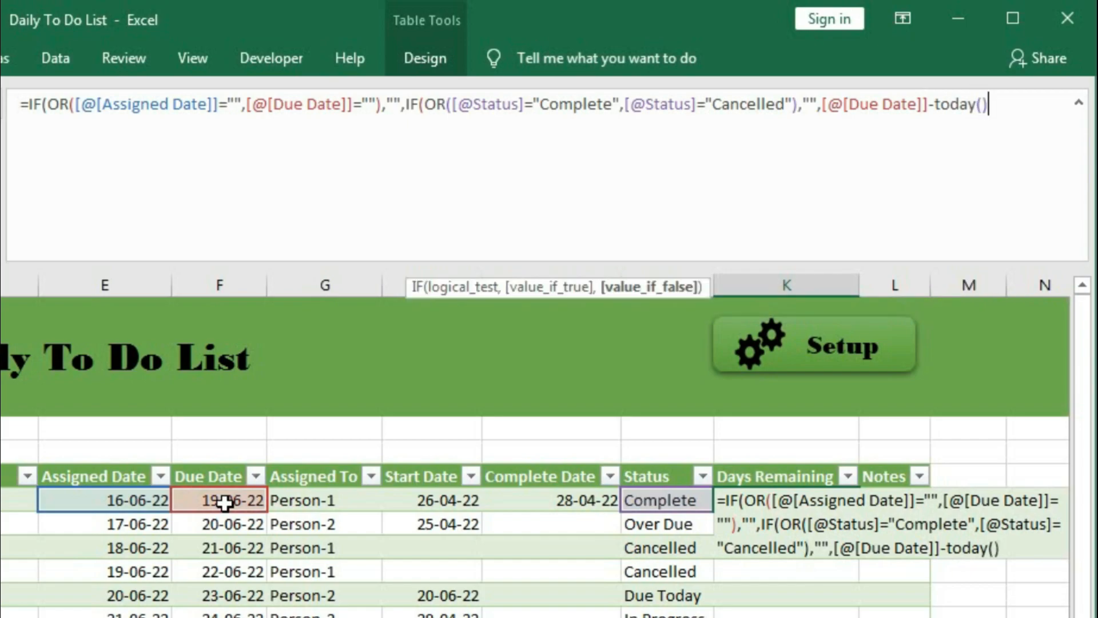
{"action": "type", "text": "))"}
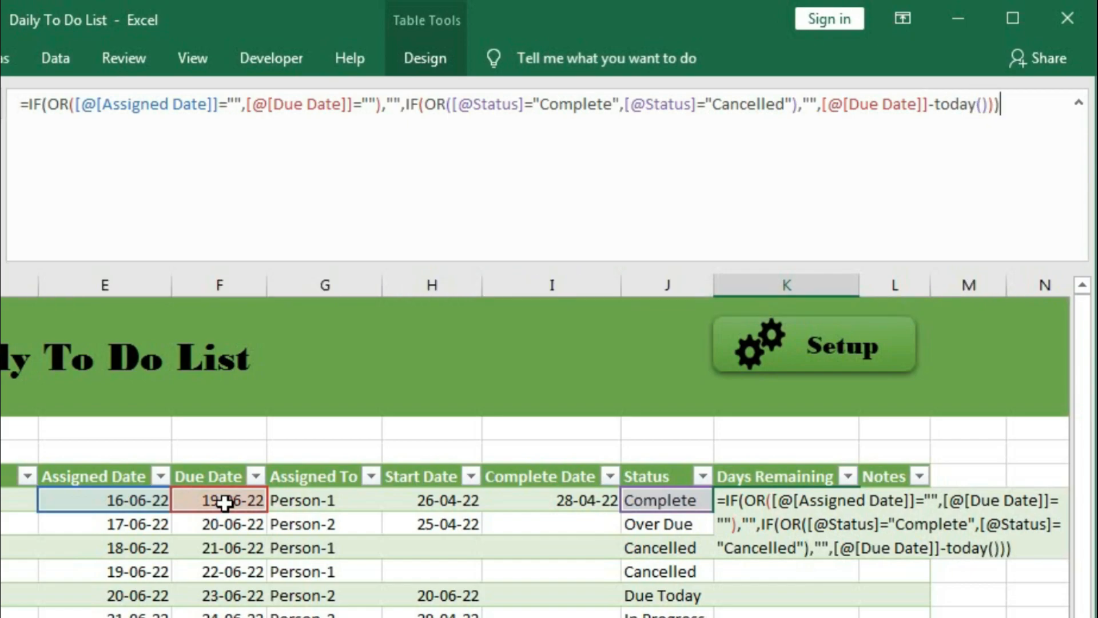
{"action": "key", "text": "Return"}
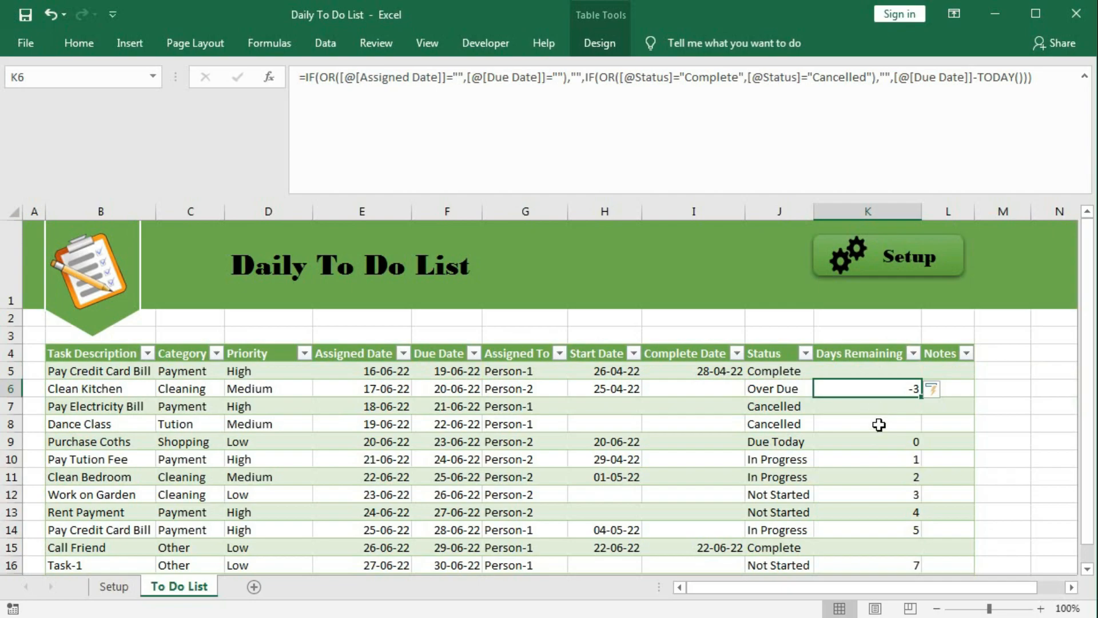
Step: Check the calculated Days Remaining values down the column against each task's status
{"action": "scroll", "coordinate": [844, 495], "scroll_direction": "down", "scroll_amount": 2}
{"action": "scroll", "coordinate": [879, 439], "scroll_direction": "up", "scroll_amount": 2}
{"action": "left_click", "coordinate": [878, 440]}
{"action": "left_click", "coordinate": [879, 463]}
{"action": "left_click_drag", "start_coordinate": [880, 469], "coordinate": [879, 547]}
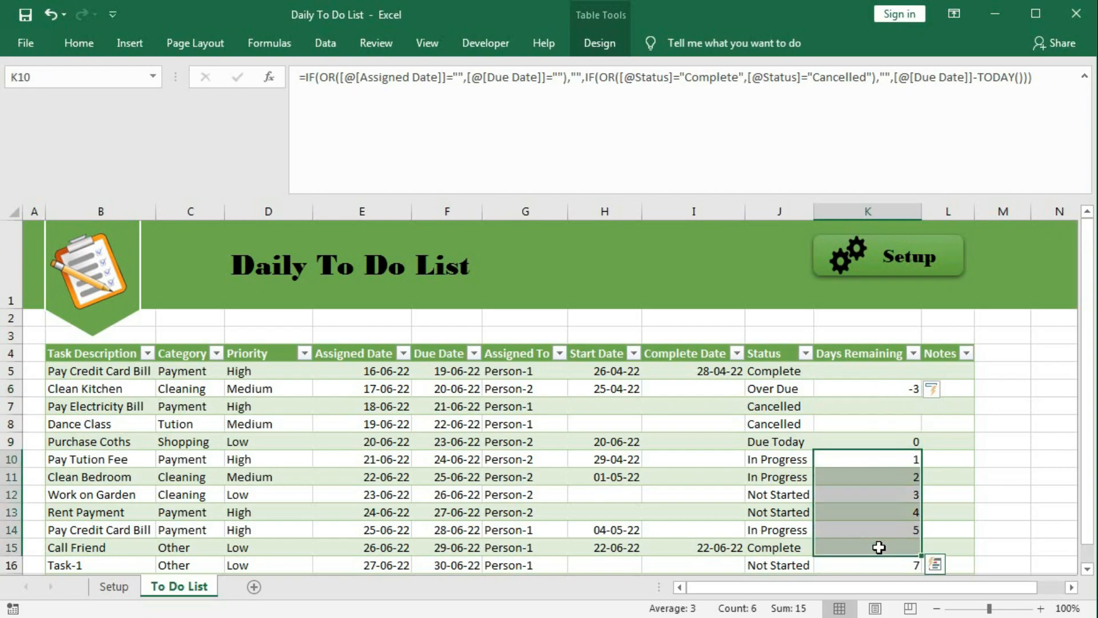
{"action": "scroll", "coordinate": [865, 468], "scroll_direction": "down", "scroll_amount": 1}
{"action": "scroll", "coordinate": [863, 461], "scroll_direction": "up", "scroll_amount": 1}
Step: Shrink the formula bar to one line and open the Custom number format settings for Days Remaining cells K5:K18
{"action": "left_click_drag", "start_coordinate": [804, 195], "coordinate": [807, 80]}
{"action": "left_click_drag", "start_coordinate": [853, 263], "coordinate": [849, 493]}
{"action": "right_click", "coordinate": [856, 423]}
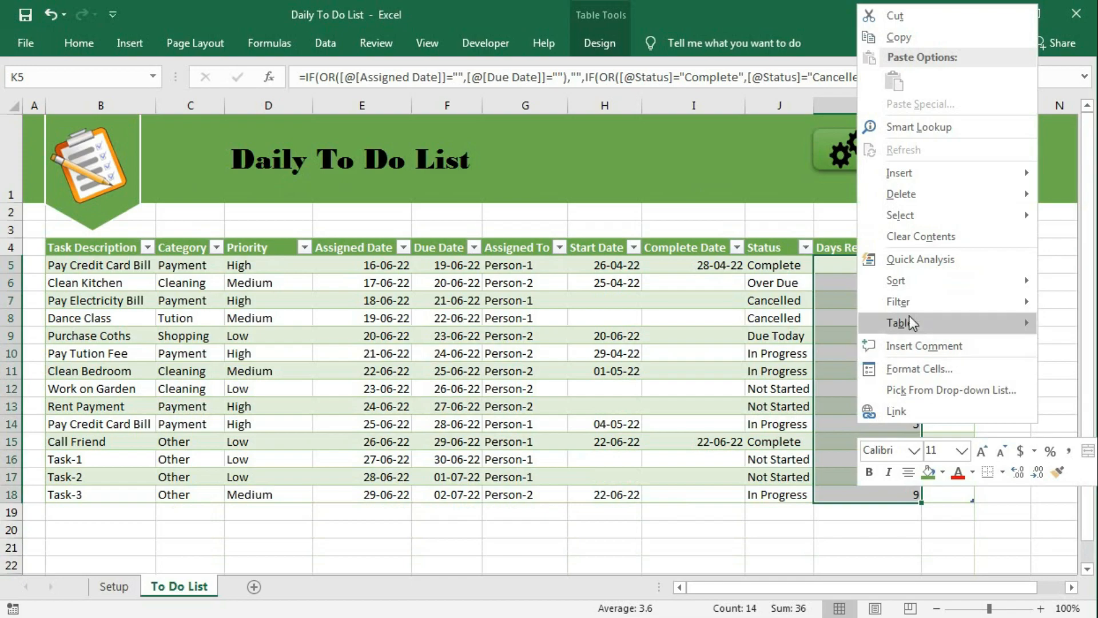
{"action": "left_click", "coordinate": [895, 368]}
{"action": "left_click_drag", "start_coordinate": [736, 171], "coordinate": [336, 126]}
{"action": "left_click", "coordinate": [257, 315]}
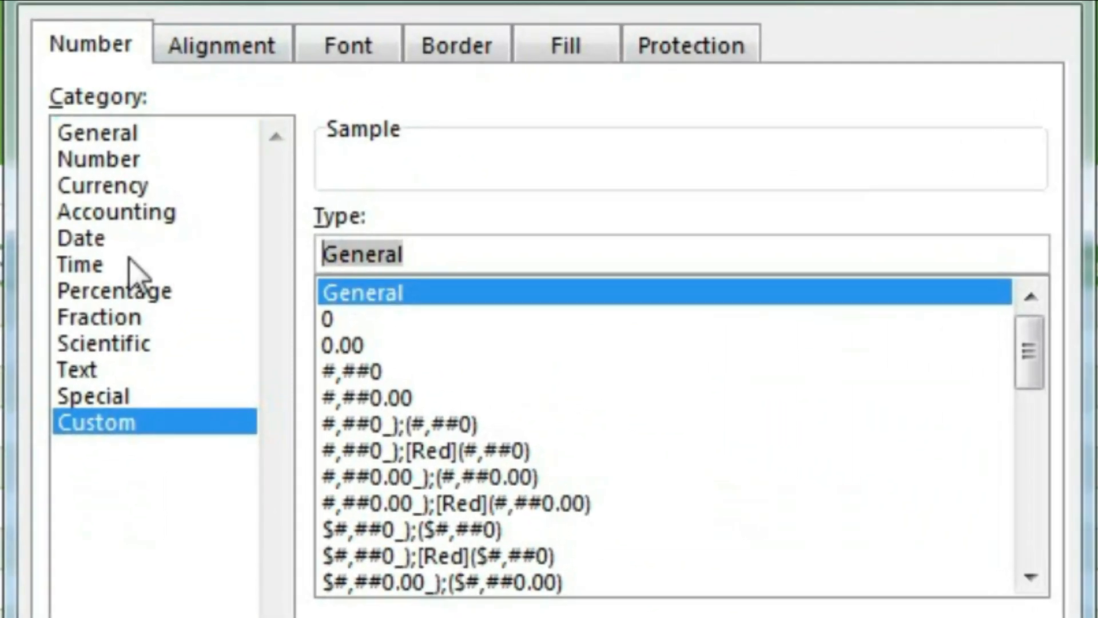
Step: Apply the custom number format 0 "Day Remain";0 "Over Due";; to the selected Days Remaining cells
{"action": "type", "text": "0"}
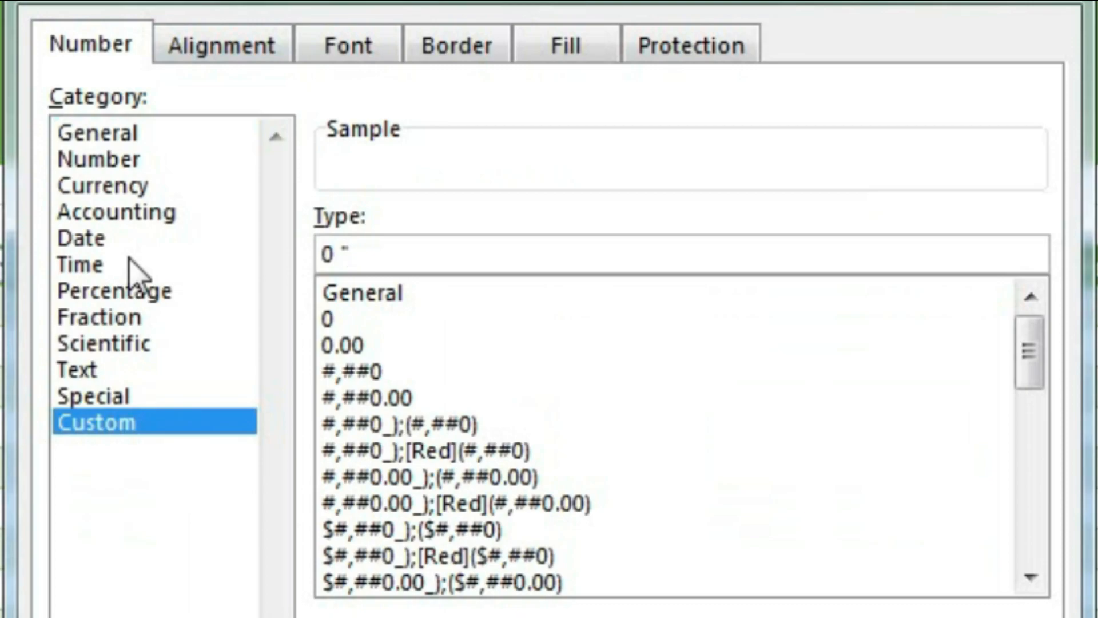
{"action": "type", "text": "Day"}
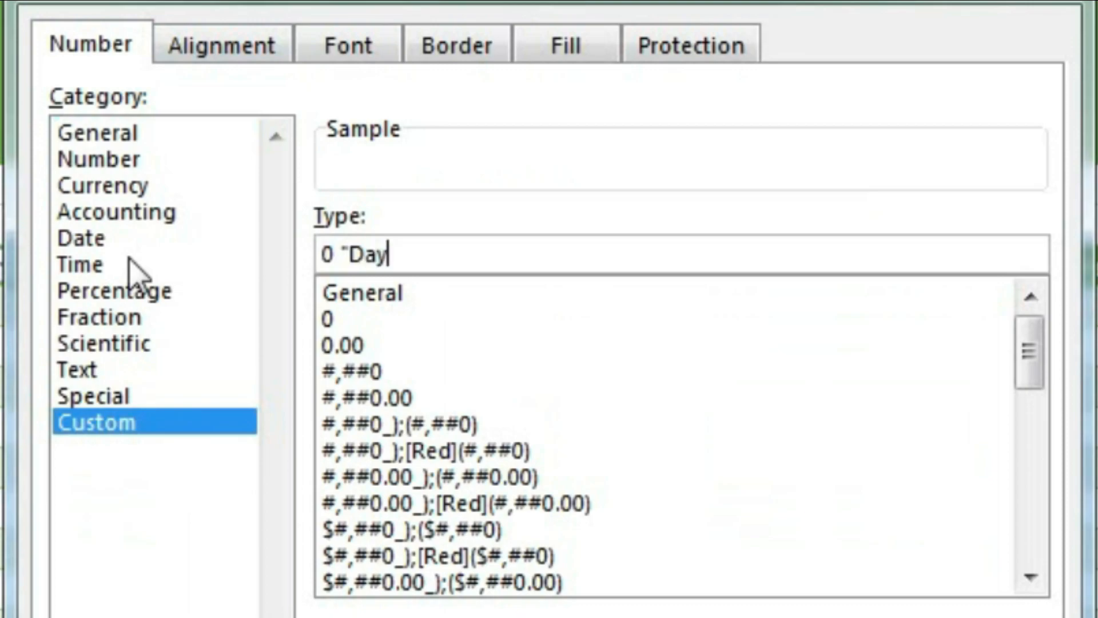
{"action": "type", "text": " Remain\";"}
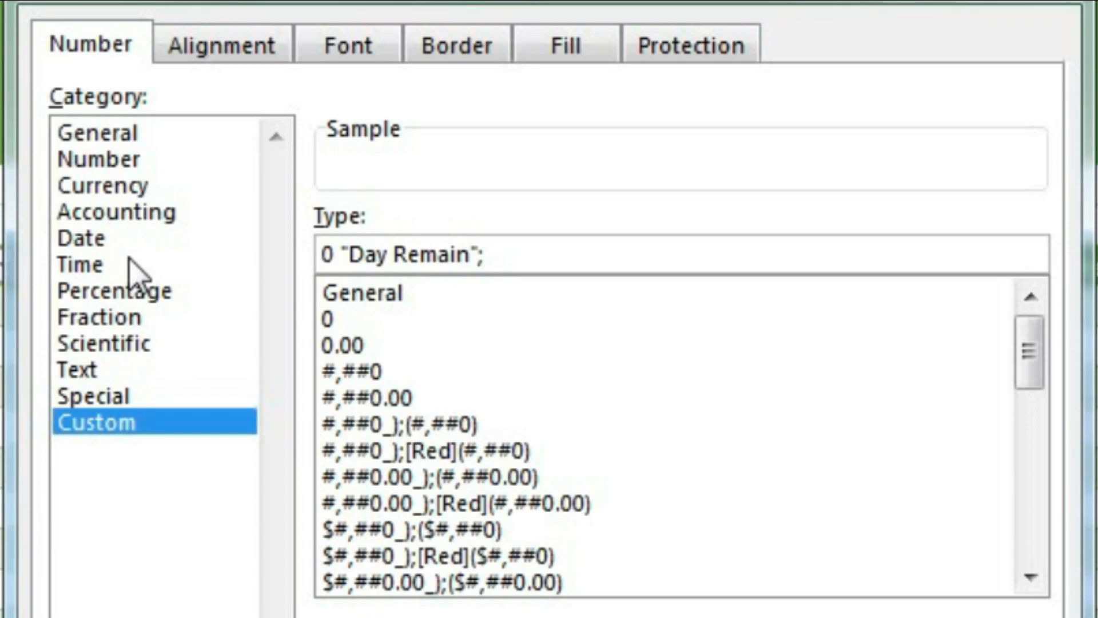
{"action": "type", "text": "0 \"Over "}
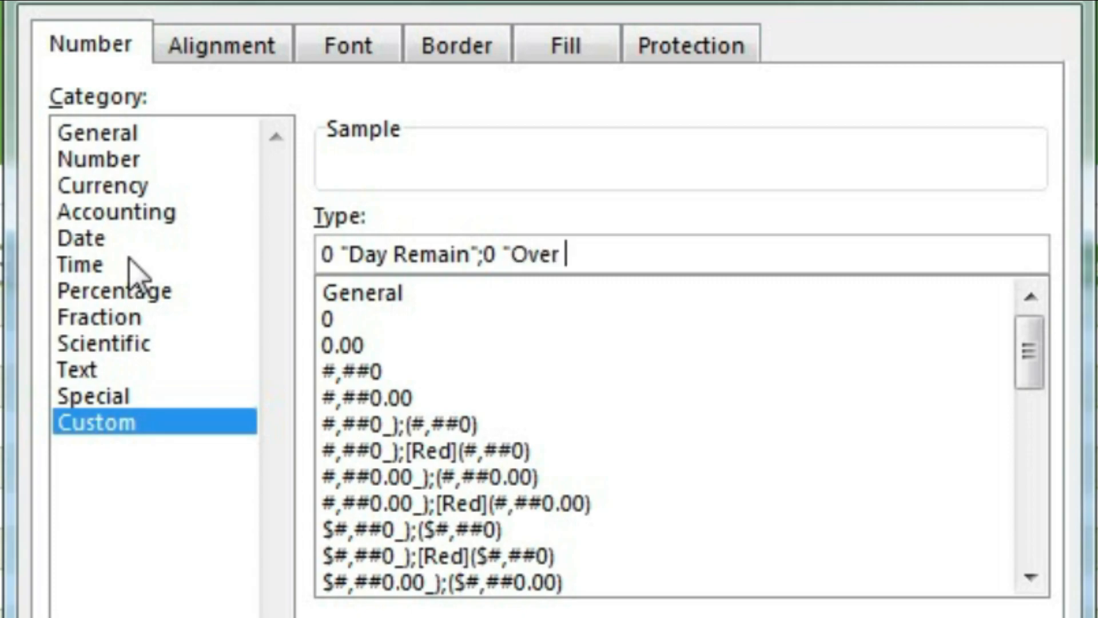
{"action": "type", "text": "Due"}
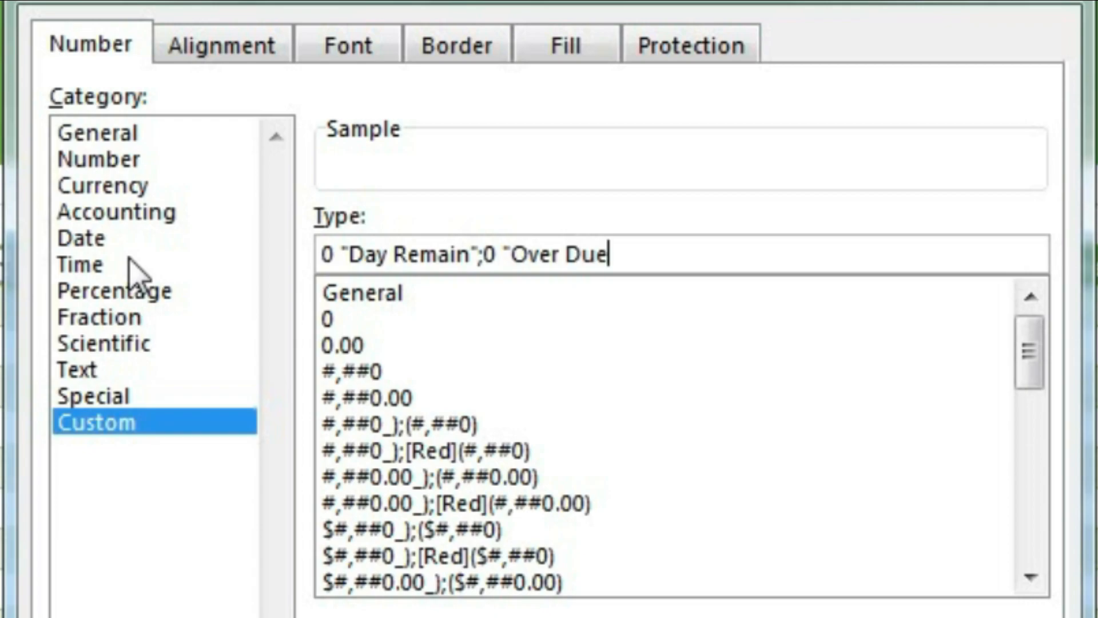
{"action": "type", "text": "\";;"}
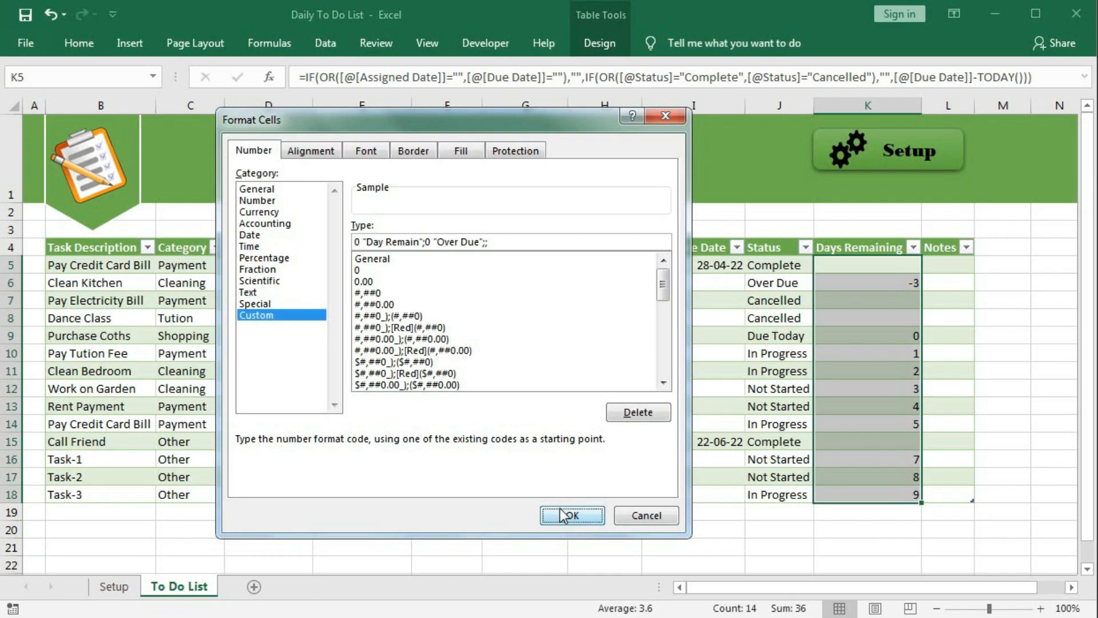
{"action": "left_click", "coordinate": [563, 515]}
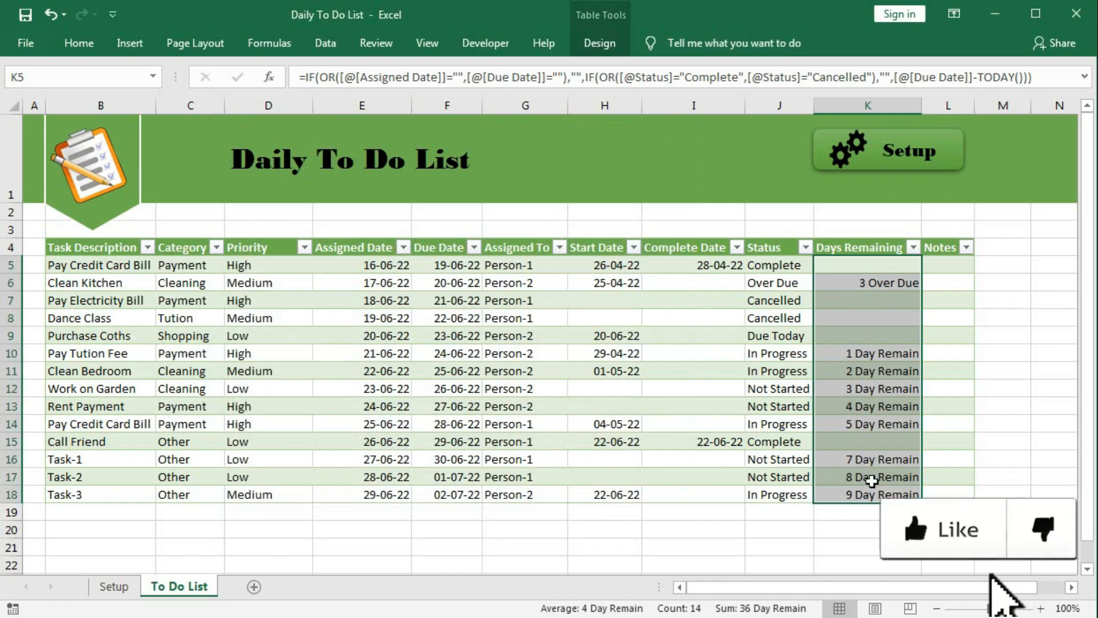
Step: Review the formatted Days Remaining cells and the Notes column cells beside them
{"action": "left_click", "coordinate": [849, 436]}
{"action": "left_click", "coordinate": [859, 320]}
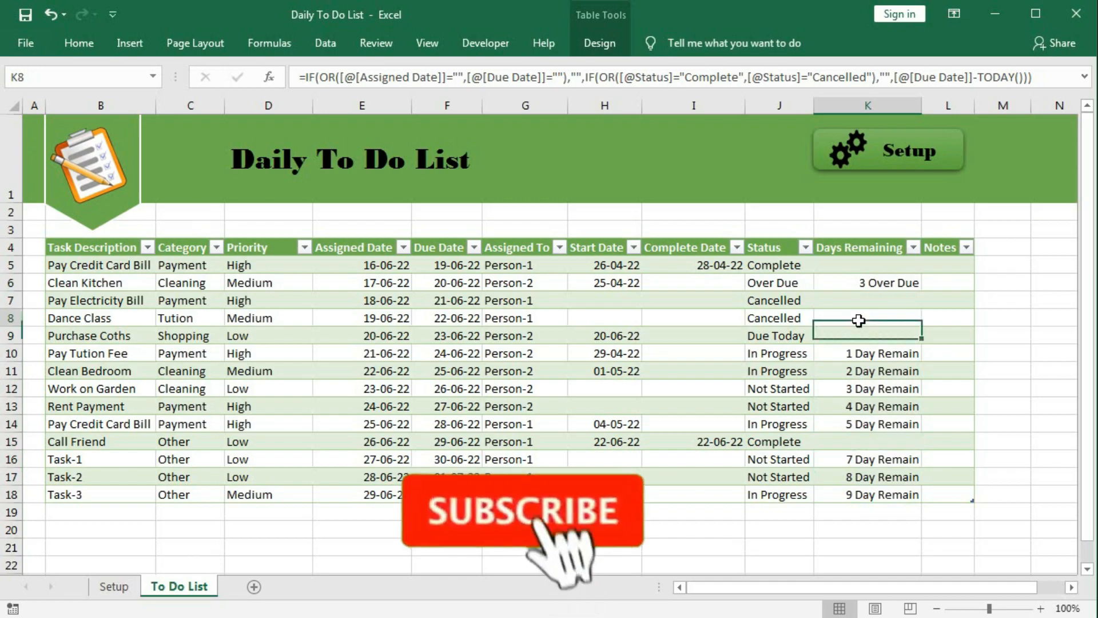
{"action": "key", "text": "Up"}
{"action": "key", "text": "Up"}
{"action": "key", "text": "Up"}
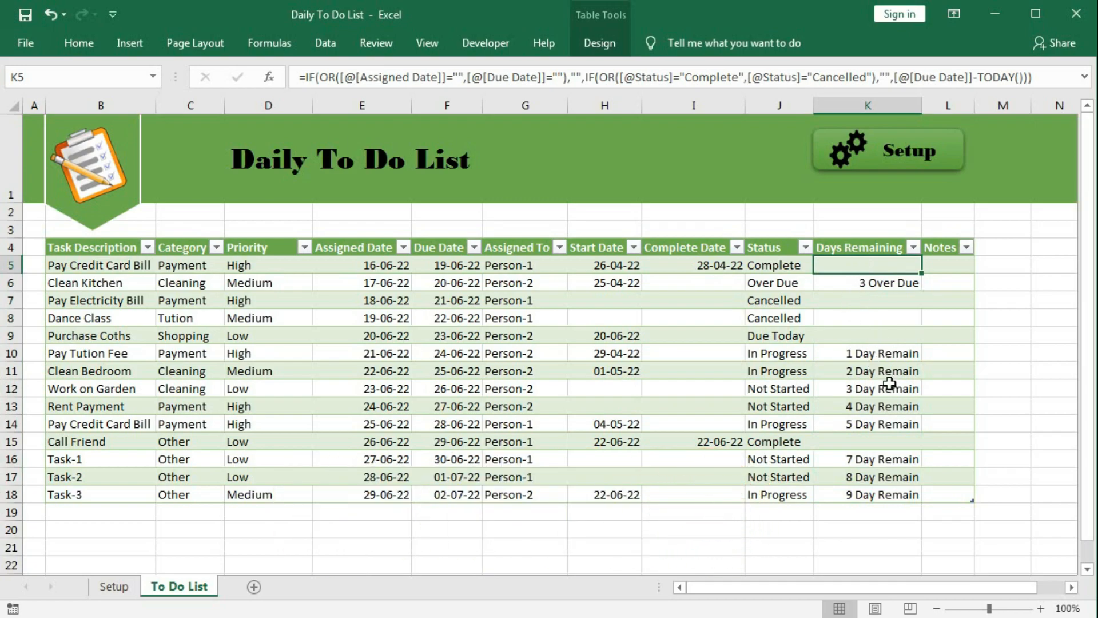
{"action": "left_click_drag", "start_coordinate": [941, 266], "coordinate": [936, 483]}
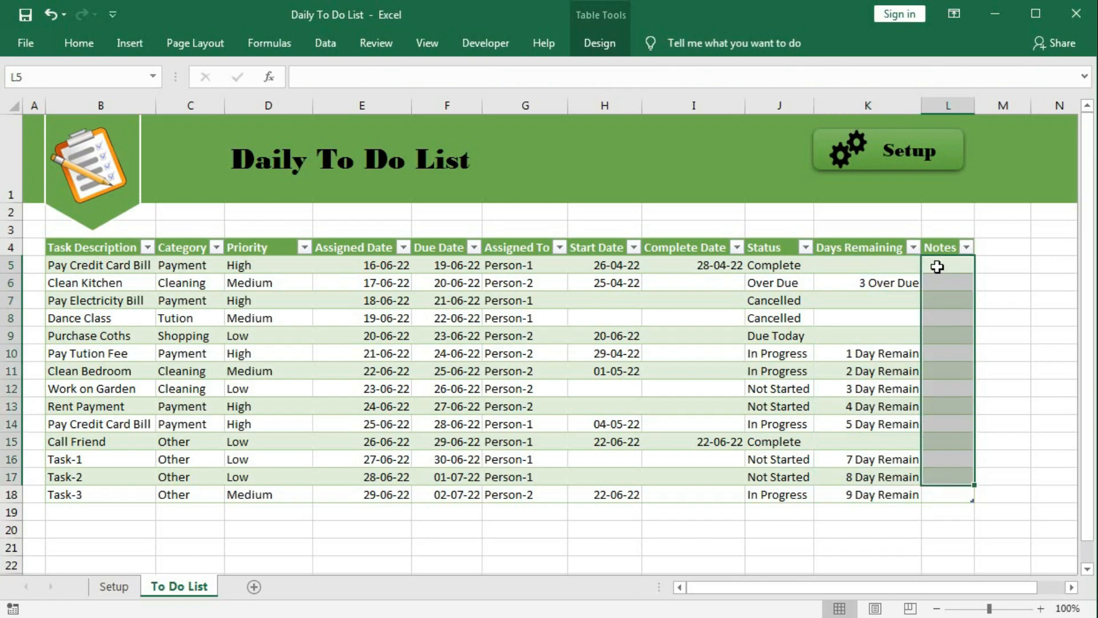
{"action": "left_click", "coordinate": [936, 266]}
{"action": "left_click", "coordinate": [935, 303]}
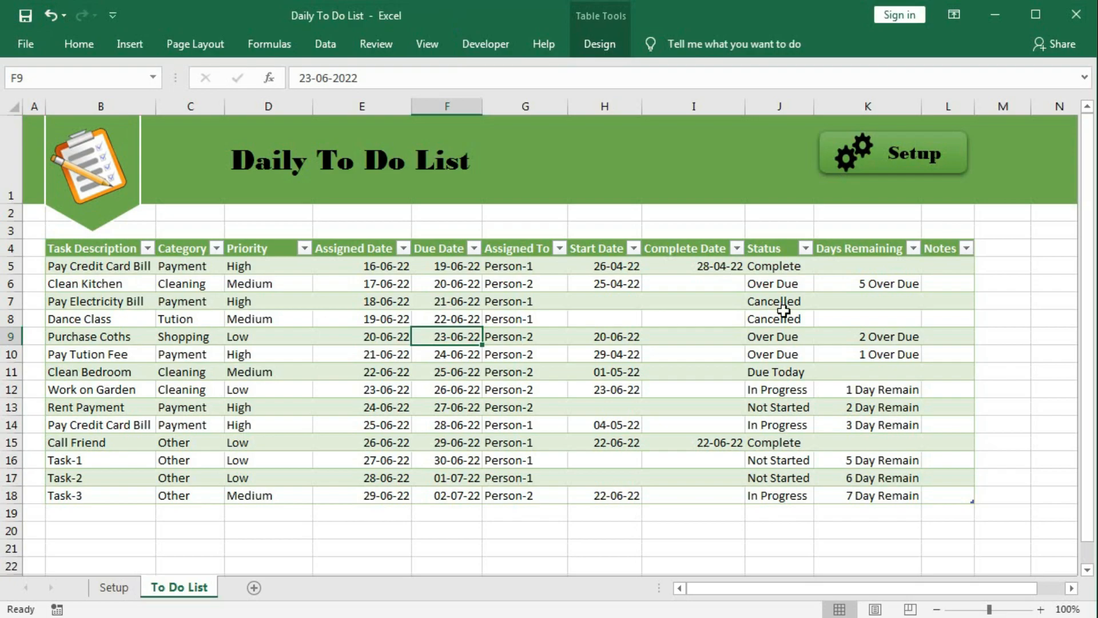
Step: Start a new conditional formatting rule for table cells B5:L18 that uses a formula to determine which cells to format
{"action": "left_click_drag", "start_coordinate": [71, 267], "coordinate": [938, 493]}
{"action": "left_click", "coordinate": [78, 44]}
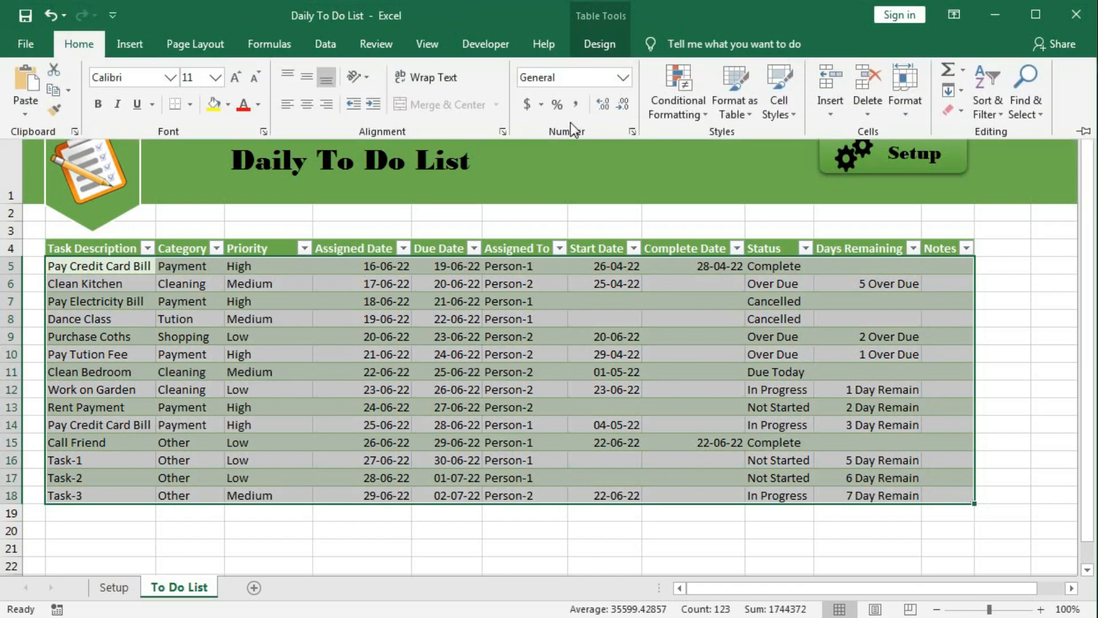
{"action": "left_click", "coordinate": [660, 113]}
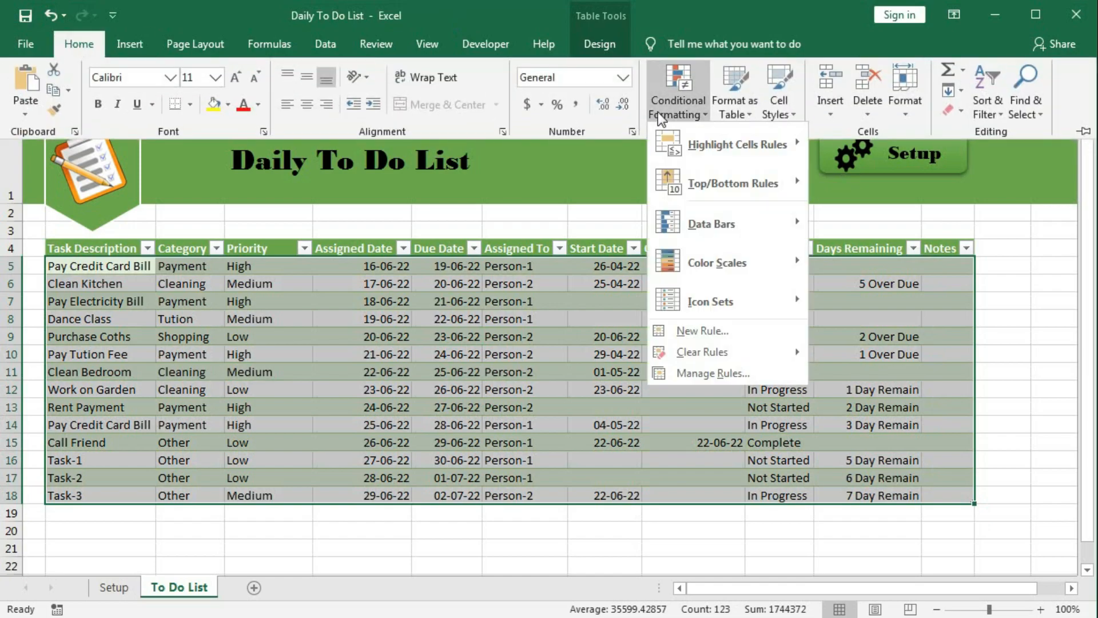
{"action": "left_click", "coordinate": [693, 331]}
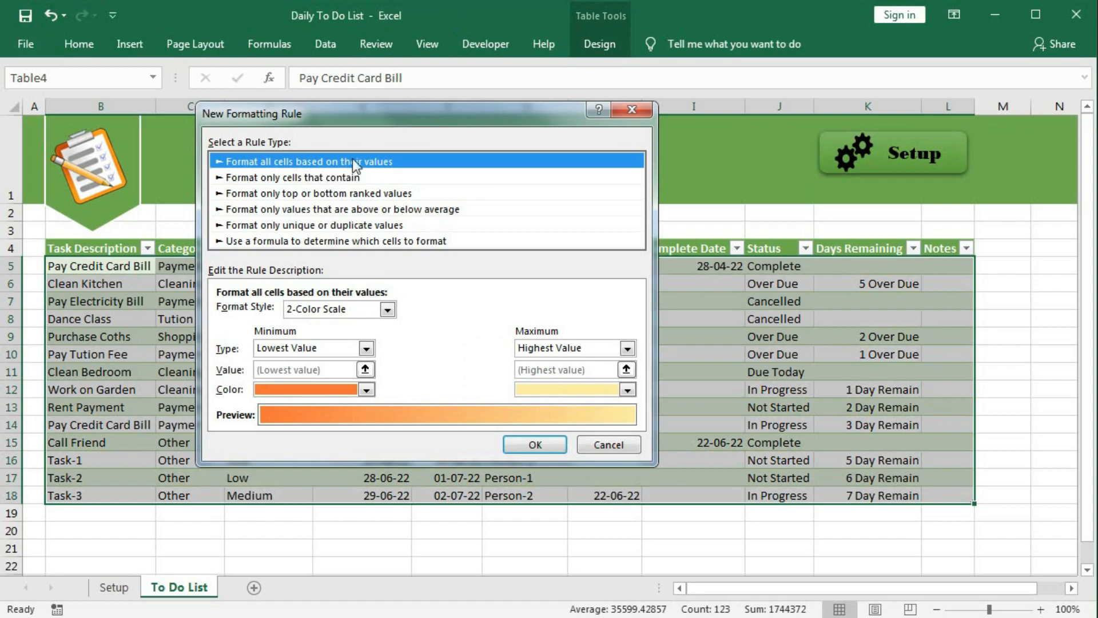
{"action": "left_click", "coordinate": [390, 241]}
{"action": "left_click", "coordinate": [276, 312]}
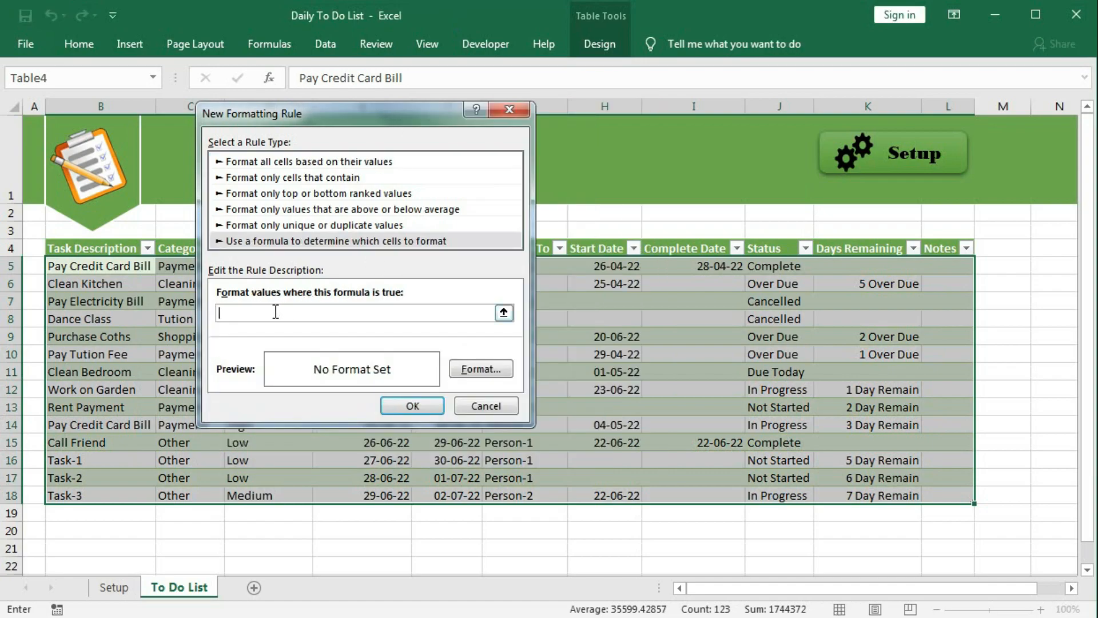
Step: Set the new conditional formatting rule's formula to =$J5="Complete"
{"action": "left_click", "coordinate": [766, 267]}
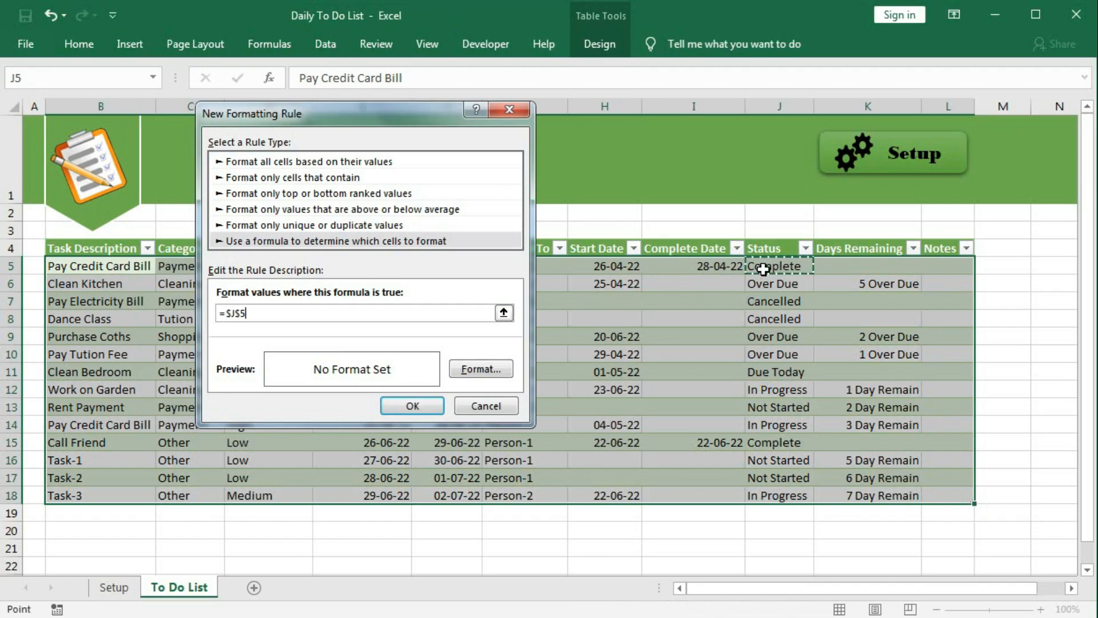
{"action": "key", "text": "F4"}
{"action": "type", "text": "=\"Complete"}
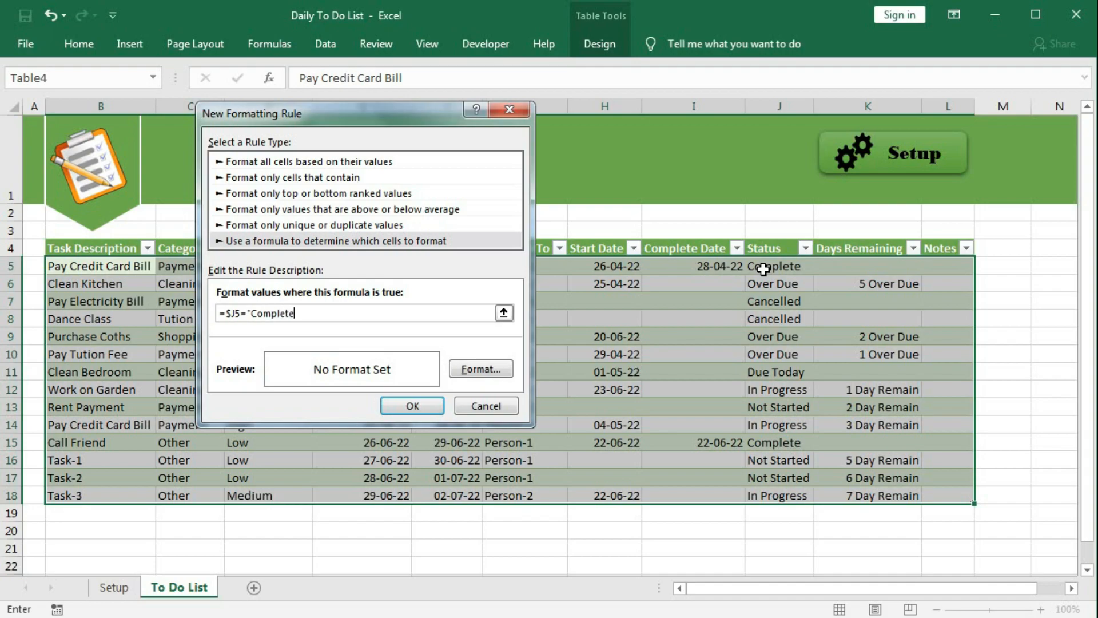
Step: Give the Complete rule a bold orange font and apply it to the table
{"action": "left_click", "coordinate": [484, 366]}
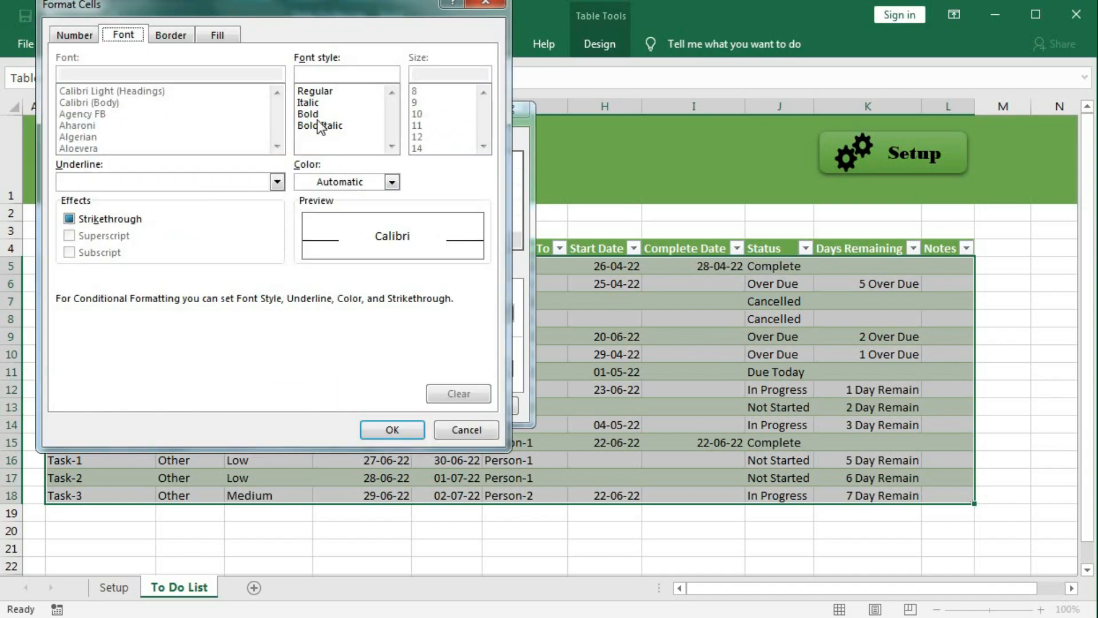
{"action": "left_click", "coordinate": [319, 115]}
{"action": "left_click", "coordinate": [392, 183]}
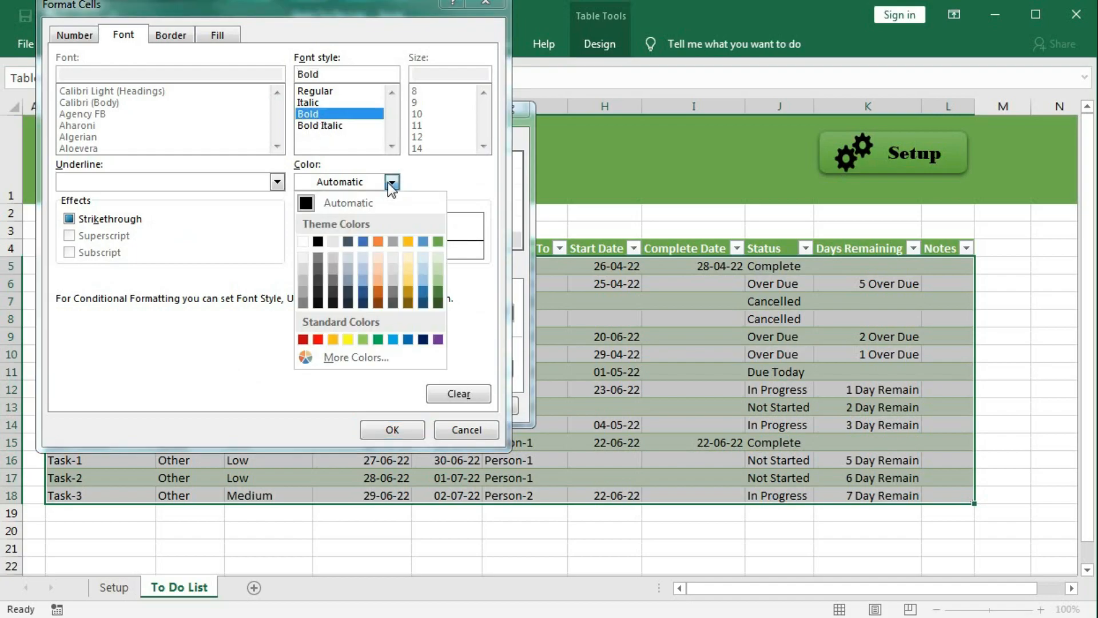
{"action": "left_click", "coordinate": [377, 242]}
{"action": "left_click", "coordinate": [396, 429]}
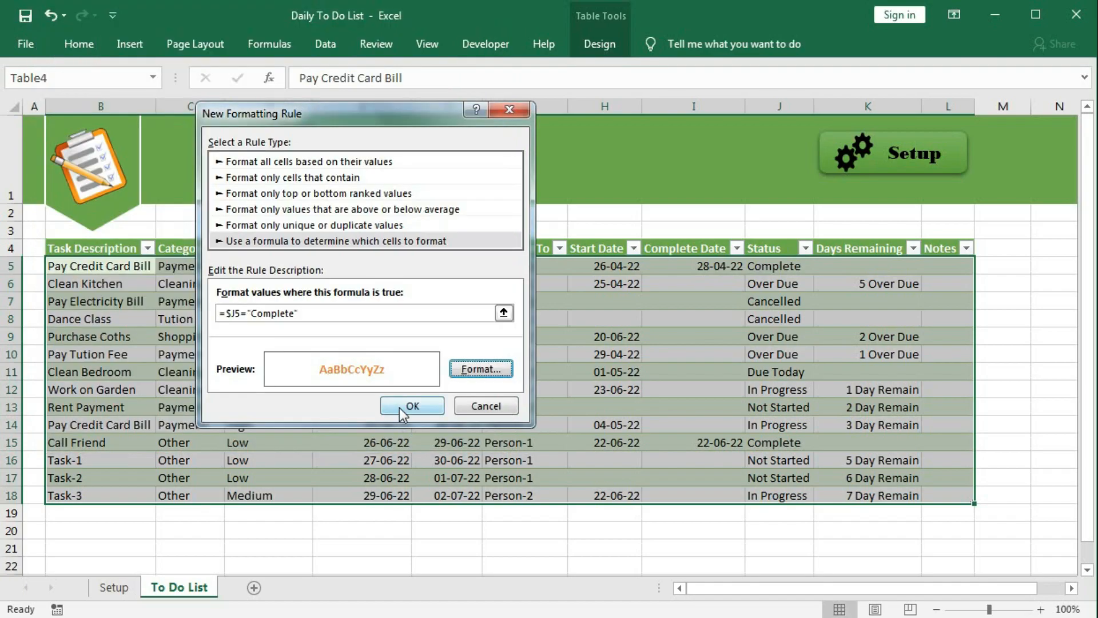
{"action": "left_click", "coordinate": [412, 406]}
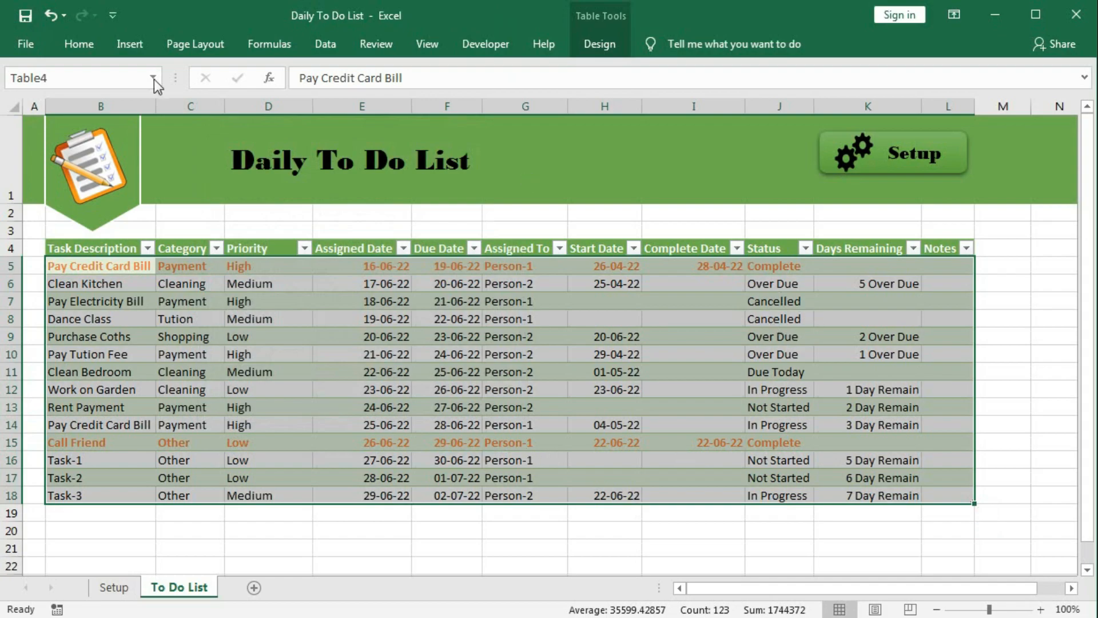
Step: Create another formula-based conditional formatting rule for table cells B5:L18 with the formula =$J5="Cancelled"
{"action": "left_click", "coordinate": [81, 44]}
{"action": "left_click", "coordinate": [695, 114]}
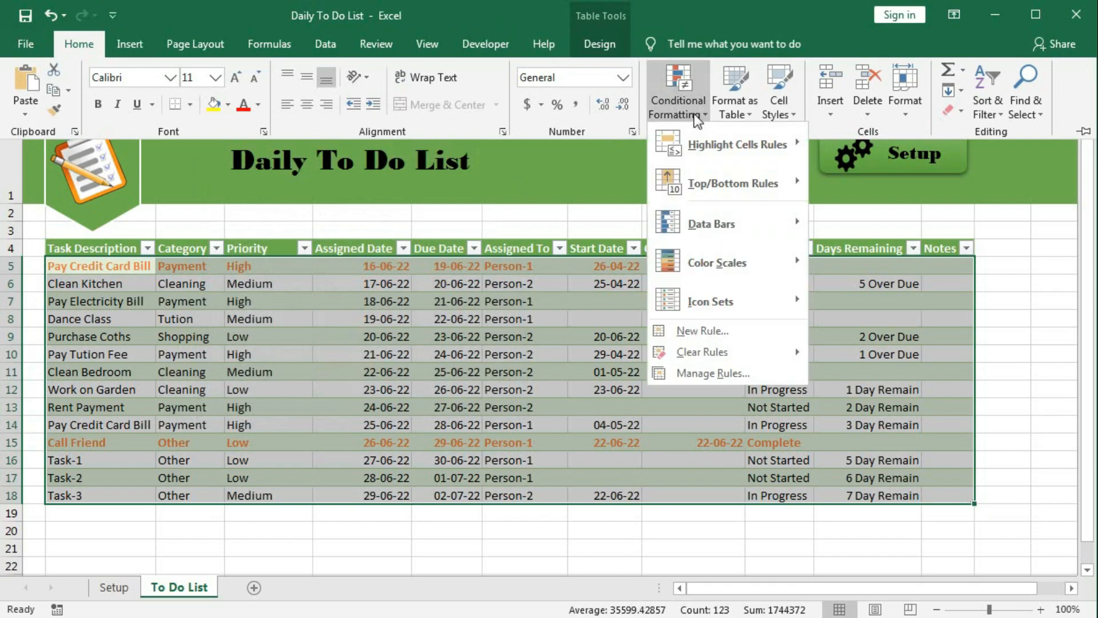
{"action": "left_click", "coordinate": [703, 330]}
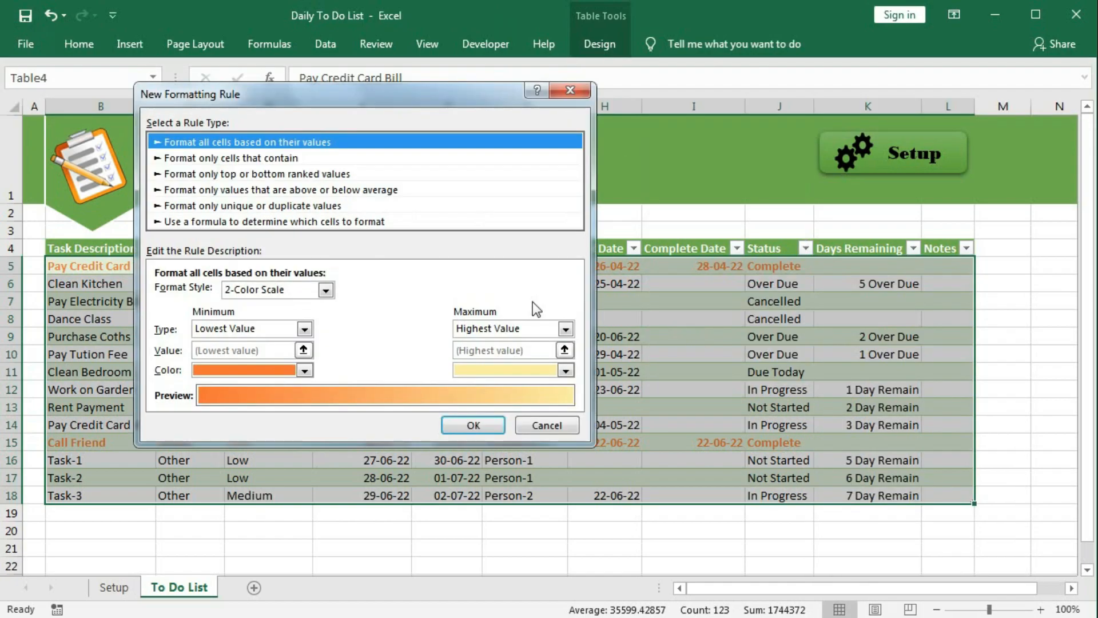
{"action": "left_click", "coordinate": [276, 222]}
{"action": "left_click", "coordinate": [203, 292]}
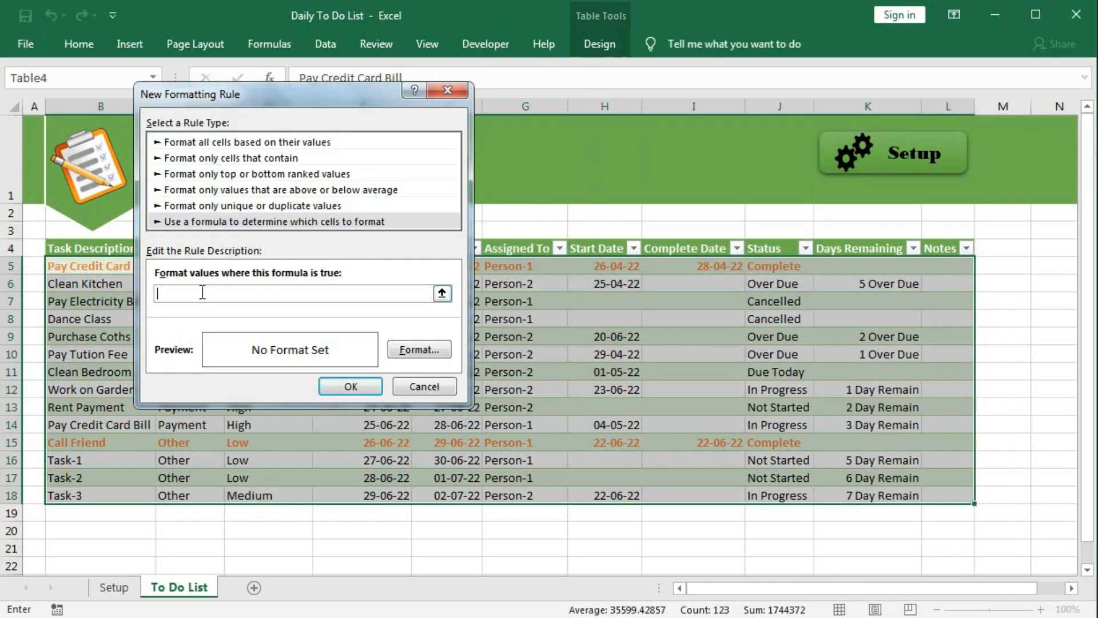
{"action": "type", "text": "="}
{"action": "left_click", "coordinate": [769, 267]}
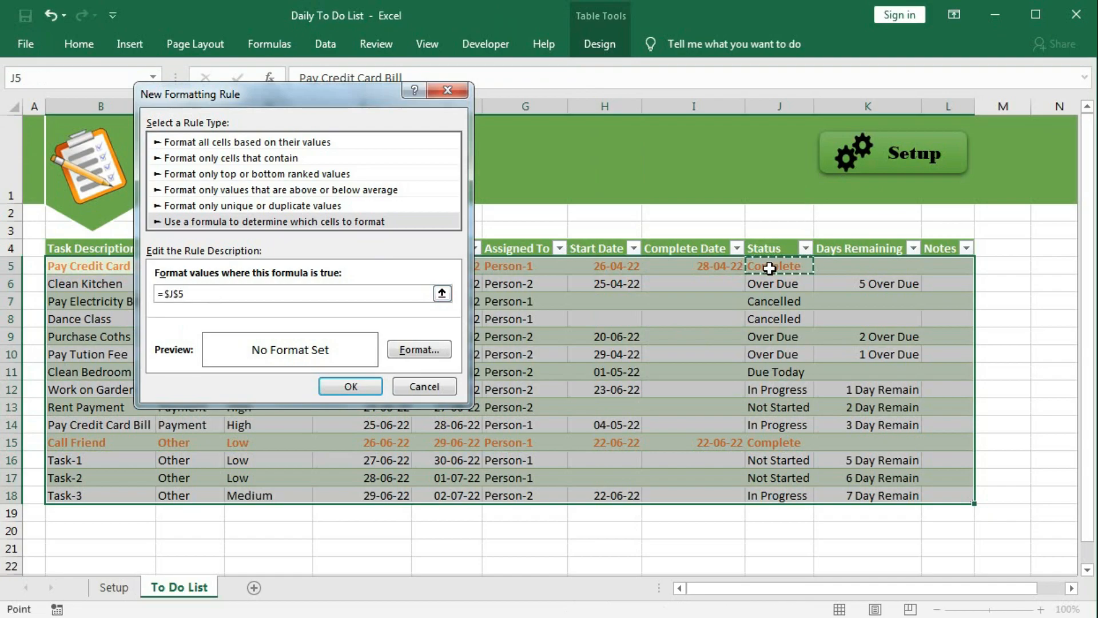
{"action": "key", "text": "F4"}
{"action": "key", "text": "F4"}
{"action": "type", "text": "=\"Can"}
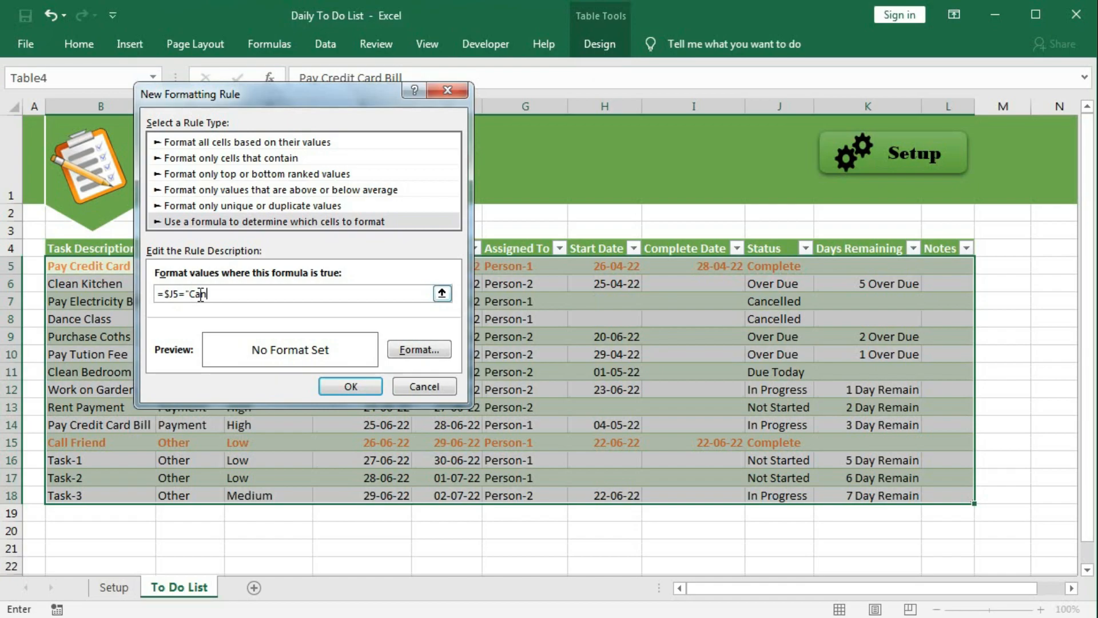
Step: Give the Cancelled rule a bold dark red font with strikethrough, apply it, and deselect the table
{"action": "left_click", "coordinate": [434, 353]}
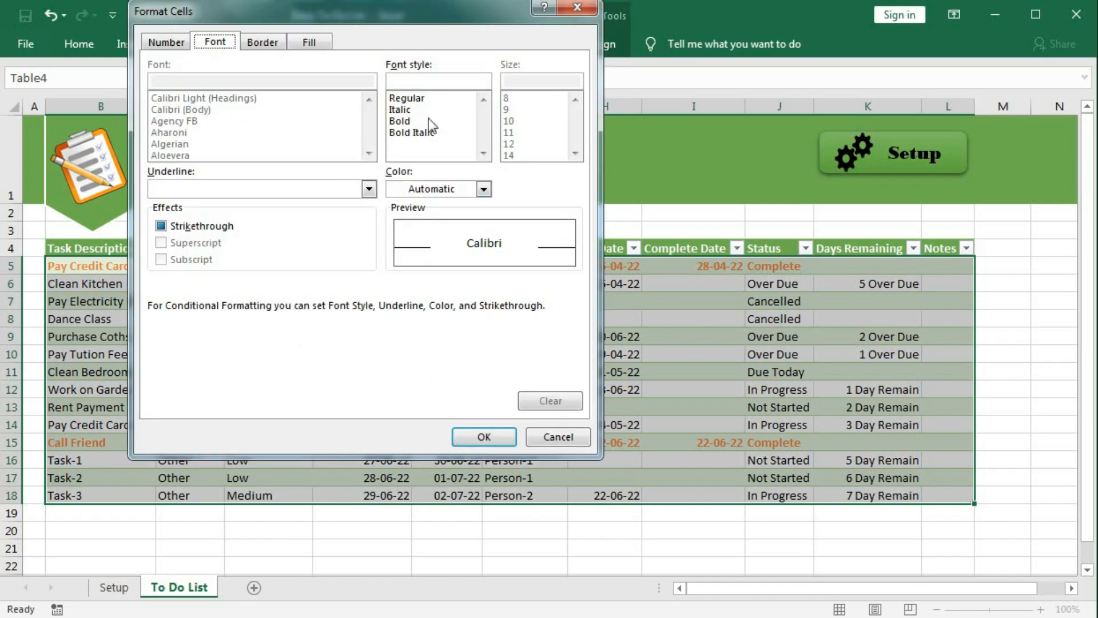
{"action": "left_click", "coordinate": [405, 121]}
{"action": "left_click", "coordinate": [483, 188]}
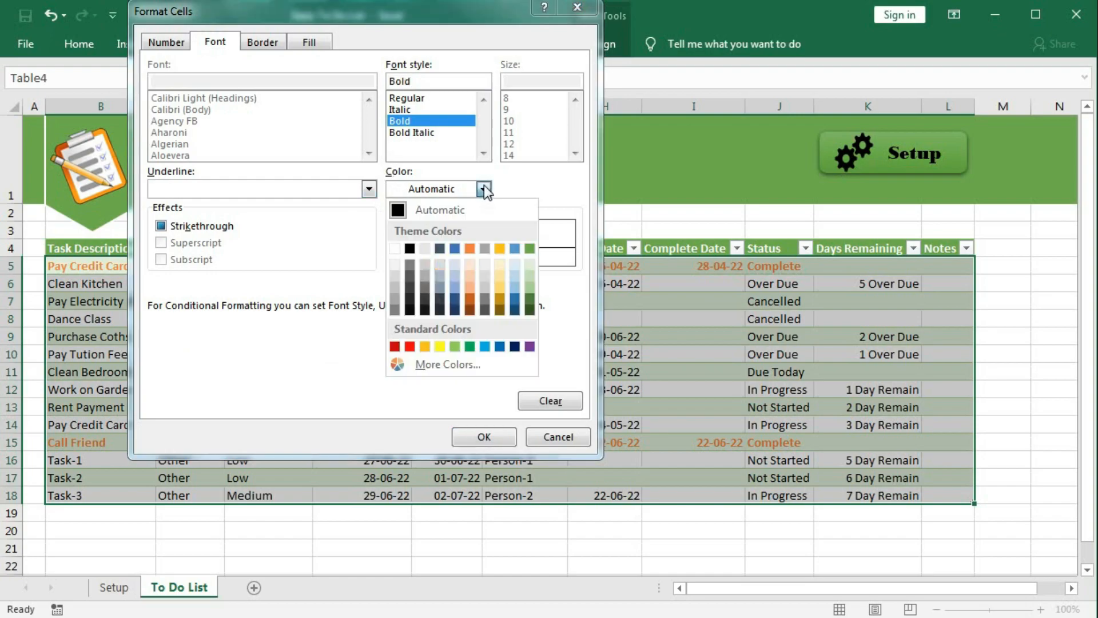
{"action": "left_click", "coordinate": [396, 347]}
{"action": "left_click", "coordinate": [162, 226]}
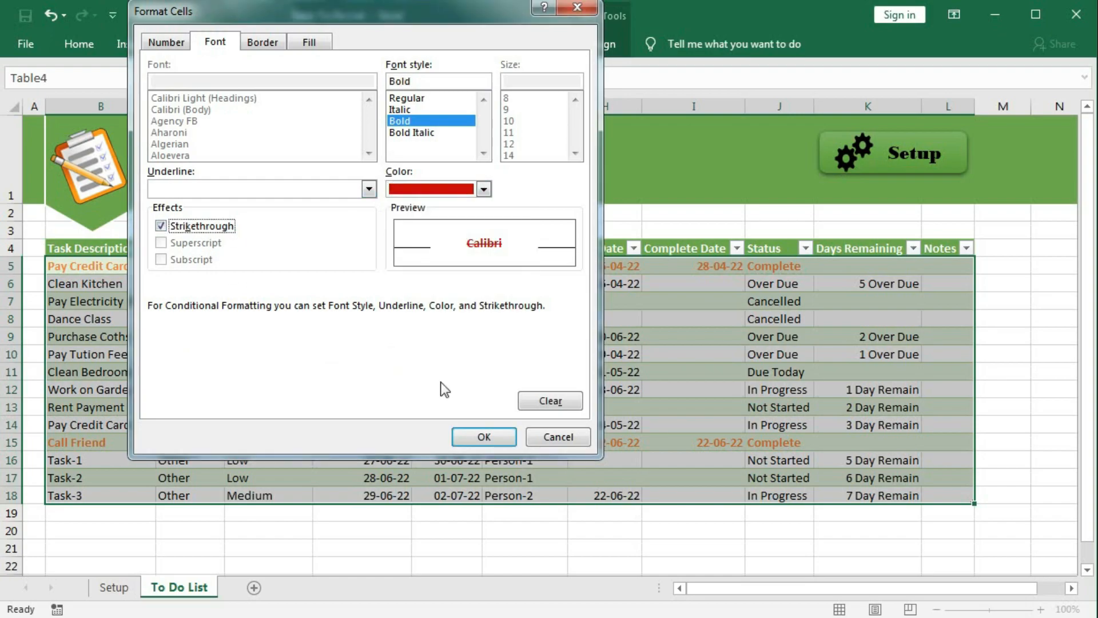
{"action": "left_click", "coordinate": [468, 432]}
{"action": "left_click", "coordinate": [353, 385]}
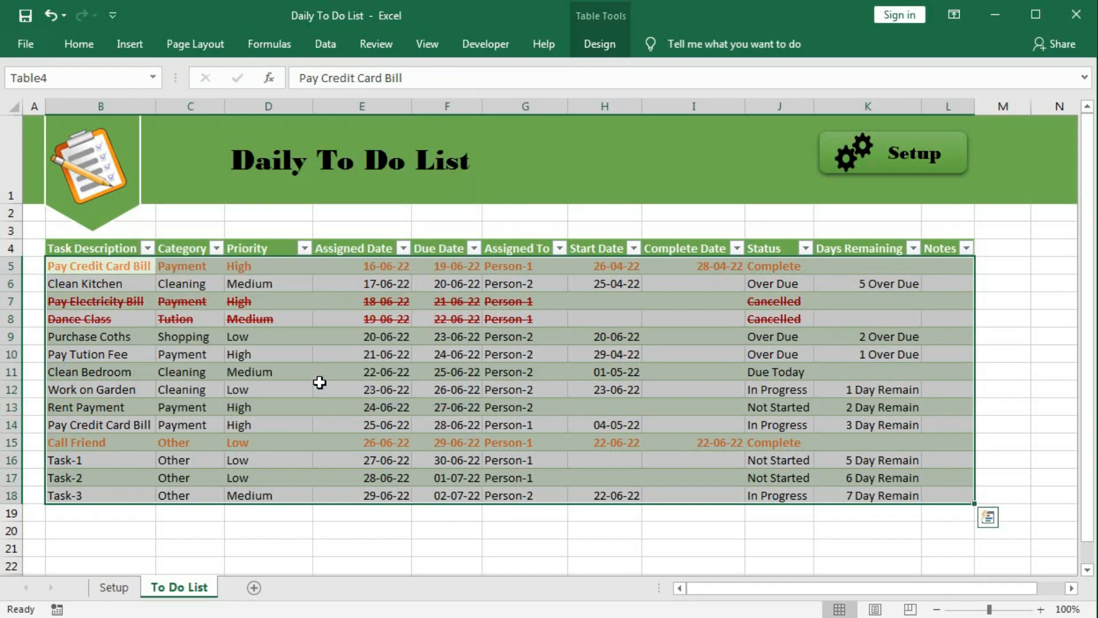
{"action": "left_click", "coordinate": [422, 379]}
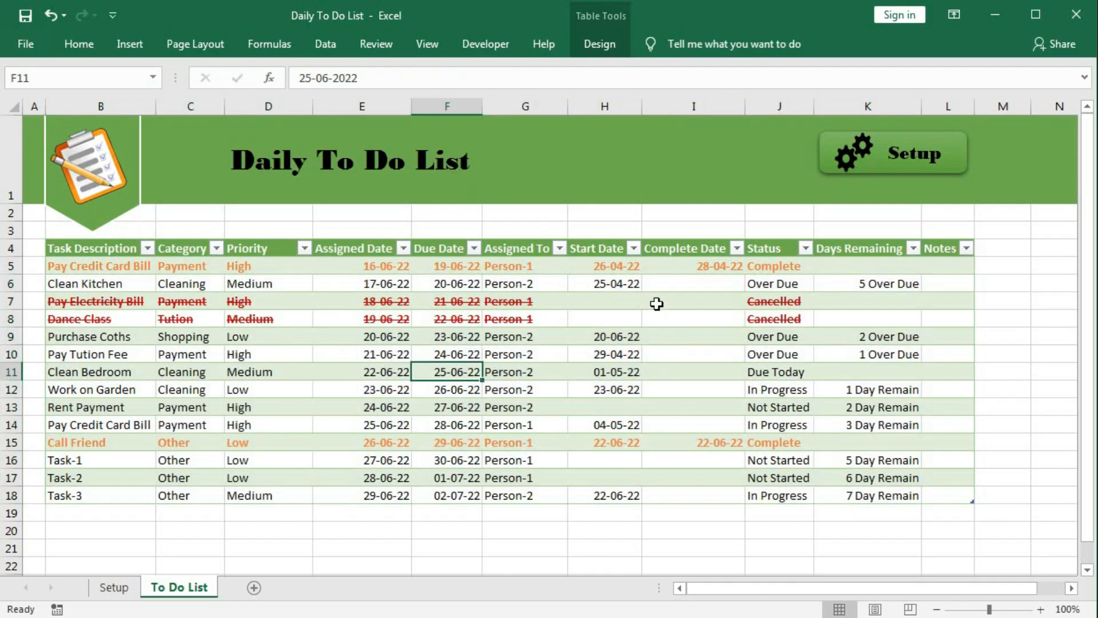
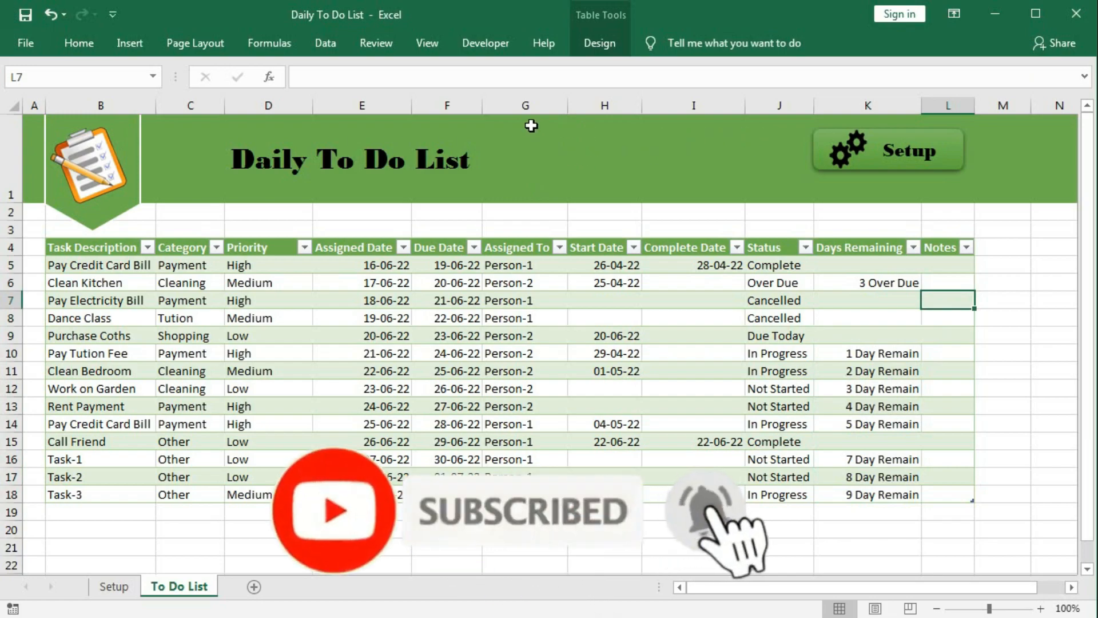
Step: Switch to the finished example to-do list workbook and shrink its formula bar to one line to view the dashboard
{"action": "left_click", "coordinate": [510, 617]}
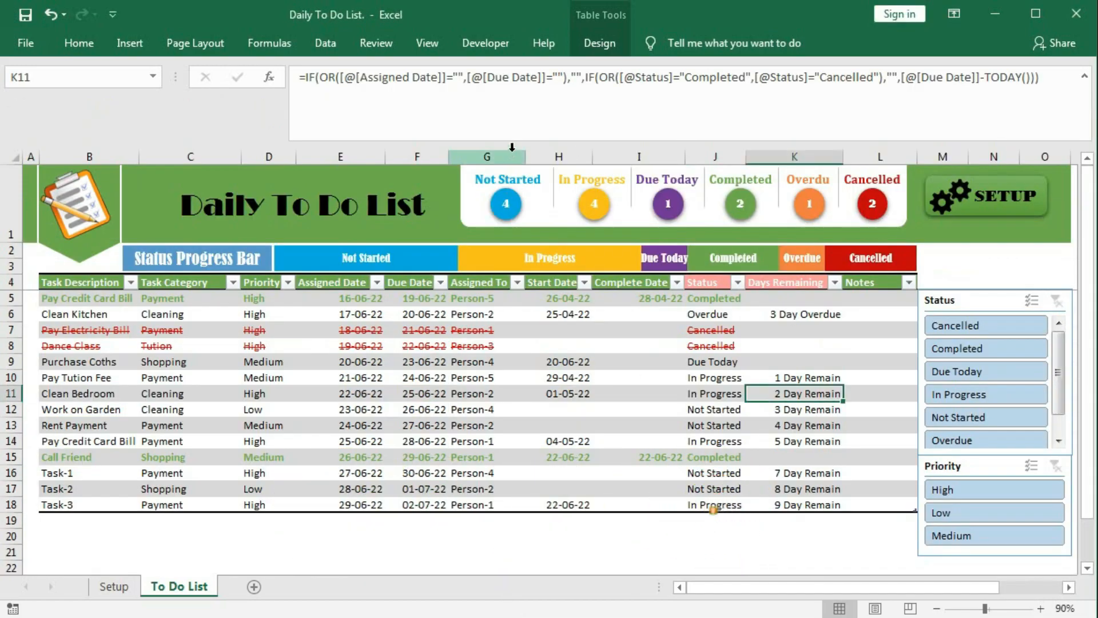
{"action": "left_click_drag", "start_coordinate": [514, 132], "coordinate": [513, 86]}
{"action": "left_click", "coordinate": [543, 309]}
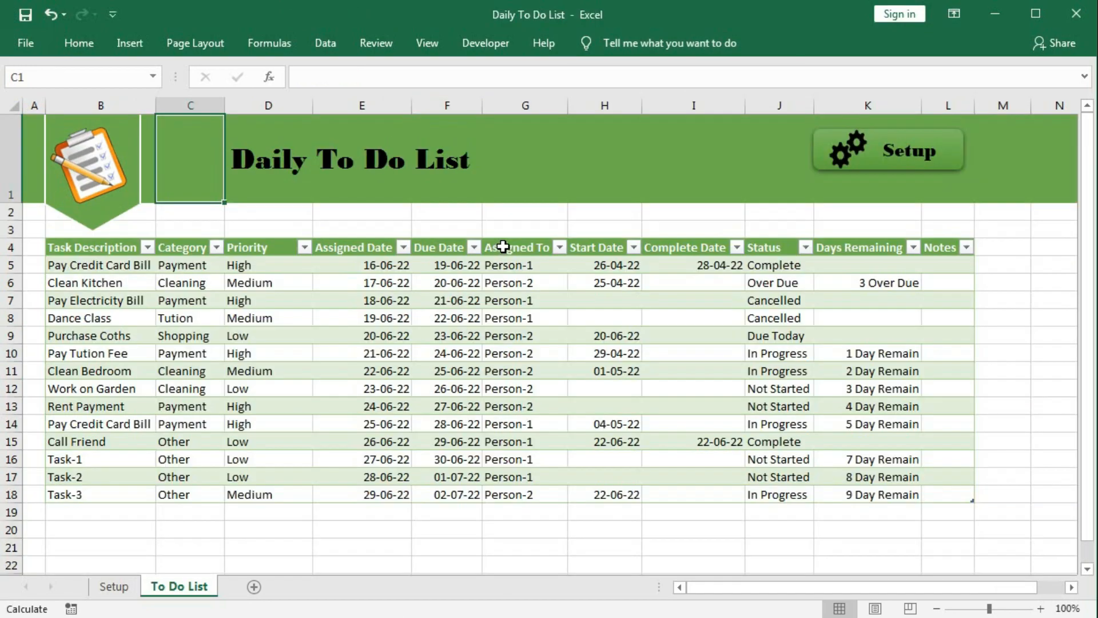
Step: On the Setup sheet, enter Not Started, In Progress, Due Today, Completed, Over Due and Cancelled across cells M6:R6
{"action": "left_click", "coordinate": [114, 586]}
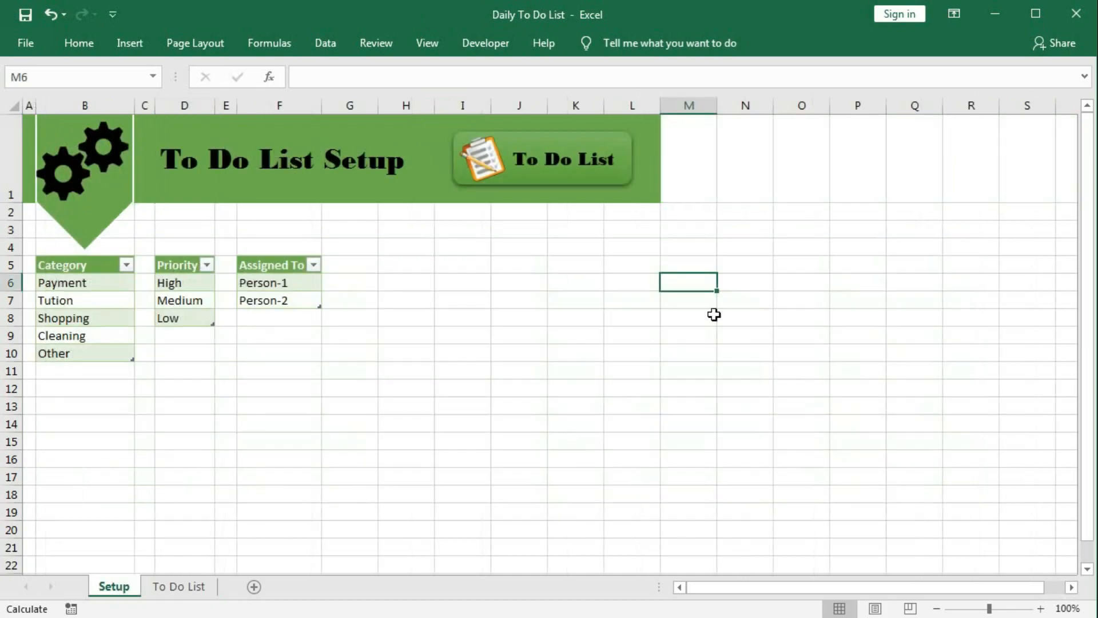
{"action": "type", "text": "N"}
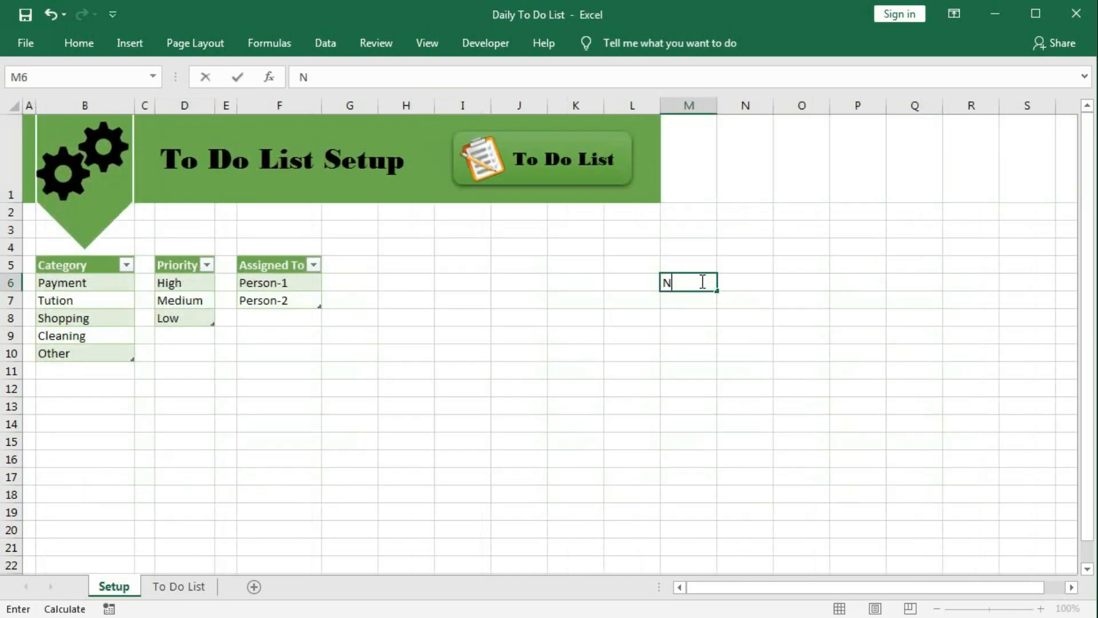
{"action": "type", "text": "ot Started"}
{"action": "key", "text": "Tab"}
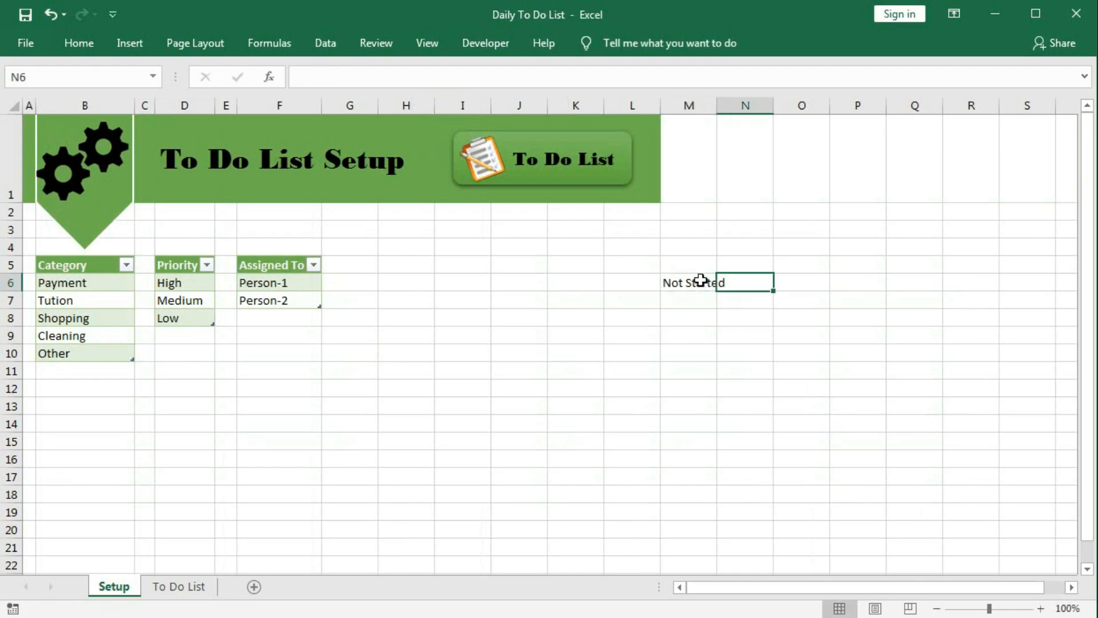
{"action": "type", "text": "In Progress"}
{"action": "key", "text": "Tab"}
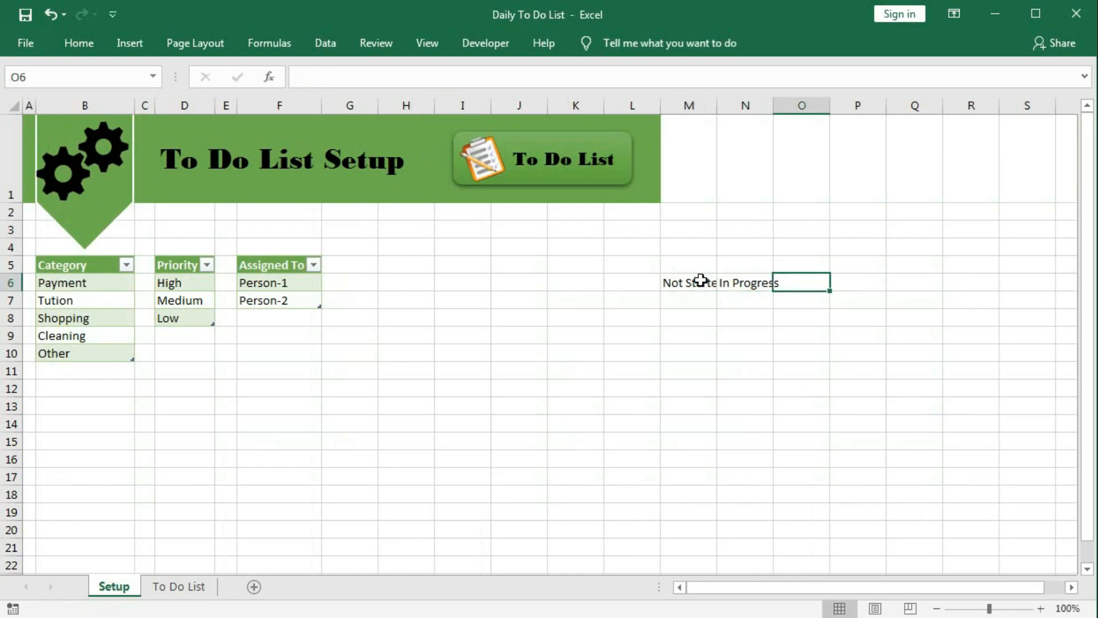
{"action": "type", "text": "Due Today"}
{"action": "key", "text": "Tab"}
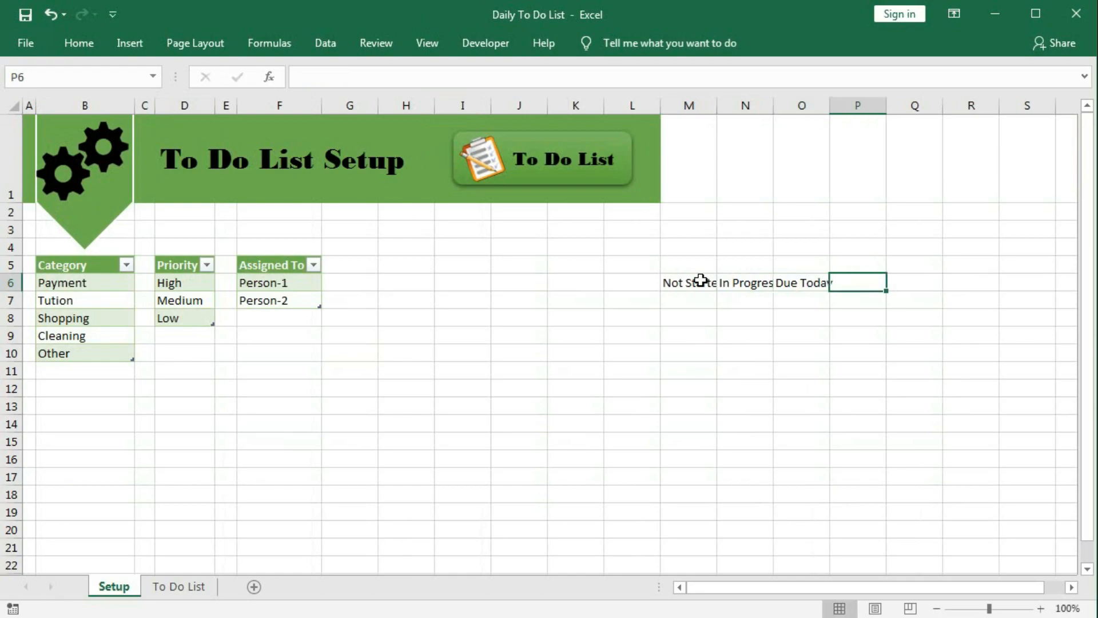
{"action": "type", "text": "Completed"}
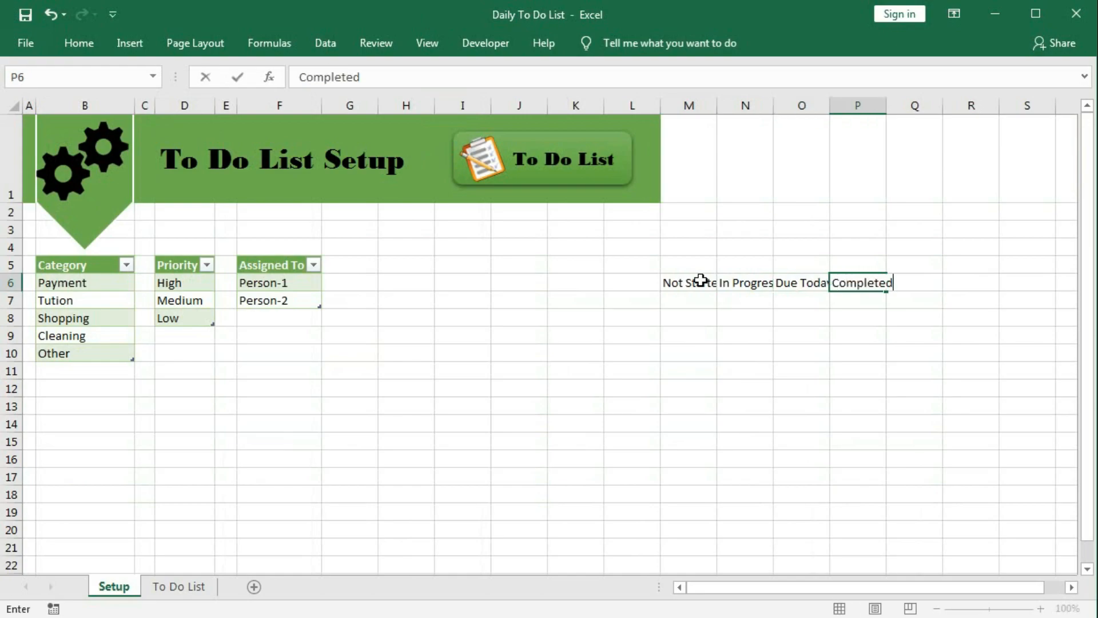
{"action": "key", "text": "Tab"}
{"action": "type", "text": "Over Due"}
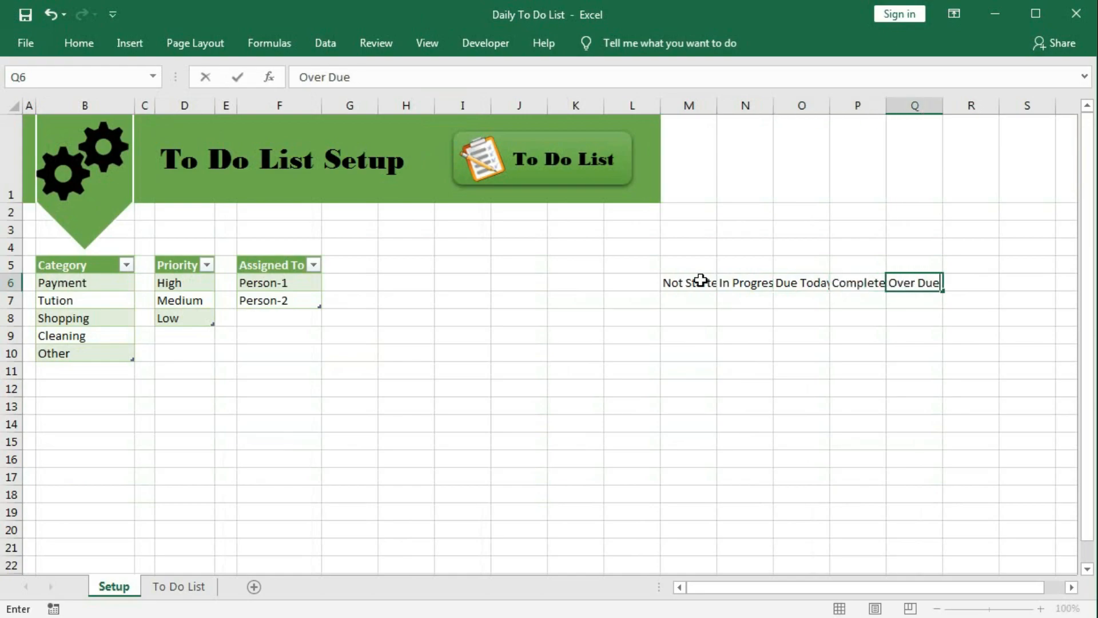
{"action": "key", "text": "Tab"}
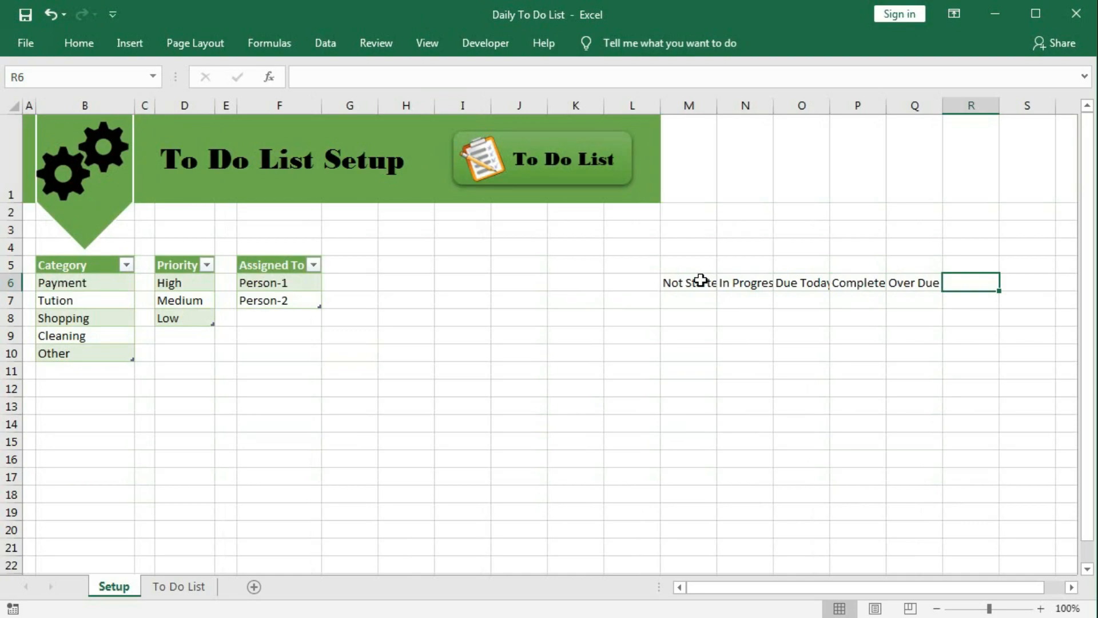
{"action": "type", "text": "Cancelled"}
{"action": "key", "text": "Return"}
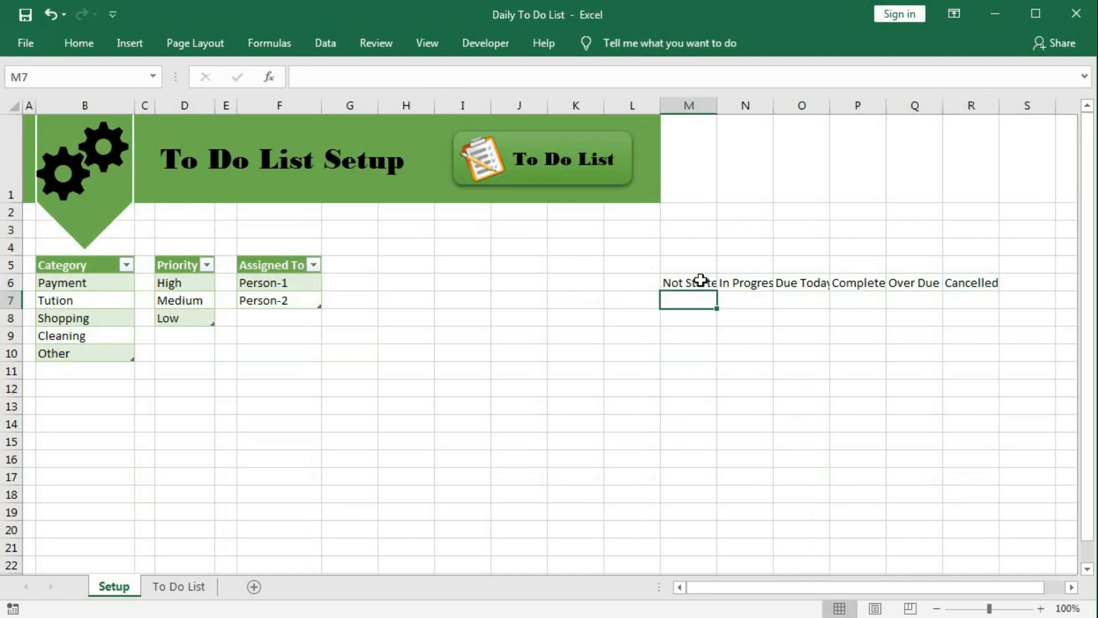
Step: In Setup cell M5, enter a COUNTIF formula over Table4[Status] on the To Do List sheet with cell M6 as the criterion
{"action": "left_click", "coordinate": [688, 266]}
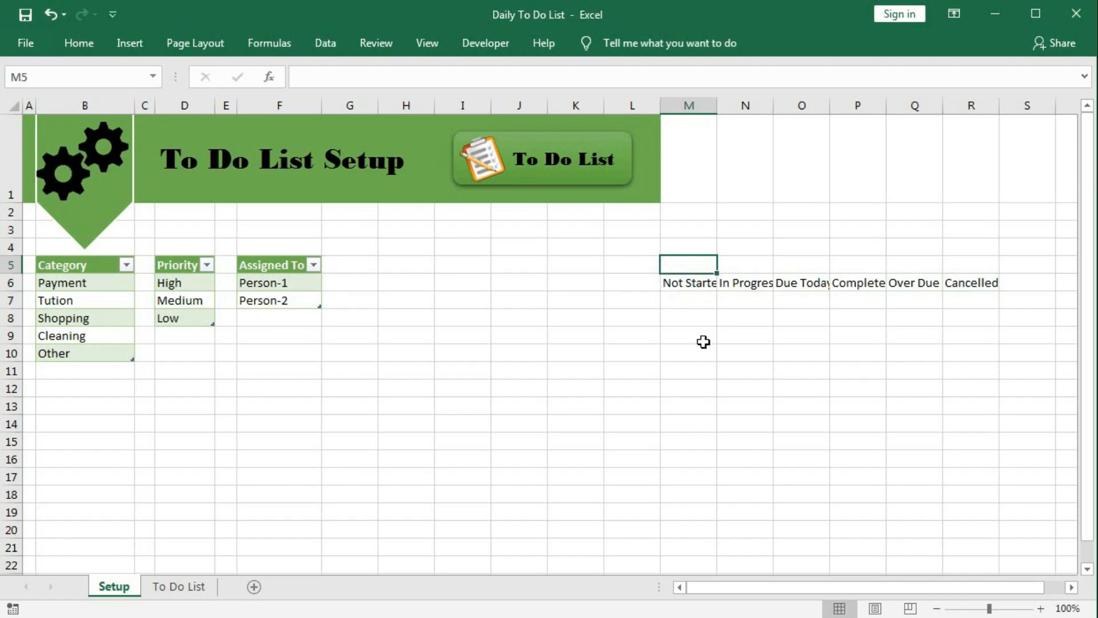
{"action": "type", "text": "="}
{"action": "left_click", "coordinate": [174, 588]}
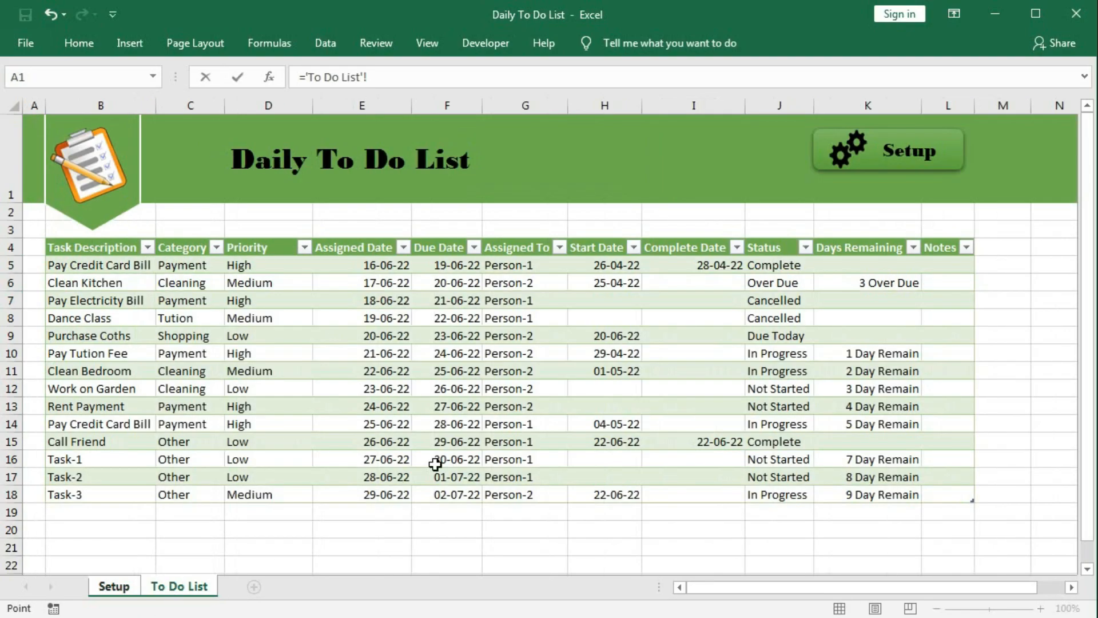
{"action": "left_click_drag", "start_coordinate": [766, 266], "coordinate": [769, 493]}
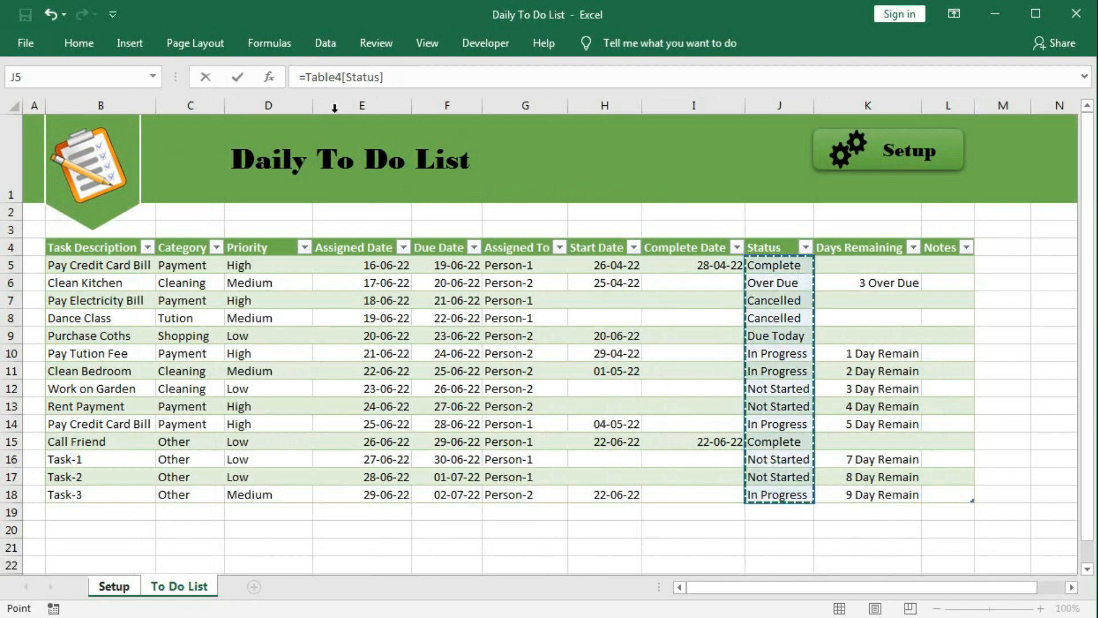
{"action": "left_click", "coordinate": [306, 78]}
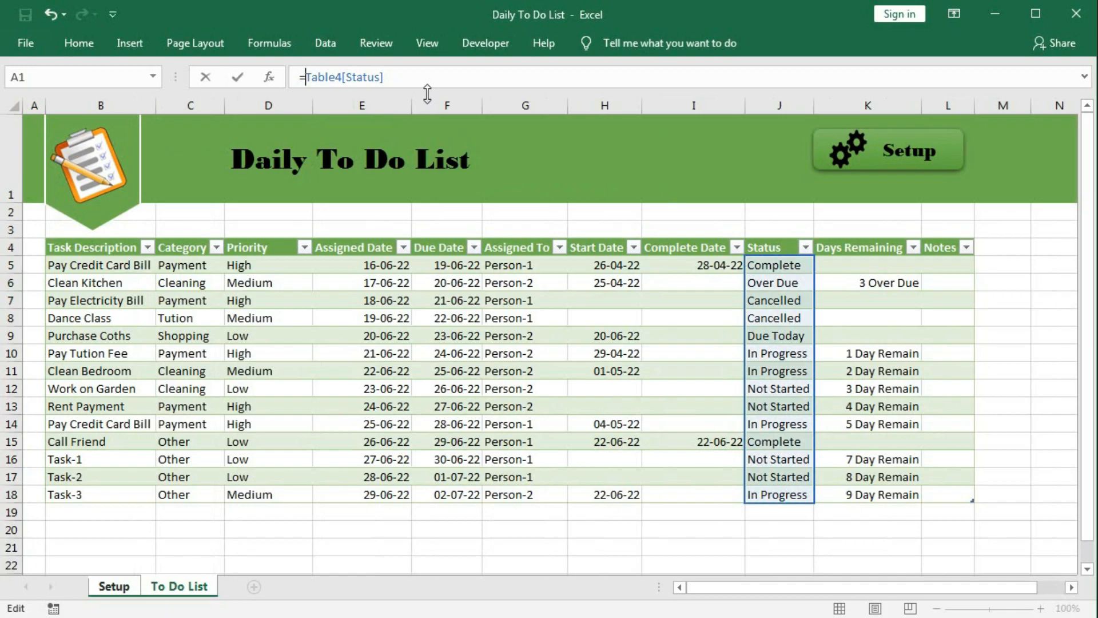
{"action": "type", "text": "count"}
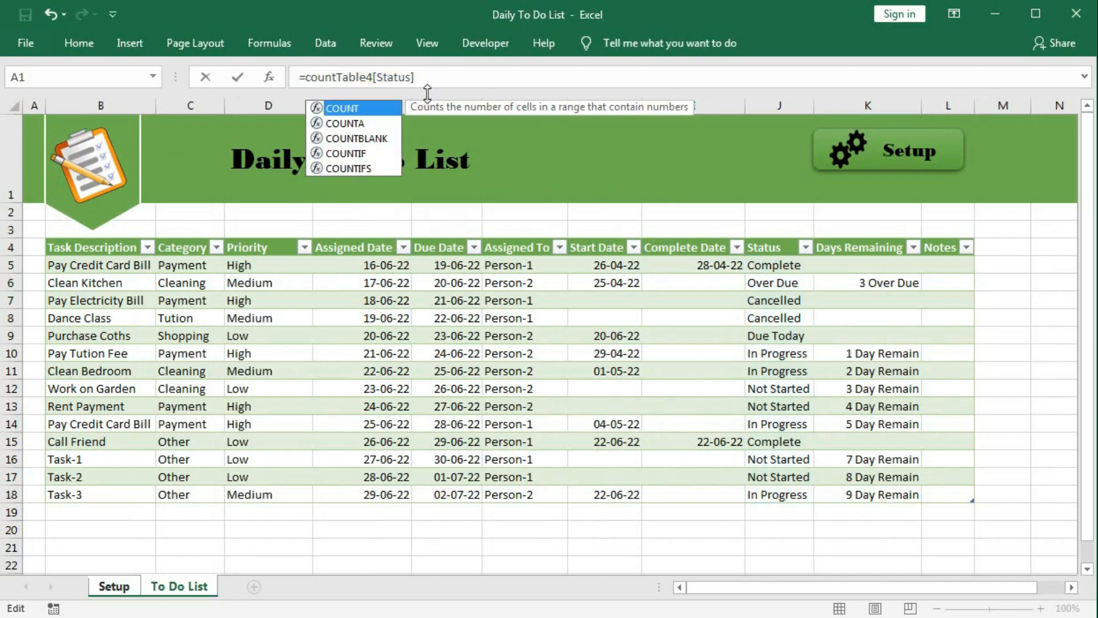
{"action": "type", "text": "if"}
{"action": "key", "text": "Tab"}
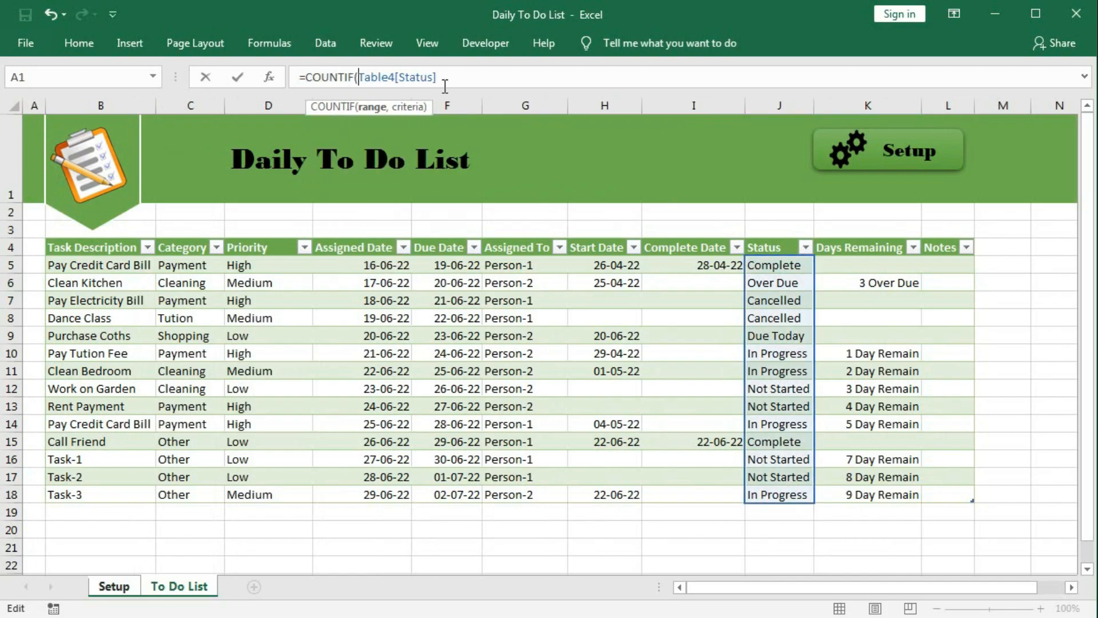
{"action": "type", "text": ","}
{"action": "left_click", "coordinate": [120, 589]}
{"action": "left_click", "coordinate": [677, 284]}
{"action": "key", "text": "Return"}
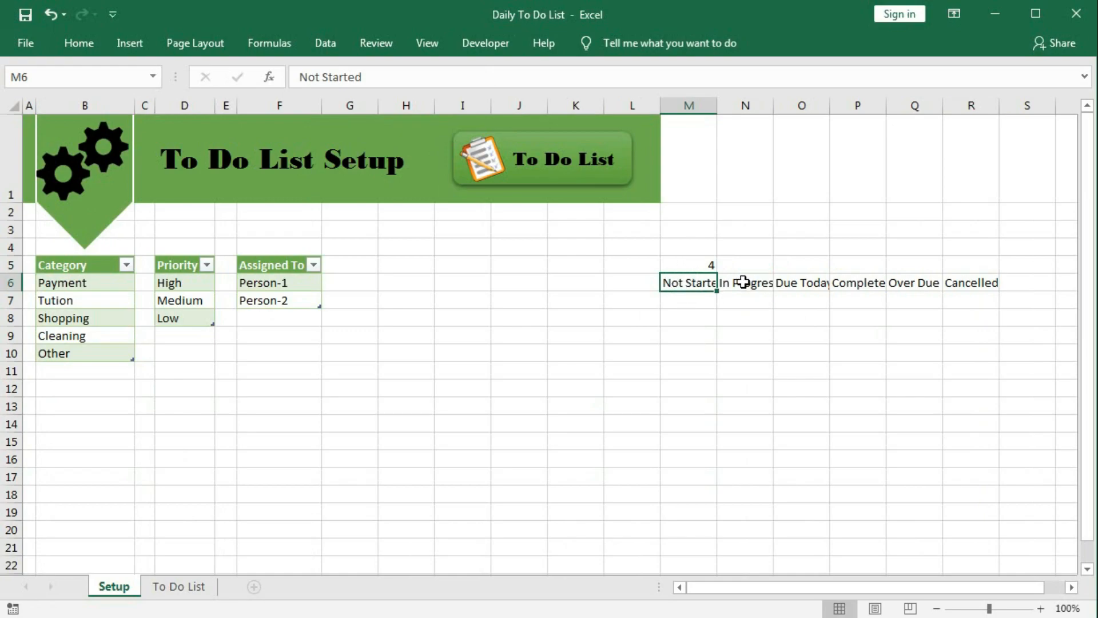
Step: In Setup cell N5, enter a COUNTIF formula over Table4[Status] on the To Do List sheet with cell N6 as the criterion
{"action": "left_click", "coordinate": [735, 265]}
{"action": "type", "text": "="}
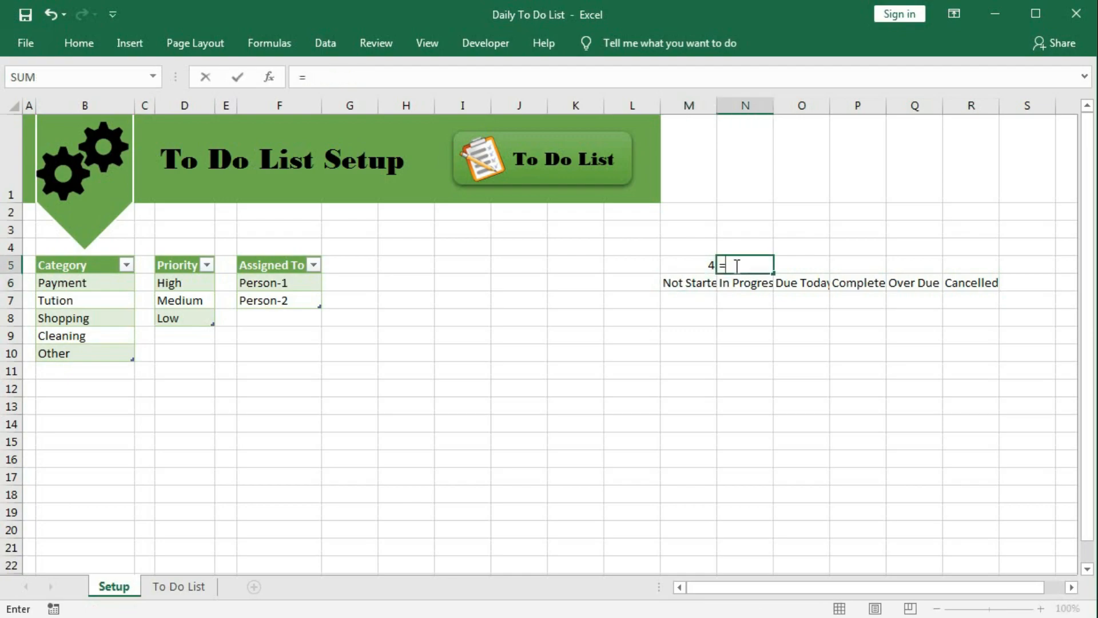
{"action": "type", "text": "countif"}
{"action": "key", "text": "Tab"}
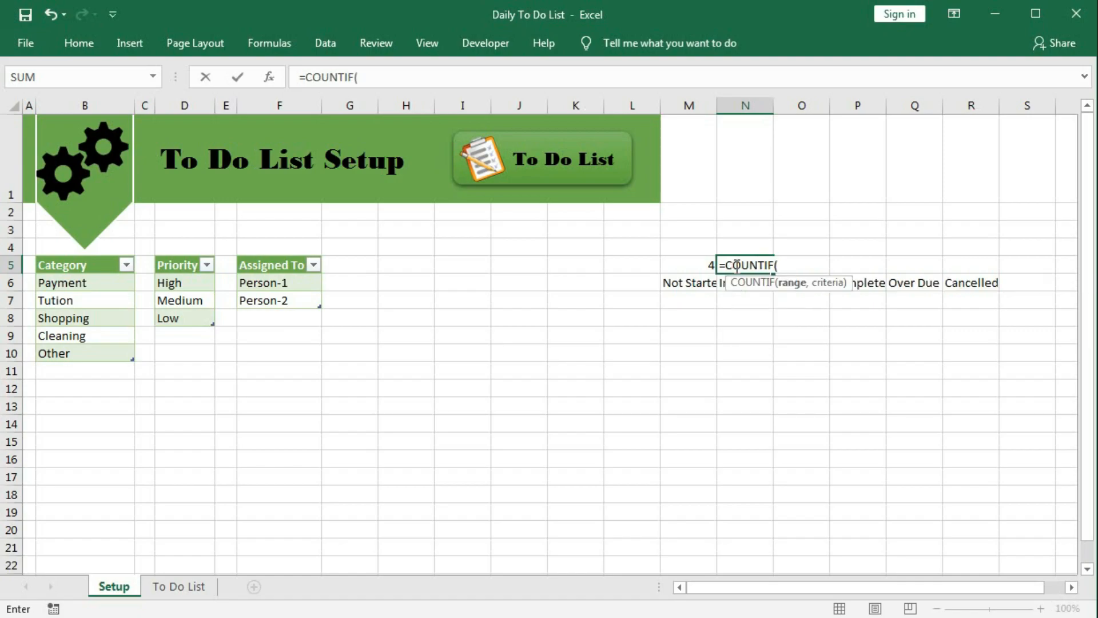
{"action": "left_click", "coordinate": [179, 586]}
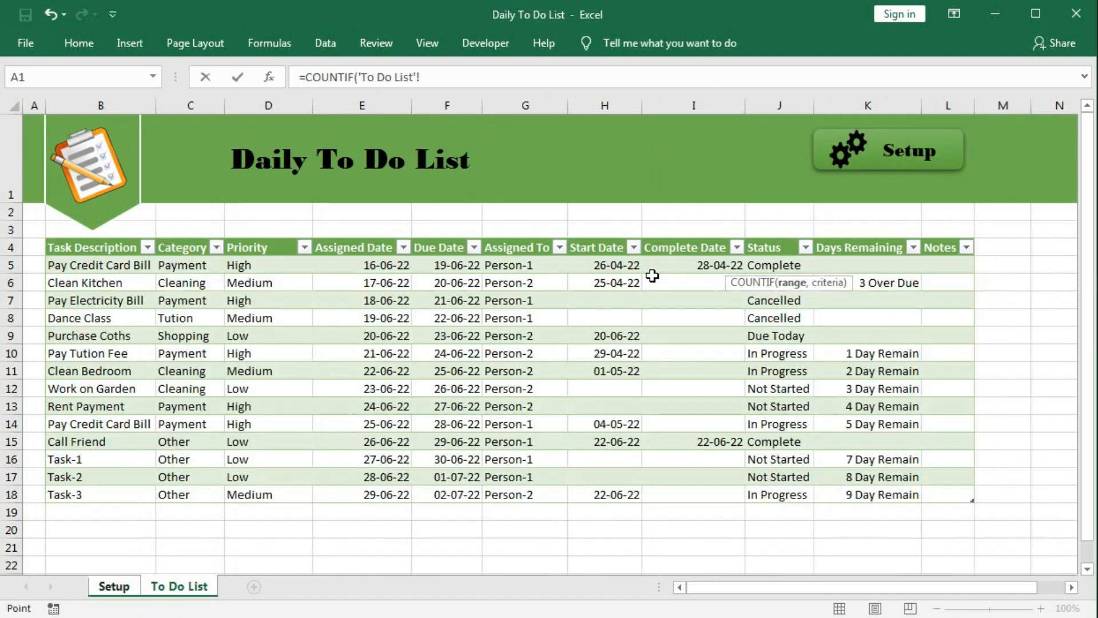
{"action": "left_click_drag", "start_coordinate": [767, 263], "coordinate": [776, 497]}
{"action": "type", "text": ","}
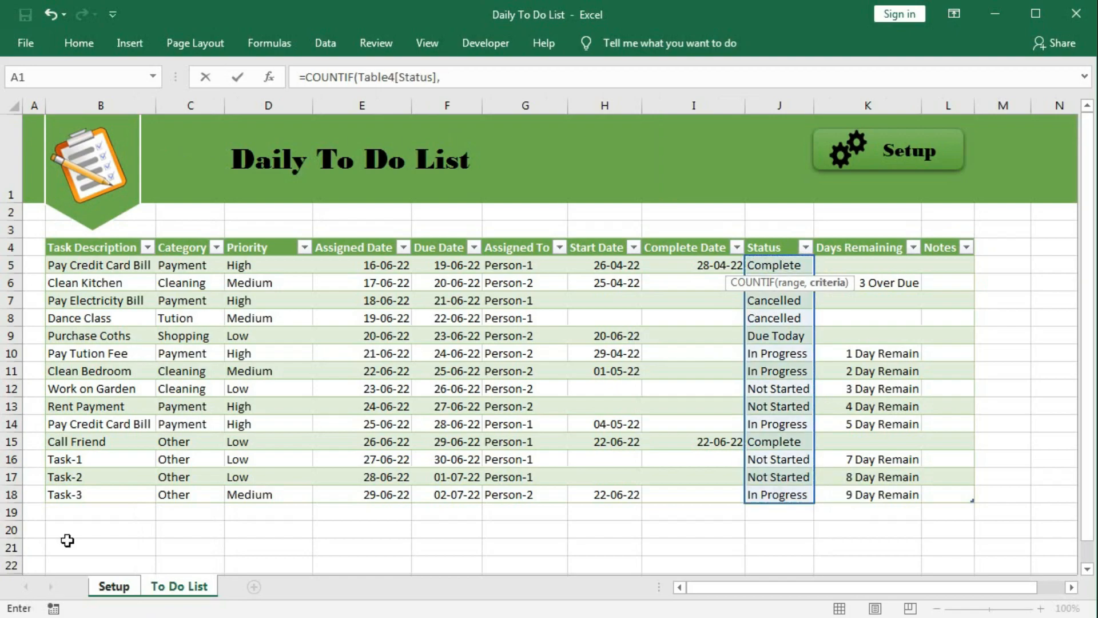
{"action": "left_click", "coordinate": [126, 585]}
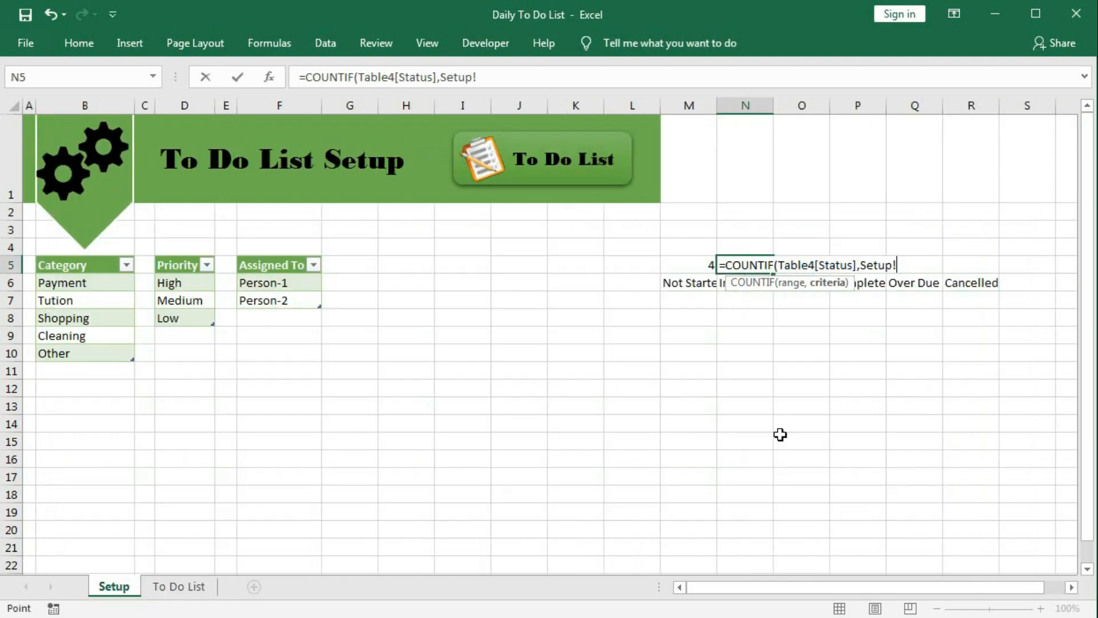
{"action": "left_click", "coordinate": [751, 283]}
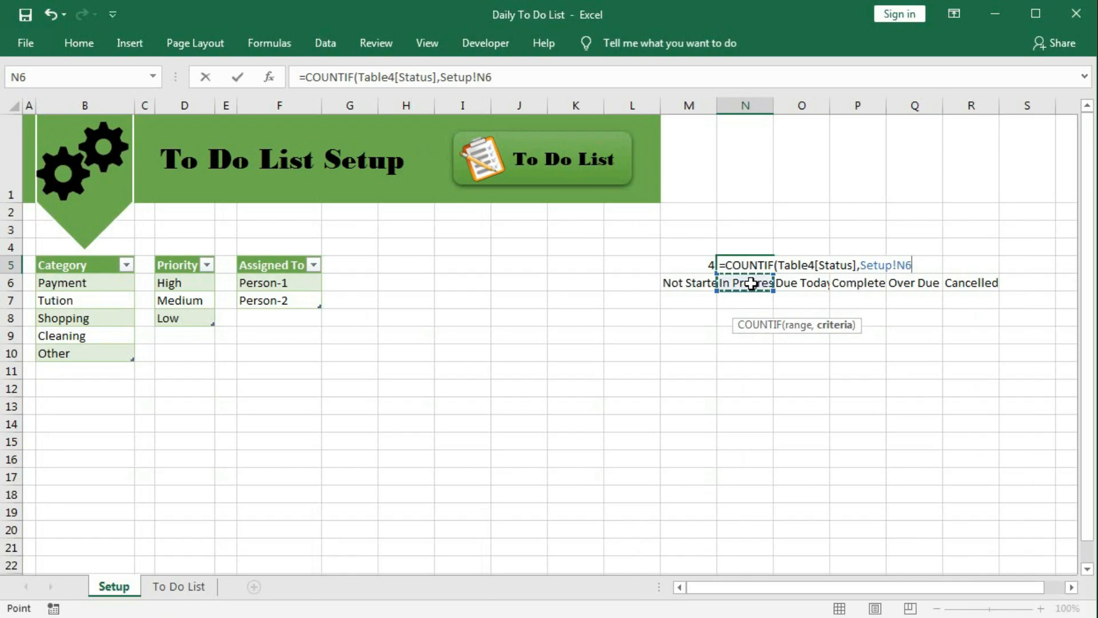
{"action": "type", "text": ")"}
{"action": "key", "text": "Return"}
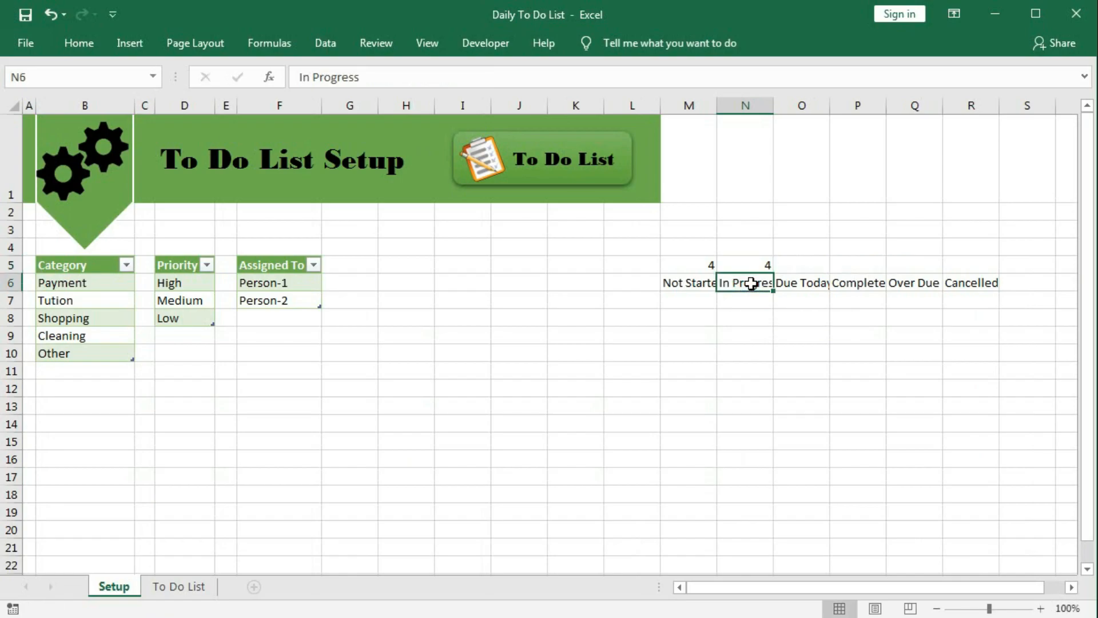
Step: In Setup cell O5, enter a COUNTIF formula over Table4[Status] with the Due Today label in O6 as the criterion
{"action": "left_click", "coordinate": [810, 267]}
{"action": "type", "text": "=COUNTIF("}
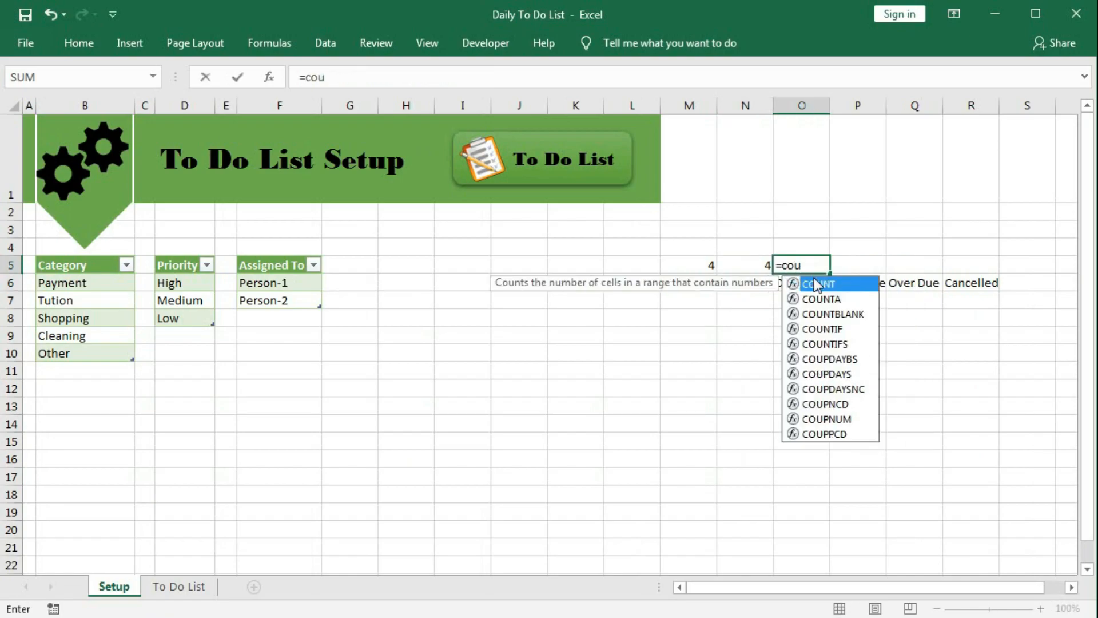
{"action": "left_click_drag", "start_coordinate": [860, 285], "coordinate": [849, 365]}
{"action": "left_click", "coordinate": [178, 587]}
{"action": "left_click_drag", "start_coordinate": [777, 263], "coordinate": [748, 494]}
{"action": "type", "text": ","}
{"action": "left_click", "coordinate": [114, 587]}
{"action": "left_click", "coordinate": [799, 282]}
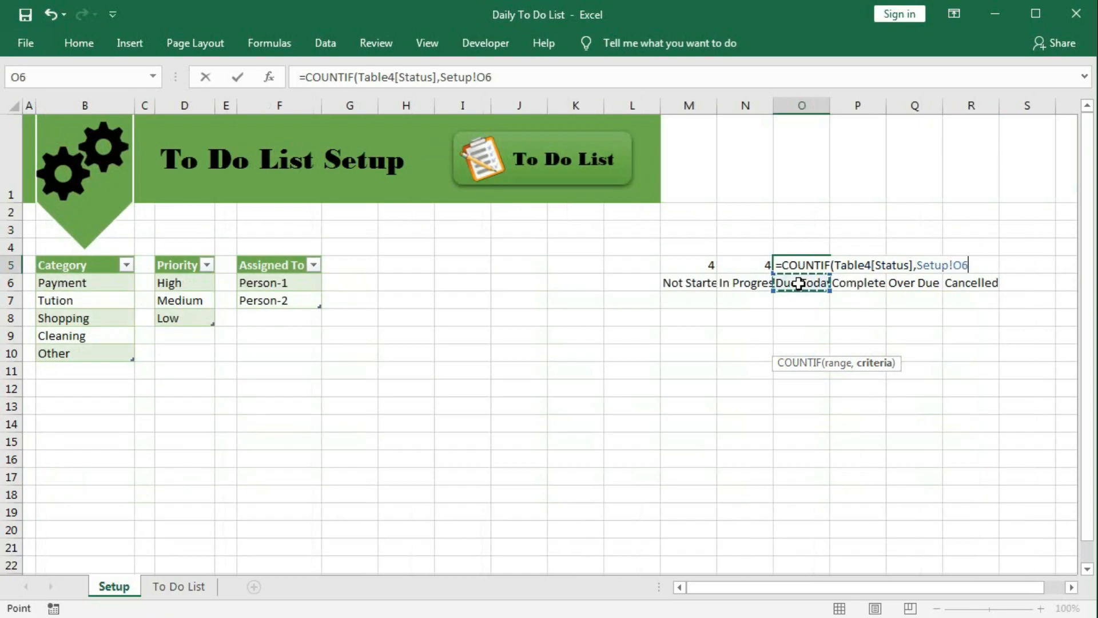
{"action": "key", "text": "Return"}
Step: In Setup cell P5, enter a COUNTIF formula over Table4[Status] with P6 as the criterion, and correct the label in P6 to Complete
{"action": "left_click", "coordinate": [856, 265]}
{"action": "type", "text": "=countif("}
{"action": "left_click", "coordinate": [179, 587]}
{"action": "left_click_drag", "start_coordinate": [838, 252], "coordinate": [785, 508]}
{"action": "type", "text": ","}
{"action": "left_click", "coordinate": [113, 587]}
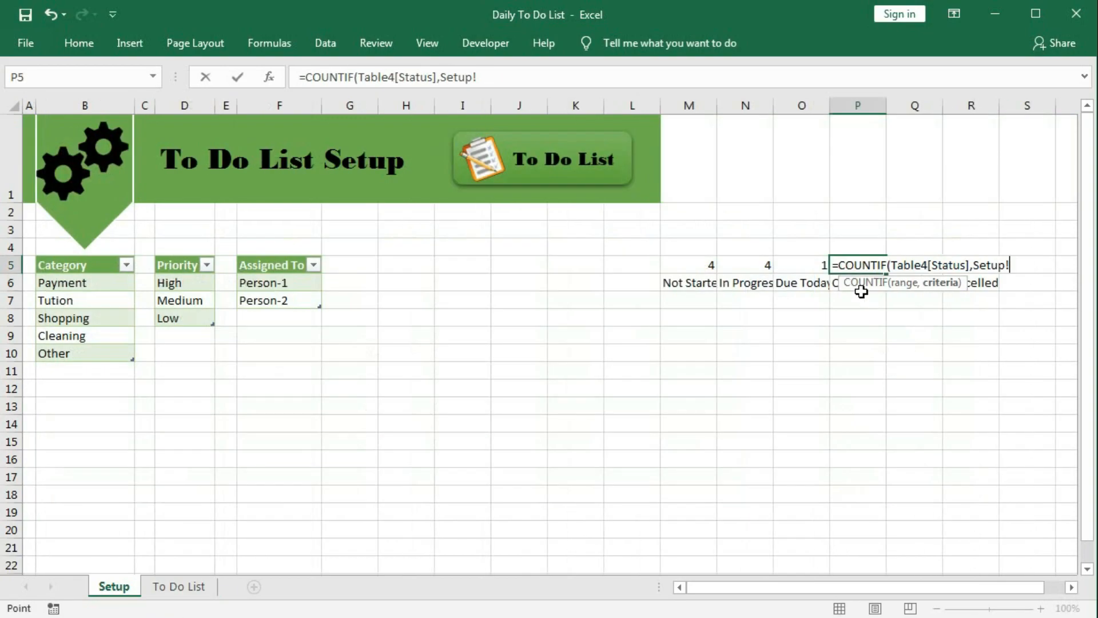
{"action": "left_click", "coordinate": [852, 285]}
{"action": "key", "text": "Return"}
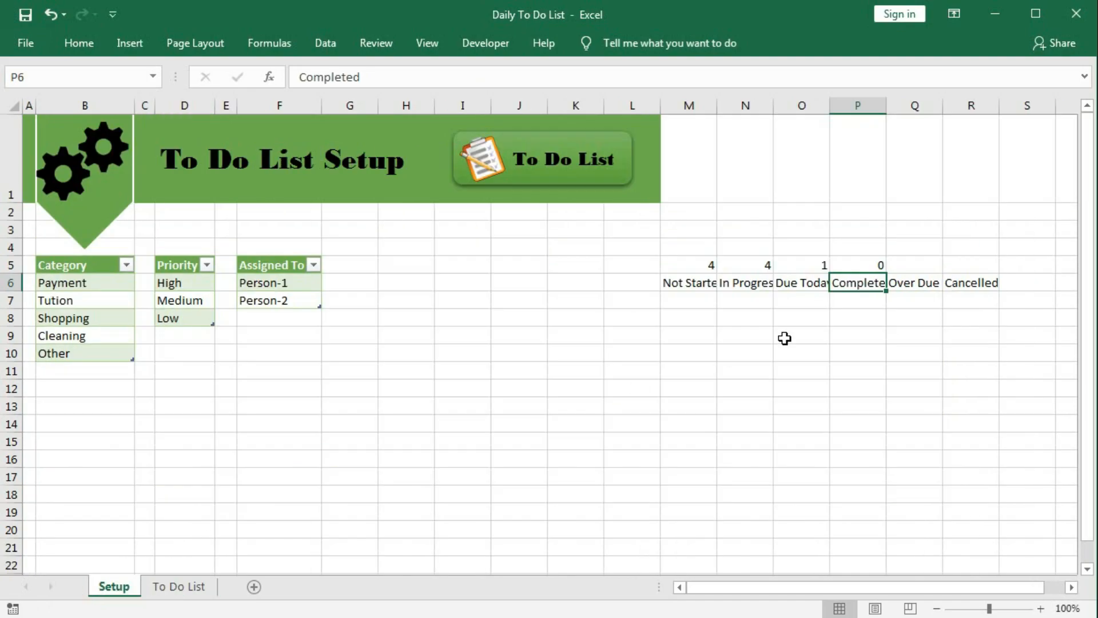
{"action": "left_click", "coordinate": [395, 78]}
{"action": "key", "text": "BackSpace"}
Step: In Setup cell Q5, enter a COUNTIF formula over Table4[Status] with the Over Due label in Q6 as the criterion
{"action": "left_click", "coordinate": [915, 264]}
{"action": "type", "text": "=COUNTIF("}
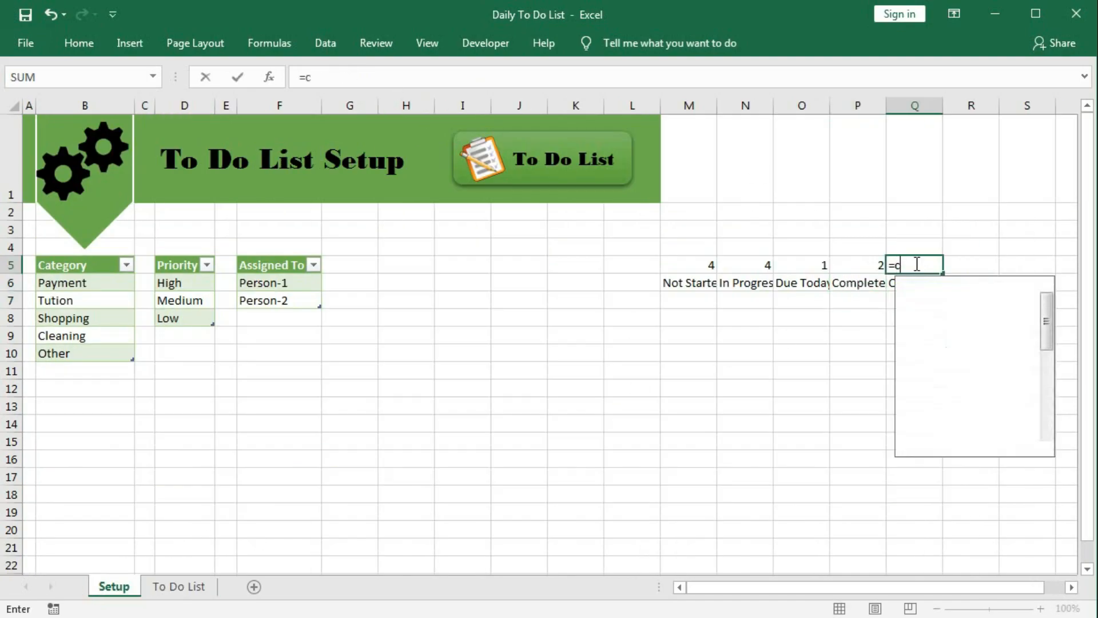
{"action": "left_click", "coordinate": [178, 587]}
{"action": "left_click_drag", "start_coordinate": [784, 246], "coordinate": [791, 483]}
{"action": "type", "text": ","}
{"action": "left_click", "coordinate": [114, 587]}
{"action": "left_click", "coordinate": [915, 283]}
{"action": "key", "text": "Return"}
Step: In Setup cell R5, enter a COUNTIF formula over Table4[Status] with the Cancelled label in R6 as the criterion
{"action": "left_click", "coordinate": [971, 265]}
{"action": "type", "text": "=COUNTIF("}
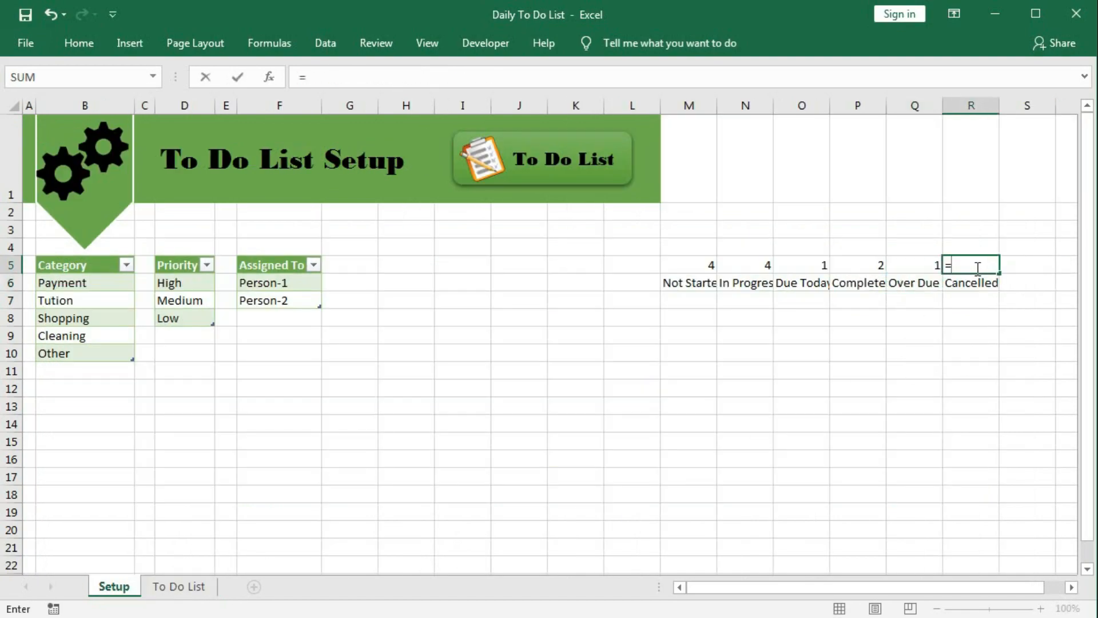
{"action": "left_click", "coordinate": [179, 587]}
{"action": "left_click_drag", "start_coordinate": [784, 246], "coordinate": [779, 495]}
{"action": "type", "text": ","}
{"action": "left_click", "coordinate": [114, 587]}
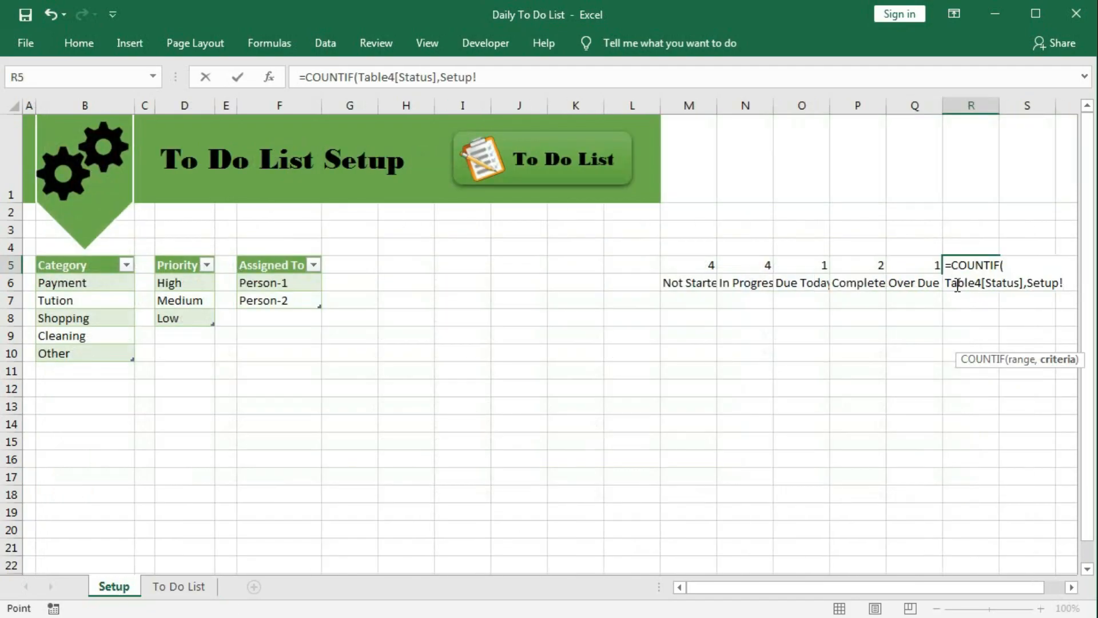
{"action": "left_click", "coordinate": [958, 286]}
{"action": "key", "text": "Return"}
Step: On the To Do List sheet, edit the Setup button's hyperlink to show the ScreenTip "Go To Setup", then deselect the button
{"action": "left_click_drag", "start_coordinate": [478, 266], "coordinate": [748, 275]}
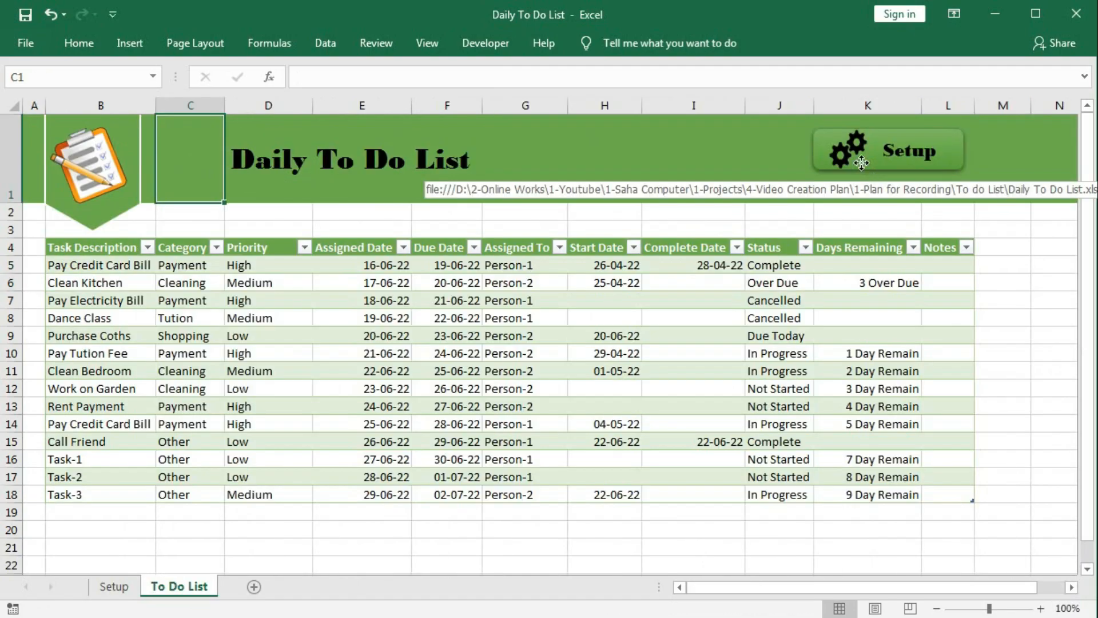
{"action": "right_click", "coordinate": [865, 169]}
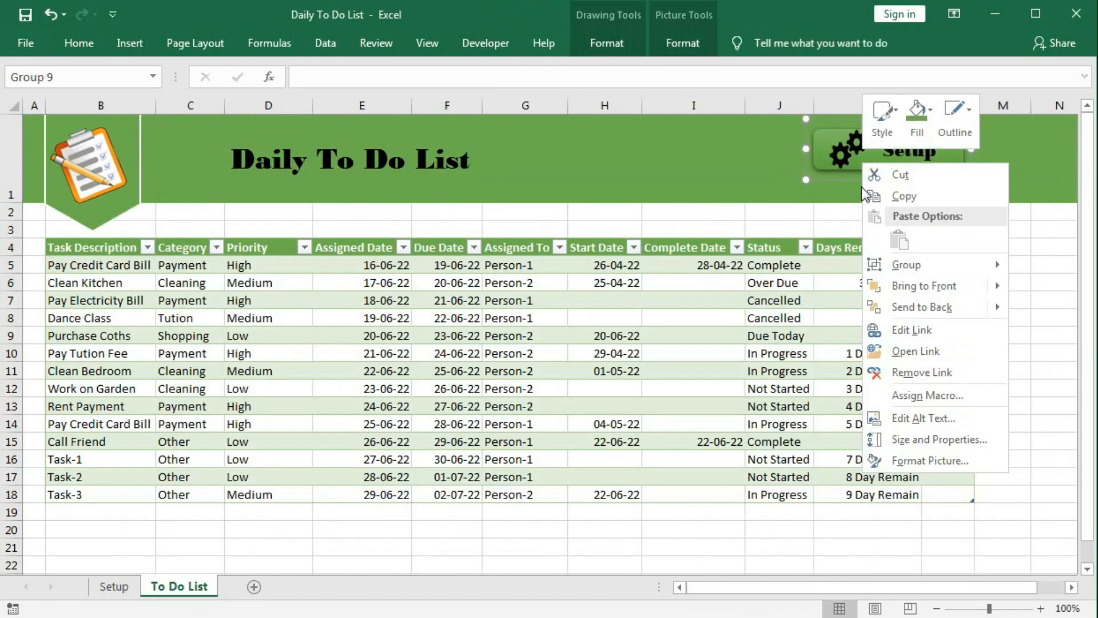
{"action": "left_click", "coordinate": [908, 331]}
{"action": "left_click_drag", "start_coordinate": [917, 187], "coordinate": [566, 230]}
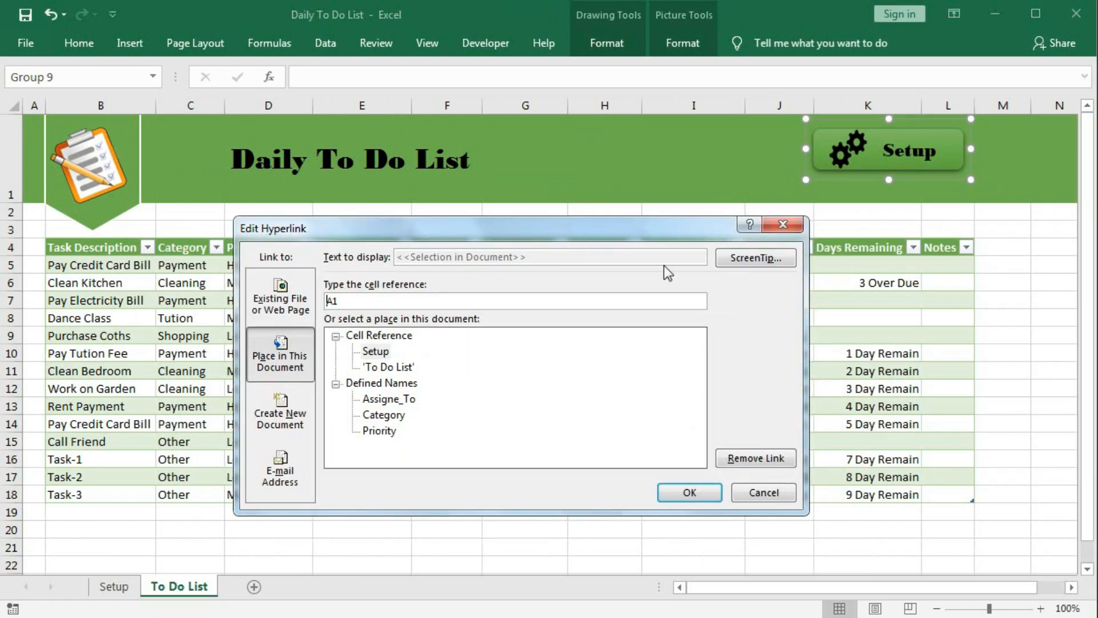
{"action": "left_click", "coordinate": [755, 258]}
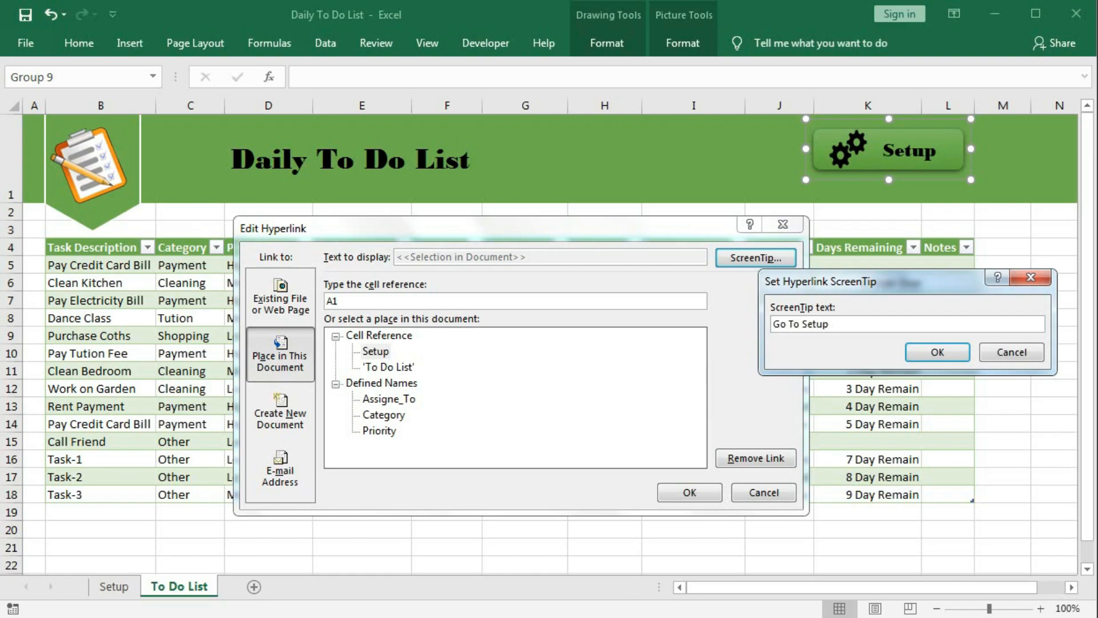
{"action": "left_click", "coordinate": [938, 353]}
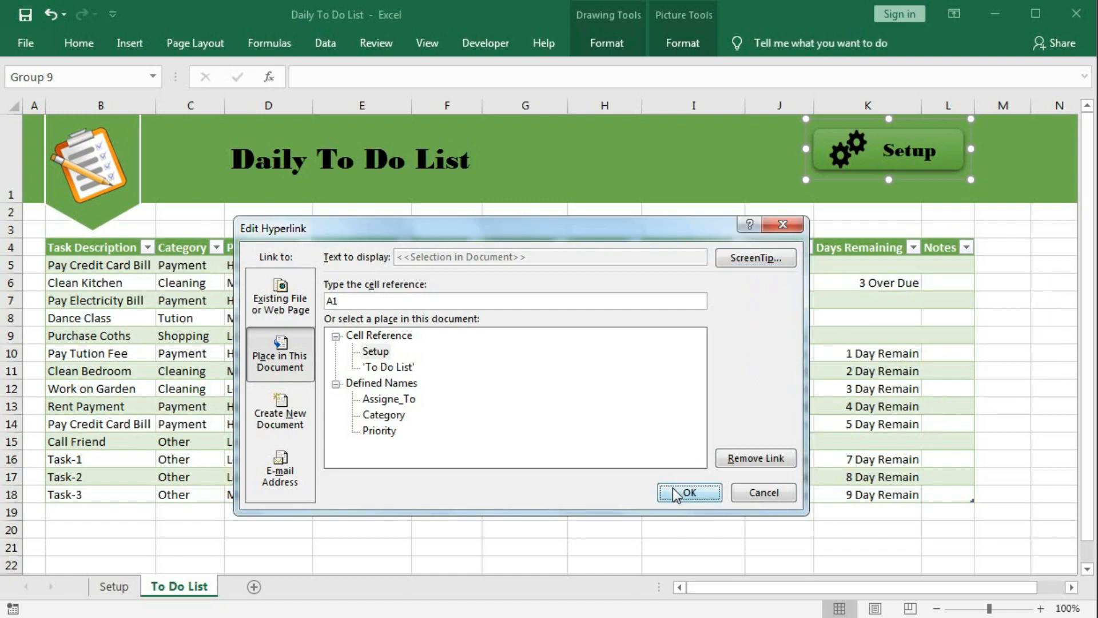
{"action": "left_click", "coordinate": [690, 492]}
{"action": "left_click", "coordinate": [828, 215]}
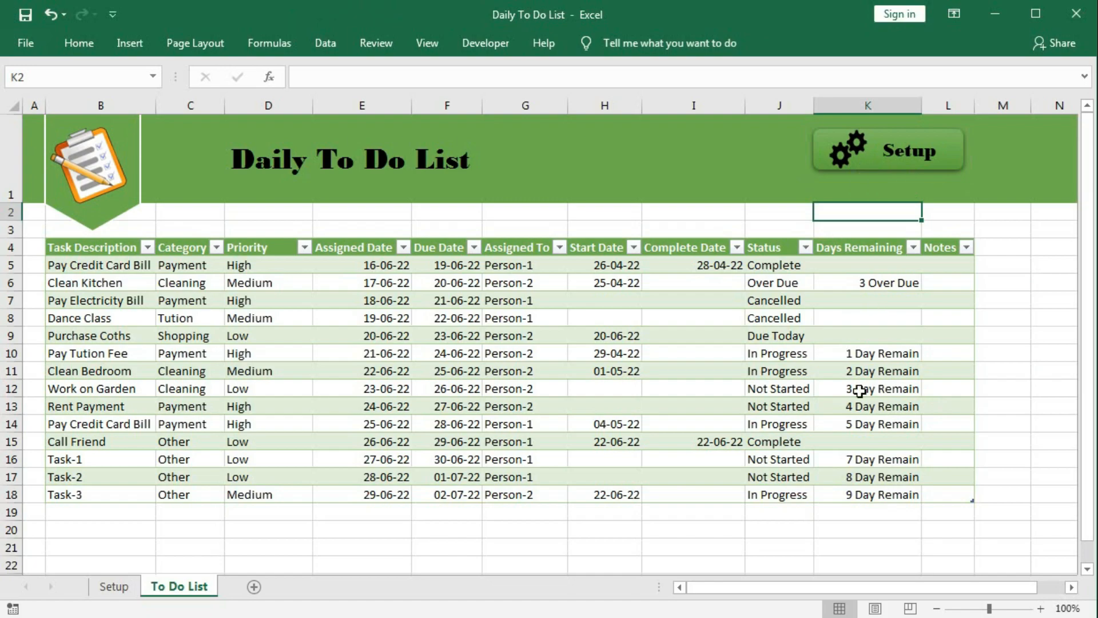
Step: Select the grouped Setup button in the To Do List sheet's banner without following its link
{"action": "left_click", "coordinate": [864, 173], "text": "ctrl"}
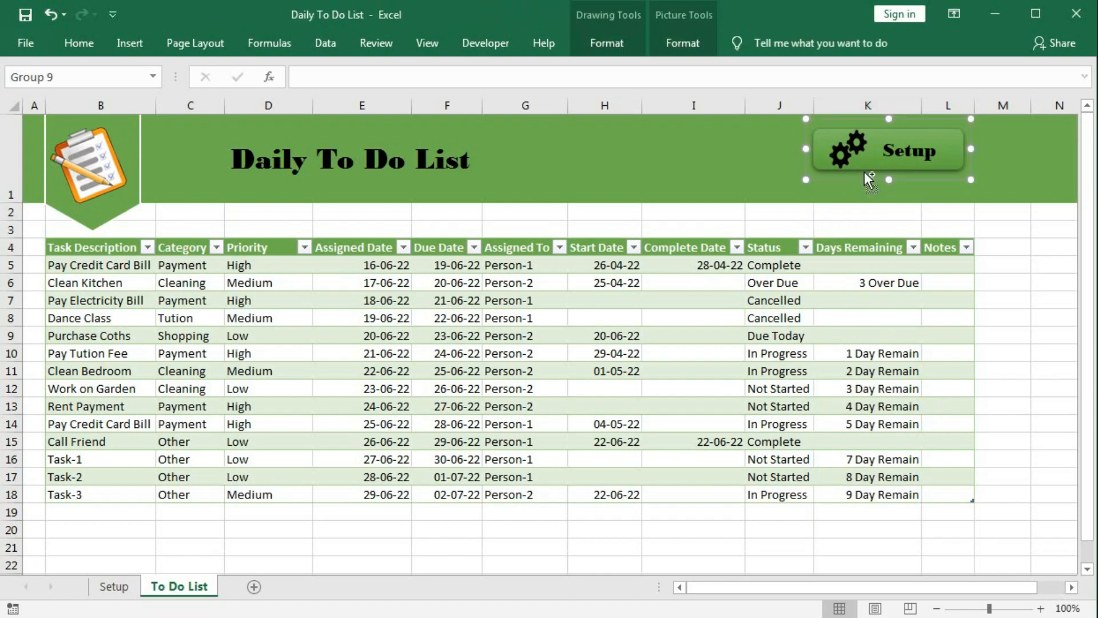
Step: Move the Setup button to the far end of the banner and draw a round-top-corners rectangle about 8.89 × 1.93 cm in the freed space
{"action": "left_click_drag", "start_coordinate": [857, 180], "coordinate": [1018, 182]}
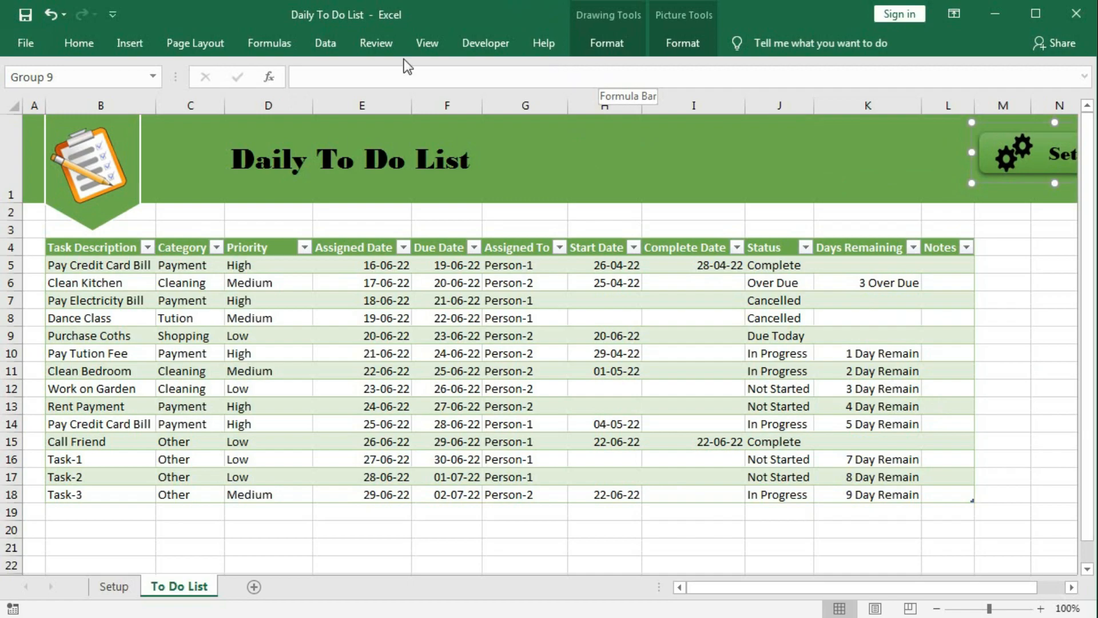
{"action": "left_click", "coordinate": [130, 43]}
{"action": "left_click", "coordinate": [218, 110]}
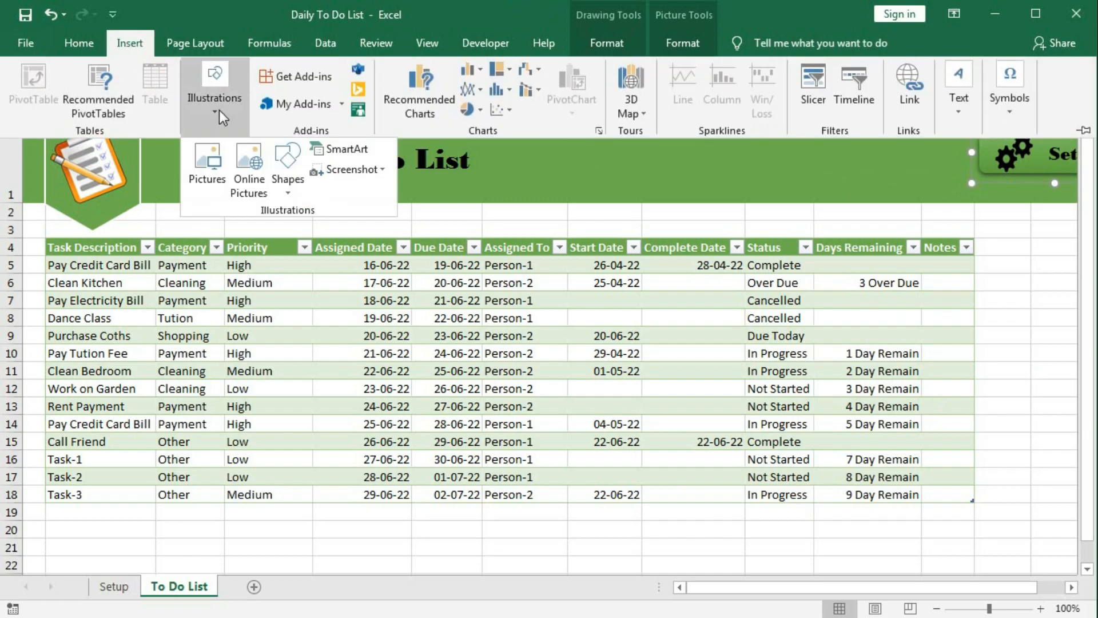
{"action": "left_click", "coordinate": [287, 192]}
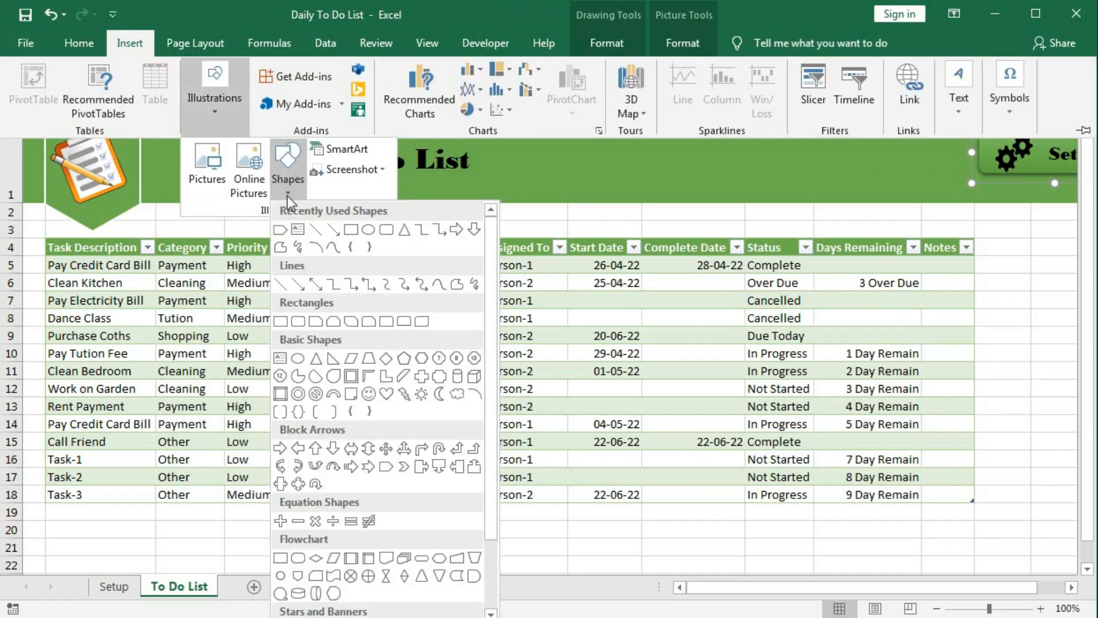
{"action": "left_click", "coordinate": [404, 322]}
{"action": "mouse_move", "coordinate": [547, 132]}
{"action": "left_mouse_down"}
{"action": "mouse_move", "coordinate": [796, 199]}
{"action": "mouse_move", "coordinate": [845, 198]}
{"action": "left_mouse_up"}
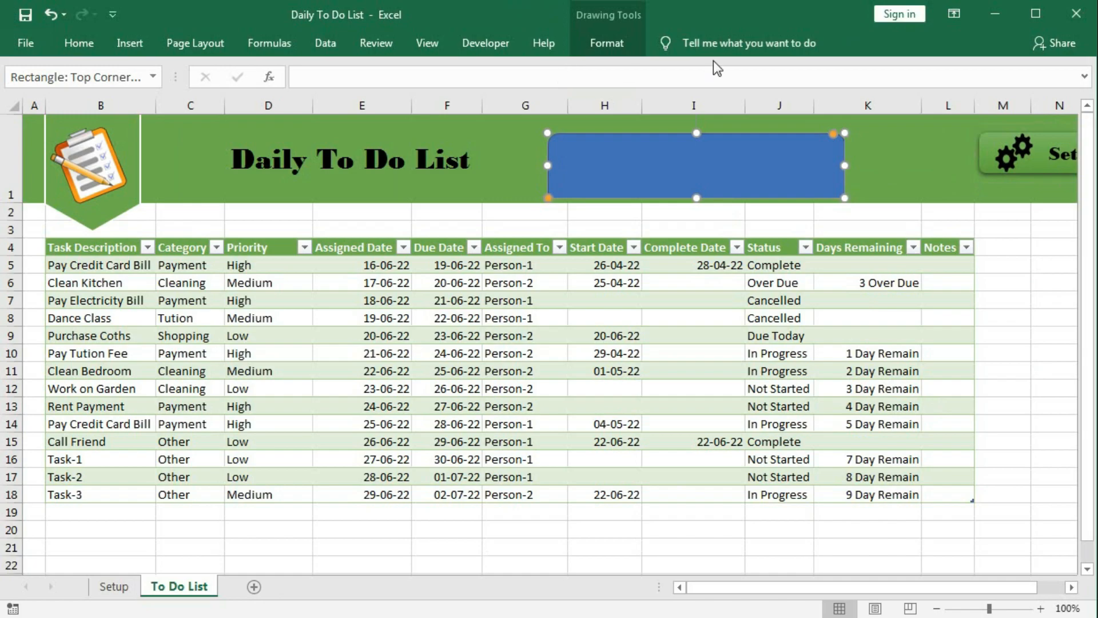
Step: Flip the rectangle vertically and fit it against the banner's upper edge between the title and the Setup button, about 14.29 cm wide
{"action": "left_click", "coordinate": [610, 46]}
{"action": "left_click", "coordinate": [941, 111]}
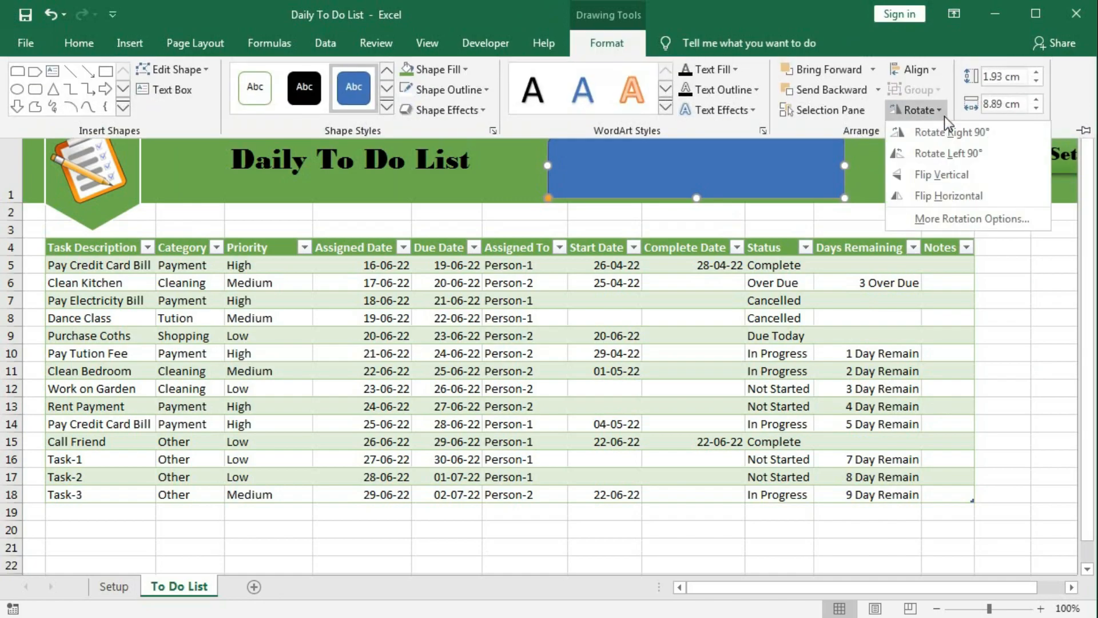
{"action": "left_click", "coordinate": [943, 175]}
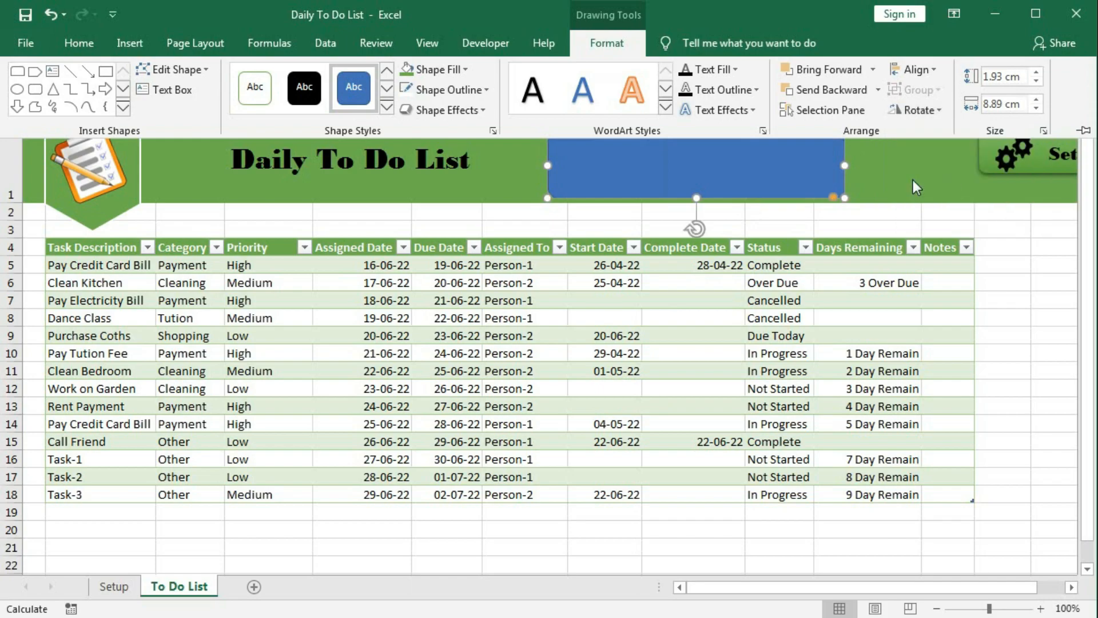
{"action": "left_click_drag", "start_coordinate": [691, 165], "coordinate": [635, 142]}
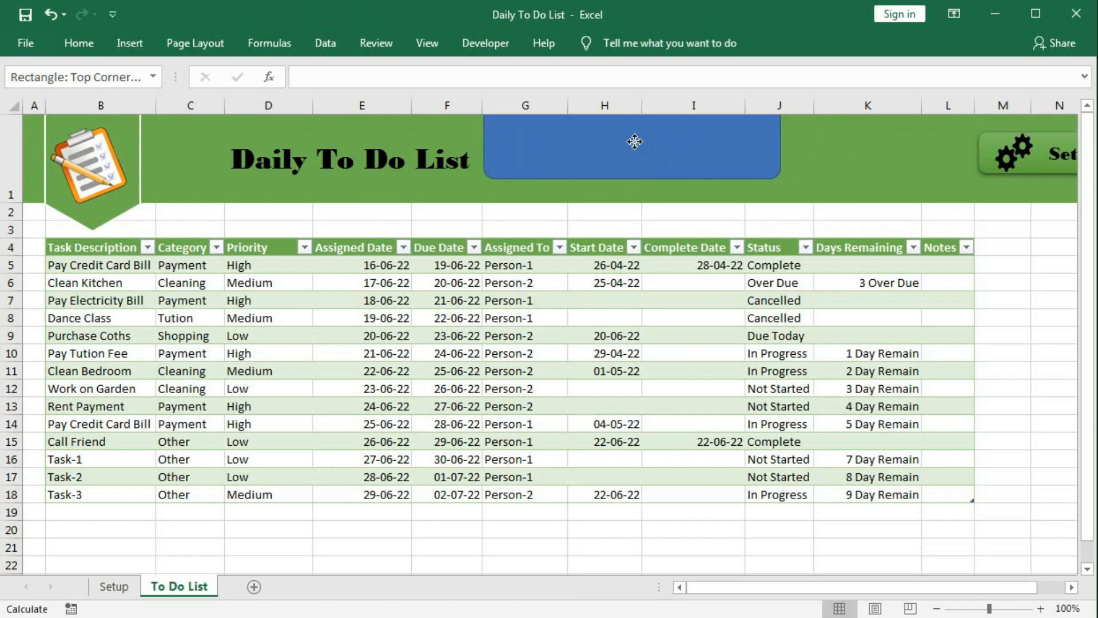
{"action": "left_click_drag", "start_coordinate": [780, 150], "coordinate": [960, 168]}
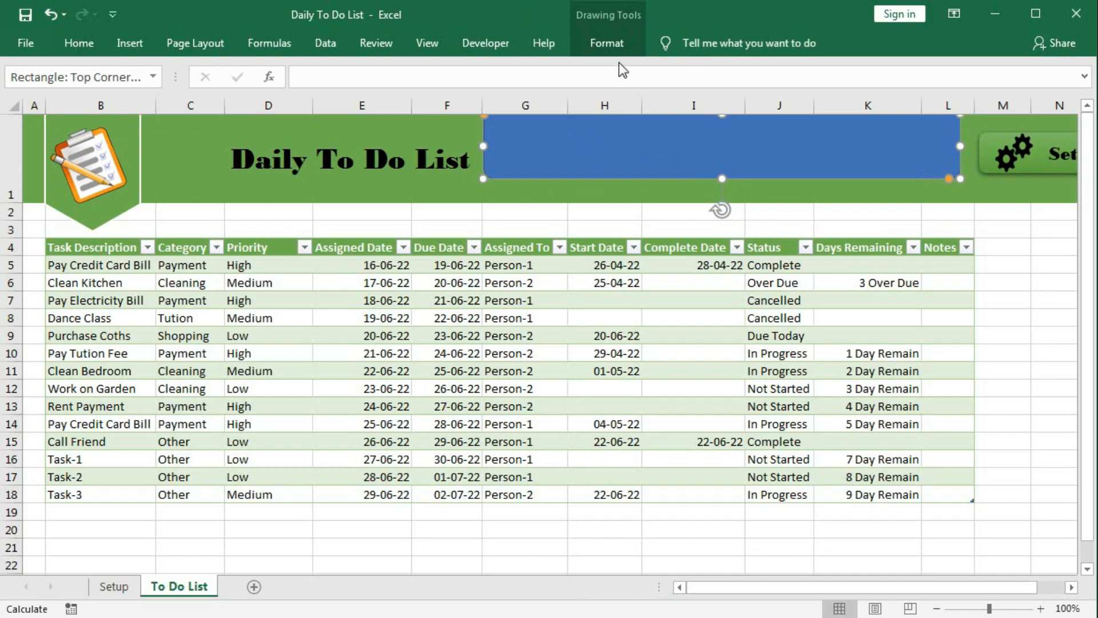
Step: Give the banner rectangle a white fill and no outline
{"action": "left_click", "coordinate": [620, 42]}
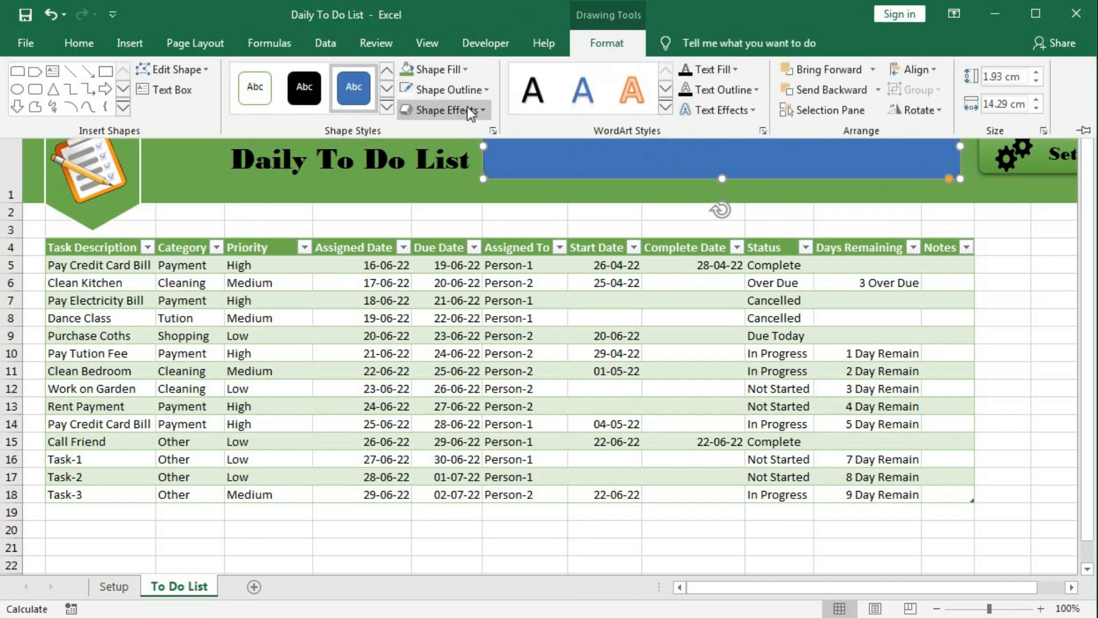
{"action": "left_click", "coordinate": [468, 71]}
{"action": "key", "text": "Escape"}
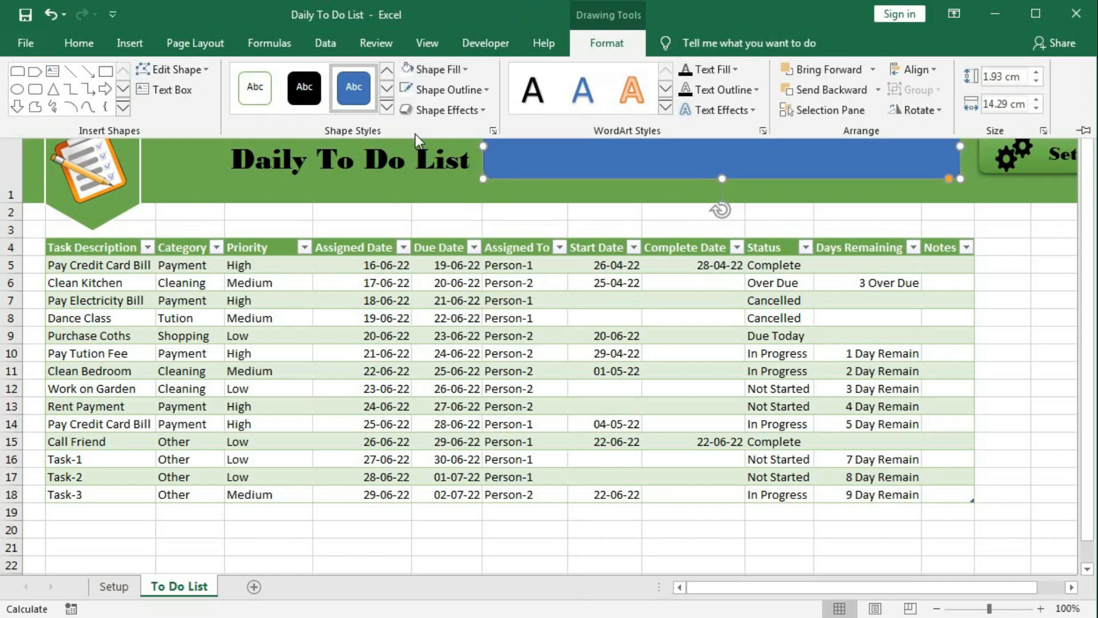
{"action": "left_click", "coordinate": [569, 222]}
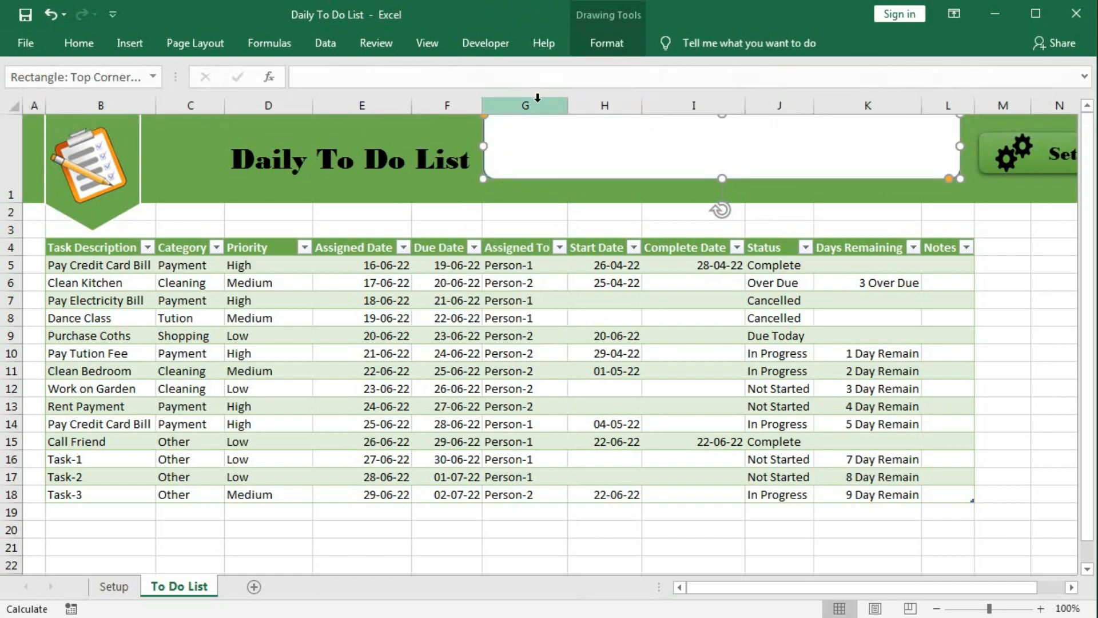
{"action": "left_click", "coordinate": [621, 50]}
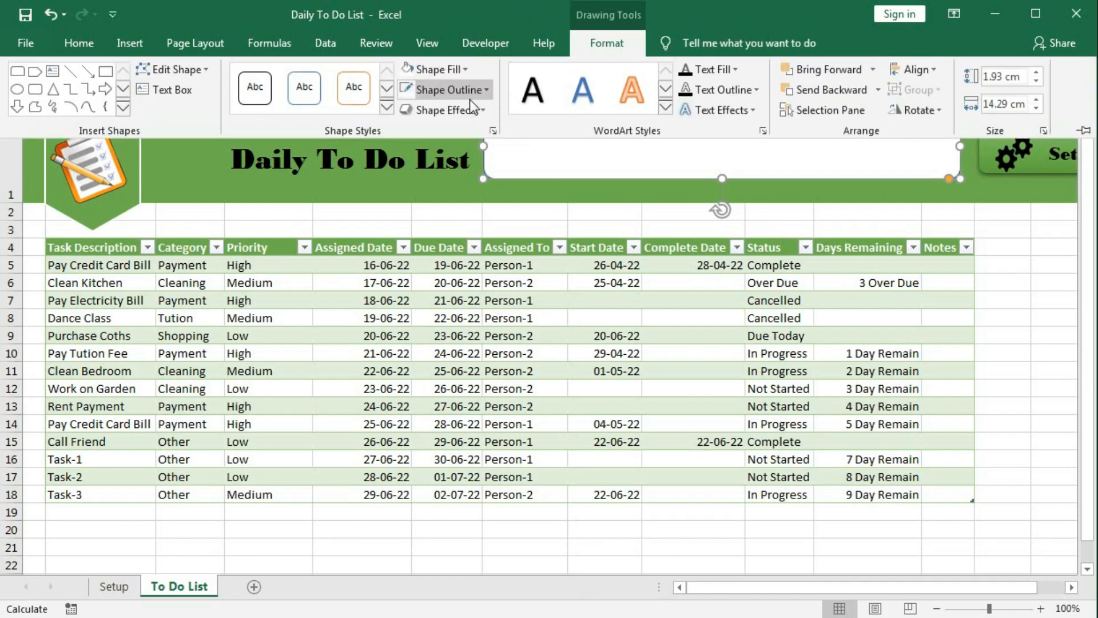
{"action": "left_click", "coordinate": [486, 94]}
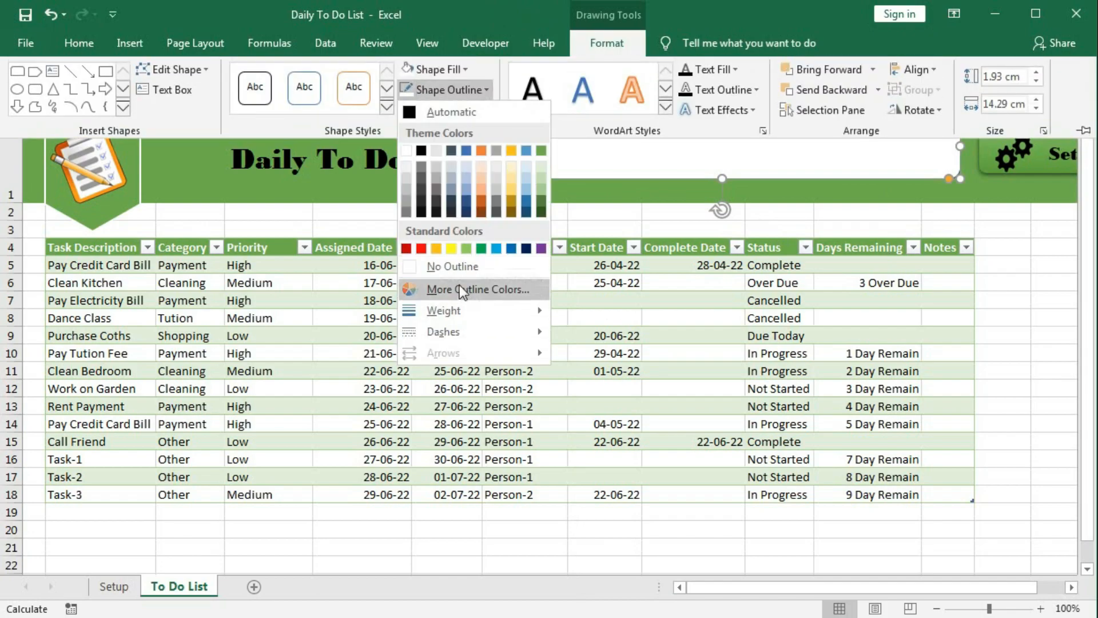
{"action": "left_click", "coordinate": [458, 268]}
{"action": "left_click", "coordinate": [599, 302]}
{"action": "left_click", "coordinate": [599, 302]}
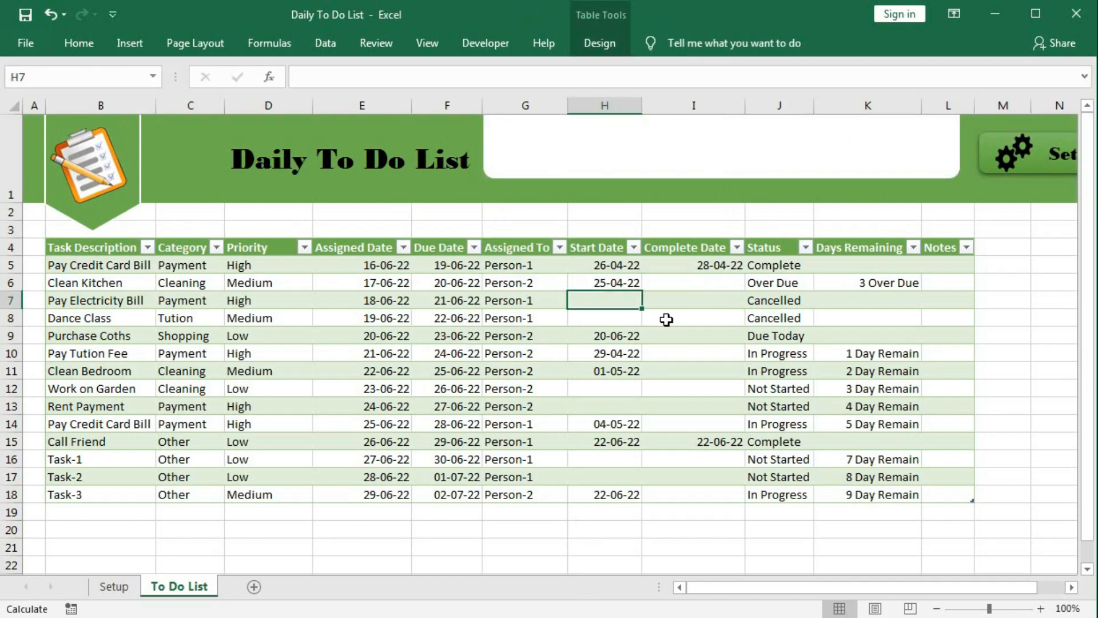
Step: Stretch the white rectangle's height down to just above the banner's lower edge
{"action": "left_click", "coordinate": [548, 180]}
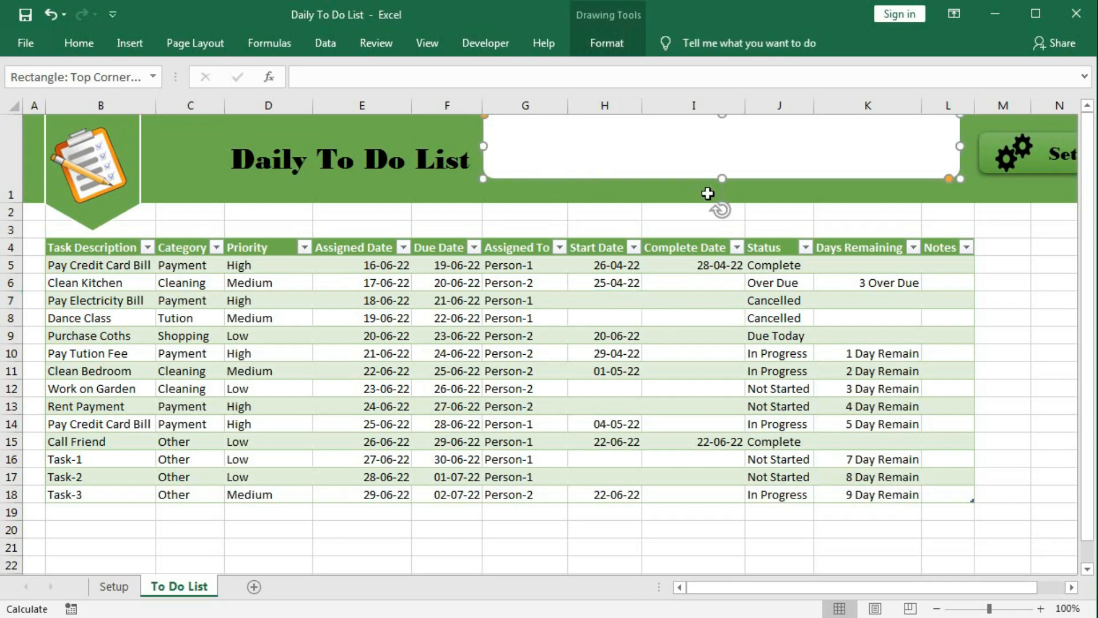
{"action": "left_click_drag", "start_coordinate": [722, 178], "coordinate": [723, 198]}
{"action": "left_click", "coordinate": [653, 262]}
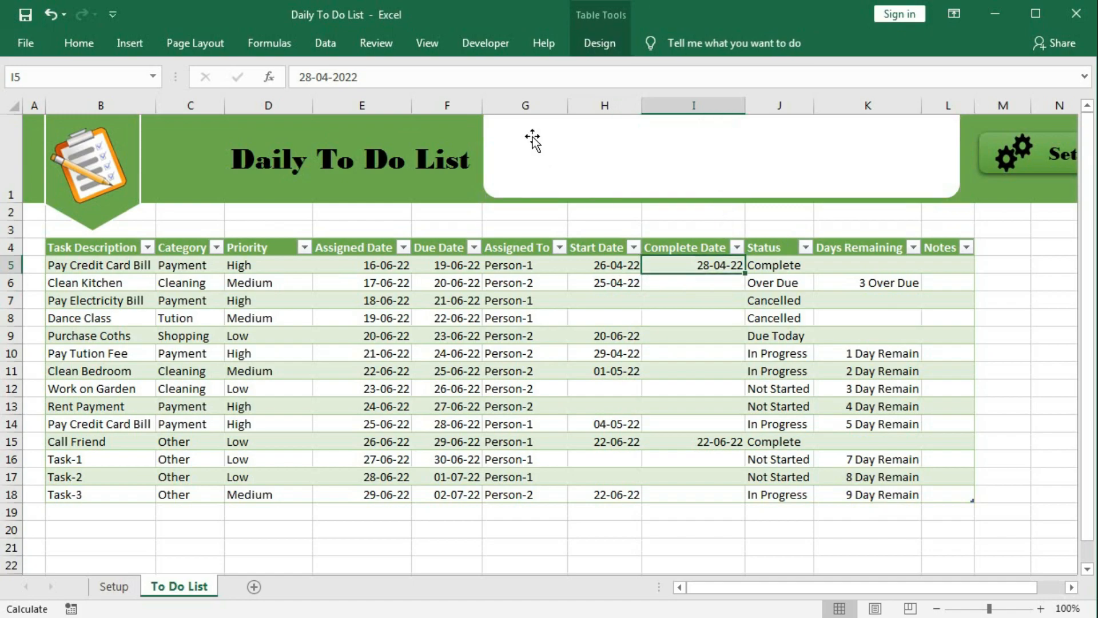
Step: Draw a small text box in the upper corner of the white panel nearest the title
{"action": "left_click", "coordinate": [136, 46]}
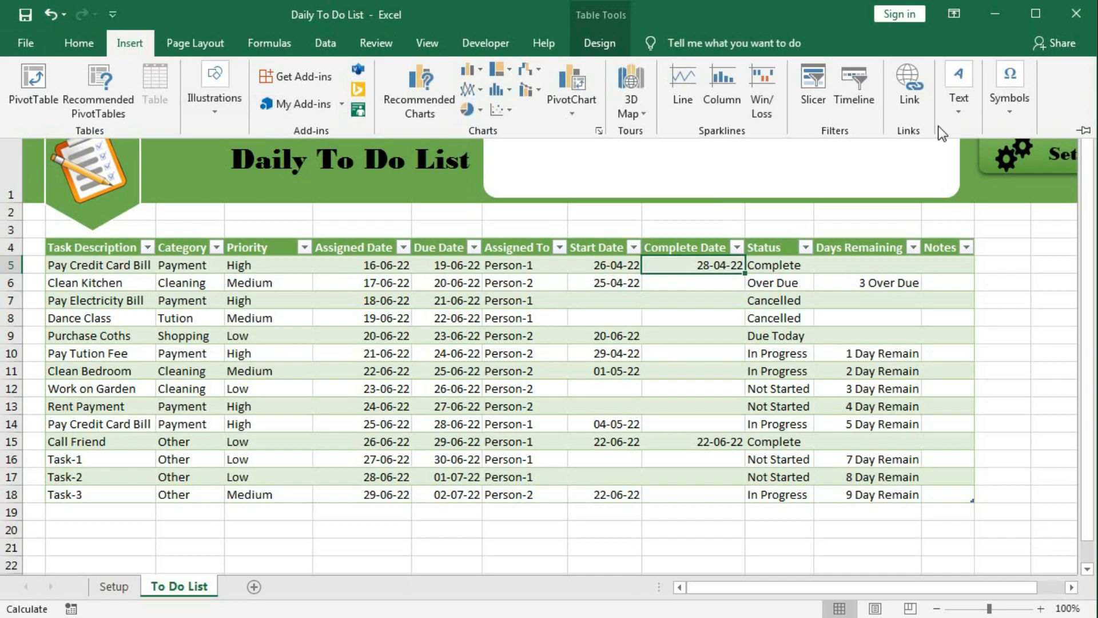
{"action": "left_click", "coordinate": [959, 108]}
{"action": "left_click", "coordinate": [959, 171]}
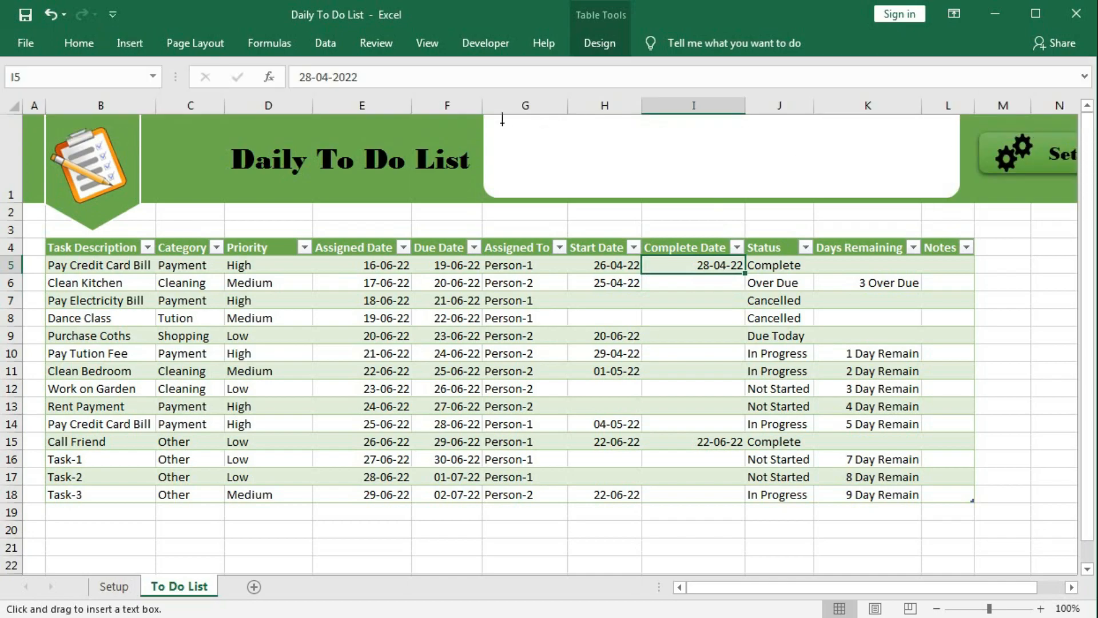
{"action": "mouse_move", "coordinate": [493, 122]}
{"action": "left_mouse_down"}
{"action": "mouse_move", "coordinate": [549, 147]}
{"action": "mouse_move", "coordinate": [618, 152]}
{"action": "left_mouse_up"}
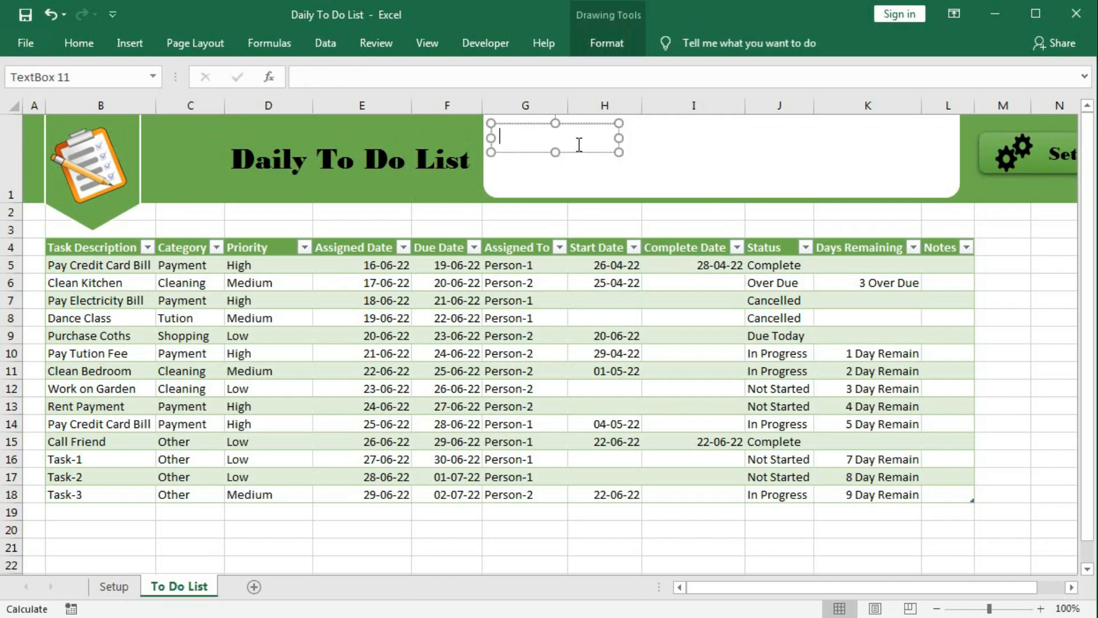
{"action": "left_click", "coordinate": [529, 166]}
{"action": "left_click", "coordinate": [531, 148]}
{"action": "left_click", "coordinate": [514, 140]}
Step: Link the new text box to cell M6 of the Setup sheet with the formula =Setup!M6
{"action": "left_click", "coordinate": [347, 74]}
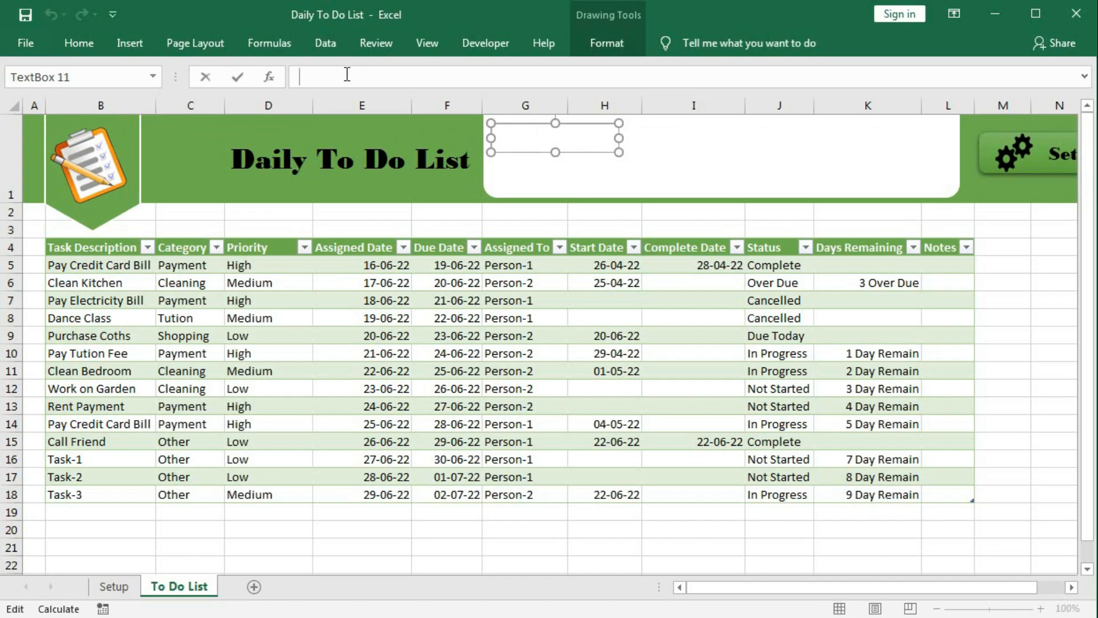
{"action": "type", "text": "="}
{"action": "left_click", "coordinate": [114, 587]}
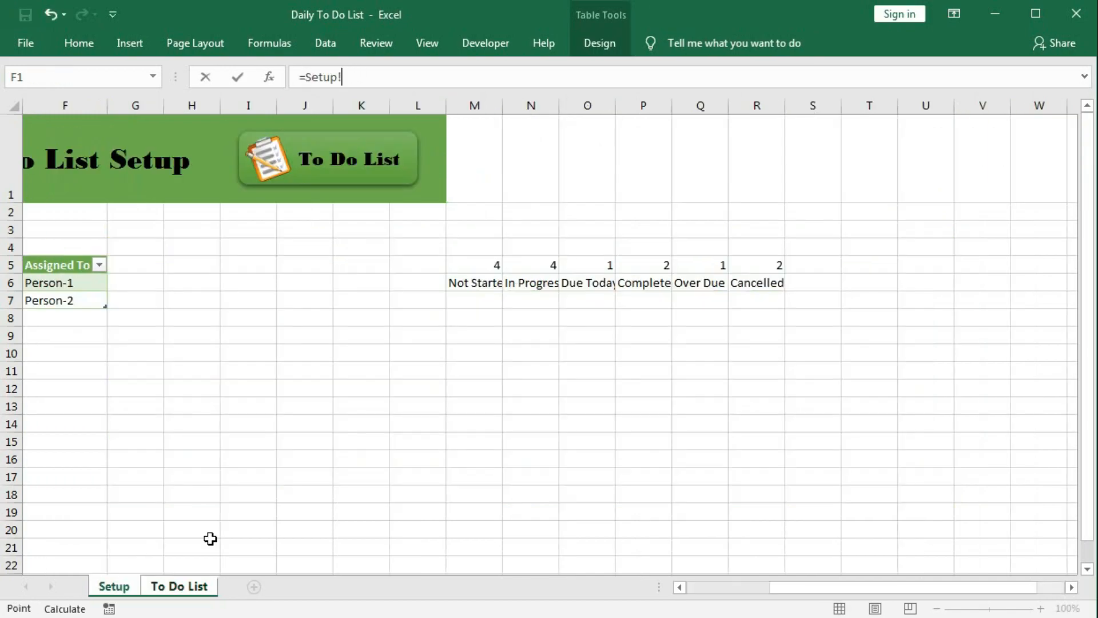
{"action": "left_click", "coordinate": [482, 285]}
{"action": "key", "text": "Return"}
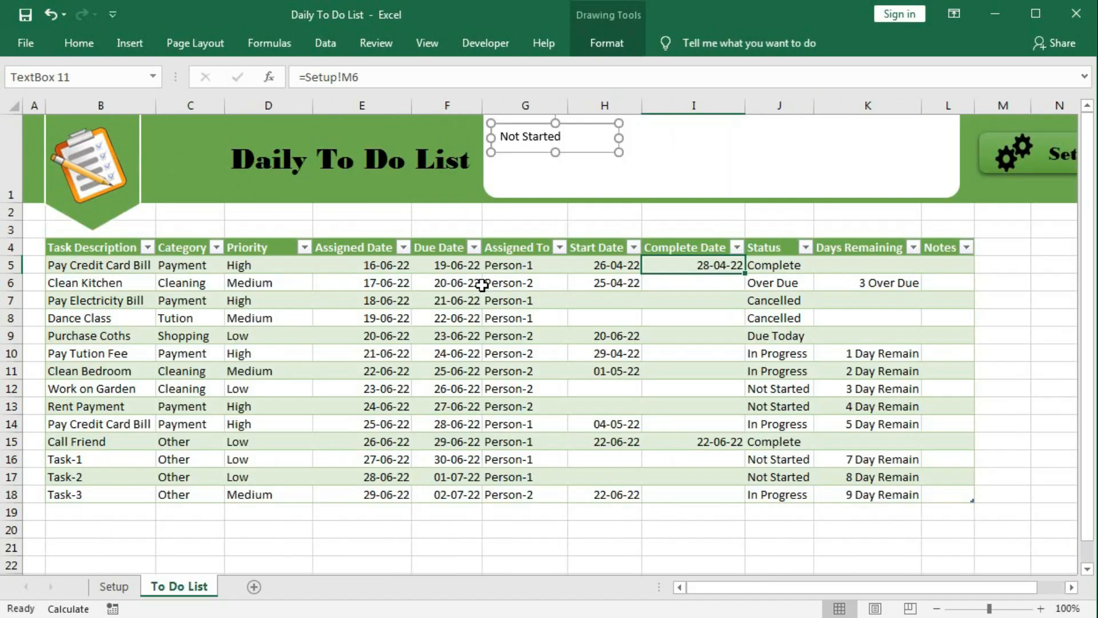
Step: Narrow the Not Started text box to fit its text and duplicate it five times in a row across the white panel
{"action": "left_click_drag", "start_coordinate": [619, 139], "coordinate": [511, 125]}
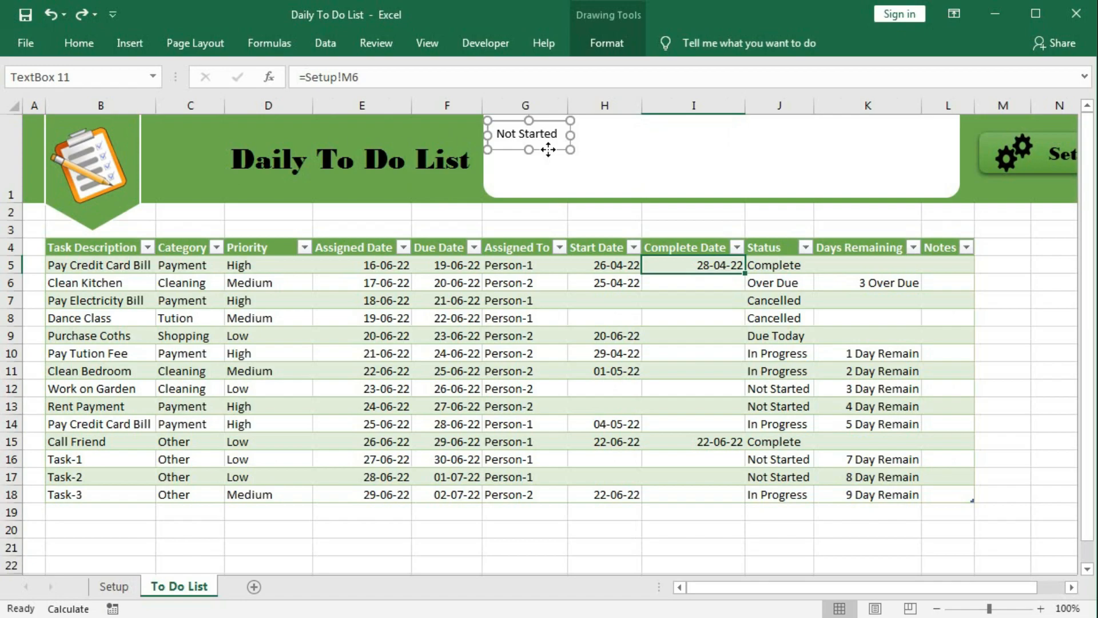
{"action": "left_click_drag", "start_coordinate": [548, 149], "coordinate": [730, 160]}
{"action": "left_click_drag", "start_coordinate": [730, 148], "coordinate": [811, 154]}
{"action": "left_click_drag", "start_coordinate": [811, 154], "coordinate": [985, 153]}
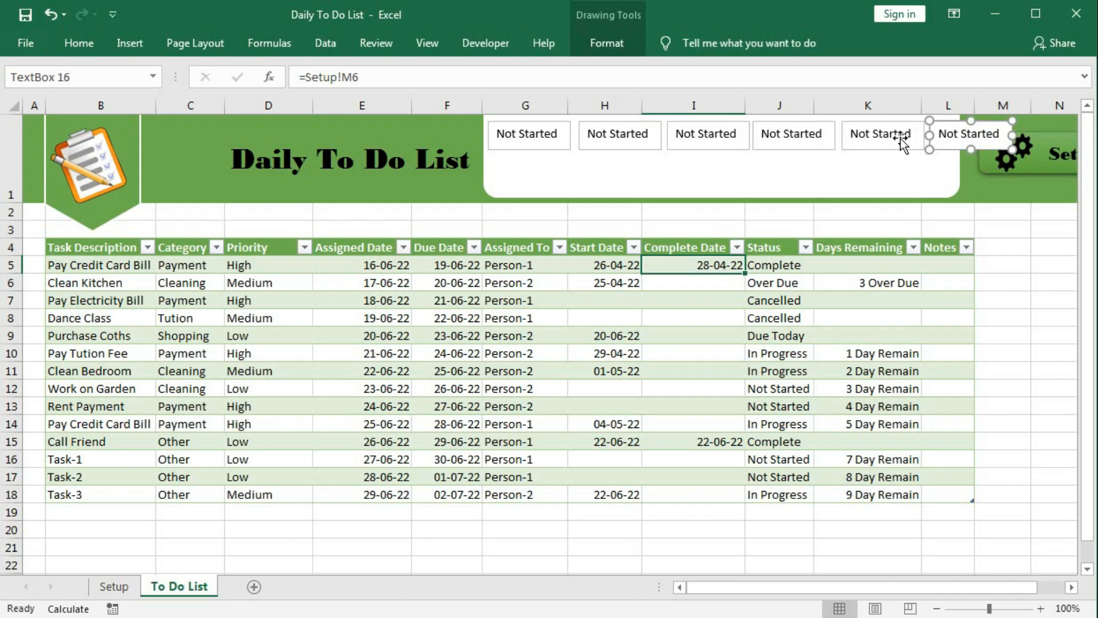
Step: Change the second text box's link to =Setup!N6
{"action": "left_click", "coordinate": [546, 135]}
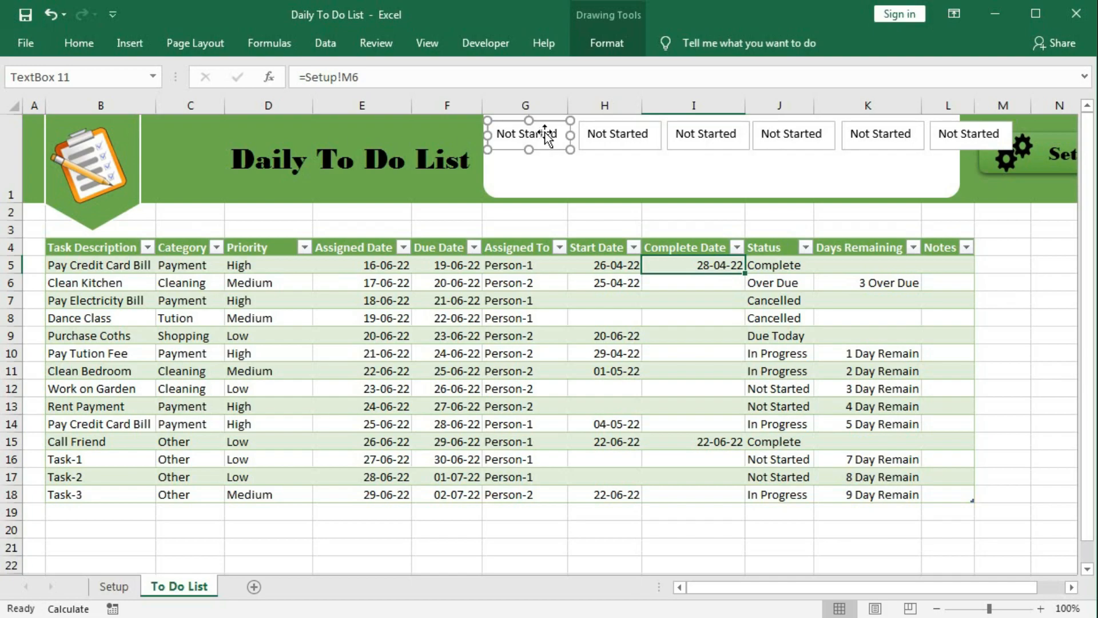
{"action": "left_click", "coordinate": [623, 137]}
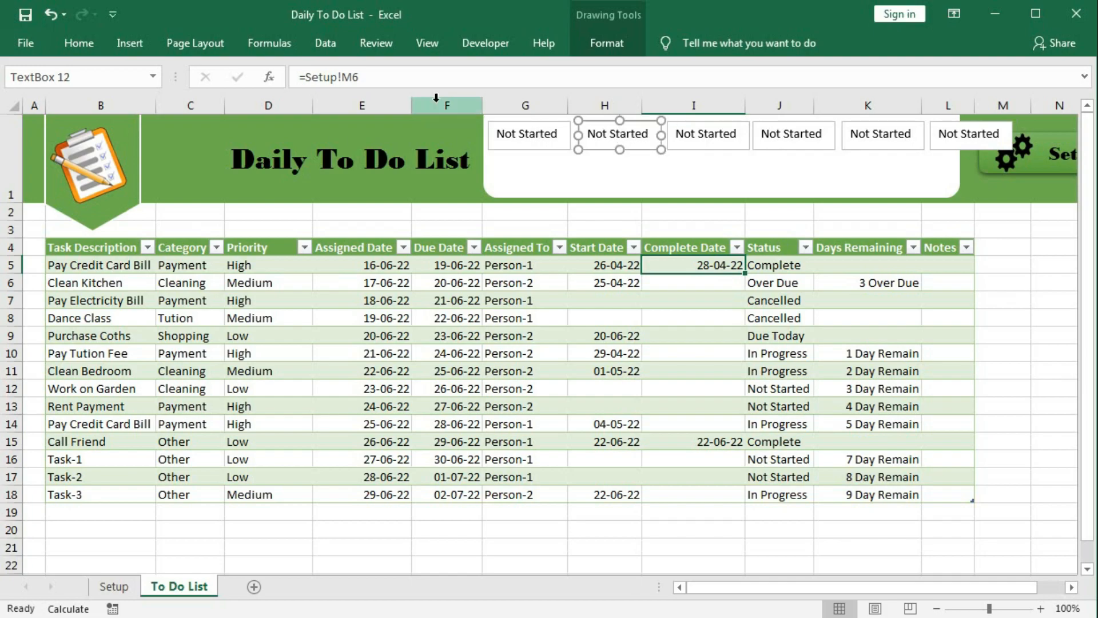
{"action": "left_click", "coordinate": [379, 77]}
{"action": "left_click_drag", "start_coordinate": [341, 77], "coordinate": [350, 77]}
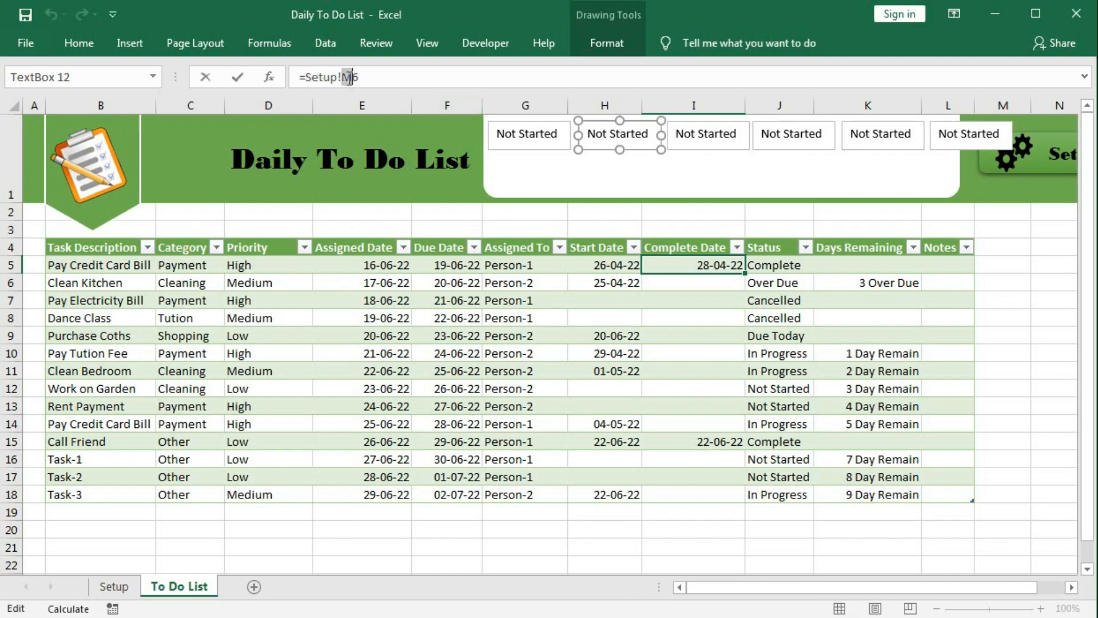
{"action": "type", "text": "N"}
{"action": "key", "text": "Return"}
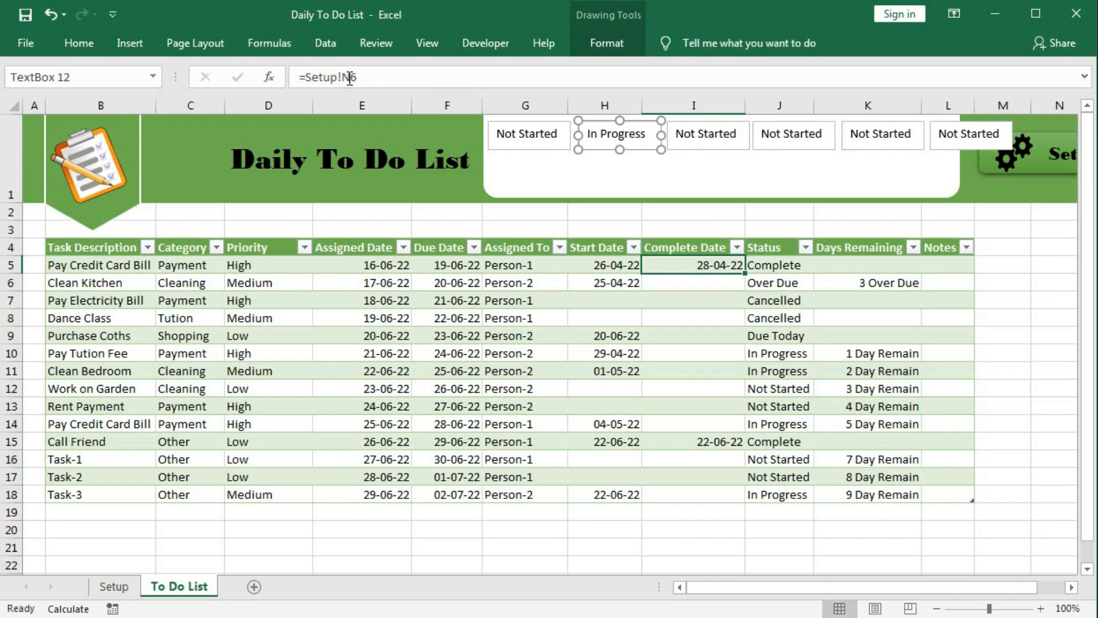
Step: Link the third text box to =Setup!O6 and the fourth to =Setup!P6
{"action": "left_click", "coordinate": [708, 137]}
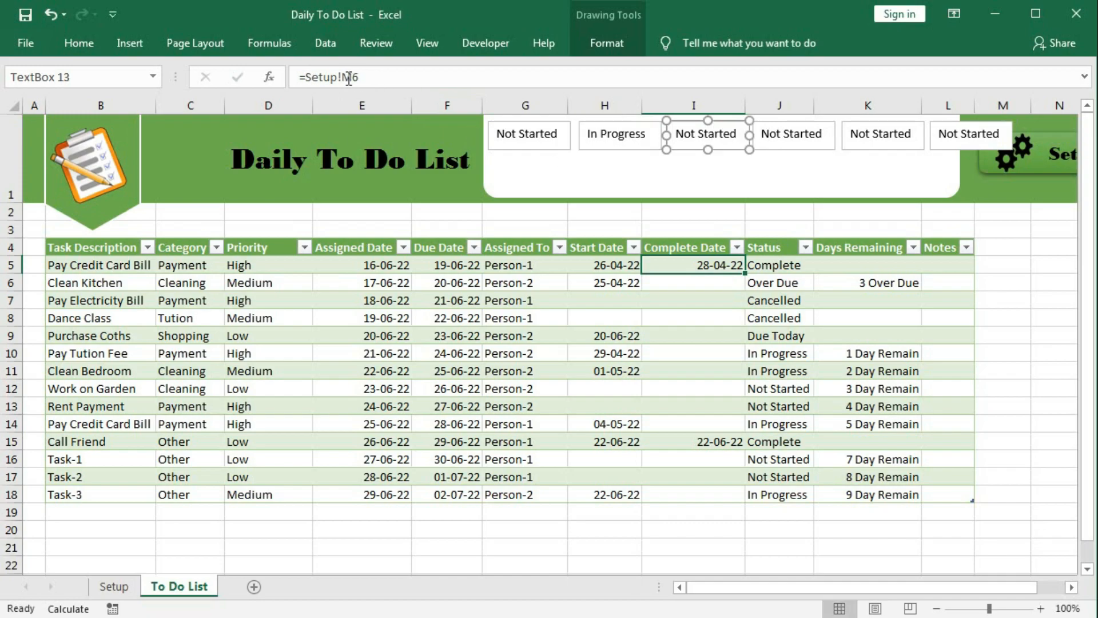
{"action": "left_click_drag", "start_coordinate": [342, 77], "coordinate": [350, 77]}
{"action": "type", "text": "O"}
{"action": "key", "text": "Return"}
{"action": "left_click", "coordinate": [779, 137]}
{"action": "left_click", "coordinate": [344, 78]}
{"action": "left_click_drag", "start_coordinate": [342, 77], "coordinate": [350, 78]}
{"action": "type", "text": "P"}
{"action": "key", "text": "Return"}
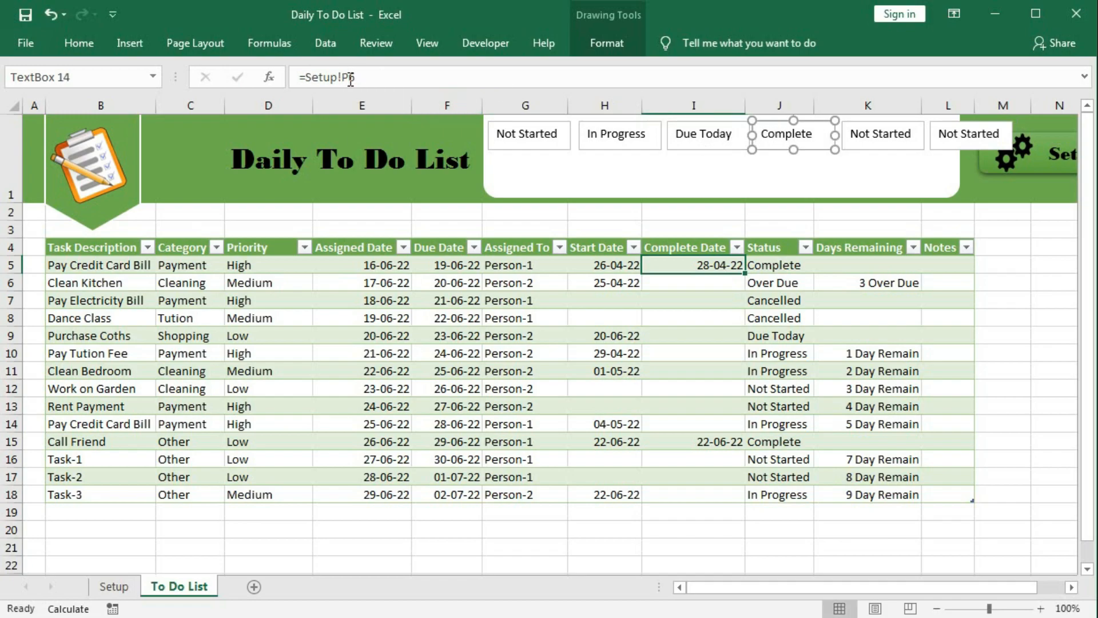
Step: Link the fifth text box to =Setup!Q6 and the sixth to =Setup!R6
{"action": "left_click", "coordinate": [886, 150]}
{"action": "left_click_drag", "start_coordinate": [342, 78], "coordinate": [351, 78]}
{"action": "type", "text": "O"}
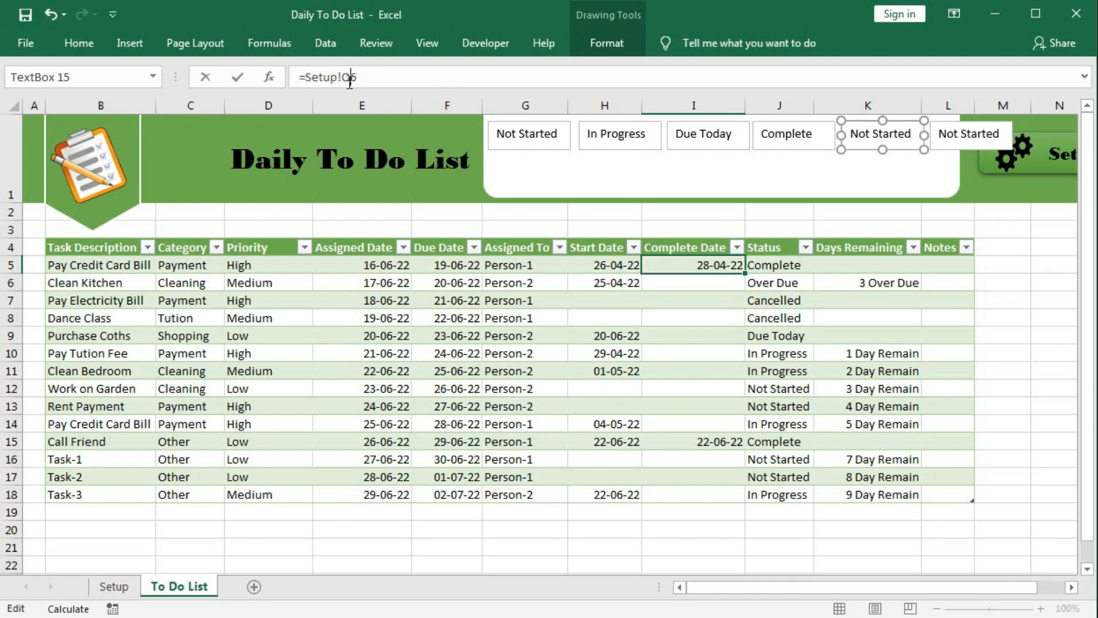
{"action": "key", "text": "Return"}
{"action": "left_click", "coordinate": [962, 133]}
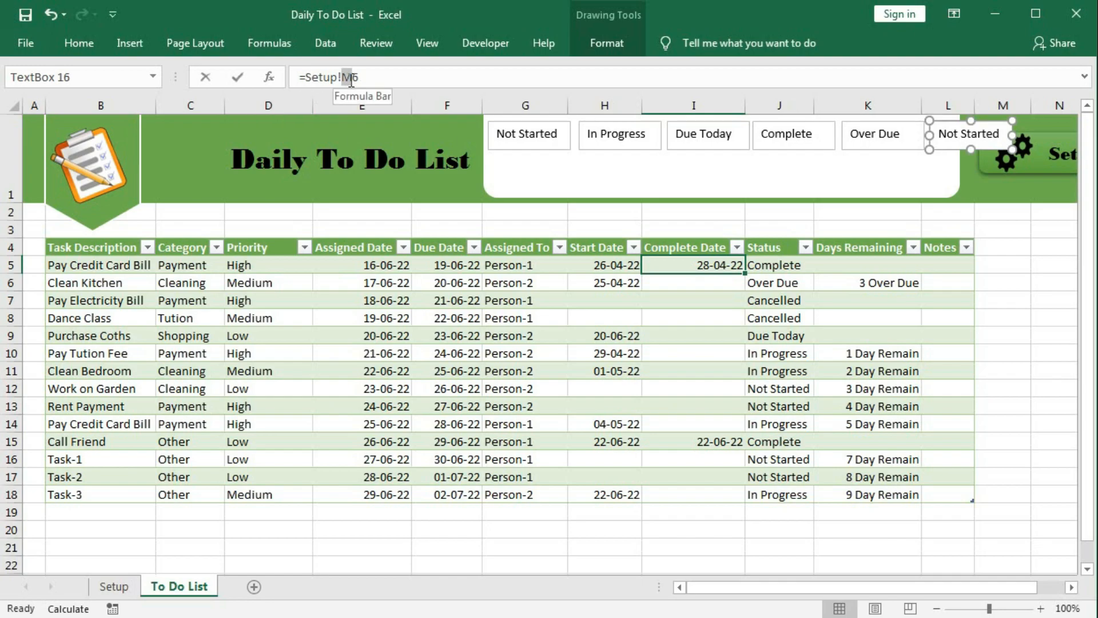
{"action": "left_click_drag", "start_coordinate": [343, 78], "coordinate": [351, 78]}
{"action": "type", "text": "N"}
{"action": "key", "text": "Return"}
{"action": "key", "text": "Escape"}
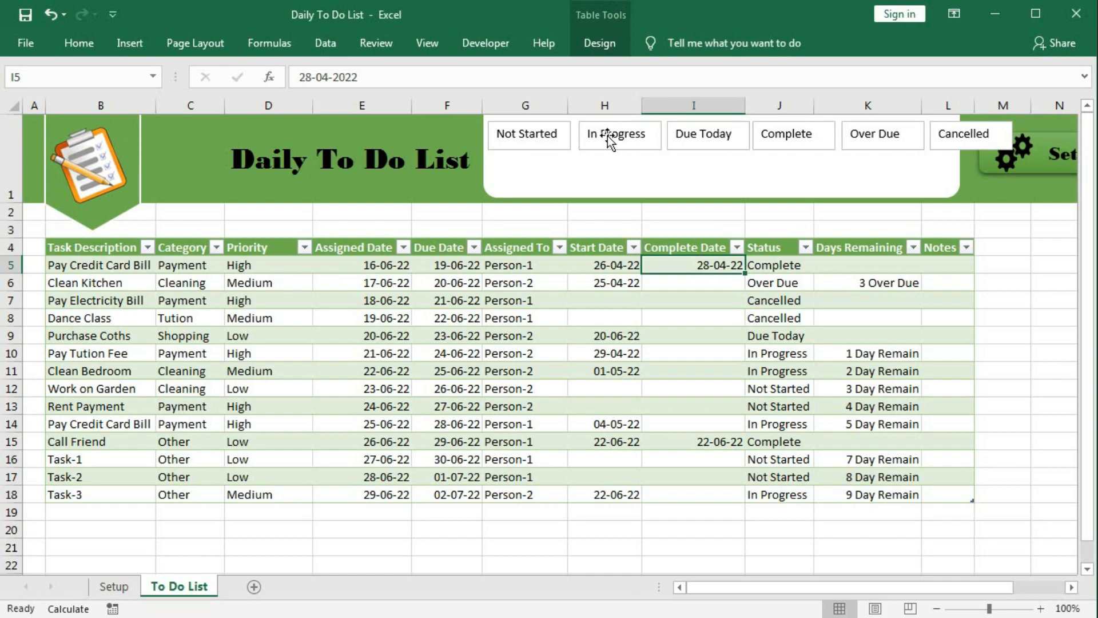
Step: Format the text of all six status text boxes as Cambria, size 12, bold
{"action": "left_click", "coordinate": [546, 143]}
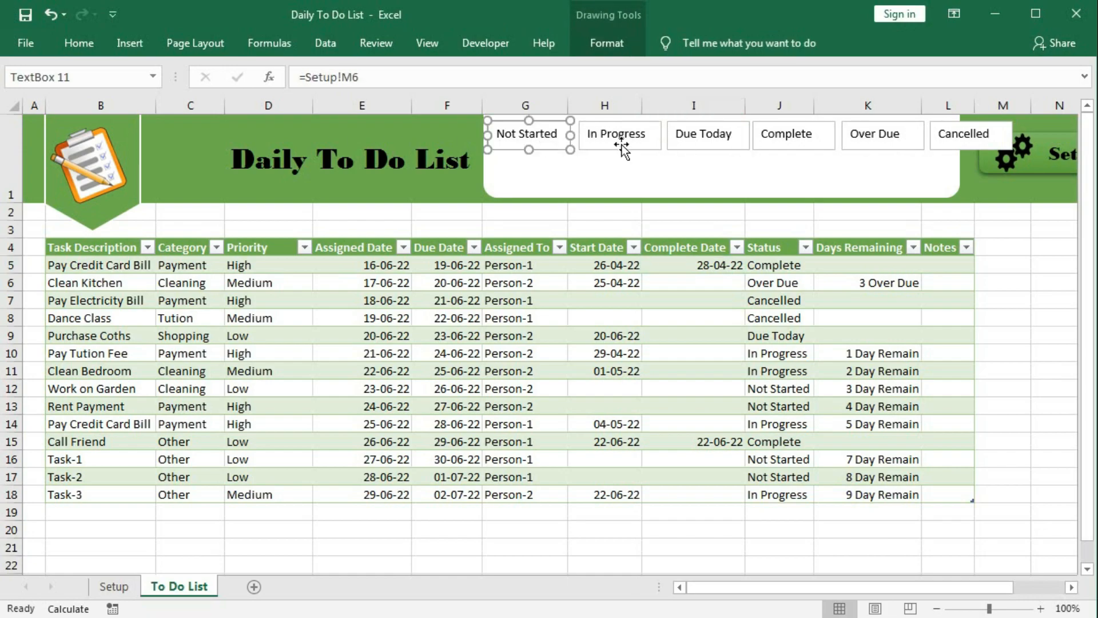
{"action": "left_click", "coordinate": [640, 143], "text": "shift"}
{"action": "left_click", "coordinate": [719, 141], "text": "shift"}
{"action": "left_click", "coordinate": [795, 139], "text": "shift"}
{"action": "left_click", "coordinate": [893, 140], "text": "shift"}
{"action": "left_click", "coordinate": [967, 139], "text": "shift"}
{"action": "left_click", "coordinate": [74, 43]}
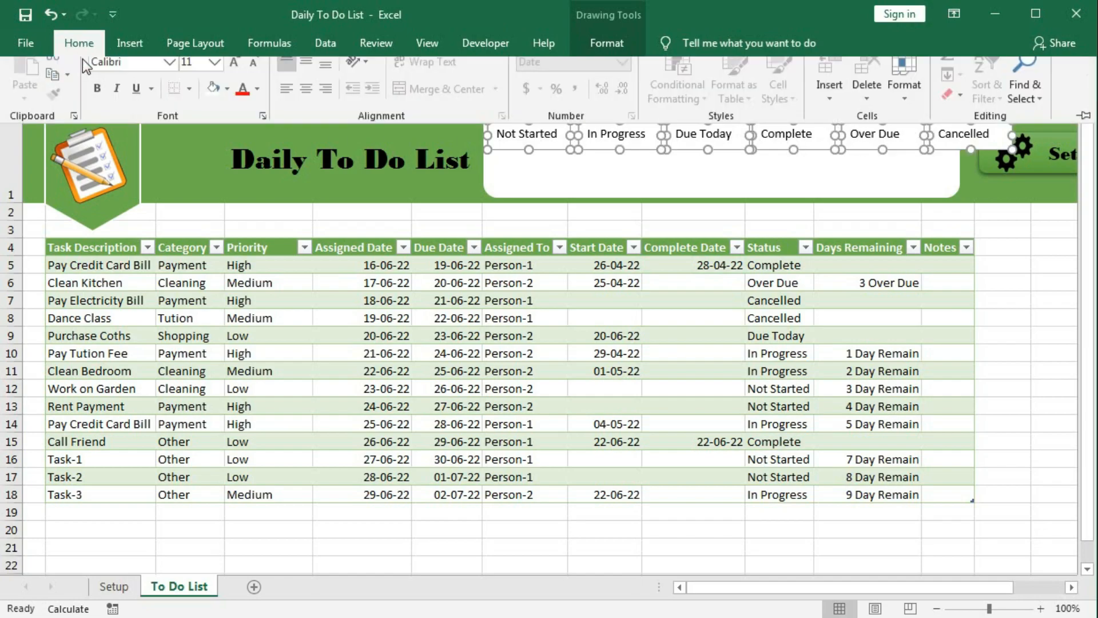
{"action": "left_click", "coordinate": [171, 76]}
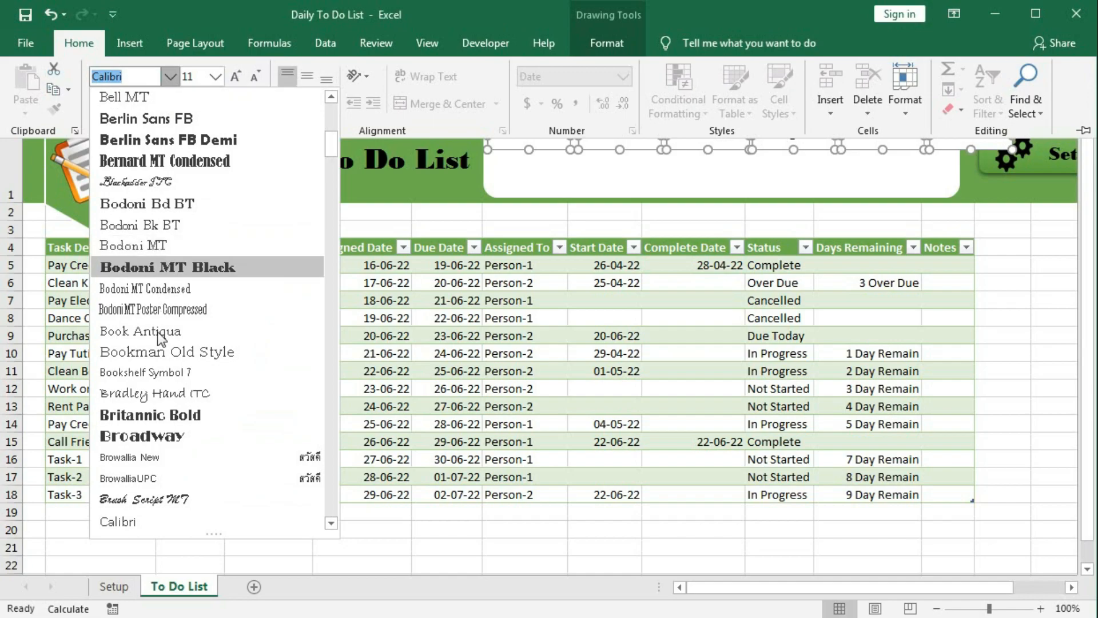
{"action": "scroll", "coordinate": [181, 225], "scroll_direction": "down", "scroll_amount": 3}
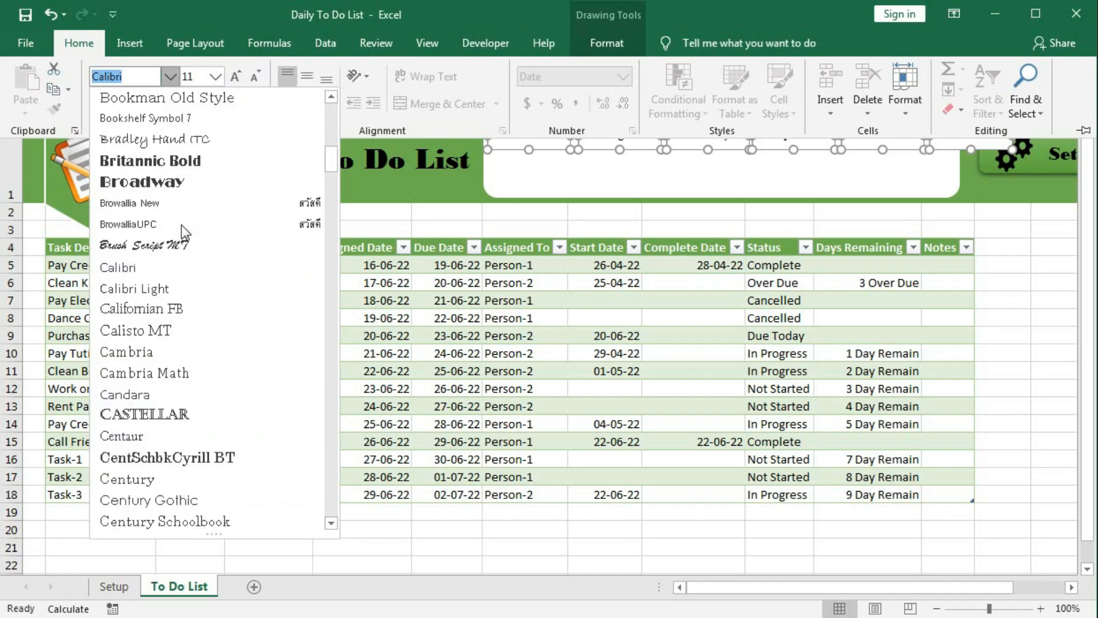
{"action": "scroll", "coordinate": [151, 382], "scroll_direction": "down", "scroll_amount": 2}
{"action": "scroll", "coordinate": [150, 366], "scroll_direction": "up", "scroll_amount": 2}
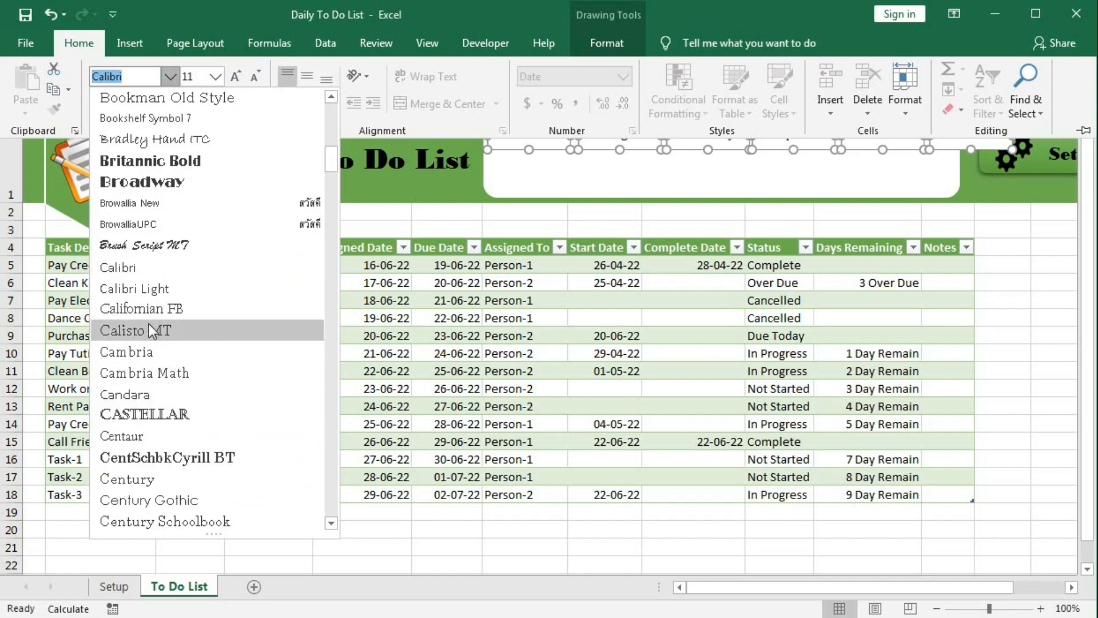
{"action": "left_click", "coordinate": [139, 352]}
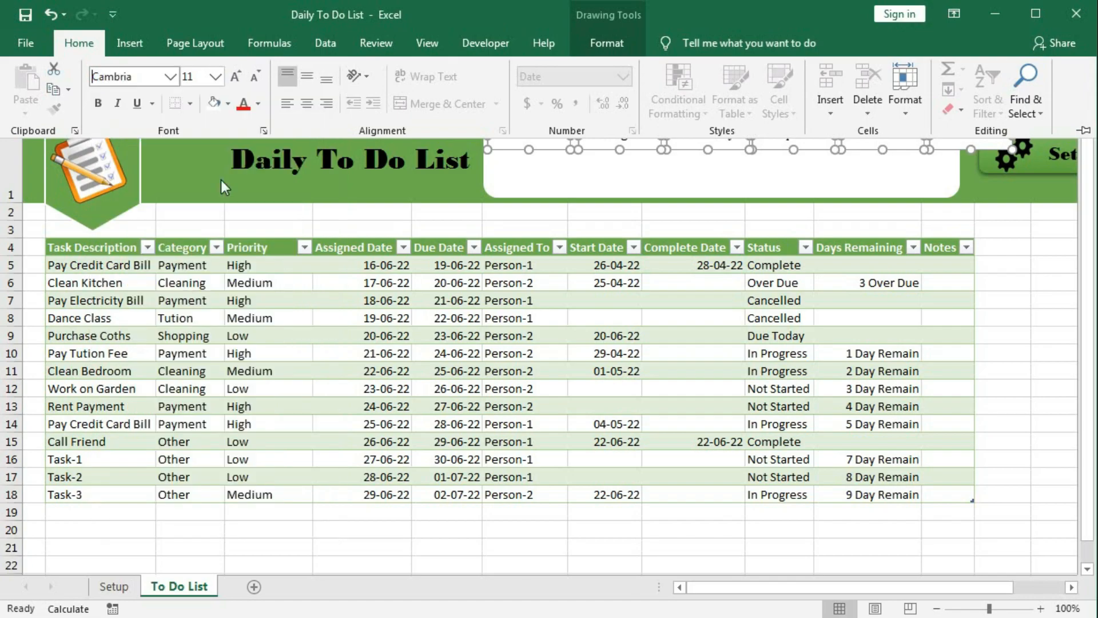
{"action": "left_click", "coordinate": [234, 76]}
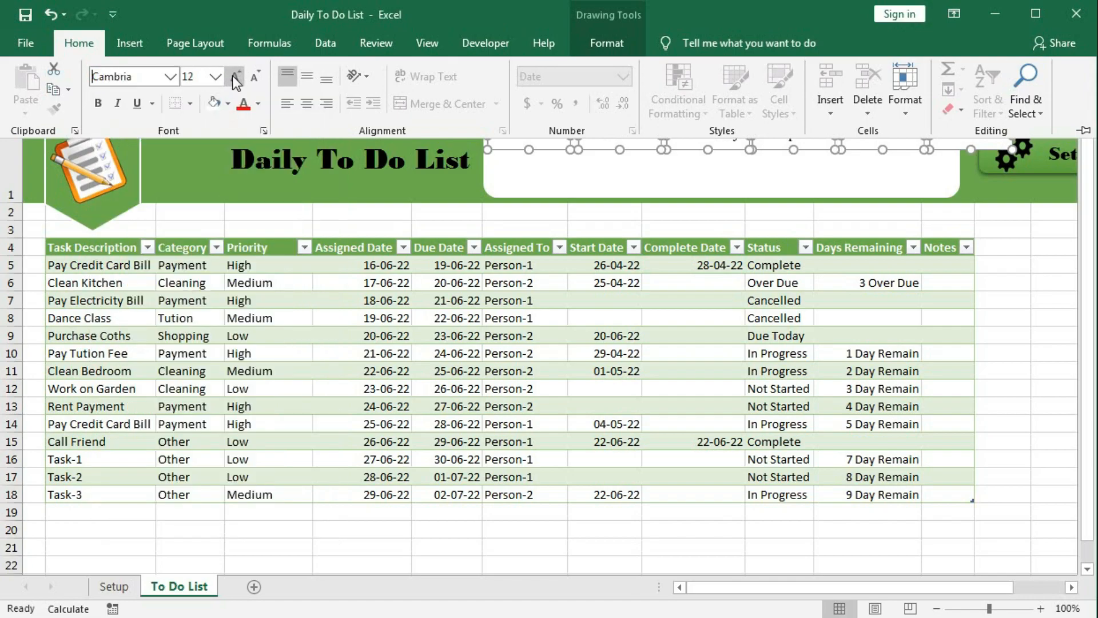
{"action": "left_click", "coordinate": [103, 100]}
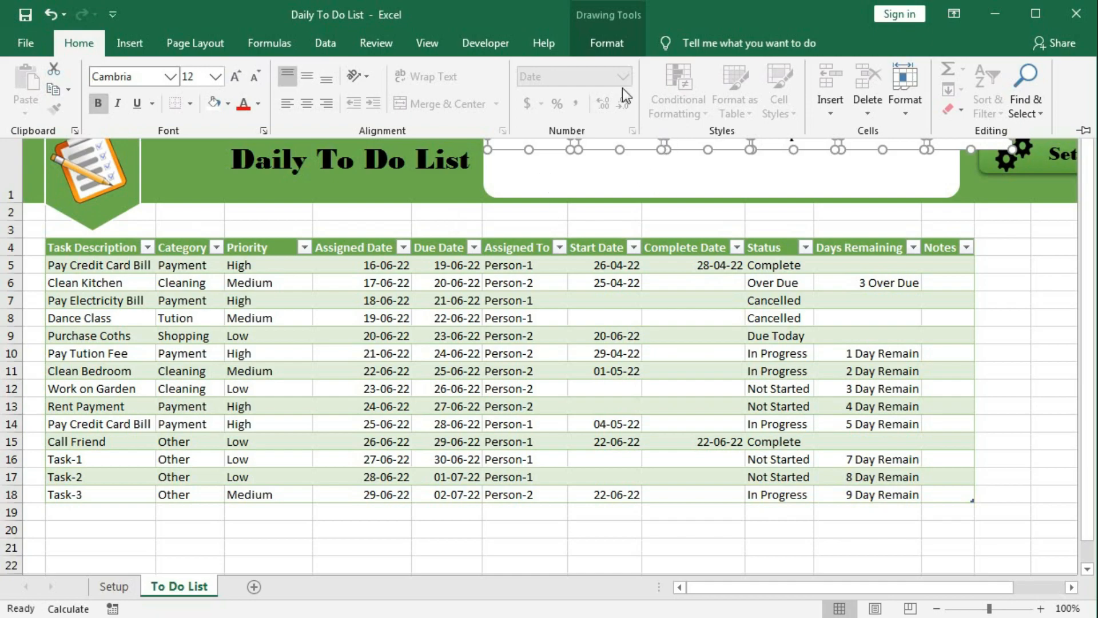
Step: Remove the outline and fill from the six selected status text boxes
{"action": "left_click", "coordinate": [607, 44]}
{"action": "left_click", "coordinate": [452, 89]}
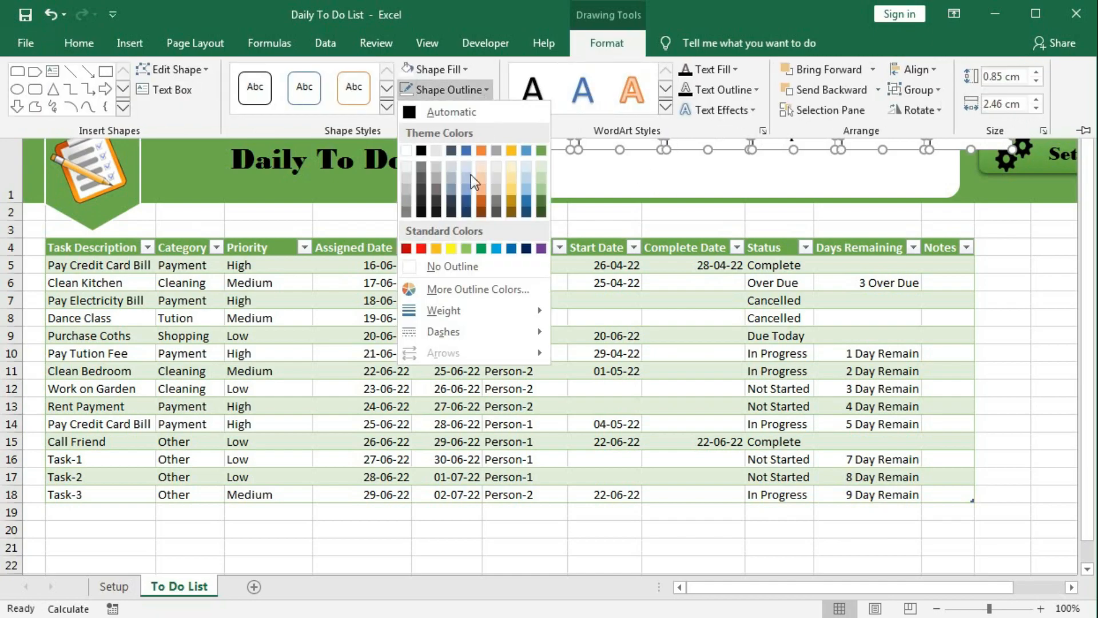
{"action": "left_click", "coordinate": [437, 267]}
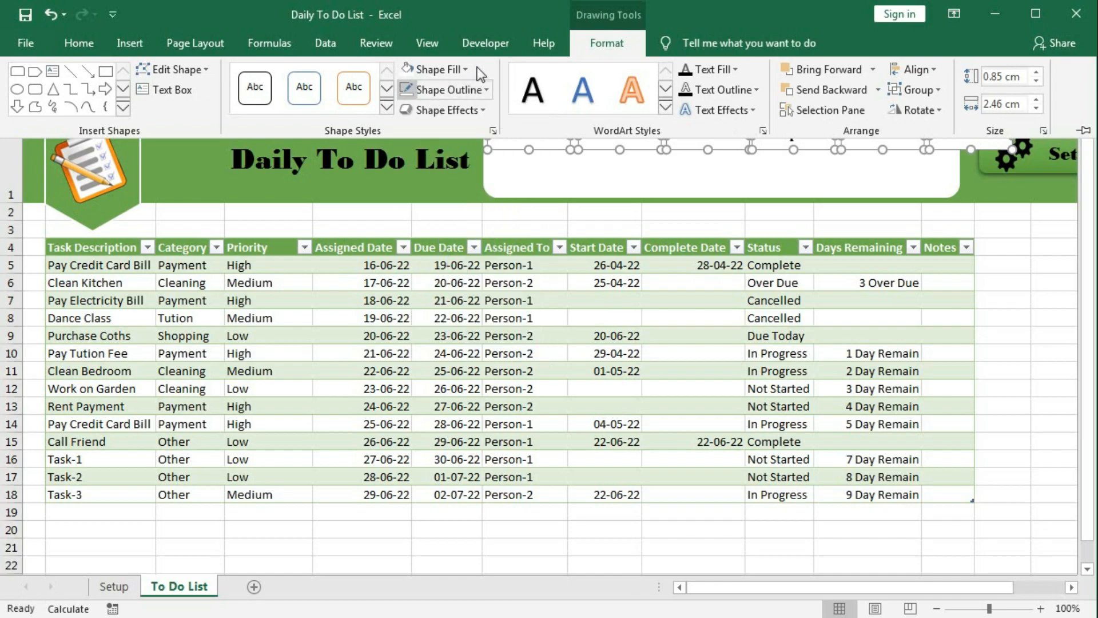
{"action": "left_click", "coordinate": [466, 68]}
{"action": "left_click", "coordinate": [431, 241]}
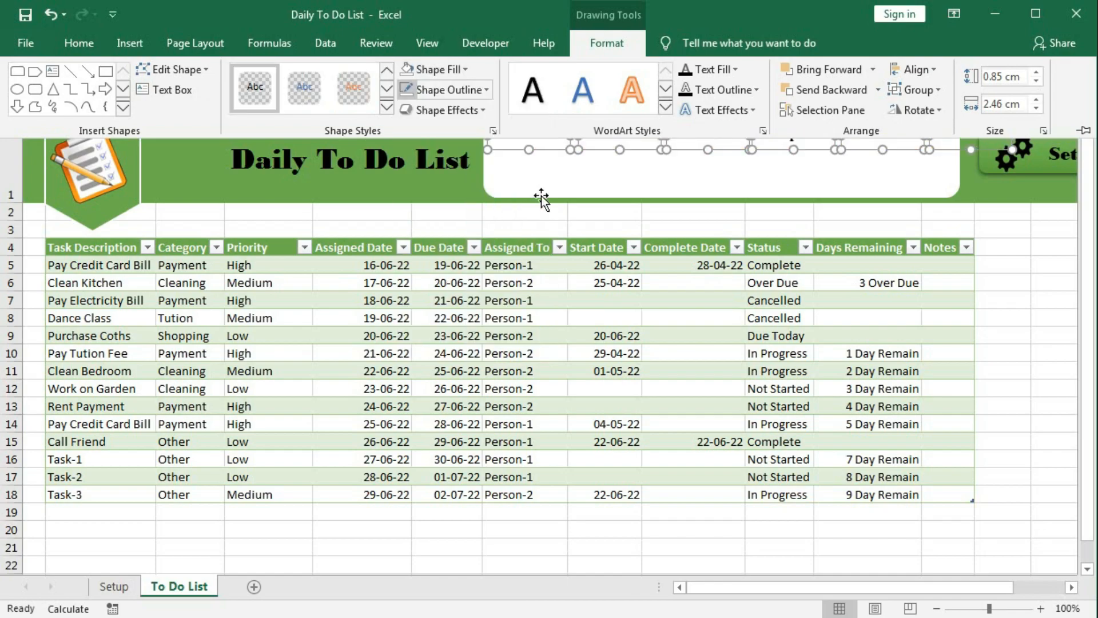
{"action": "key", "text": "ctrl+F1"}
Step: Widen the Not Started text box until its full text fits on one line, and nudge it to the panel's left edge
{"action": "left_click", "coordinate": [517, 146]}
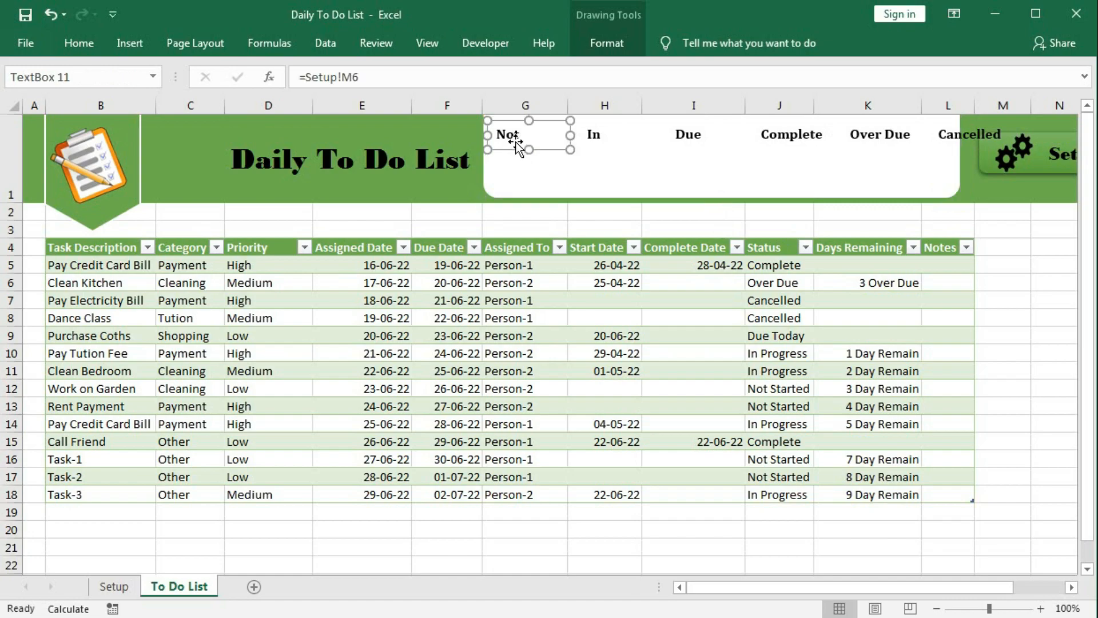
{"action": "left_click_drag", "start_coordinate": [571, 136], "coordinate": [581, 136]}
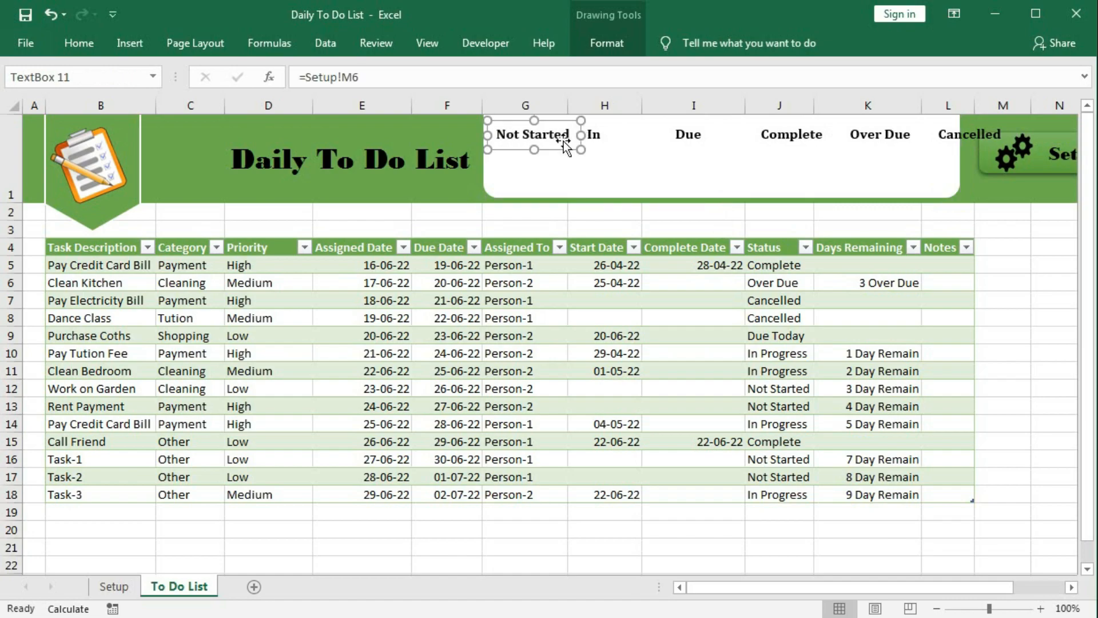
{"action": "left_click_drag", "start_coordinate": [514, 150], "coordinate": [510, 150]}
Step: Center the text within all six status text boxes
{"action": "left_click", "coordinate": [598, 137], "text": "ctrl"}
{"action": "left_click", "coordinate": [686, 135], "text": "ctrl"}
{"action": "left_click", "coordinate": [763, 135], "text": "ctrl"}
{"action": "left_click", "coordinate": [889, 139], "text": "ctrl"}
{"action": "left_click", "coordinate": [956, 134], "text": "ctrl"}
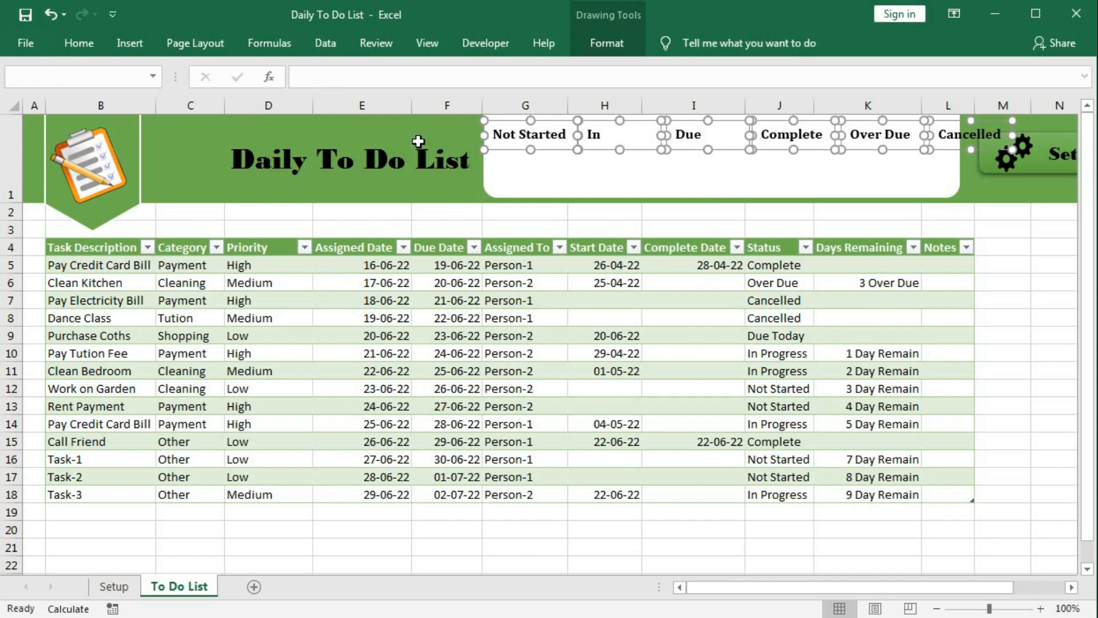
{"action": "left_click", "coordinate": [607, 44]}
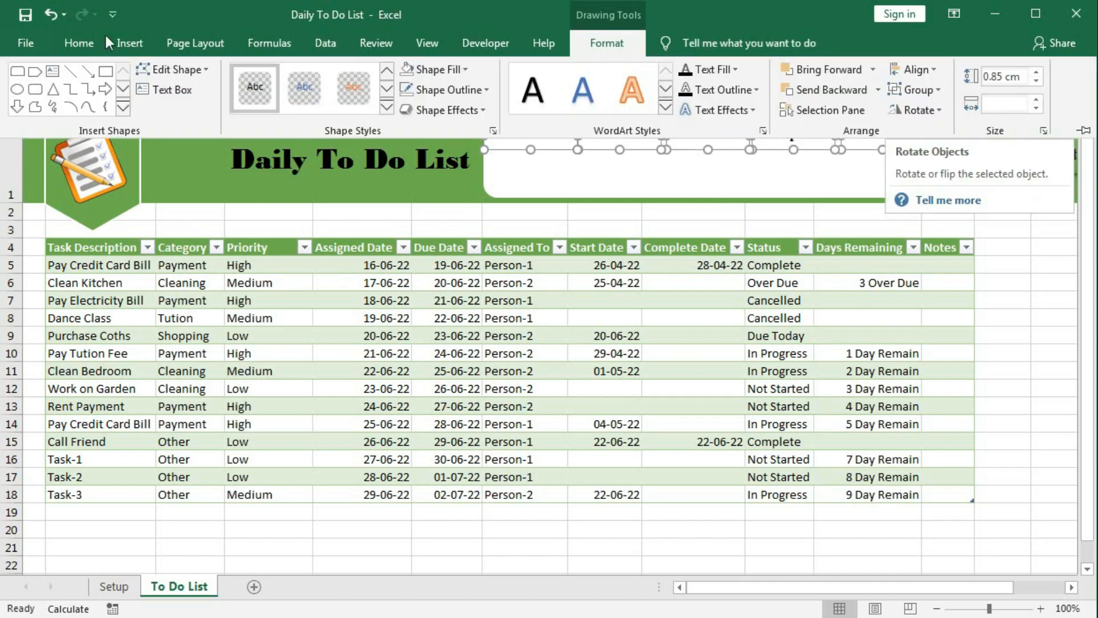
{"action": "left_click", "coordinate": [82, 46]}
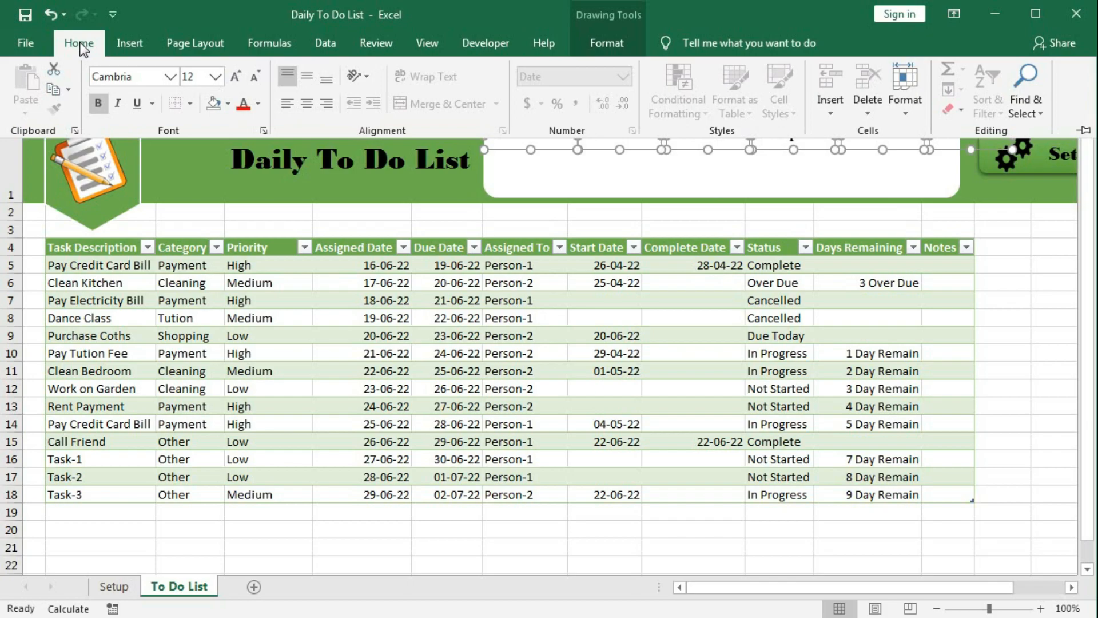
{"action": "left_click", "coordinate": [301, 106]}
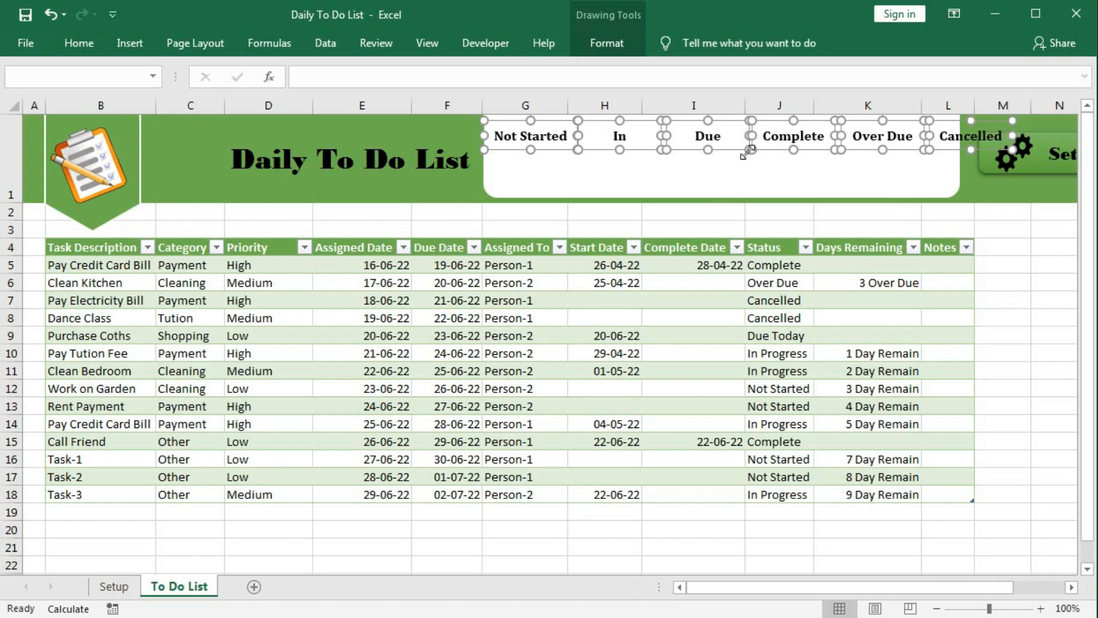
Step: Adjust the Not Started box's width and widen the In Progress and Due Today text boxes to show their full text
{"action": "left_click", "coordinate": [573, 168]}
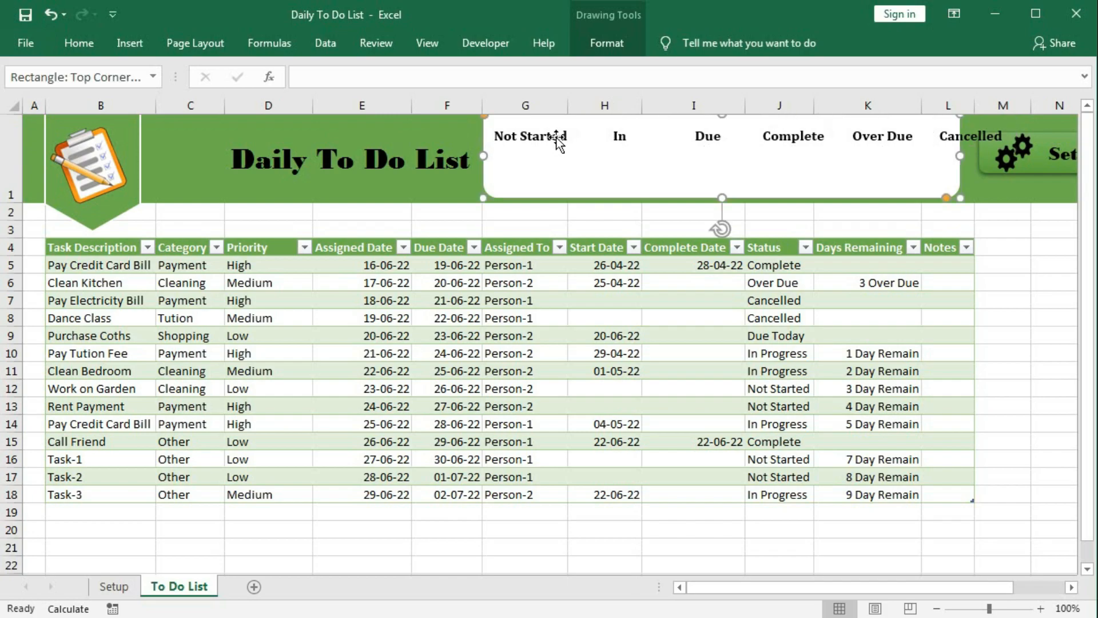
{"action": "left_click", "coordinate": [558, 141]}
{"action": "left_click_drag", "start_coordinate": [574, 135], "coordinate": [576, 136]}
{"action": "left_click", "coordinate": [615, 135]}
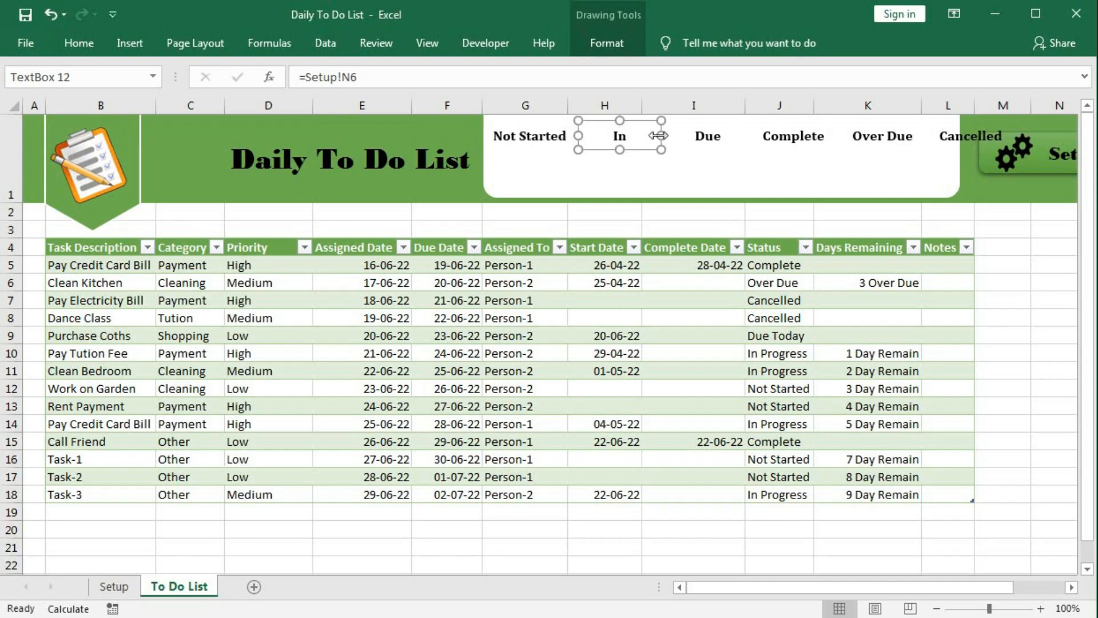
{"action": "left_click_drag", "start_coordinate": [668, 135], "coordinate": [664, 136]}
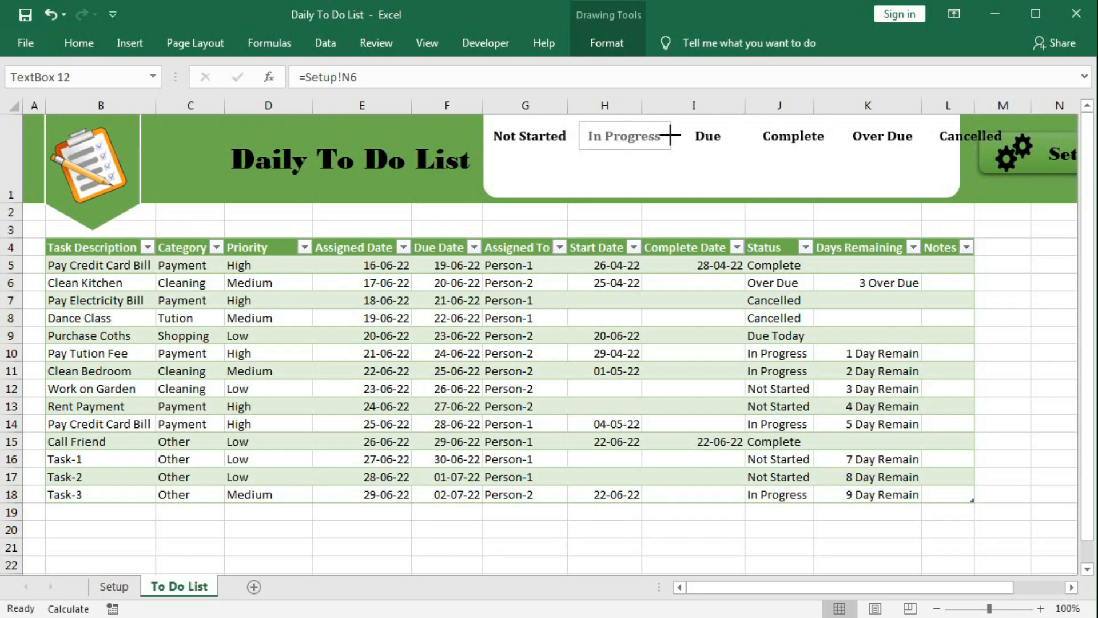
{"action": "left_click", "coordinate": [737, 139]}
{"action": "left_click_drag", "start_coordinate": [750, 136], "coordinate": [756, 138]}
Step: Move the text boxes from In Progress to Cancelled leftward so that the whole row fits inside the white panel
{"action": "left_click", "coordinate": [793, 137]}
{"action": "left_click", "coordinate": [881, 137]}
{"action": "left_click_drag", "start_coordinate": [859, 150], "coordinate": [839, 150]}
{"action": "left_click_drag", "start_coordinate": [599, 147], "coordinate": [589, 147]}
{"action": "left_click_drag", "start_coordinate": [705, 147], "coordinate": [694, 147]}
{"action": "left_click_drag", "start_coordinate": [779, 150], "coordinate": [763, 150]}
{"action": "left_click_drag", "start_coordinate": [848, 150], "coordinate": [831, 149]}
{"action": "left_click", "coordinate": [956, 149]}
{"action": "left_click_drag", "start_coordinate": [956, 148], "coordinate": [902, 152]}
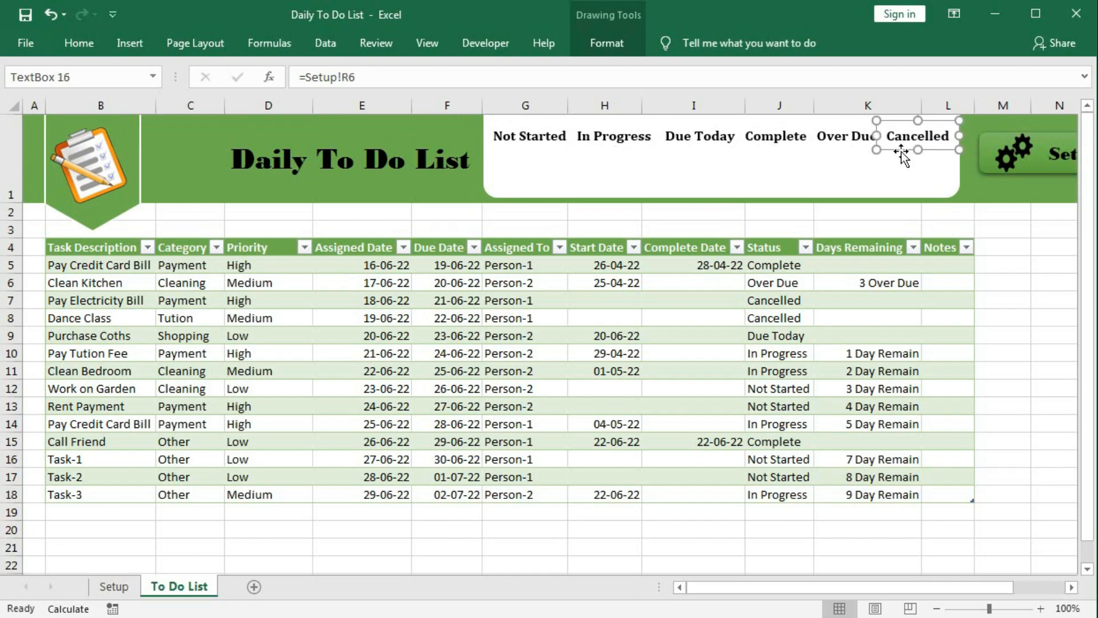
Step: Distribute the six status text boxes horizontally across the white panel
{"action": "left_click", "coordinate": [843, 137], "text": "shift"}
{"action": "left_click", "coordinate": [801, 135], "text": "shift"}
{"action": "left_click", "coordinate": [655, 136], "text": "shift"}
{"action": "left_click", "coordinate": [612, 138], "text": "shift"}
{"action": "left_click", "coordinate": [537, 139], "text": "shift"}
{"action": "left_click", "coordinate": [608, 42]}
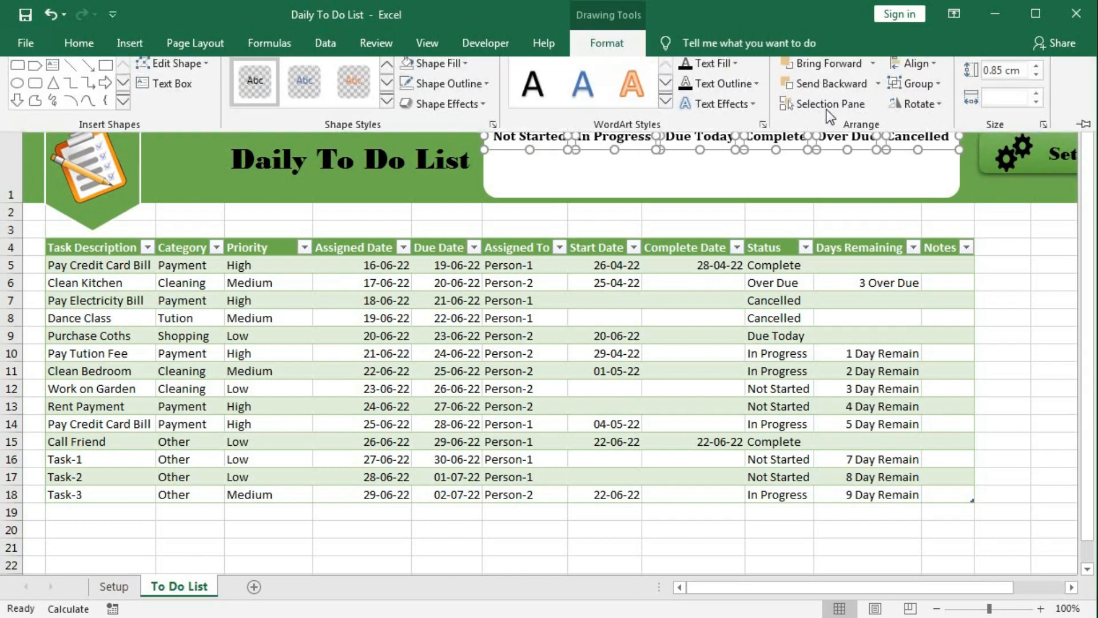
{"action": "left_click", "coordinate": [933, 69]}
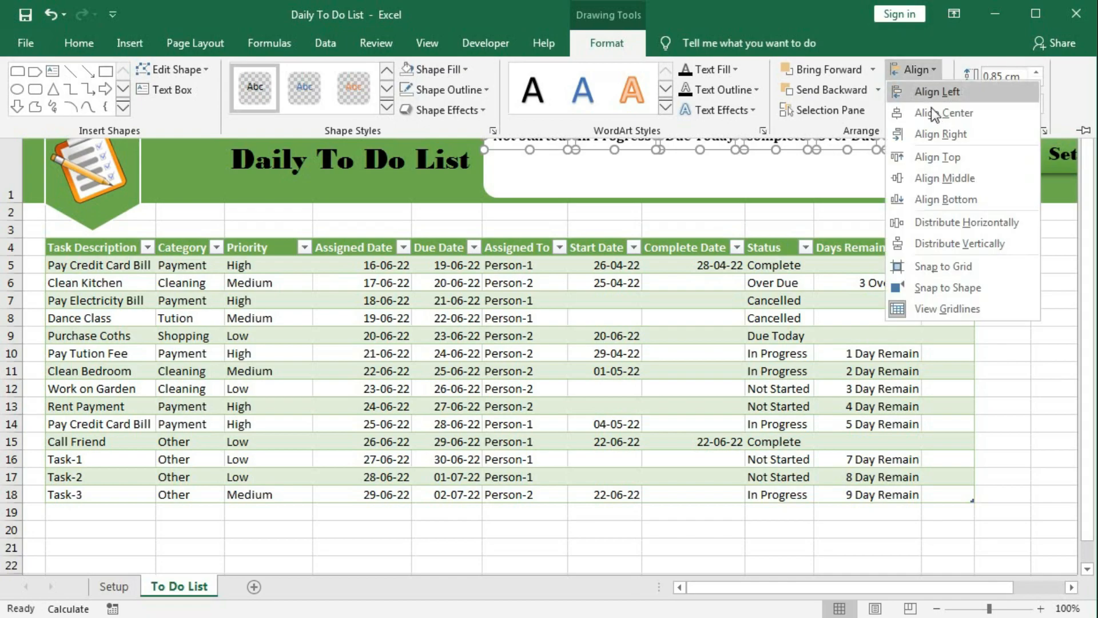
{"action": "left_click", "coordinate": [966, 222]}
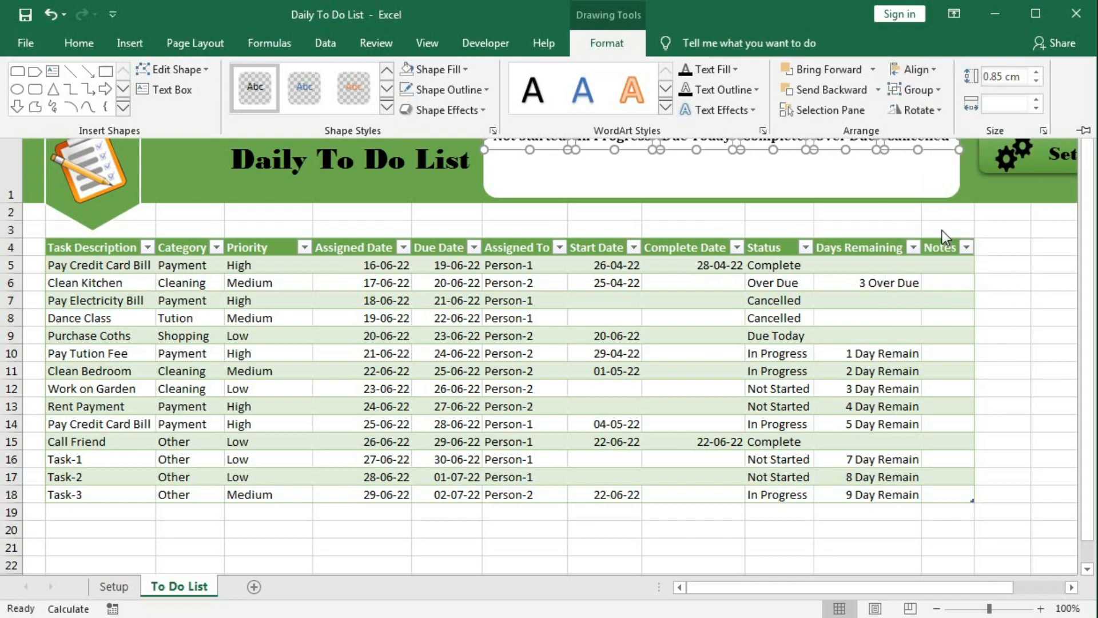
{"action": "left_click", "coordinate": [822, 172]}
{"action": "left_click", "coordinate": [691, 172]}
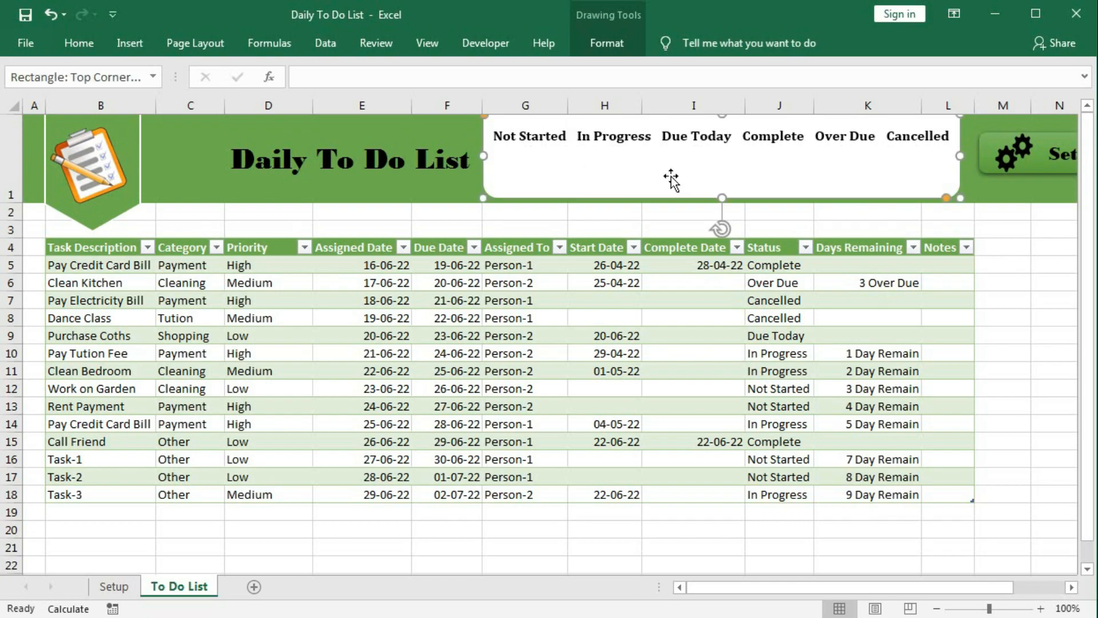
Step: Draw a vertical line about 1.5 cm long between Not Started and In Progress, and copy it into the other four gaps between the labels
{"action": "left_click", "coordinate": [125, 43]}
{"action": "left_click", "coordinate": [221, 112]}
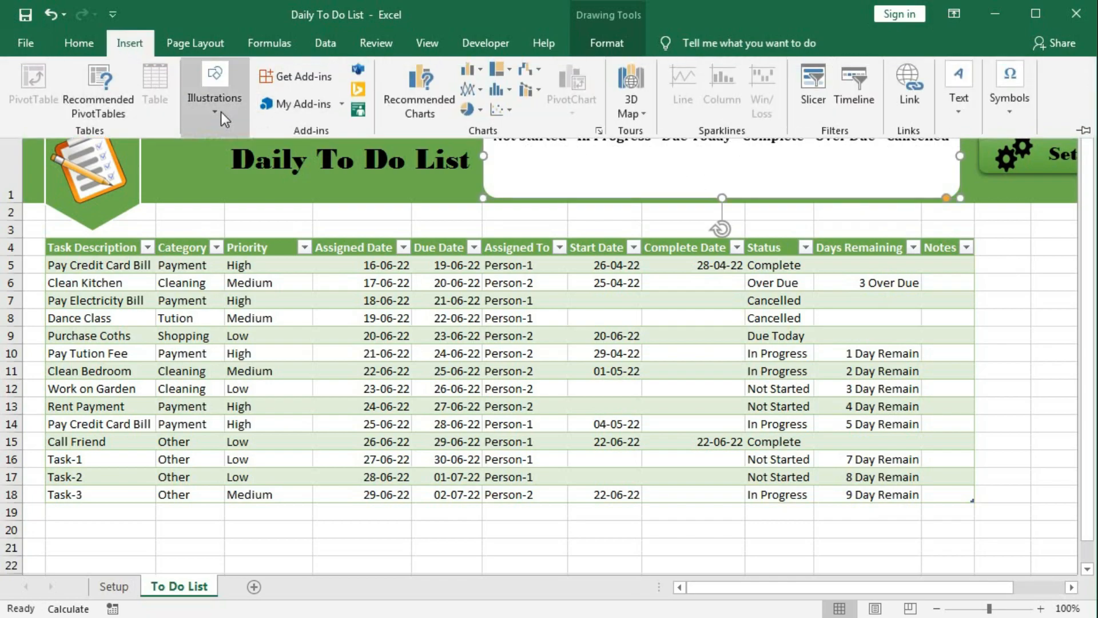
{"action": "left_click", "coordinate": [287, 172]}
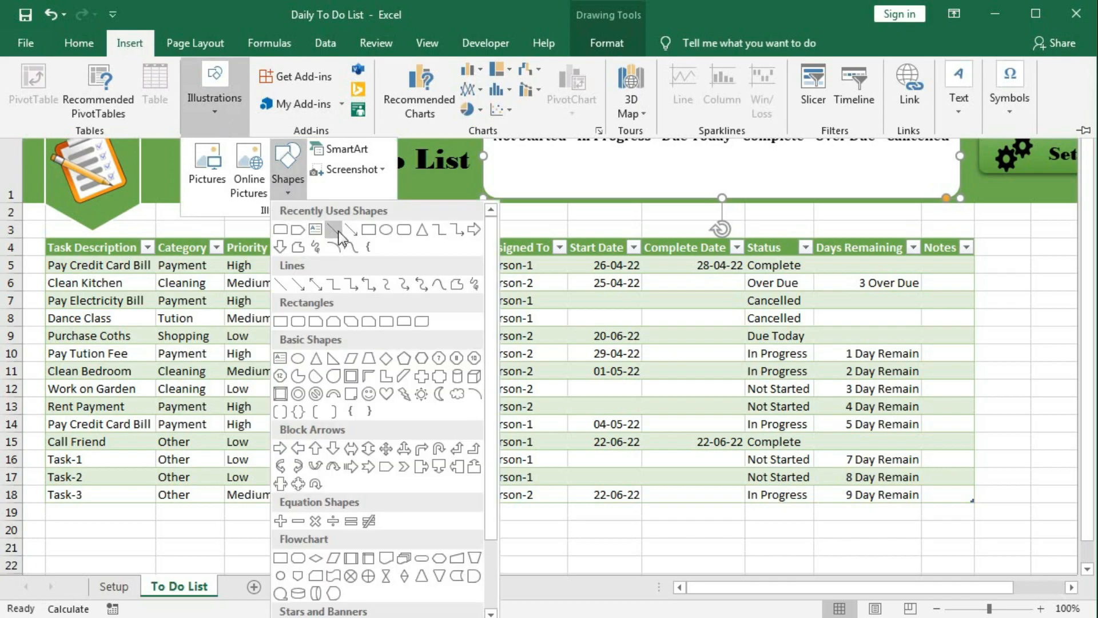
{"action": "left_click", "coordinate": [318, 249]}
{"action": "mouse_move", "coordinate": [555, 170]}
{"action": "left_mouse_down"}
{"action": "mouse_move", "coordinate": [564, 215]}
{"action": "mouse_move", "coordinate": [554, 237]}
{"action": "mouse_move", "coordinate": [575, 154]}
{"action": "left_mouse_up"}
{"action": "key", "text": "Escape"}
{"action": "left_click", "coordinate": [574, 169]}
{"action": "left_click_drag", "start_coordinate": [574, 192], "coordinate": [811, 153]}
{"action": "left_click_drag", "start_coordinate": [810, 150], "coordinate": [880, 152]}
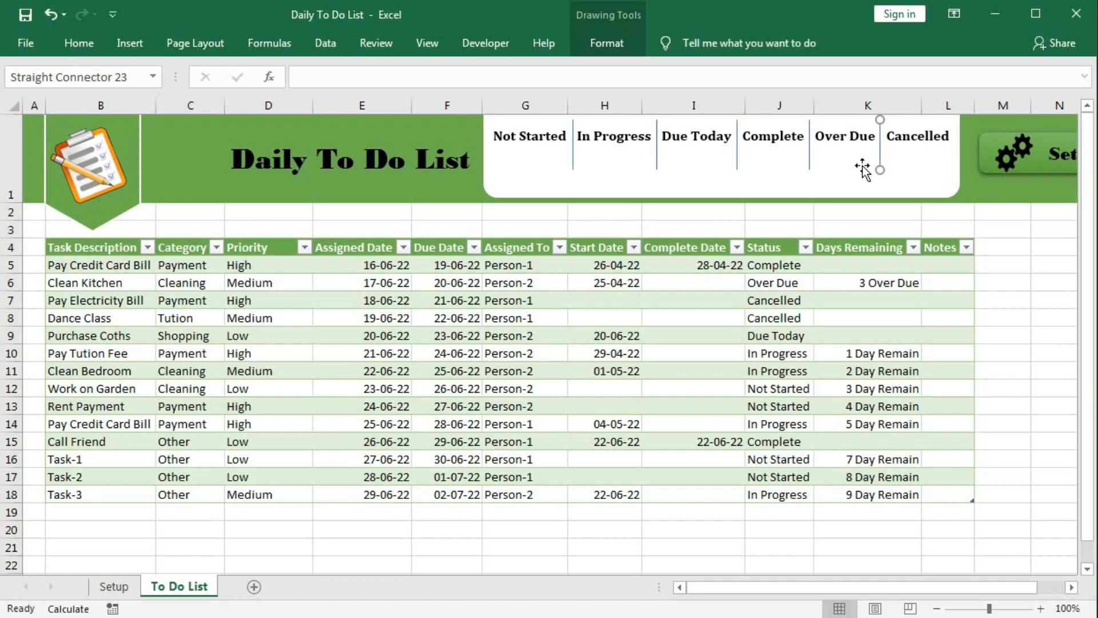
Step: Select all five vertical divider lines and set their outline color to the light gray third shade of white
{"action": "left_click", "coordinate": [809, 159], "text": "shift"}
{"action": "left_click", "coordinate": [737, 153], "text": "shift"}
{"action": "left_click", "coordinate": [656, 154], "text": "shift"}
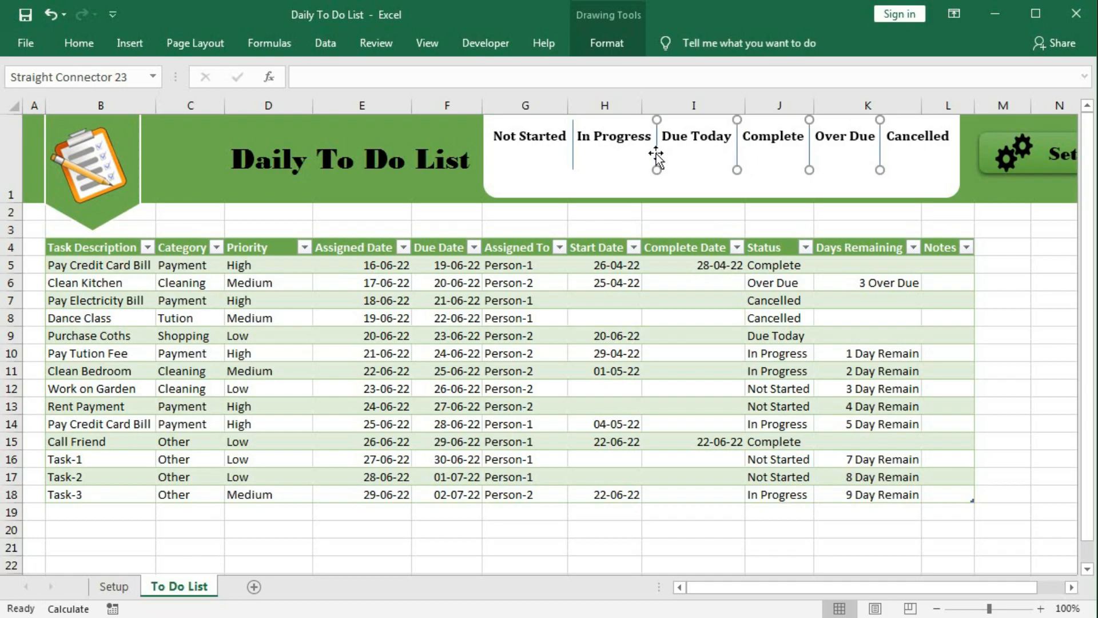
{"action": "left_click", "coordinate": [574, 154], "text": "shift"}
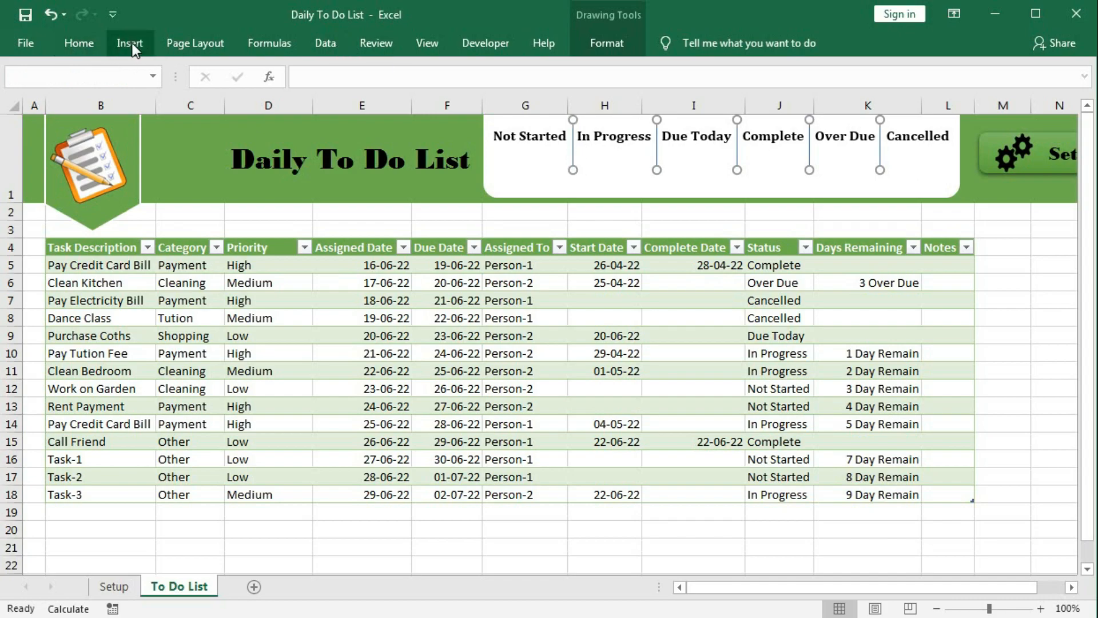
{"action": "left_click", "coordinate": [80, 43]}
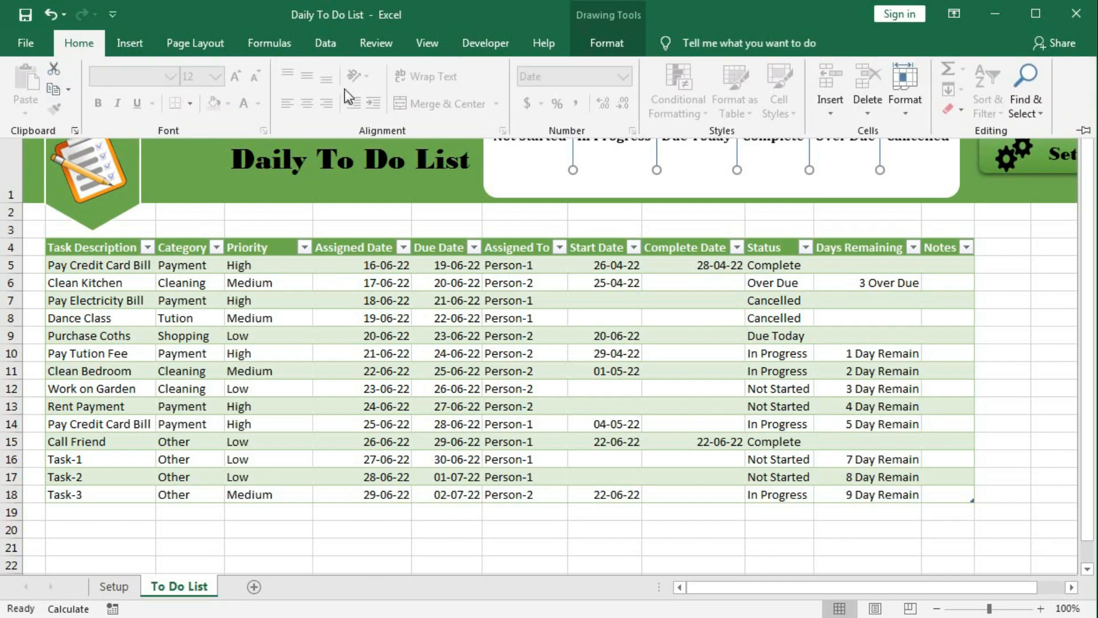
{"action": "left_click", "coordinate": [605, 51]}
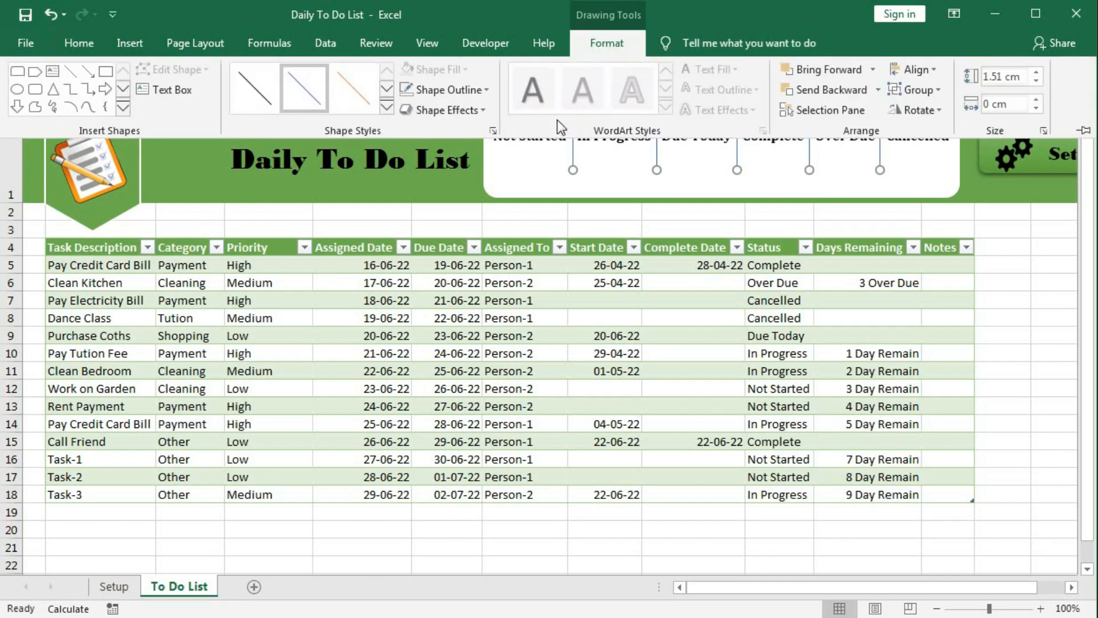
{"action": "left_click", "coordinate": [486, 91]}
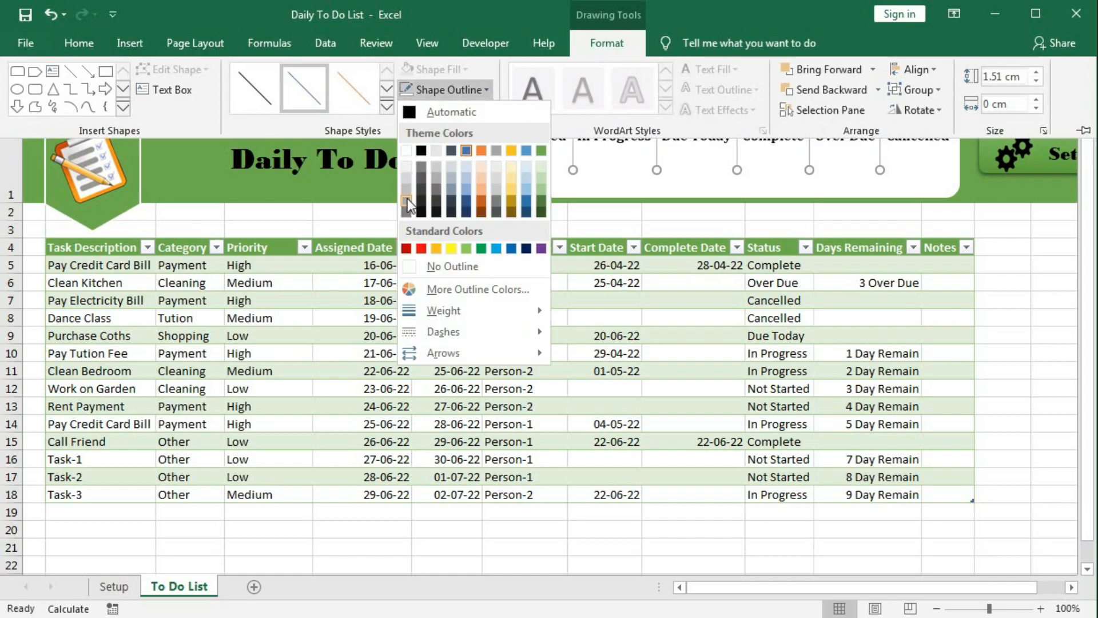
{"action": "left_click", "coordinate": [407, 194]}
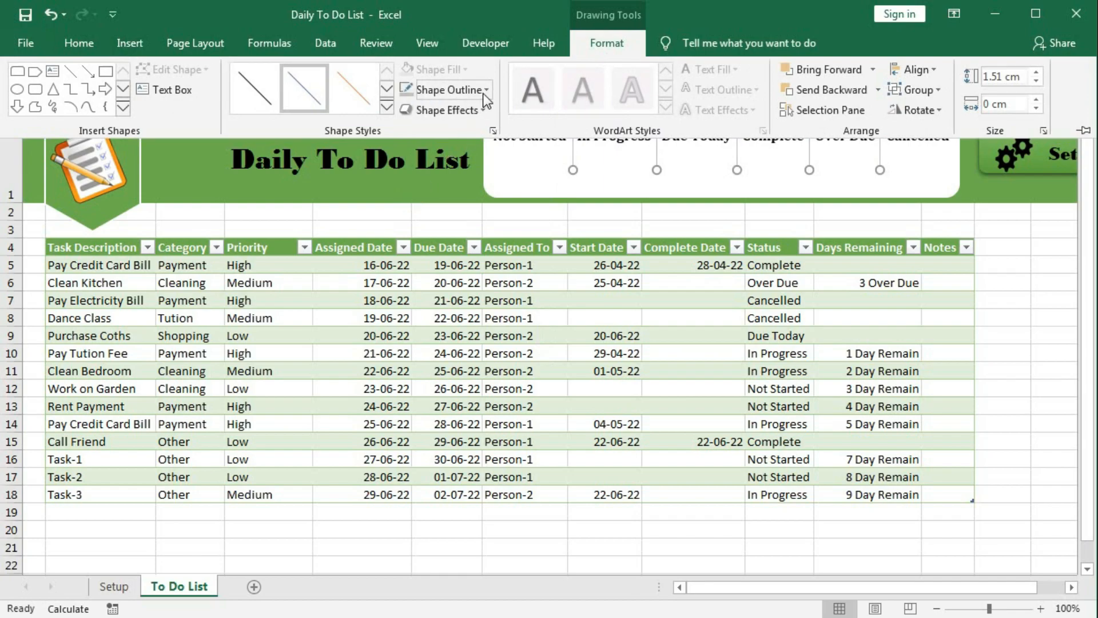
Step: Set the outline weight of the five selected divider lines to ¾ pt and deselect them
{"action": "left_click", "coordinate": [449, 90]}
{"action": "mouse_move", "coordinate": [448, 309]}
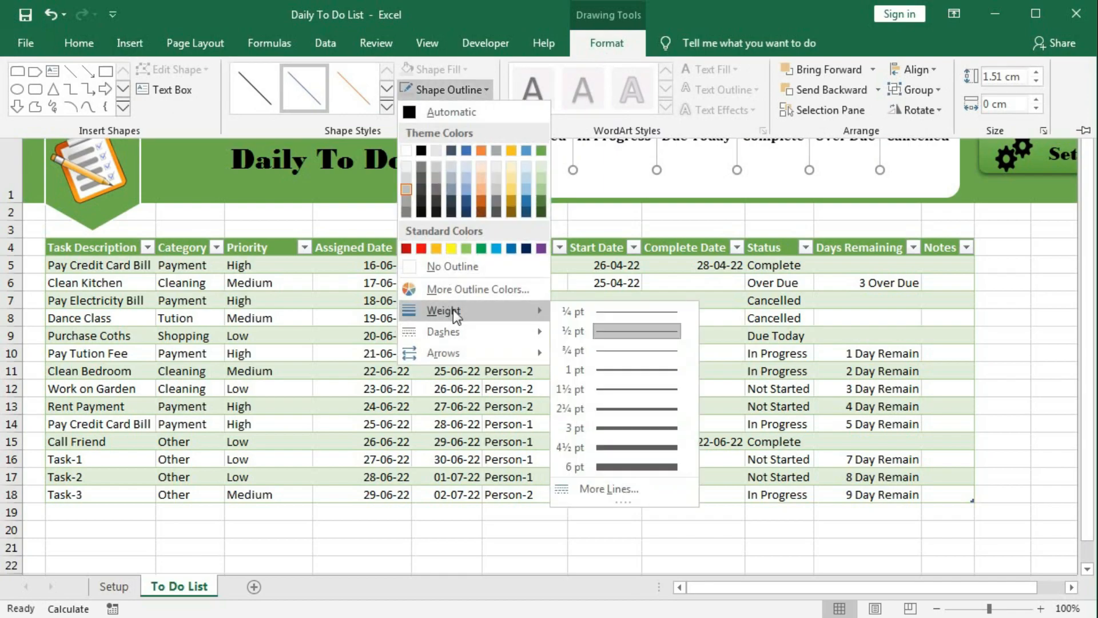
{"action": "left_click", "coordinate": [598, 350]}
{"action": "left_click", "coordinate": [592, 197]}
{"action": "left_click", "coordinate": [595, 200]}
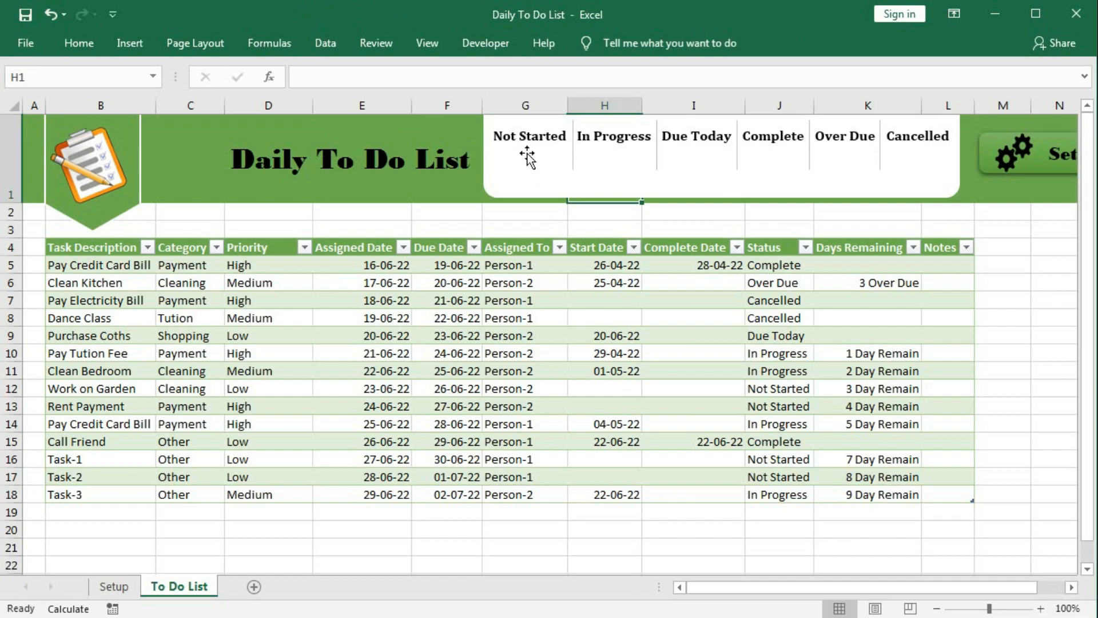
Step: Draw a small circle with the Oval shape beneath the Not Started label in the white panel
{"action": "left_click", "coordinate": [137, 51]}
{"action": "left_click", "coordinate": [204, 105]}
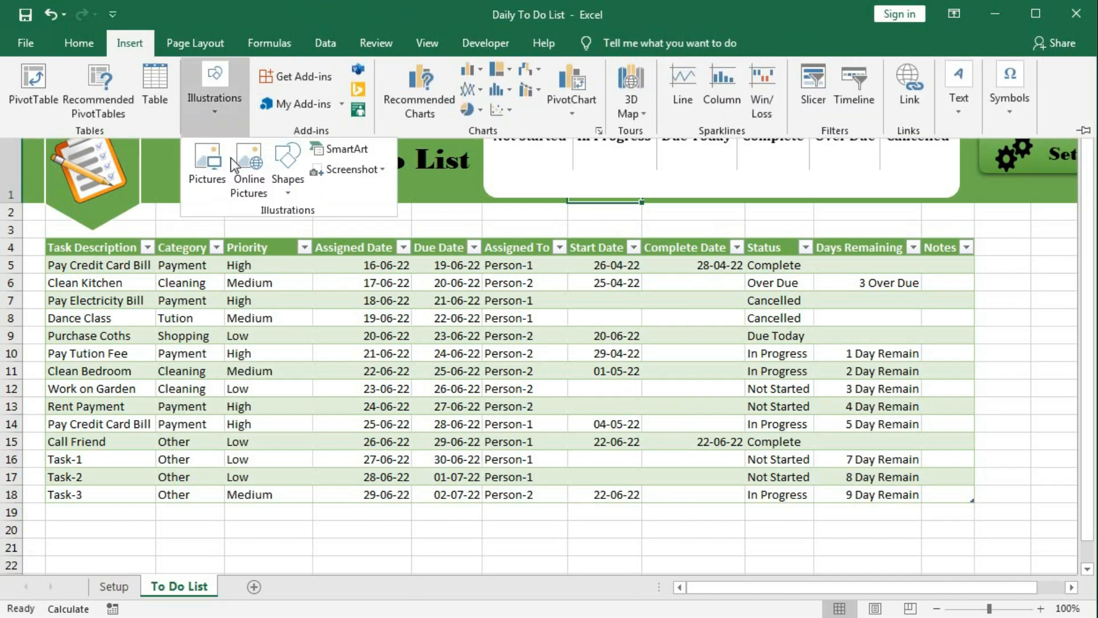
{"action": "left_click", "coordinate": [288, 188]}
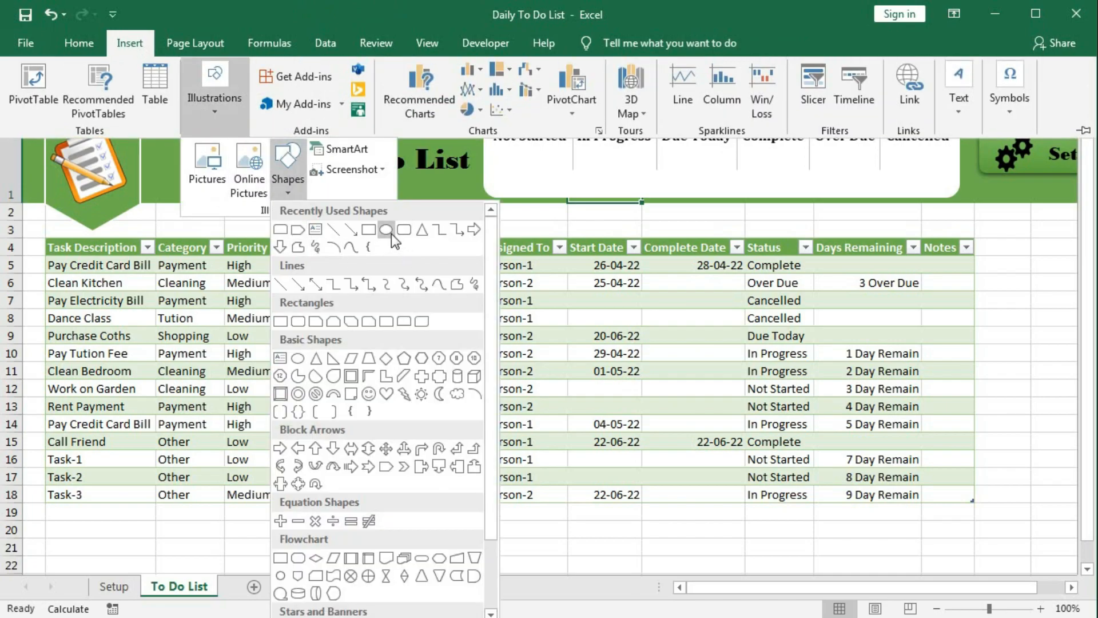
{"action": "left_click", "coordinate": [386, 229]}
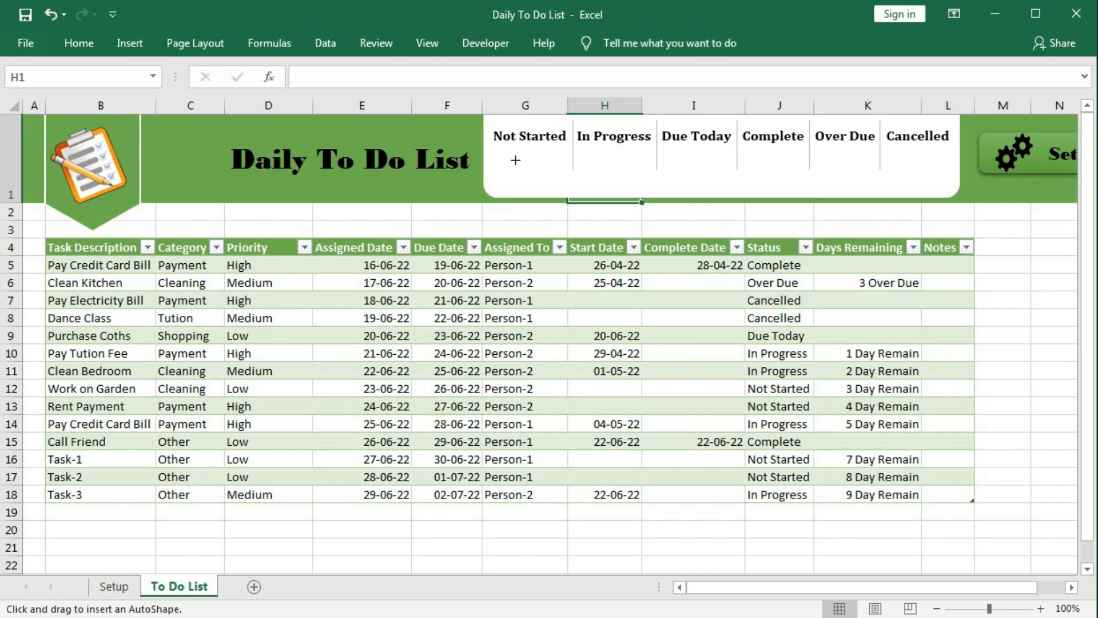
{"action": "left_click_drag", "start_coordinate": [520, 154], "coordinate": [527, 173]}
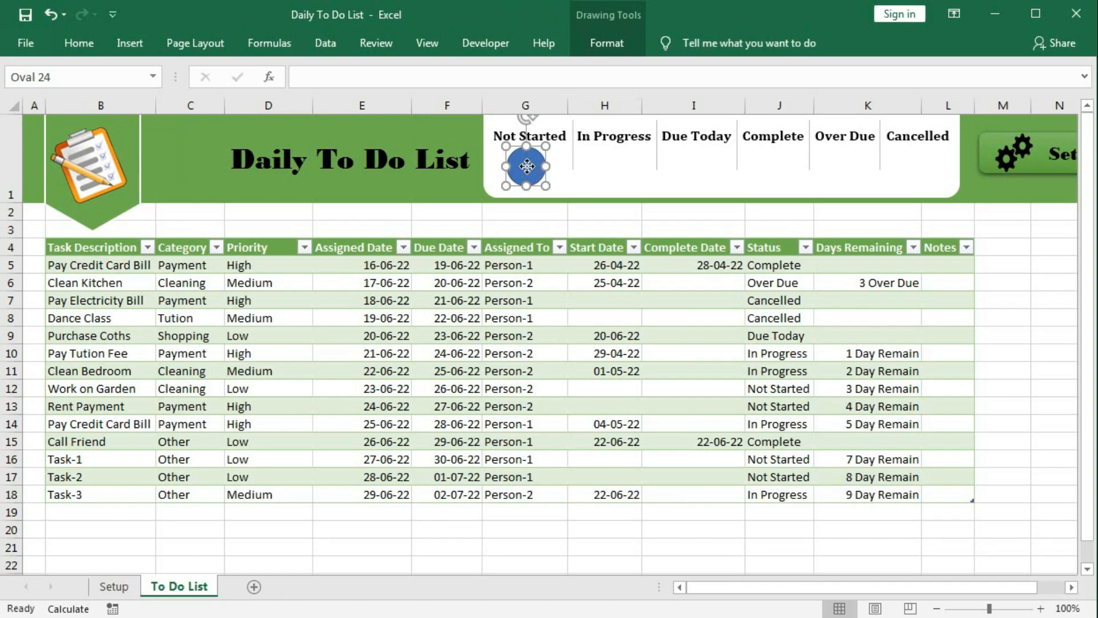
Step: Link the Not Started circle's text to its count on the Setup sheet with =Setup!M5
{"action": "left_click", "coordinate": [327, 76]}
{"action": "type", "text": "="}
{"action": "left_click", "coordinate": [108, 589]}
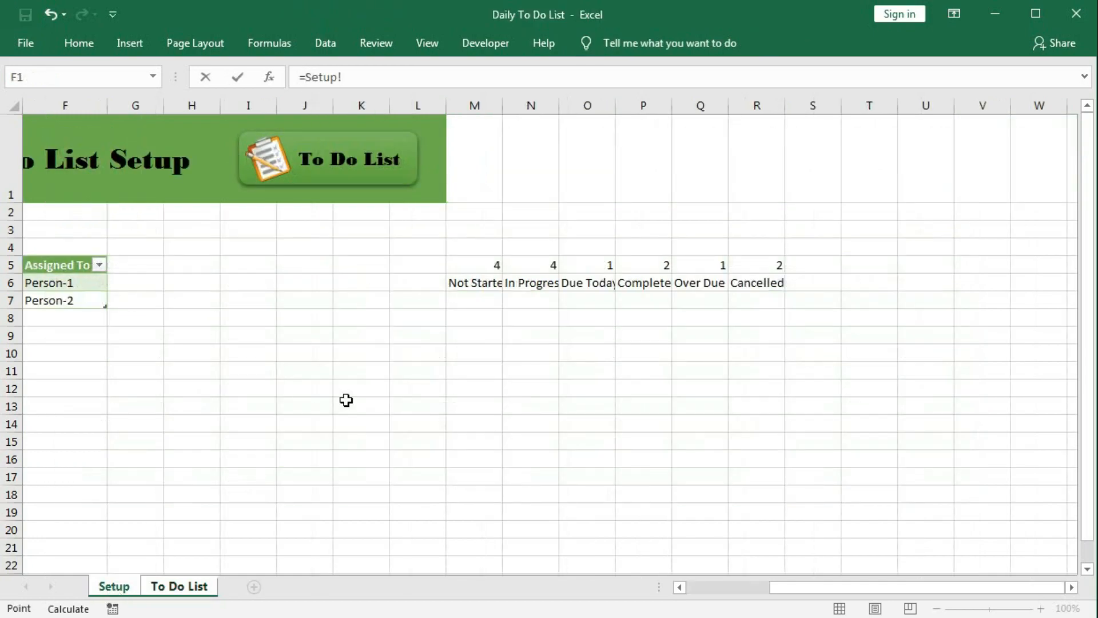
{"action": "left_click", "coordinate": [474, 268]}
{"action": "key", "text": "Return"}
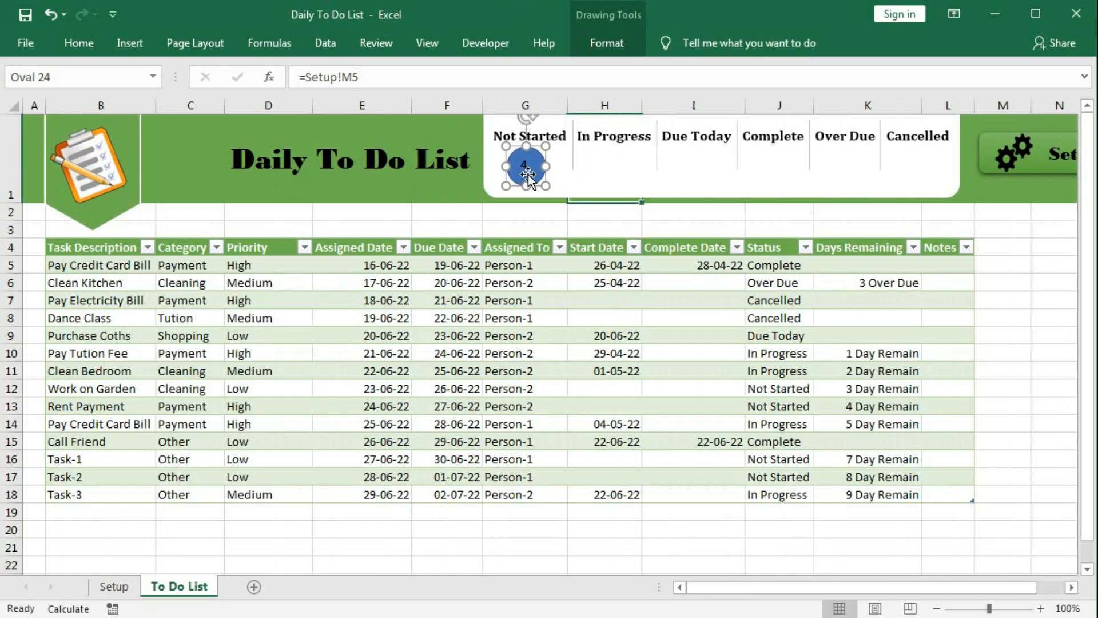
Step: Copy the linked circle beneath the In Progress, Due Today, Complete, Over Due and Cancelled labels
{"action": "left_click_drag", "start_coordinate": [536, 174], "coordinate": [609, 176]}
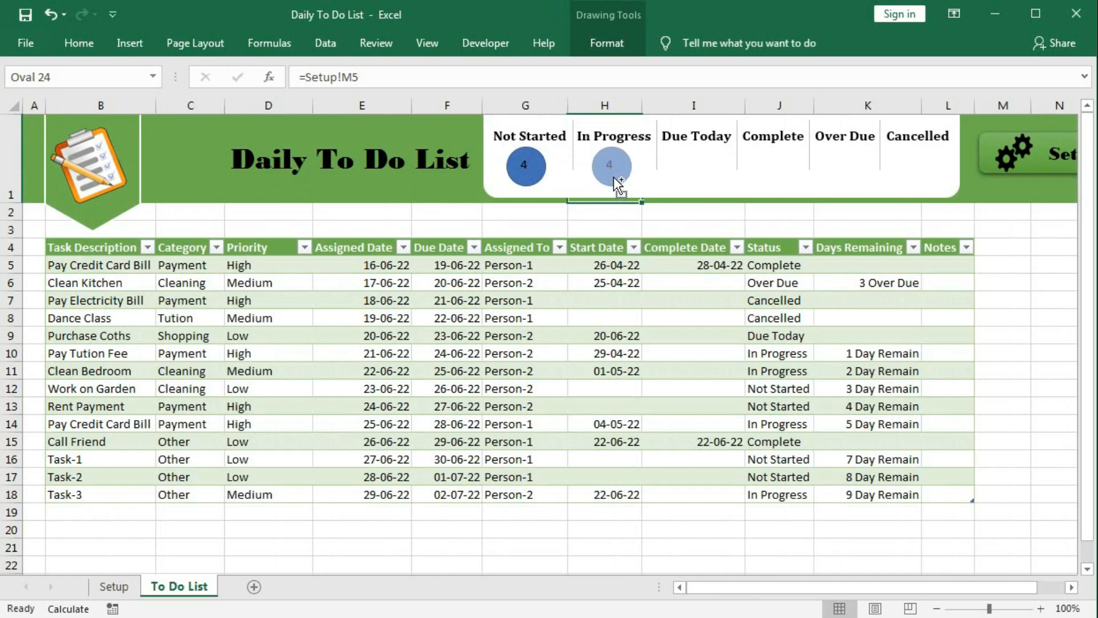
{"action": "left_click_drag", "start_coordinate": [617, 177], "coordinate": [618, 177]}
{"action": "left_click_drag", "start_coordinate": [617, 177], "coordinate": [777, 178]}
{"action": "left_click_drag", "start_coordinate": [777, 178], "coordinate": [844, 177]}
{"action": "left_click_drag", "start_coordinate": [843, 178], "coordinate": [916, 176]}
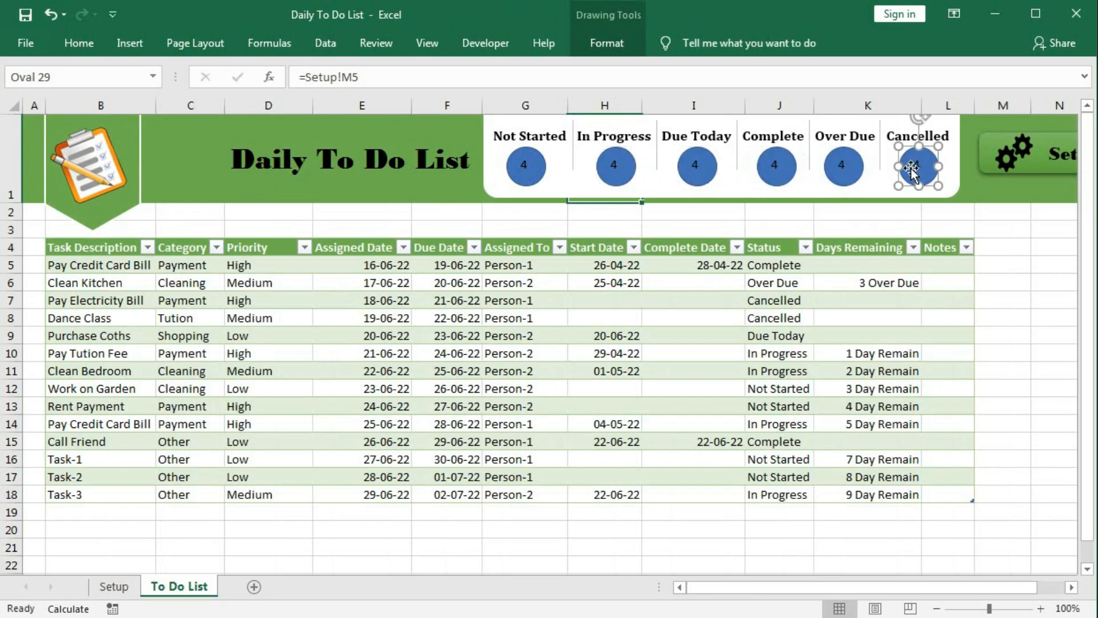
Step: Center-align the Cancelled circle with the Cancelled label
{"action": "left_click", "coordinate": [891, 137], "text": "shift"}
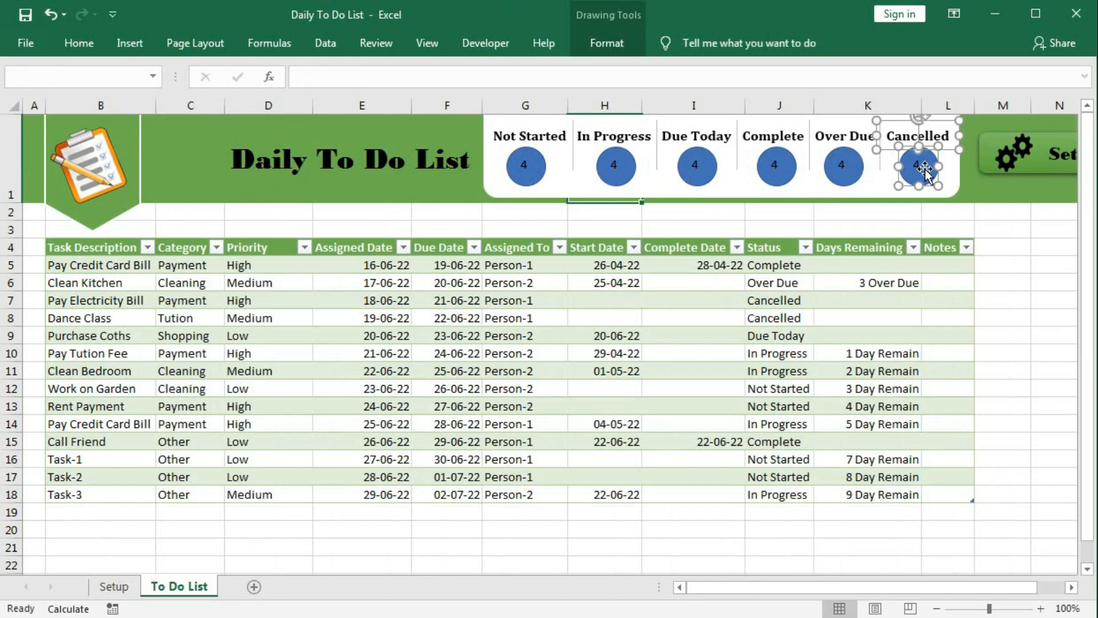
{"action": "left_click", "coordinate": [614, 41]}
{"action": "left_click", "coordinate": [931, 74]}
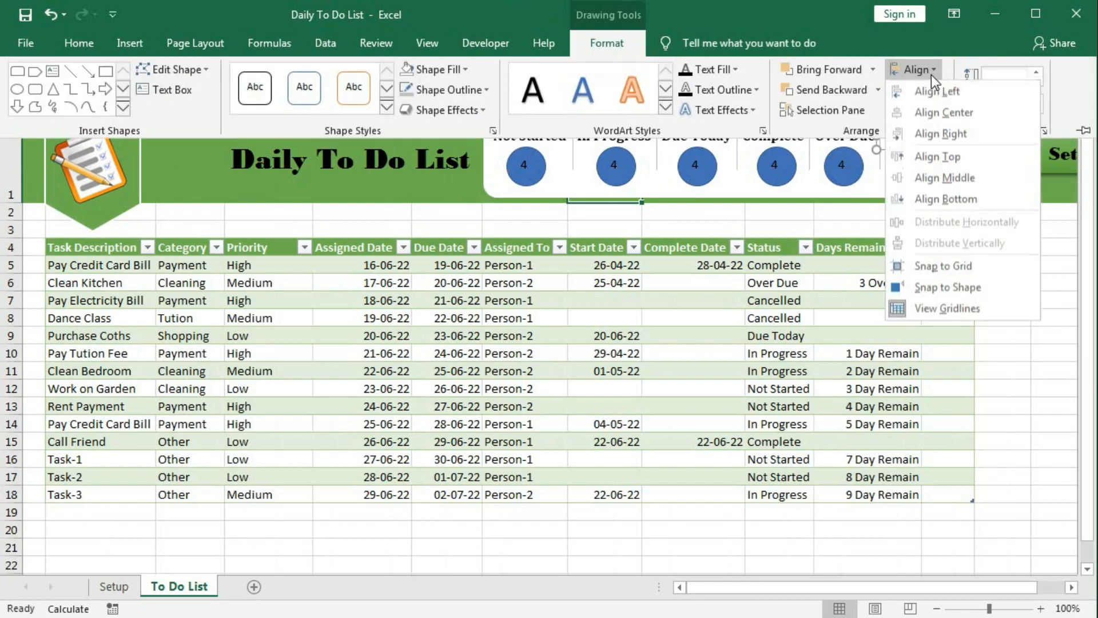
{"action": "left_click", "coordinate": [939, 114]}
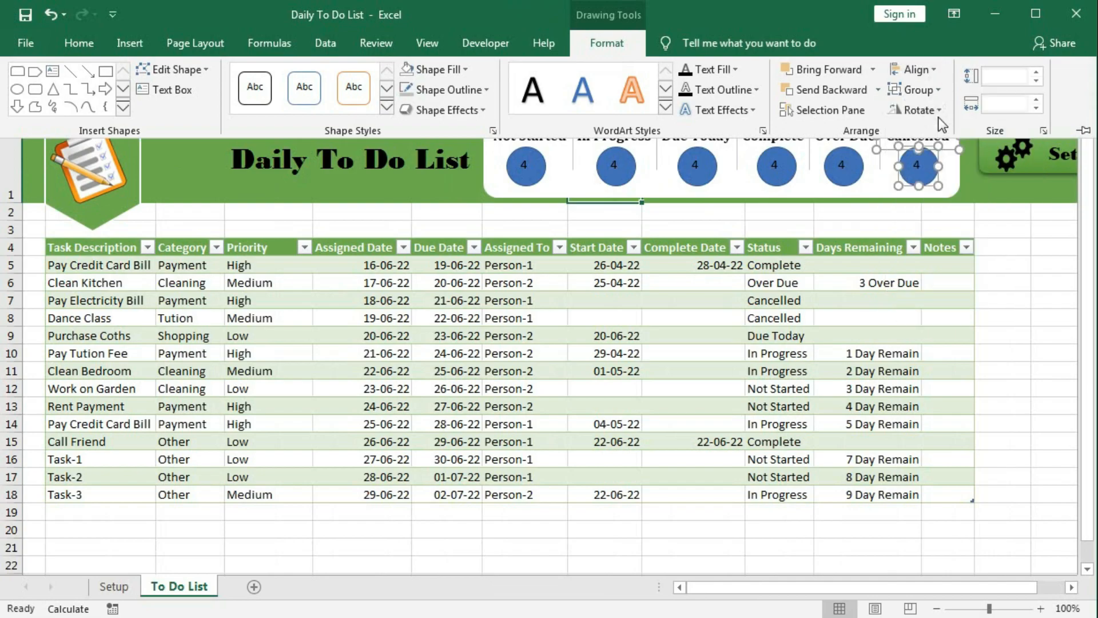
Step: Center-align the Not Started circle with the Not Started label
{"action": "left_click", "coordinate": [504, 179]}
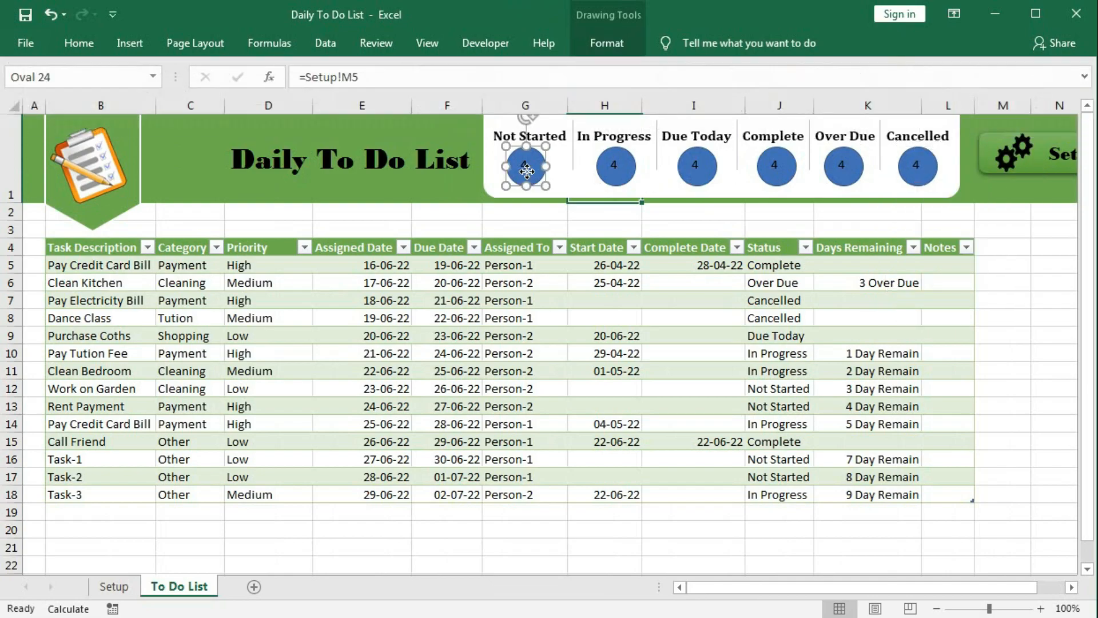
{"action": "left_click", "coordinate": [563, 135], "text": "ctrl"}
{"action": "left_click", "coordinate": [618, 46]}
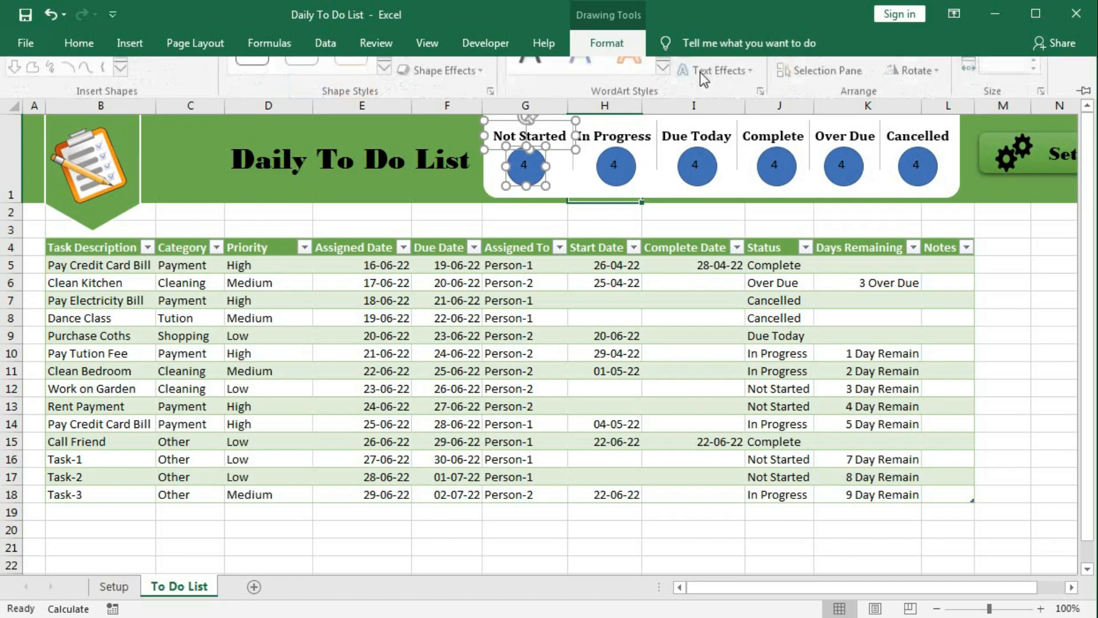
{"action": "left_click", "coordinate": [915, 69]}
{"action": "left_click", "coordinate": [926, 119]}
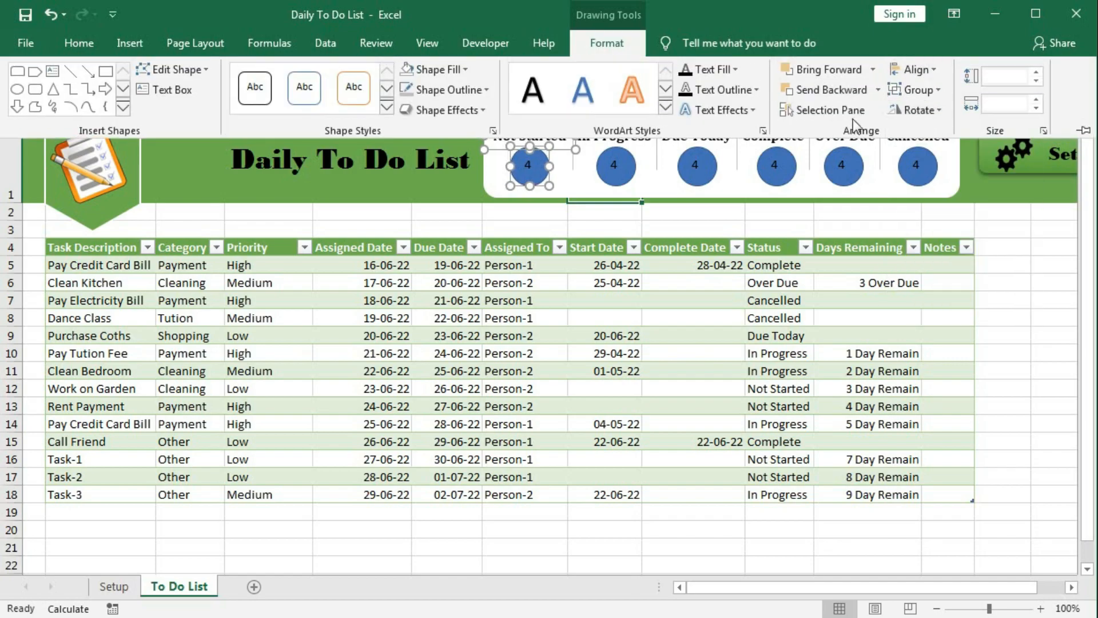
Step: Select all six count circles and distribute them horizontally
{"action": "left_click", "coordinate": [527, 172]}
{"action": "left_click", "coordinate": [612, 173], "text": "ctrl"}
{"action": "left_click", "coordinate": [690, 172], "text": "ctrl"}
{"action": "left_click", "coordinate": [774, 173], "text": "ctrl"}
{"action": "left_click", "coordinate": [842, 173], "text": "ctrl"}
{"action": "left_click", "coordinate": [915, 173], "text": "ctrl"}
{"action": "left_click", "coordinate": [615, 45]}
{"action": "left_click", "coordinate": [629, 263]}
Step: Center-align the Over Due circle with the Over Due label
{"action": "left_click", "coordinate": [829, 167]}
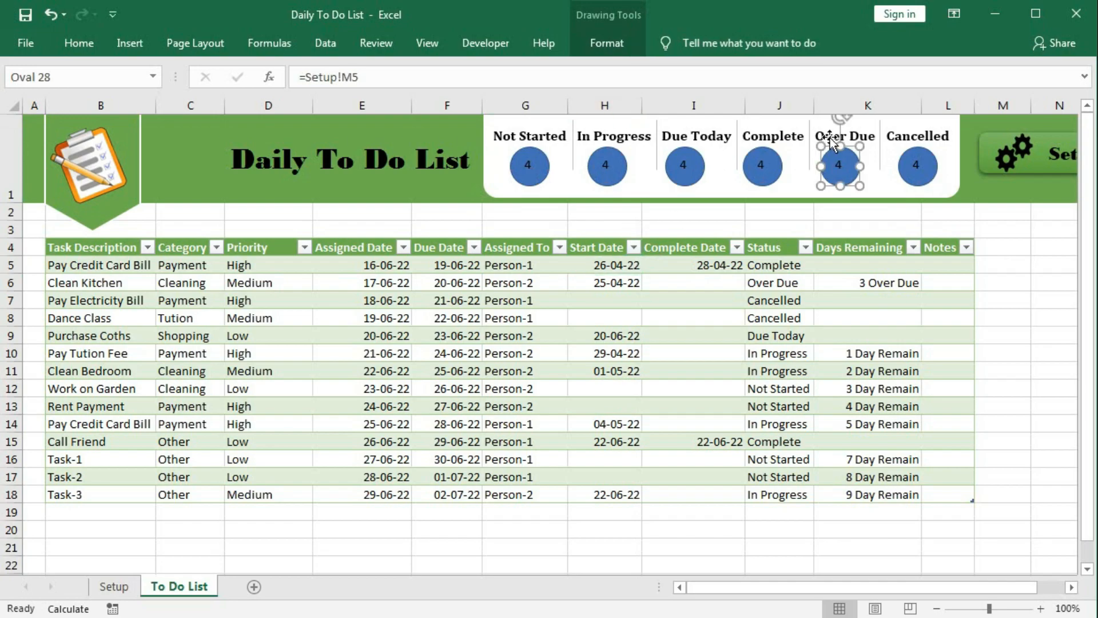
{"action": "left_click", "coordinate": [845, 135], "text": "ctrl"}
{"action": "left_click", "coordinate": [606, 43]}
{"action": "left_click", "coordinate": [914, 69]}
{"action": "left_click", "coordinate": [931, 113]}
Step: Center-align the Complete circle with the Complete label
{"action": "left_click", "coordinate": [761, 152]}
{"action": "left_click", "coordinate": [774, 136], "text": "ctrl"}
{"action": "left_click", "coordinate": [606, 43]}
{"action": "left_click", "coordinate": [914, 70]}
{"action": "left_click", "coordinate": [938, 113]}
Step: Center-align the Due Today and In Progress circles with their respective labels
{"action": "left_click", "coordinate": [685, 155]}
{"action": "left_click", "coordinate": [696, 136], "text": "ctrl"}
{"action": "left_click", "coordinate": [609, 46]}
{"action": "left_click", "coordinate": [914, 69]}
{"action": "left_click", "coordinate": [941, 113]}
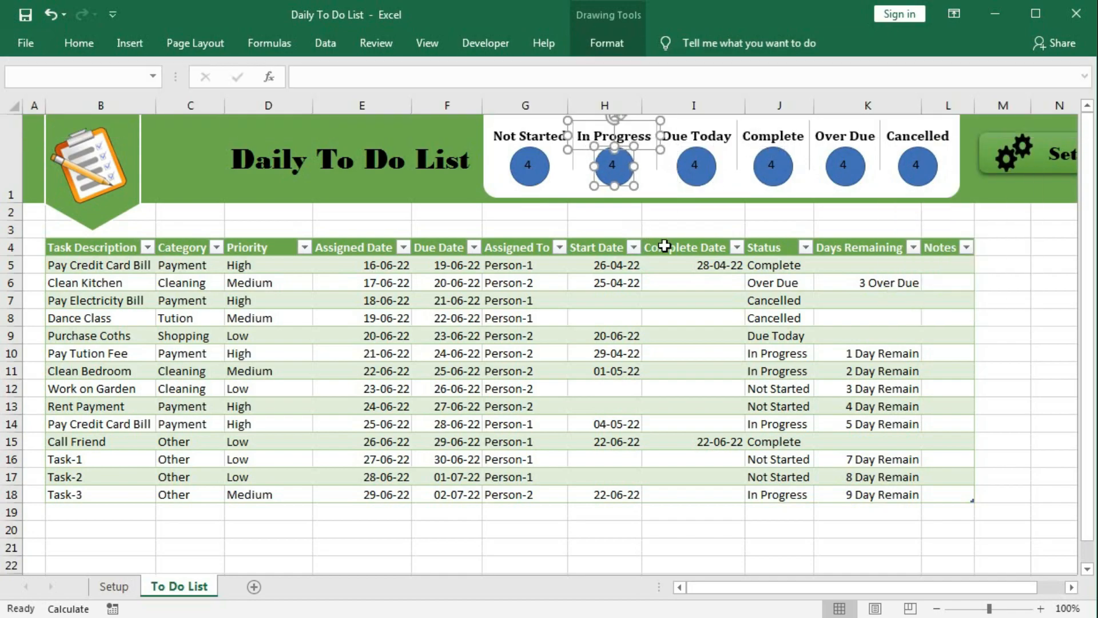
{"action": "left_click", "coordinate": [659, 246]}
Step: Change the In Progress circle's link to =Setup!N5 and the Due Today circle's link to =Setup!O5
{"action": "left_click", "coordinate": [623, 169]}
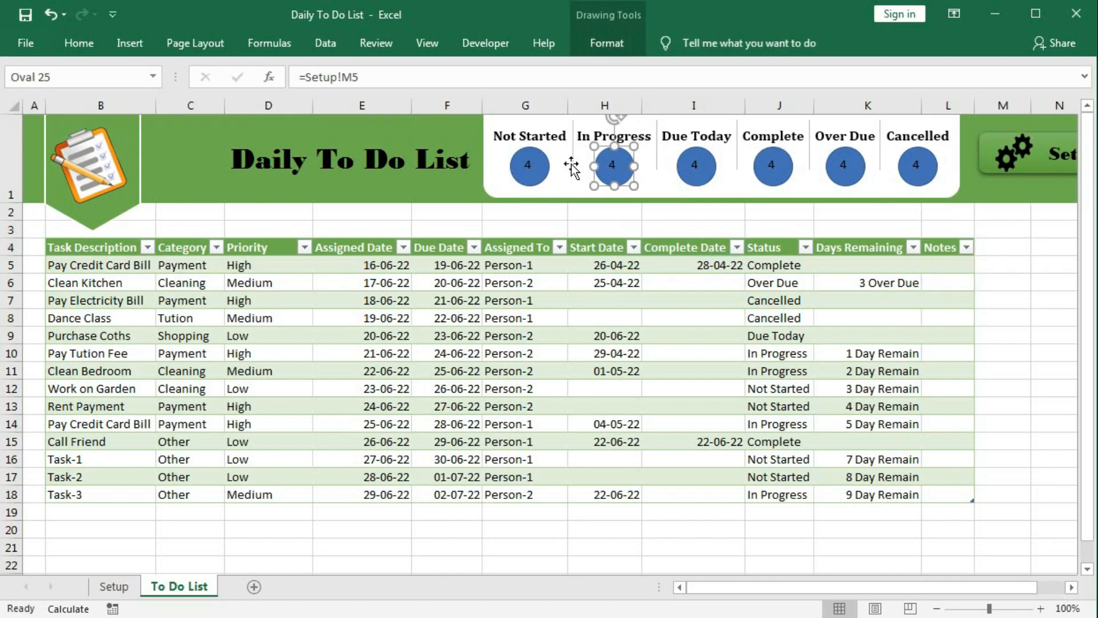
{"action": "left_click", "coordinate": [347, 77]}
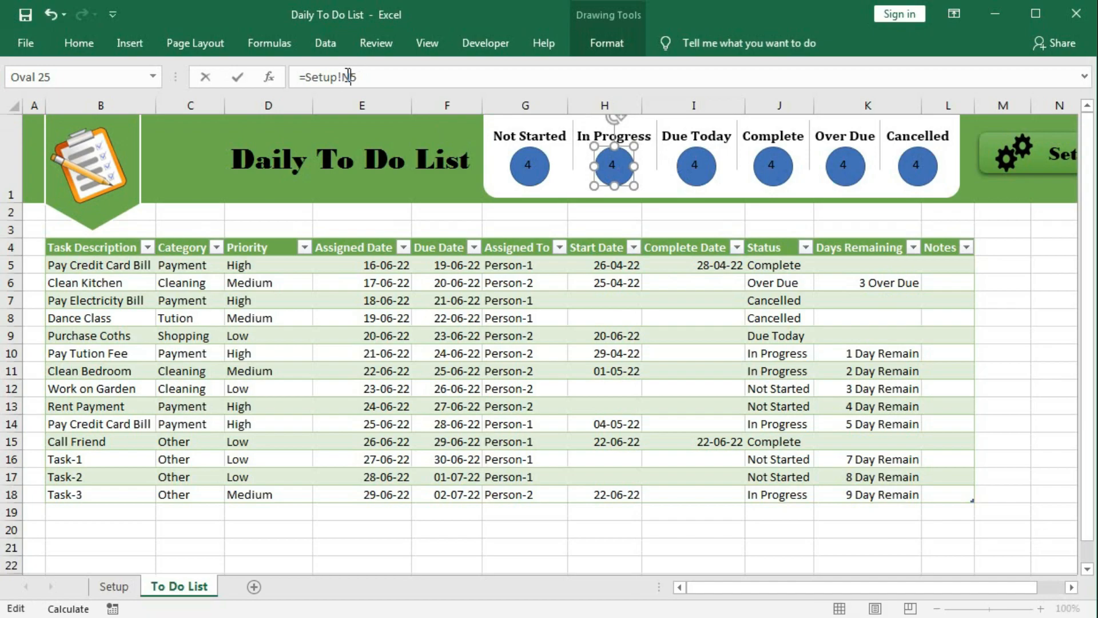
{"action": "key", "text": "Return"}
{"action": "left_click", "coordinate": [693, 163]}
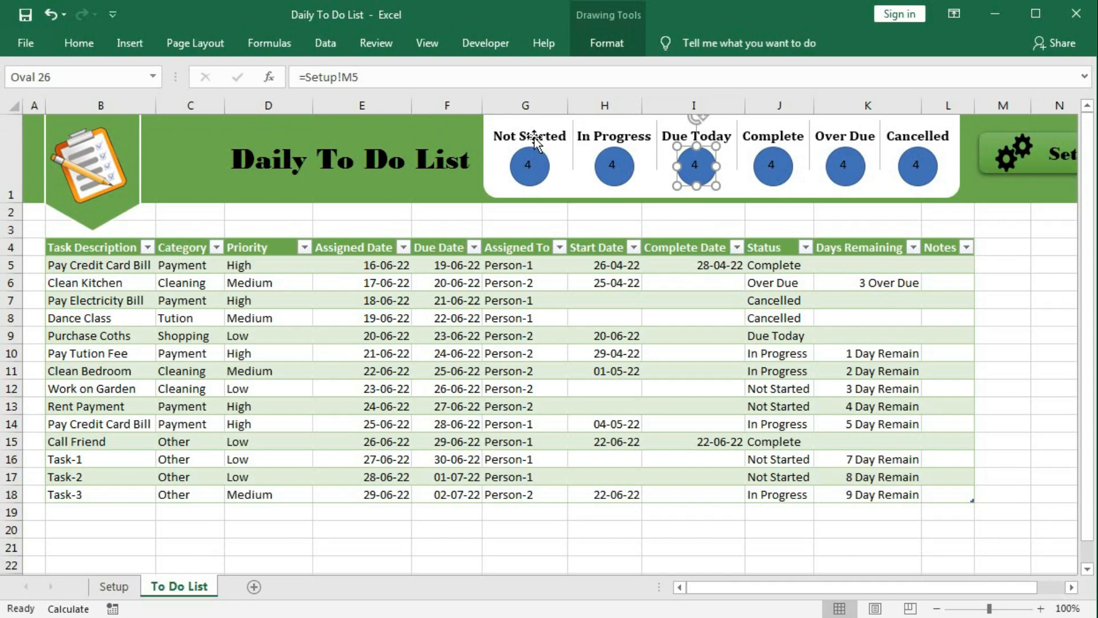
{"action": "left_click", "coordinate": [352, 81]}
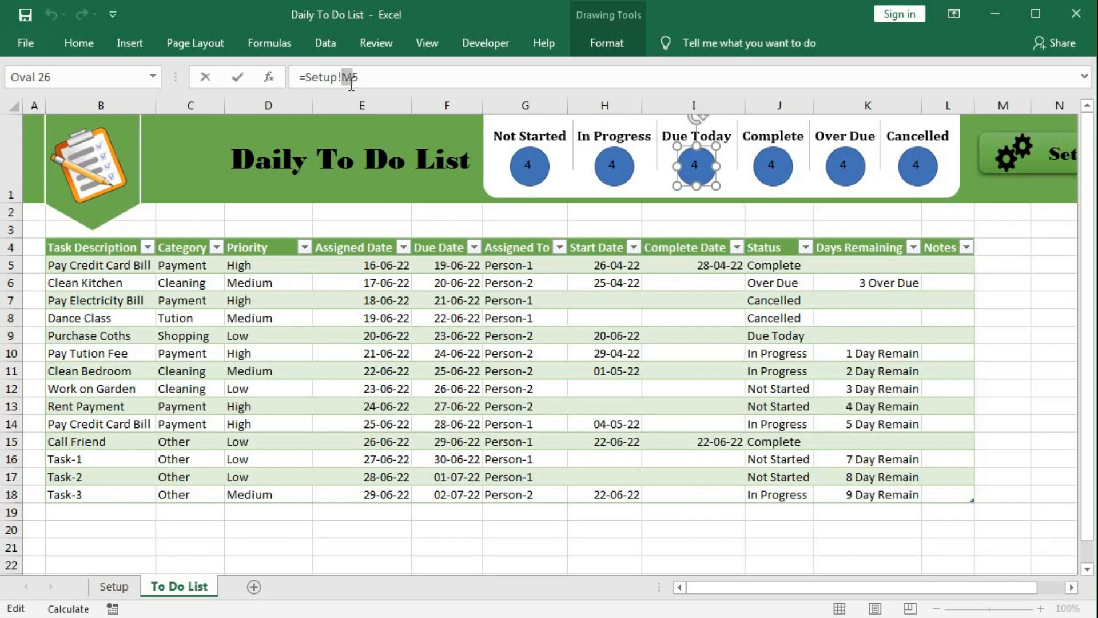
{"action": "key", "text": "Return"}
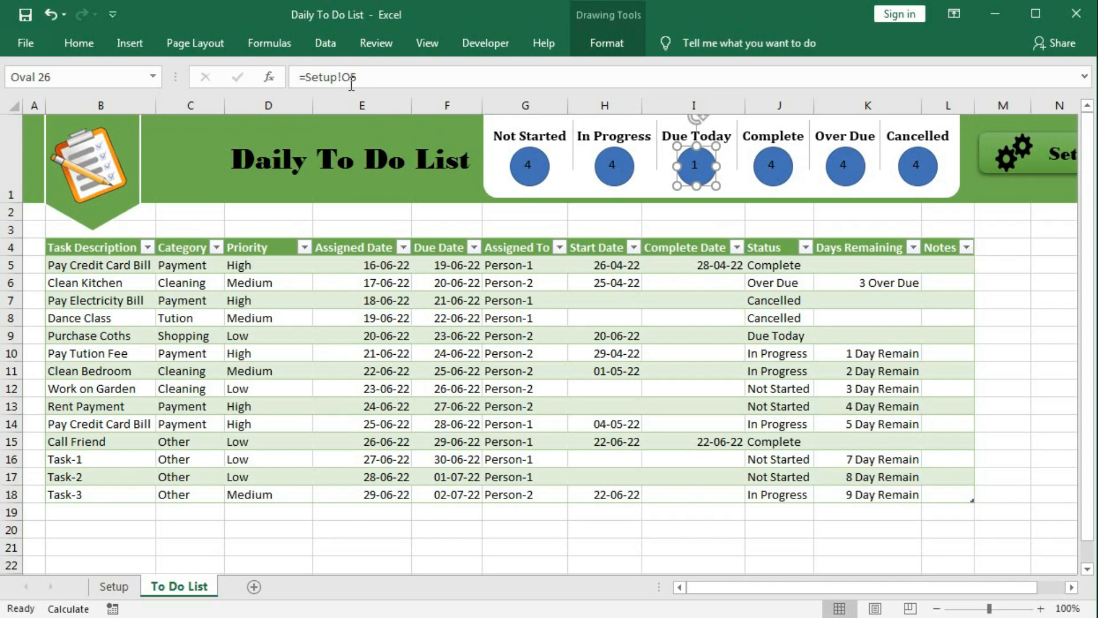
Step: Change the Complete circle's linked cell to =Setup!P5
{"action": "left_click", "coordinate": [773, 167]}
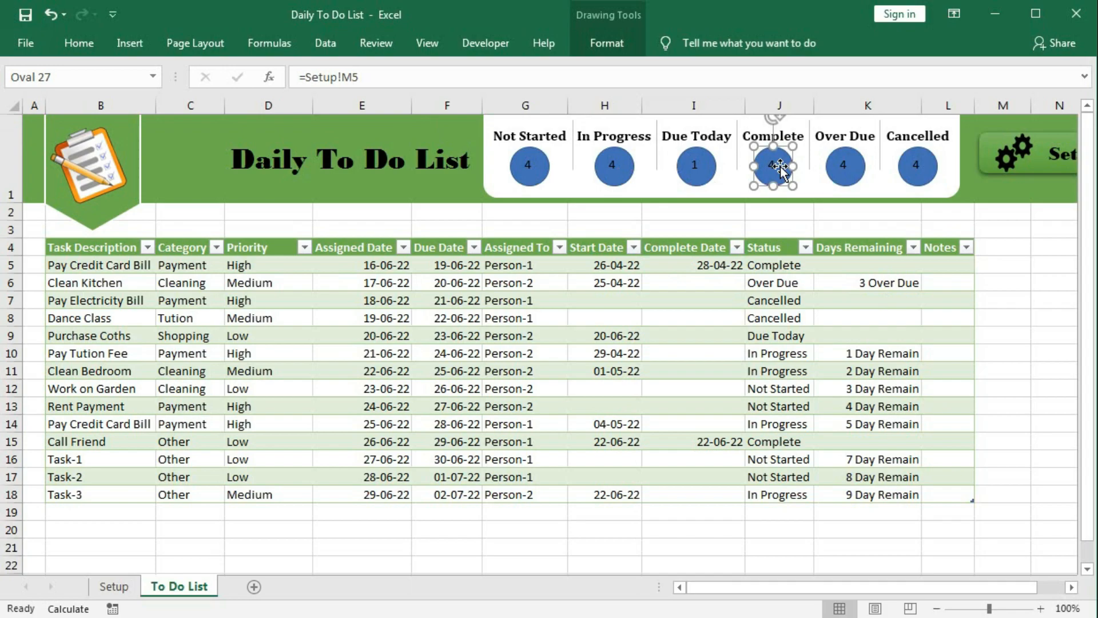
{"action": "left_click", "coordinate": [350, 77]}
{"action": "key", "text": "BackSpace"}
{"action": "type", "text": "P"}
{"action": "key", "text": "Return"}
Step: Change the Over Due circle's linked cell to =Setup!Q5
{"action": "left_click", "coordinate": [841, 166]}
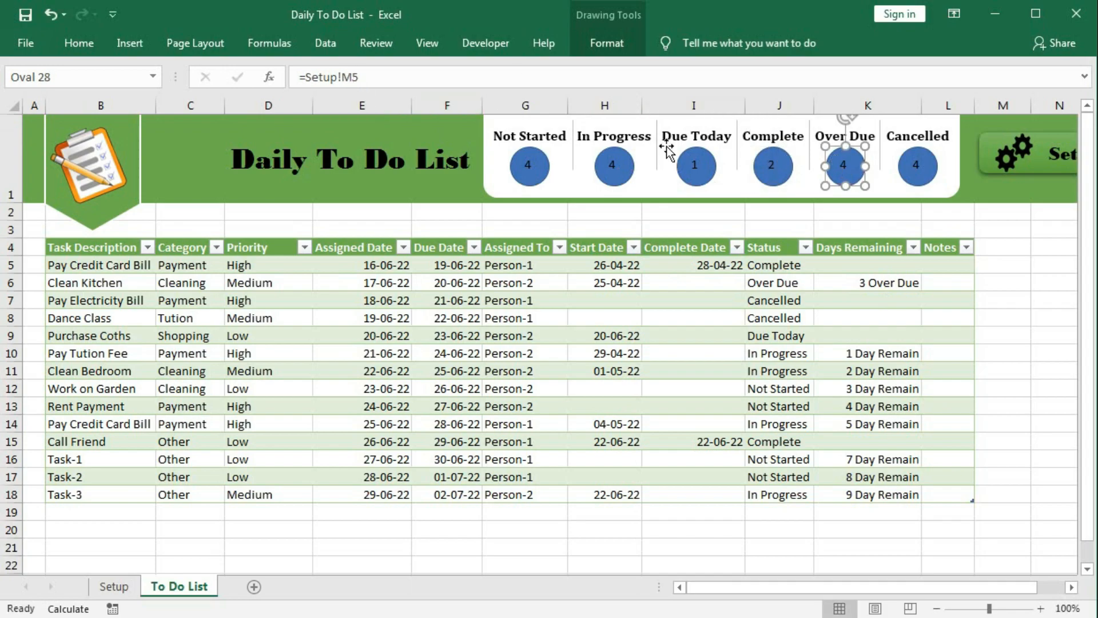
{"action": "left_click", "coordinate": [351, 78]}
{"action": "key", "text": "BackSpace"}
{"action": "type", "text": "O"}
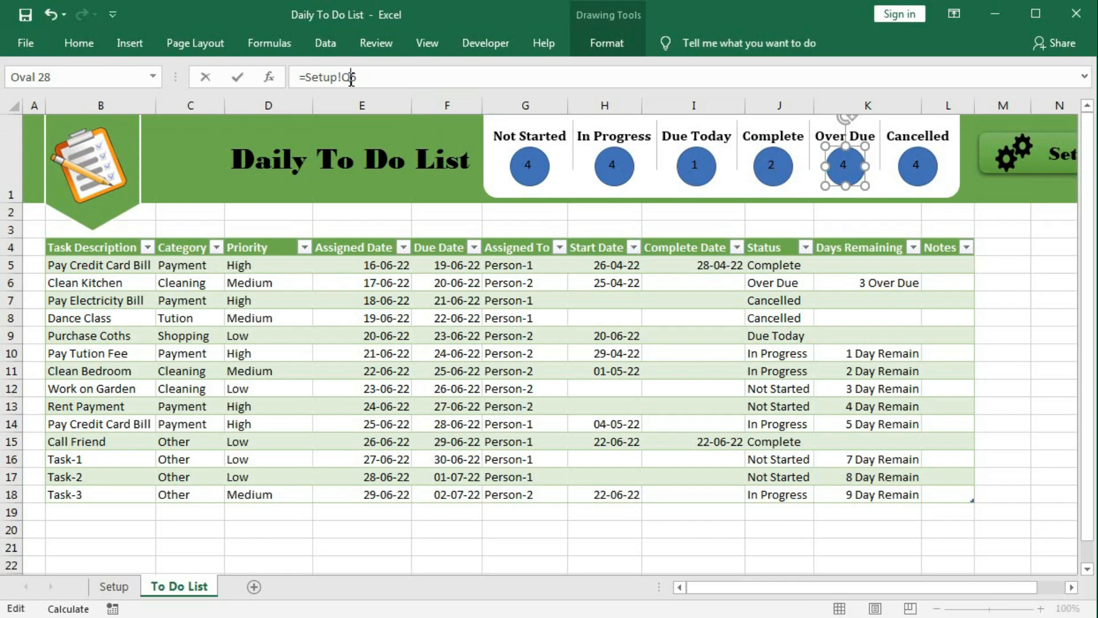
{"action": "key", "text": "Return"}
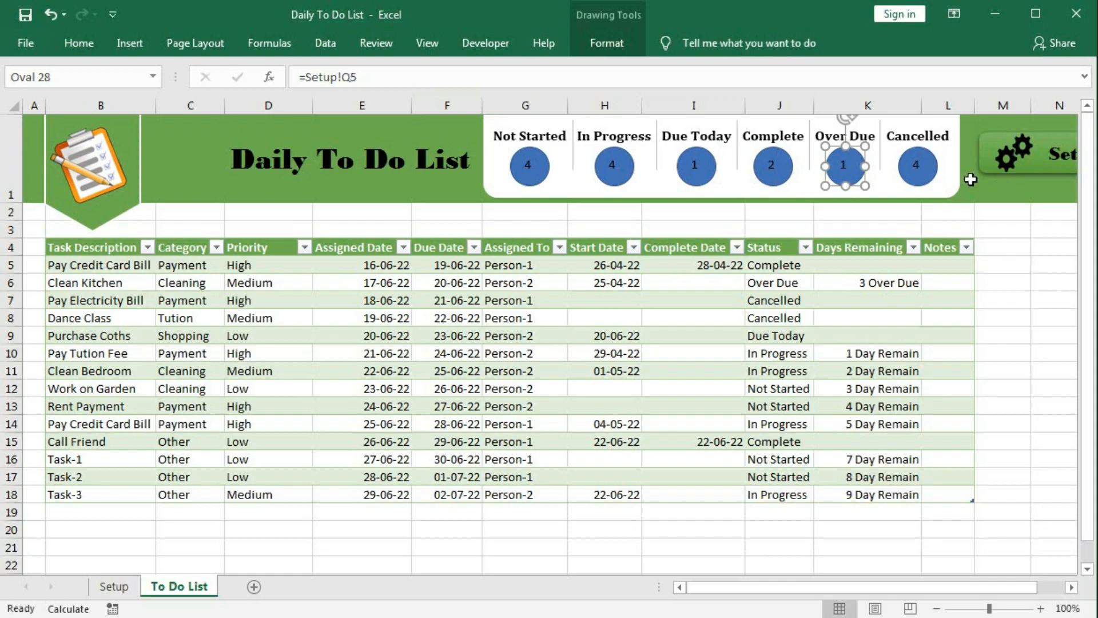
Step: Change the Cancelled circle's linked cell to =Setup!R5 and deselect the circle
{"action": "left_click", "coordinate": [917, 166]}
{"action": "left_click", "coordinate": [350, 78]}
{"action": "key", "text": "BackSpace"}
{"action": "type", "text": "N"}
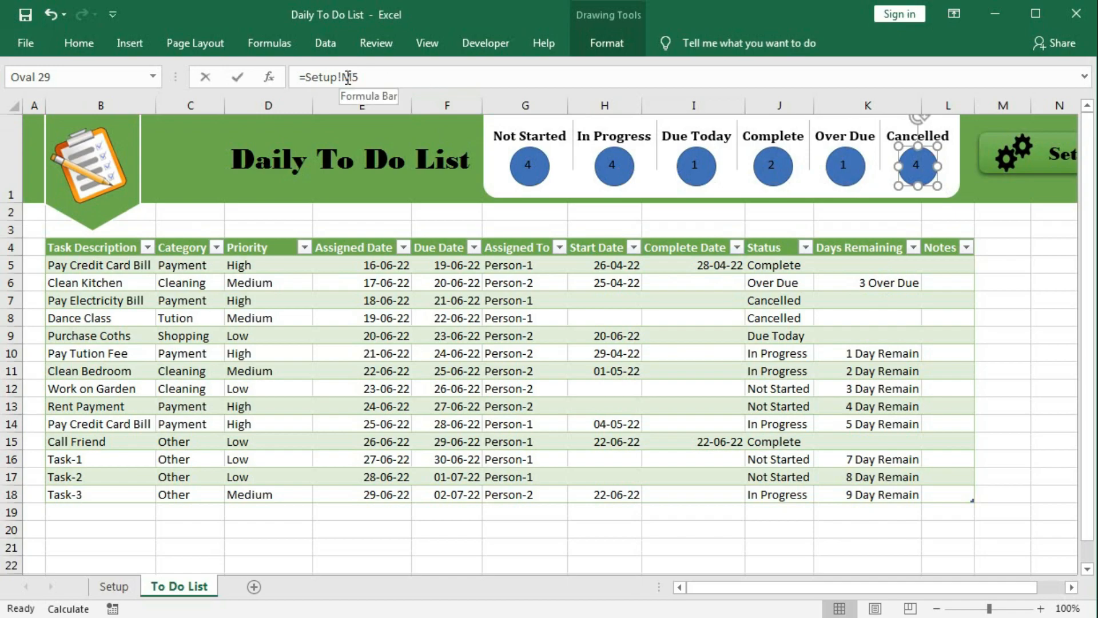
{"action": "left_click", "coordinate": [352, 78]}
{"action": "type", "text": "R"}
{"action": "key", "text": "Return"}
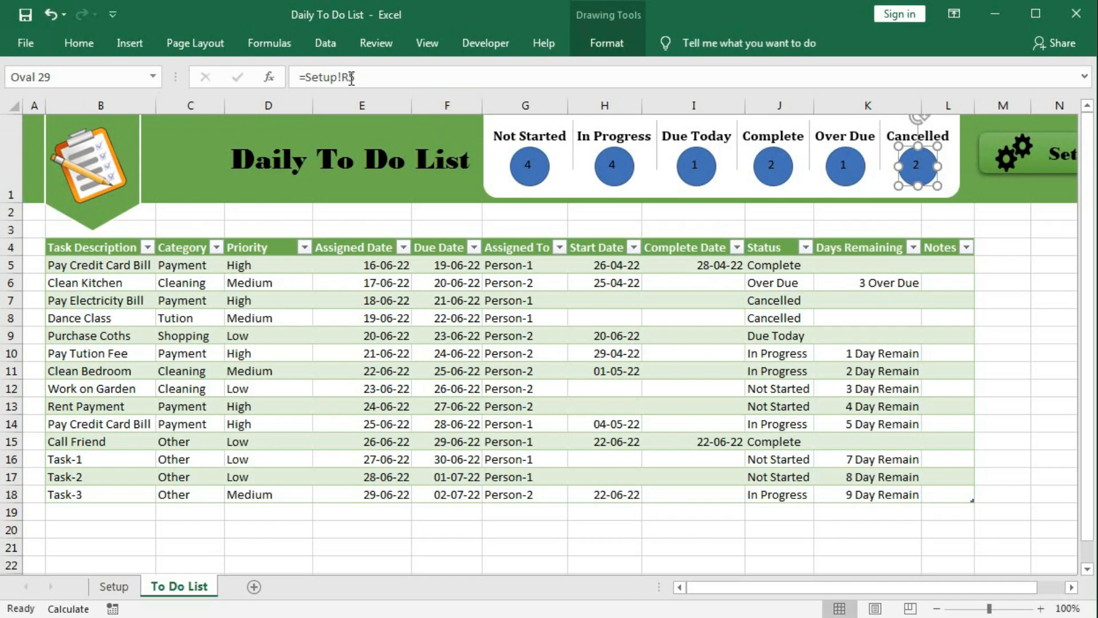
{"action": "left_click", "coordinate": [622, 260]}
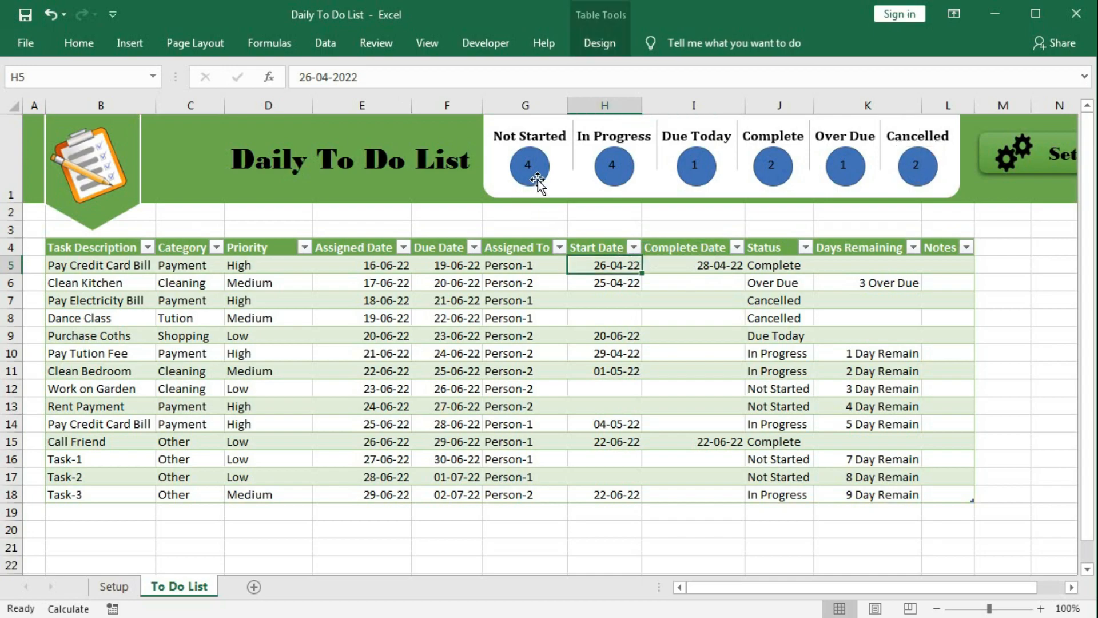
Step: Select all six count circles, set their font to Bodoni MT Black and increase the font size to 12
{"action": "left_click", "coordinate": [529, 168]}
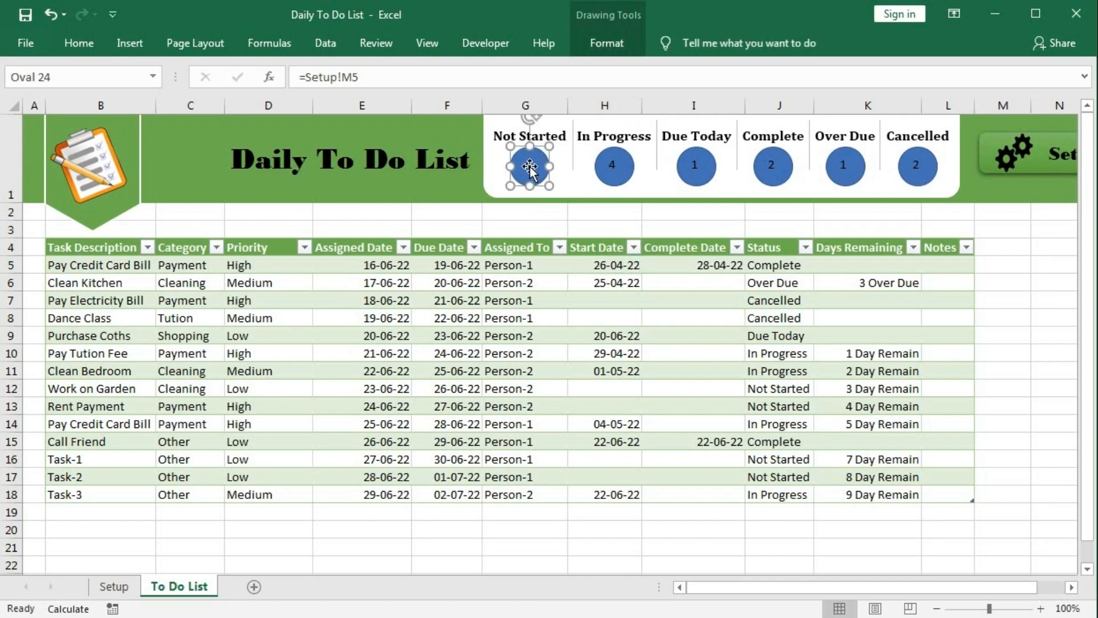
{"action": "left_click", "coordinate": [614, 165], "text": "shift"}
{"action": "left_click", "coordinate": [695, 166], "text": "shift"}
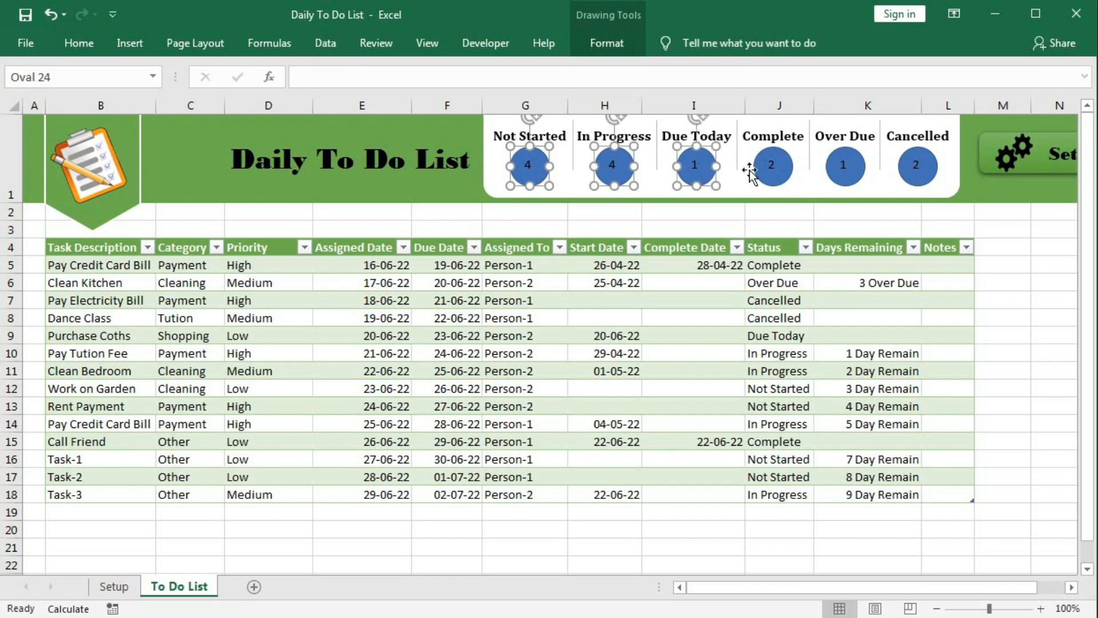
{"action": "left_click", "coordinate": [772, 166], "text": "shift"}
{"action": "left_click", "coordinate": [840, 167], "text": "shift"}
{"action": "left_click", "coordinate": [915, 167], "text": "shift"}
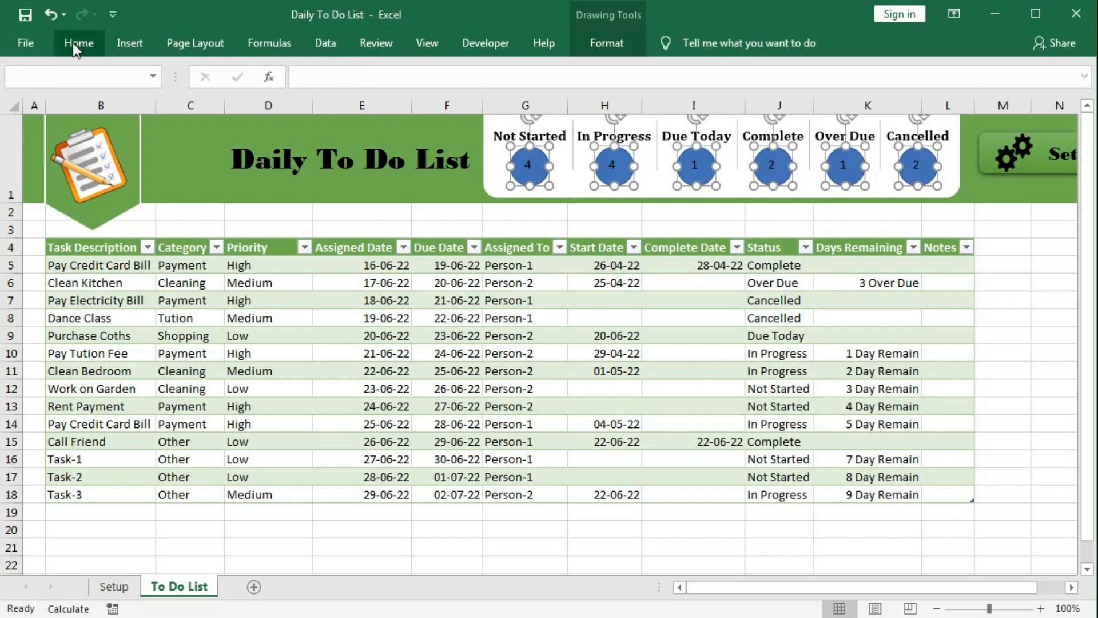
{"action": "left_click", "coordinate": [78, 44]}
{"action": "left_click", "coordinate": [170, 76]}
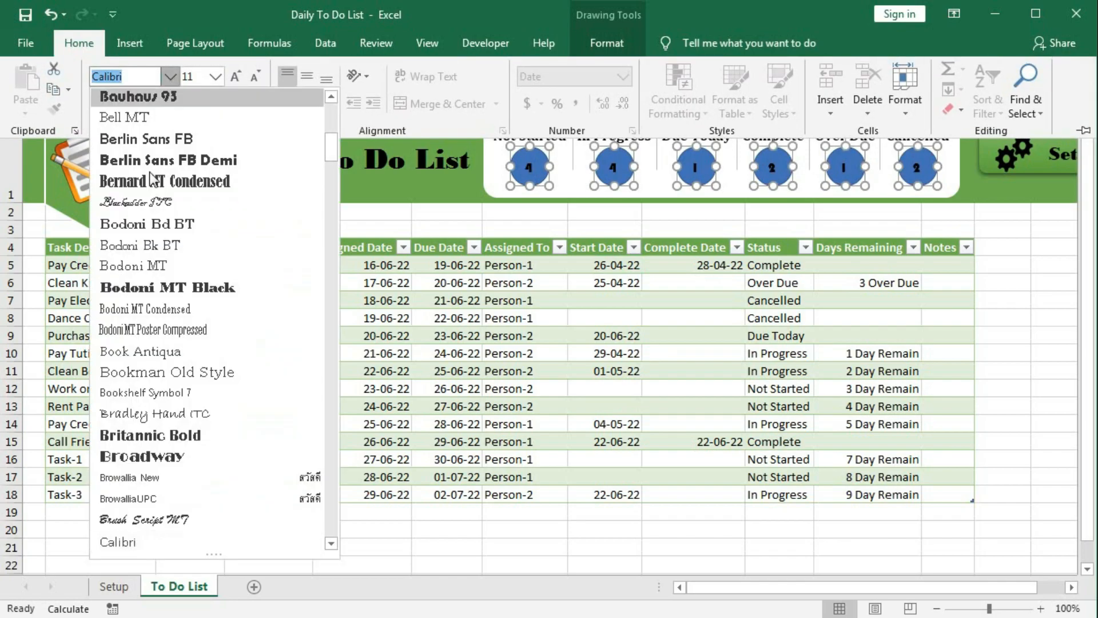
{"action": "left_click", "coordinate": [175, 286]}
{"action": "left_click", "coordinate": [231, 81]}
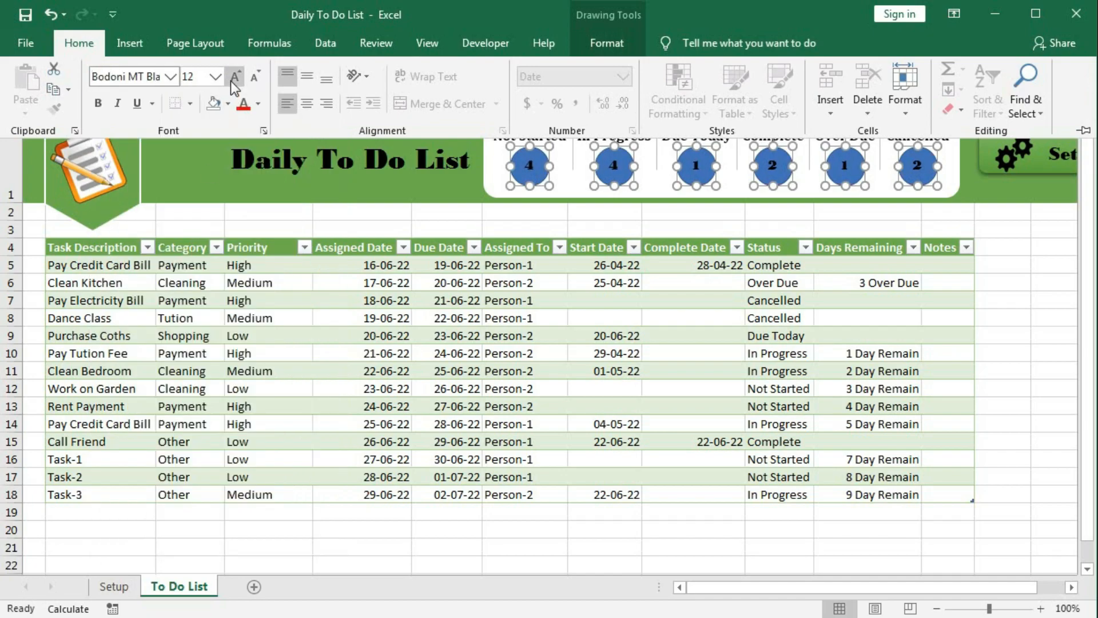
Step: Set the font color of the numbers in all six count circles to white
{"action": "left_click", "coordinate": [259, 105]}
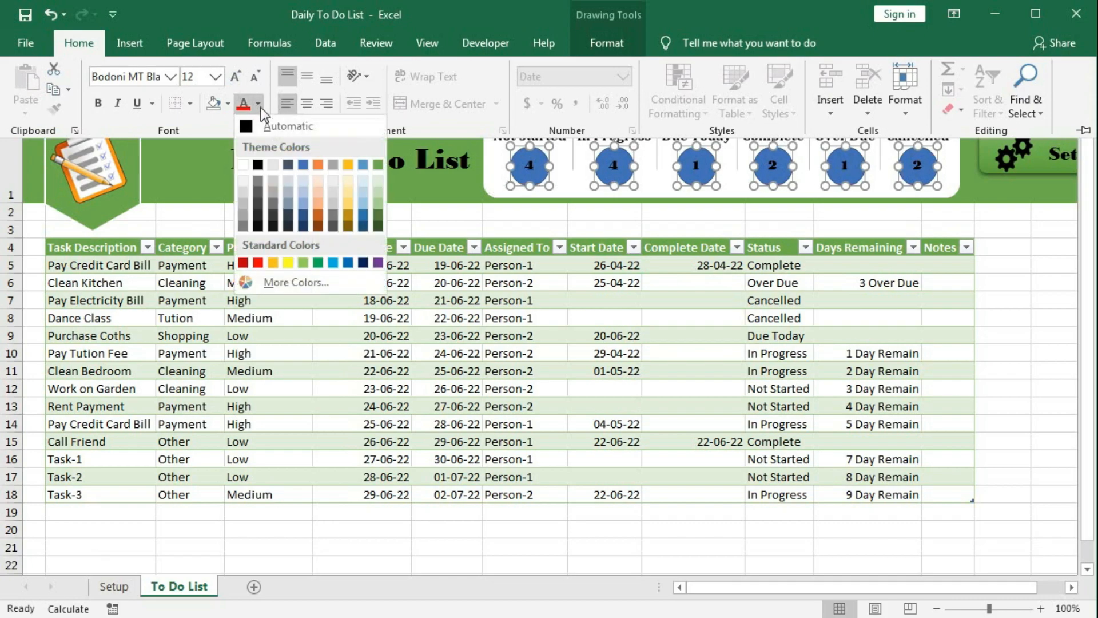
{"action": "left_click", "coordinate": [241, 164]}
{"action": "left_click", "coordinate": [513, 216]}
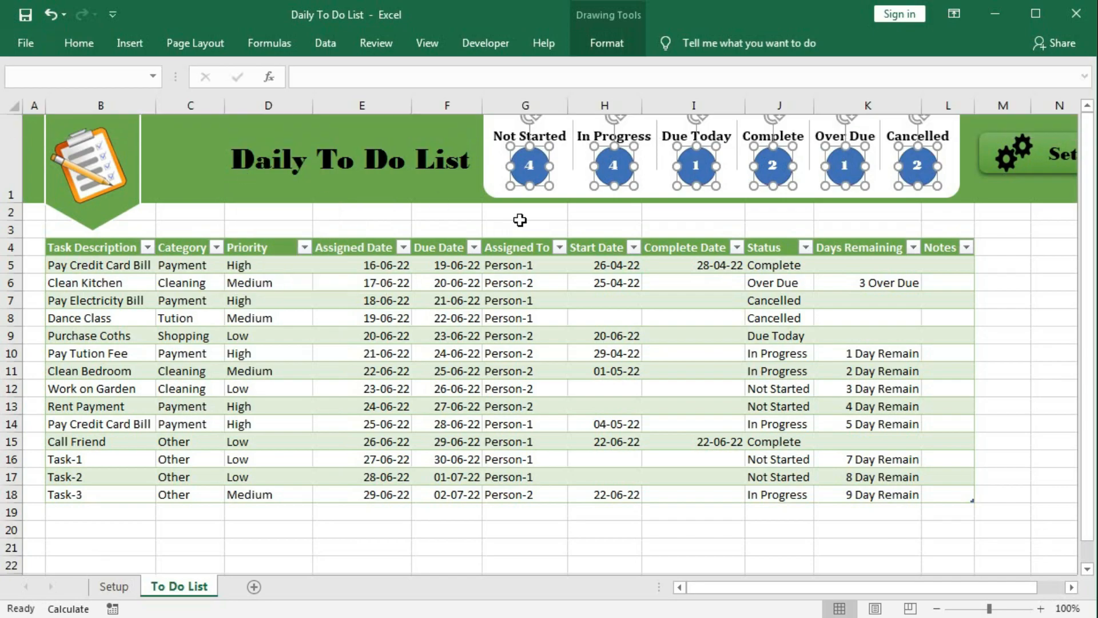
Step: Fill the Not Started count circle with the standard light blue color
{"action": "left_click", "coordinate": [522, 181]}
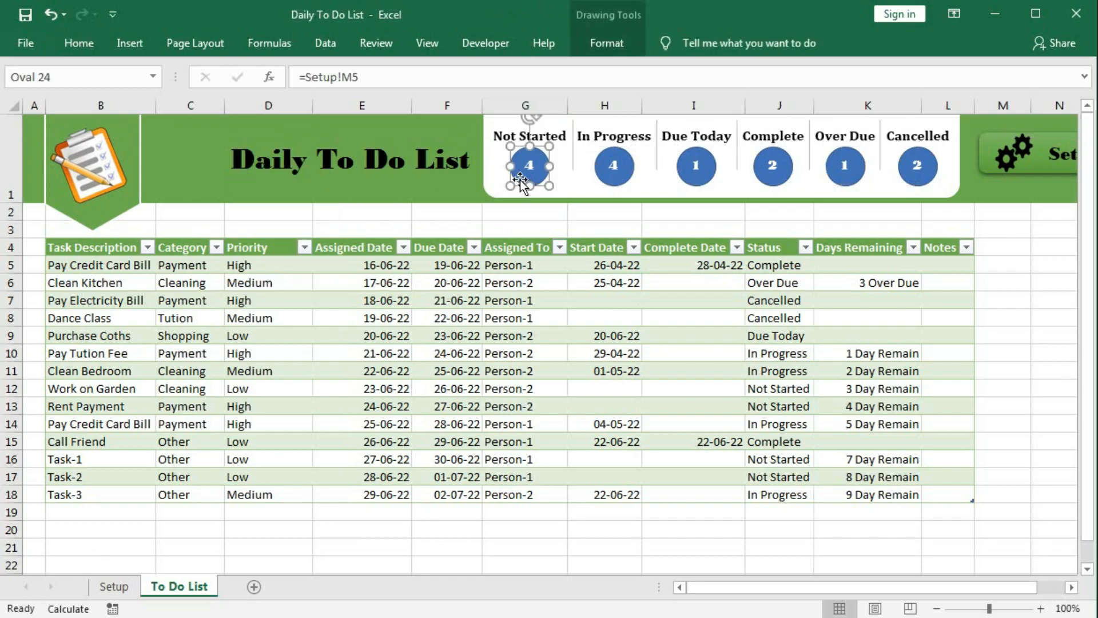
{"action": "left_click", "coordinate": [78, 43]}
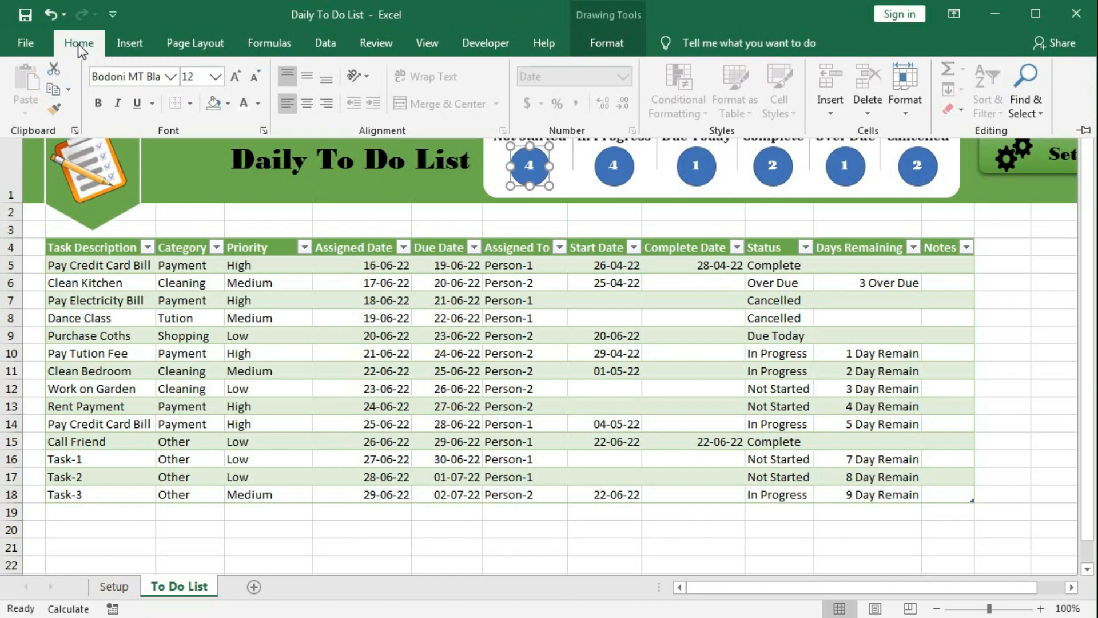
{"action": "left_click", "coordinate": [229, 103]}
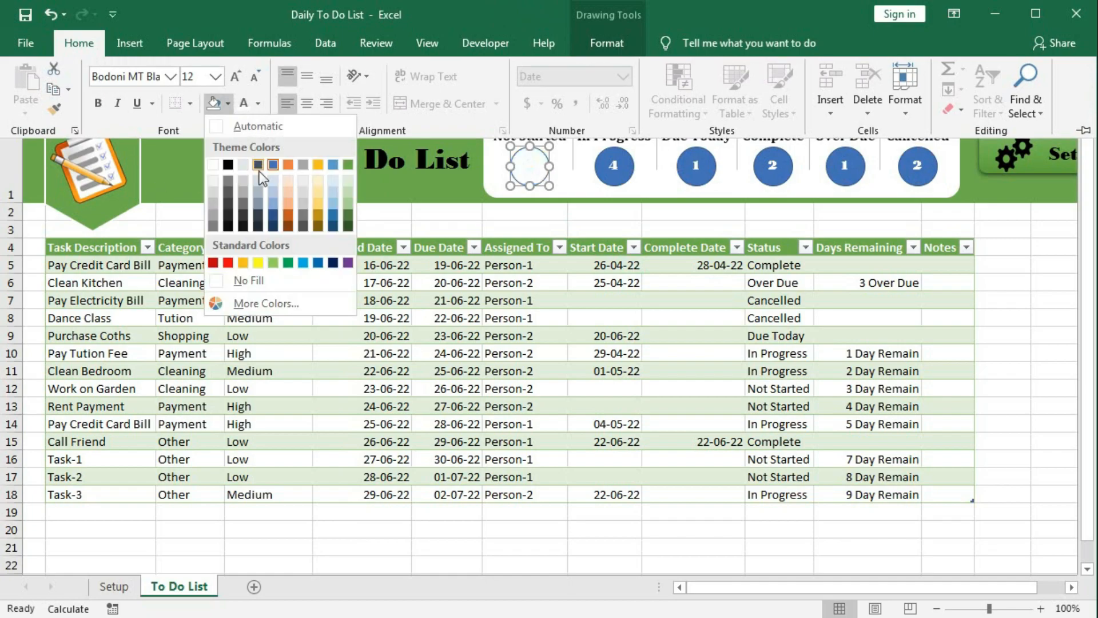
{"action": "left_click", "coordinate": [304, 264]}
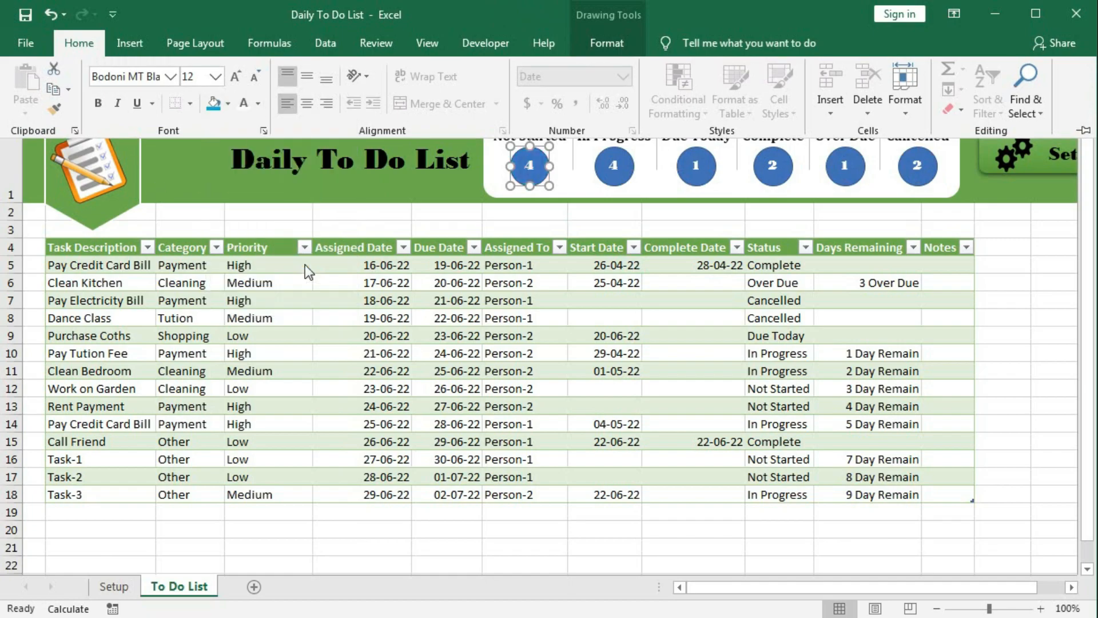
Step: Fill the In Progress count circle with the standard golden orange color
{"action": "left_click", "coordinate": [613, 165]}
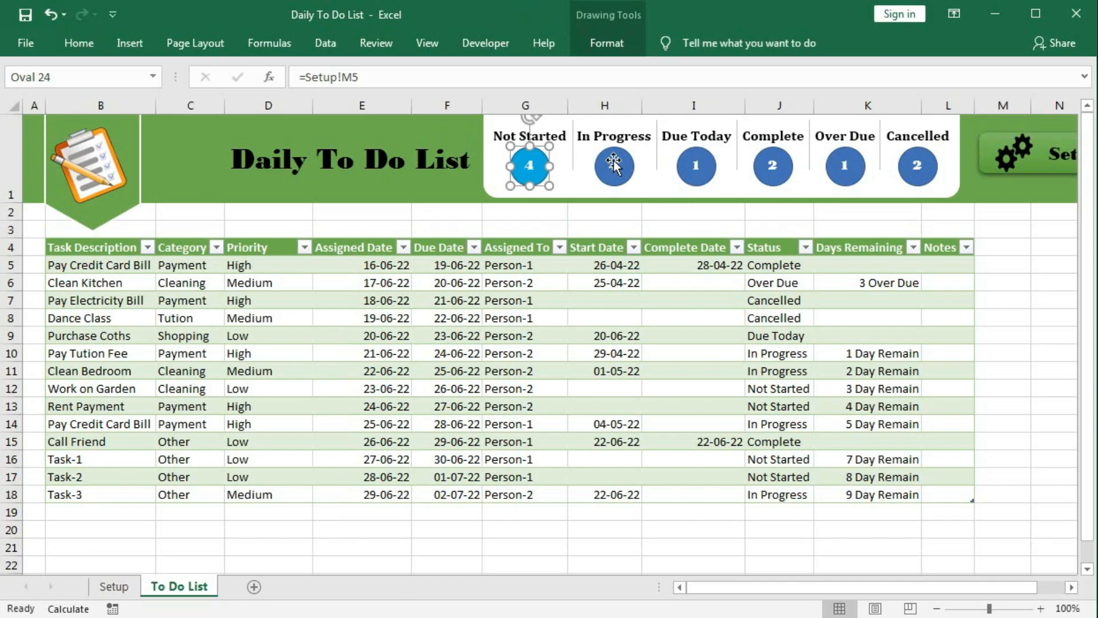
{"action": "left_click", "coordinate": [613, 164]}
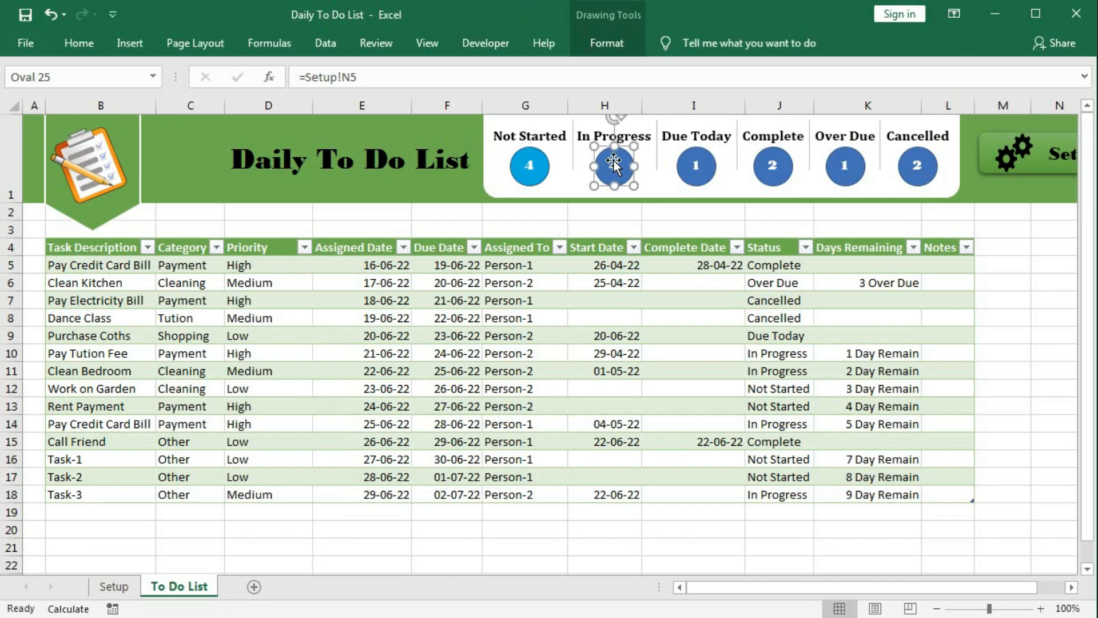
{"action": "left_click", "coordinate": [78, 42]}
{"action": "left_click", "coordinate": [227, 104]}
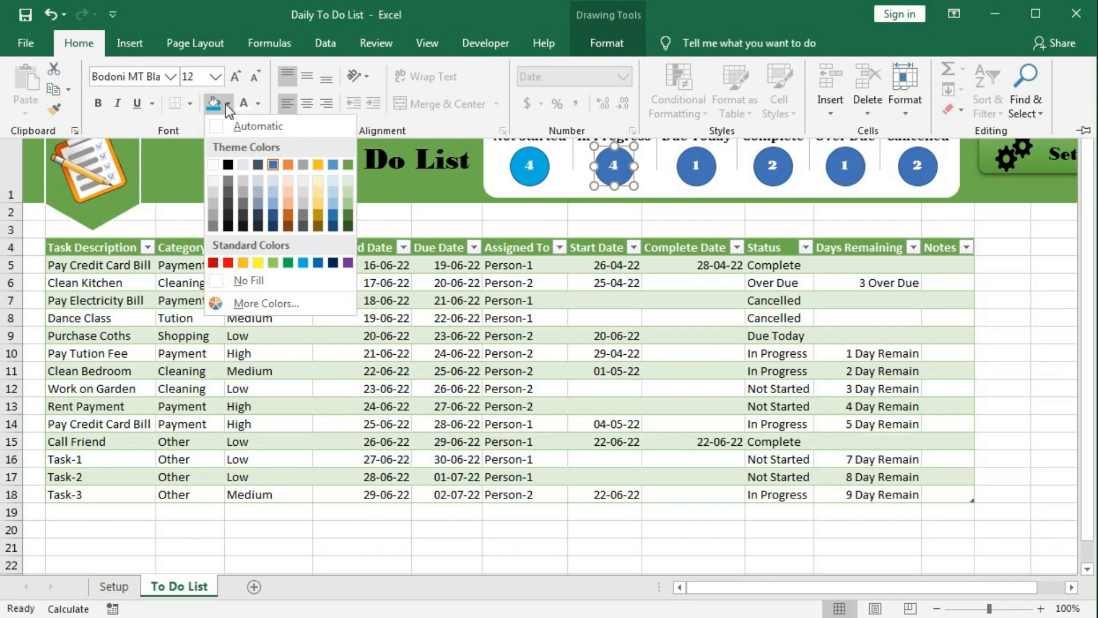
{"action": "left_click", "coordinate": [243, 263]}
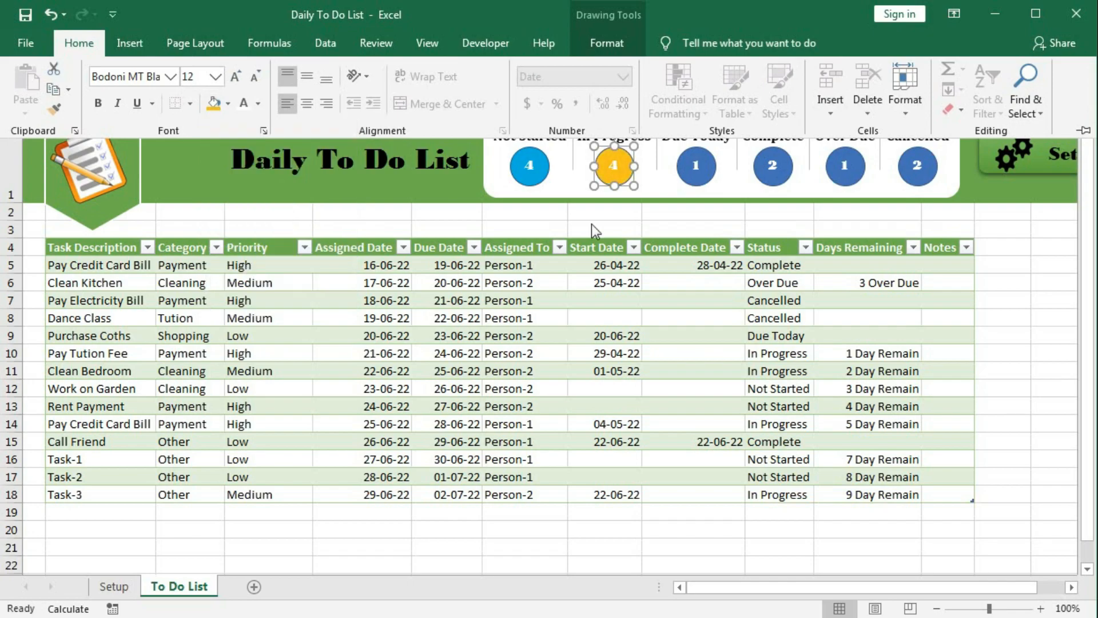
Step: Fill the Due Today count circle with the standard purple color
{"action": "left_click", "coordinate": [696, 166]}
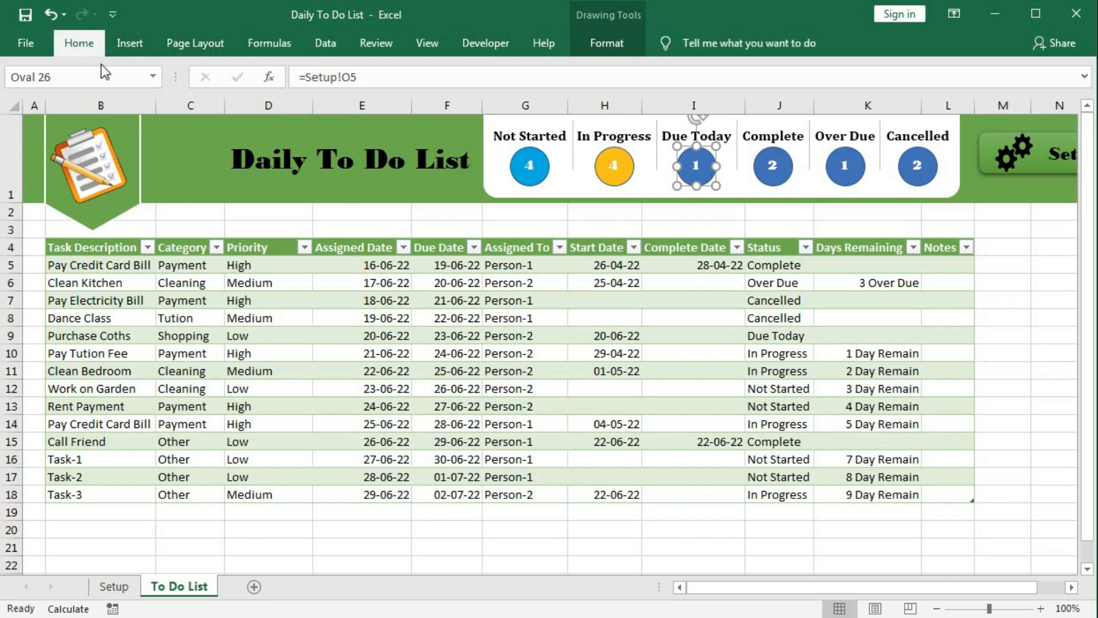
{"action": "left_click", "coordinate": [92, 44]}
{"action": "left_click", "coordinate": [229, 105]}
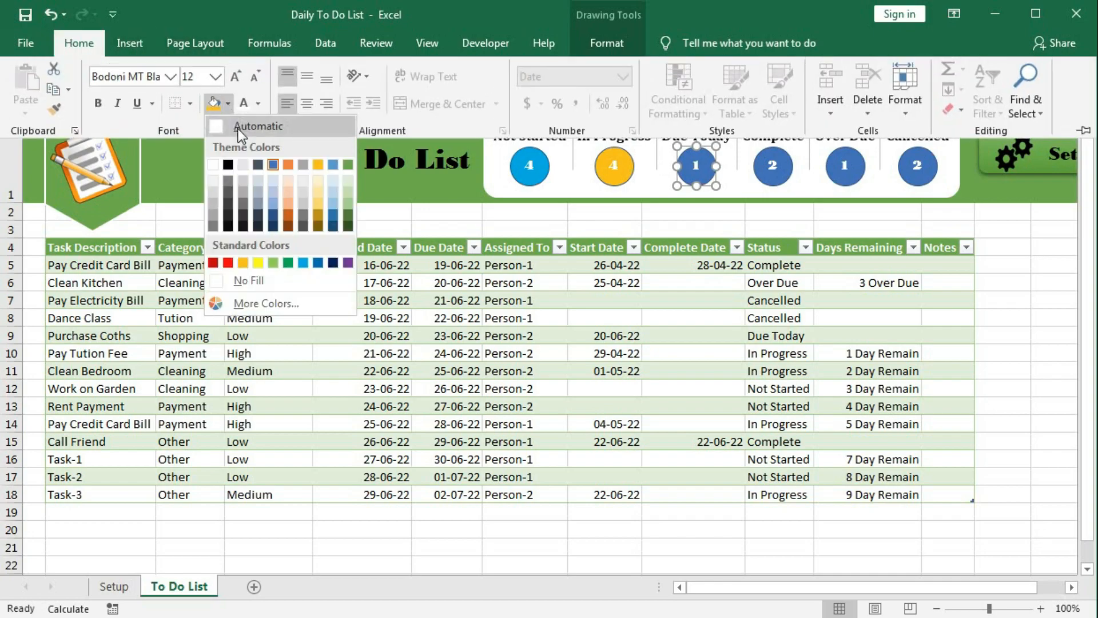
{"action": "left_click", "coordinate": [348, 262]}
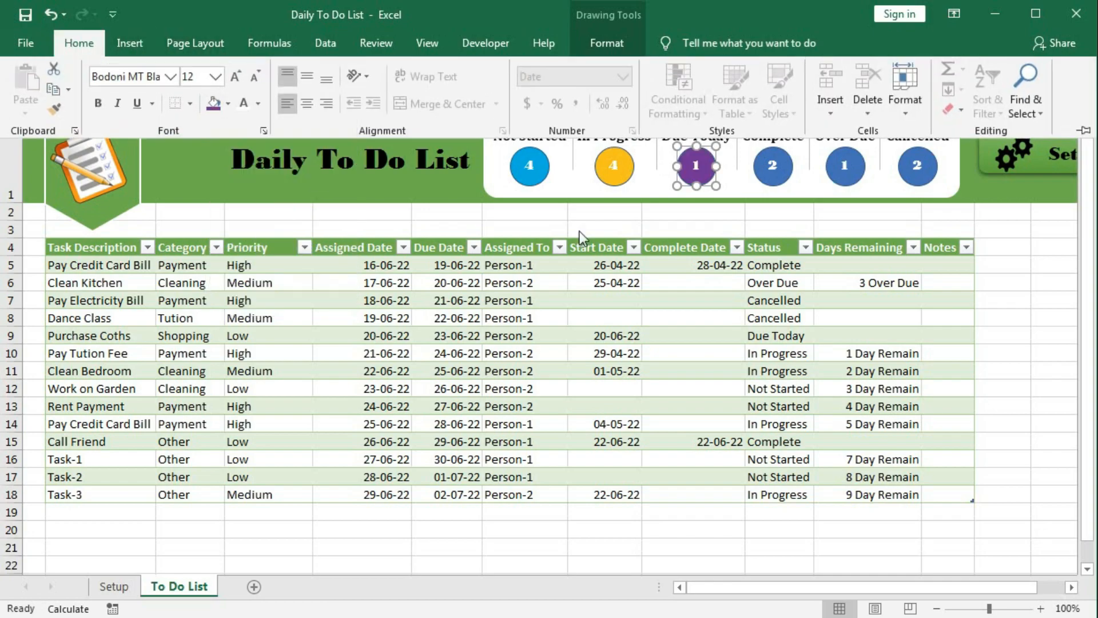
Step: Fill the Complete count circle with the theme green color
{"action": "left_click", "coordinate": [774, 165]}
{"action": "left_click", "coordinate": [85, 44]}
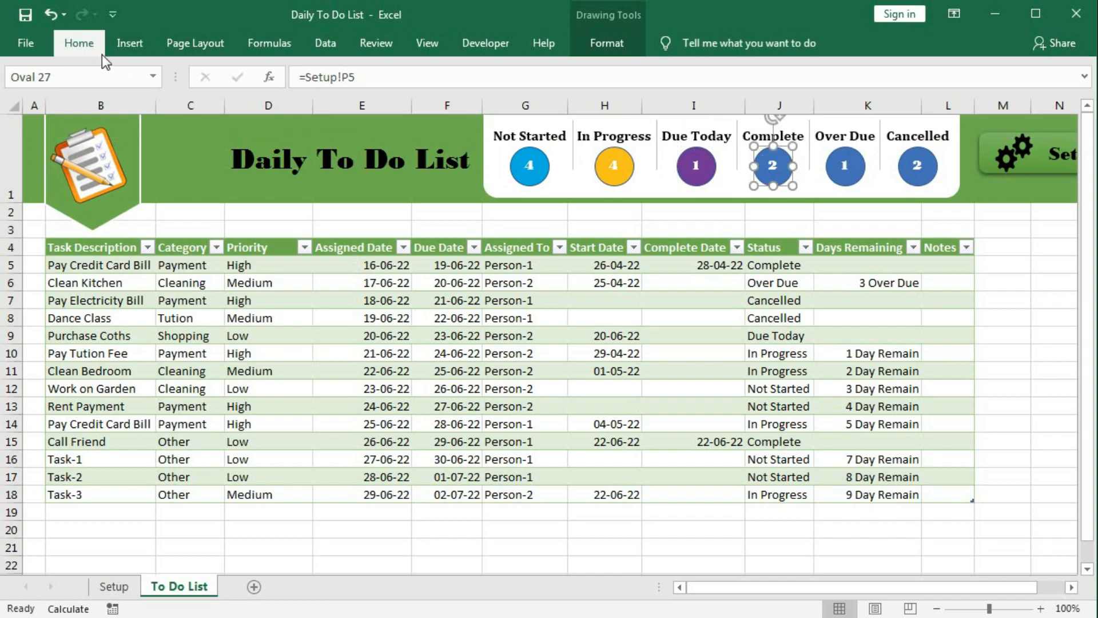
{"action": "left_click", "coordinate": [228, 104]}
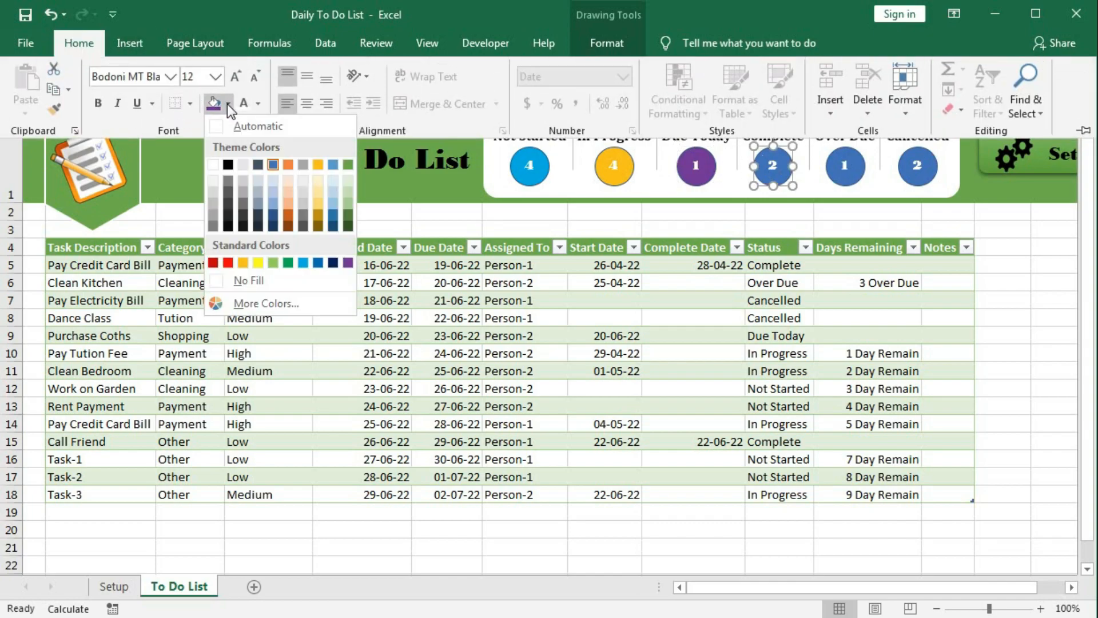
{"action": "left_click", "coordinate": [349, 165]}
Step: Fill the Over Due count circle with the theme orange color
{"action": "left_click", "coordinate": [852, 166]}
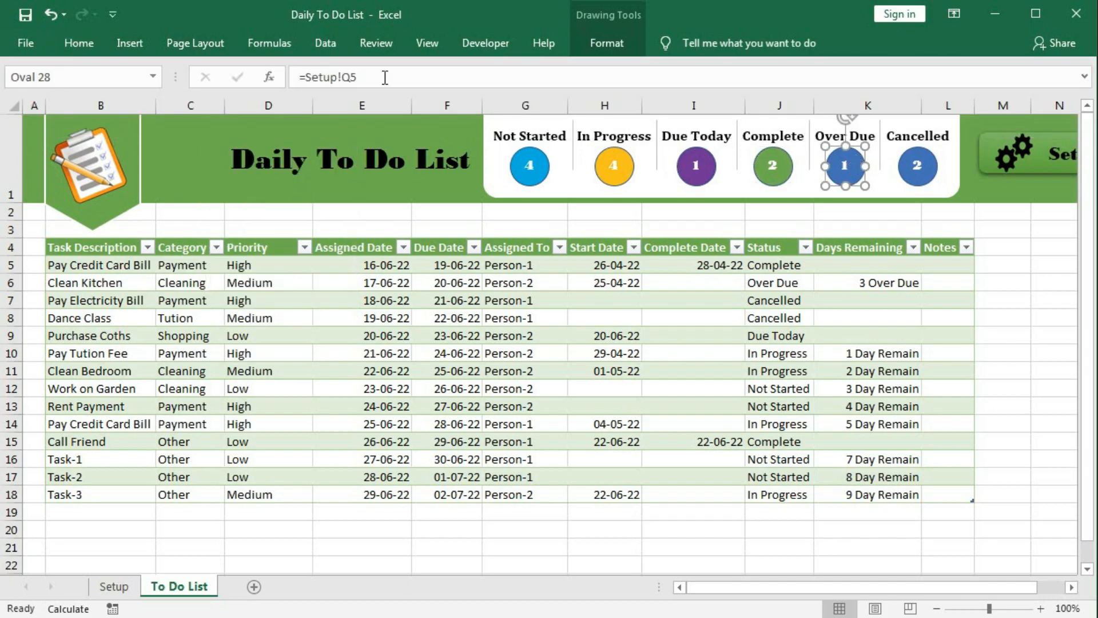
{"action": "left_click", "coordinate": [80, 42]}
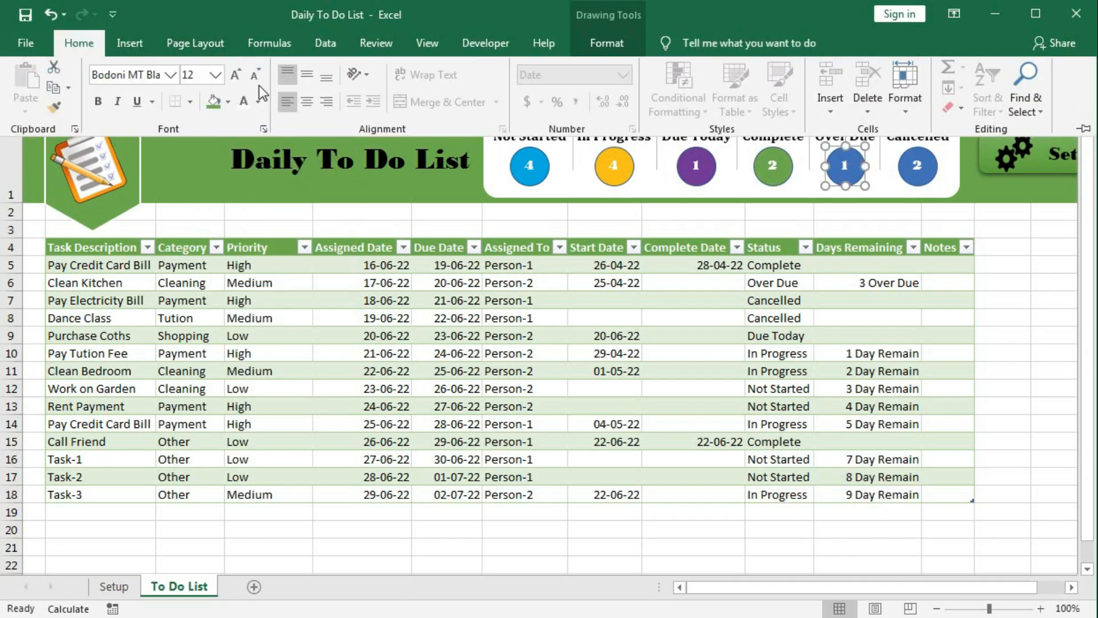
{"action": "left_click", "coordinate": [227, 102]}
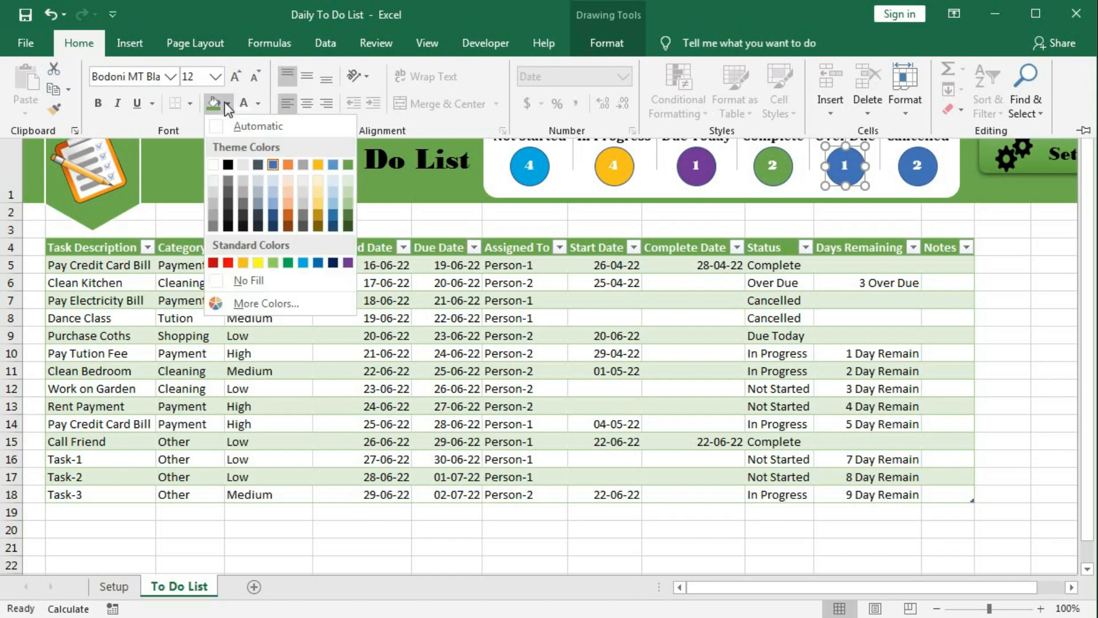
{"action": "left_click", "coordinate": [289, 164]}
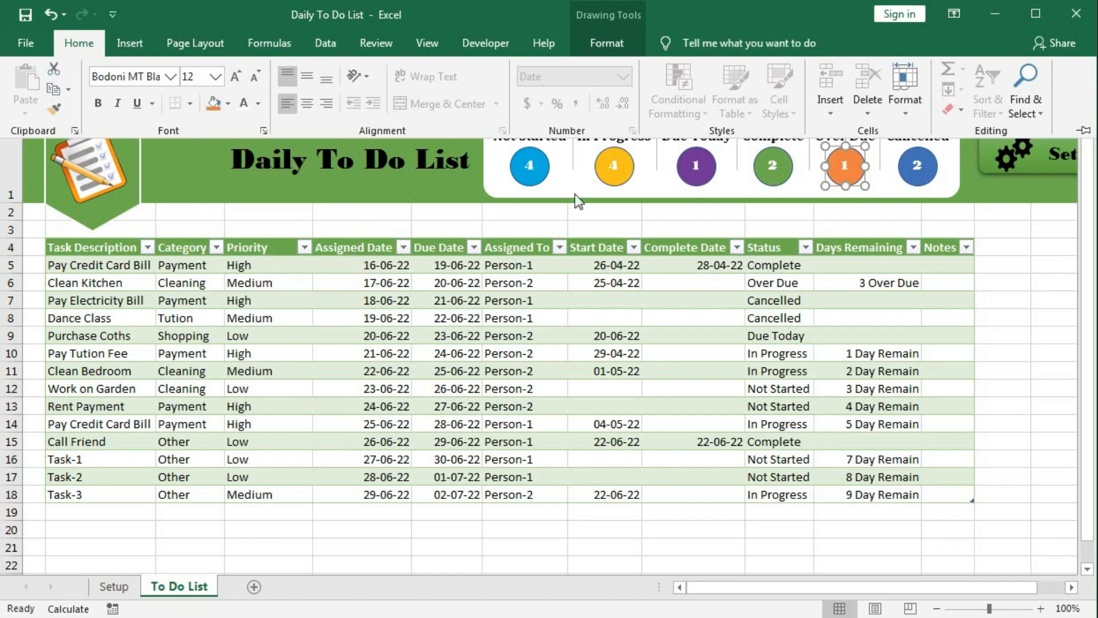
Step: Fill the Cancelled count circle with the standard dark red color
{"action": "left_click", "coordinate": [917, 166]}
{"action": "left_click", "coordinate": [917, 166]}
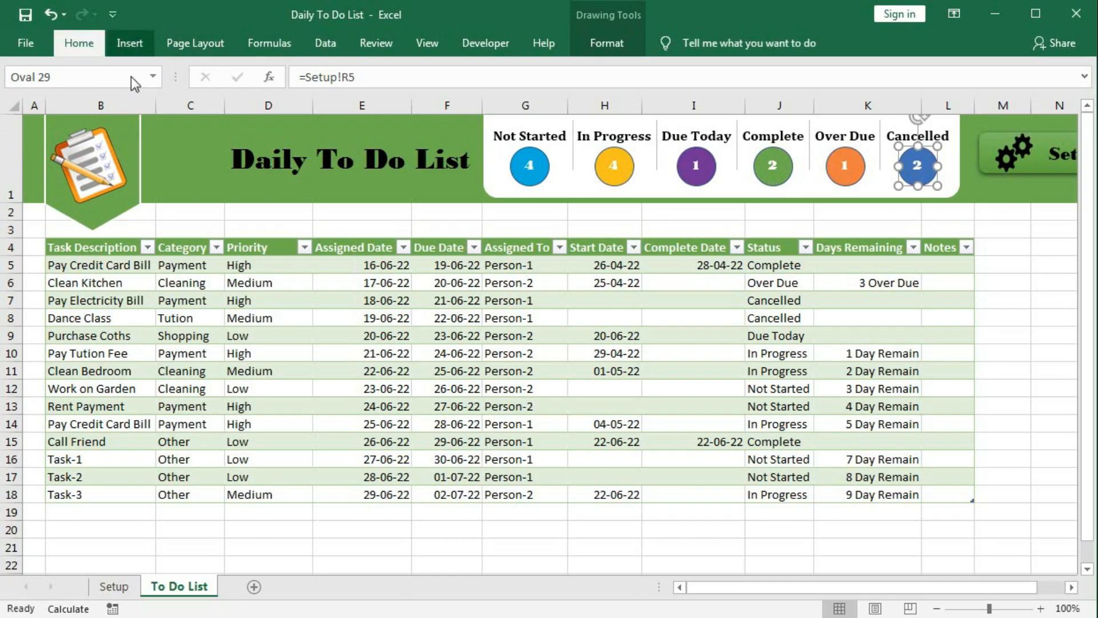
{"action": "left_click", "coordinate": [79, 43]}
{"action": "left_click", "coordinate": [227, 103]}
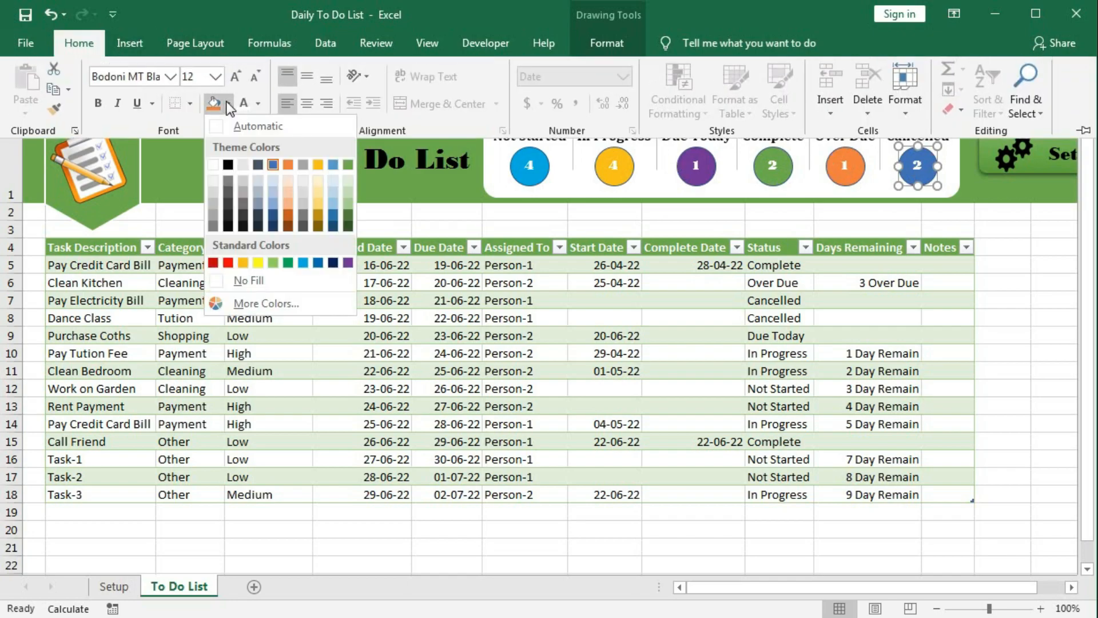
{"action": "left_click", "coordinate": [218, 263]}
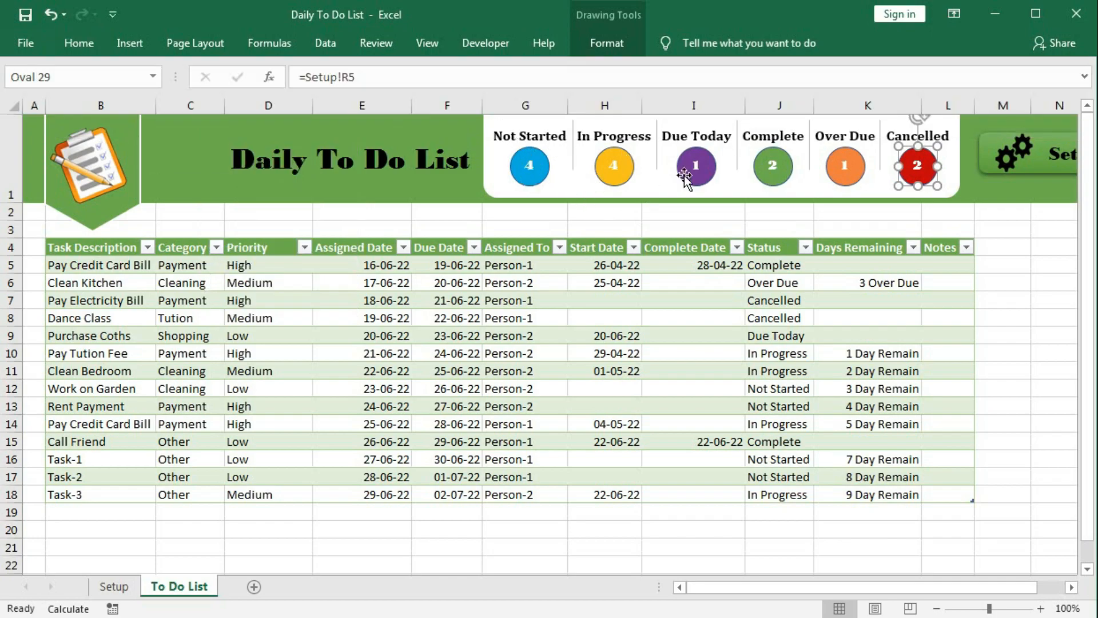
Step: Select all six count circles, remove their shape outlines and deselect them
{"action": "left_click", "coordinate": [844, 166], "text": "shift"}
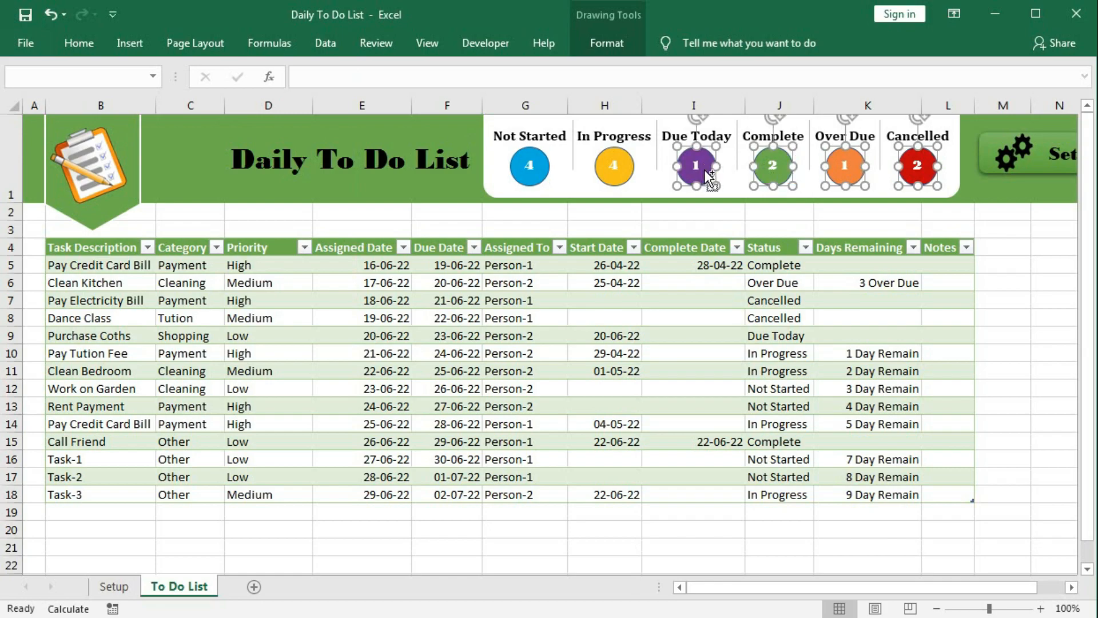
{"action": "left_click", "coordinate": [623, 172], "text": "shift"}
{"action": "left_click", "coordinate": [512, 166], "text": "shift"}
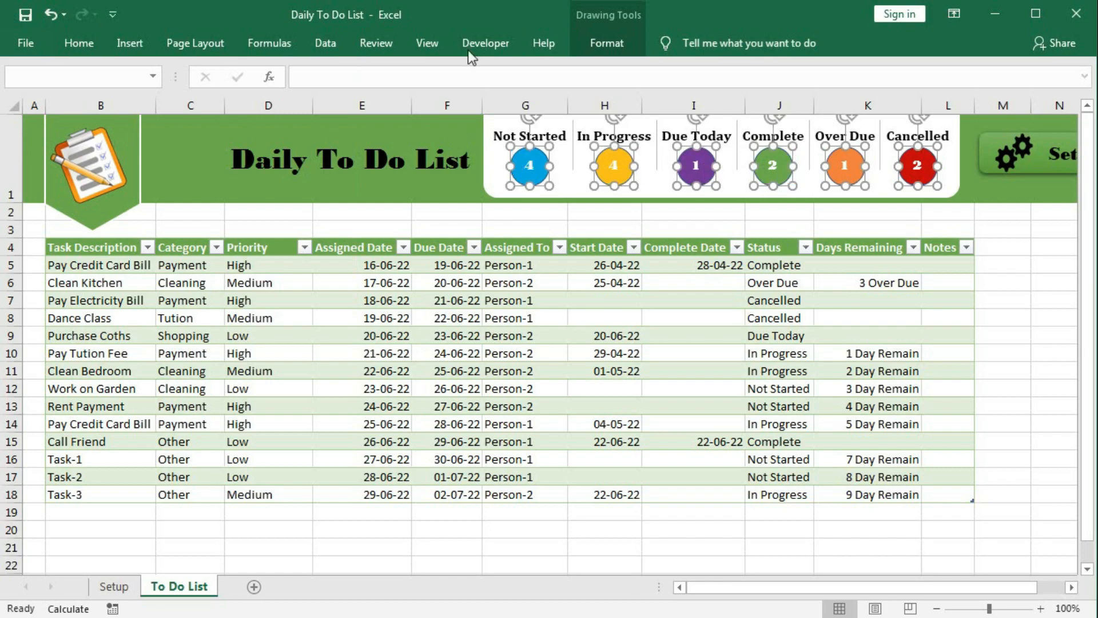
{"action": "left_click", "coordinate": [622, 42]}
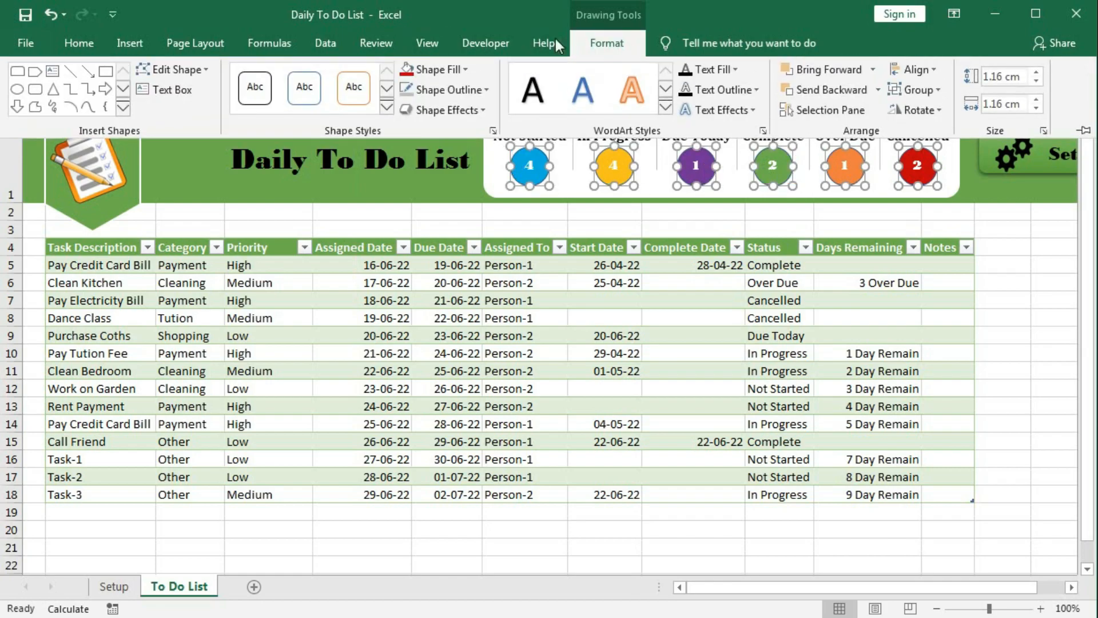
{"action": "left_click", "coordinate": [486, 90]}
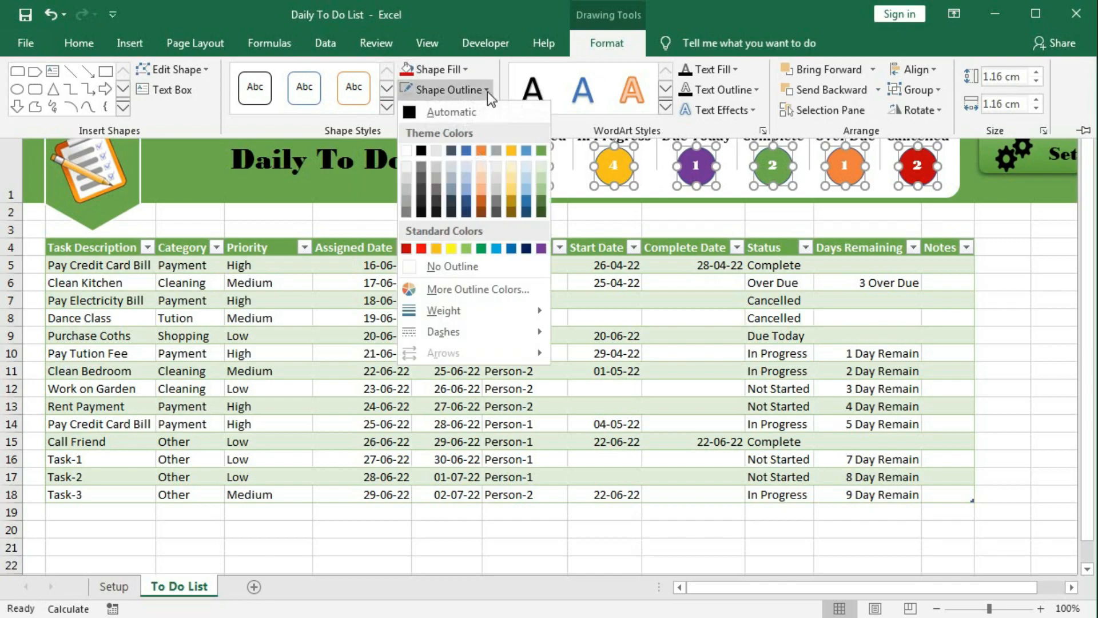
{"action": "left_click", "coordinate": [455, 266]}
{"action": "left_click", "coordinate": [577, 284]}
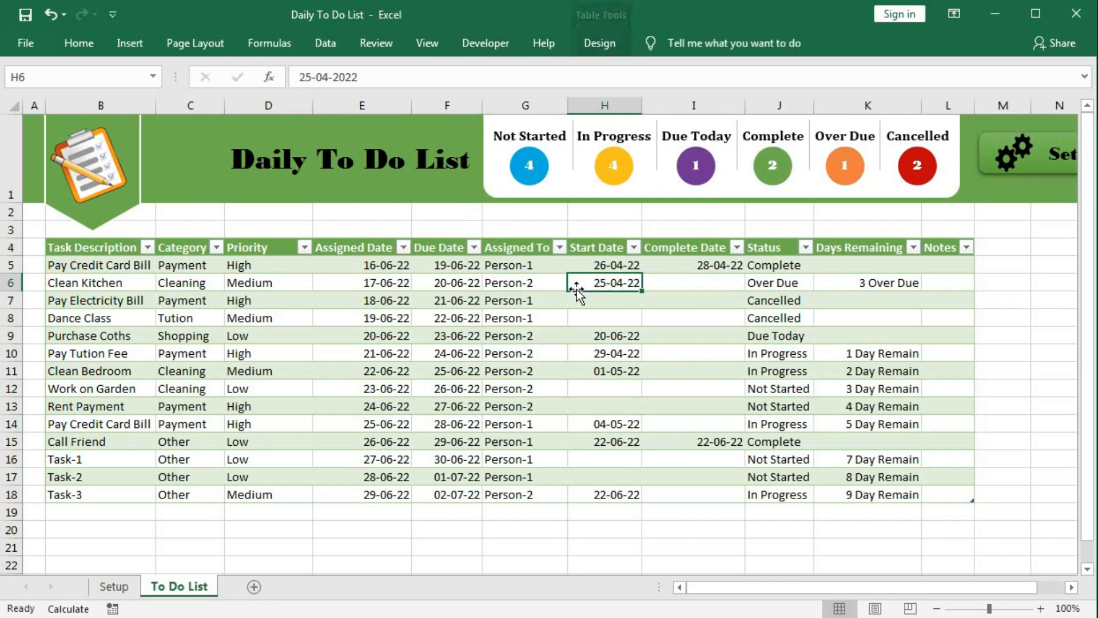
Step: Apply the first outer shadow preset, offset to the bottom right, to all six count circles and deselect them
{"action": "left_click", "coordinate": [537, 173]}
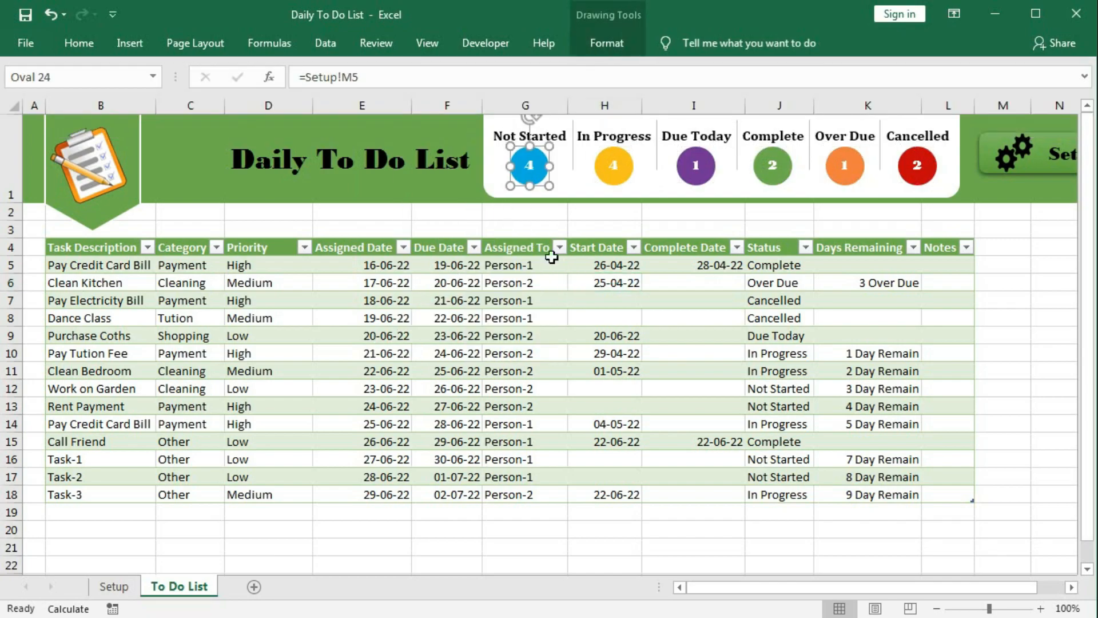
{"action": "left_click", "coordinate": [618, 170], "text": "ctrl"}
{"action": "left_click", "coordinate": [696, 170], "text": "ctrl"}
{"action": "left_click", "coordinate": [773, 169], "text": "ctrl"}
{"action": "left_click", "coordinate": [855, 169], "text": "ctrl"}
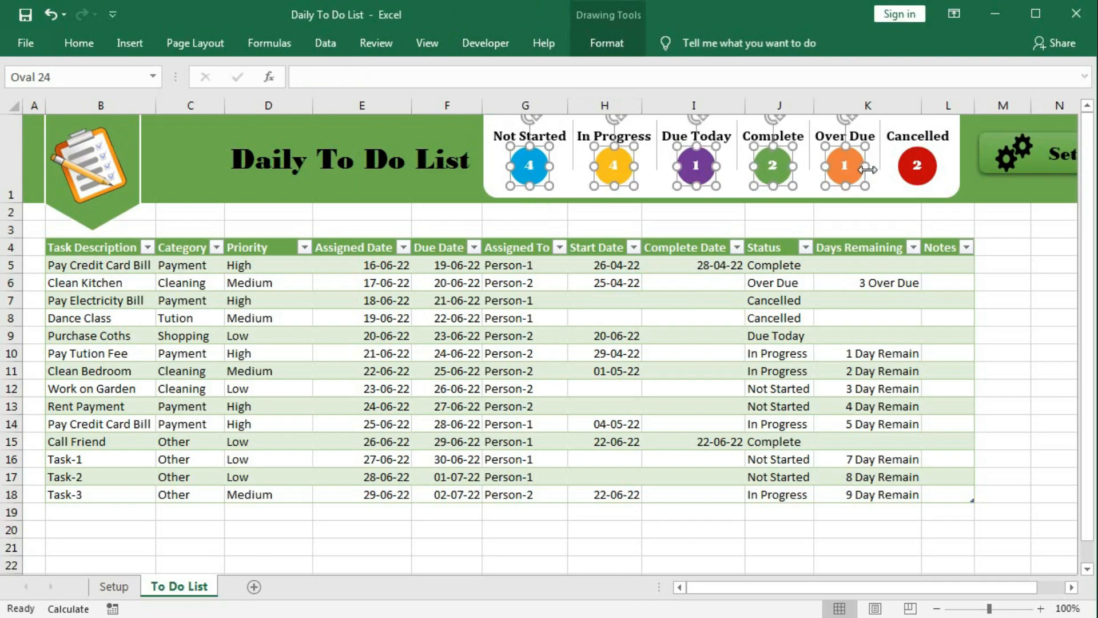
{"action": "left_click", "coordinate": [911, 172], "text": "ctrl"}
{"action": "left_click", "coordinate": [613, 45]}
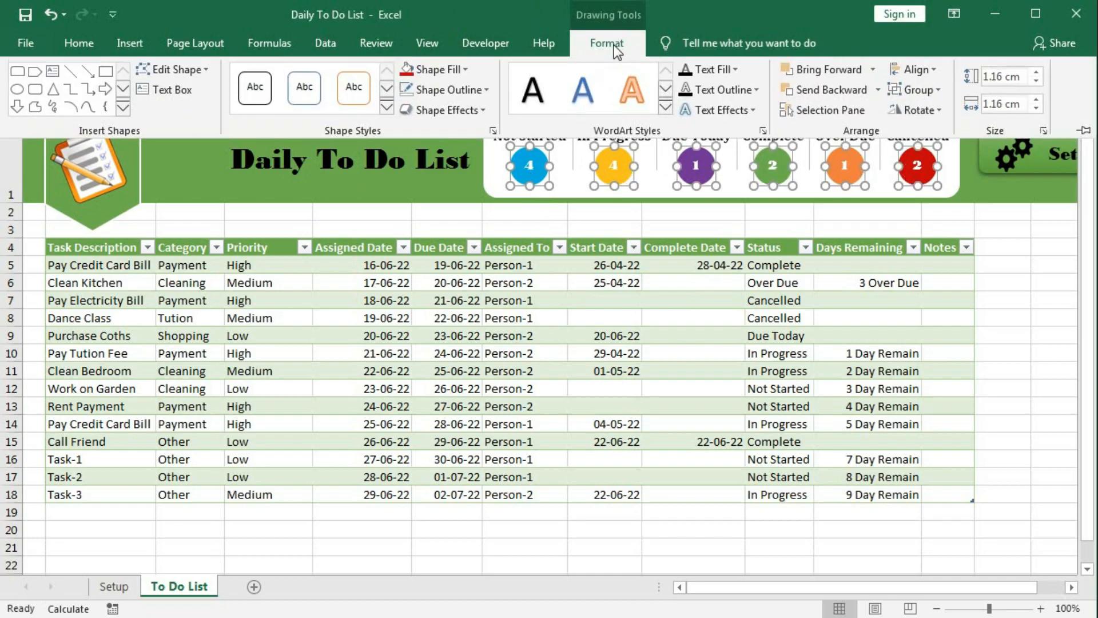
{"action": "left_click", "coordinate": [465, 110]}
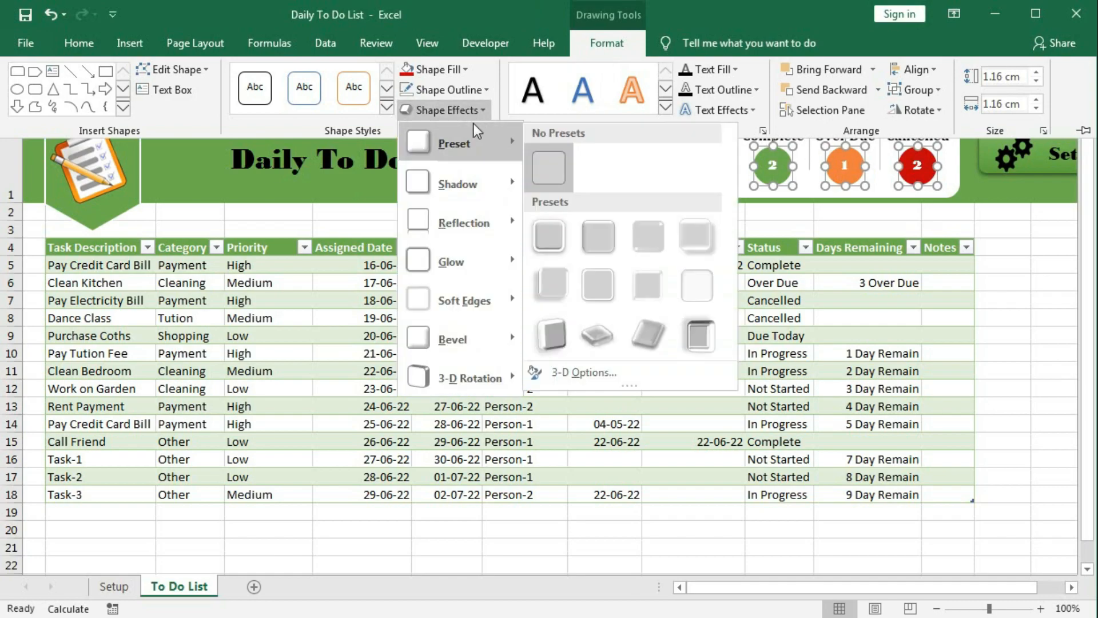
{"action": "mouse_move", "coordinate": [458, 183]}
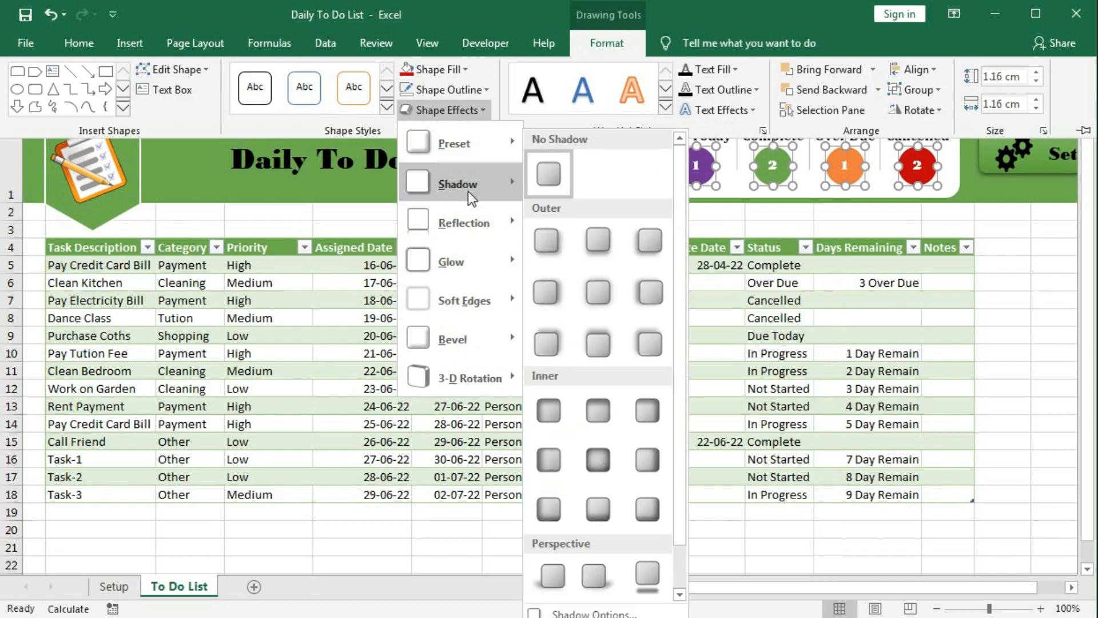
{"action": "left_click", "coordinate": [543, 242]}
{"action": "left_click", "coordinate": [604, 300]}
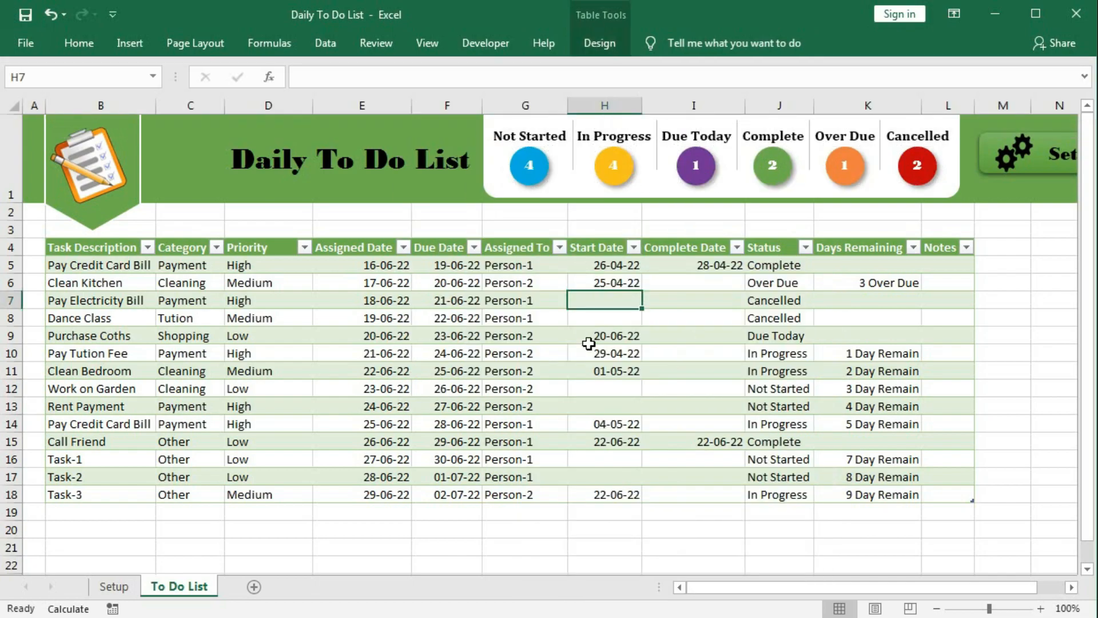
Step: Set the Not Started label's font color to the standard light blue, matching its circle
{"action": "left_click", "coordinate": [519, 139]}
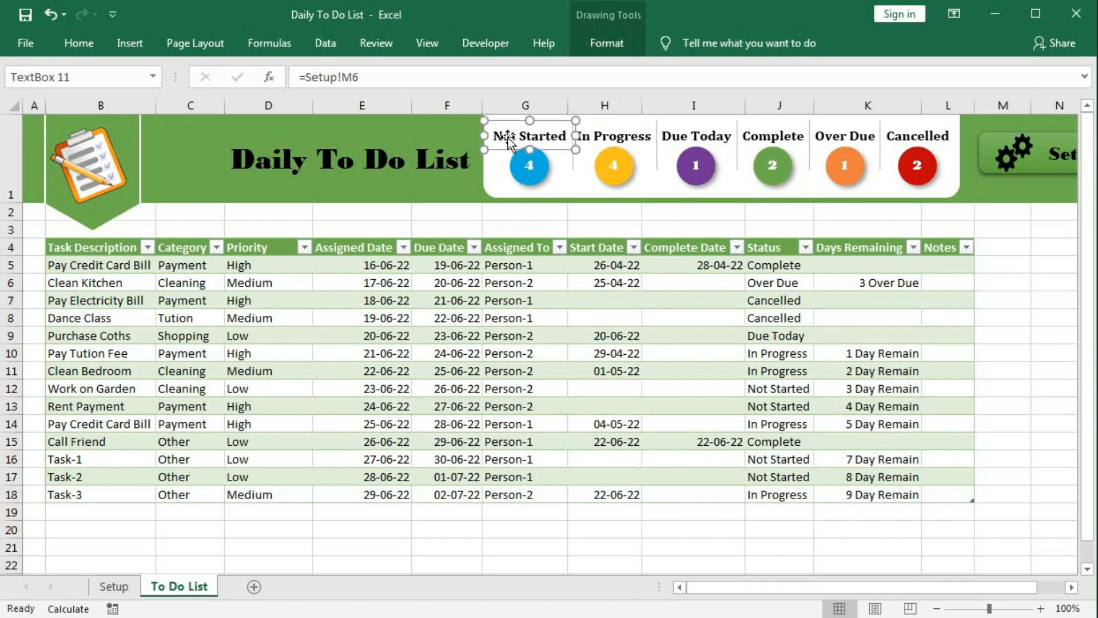
{"action": "left_click", "coordinate": [79, 44]}
{"action": "left_click", "coordinate": [259, 104]}
{"action": "left_click", "coordinate": [332, 263]}
Step: Set the In Progress label's font color to the standard golden orange, matching its circle
{"action": "left_click", "coordinate": [606, 142]}
{"action": "left_click", "coordinate": [79, 43]}
{"action": "left_click", "coordinate": [259, 104]}
{"action": "left_click", "coordinate": [273, 262]}
Step: Set the Due Today label's font color to the standard purple, matching its circle
{"action": "left_click", "coordinate": [695, 141]}
{"action": "left_click", "coordinate": [79, 44]}
{"action": "left_click", "coordinate": [259, 104]}
{"action": "left_click", "coordinate": [376, 263]}
Step: Set the Complete label's font color to the theme green, matching its circle
{"action": "left_click", "coordinate": [769, 141]}
{"action": "left_click", "coordinate": [79, 44]}
{"action": "left_click", "coordinate": [259, 104]}
{"action": "left_click", "coordinate": [376, 164]}
Step: Set the Over Due label's font color to the theme orange, matching its circle
{"action": "left_click", "coordinate": [846, 141]}
{"action": "left_click", "coordinate": [79, 43]}
{"action": "left_click", "coordinate": [259, 105]}
{"action": "left_click", "coordinate": [317, 165]}
Step: Set the Cancelled label's font color to red, matching its circle, and deselect the label
{"action": "left_click", "coordinate": [917, 141]}
{"action": "left_click", "coordinate": [79, 43]}
{"action": "left_click", "coordinate": [259, 104]}
{"action": "left_click", "coordinate": [258, 263]}
{"action": "left_click", "coordinate": [600, 315]}
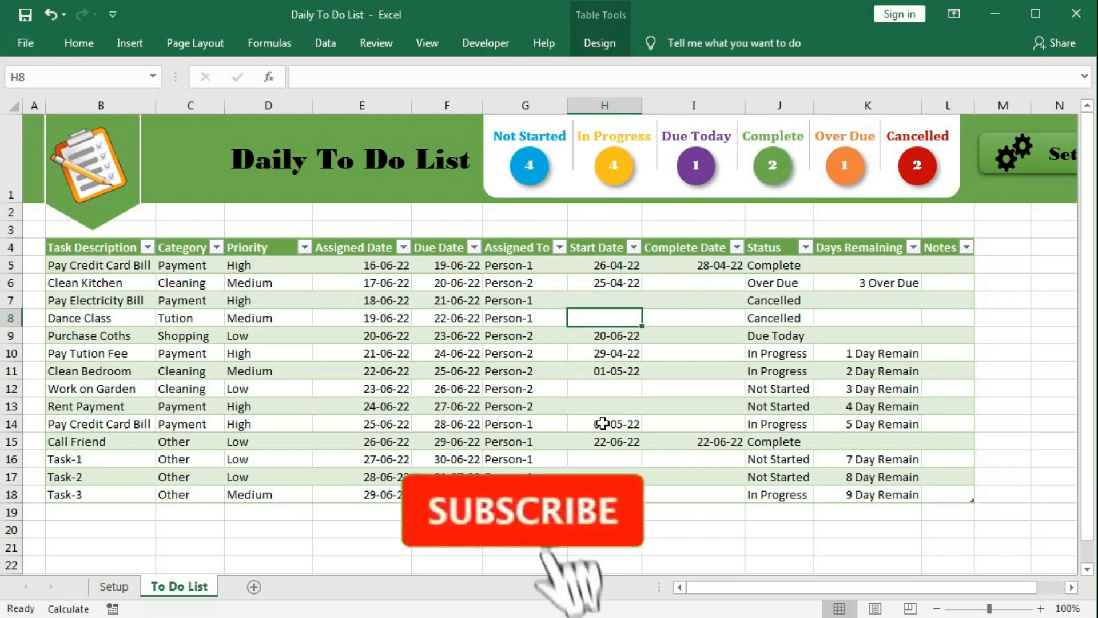
Step: Enter 23-06-22 as the start date of the Work on Garden task in cell H12
{"action": "left_click", "coordinate": [596, 388]}
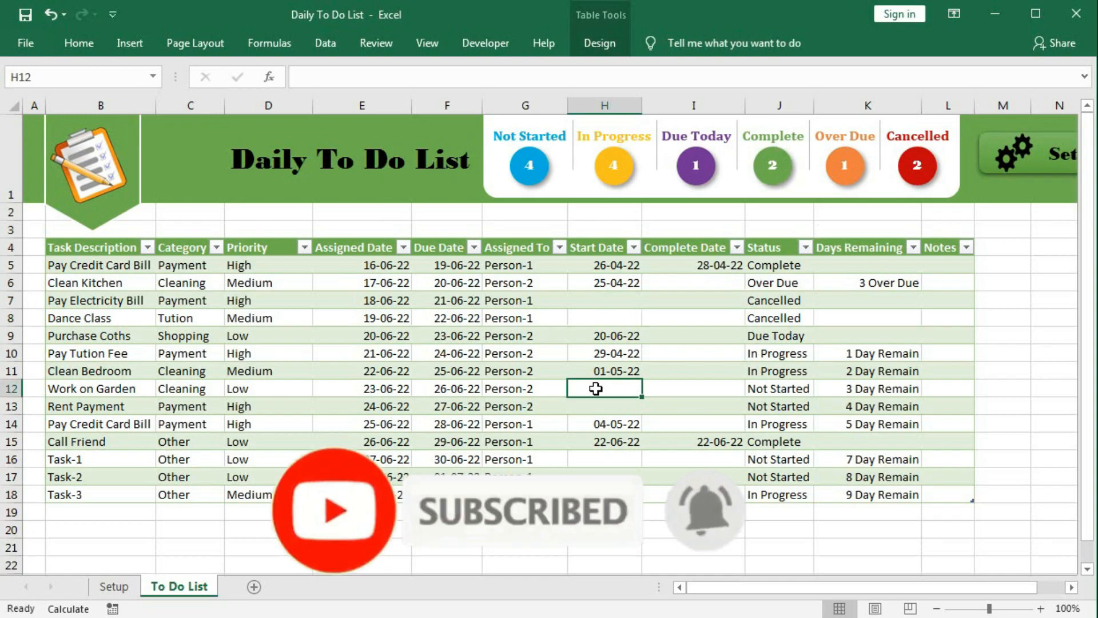
{"action": "type", "text": "22-"}
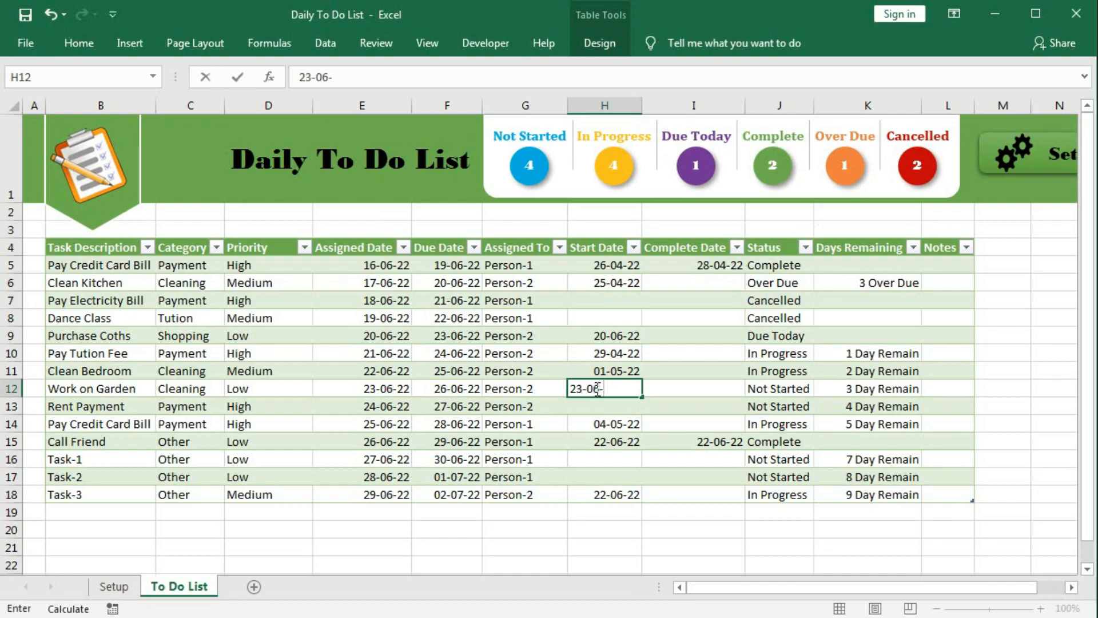
{"action": "key", "text": "Tab"}
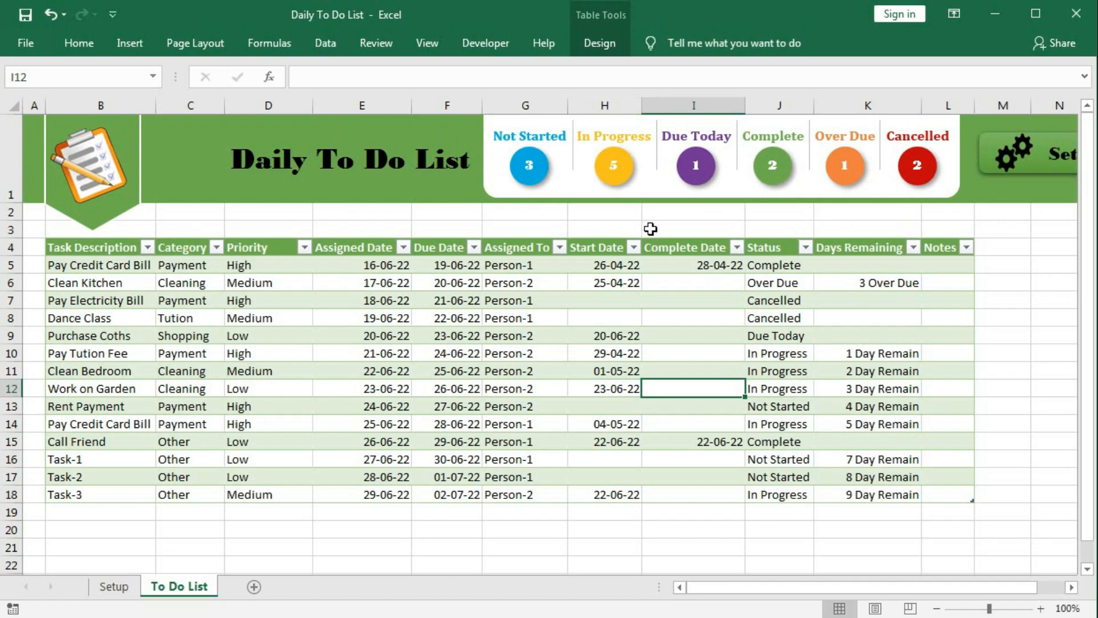
{"action": "key", "text": "Up"}
{"action": "key", "text": "Up"}
{"action": "key", "text": "Up"}
Step: On the Setup sheet, enter =M5/SUM($M$5:$R$5) in cell M7 and fill the formula across to R7
{"action": "left_click", "coordinate": [114, 587]}
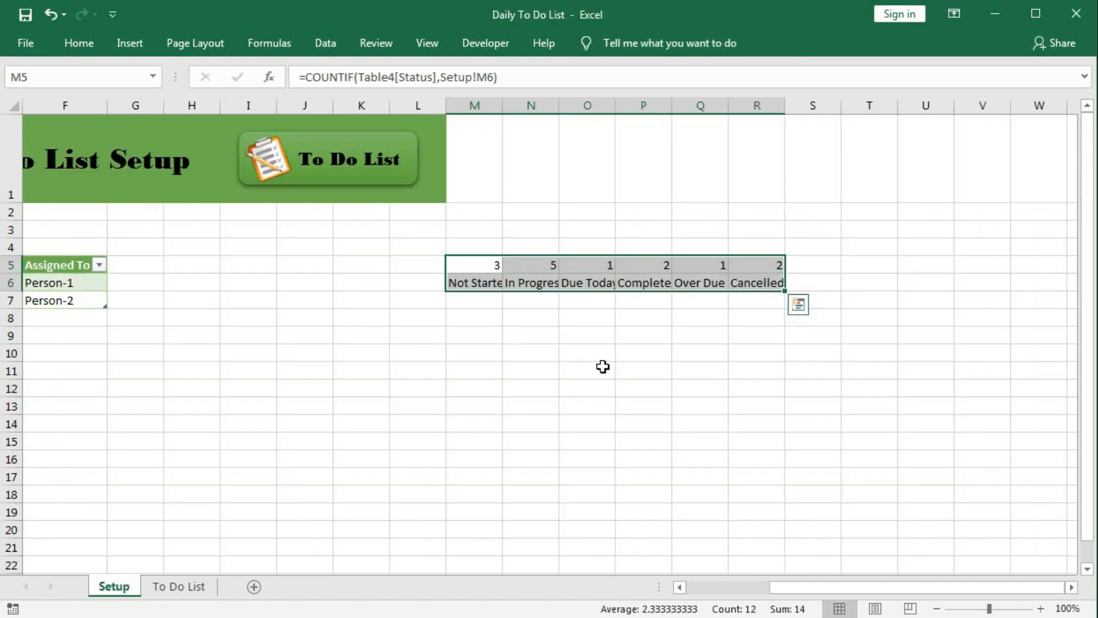
{"action": "left_click", "coordinate": [481, 298]}
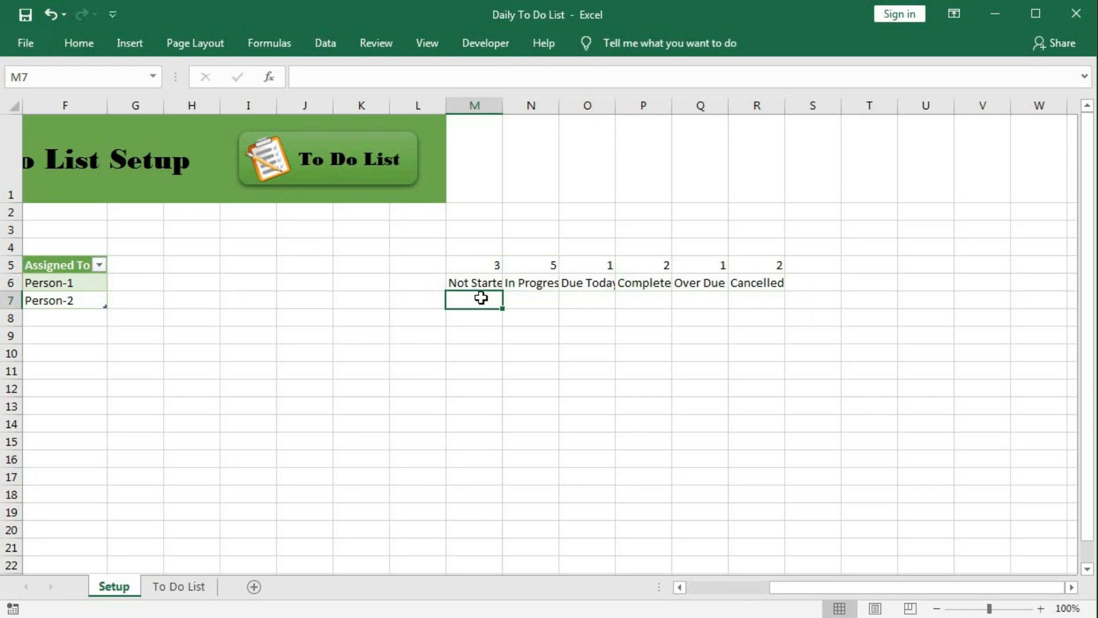
{"action": "type", "text": "="}
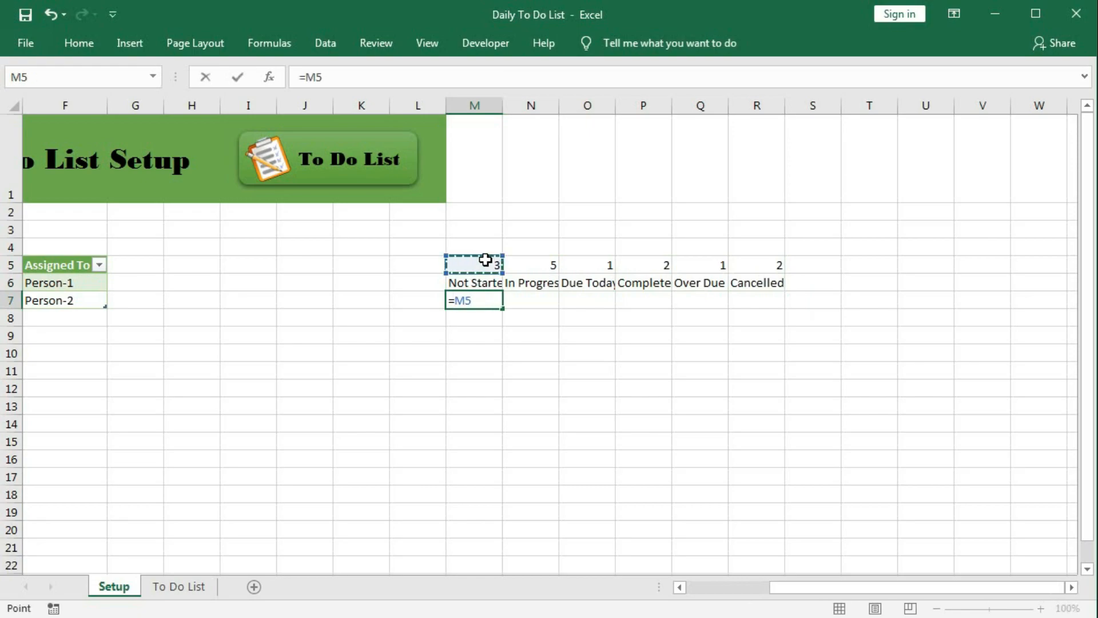
{"action": "type", "text": "/sum"}
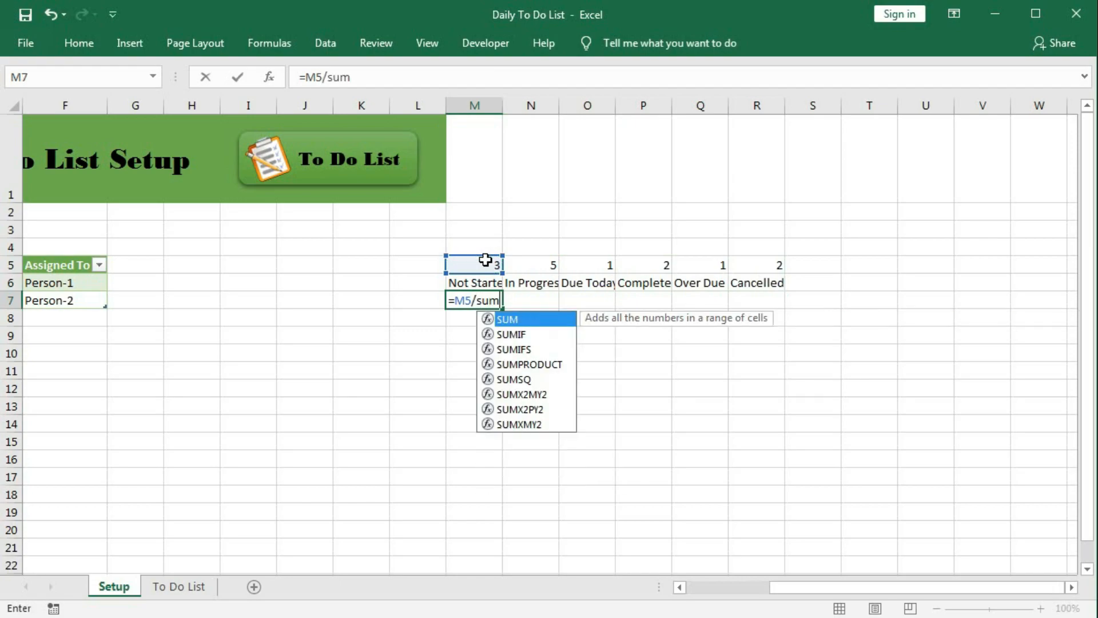
{"action": "left_click_drag", "start_coordinate": [486, 260], "coordinate": [758, 267]}
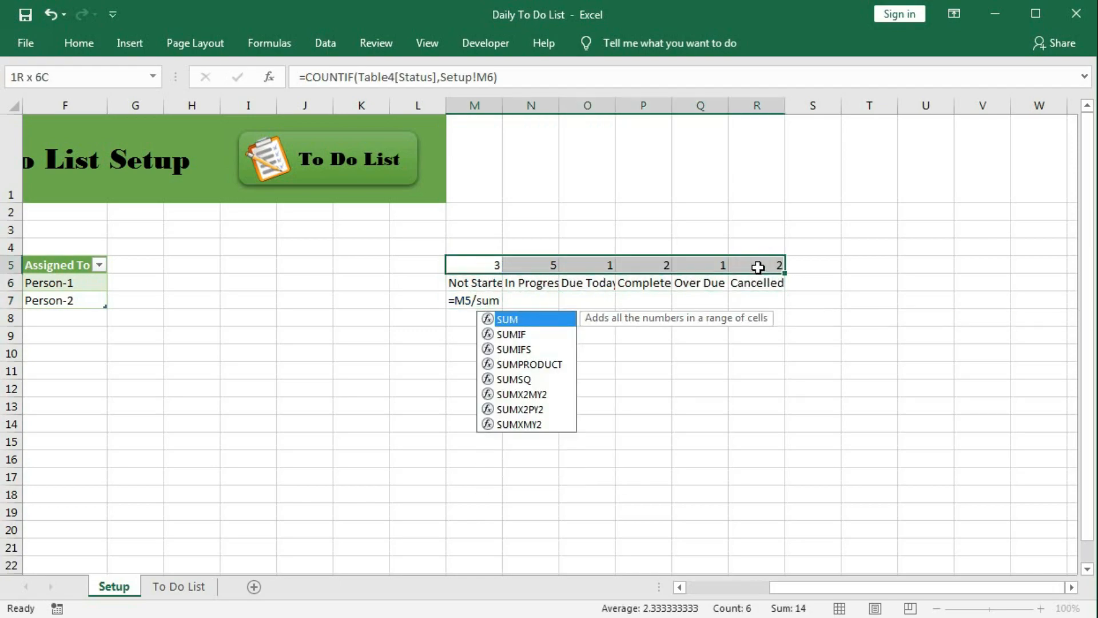
{"action": "double_click", "coordinate": [482, 300]}
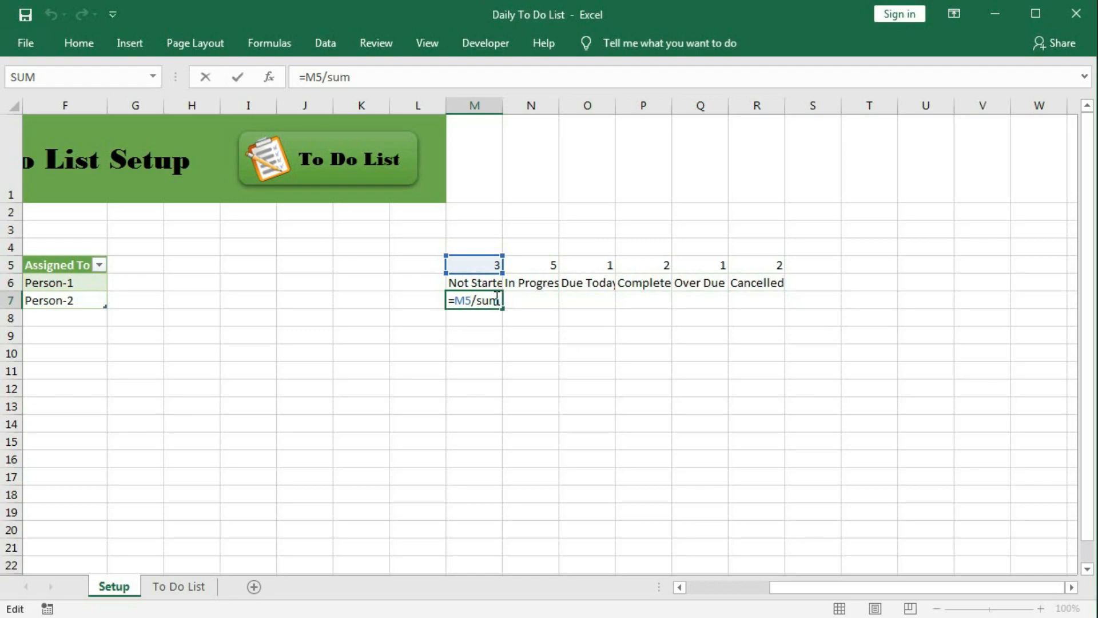
{"action": "type", "text": "("}
{"action": "left_click_drag", "start_coordinate": [486, 265], "coordinate": [757, 263]}
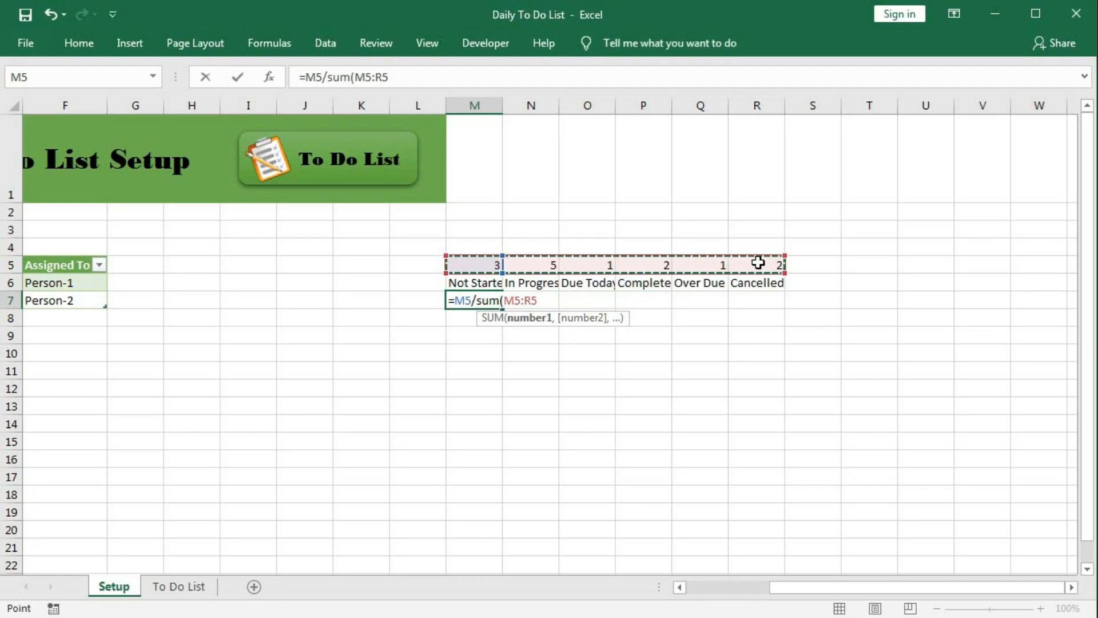
{"action": "key", "text": "F4"}
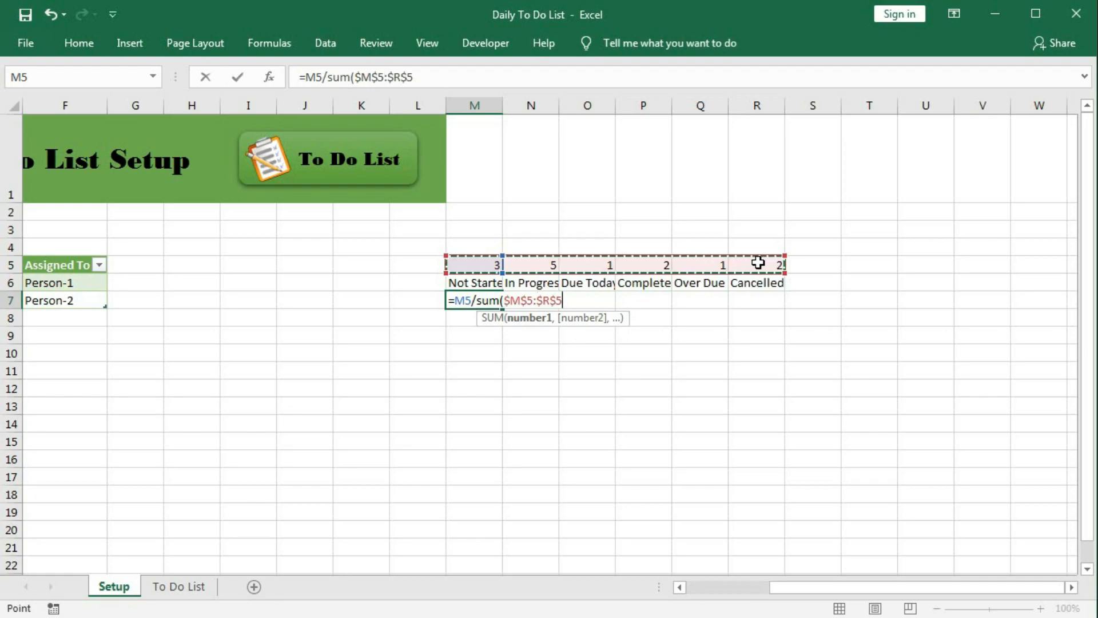
{"action": "type", "text": ")"}
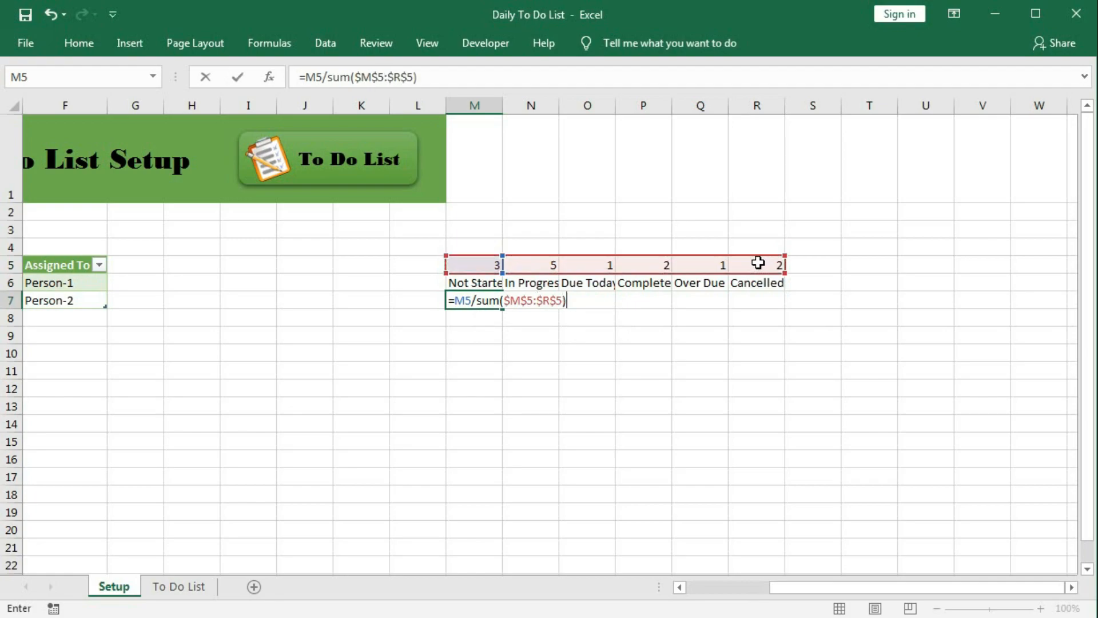
{"action": "key", "text": "Return"}
{"action": "left_click", "coordinate": [487, 302]}
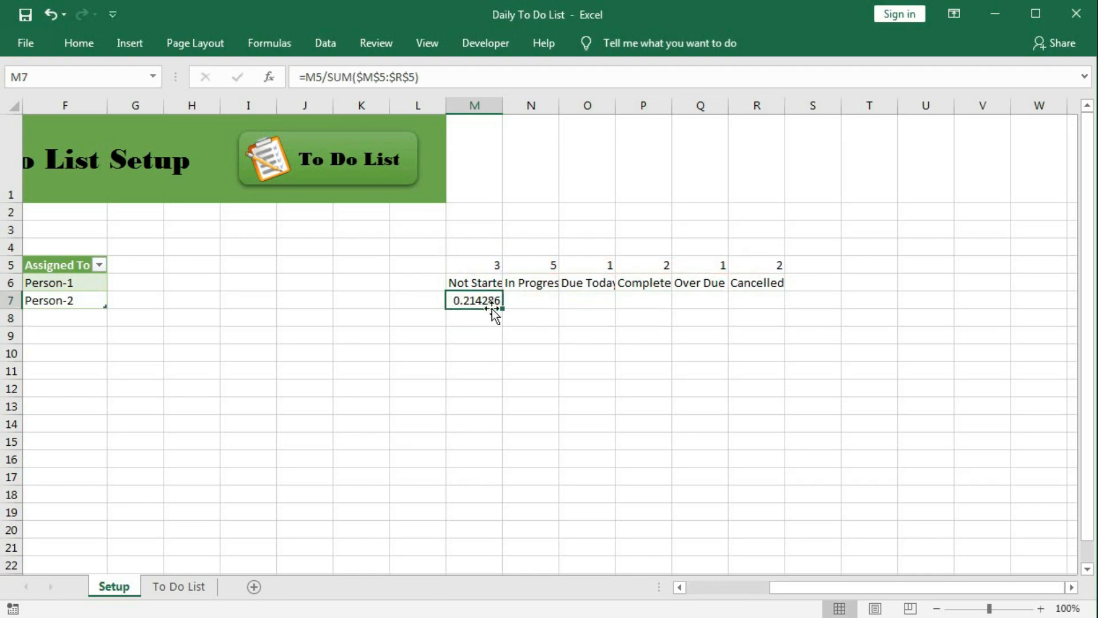
{"action": "left_click_drag", "start_coordinate": [499, 309], "coordinate": [761, 303]}
Step: Total the status shares in cell S7 with =SUM(M7:R7)
{"action": "left_click", "coordinate": [807, 297]}
{"action": "type", "text": "="}
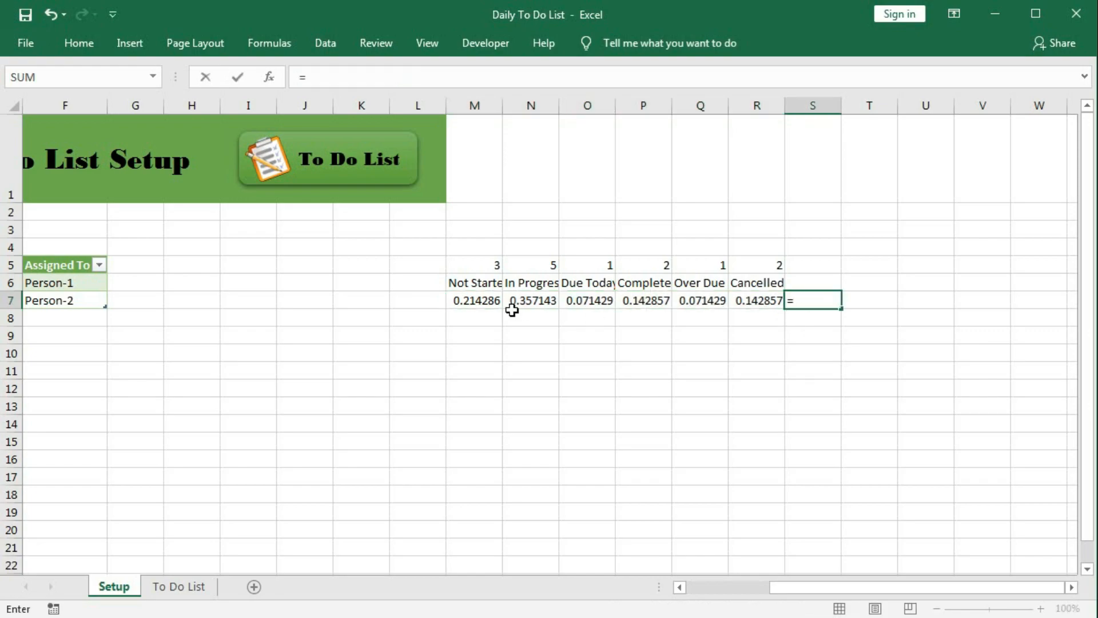
{"action": "type", "text": "sum"}
{"action": "key", "text": "Tab"}
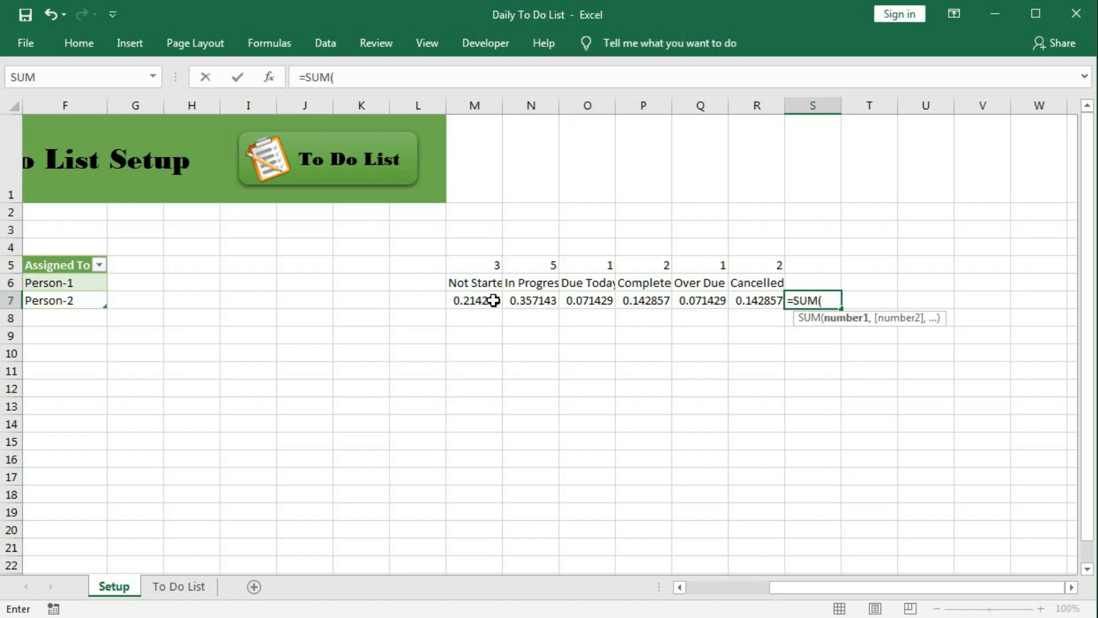
{"action": "left_click_drag", "start_coordinate": [479, 298], "coordinate": [733, 298]}
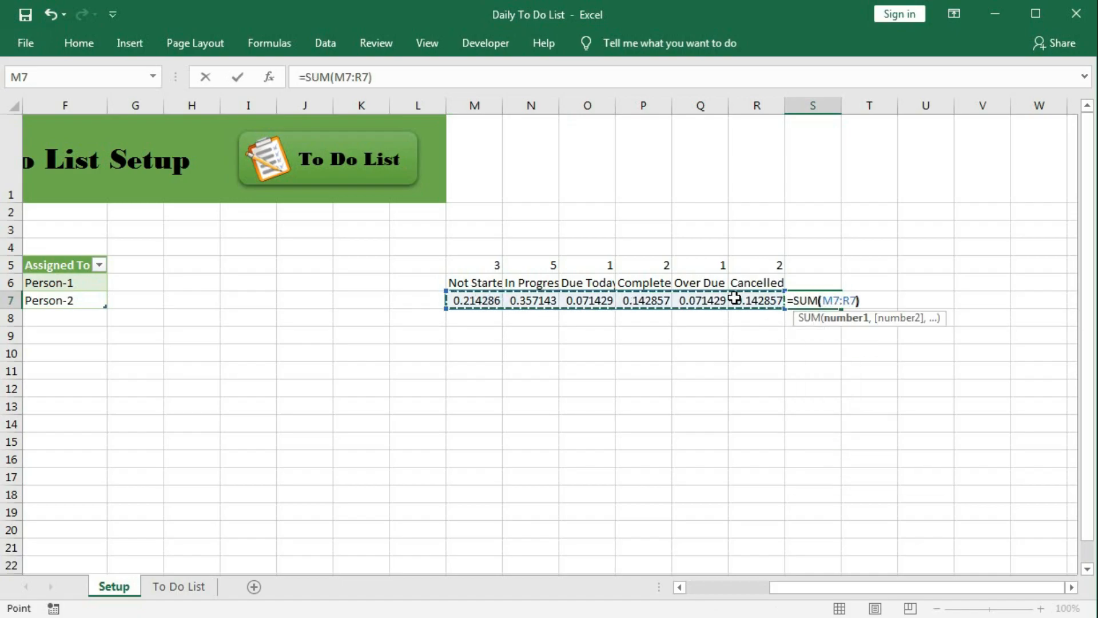
{"action": "key", "text": "Return"}
{"action": "left_click", "coordinate": [818, 301]}
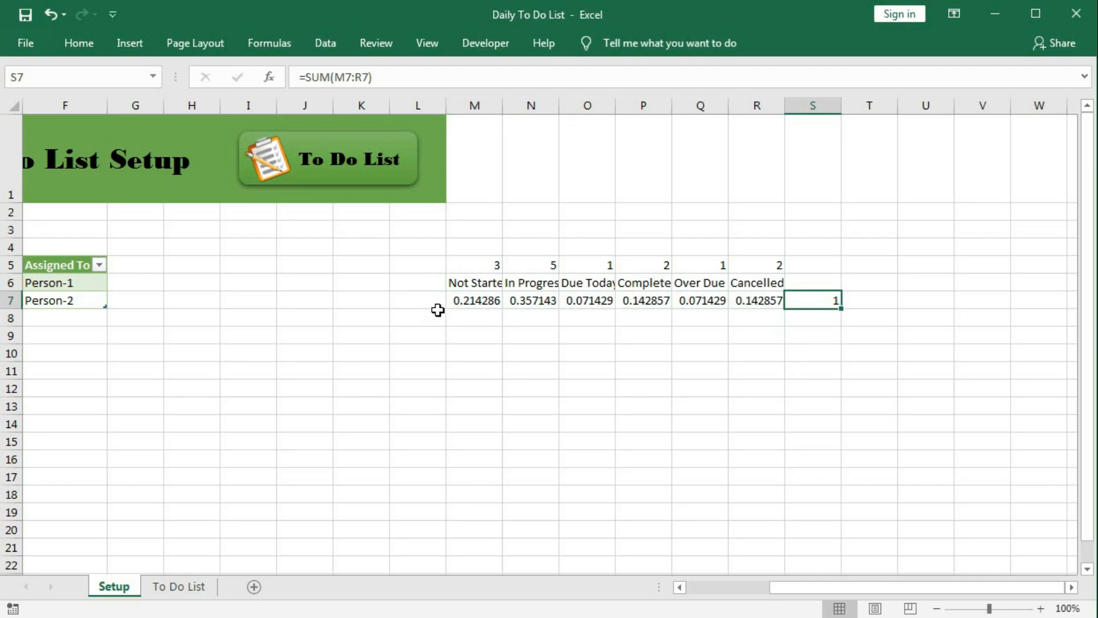
Step: Insert a 2-D stacked bar chart from M6:R7 and switch its rows and columns so each status is a series
{"action": "left_click_drag", "start_coordinate": [473, 282], "coordinate": [763, 304]}
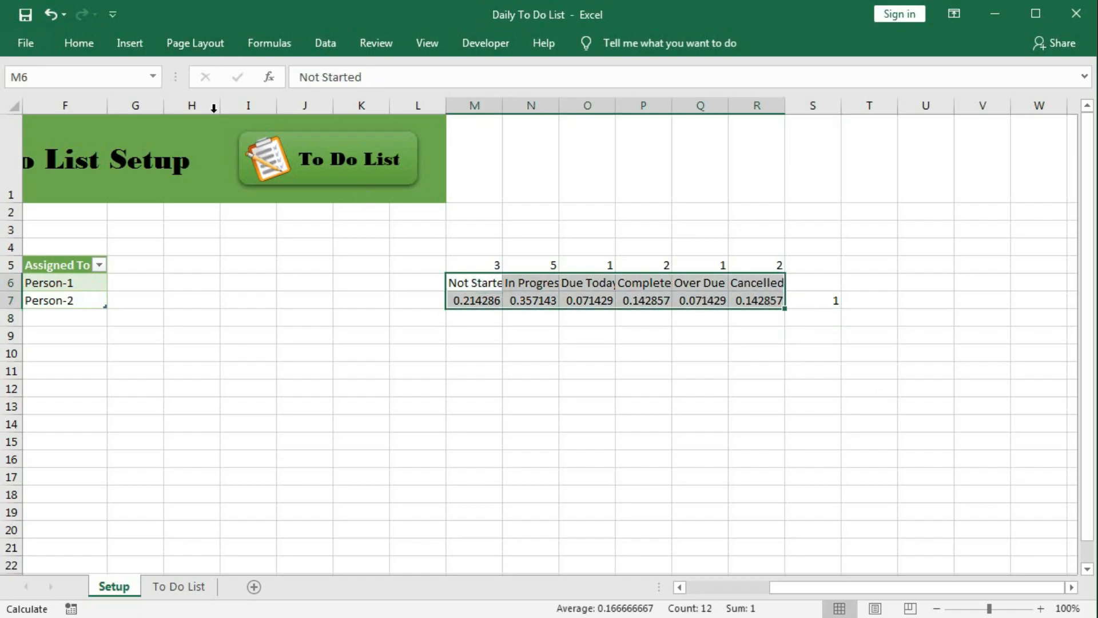
{"action": "left_click", "coordinate": [132, 46]}
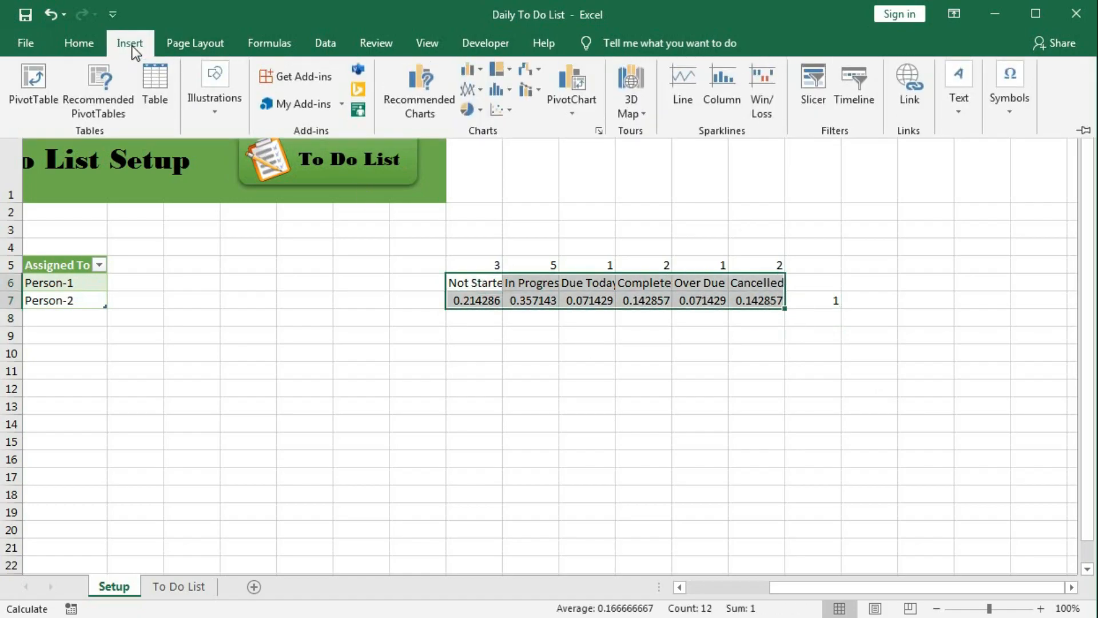
{"action": "left_click", "coordinate": [480, 66]}
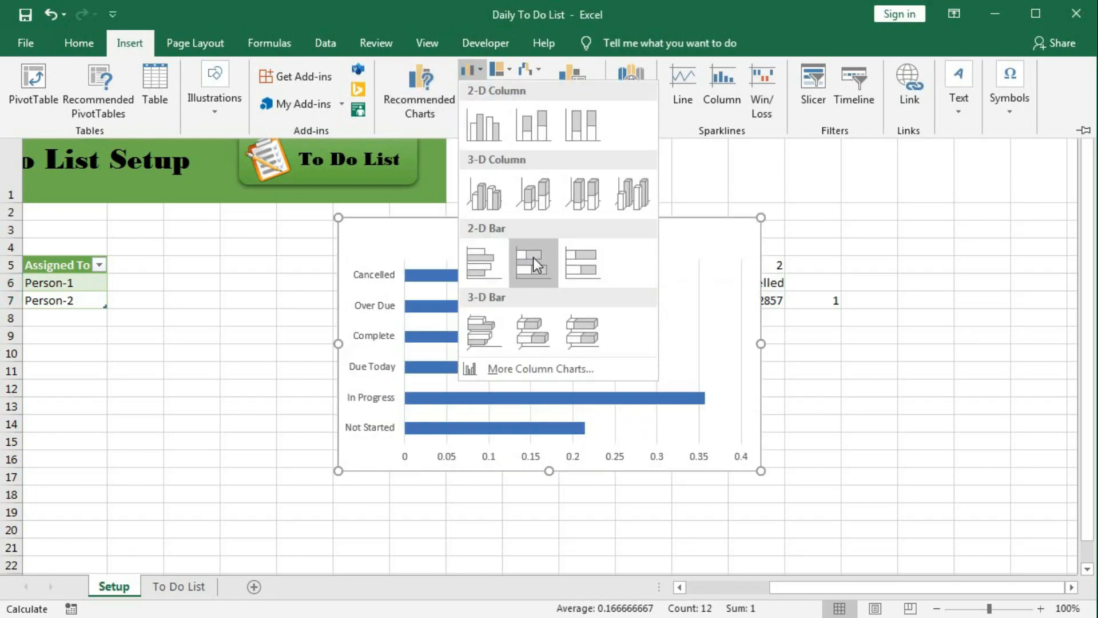
{"action": "left_click", "coordinate": [533, 259]}
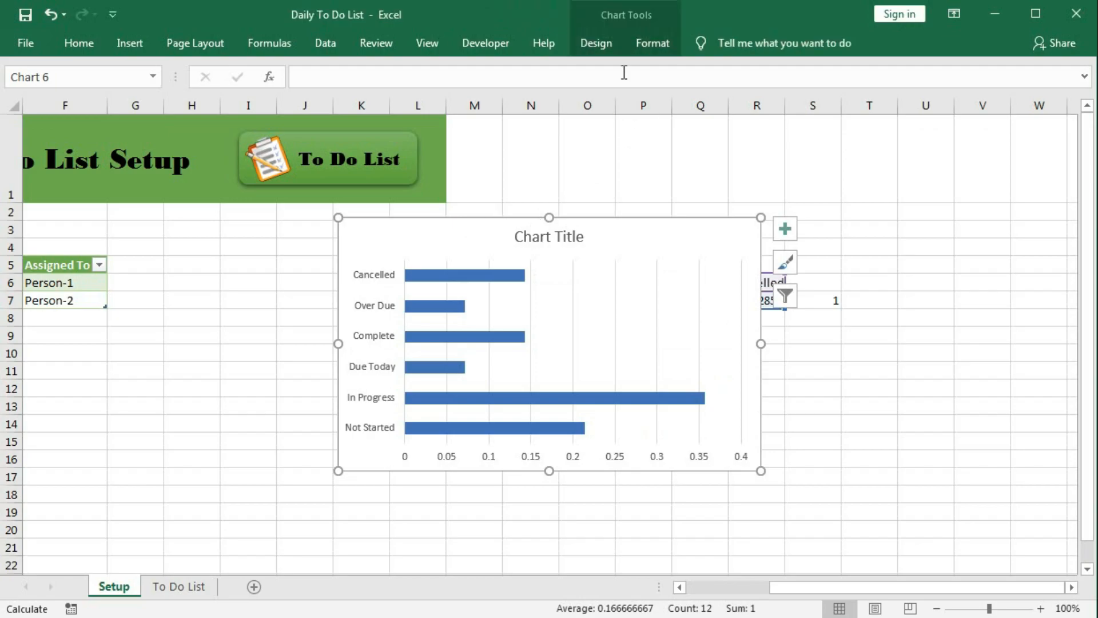
{"action": "left_click", "coordinate": [595, 45]}
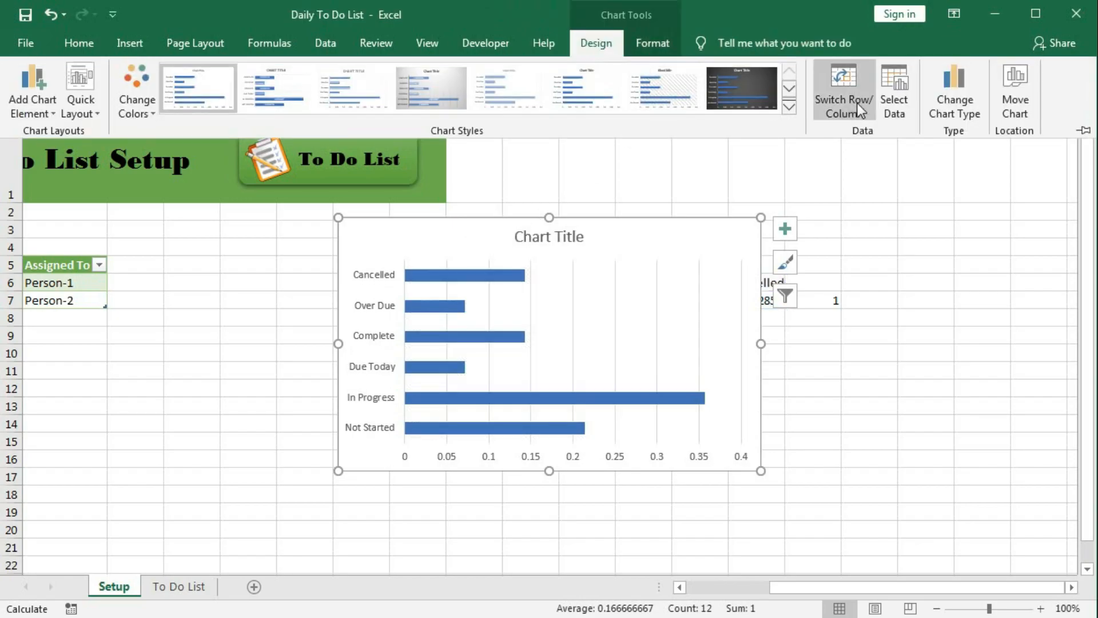
{"action": "left_click", "coordinate": [843, 94]}
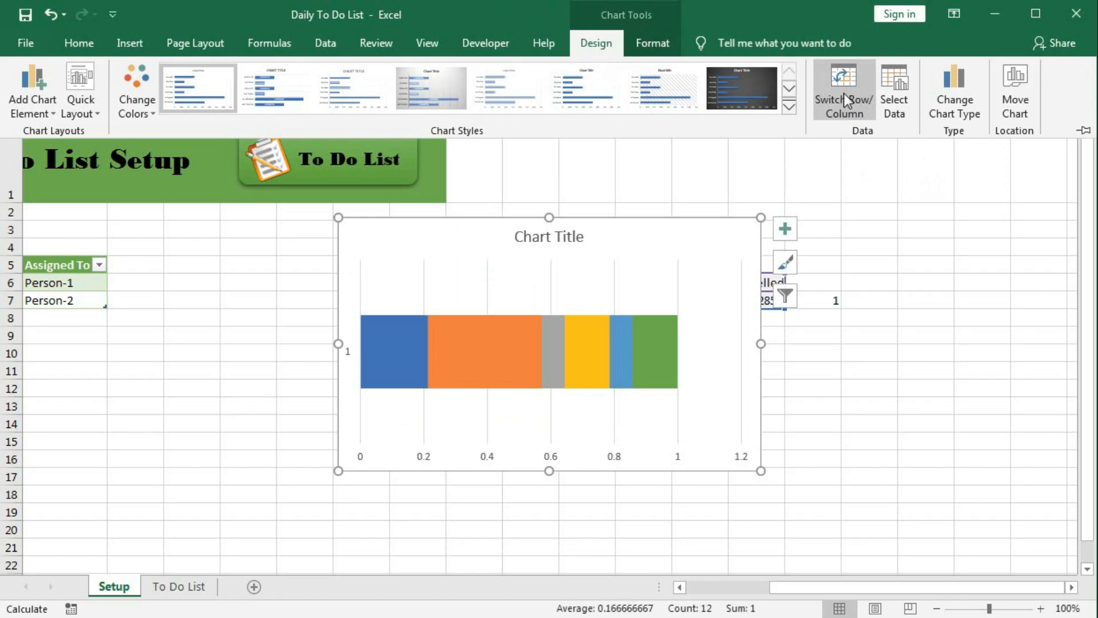
Step: Set the maximum bound of the chart's horizontal axis to 1 and close the axis formatting
{"action": "left_click", "coordinate": [487, 456]}
{"action": "left_click", "coordinate": [487, 456]}
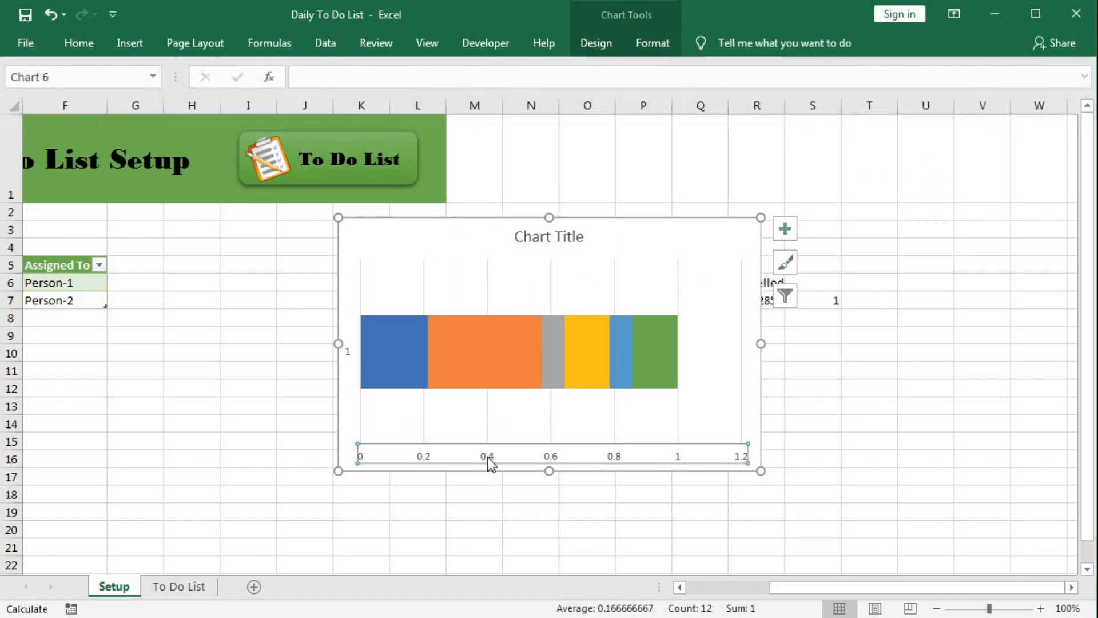
{"action": "right_click", "coordinate": [487, 457]}
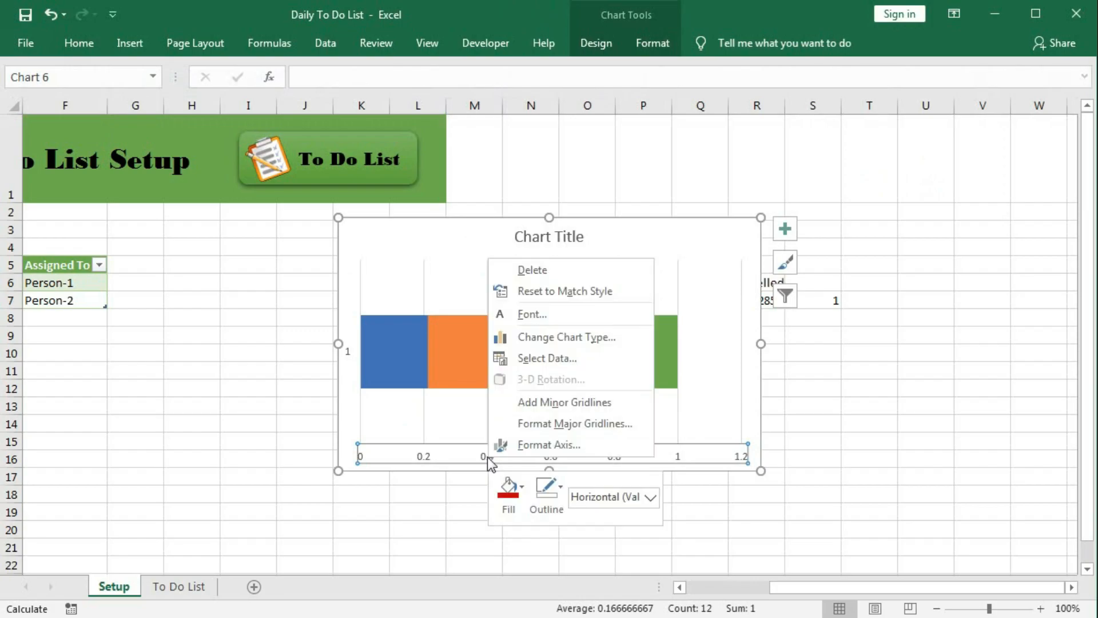
{"action": "left_click", "coordinate": [543, 448]}
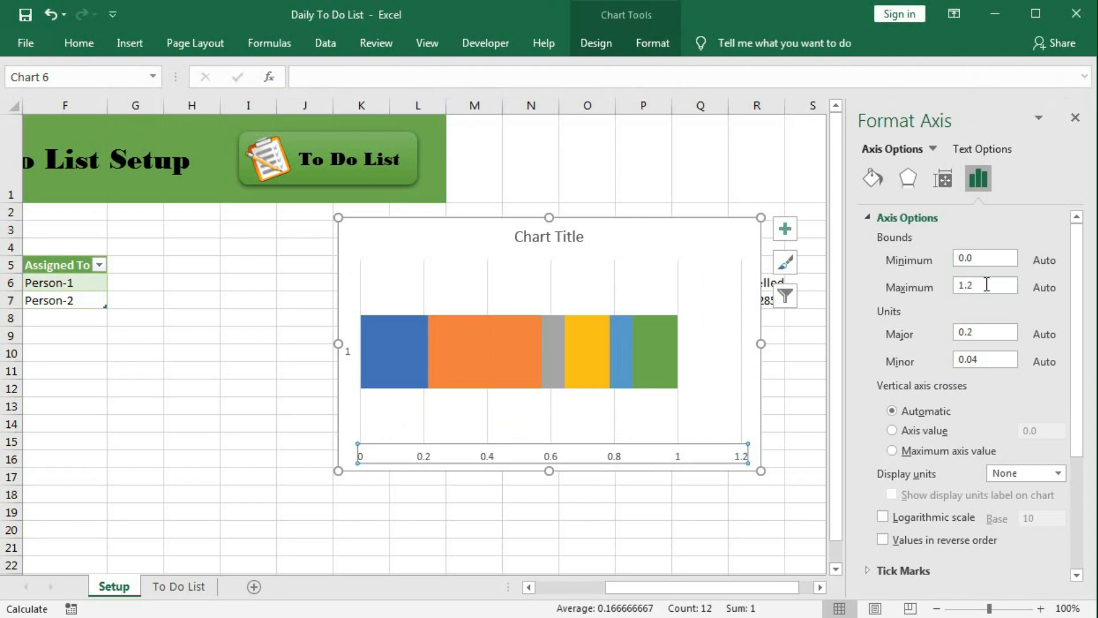
{"action": "type", "text": "1"}
{"action": "key", "text": "Return"}
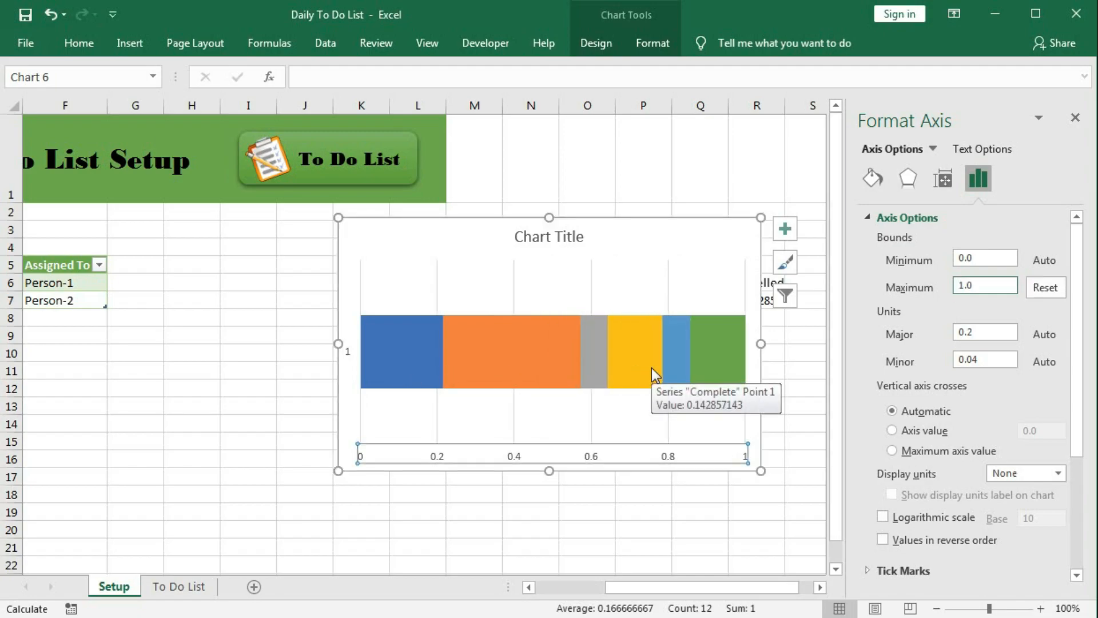
{"action": "left_click", "coordinate": [1075, 117]}
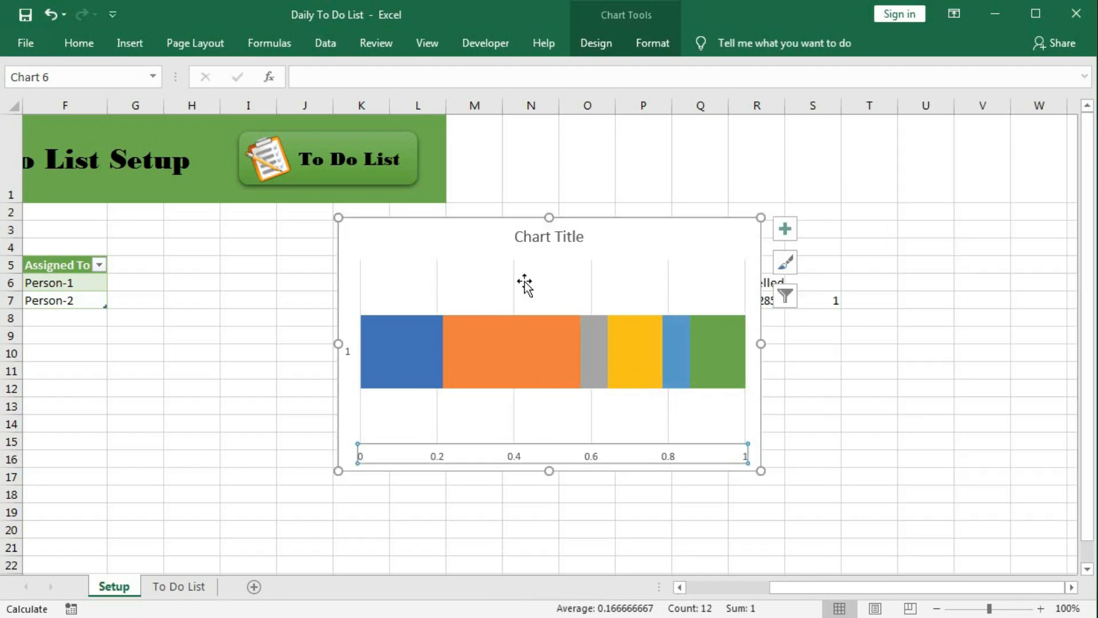
Step: Remove the axes, chart title and gridlines from the stacked bar chart
{"action": "left_click", "coordinate": [785, 229]}
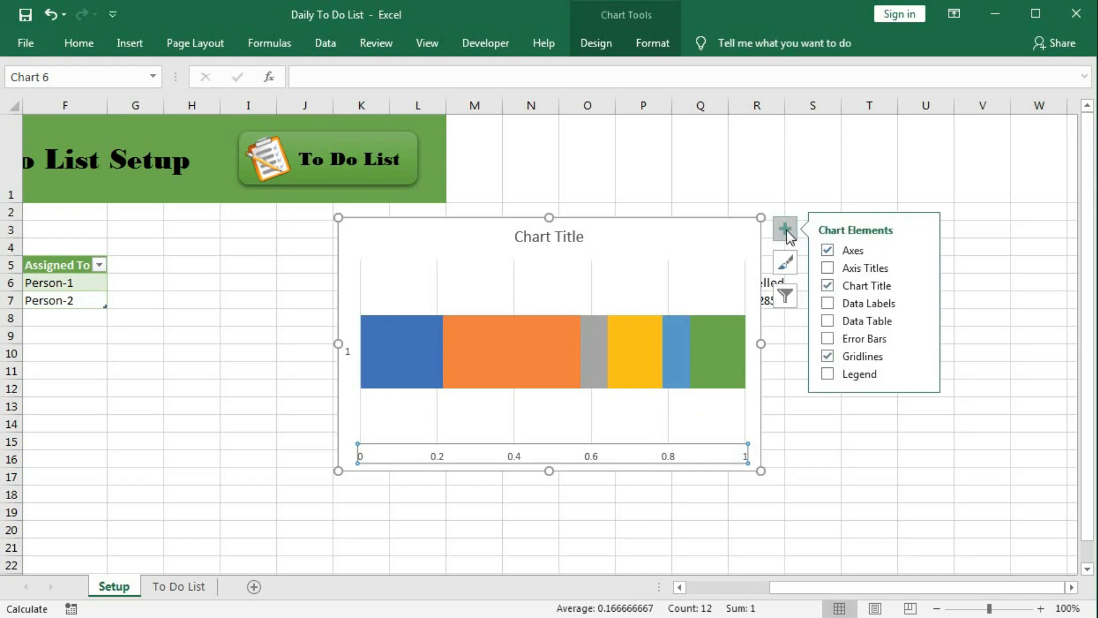
{"action": "left_click", "coordinate": [828, 251]}
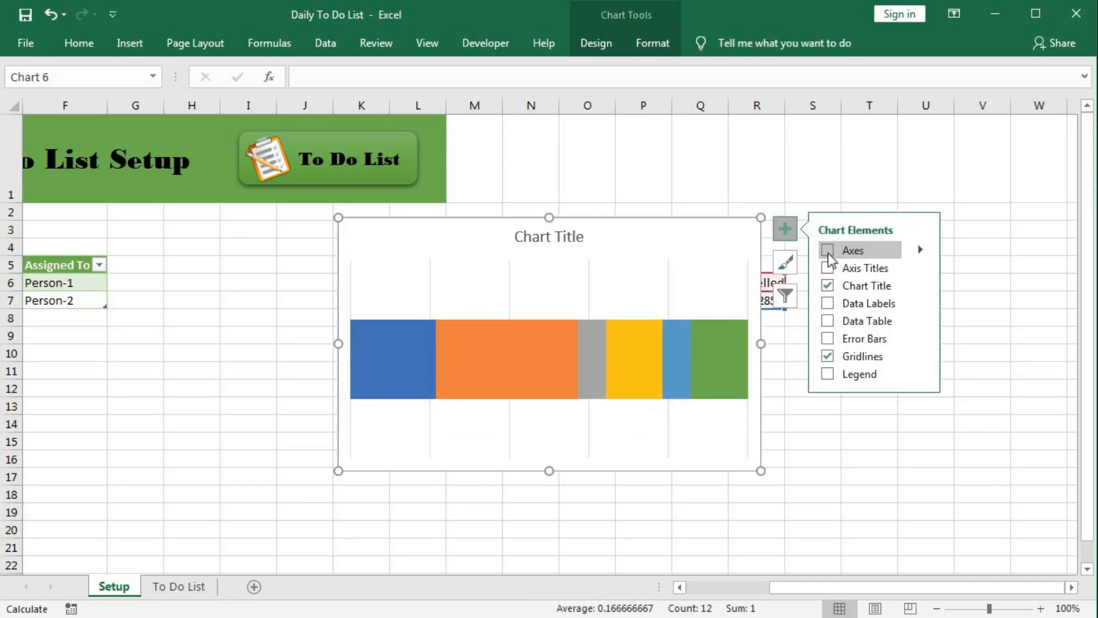
{"action": "left_click", "coordinate": [829, 282]}
{"action": "left_click", "coordinate": [827, 356]}
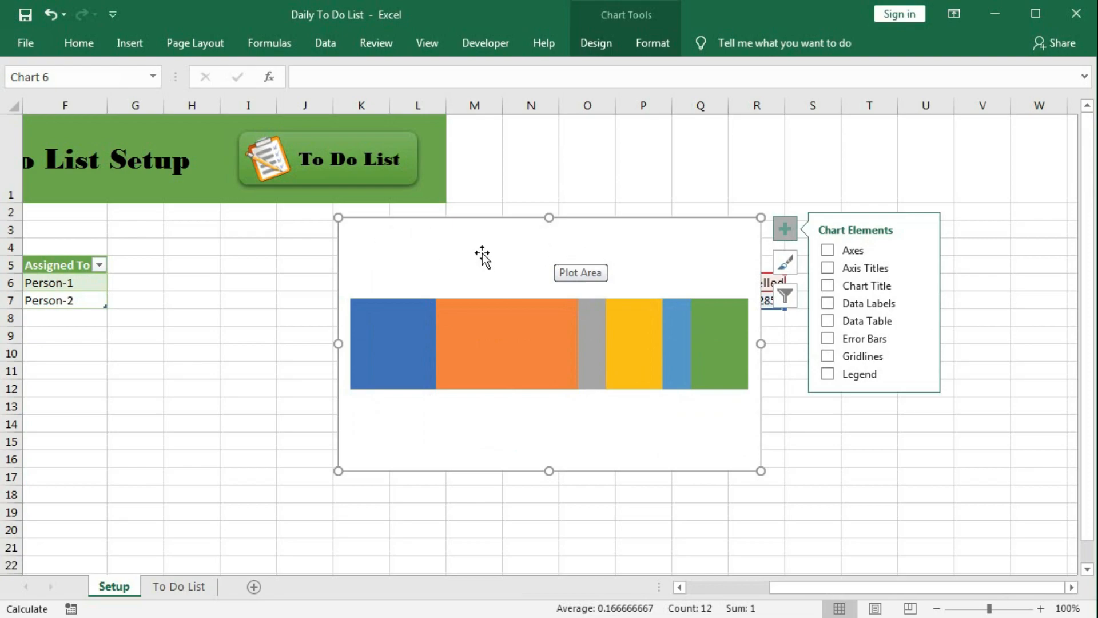
Step: Set the fill of the chart's plot area to No fill
{"action": "right_click", "coordinate": [506, 256]}
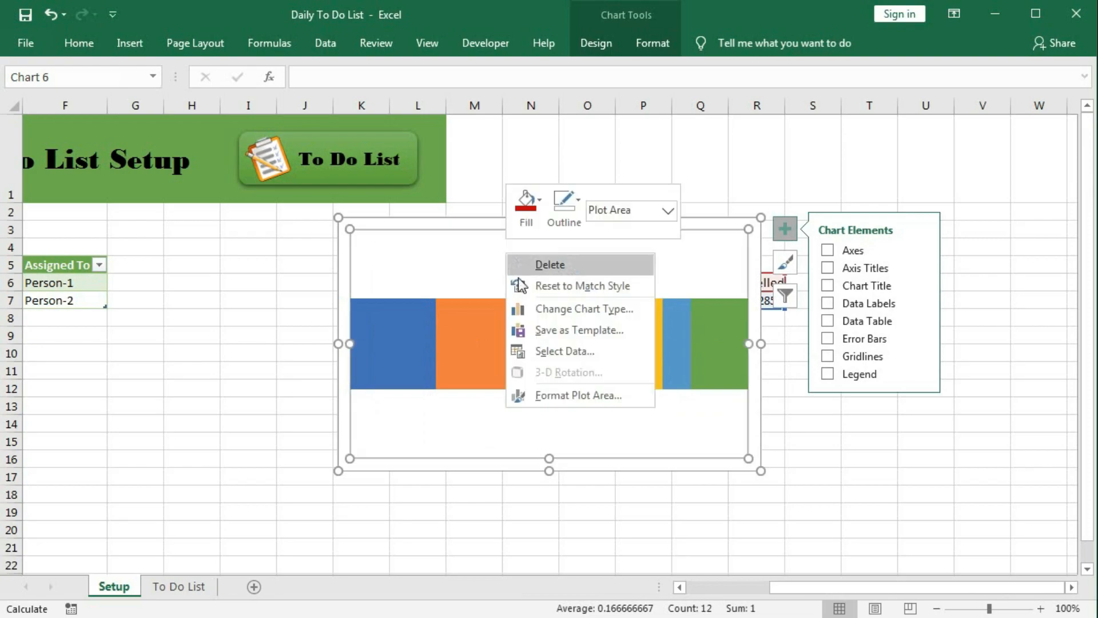
{"action": "left_click", "coordinate": [553, 391]}
{"action": "left_click", "coordinate": [953, 236]}
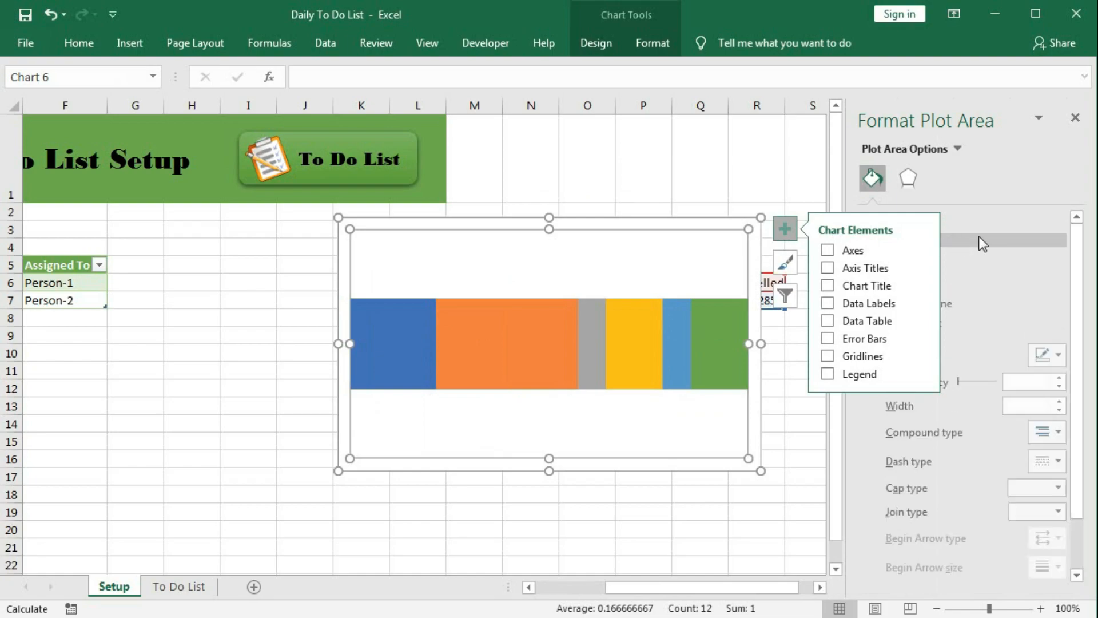
{"action": "left_click", "coordinate": [786, 230]}
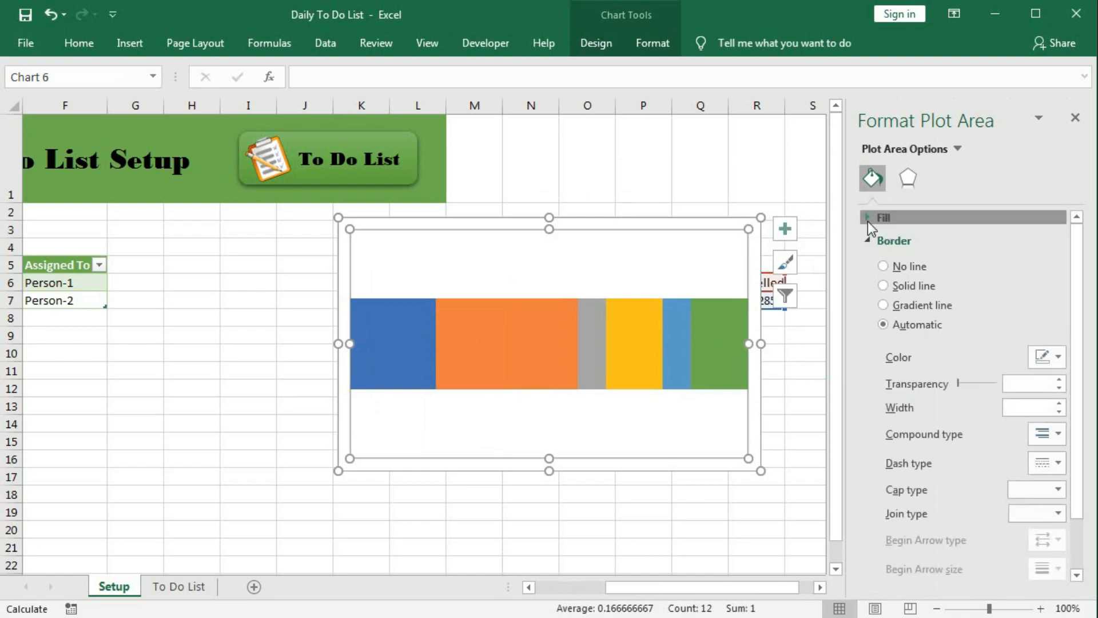
{"action": "left_click", "coordinate": [867, 221]}
{"action": "left_click", "coordinate": [884, 243]}
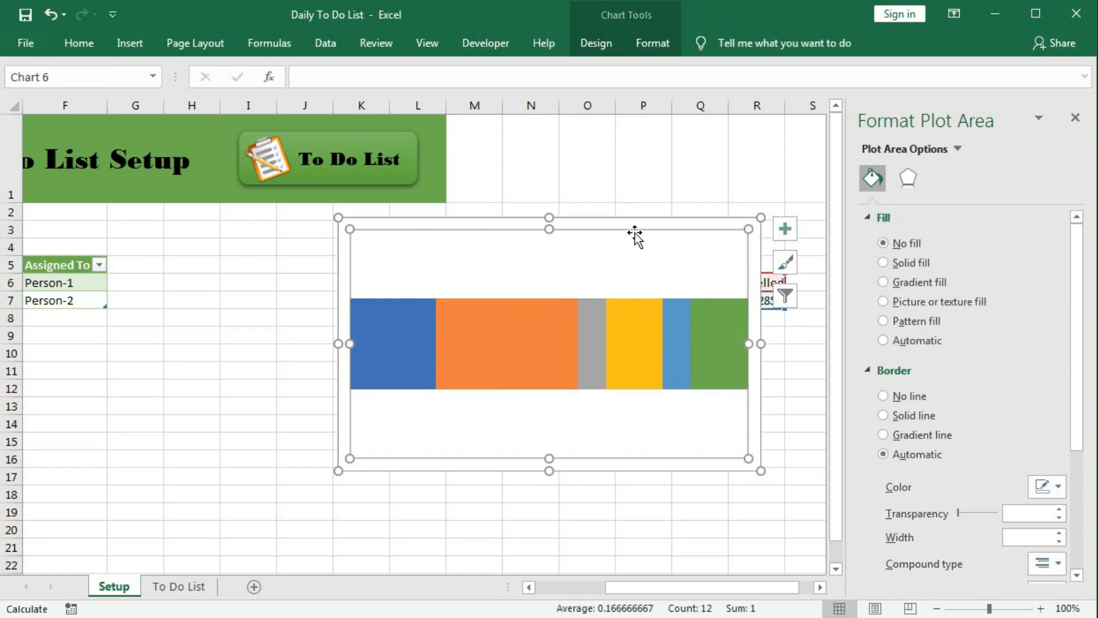
Step: Set the chart area's fill to No fill and reduce the chart's height to span rows 10 to 16
{"action": "left_click", "coordinate": [686, 223]}
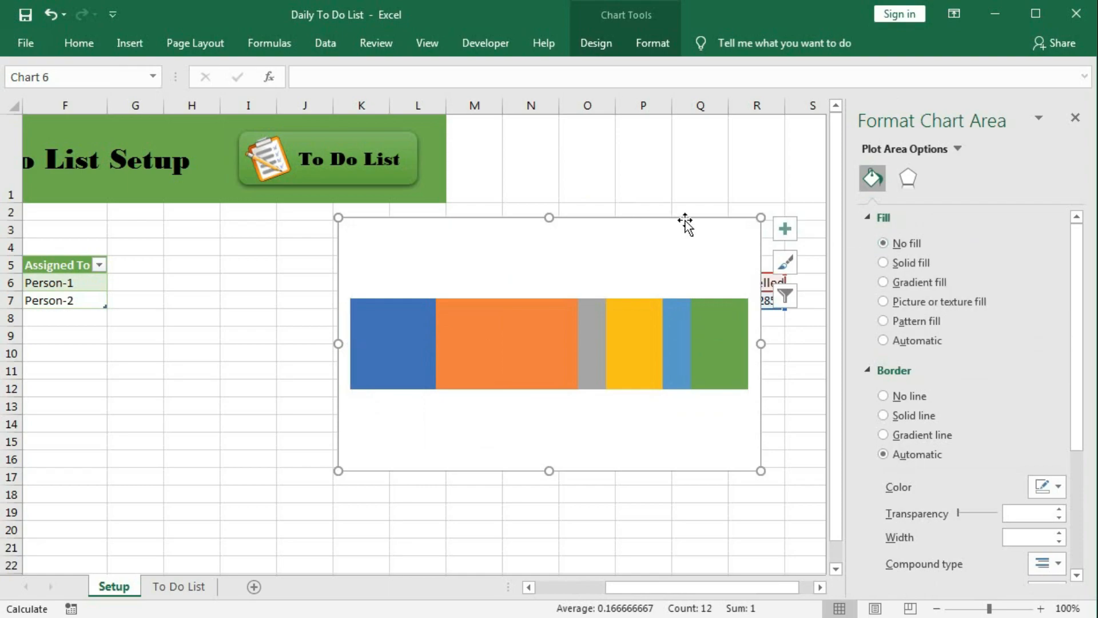
{"action": "left_click", "coordinate": [884, 243]}
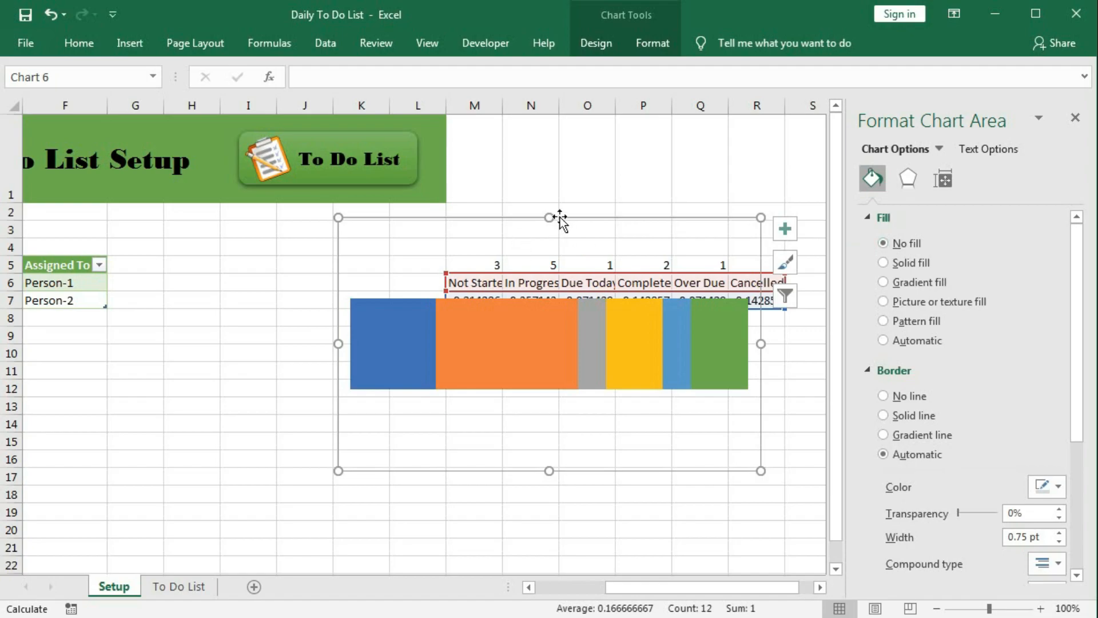
{"action": "left_click_drag", "start_coordinate": [554, 215], "coordinate": [549, 356]}
Step: Set the data series gap width to 0% and shrink the chart's height to span rows 13 to 16
{"action": "left_click", "coordinate": [606, 387]}
{"action": "left_click", "coordinate": [715, 409]}
{"action": "right_click", "coordinate": [715, 409]}
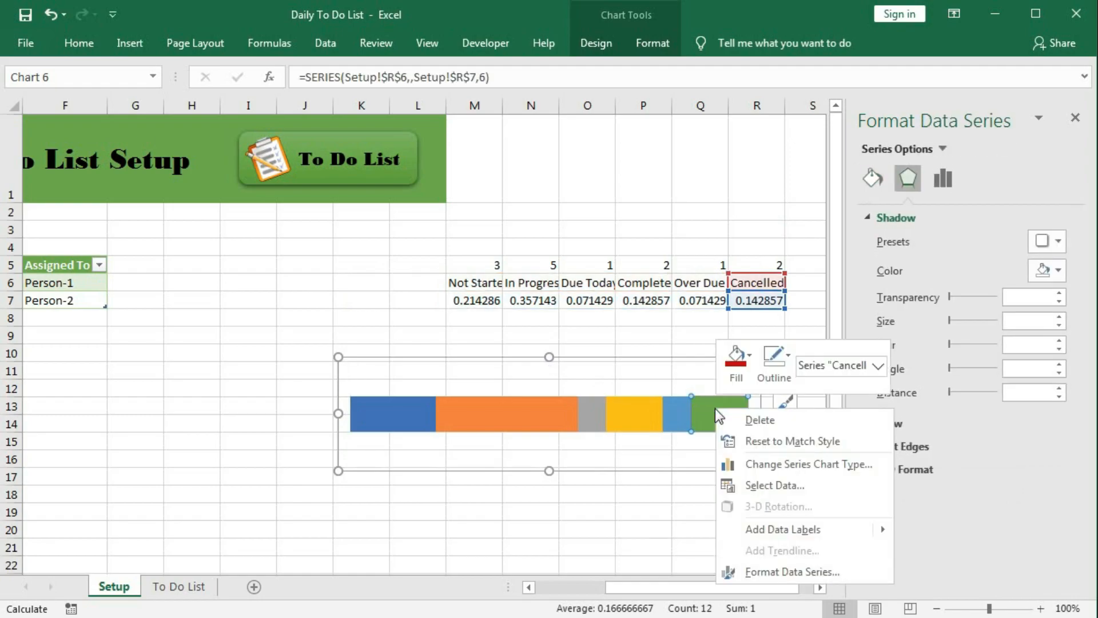
{"action": "left_click", "coordinate": [763, 569]}
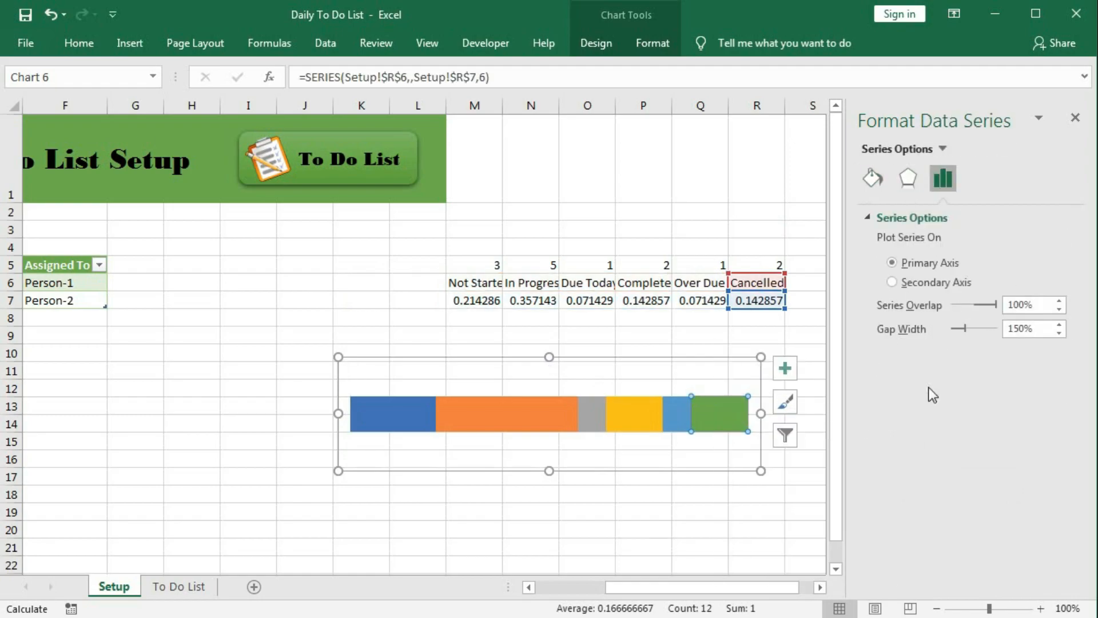
{"action": "left_click_drag", "start_coordinate": [963, 328], "coordinate": [944, 328]}
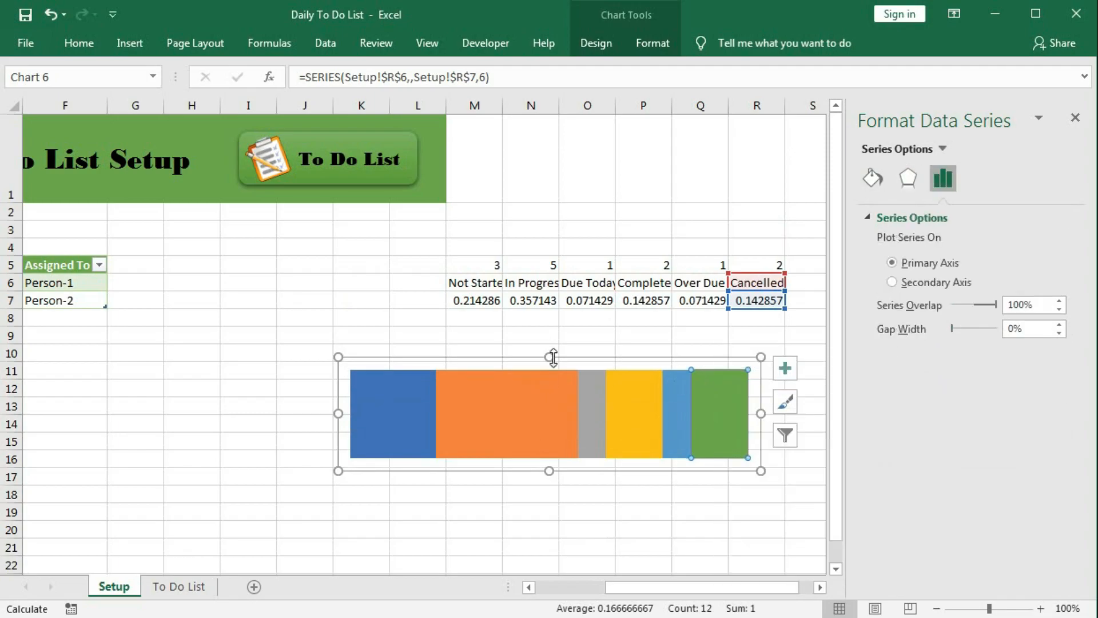
{"action": "left_click_drag", "start_coordinate": [550, 356], "coordinate": [548, 403]}
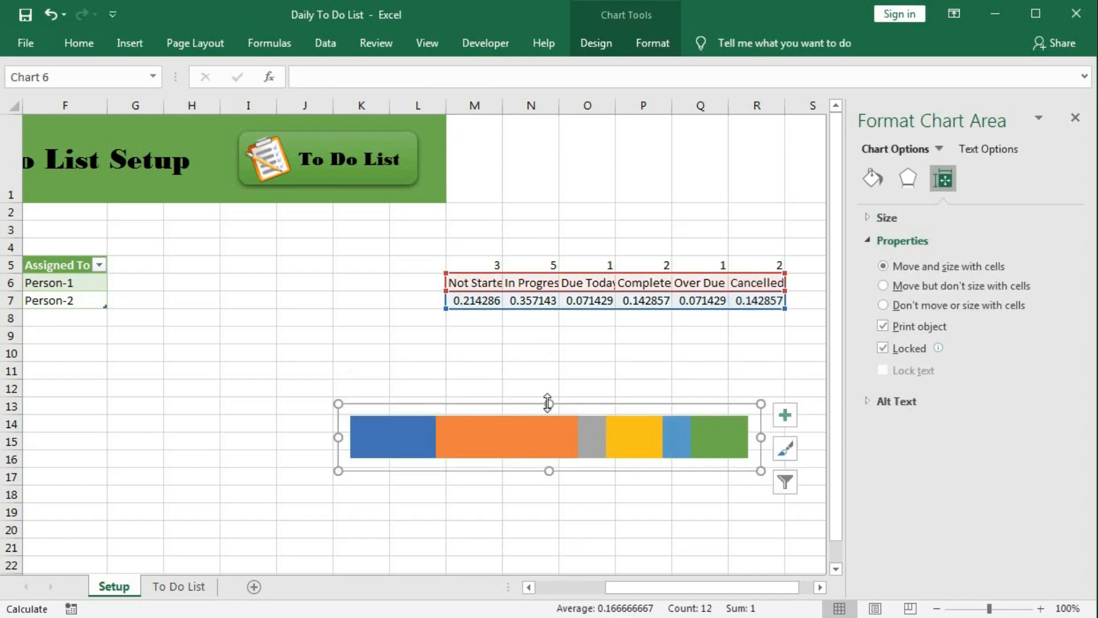
Step: Move the stacked bar chart to the To Do List sheet as an embedded object
{"action": "right_click", "coordinate": [487, 401]}
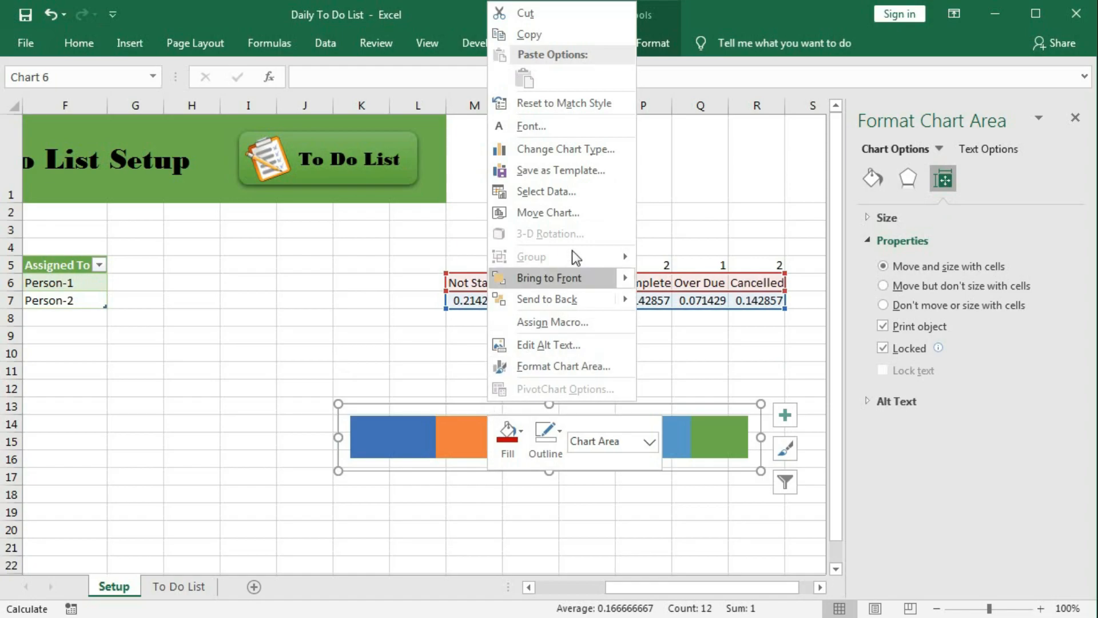
{"action": "left_click", "coordinate": [563, 214]}
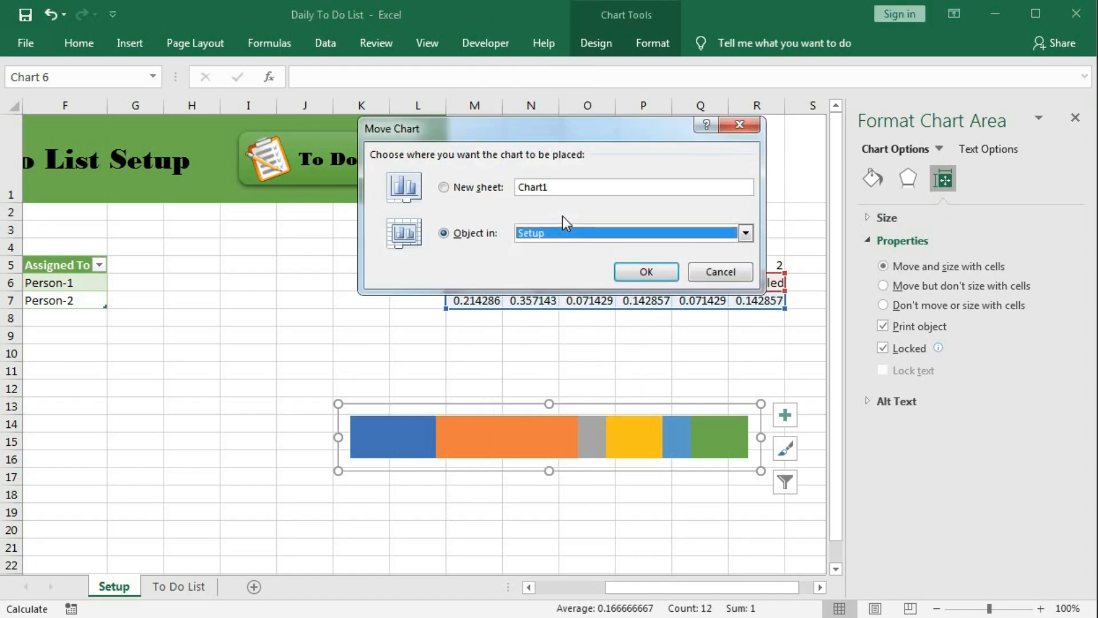
{"action": "left_click", "coordinate": [746, 232]}
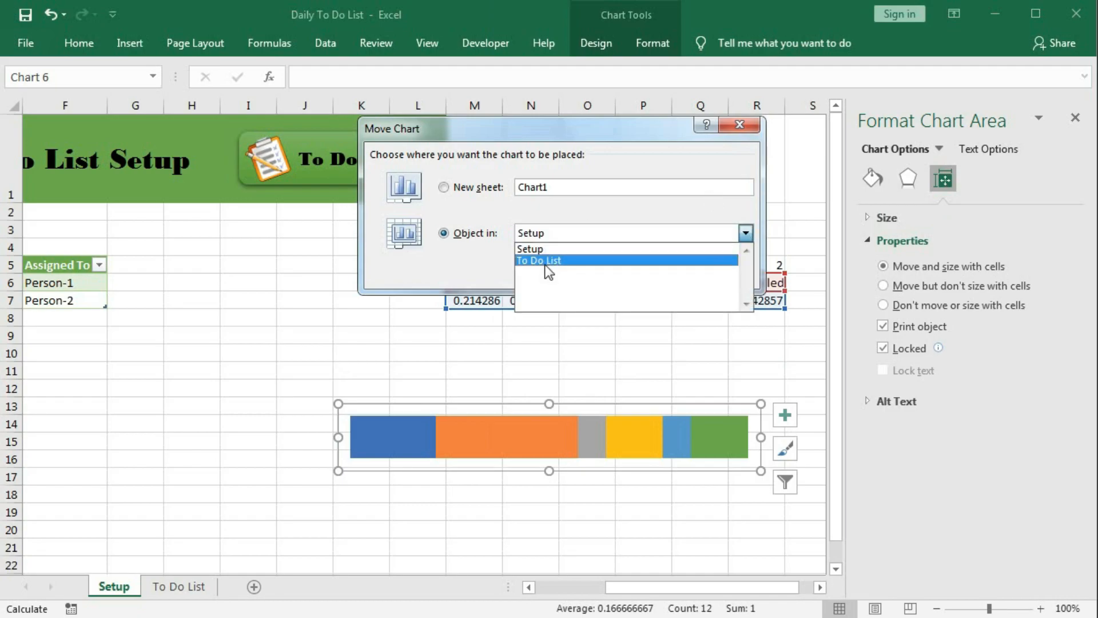
{"action": "left_click", "coordinate": [542, 261]}
{"action": "left_click", "coordinate": [642, 270]}
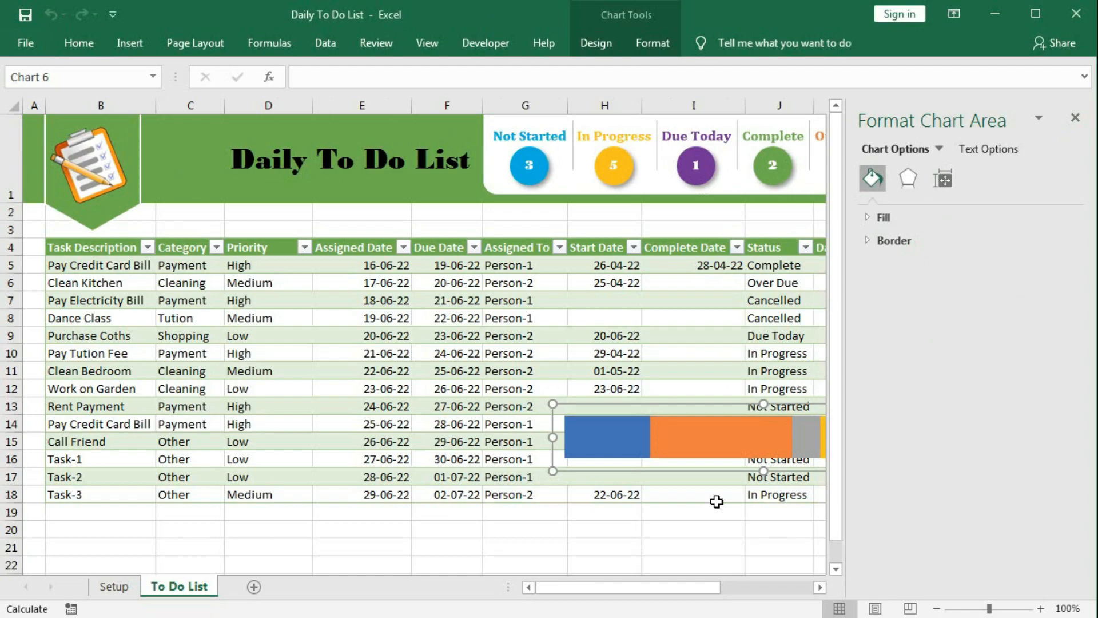
Step: Position the stacked bar in rows 2 and 3 beneath the status counts, trimming the chart's height to fit above the table
{"action": "left_click", "coordinate": [819, 588]}
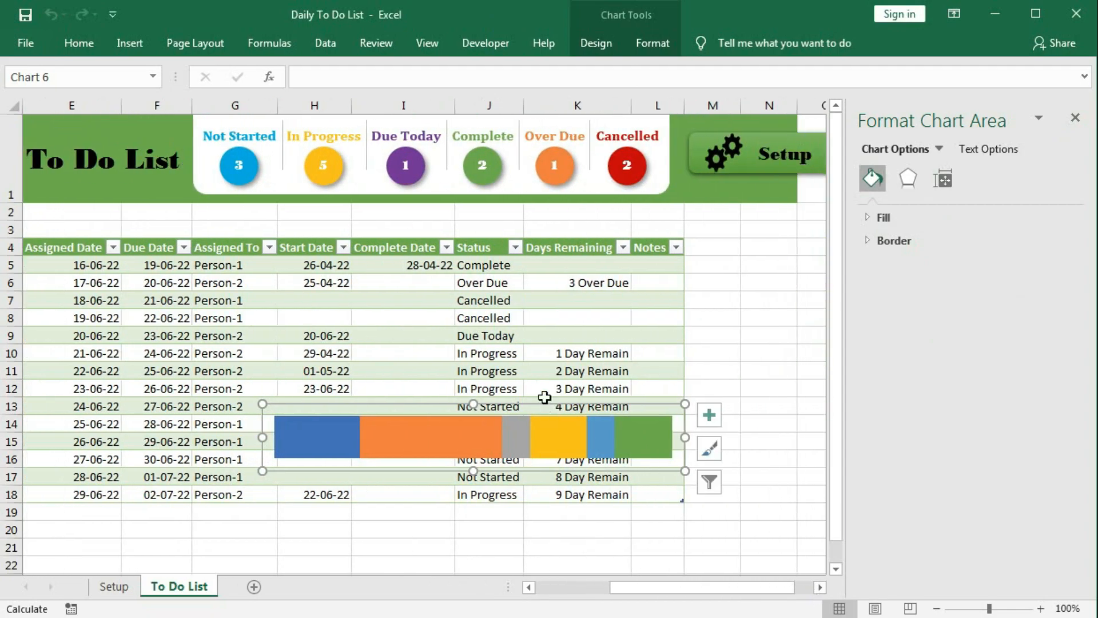
{"action": "left_click_drag", "start_coordinate": [542, 405], "coordinate": [554, 185]}
{"action": "left_click_drag", "start_coordinate": [484, 185], "coordinate": [510, 205]}
{"action": "left_click_drag", "start_coordinate": [484, 197], "coordinate": [483, 185]}
{"action": "left_click_drag", "start_coordinate": [497, 191], "coordinate": [490, 190]}
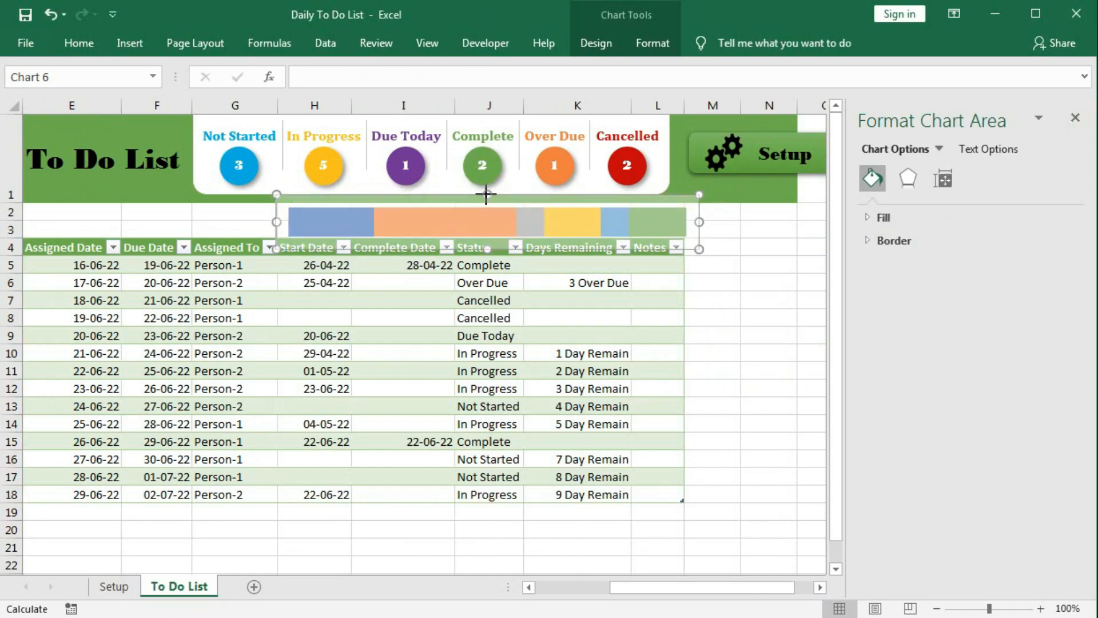
{"action": "left_click", "coordinate": [535, 358]}
{"action": "left_click_drag", "start_coordinate": [615, 593], "coordinate": [581, 589]}
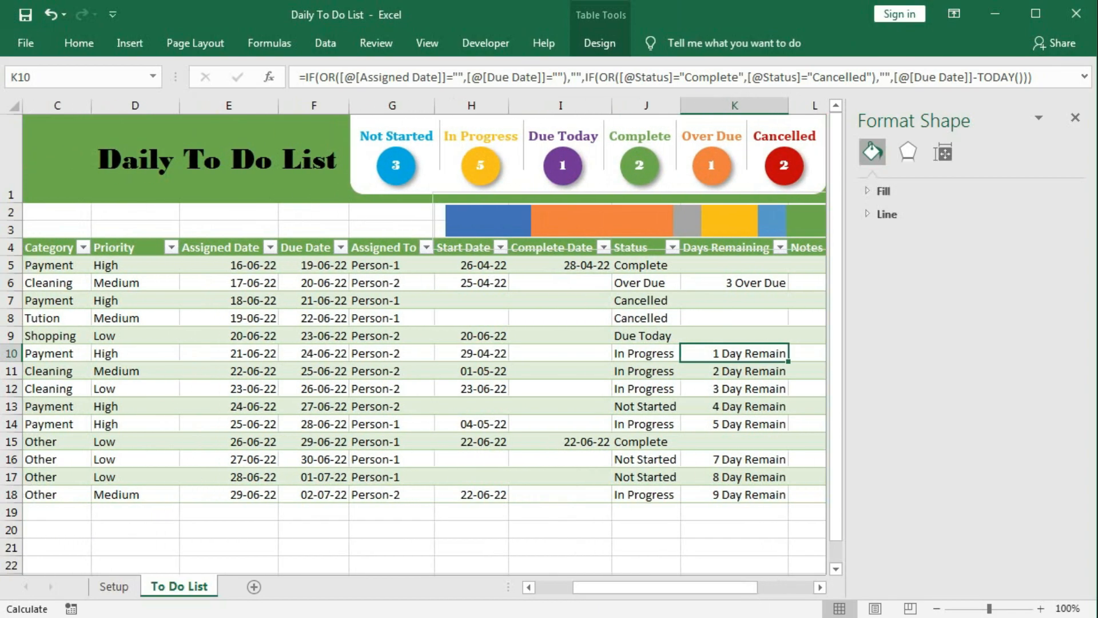
{"action": "left_click", "coordinate": [1076, 119]}
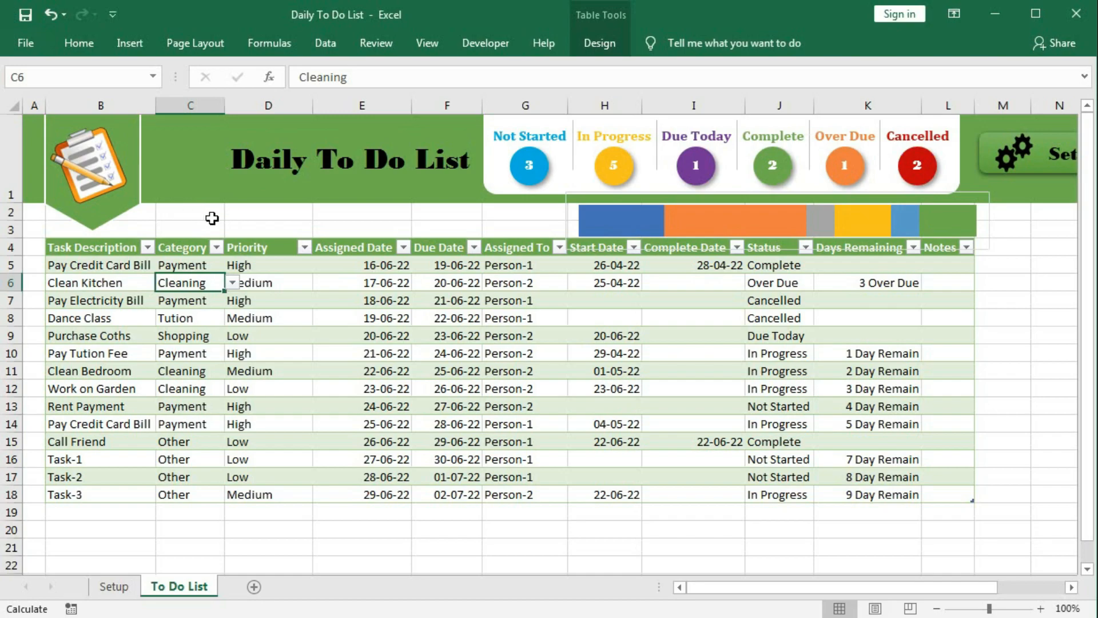
Step: Insert a text box reading STATUS PROGRESS BAR in rows 2 and 3, spanning columns B to E beneath the sheet title
{"action": "left_click", "coordinate": [130, 43]}
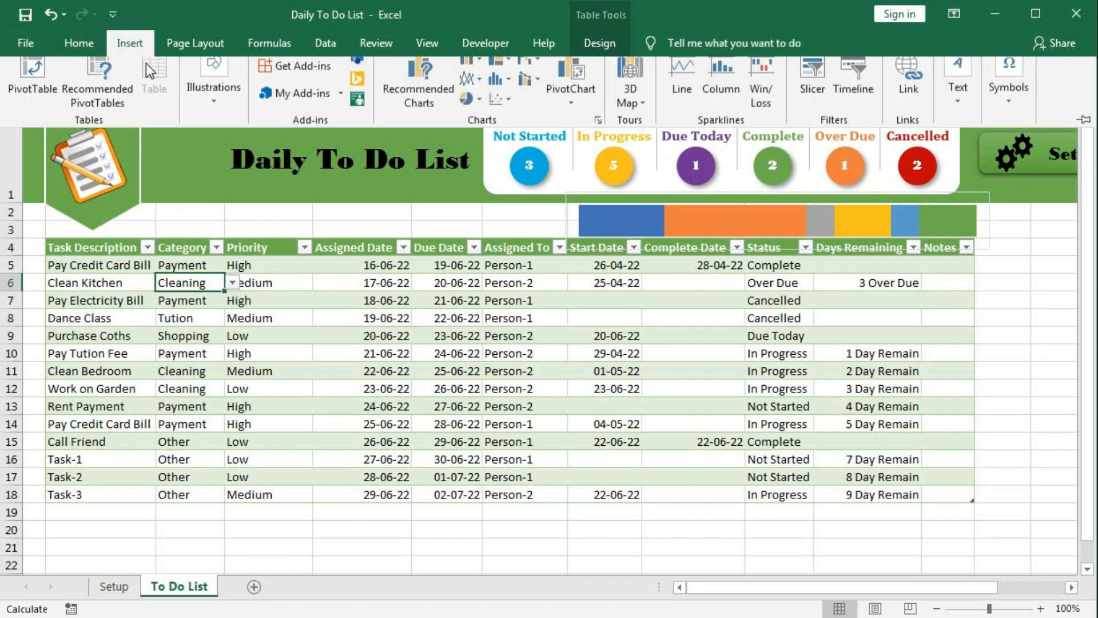
{"action": "left_click", "coordinate": [949, 103]}
{"action": "left_click", "coordinate": [959, 172]}
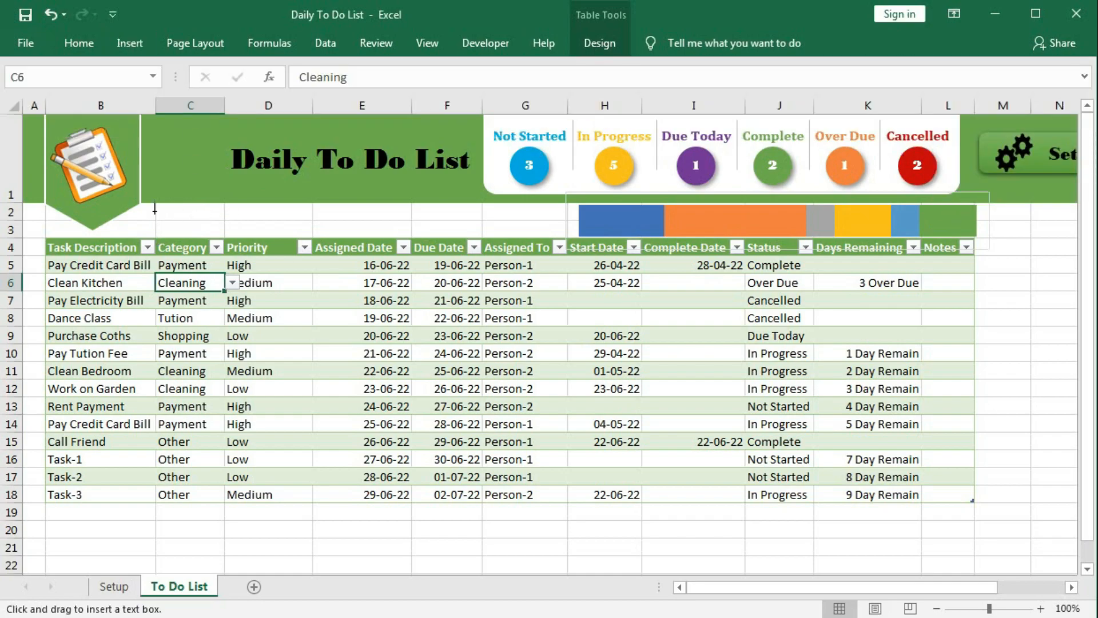
{"action": "left_click_drag", "start_coordinate": [146, 205], "coordinate": [376, 236]}
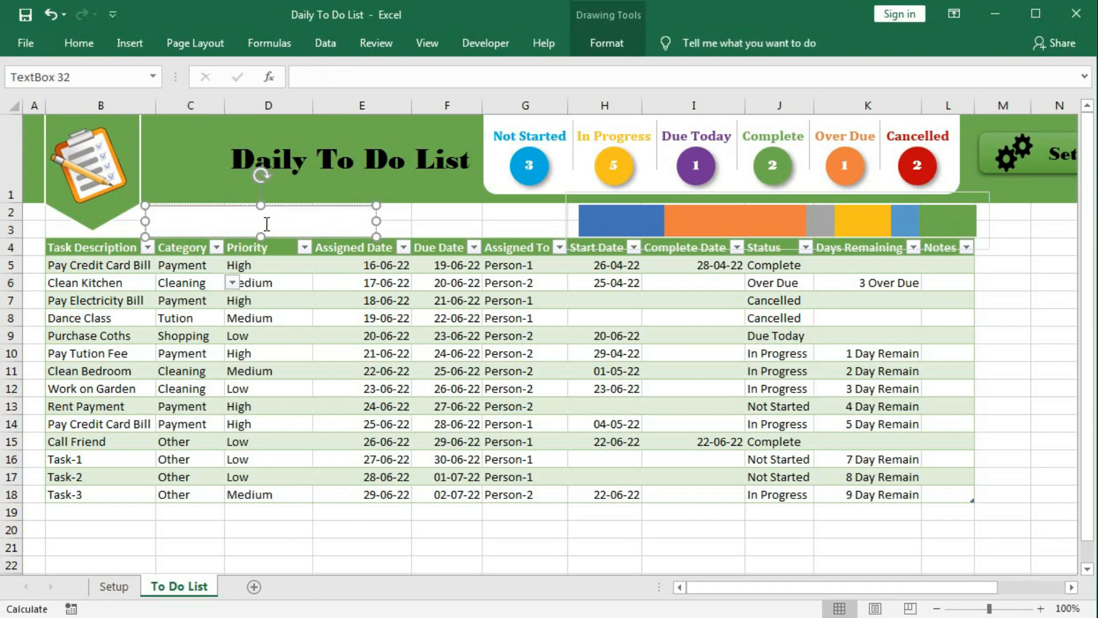
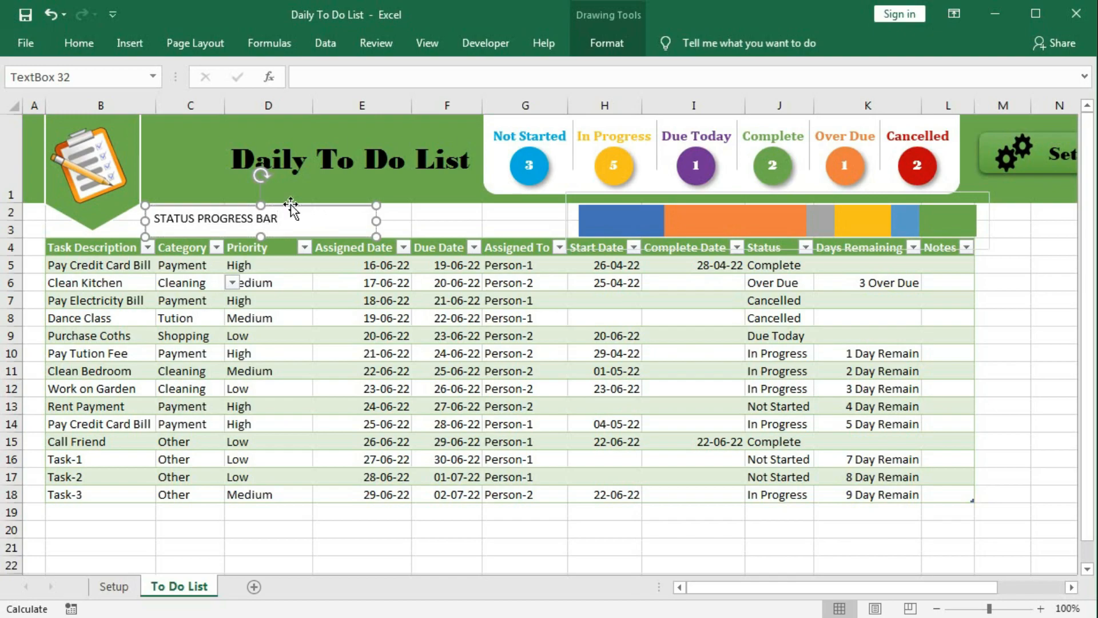
Step: Format the STATUS PROGRESS BAR text as Bernard MT Condensed, size 16, centered horizontally and vertically
{"action": "left_click", "coordinate": [79, 43]}
{"action": "left_click", "coordinate": [170, 76]}
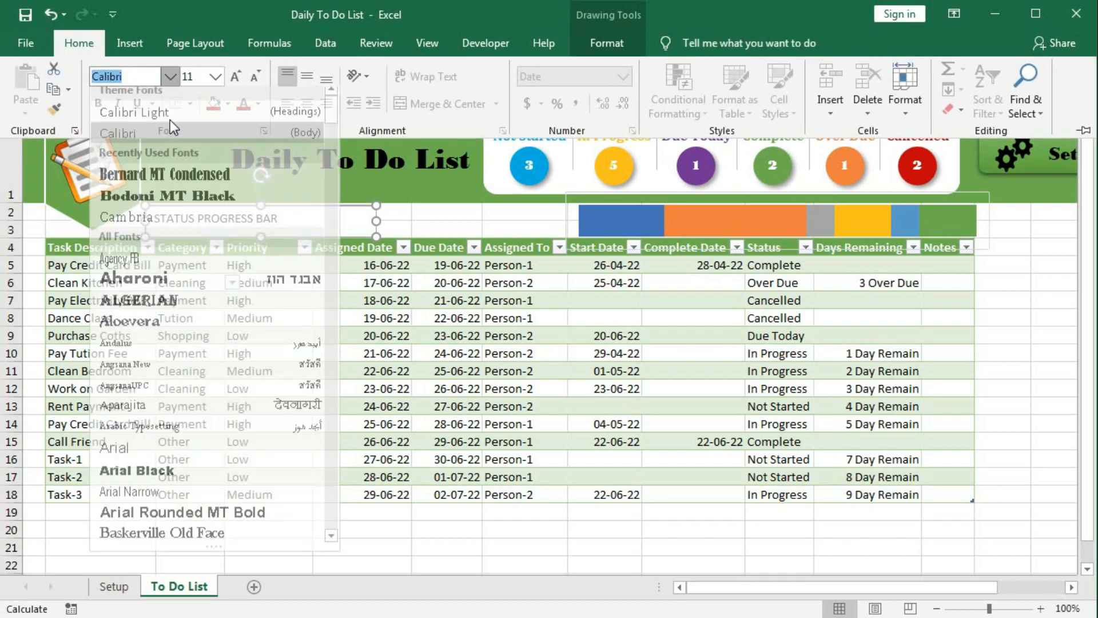
{"action": "scroll", "coordinate": [149, 395], "scroll_direction": "down", "scroll_amount": 3}
{"action": "left_click", "coordinate": [148, 497]}
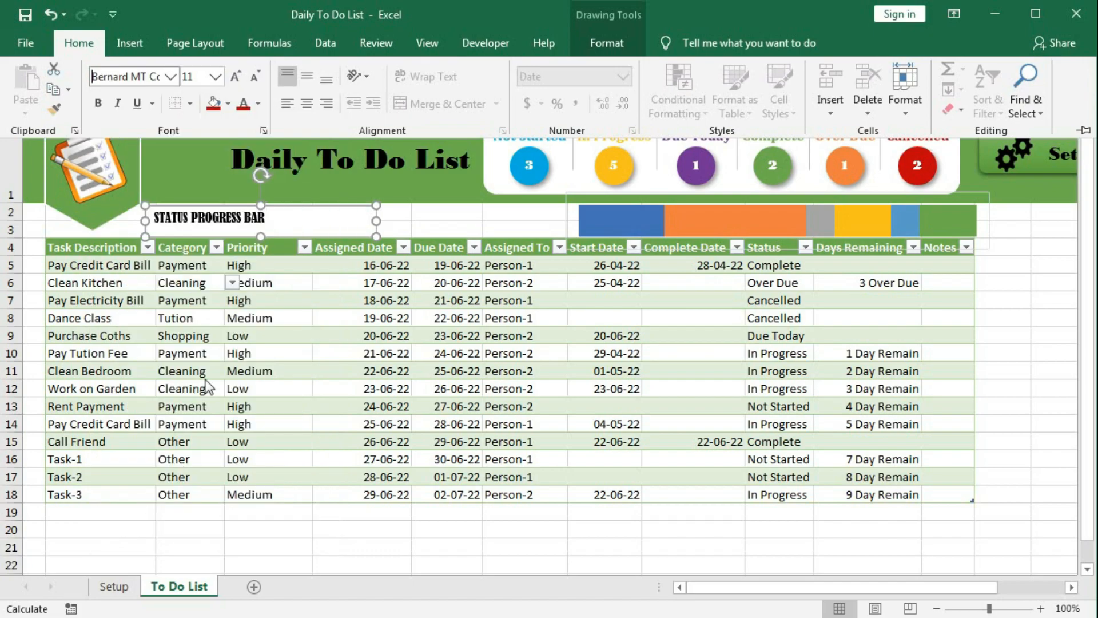
{"action": "left_click", "coordinate": [238, 79]}
{"action": "left_click", "coordinate": [239, 79]}
{"action": "left_click", "coordinate": [239, 79]}
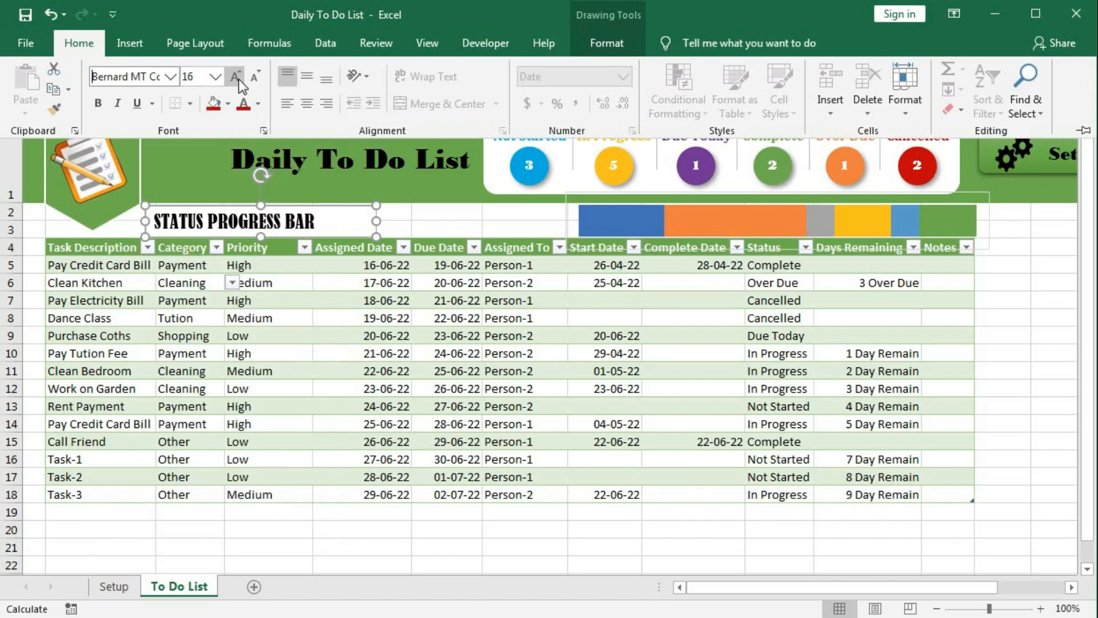
{"action": "left_click", "coordinate": [304, 104]}
{"action": "left_click", "coordinate": [307, 78]}
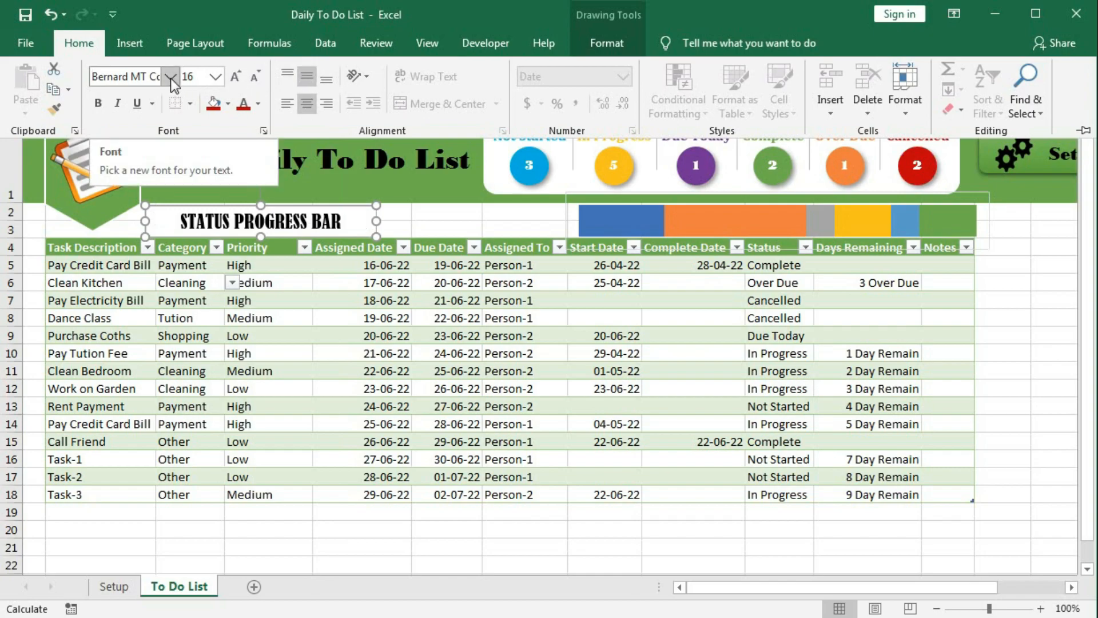
Step: Fill the STATUS PROGRESS BAR text box with light blue and narrow it closer to its text
{"action": "key", "text": "ctrl+F1"}
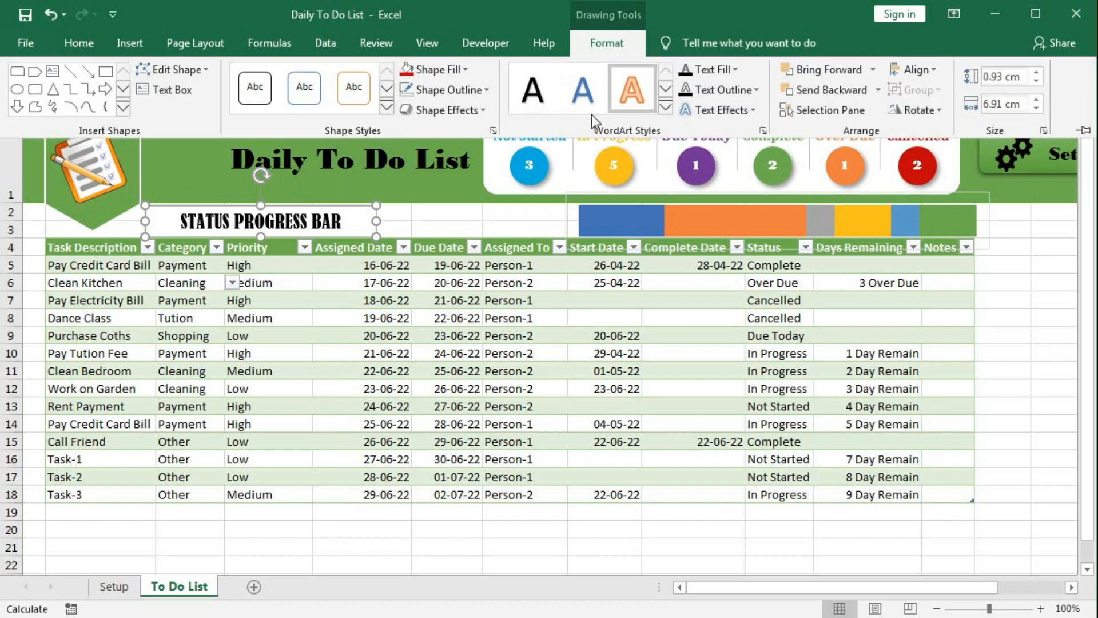
{"action": "left_click", "coordinate": [466, 69]}
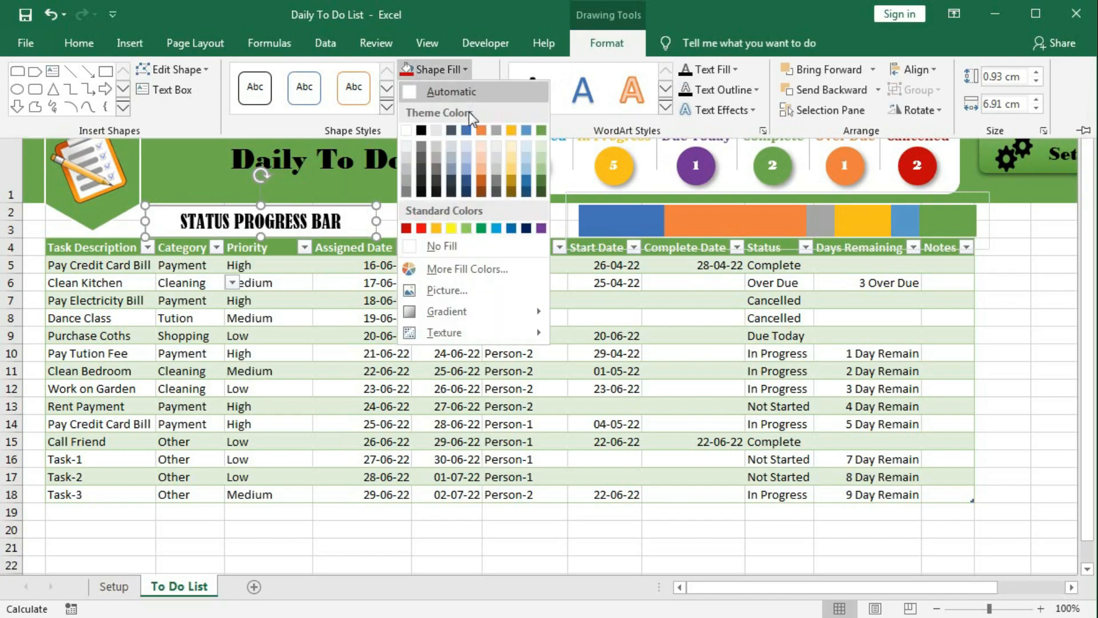
{"action": "left_click", "coordinate": [496, 229]}
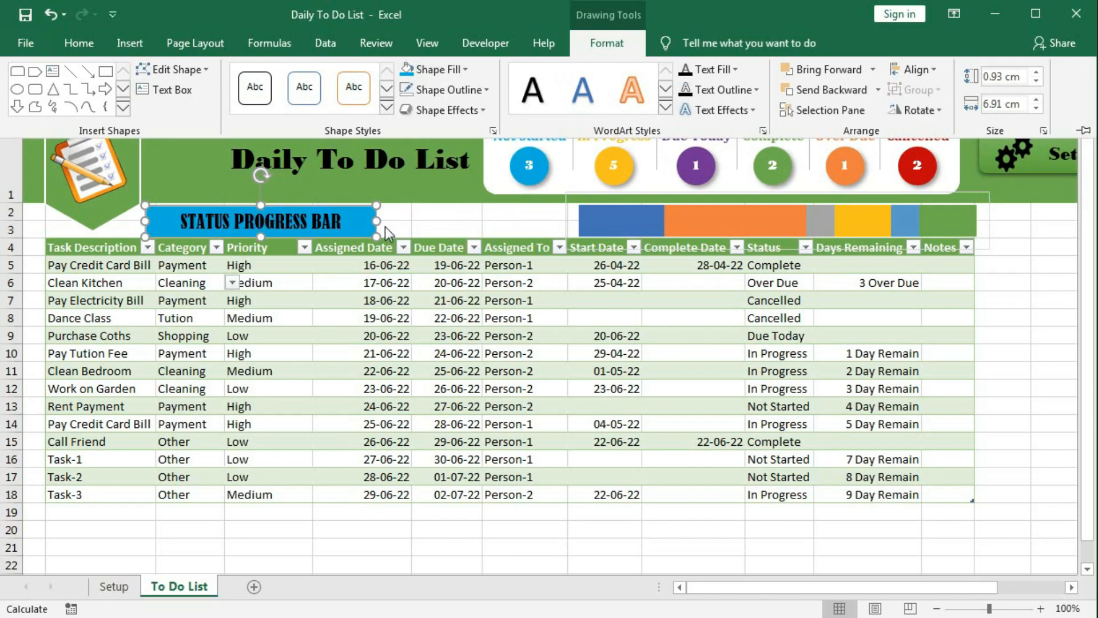
{"action": "left_click_drag", "start_coordinate": [377, 221], "coordinate": [341, 231]}
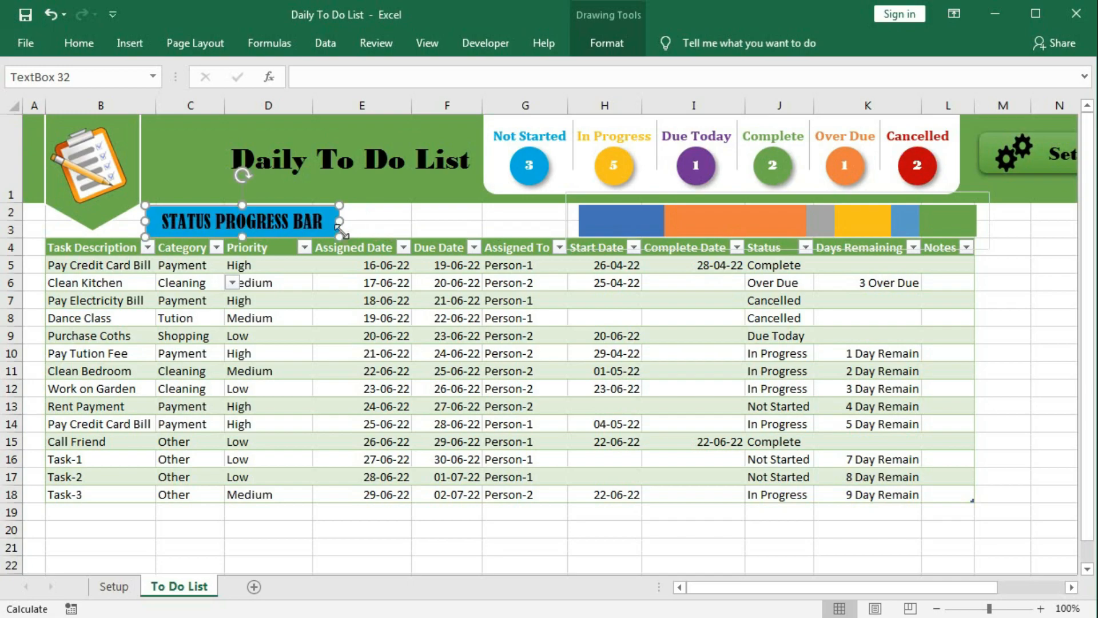
Step: Change the STATUS PROGRESS BAR text color to white and narrow the text box to end in column E
{"action": "left_click", "coordinate": [73, 43]}
{"action": "left_click", "coordinate": [259, 103]}
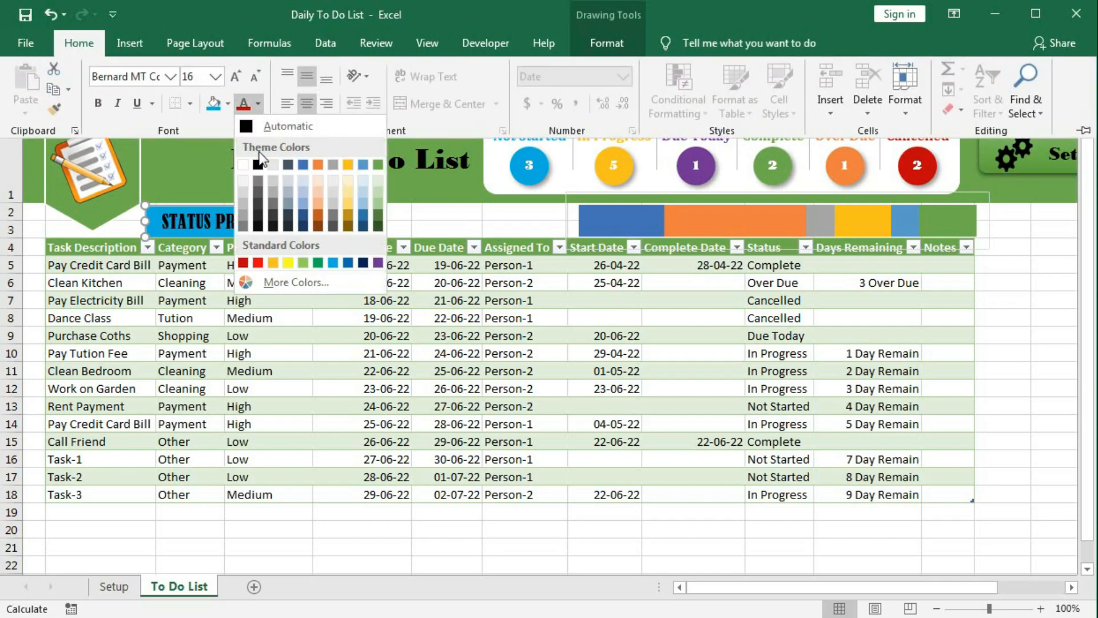
{"action": "left_click", "coordinate": [244, 162]}
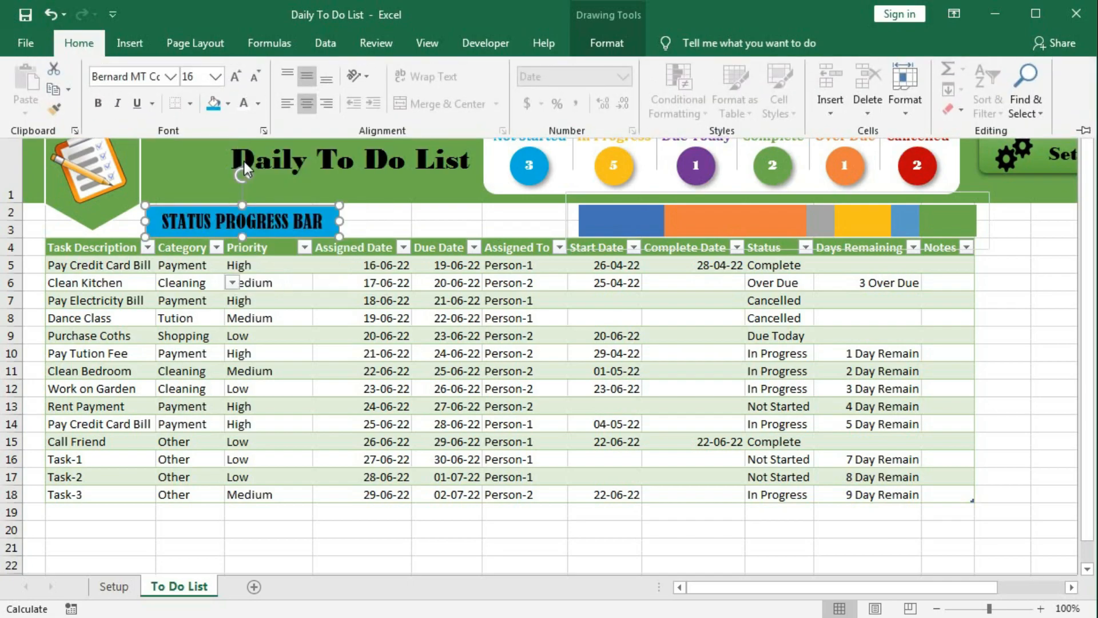
{"action": "left_click", "coordinate": [340, 217]}
{"action": "left_click_drag", "start_coordinate": [339, 218], "coordinate": [324, 216]}
Step: Widen the stacked bar chart toward the STATUS PROGRESS BAR label so its bar begins beside the text box
{"action": "left_click", "coordinate": [452, 221]}
{"action": "left_click", "coordinate": [586, 222]}
{"action": "left_click_drag", "start_coordinate": [561, 221], "coordinate": [318, 222]}
{"action": "left_click", "coordinate": [399, 298]}
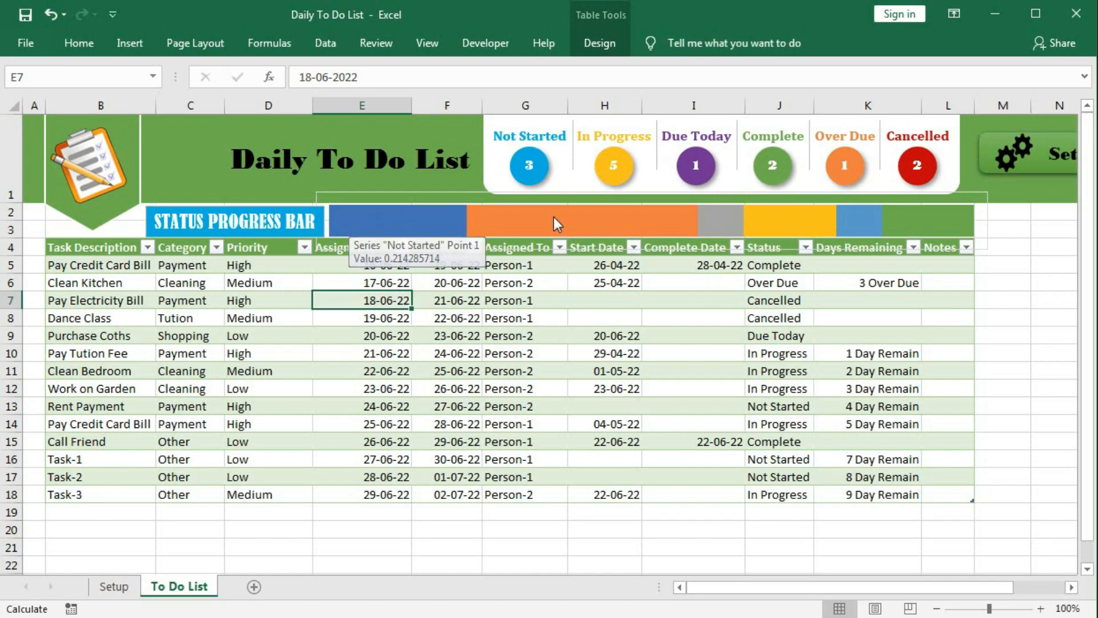
Step: Add data labels to the Not Started and In Progress series of the stacked bar
{"action": "mouse_move", "coordinate": [596, 220]}
{"action": "mouse_move", "coordinate": [723, 221]}
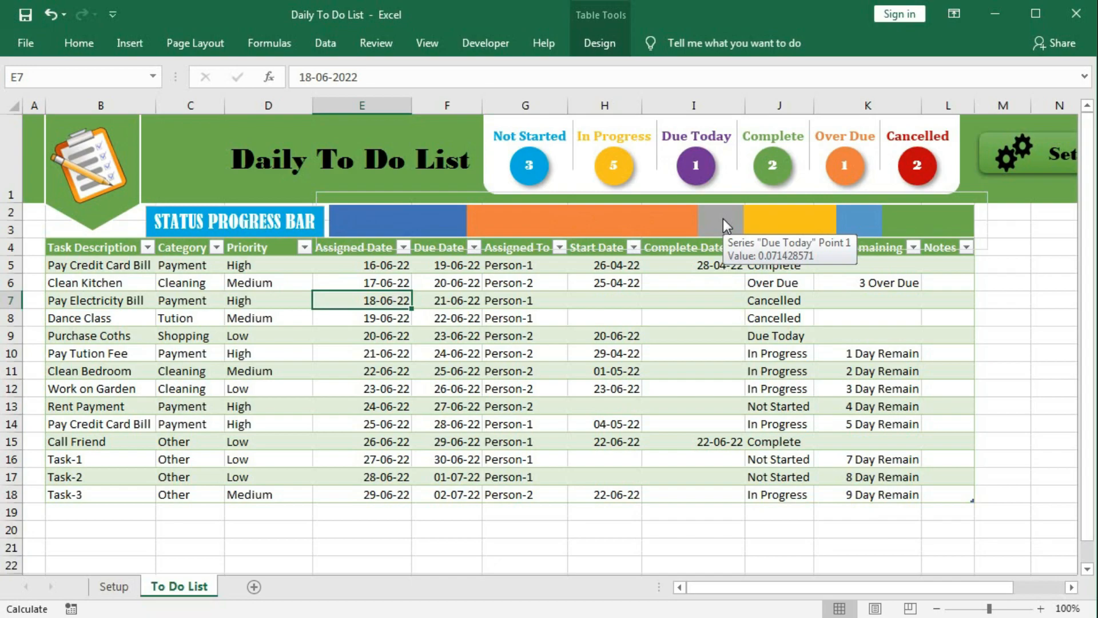
{"action": "right_click", "coordinate": [438, 221]}
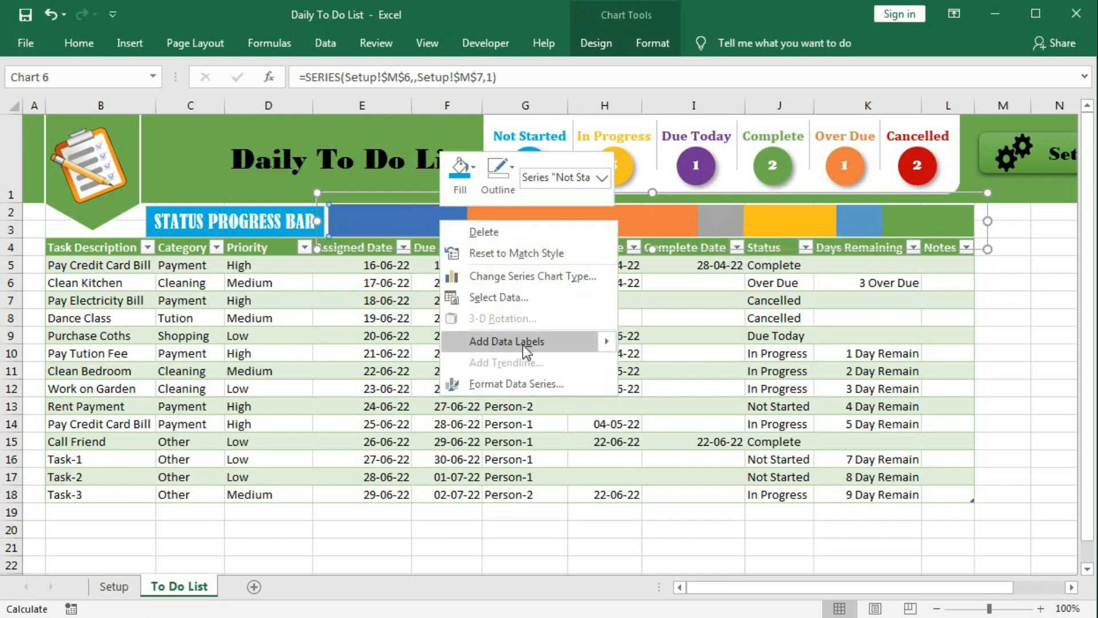
{"action": "mouse_move", "coordinate": [605, 340]}
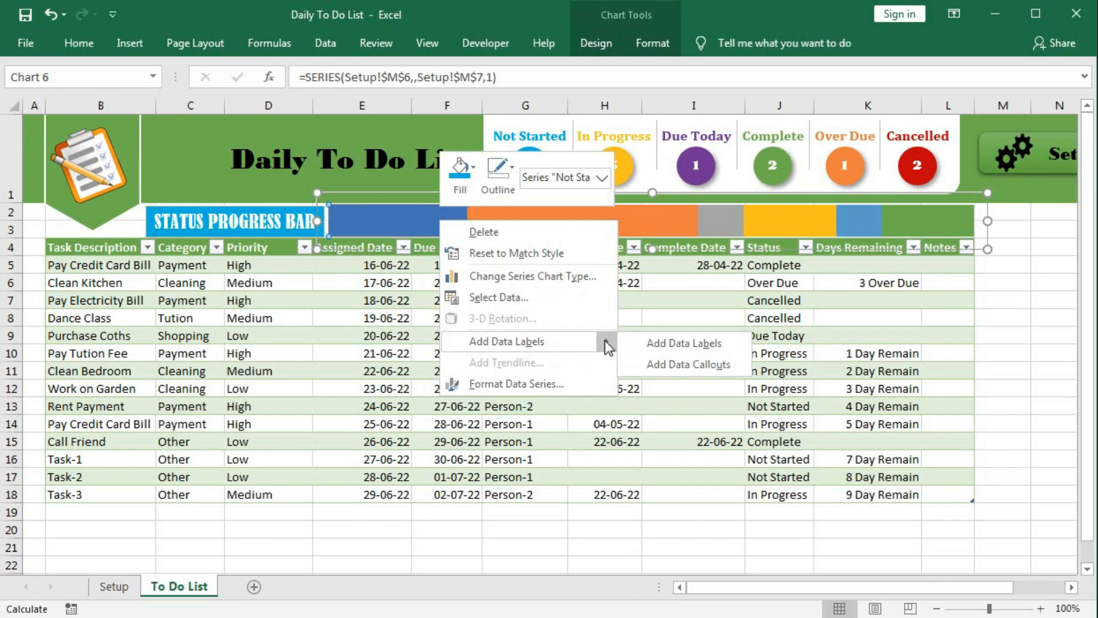
{"action": "left_click", "coordinate": [653, 342]}
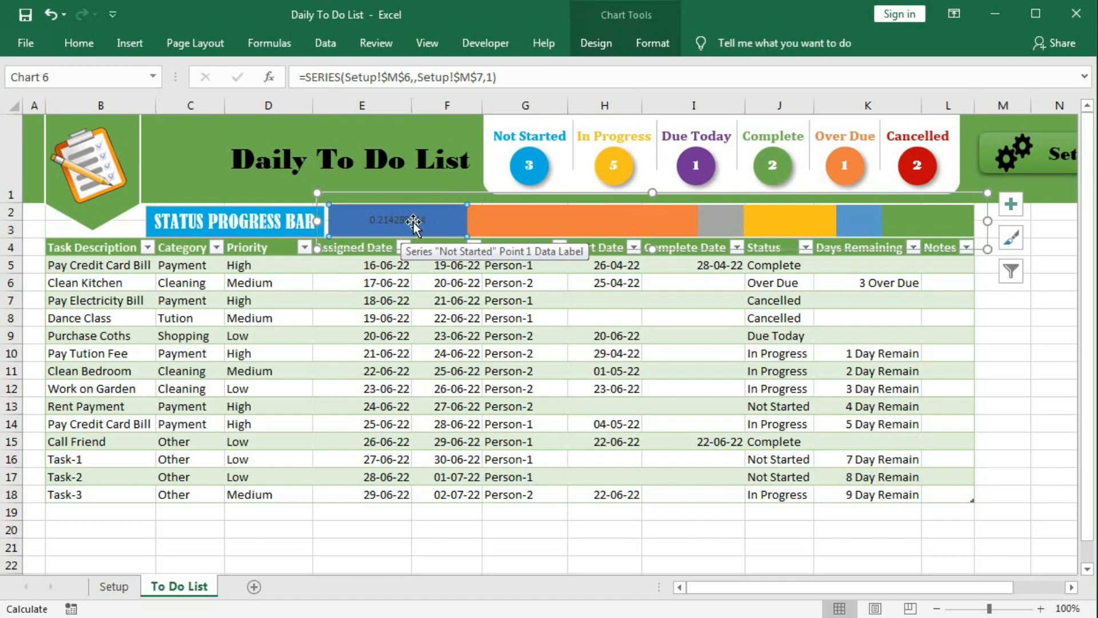
{"action": "left_click", "coordinate": [513, 229]}
{"action": "right_click", "coordinate": [513, 223]}
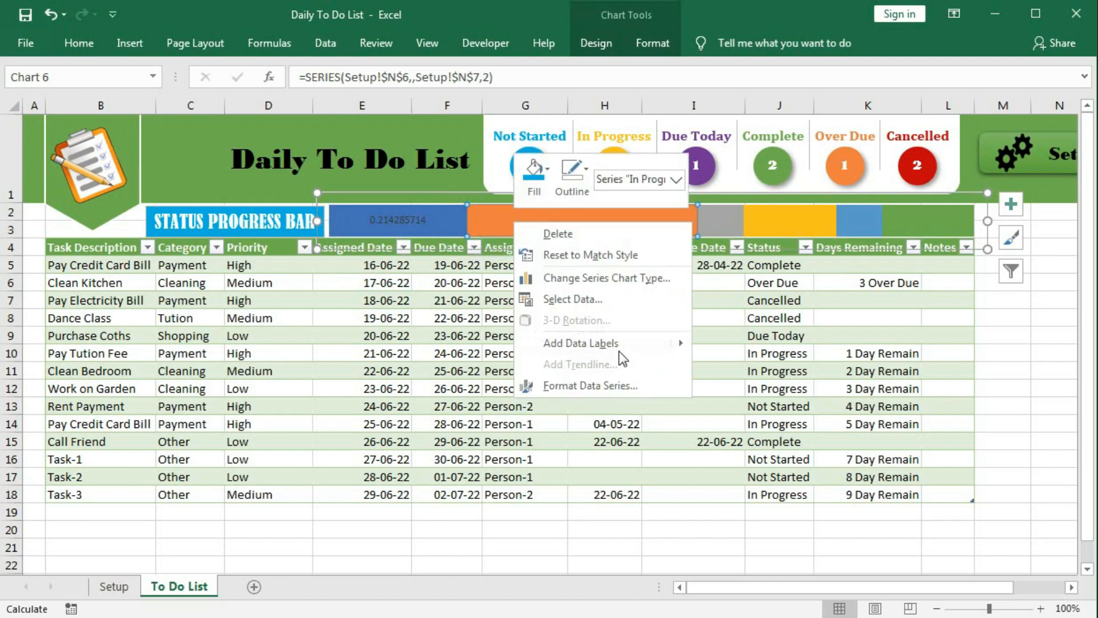
{"action": "mouse_move", "coordinate": [676, 342]}
{"action": "left_click", "coordinate": [778, 345]}
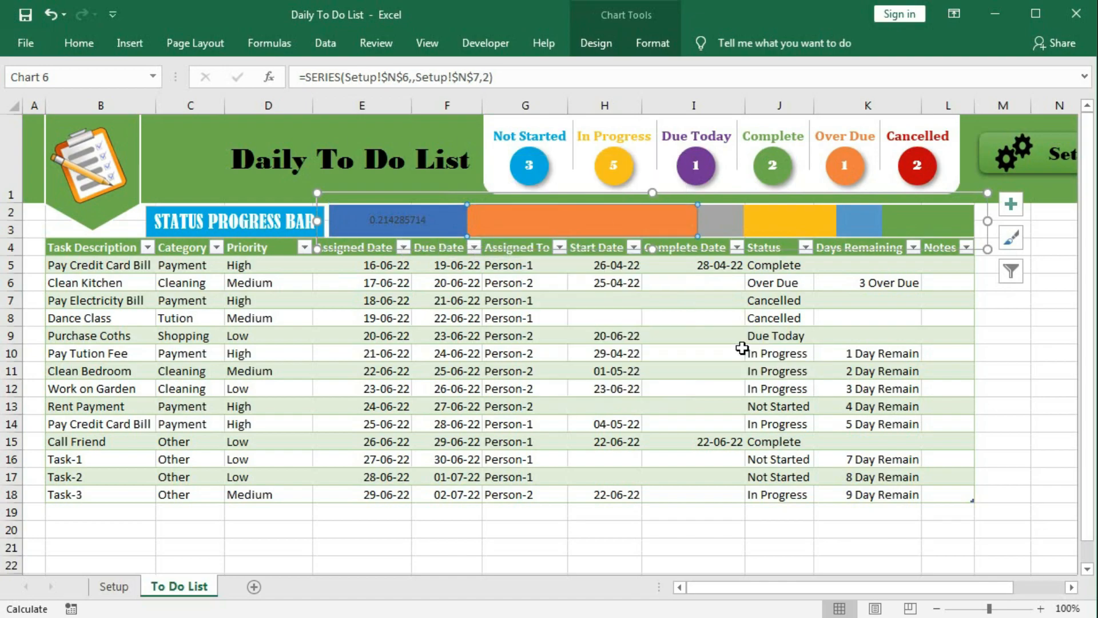
Step: Turn on data labels for all remaining series of the stacked bar chart
{"action": "right_click", "coordinate": [733, 219]}
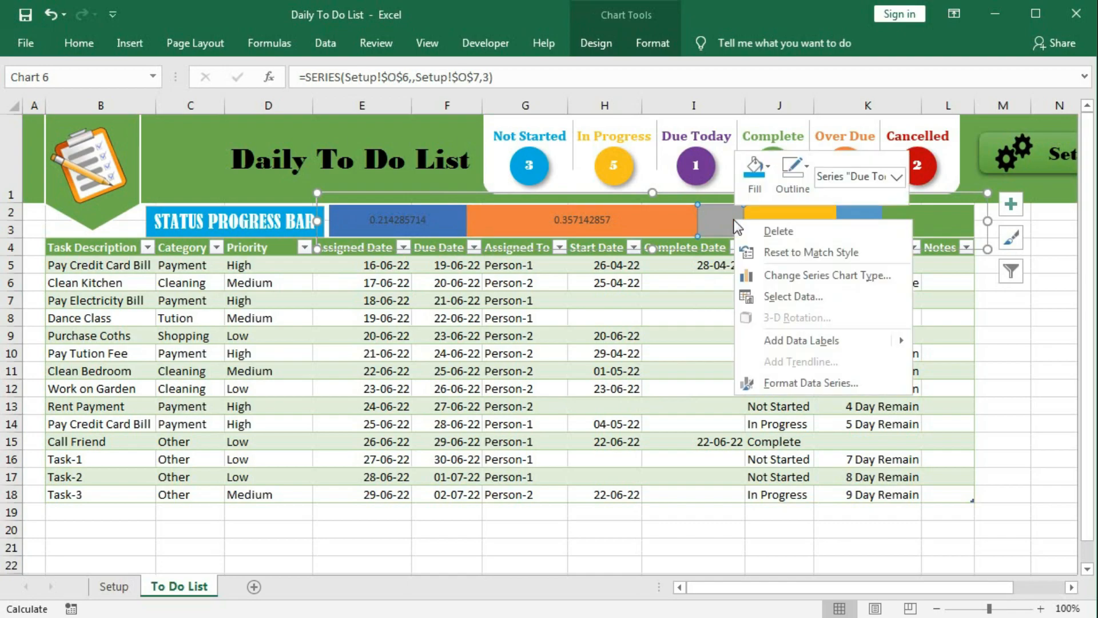
{"action": "left_click", "coordinate": [477, 204]}
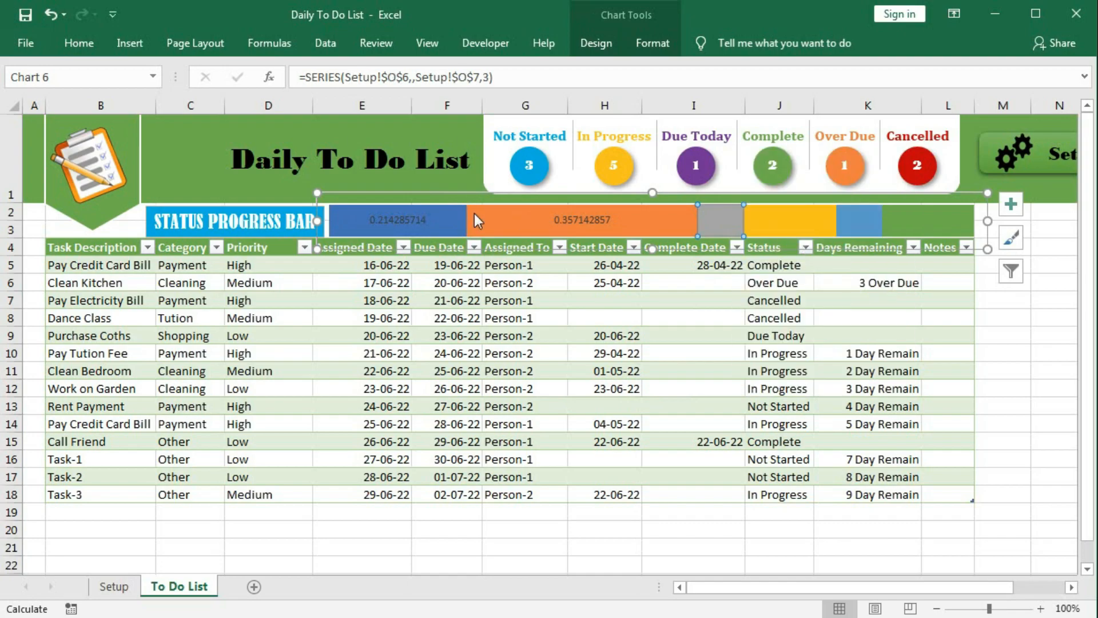
{"action": "right_click", "coordinate": [612, 208]}
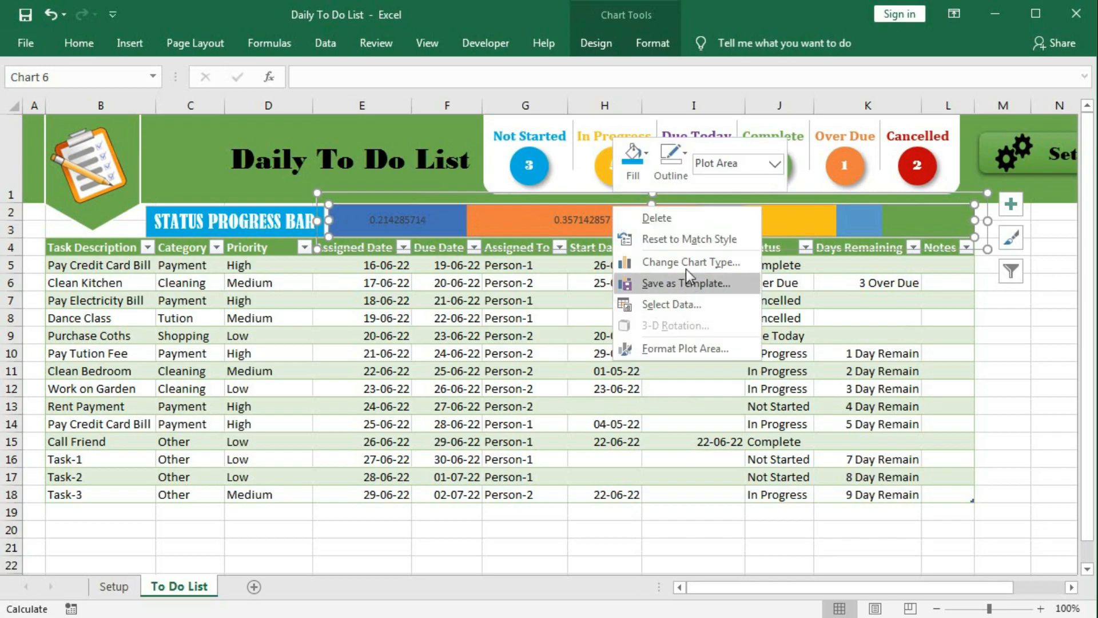
{"action": "left_click", "coordinate": [663, 347]}
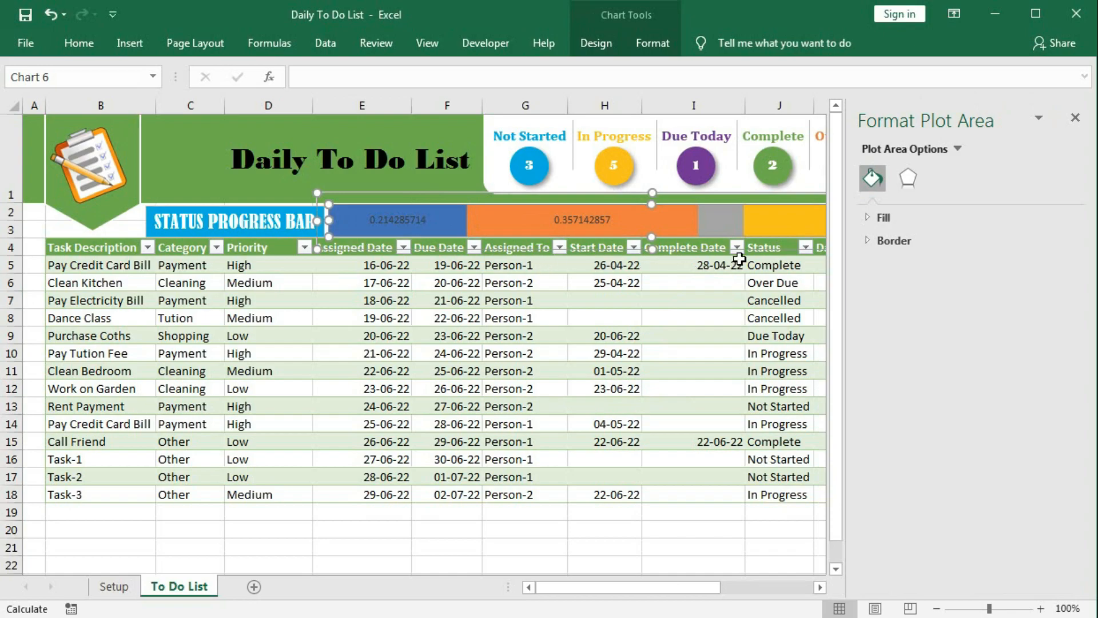
{"action": "left_click", "coordinate": [820, 588]}
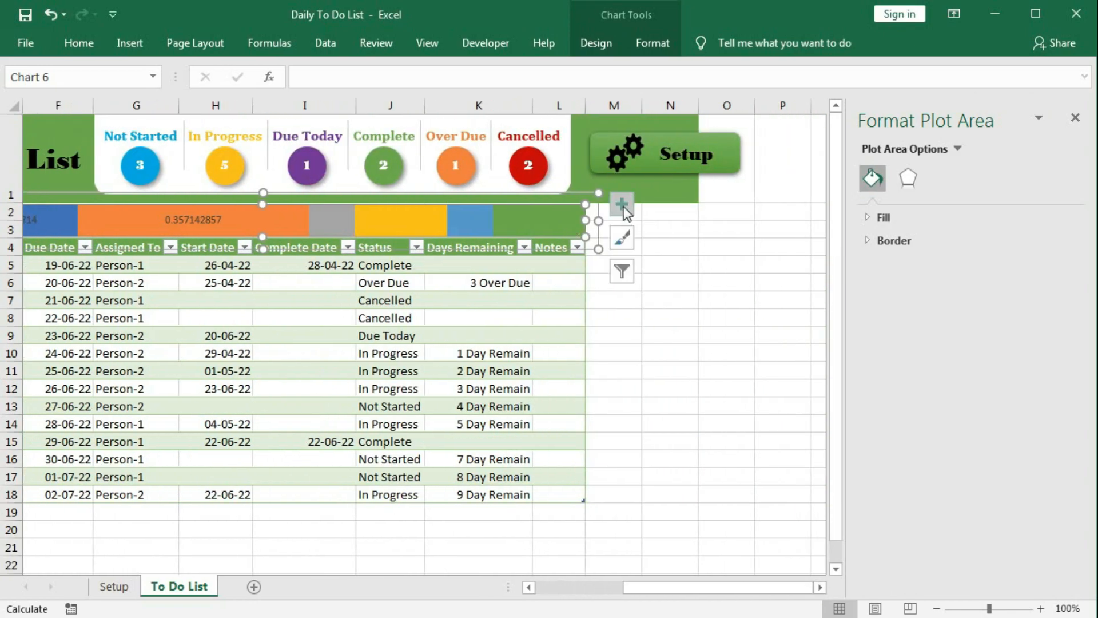
{"action": "left_click", "coordinate": [623, 205]}
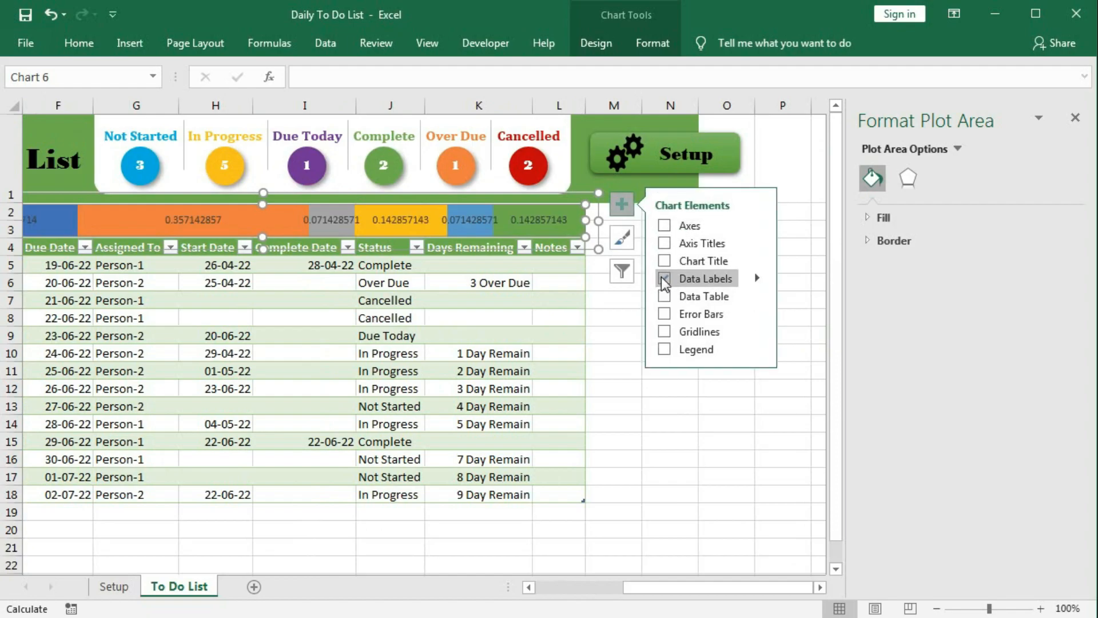
{"action": "mouse_move", "coordinate": [757, 277]}
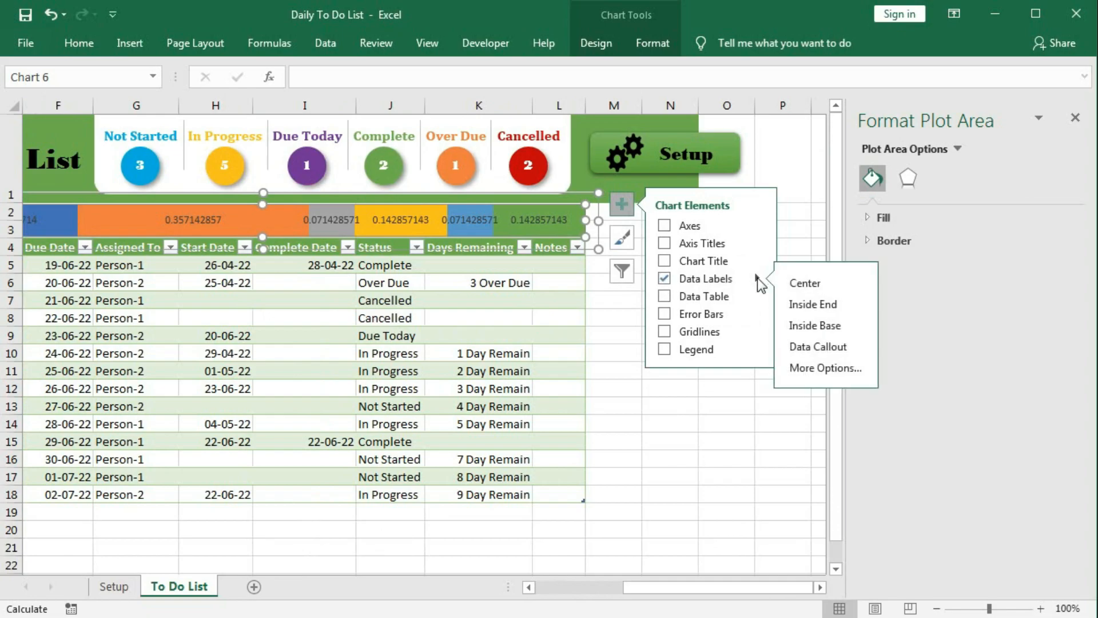
{"action": "left_click", "coordinate": [610, 295]}
Step: Set the Cancelled segment's data label to show the series name instead of the value
{"action": "left_click", "coordinate": [538, 218]}
{"action": "left_click", "coordinate": [537, 218]}
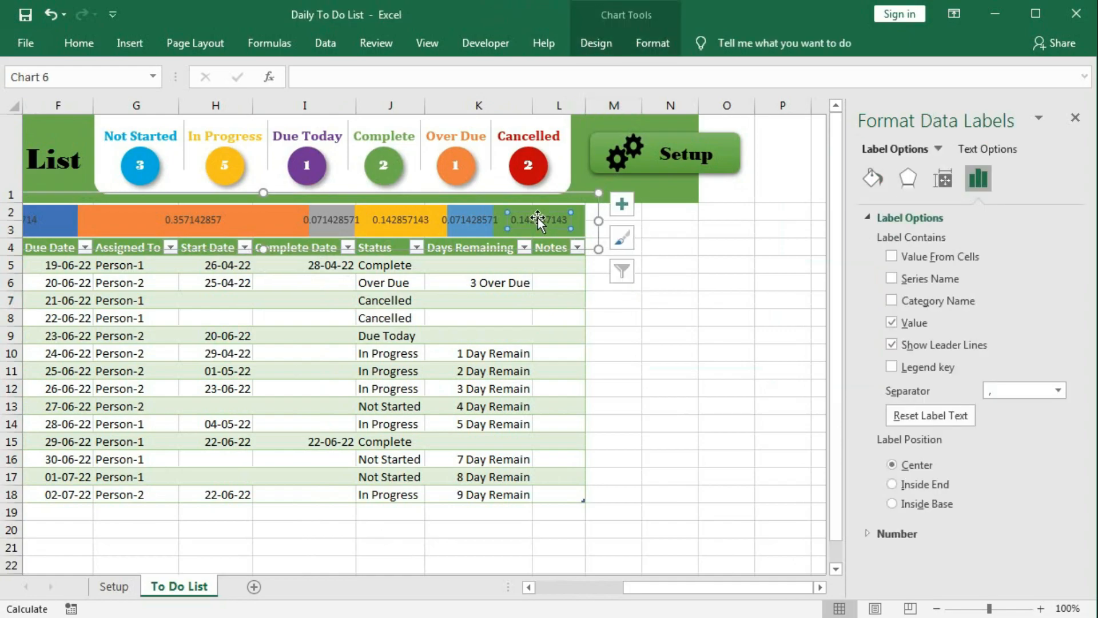
{"action": "right_click", "coordinate": [538, 218]}
{"action": "left_click", "coordinate": [594, 402]}
{"action": "left_click", "coordinate": [892, 280]}
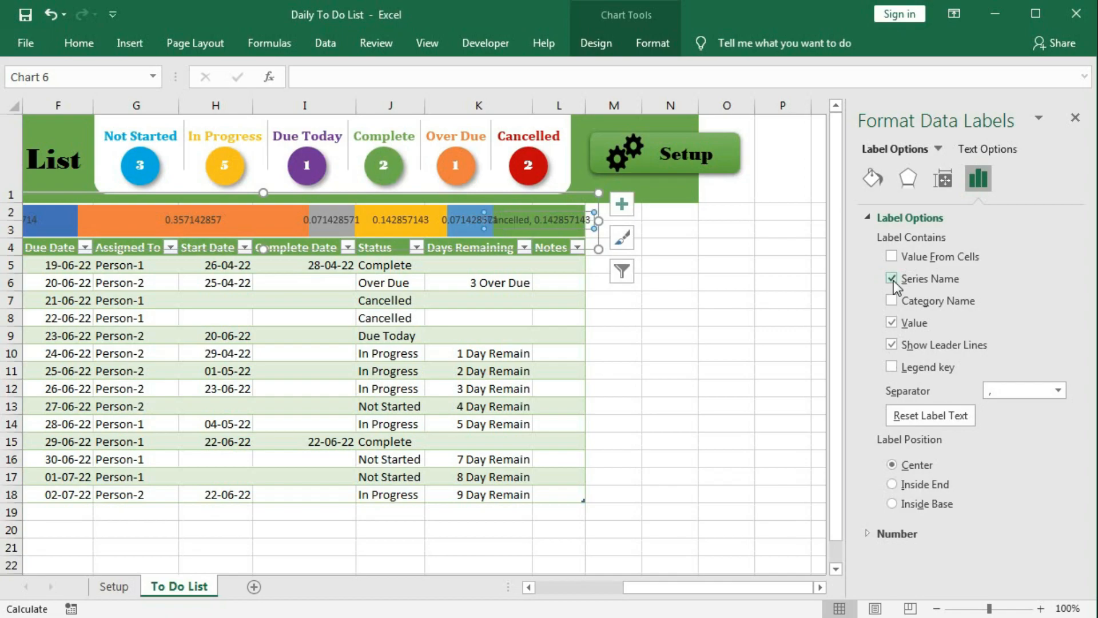
{"action": "left_click", "coordinate": [893, 323]}
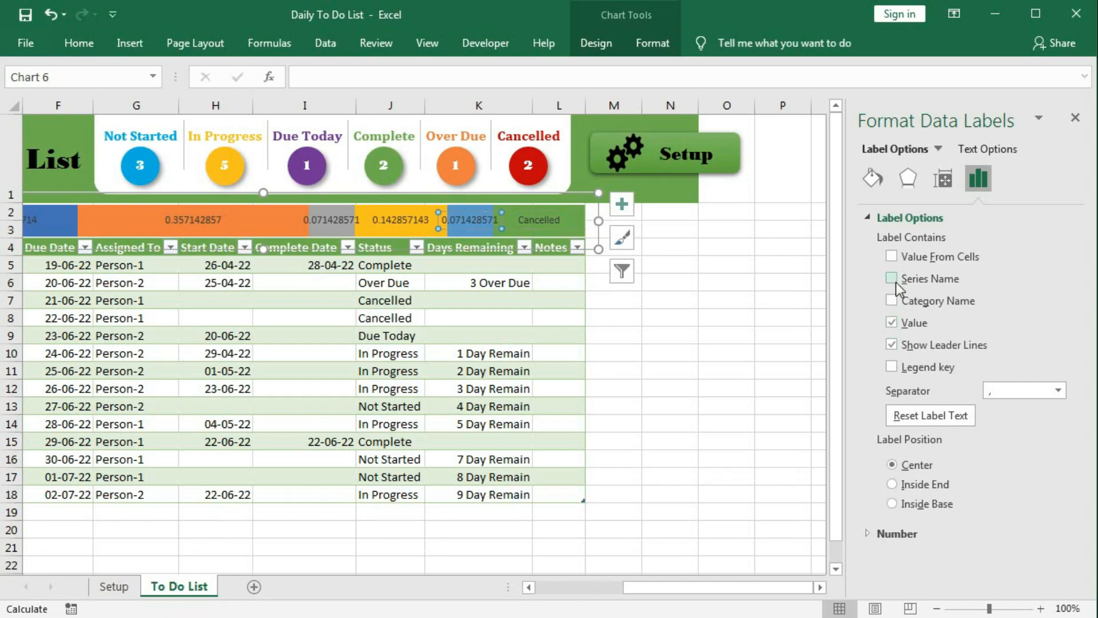
Step: Set the Over Due, Complete and Due Today data labels to show the series name instead of the value
{"action": "left_click", "coordinate": [892, 322]}
{"action": "left_click", "coordinate": [892, 344]}
{"action": "left_click", "coordinate": [413, 221]}
{"action": "left_click", "coordinate": [891, 279]}
{"action": "left_click", "coordinate": [892, 322]}
{"action": "left_click", "coordinate": [333, 221]}
{"action": "left_click", "coordinate": [892, 279]}
{"action": "left_click", "coordinate": [891, 322]}
Step: Show the series name instead of the value on the In Progress and Not Started labels
{"action": "left_click", "coordinate": [198, 217]}
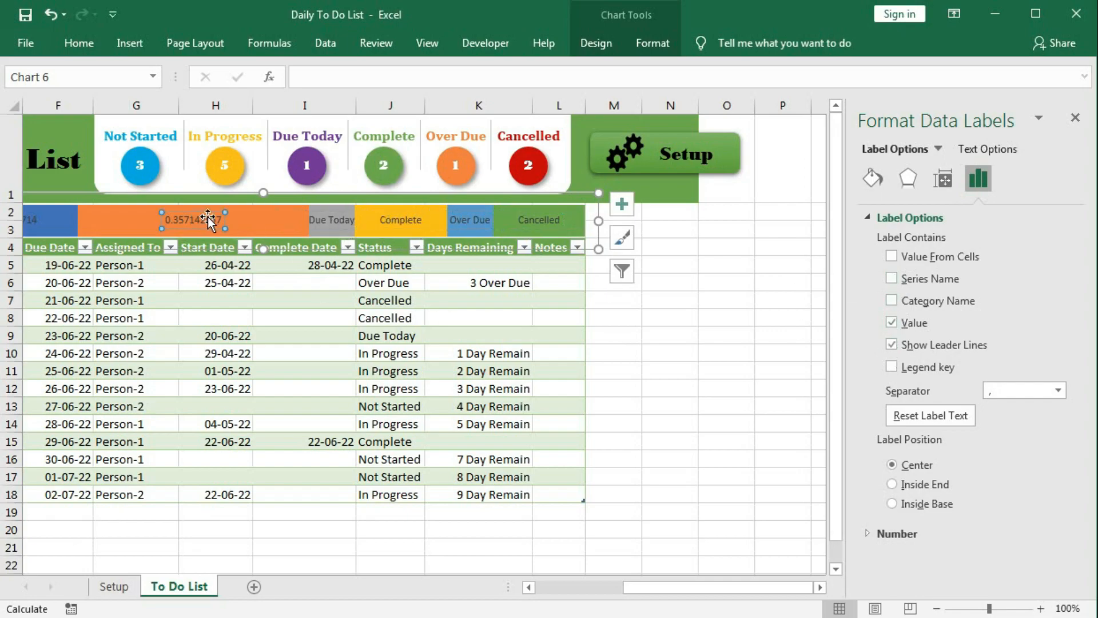
{"action": "left_click", "coordinate": [890, 322]}
{"action": "left_click", "coordinate": [891, 278]}
{"action": "left_click_drag", "start_coordinate": [642, 588], "coordinate": [610, 589]}
{"action": "left_click", "coordinate": [189, 223]}
{"action": "left_click", "coordinate": [892, 323]}
{"action": "left_click", "coordinate": [892, 344]}
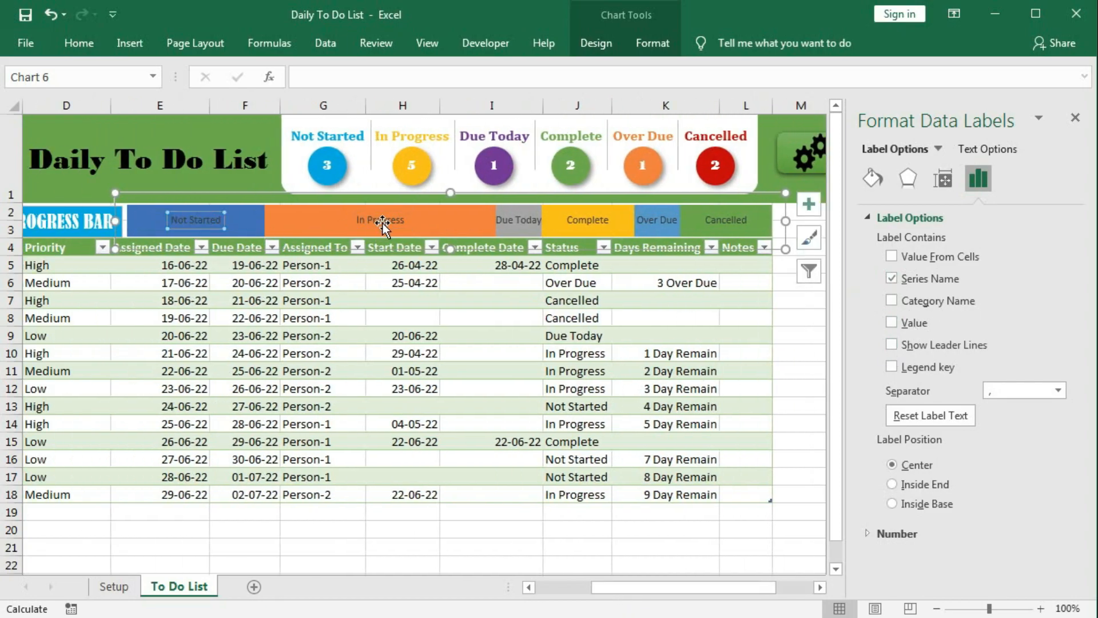
Step: Make the Not Started data label on the progress bar larger, bold and white
{"action": "left_click", "coordinate": [382, 222]}
{"action": "left_click", "coordinate": [210, 220]}
{"action": "left_click", "coordinate": [338, 222]}
{"action": "left_click", "coordinate": [201, 220]}
{"action": "left_click", "coordinate": [79, 44]}
{"action": "left_click", "coordinate": [234, 76]}
{"action": "left_click", "coordinate": [97, 104]}
{"action": "left_click", "coordinate": [244, 104]}
Step: Format the In Progress data label with larger, bold, white text
{"action": "left_click", "coordinate": [369, 220]}
{"action": "left_click", "coordinate": [992, 151]}
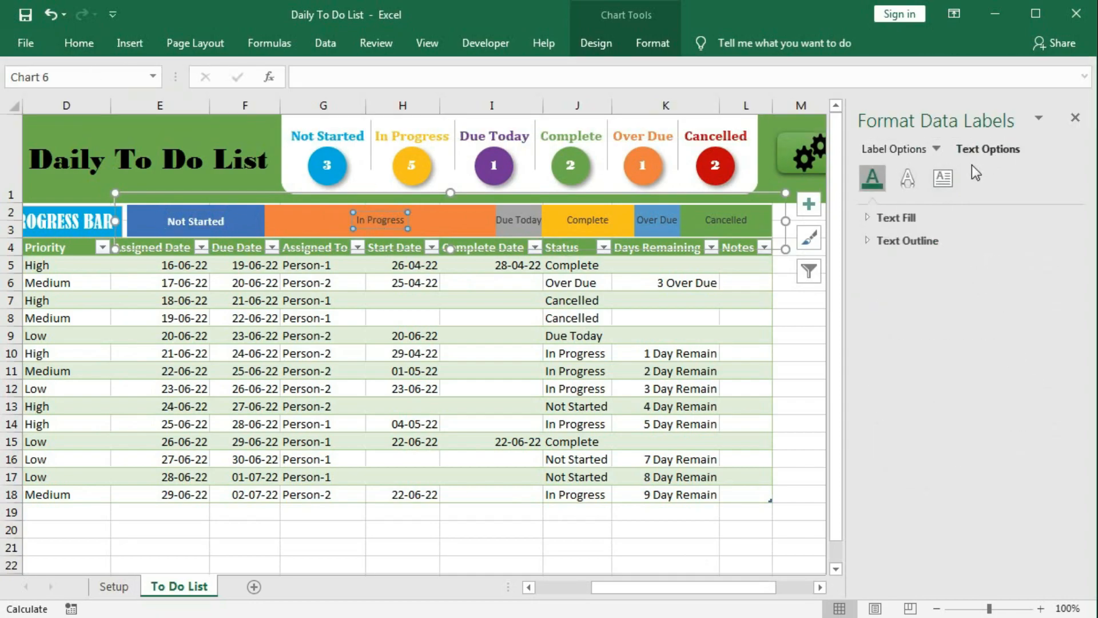
{"action": "left_click", "coordinate": [897, 217]}
{"action": "left_click", "coordinate": [79, 43]}
{"action": "left_click", "coordinate": [236, 77]}
{"action": "left_click", "coordinate": [98, 104]}
{"action": "left_click", "coordinate": [196, 221]}
Step: Format the Due Today data label with white, larger, bold text
{"action": "left_click", "coordinate": [508, 222]}
{"action": "left_click", "coordinate": [244, 104]}
{"action": "left_click", "coordinate": [236, 78]}
{"action": "left_click", "coordinate": [98, 104]}
Step: Format the Complete data label with white, bold text and enlarge its font
{"action": "left_click", "coordinate": [592, 220]}
{"action": "left_click", "coordinate": [244, 104]}
{"action": "left_click", "coordinate": [235, 78]}
{"action": "left_click", "coordinate": [98, 104]}
{"action": "left_click", "coordinate": [230, 79]}
{"action": "left_click", "coordinate": [255, 77]}
Step: Make the Over Due data label bold and raise its font size to 10
{"action": "left_click", "coordinate": [655, 222]}
{"action": "left_click", "coordinate": [79, 43]}
{"action": "left_click", "coordinate": [99, 104]}
{"action": "left_click", "coordinate": [236, 77]}
{"action": "left_click", "coordinate": [227, 104]}
{"action": "left_click", "coordinate": [216, 165]}
{"action": "key", "text": "ctrl+z"}
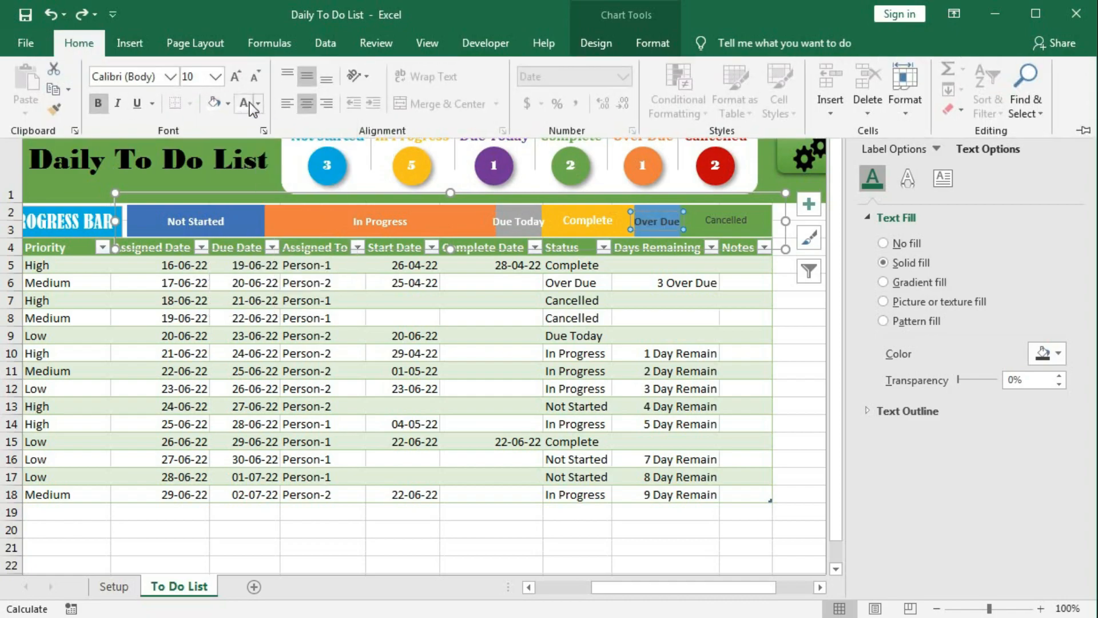
Step: Color the Over Due label text white and make the Cancelled label white, larger and bold
{"action": "left_click", "coordinate": [243, 104]}
{"action": "left_click", "coordinate": [717, 220]}
{"action": "left_click", "coordinate": [79, 43]}
{"action": "left_click", "coordinate": [244, 104]}
{"action": "left_click", "coordinate": [236, 77]}
{"action": "left_click", "coordinate": [98, 104]}
{"action": "left_click", "coordinate": [402, 299]}
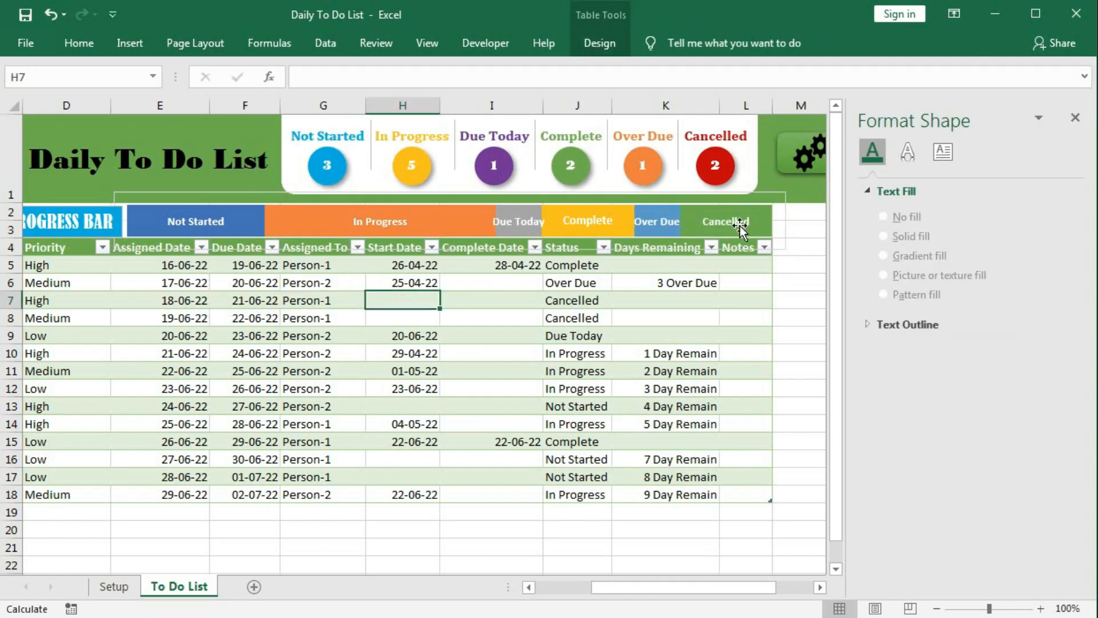
{"action": "left_click", "coordinate": [1076, 118]}
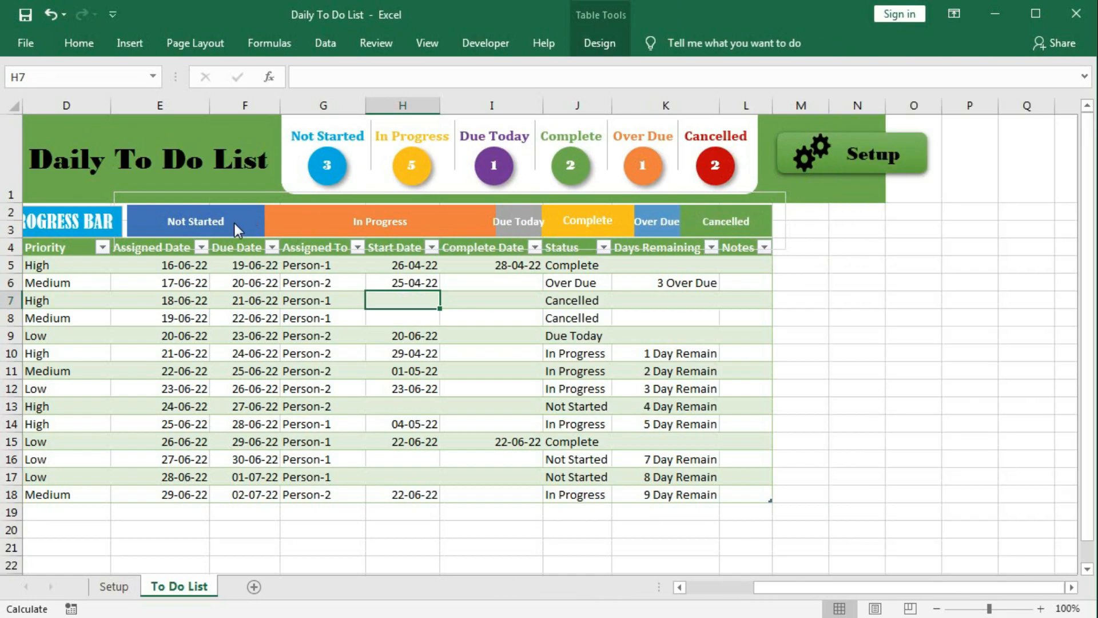
Step: Fill the Not Started segment of the progress bar with light blue to match its count circle
{"action": "left_click", "coordinate": [270, 220]}
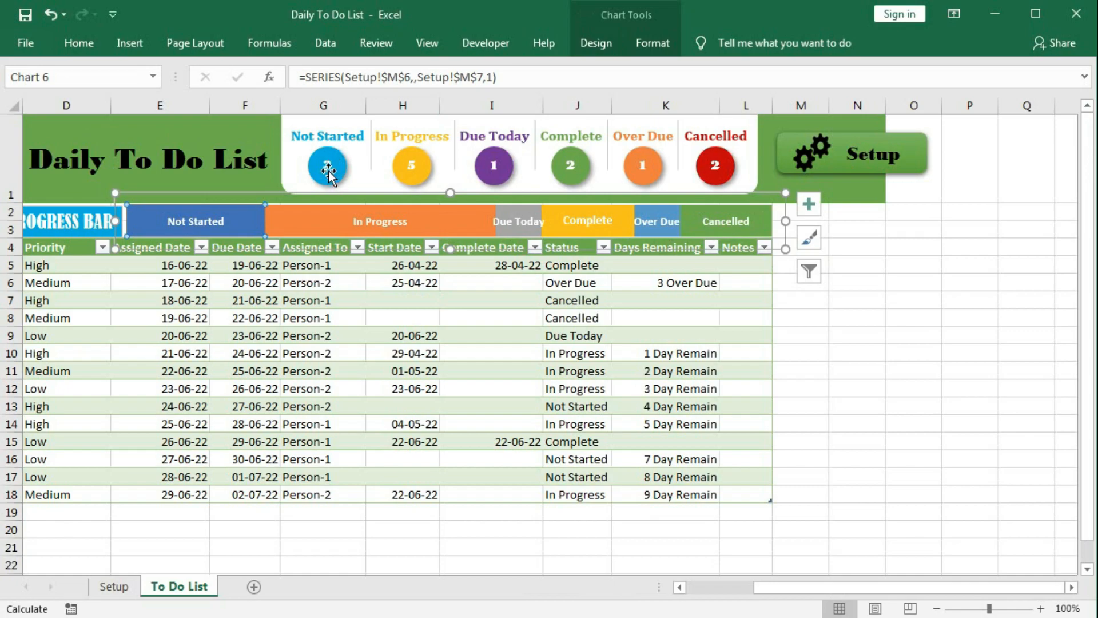
{"action": "right_click", "coordinate": [248, 223]}
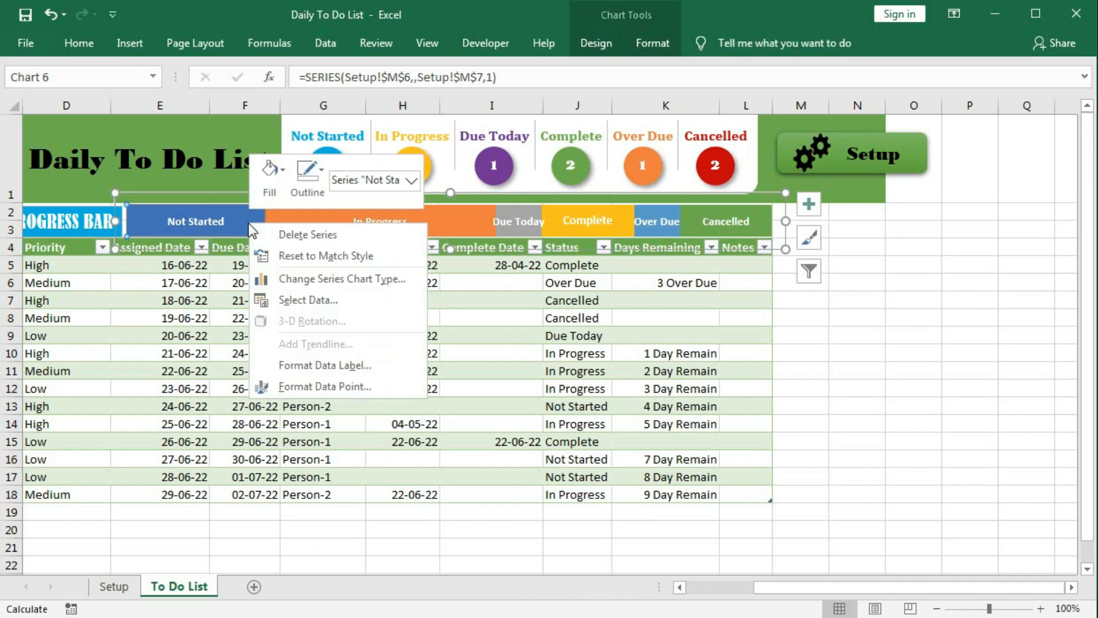
{"action": "left_click", "coordinate": [295, 366]}
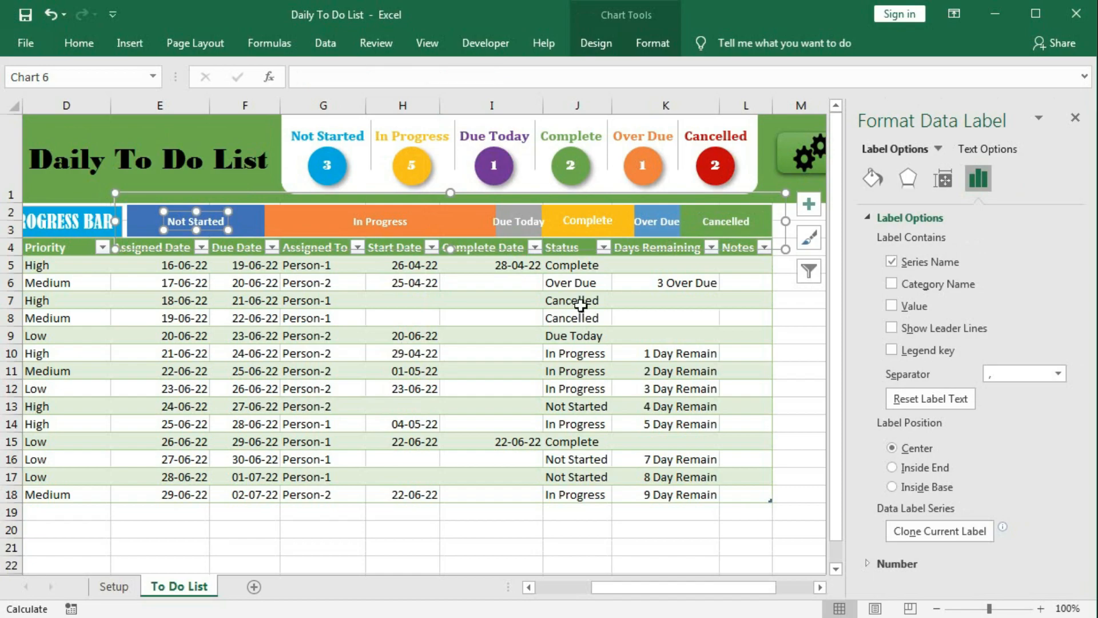
{"action": "left_click", "coordinate": [872, 178]}
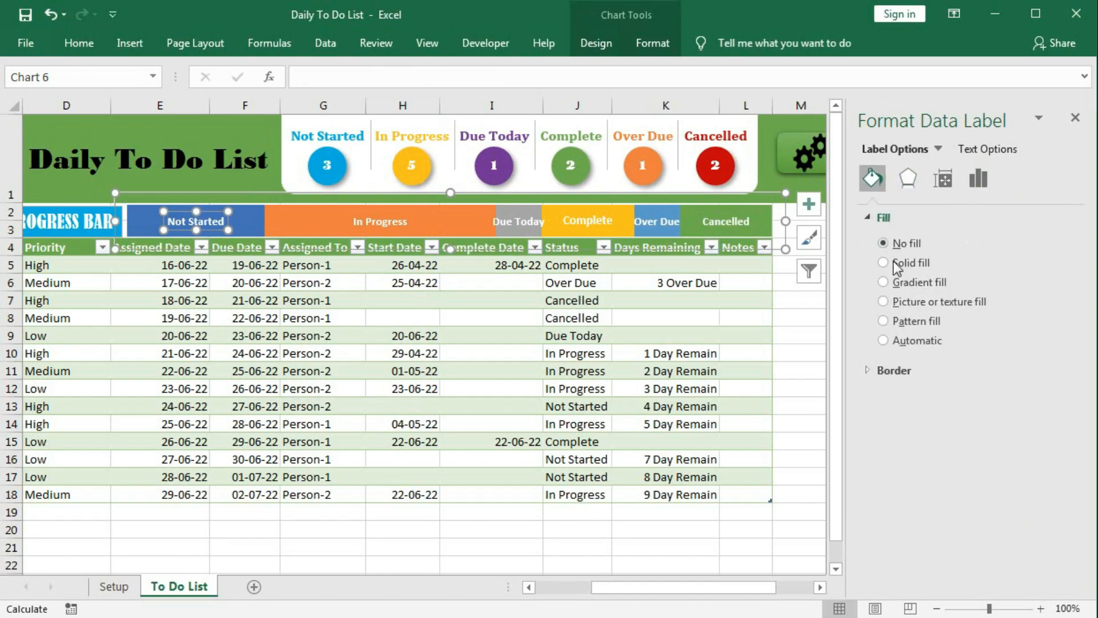
{"action": "left_click", "coordinate": [244, 215]}
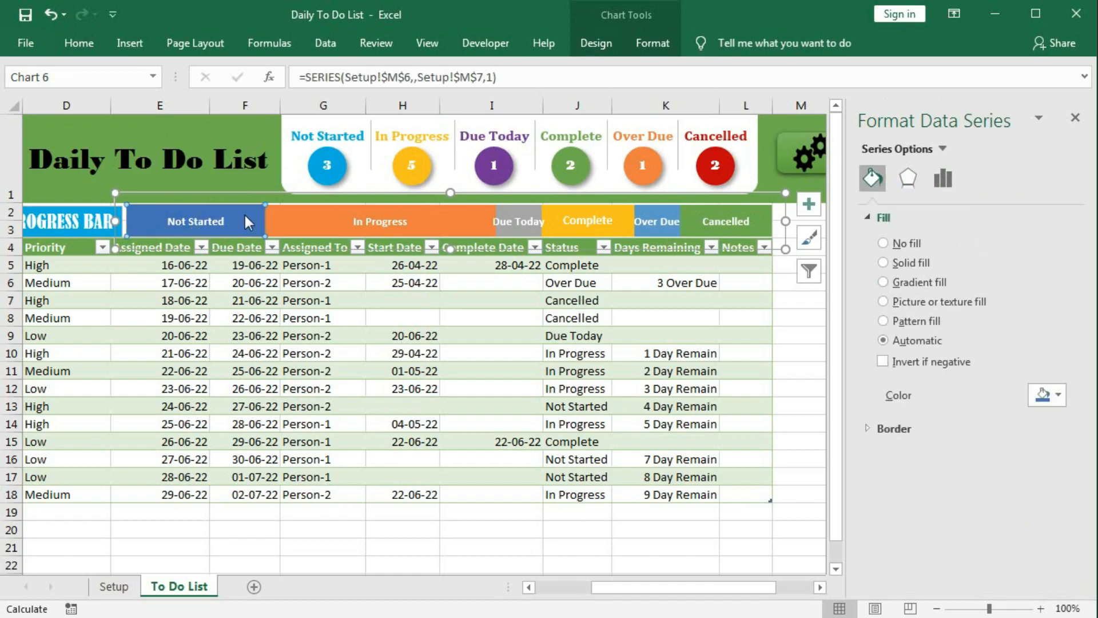
{"action": "scroll", "coordinate": [378, 193], "scroll_direction": "down", "scroll_amount": 1}
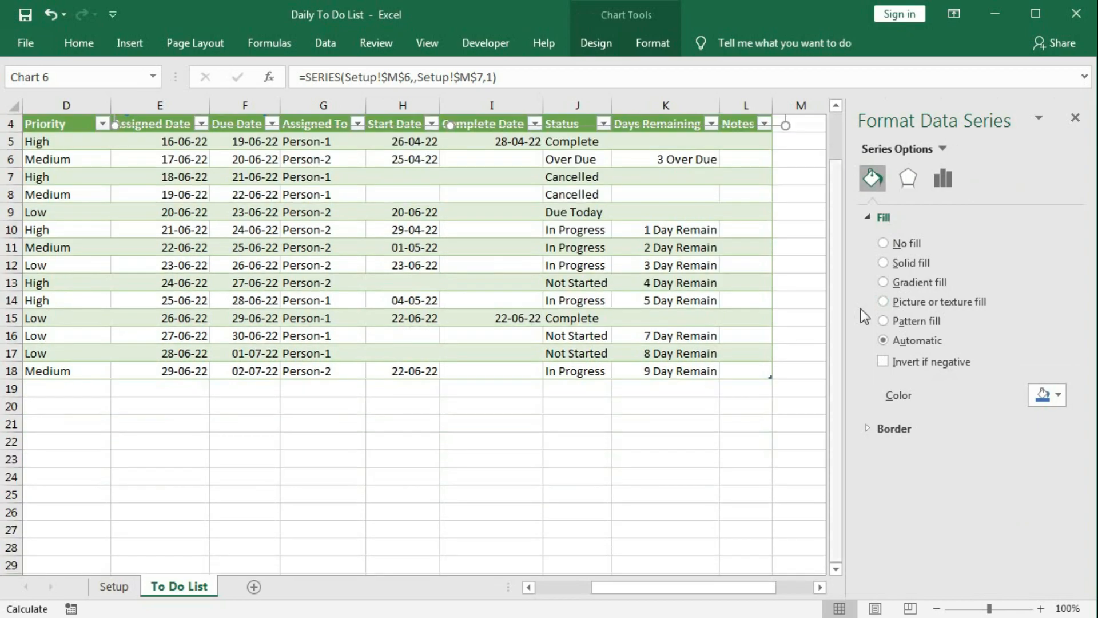
{"action": "left_click", "coordinate": [1059, 397]}
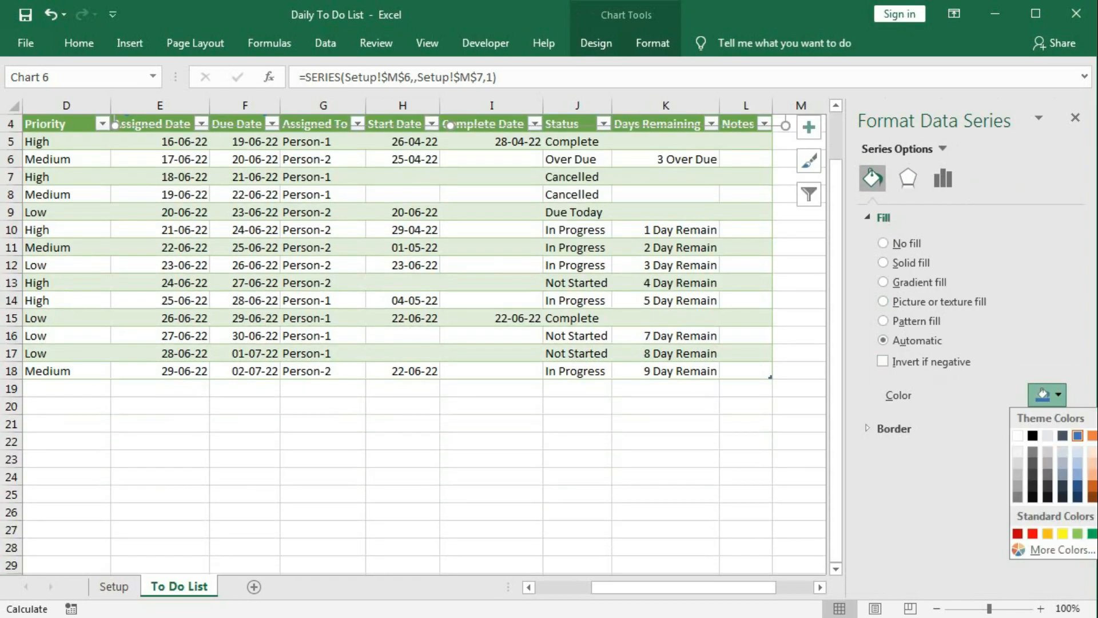
{"action": "left_click", "coordinate": [1092, 533]}
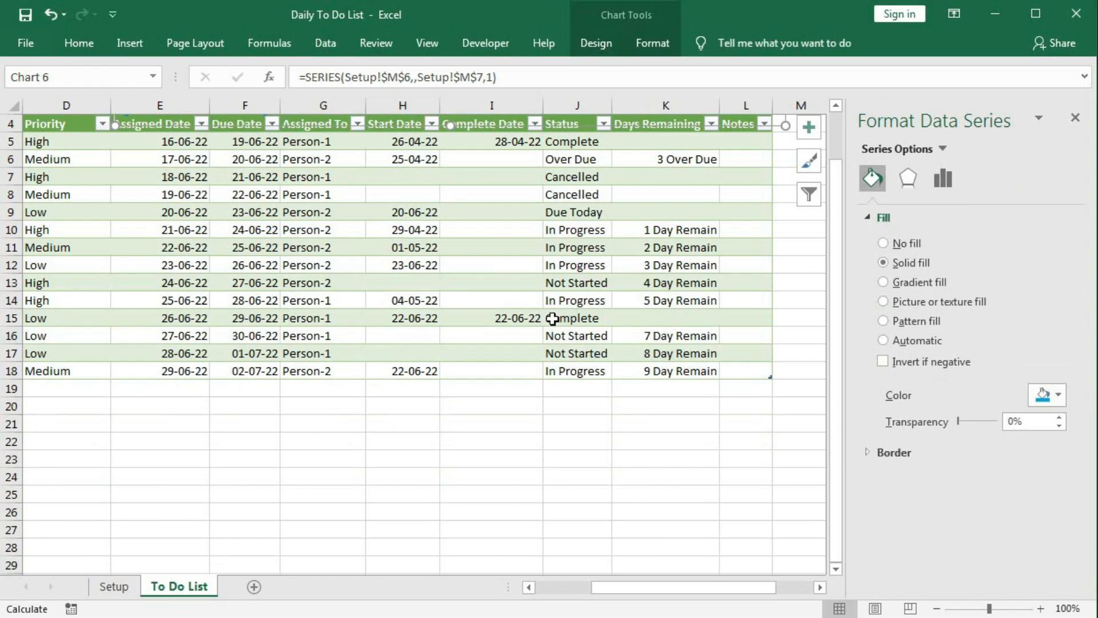
Step: Fill the In Progress segment of the progress bar with the golden standard color matching its count circle
{"action": "scroll", "coordinate": [552, 319], "scroll_direction": "up", "scroll_amount": 1}
{"action": "left_click", "coordinate": [303, 223]}
{"action": "left_click", "coordinate": [1062, 397]}
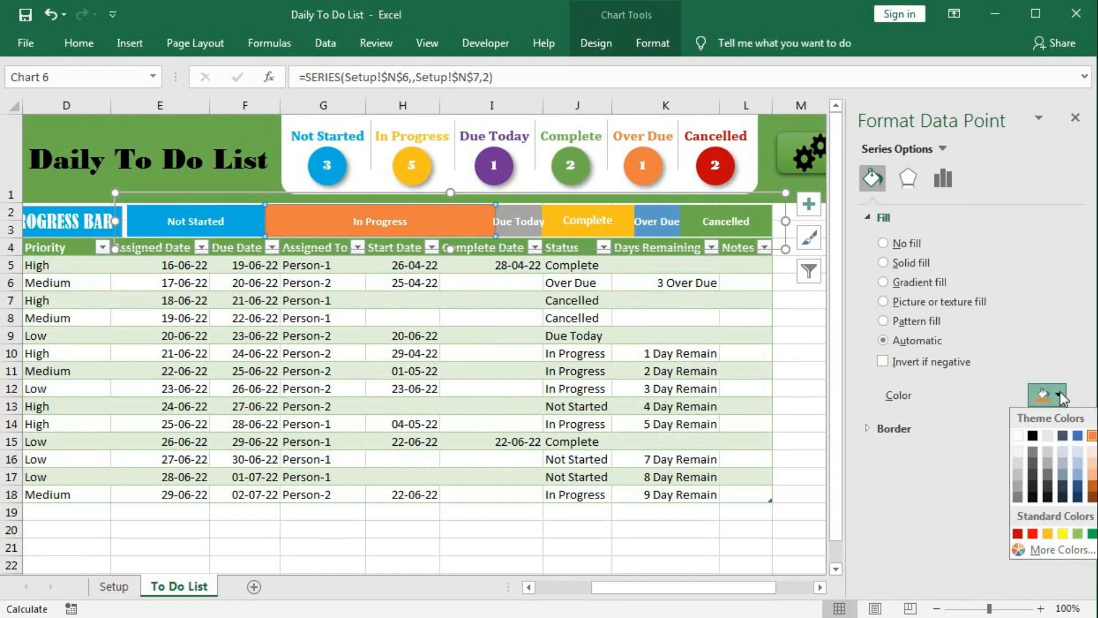
{"action": "left_click", "coordinate": [1048, 533]}
{"action": "left_click", "coordinate": [520, 216]}
{"action": "left_click", "coordinate": [884, 262]}
{"action": "left_click", "coordinate": [1058, 373]}
{"action": "left_click", "coordinate": [1066, 482]}
{"action": "key", "text": "ctrl+z"}
Step: Fill the Due Today segment with purple and the Complete segment with green
{"action": "left_click", "coordinate": [534, 216]}
{"action": "left_click", "coordinate": [1058, 394]}
{"action": "left_click", "coordinate": [1090, 575]}
{"action": "left_click", "coordinate": [605, 219]}
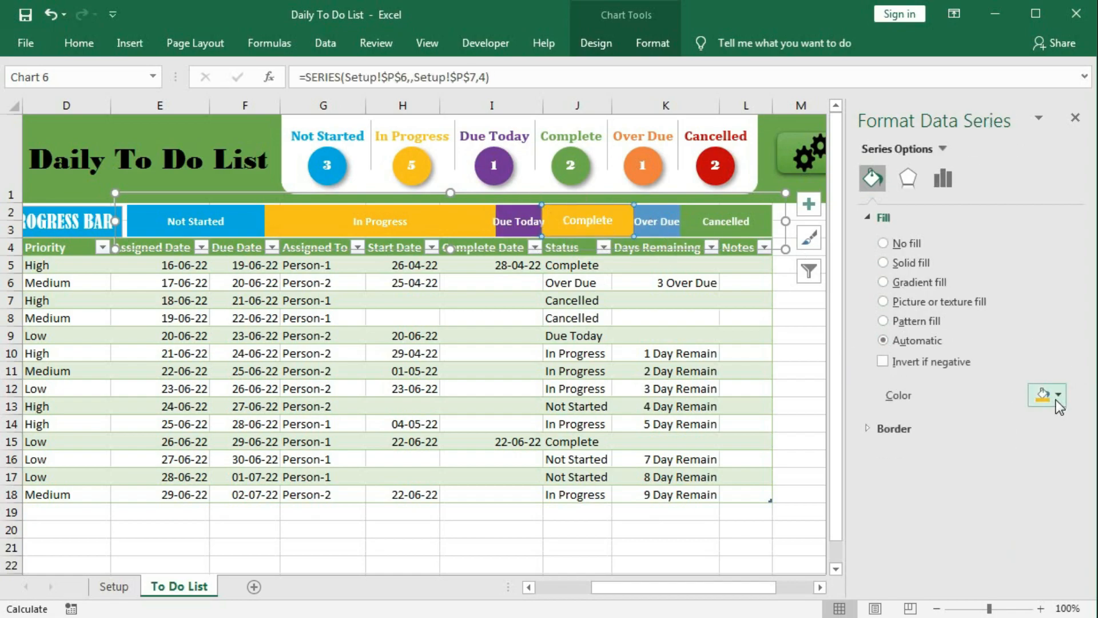
{"action": "left_click", "coordinate": [75, 41]}
{"action": "left_click", "coordinate": [228, 104]}
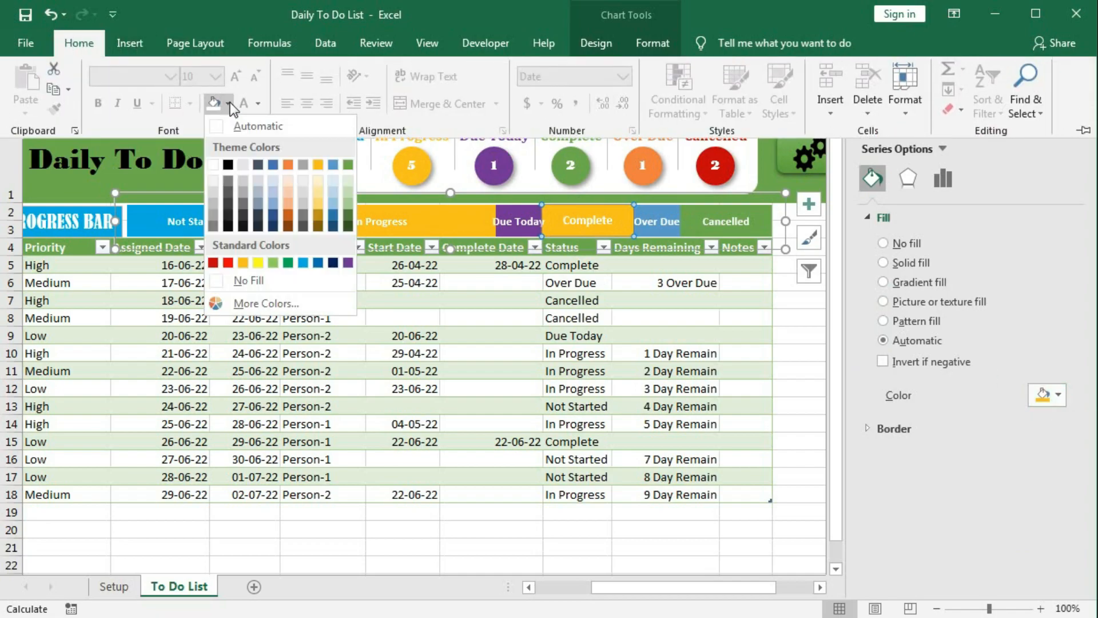
{"action": "left_click", "coordinate": [348, 165]}
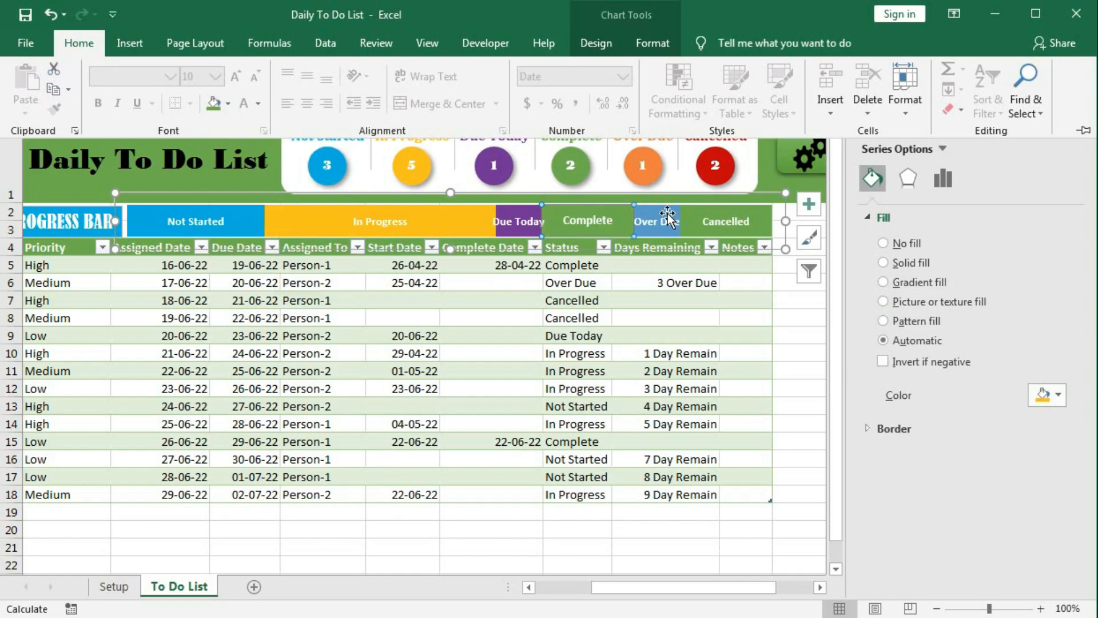
Step: Fill the Over Due segment of the progress bar with orange
{"action": "left_click", "coordinate": [630, 208]}
{"action": "left_click", "coordinate": [654, 216]}
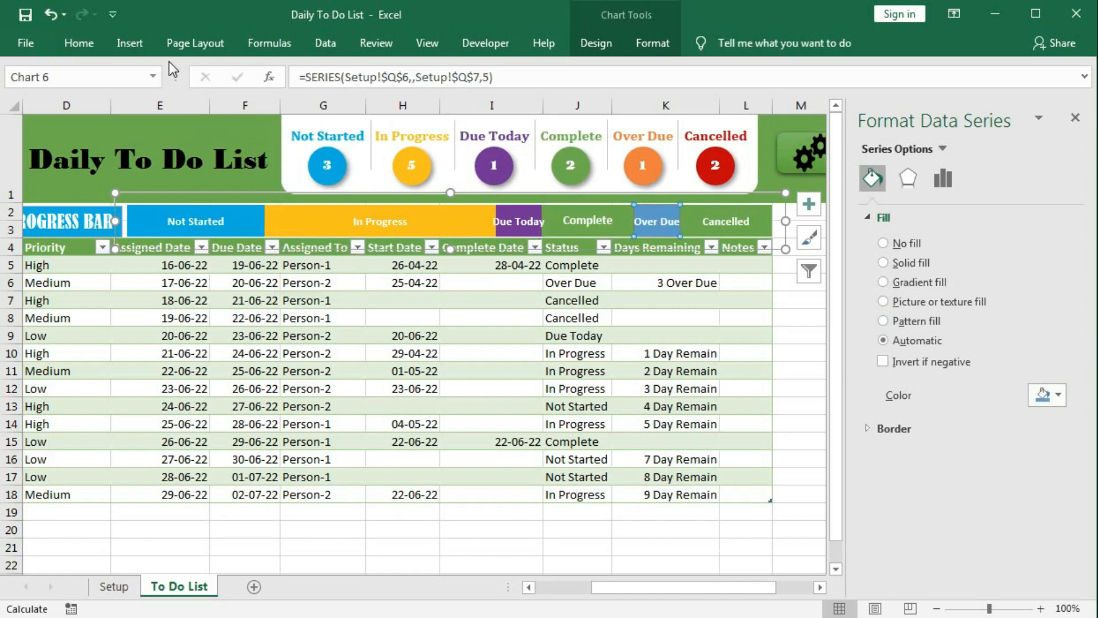
{"action": "left_click", "coordinate": [92, 41]}
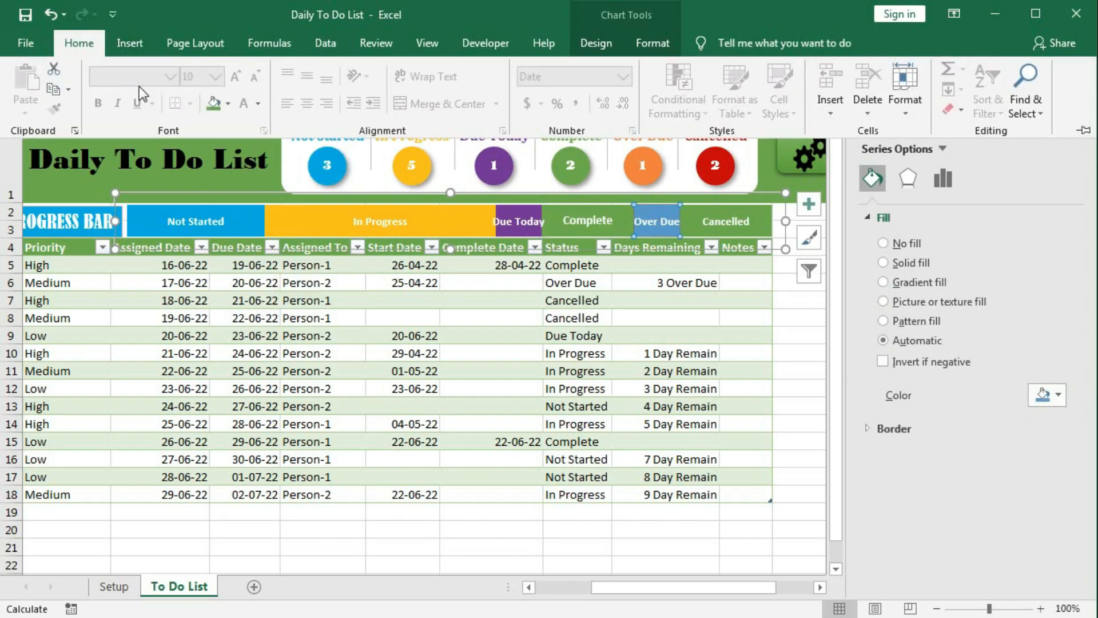
{"action": "left_click", "coordinate": [228, 106]}
{"action": "left_click", "coordinate": [290, 163]}
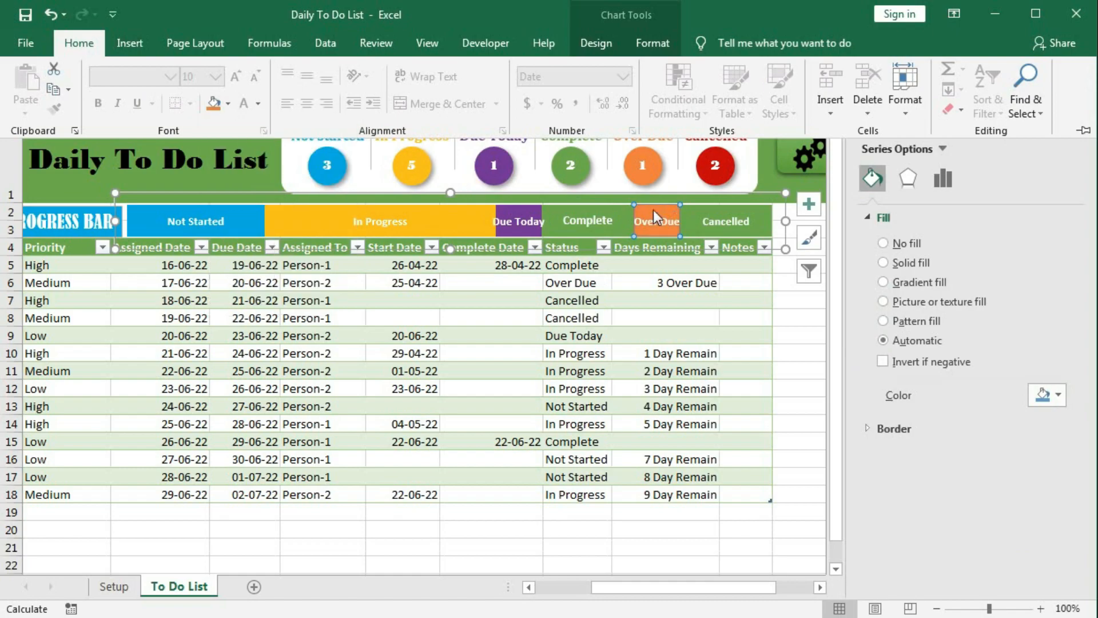
Step: Fill the Cancelled segment of the progress bar with dark red and close the formatting pane
{"action": "left_click", "coordinate": [691, 212]}
{"action": "left_click", "coordinate": [691, 213]}
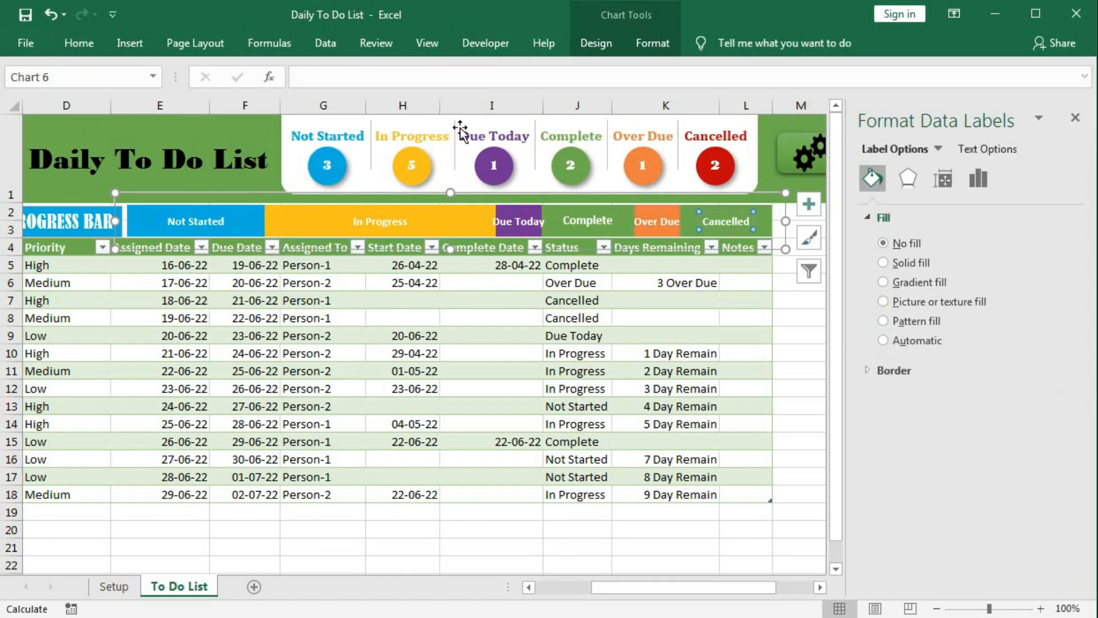
{"action": "left_click", "coordinate": [686, 217]}
{"action": "left_click", "coordinate": [95, 43]}
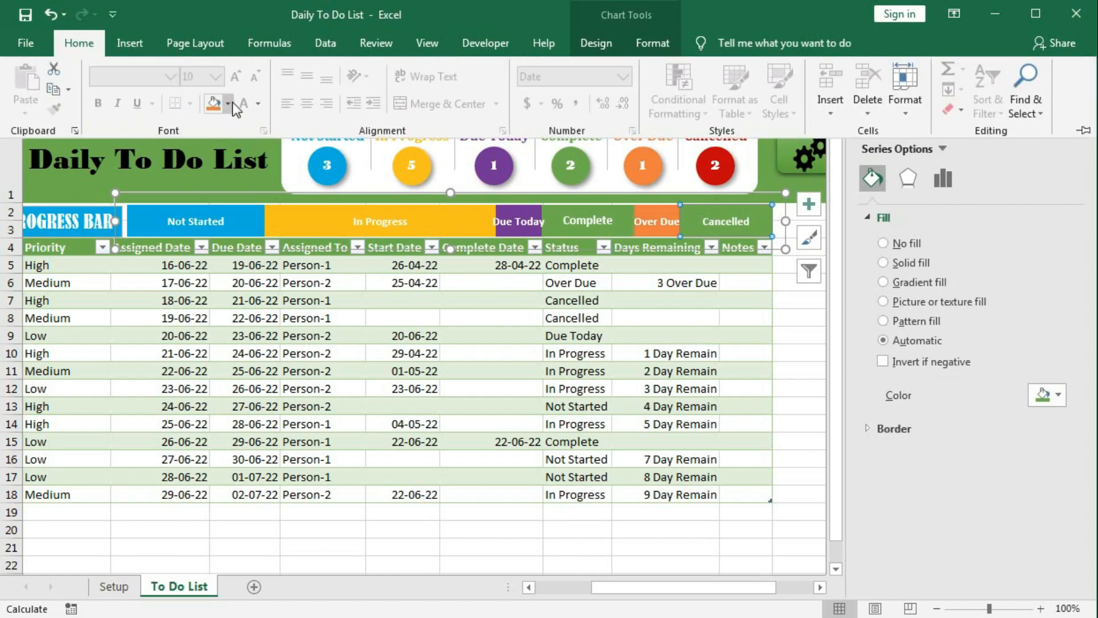
{"action": "left_click", "coordinate": [228, 103]}
{"action": "left_click", "coordinate": [216, 260]}
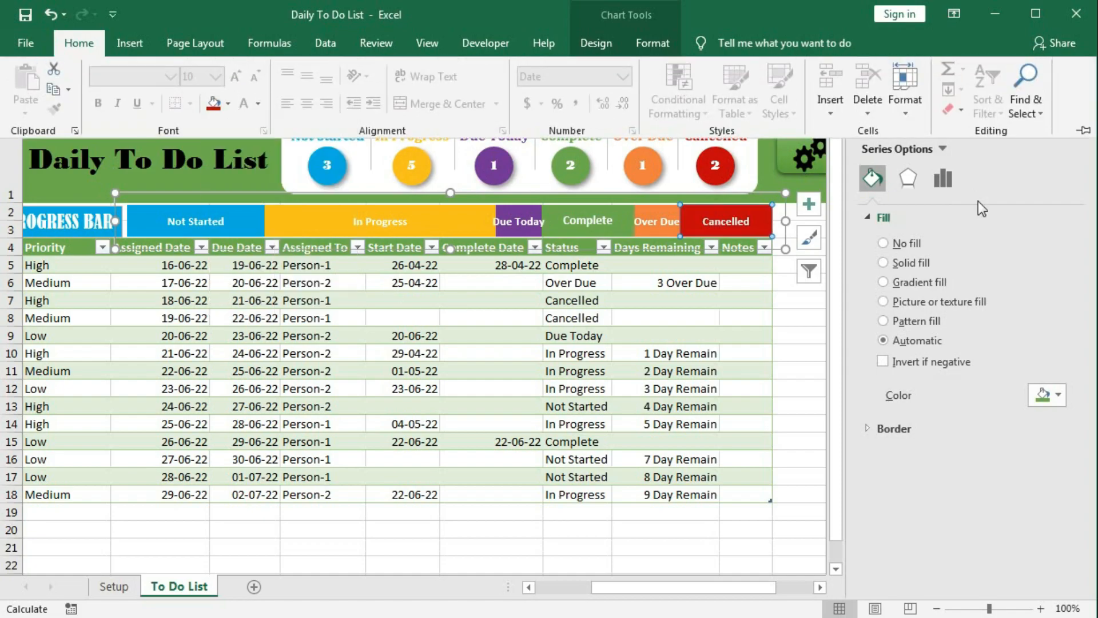
{"action": "left_click", "coordinate": [1076, 119]}
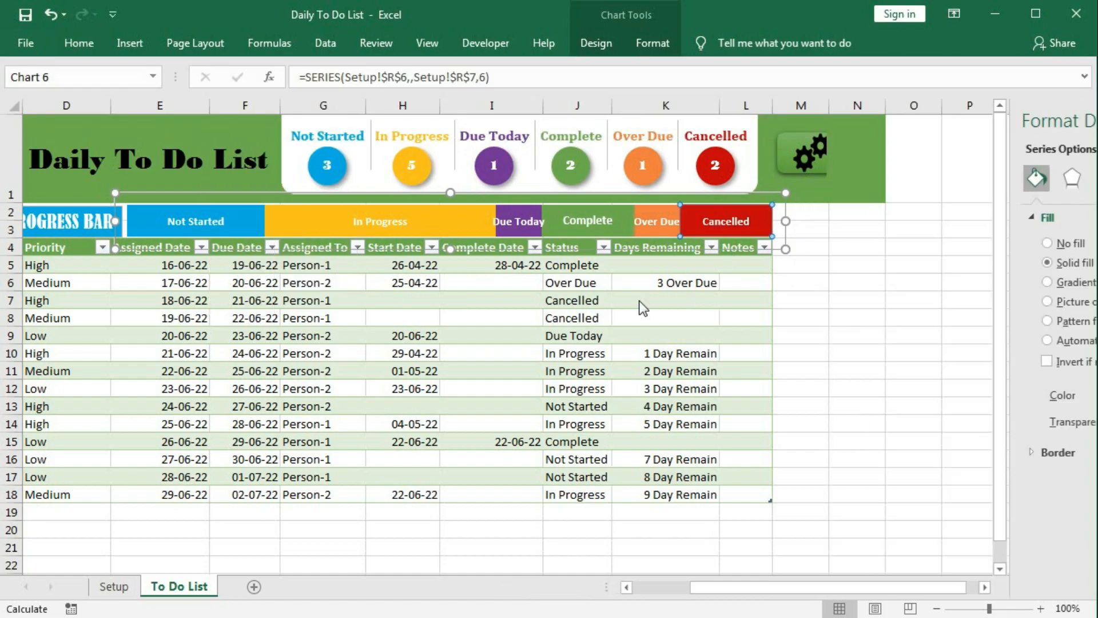
Step: Narrow the Setup button and shift it so that it fits inside the green header banner beside the status counts
{"action": "left_click", "coordinate": [578, 336]}
{"action": "left_click", "coordinate": [852, 353]}
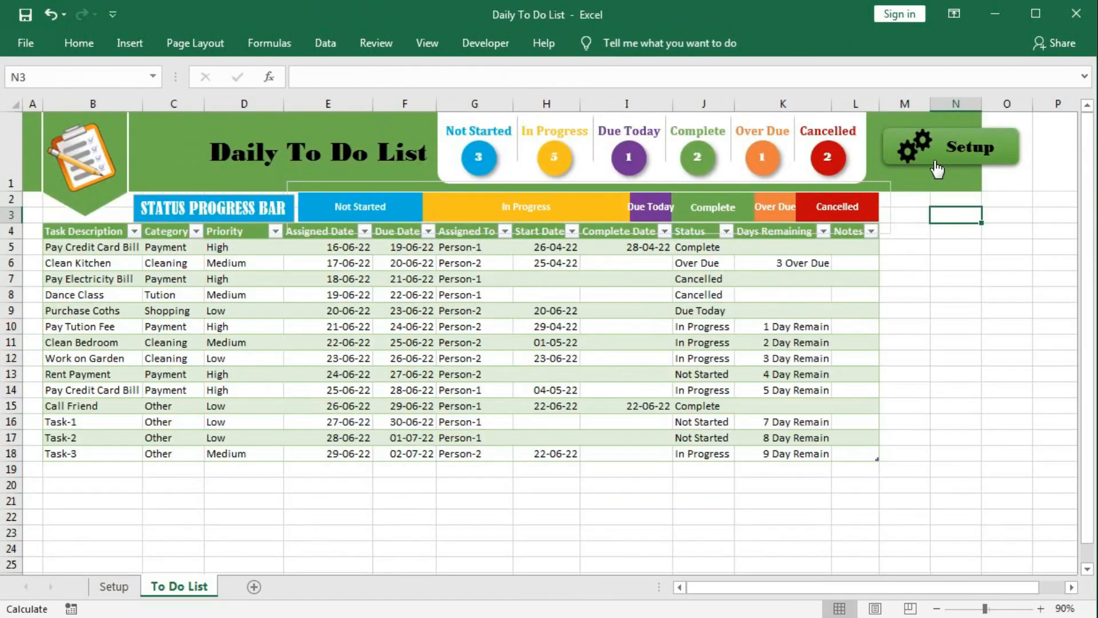
{"action": "left_click", "coordinate": [937, 169], "text": "ctrl"}
{"action": "left_click_drag", "start_coordinate": [1030, 143], "coordinate": [1005, 146]}
{"action": "left_click_drag", "start_coordinate": [938, 119], "coordinate": [938, 121]}
{"action": "left_click_drag", "start_coordinate": [925, 178], "coordinate": [913, 179]}
{"action": "left_click", "coordinate": [943, 309]}
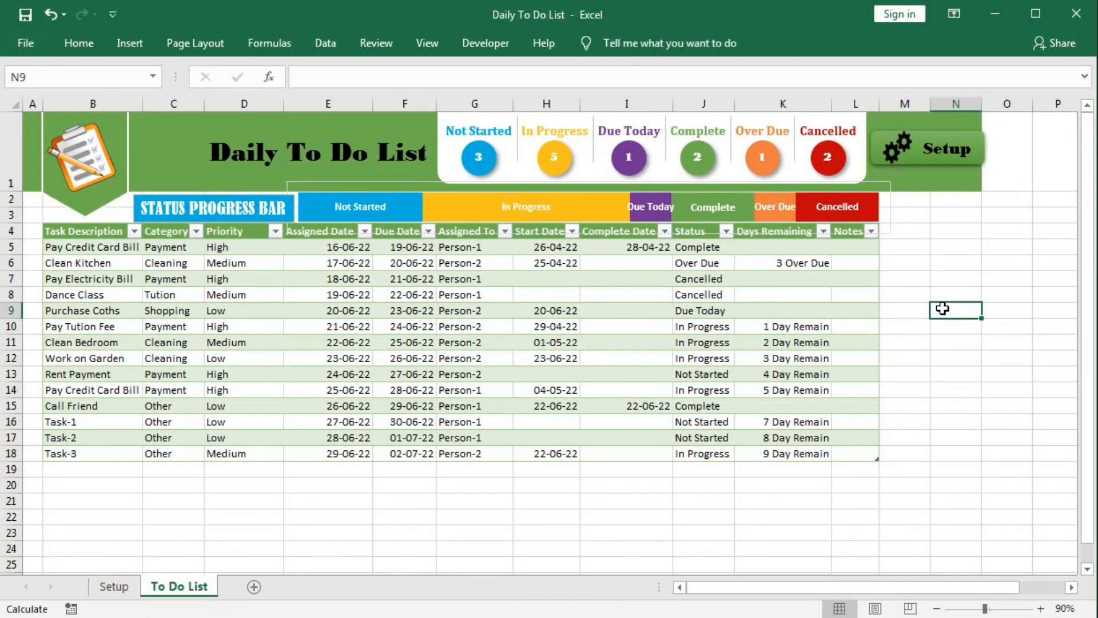
Step: Insert slicers for the Category and Priority fields of the task table
{"action": "left_click", "coordinate": [486, 327]}
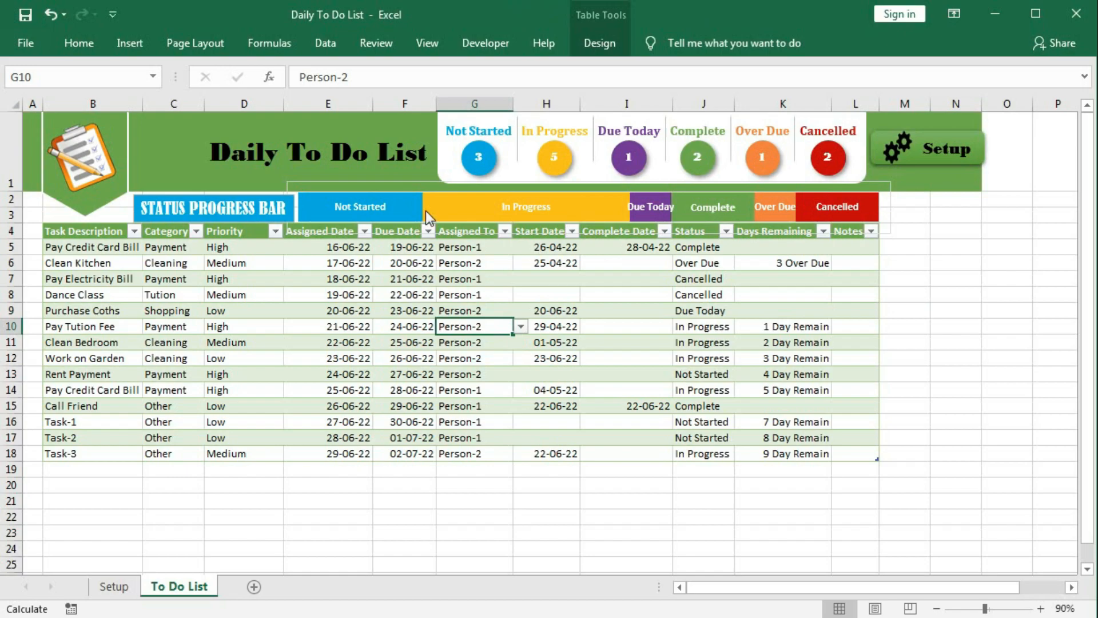
{"action": "left_click", "coordinate": [117, 44]}
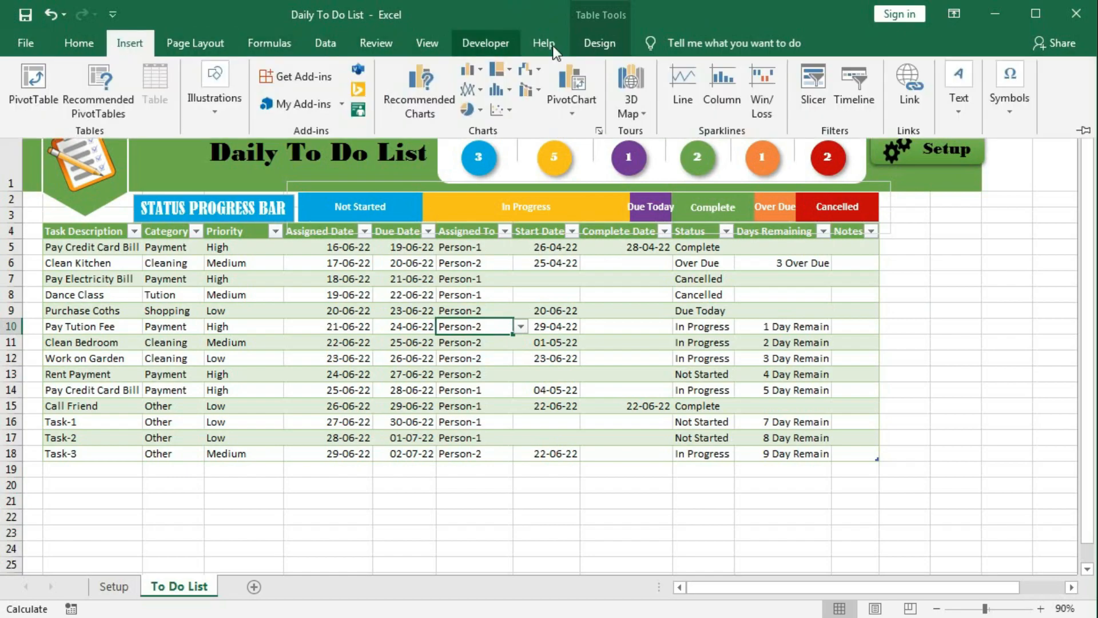
{"action": "left_click", "coordinate": [799, 76]}
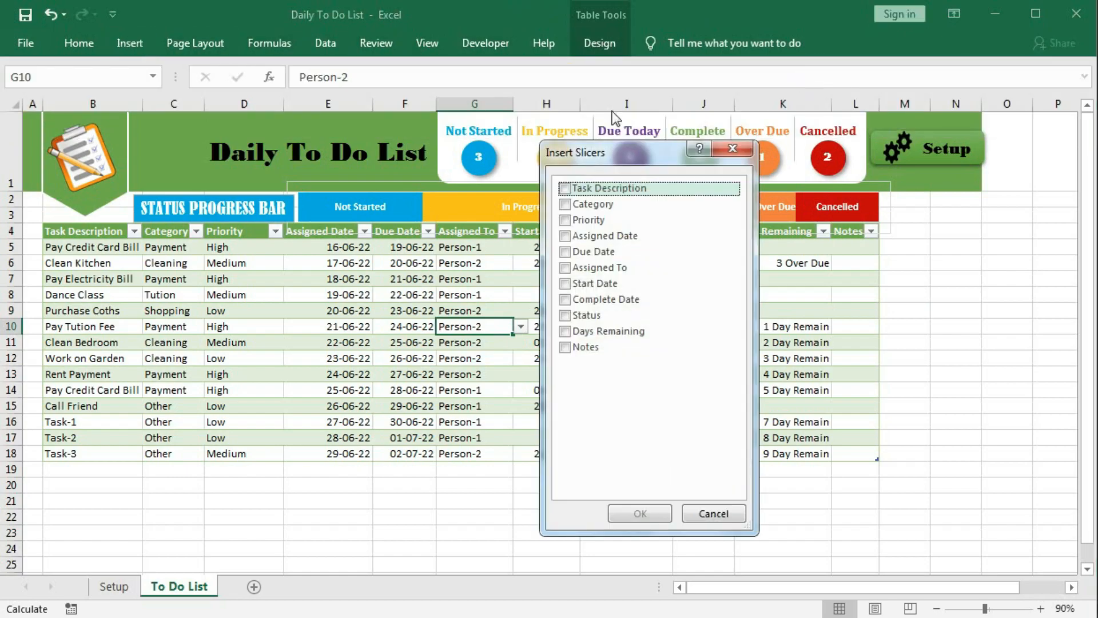
{"action": "left_click_drag", "start_coordinate": [595, 158], "coordinate": [545, 179]}
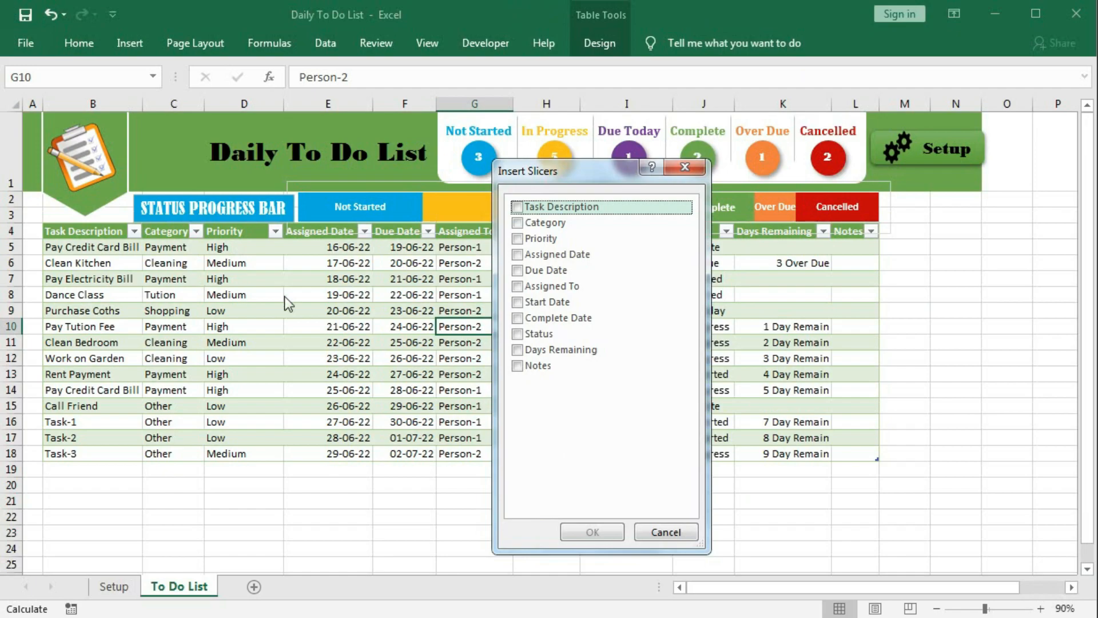
{"action": "left_click", "coordinate": [517, 222]}
{"action": "left_click", "coordinate": [518, 239]}
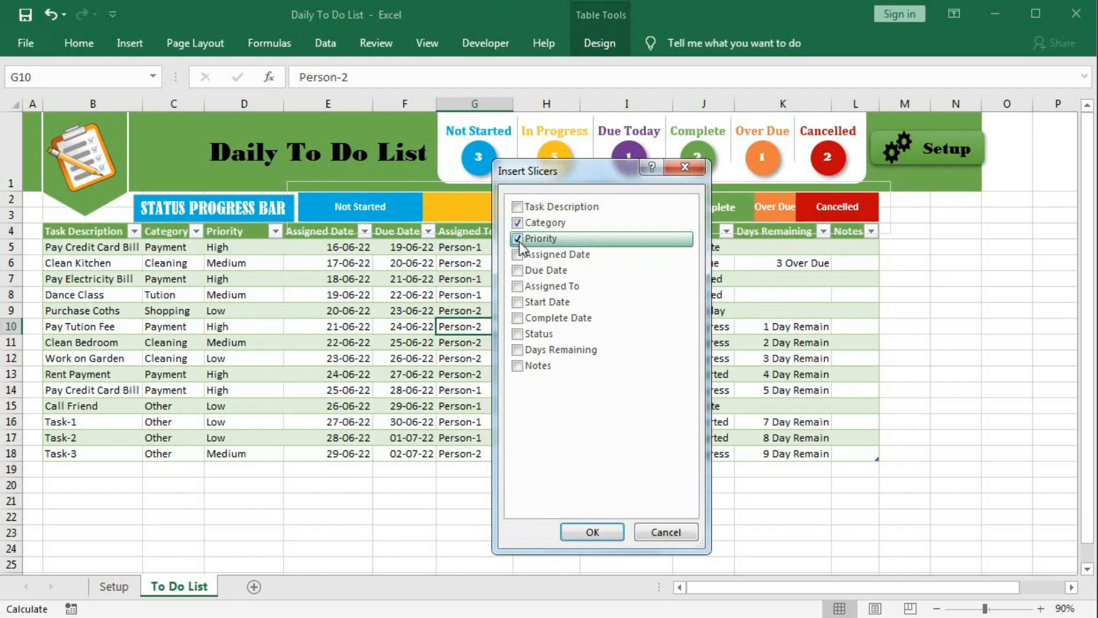
{"action": "left_click", "coordinate": [592, 532]}
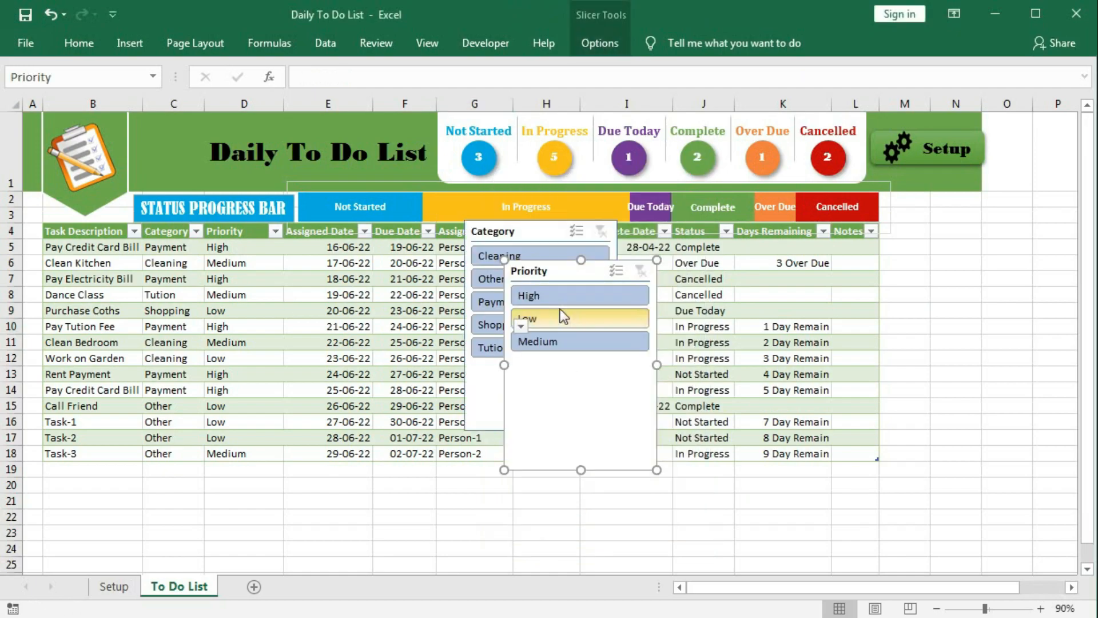
Step: Separate the two overlapping slicers and apply the dark green slicer style to the Category slicer
{"action": "left_click_drag", "start_coordinate": [537, 272], "coordinate": [380, 338]}
{"action": "left_click", "coordinate": [507, 232]}
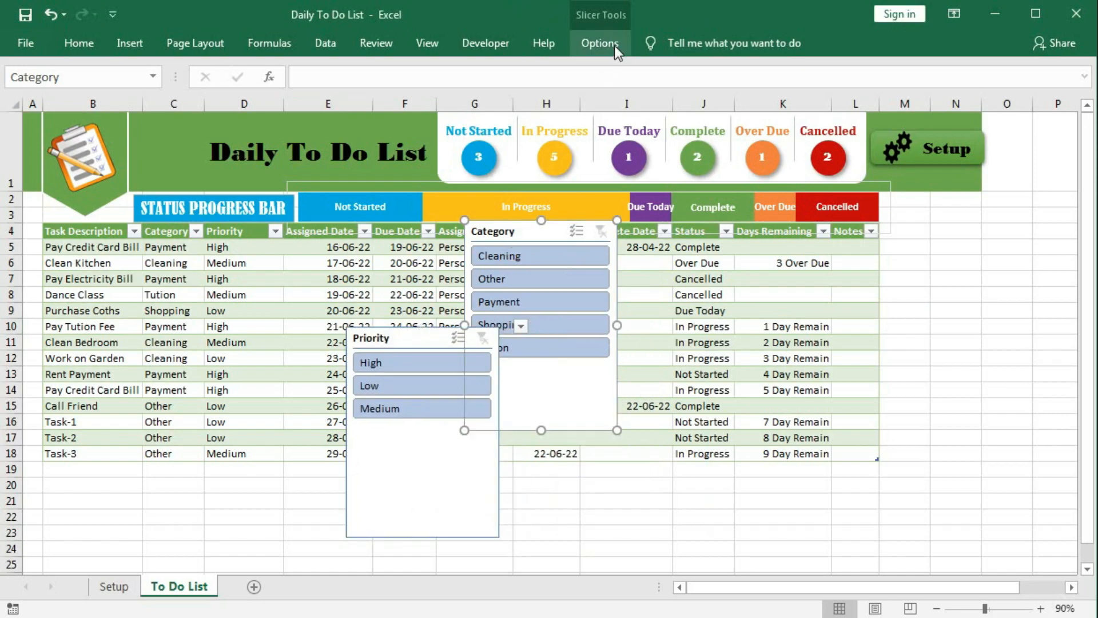
{"action": "left_click", "coordinate": [599, 44]}
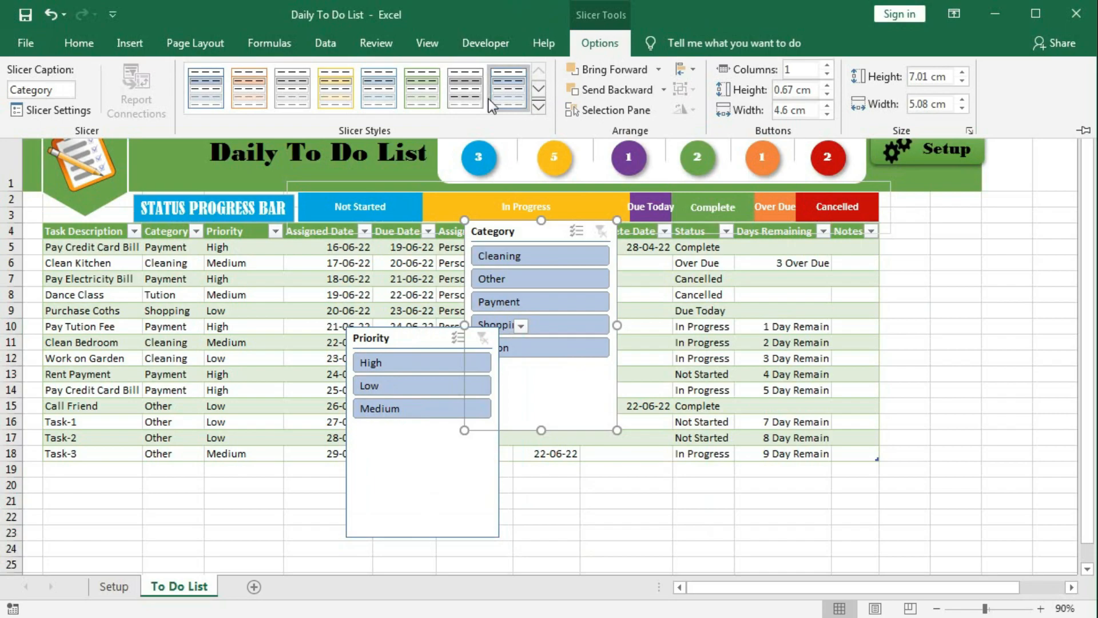
{"action": "left_click", "coordinate": [416, 105]}
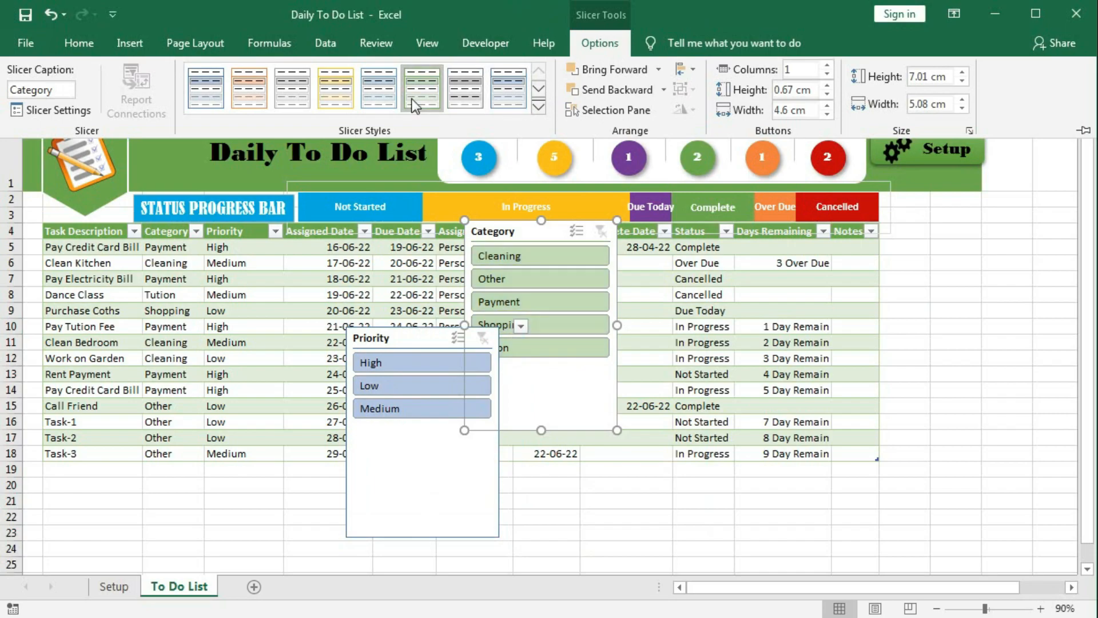
{"action": "left_click", "coordinate": [538, 106]}
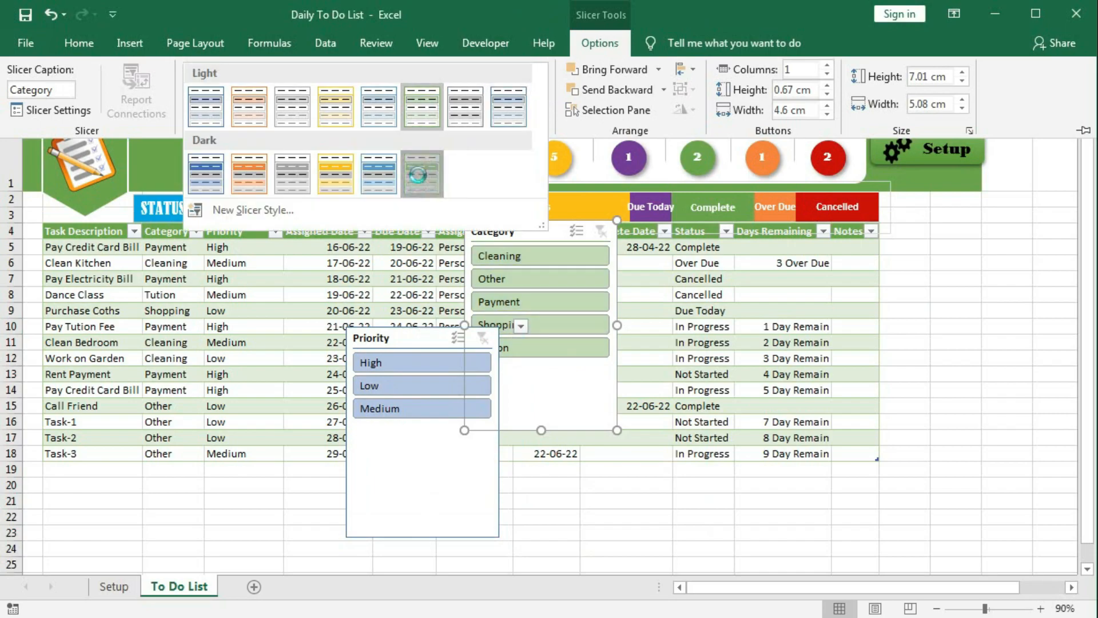
{"action": "left_click", "coordinate": [420, 175]}
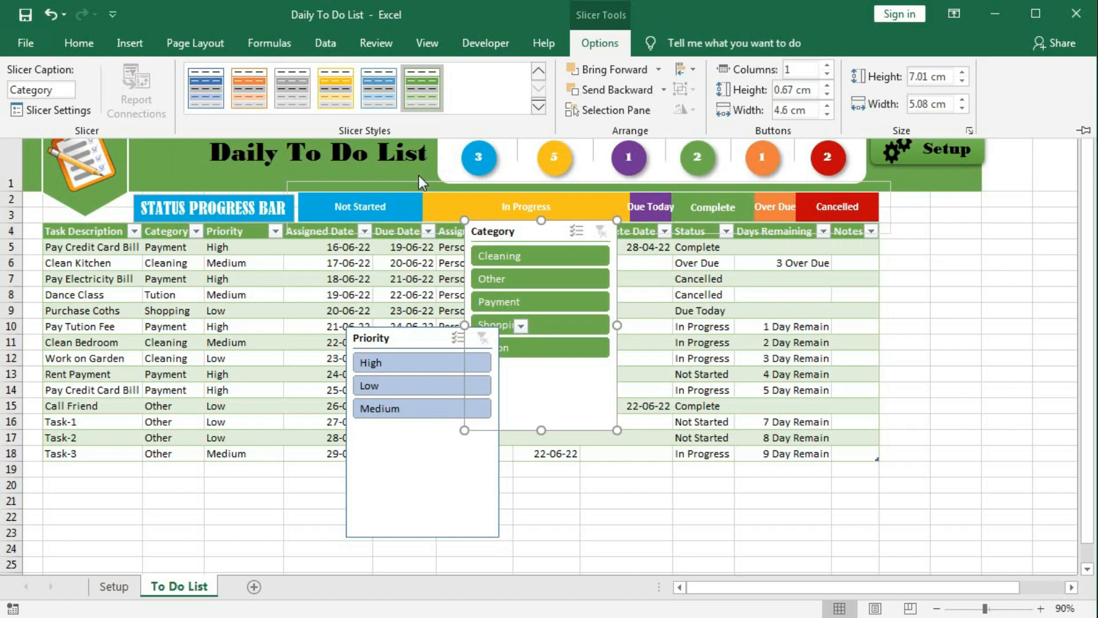
Step: Apply the same dark green slicer style to the Priority slicer
{"action": "left_click", "coordinate": [388, 340]}
{"action": "left_click", "coordinate": [389, 340]}
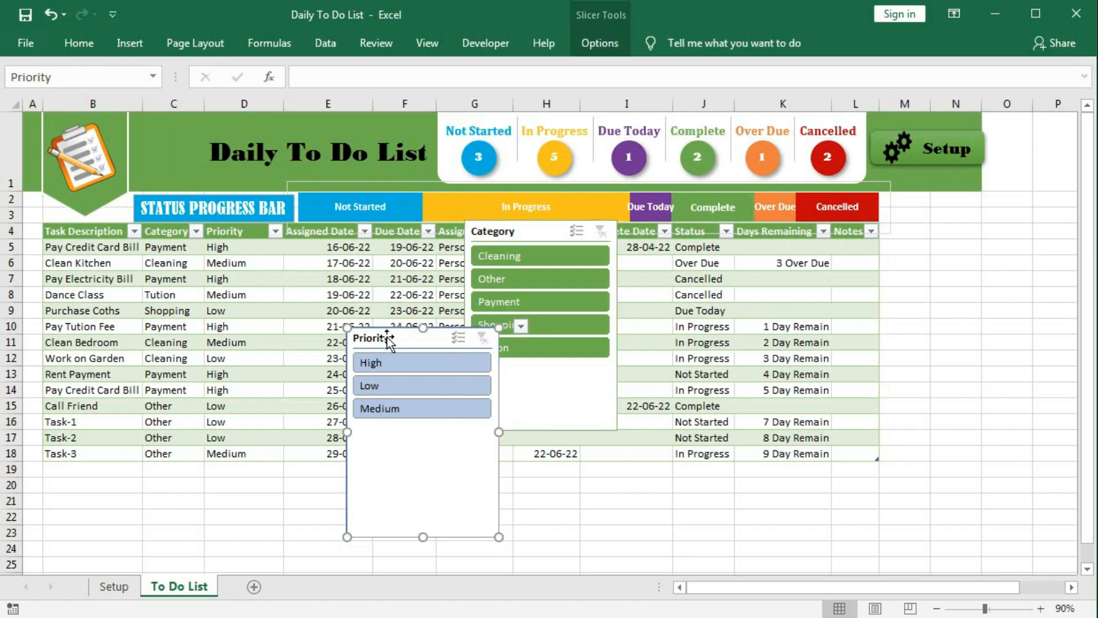
{"action": "left_click", "coordinate": [599, 43]}
{"action": "left_click", "coordinate": [539, 106]}
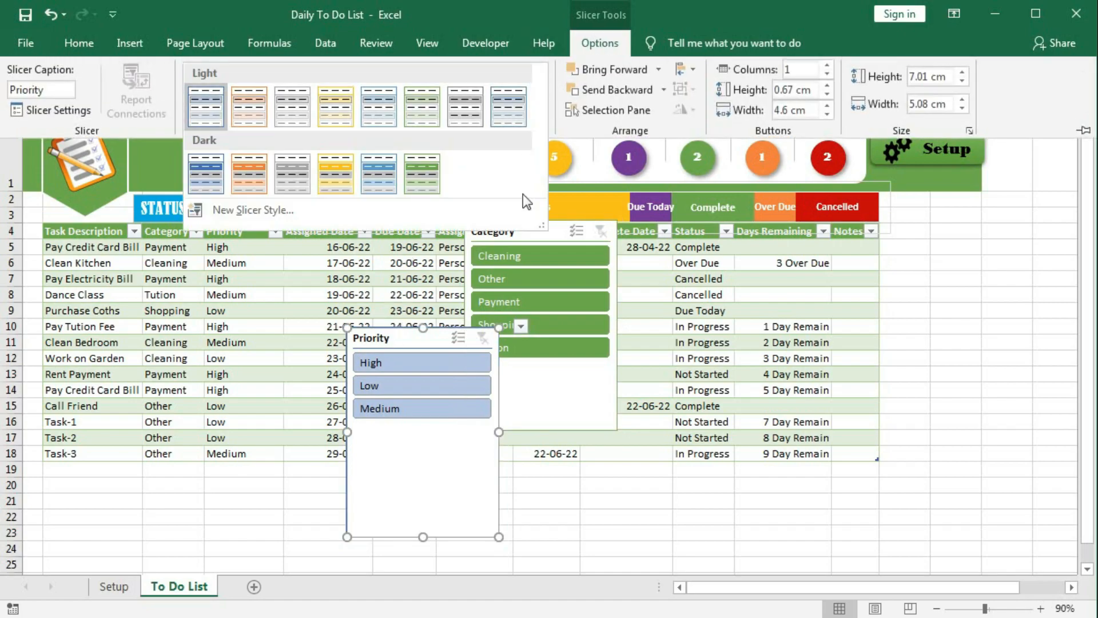
{"action": "left_click", "coordinate": [423, 176]}
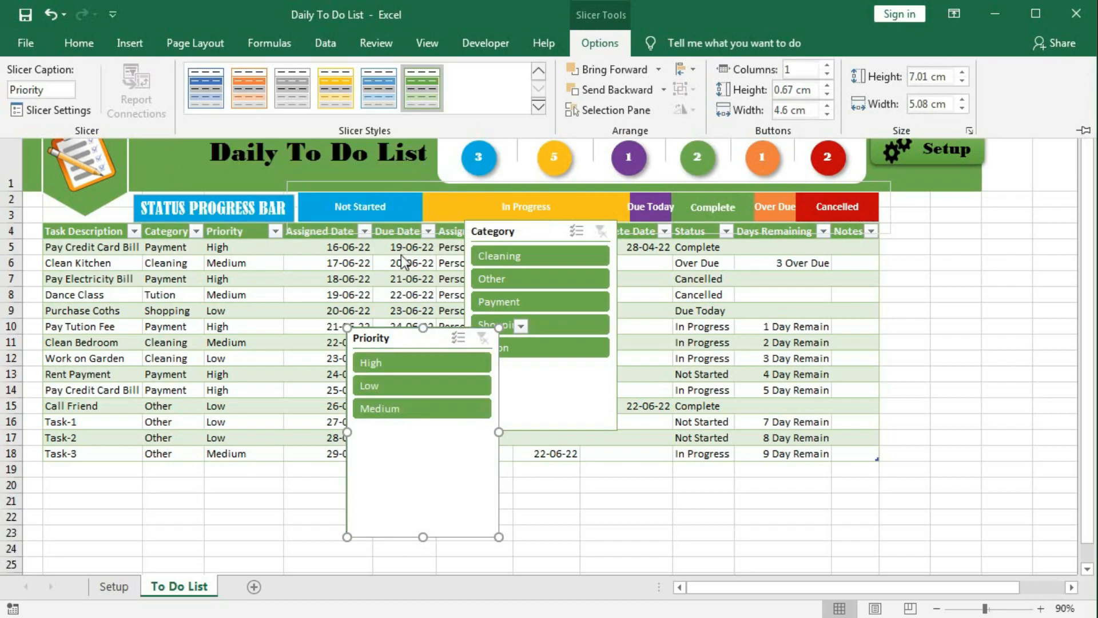
Step: Shorten the Priority slicer to fit its three items and place it beside the table's Notes column
{"action": "left_click", "coordinate": [426, 536]}
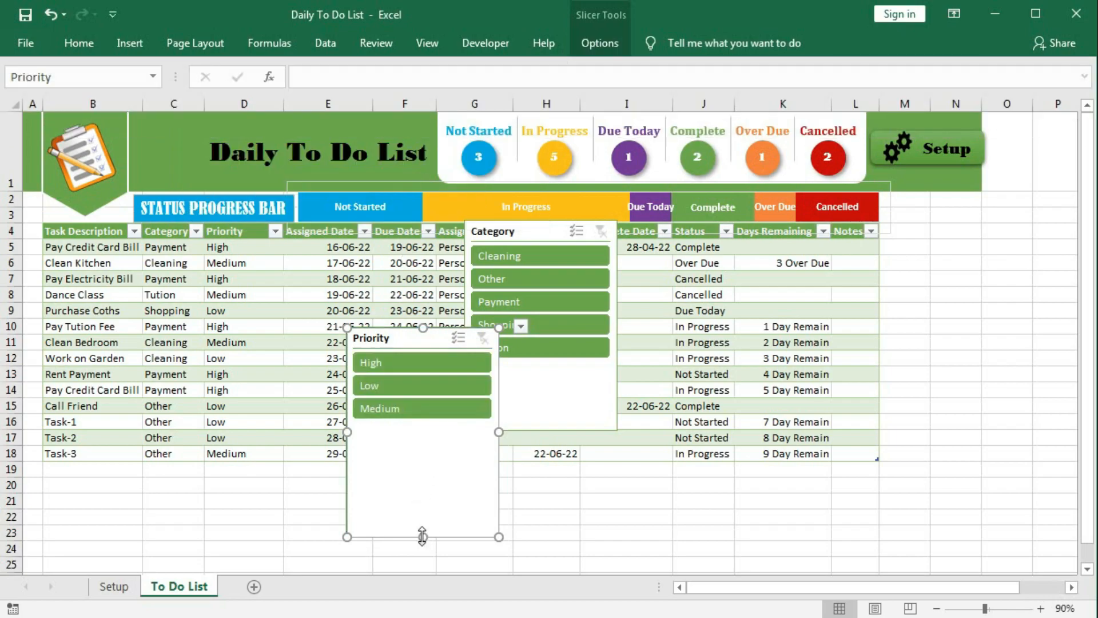
{"action": "left_click_drag", "start_coordinate": [410, 441], "coordinate": [409, 430]}
{"action": "left_click_drag", "start_coordinate": [388, 339], "coordinate": [930, 346]}
Step: Shorten the Category slicer to its five items, place it beside the table, and align the Priority slicer directly beneath it
{"action": "left_click", "coordinate": [562, 424]}
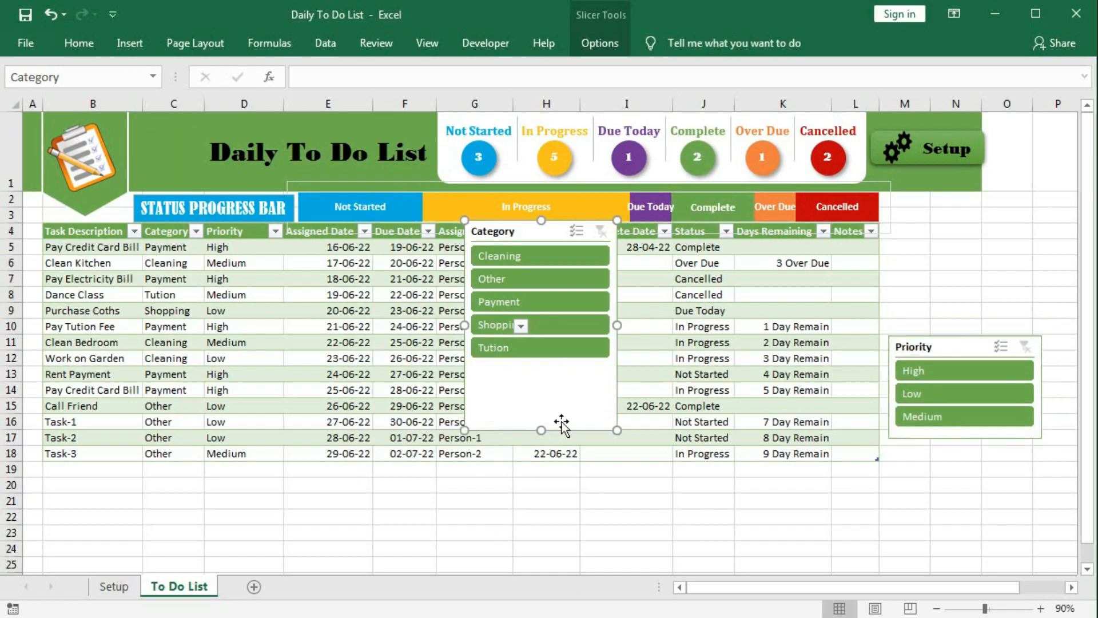
{"action": "left_click_drag", "start_coordinate": [545, 433], "coordinate": [541, 369]}
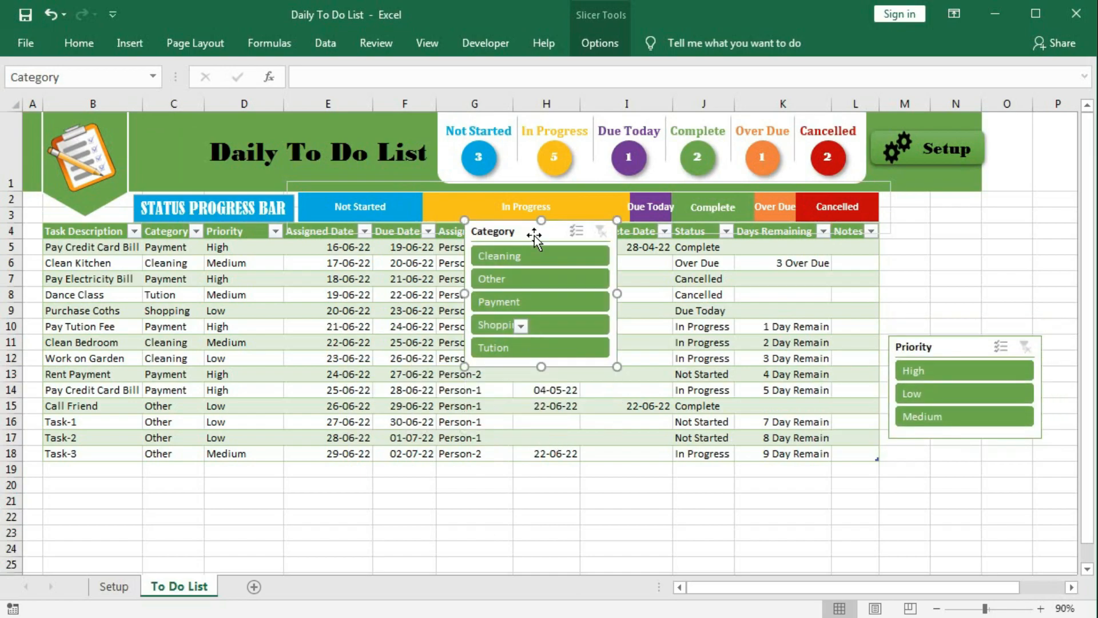
{"action": "left_click_drag", "start_coordinate": [511, 229], "coordinate": [927, 201]}
{"action": "left_click", "coordinate": [927, 354]}
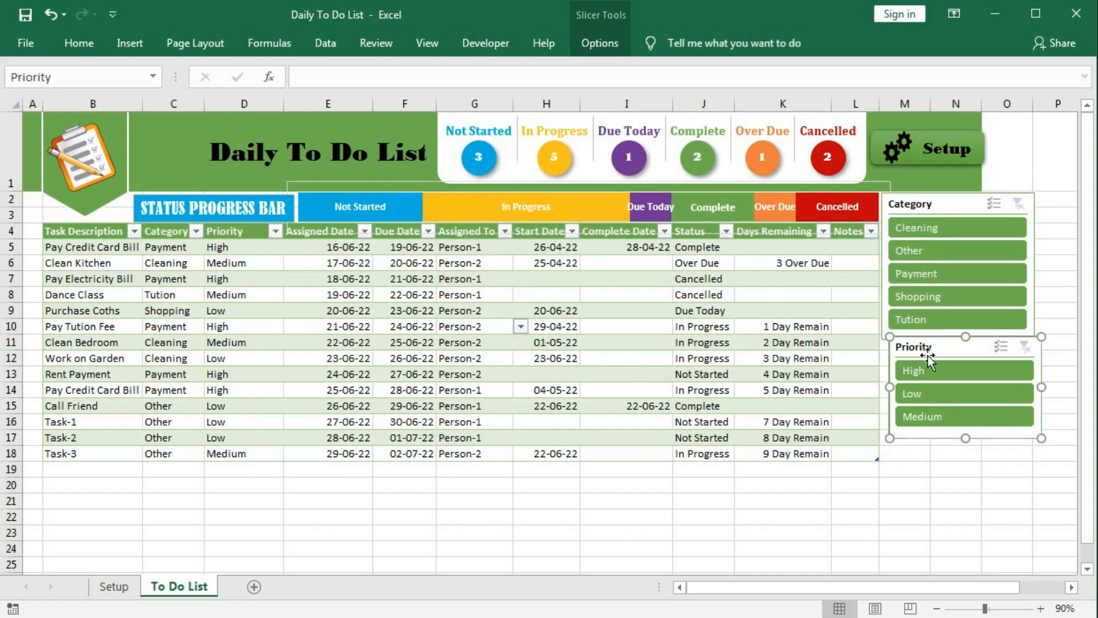
{"action": "left_click_drag", "start_coordinate": [923, 347], "coordinate": [917, 353]}
{"action": "left_click", "coordinate": [893, 483]}
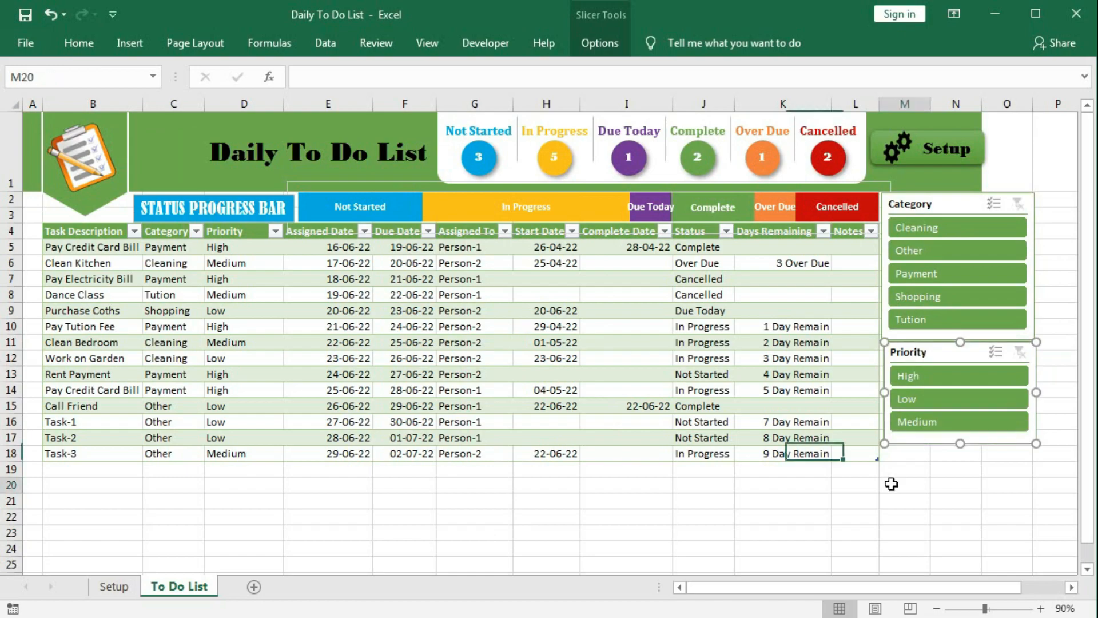
Step: Test the Priority slicer with Low, High and Medium individually, and with High and Low together using multi-select
{"action": "left_click", "coordinate": [931, 404]}
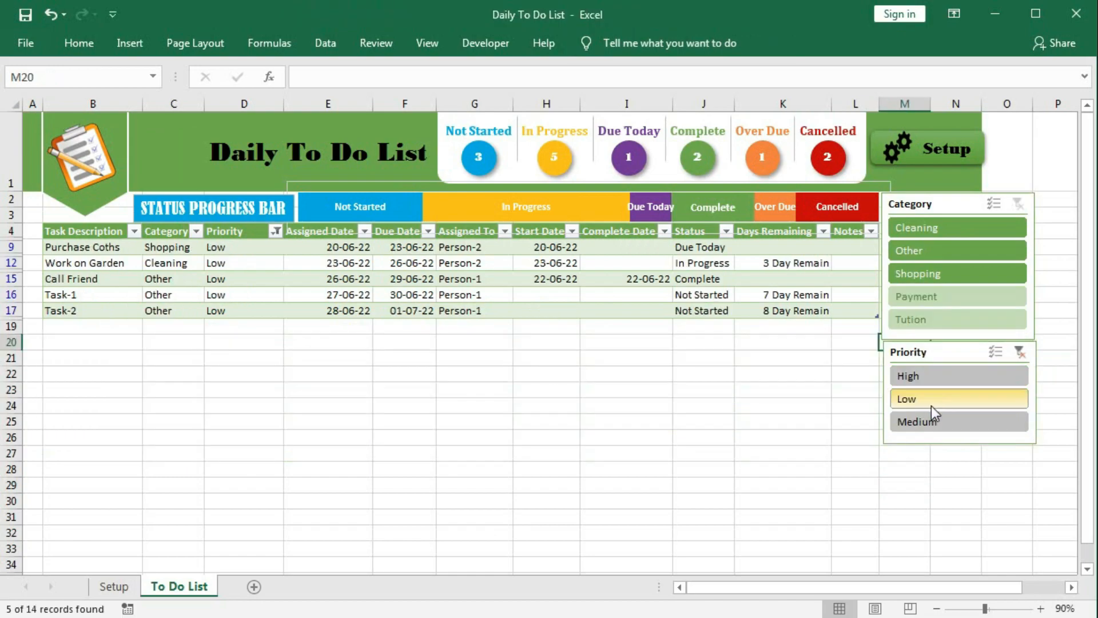
{"action": "left_click", "coordinate": [938, 375]}
{"action": "left_click", "coordinate": [929, 421]}
{"action": "left_click", "coordinate": [936, 376]}
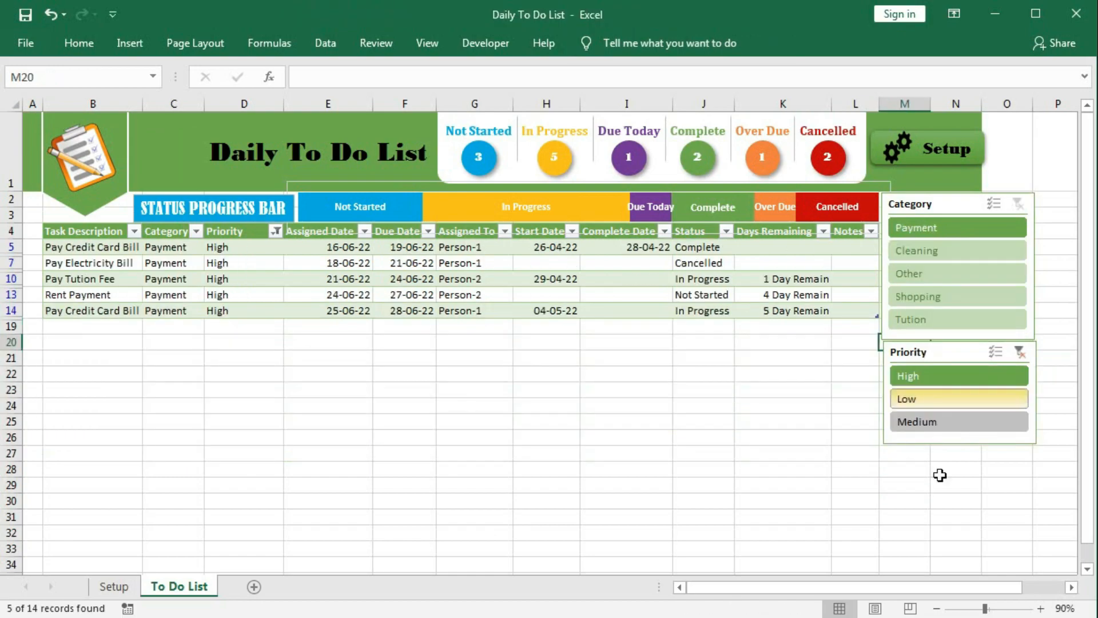
{"action": "left_click", "coordinate": [995, 351]}
{"action": "left_click", "coordinate": [949, 399]}
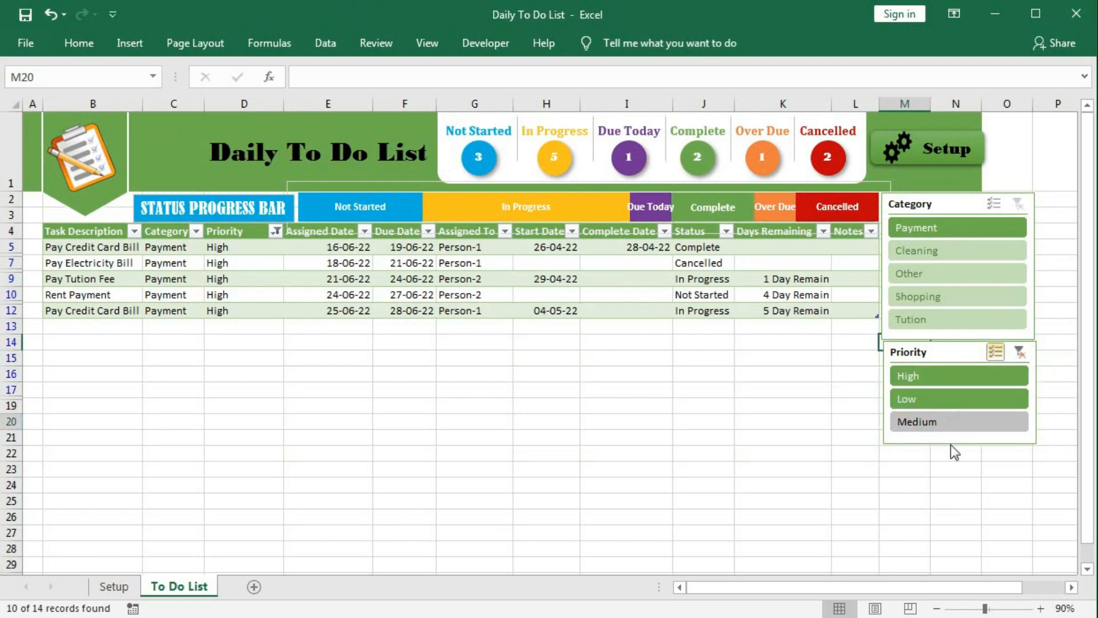
Step: Test the Category slicer with Shopping, Payment, Other and Cleaning, turn on its multi-select, and clear the filters to show all tasks
{"action": "left_click", "coordinate": [928, 297]}
{"action": "left_click", "coordinate": [931, 273]}
{"action": "left_click", "coordinate": [926, 250]}
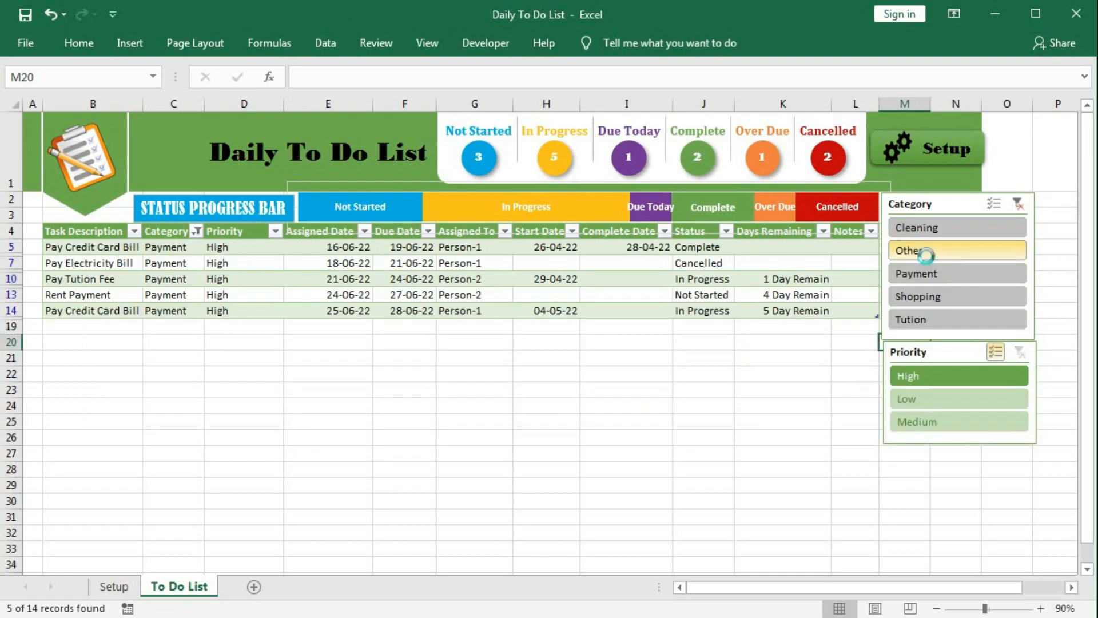
{"action": "left_click", "coordinate": [991, 205]}
{"action": "left_click", "coordinate": [1019, 204]}
{"action": "left_click", "coordinate": [938, 227]}
{"action": "left_click", "coordinate": [935, 274]}
{"action": "left_click", "coordinate": [936, 274]}
{"action": "left_click", "coordinate": [938, 228]}
{"action": "left_click", "coordinate": [766, 489]}
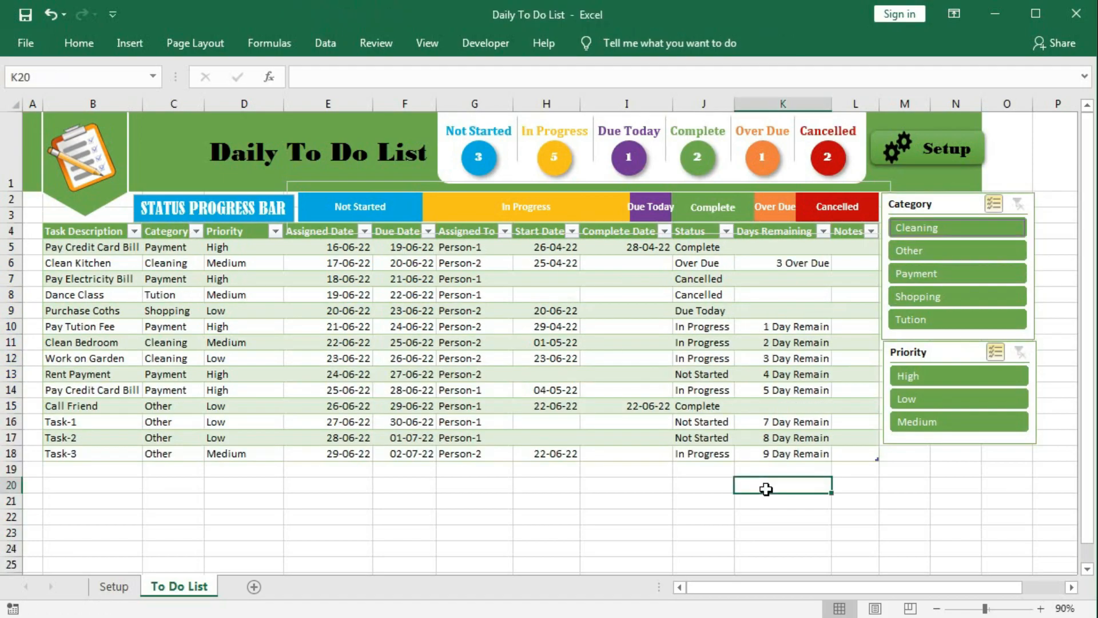
Step: Remove the outline from the status progress bar's chart area
{"action": "left_click", "coordinate": [546, 485]}
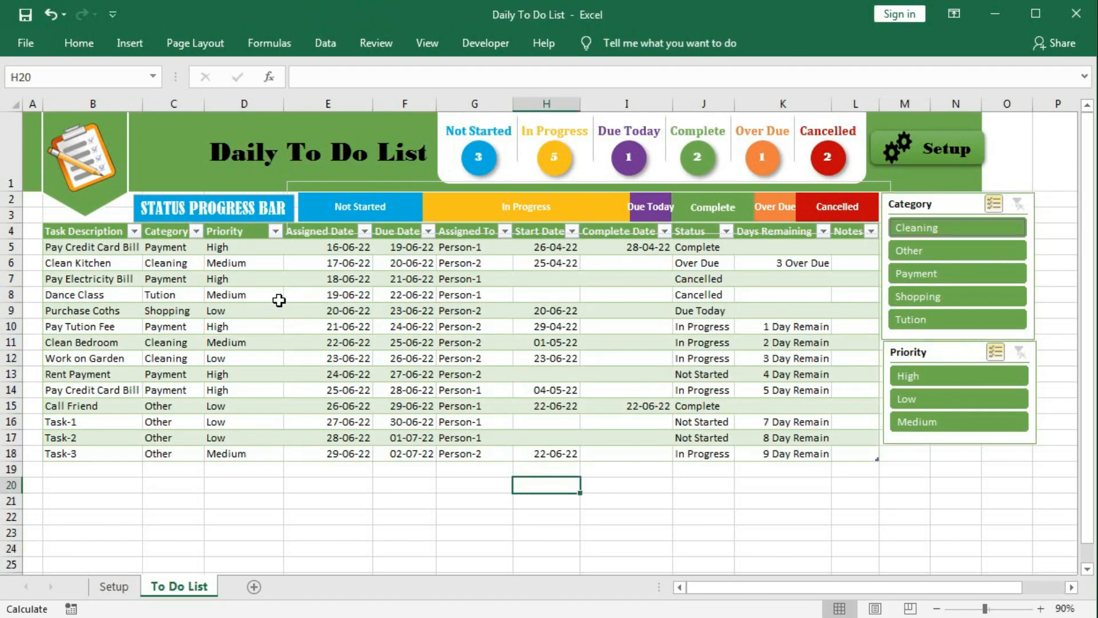
{"action": "left_click", "coordinate": [339, 183]}
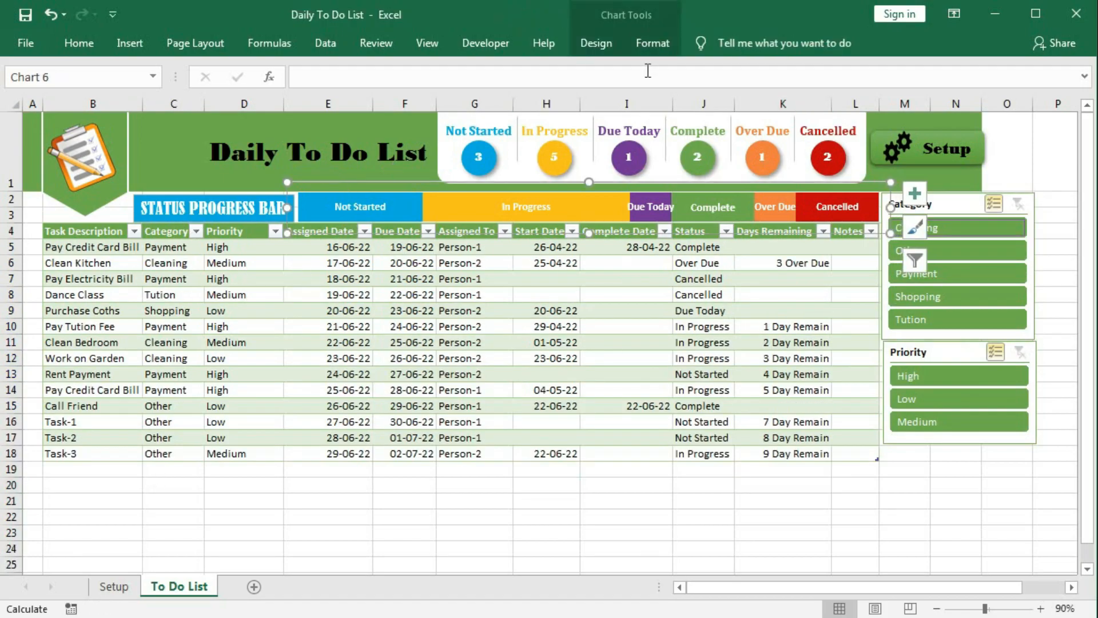
{"action": "left_click", "coordinate": [661, 48]}
{"action": "left_click", "coordinate": [543, 91]}
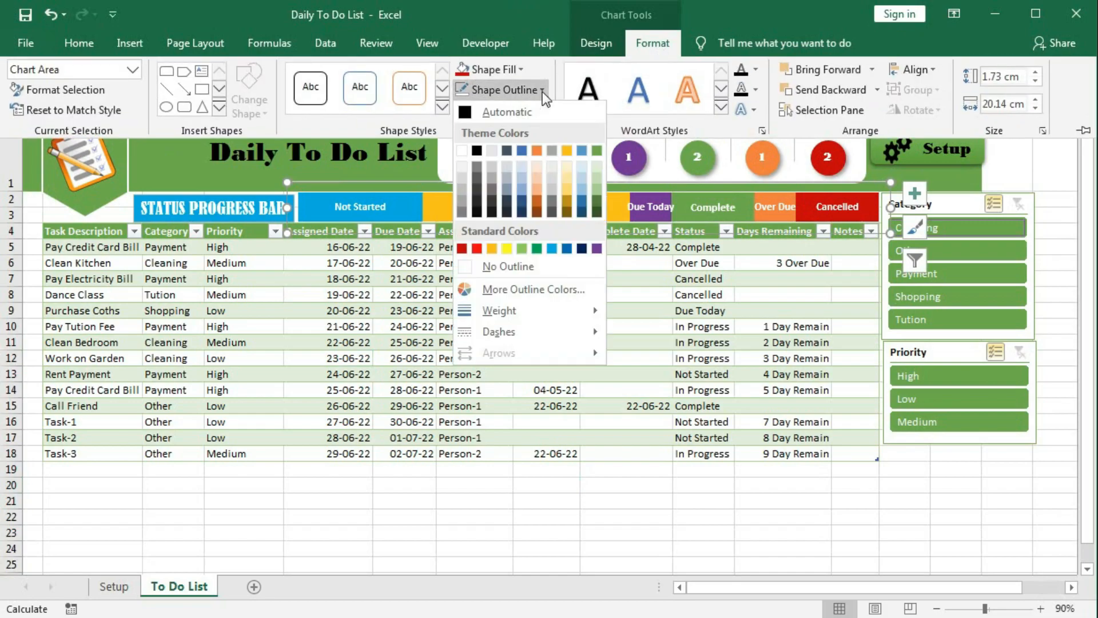
{"action": "left_click", "coordinate": [493, 267]}
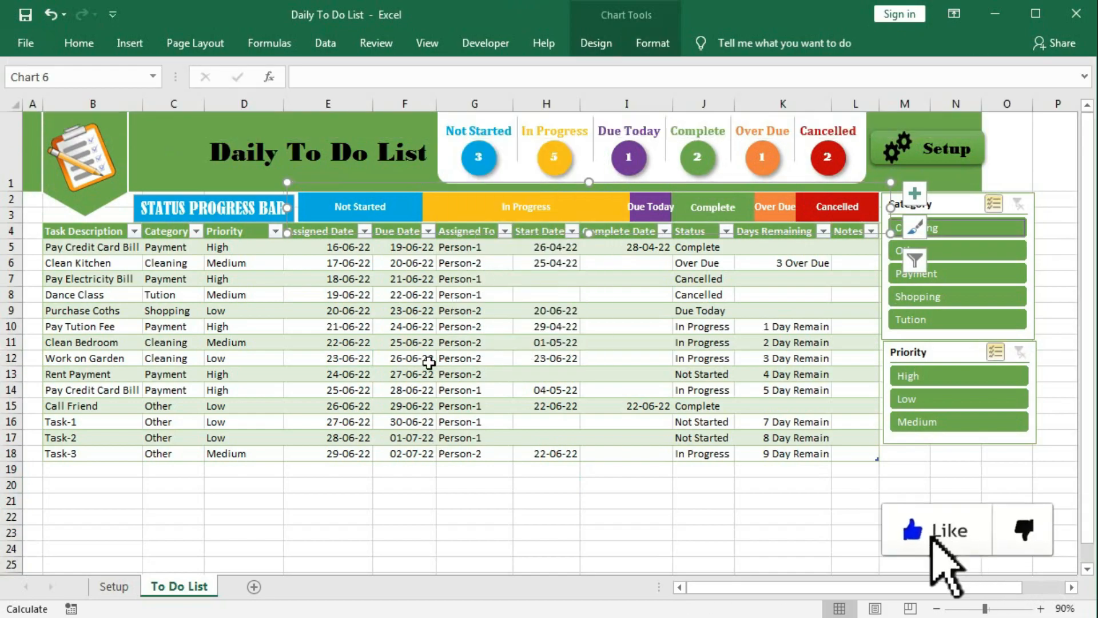
{"action": "left_click", "coordinate": [429, 360]}
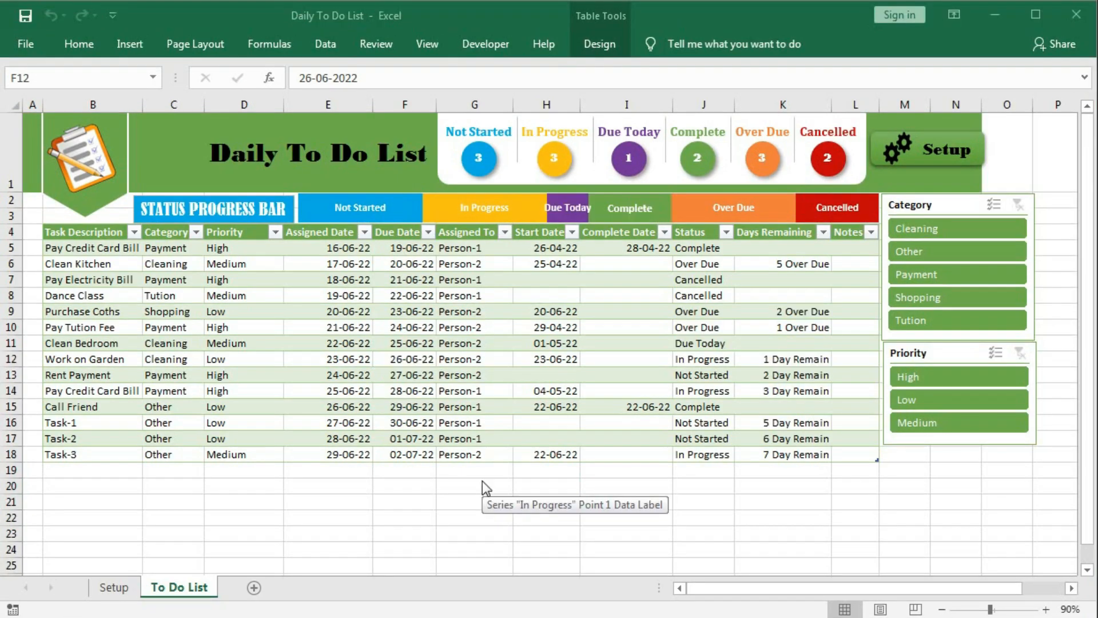